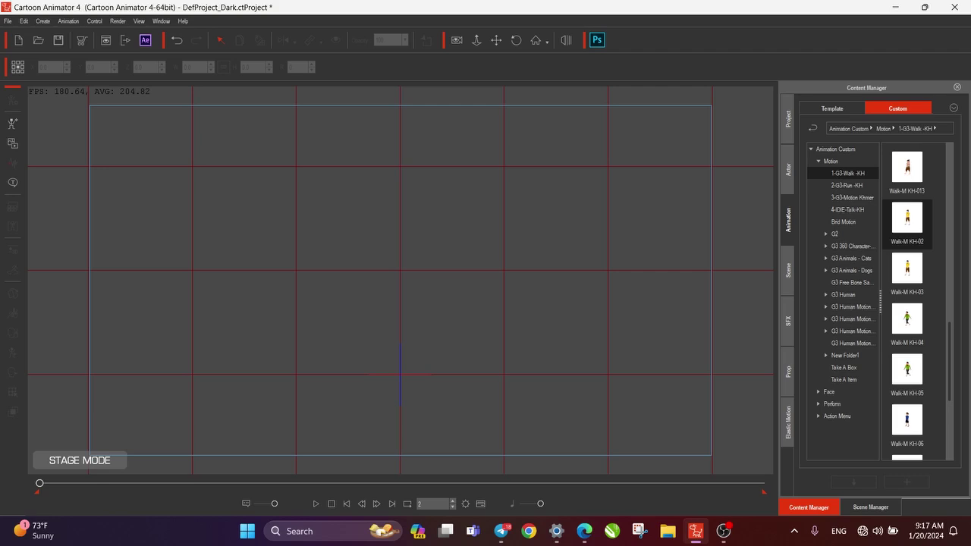
- Switch to Telegram and look through the cartoon-video lesson channel for the lesson 12 video posted on February 15, 2023
{"action": "left_click", "coordinate": [501, 531]}
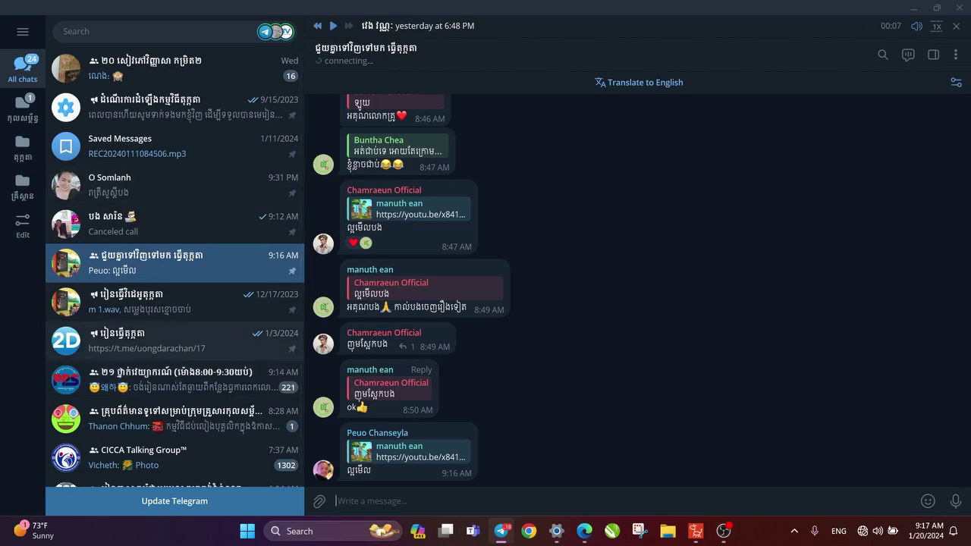
{"action": "scroll", "coordinate": [174, 341], "scroll_direction": "down", "scroll_amount": 3}
{"action": "left_click", "coordinate": [174, 189]}
{"action": "scroll", "coordinate": [486, 296], "scroll_direction": "up", "scroll_amount": 12}
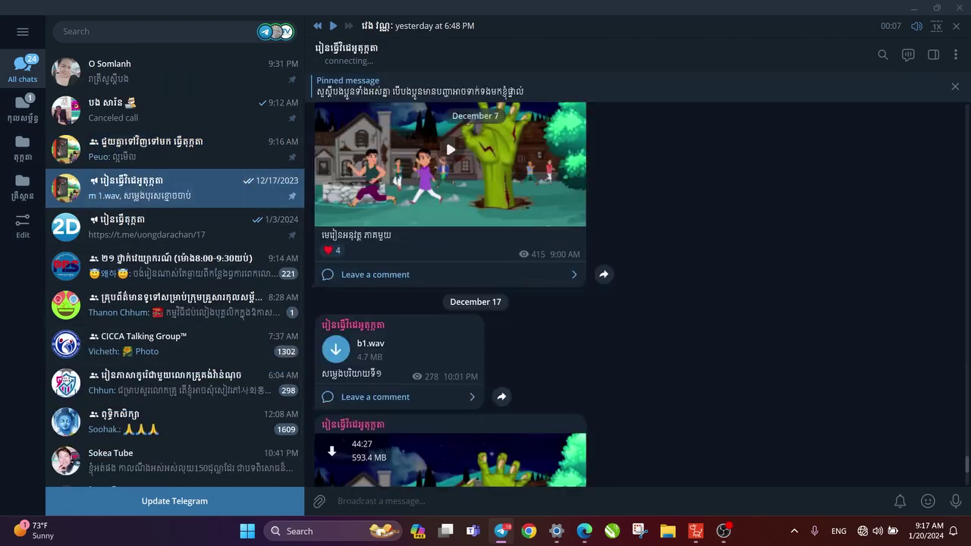
{"action": "scroll", "coordinate": [445, 431], "scroll_direction": "up", "scroll_amount": 3}
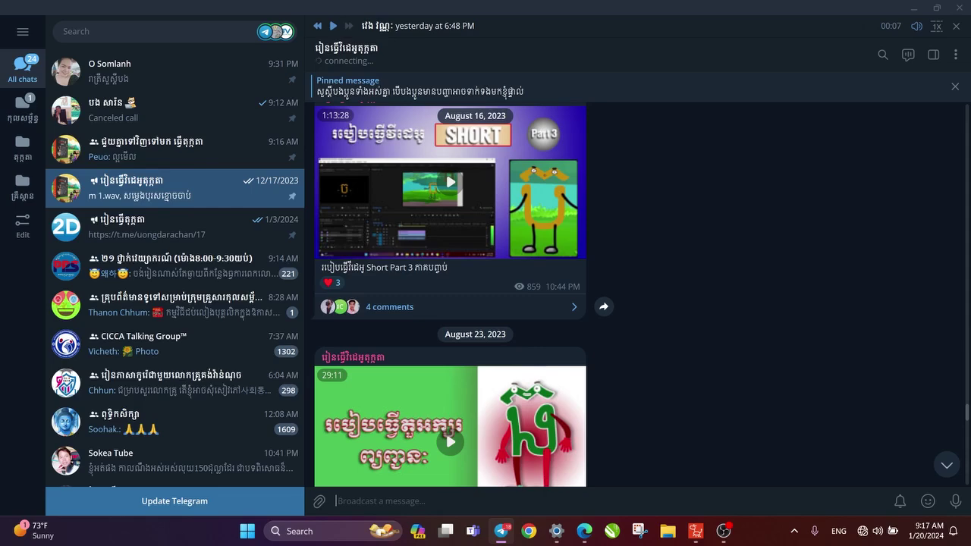
{"action": "scroll", "coordinate": [446, 431], "scroll_direction": "up", "scroll_amount": 15}
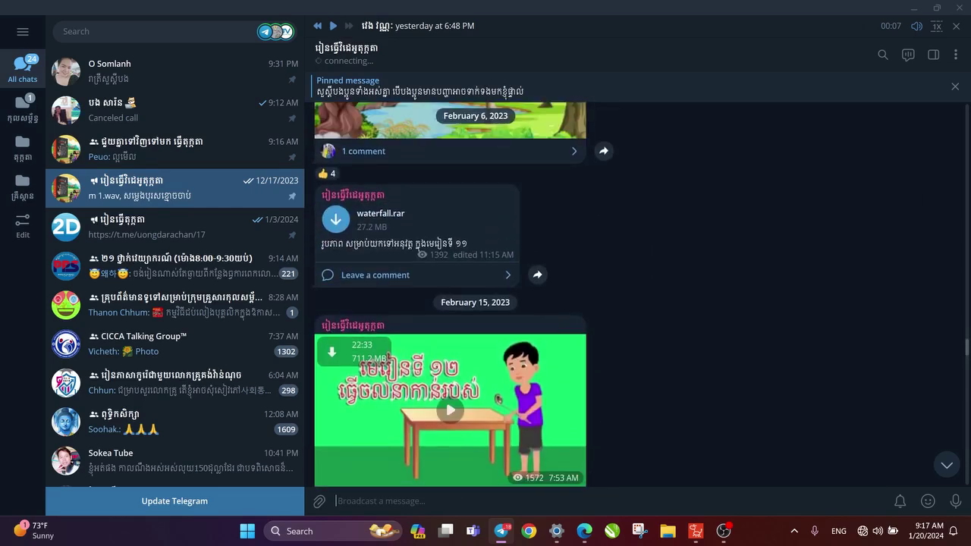
{"action": "scroll", "coordinate": [450, 304], "scroll_direction": "down", "scroll_amount": 1}
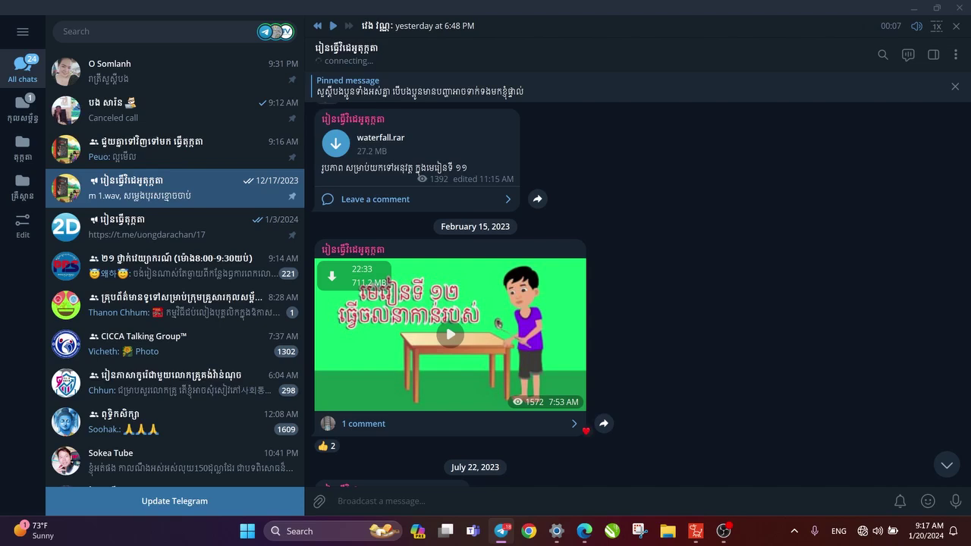
{"action": "left_click", "coordinate": [915, 9]}
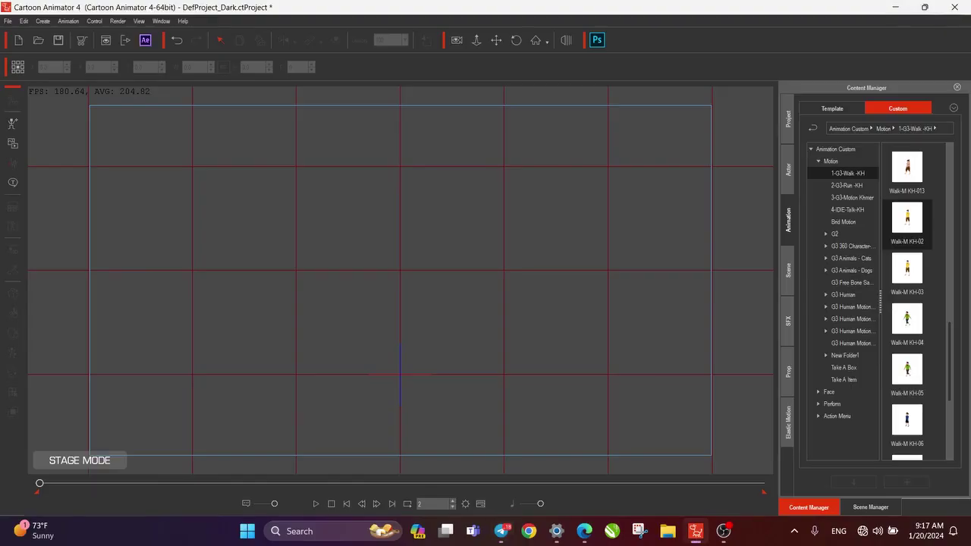
- Switch to the custom actor library in Cartoon Animator and look through the characters in the new 2 folder
{"action": "left_click", "coordinate": [789, 170]}
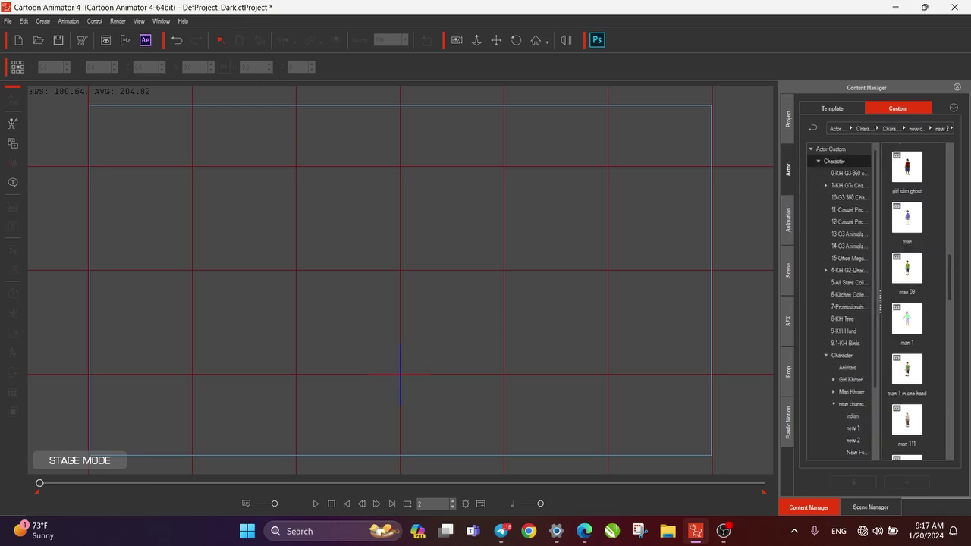
{"action": "scroll", "coordinate": [907, 302], "scroll_direction": "up", "scroll_amount": 5}
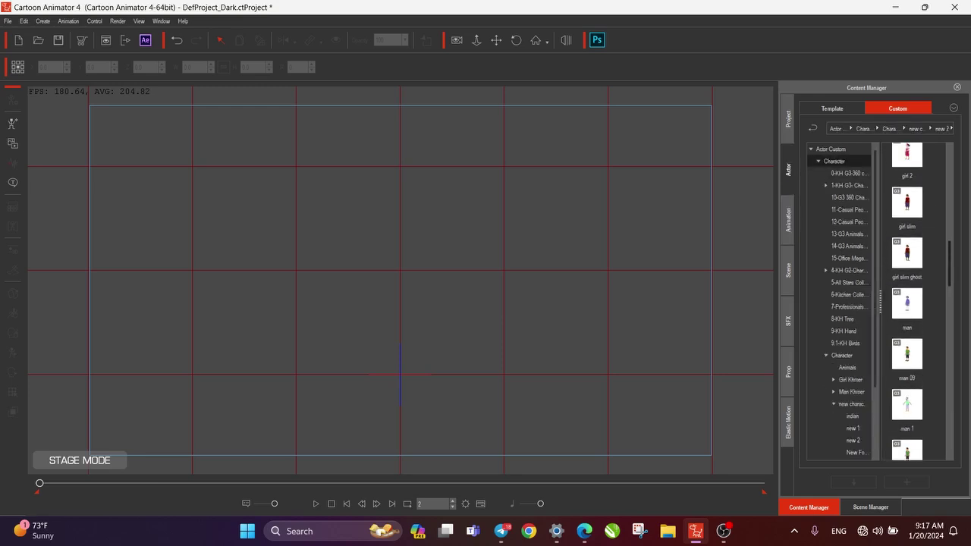
{"action": "scroll", "coordinate": [907, 302], "scroll_direction": "up", "scroll_amount": 4}
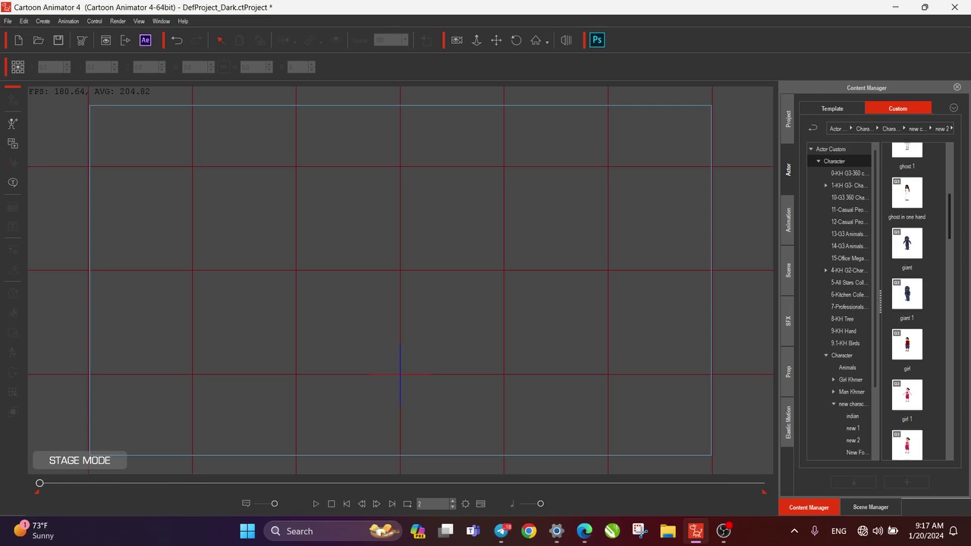
{"action": "scroll", "coordinate": [907, 302], "scroll_direction": "down", "scroll_amount": 3}
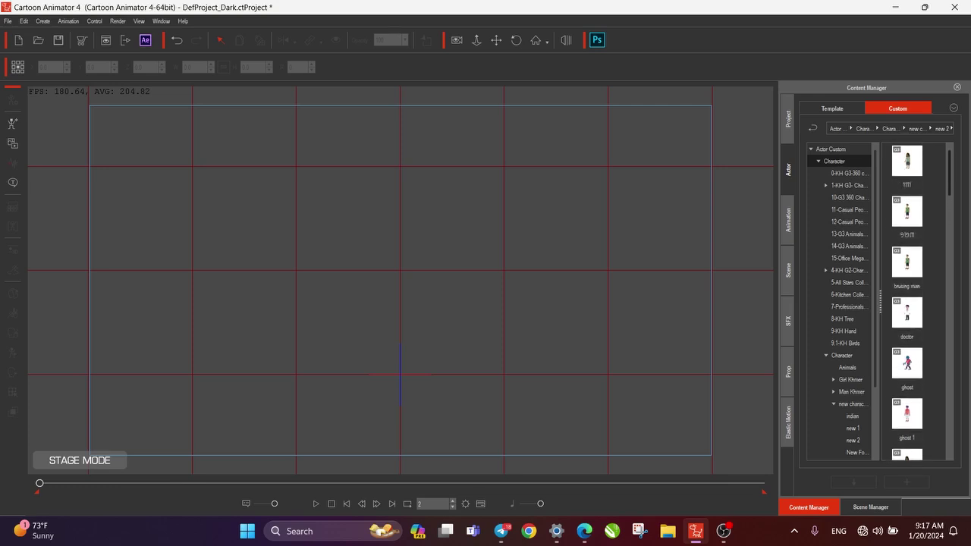
{"action": "scroll", "coordinate": [908, 302], "scroll_direction": "down", "scroll_amount": 1}
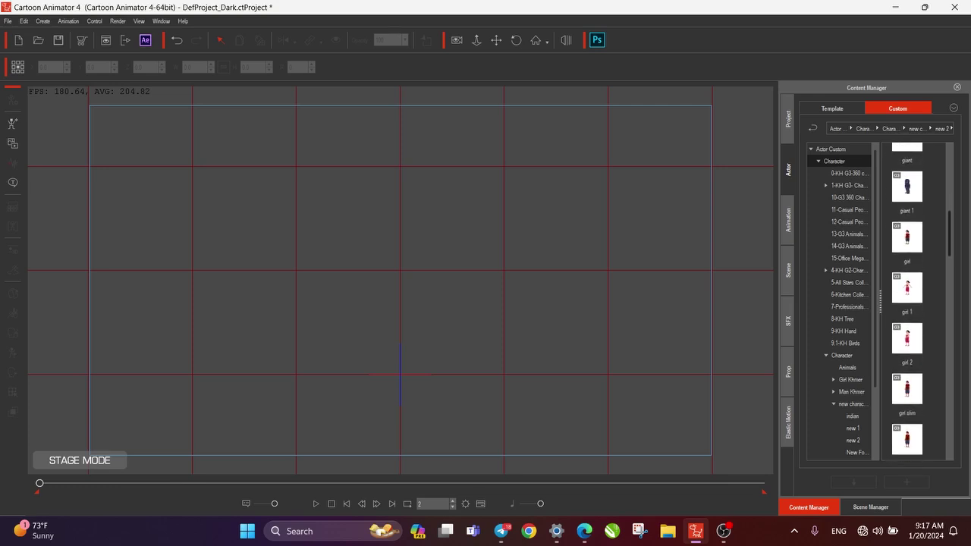
{"action": "scroll", "coordinate": [907, 302], "scroll_direction": "down", "scroll_amount": 2}
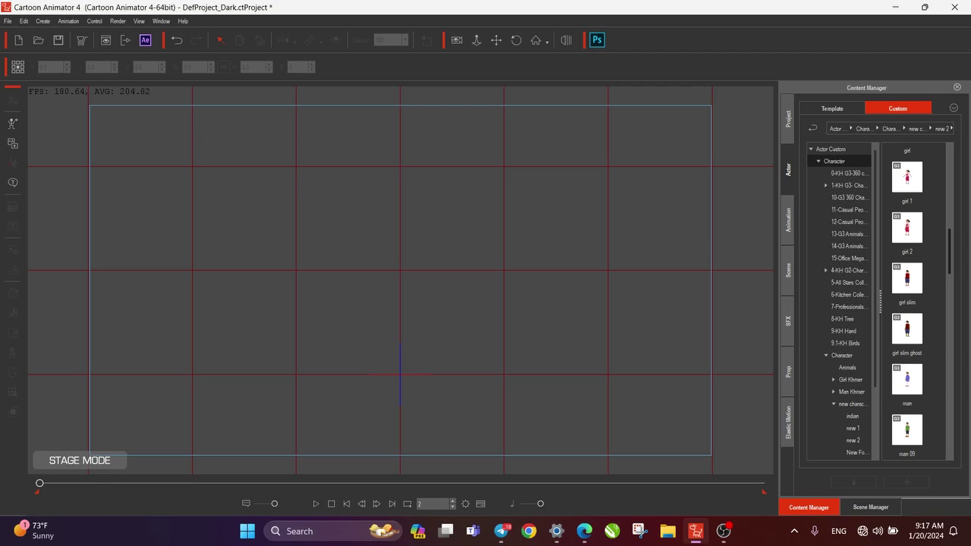
{"action": "scroll", "coordinate": [907, 302], "scroll_direction": "down", "scroll_amount": 2}
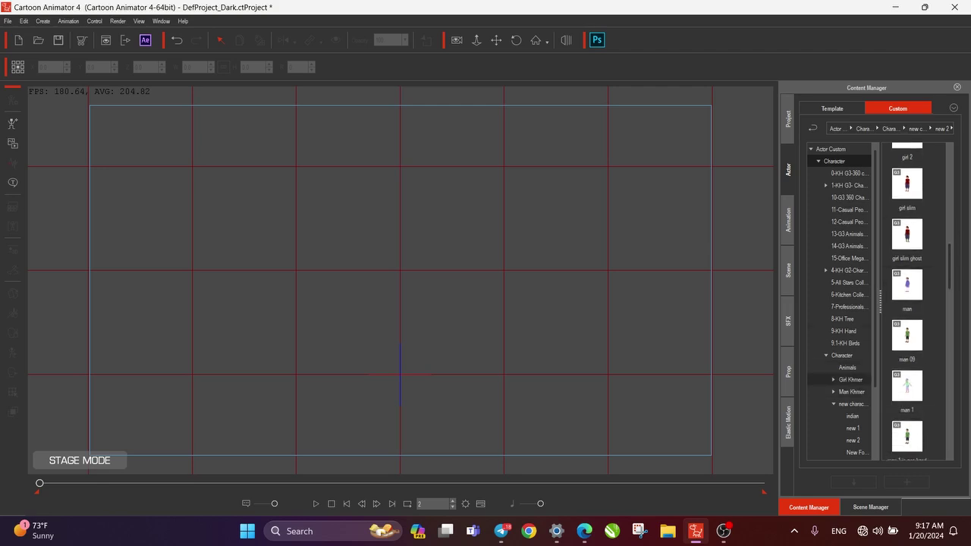
- Add the 40ឆ្នាំ woman character from the custom Girl Khmer folder to the stage
{"action": "left_click", "coordinate": [851, 380]}
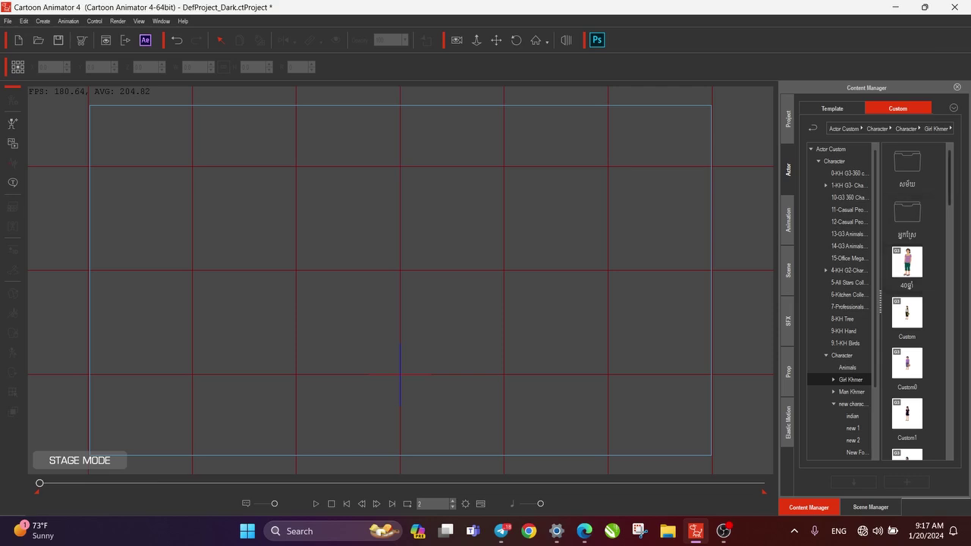
{"action": "scroll", "coordinate": [908, 266], "scroll_direction": "down", "scroll_amount": 1}
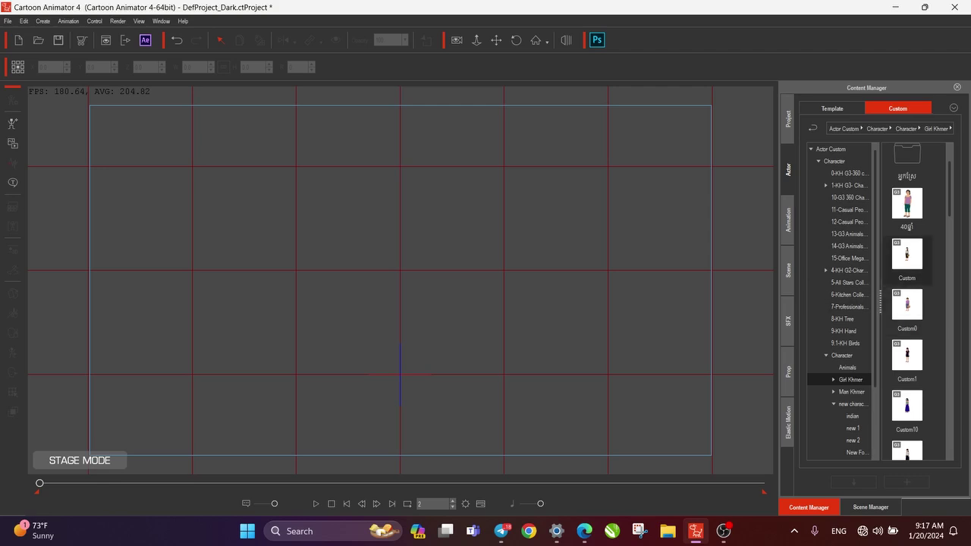
{"action": "scroll", "coordinate": [908, 266], "scroll_direction": "down", "scroll_amount": 5}
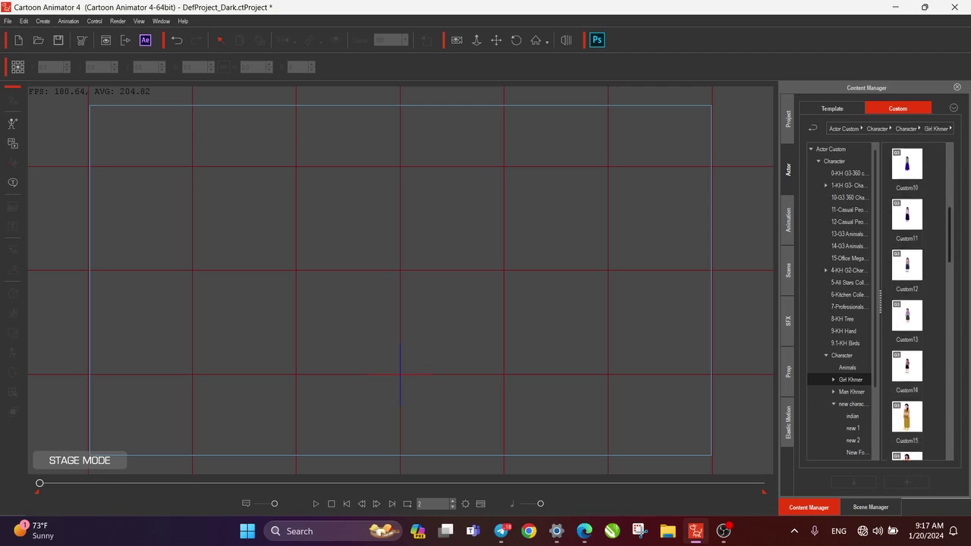
{"action": "scroll", "coordinate": [908, 274], "scroll_direction": "down", "scroll_amount": 1}
{"action": "scroll", "coordinate": [907, 273], "scroll_direction": "down", "scroll_amount": 5}
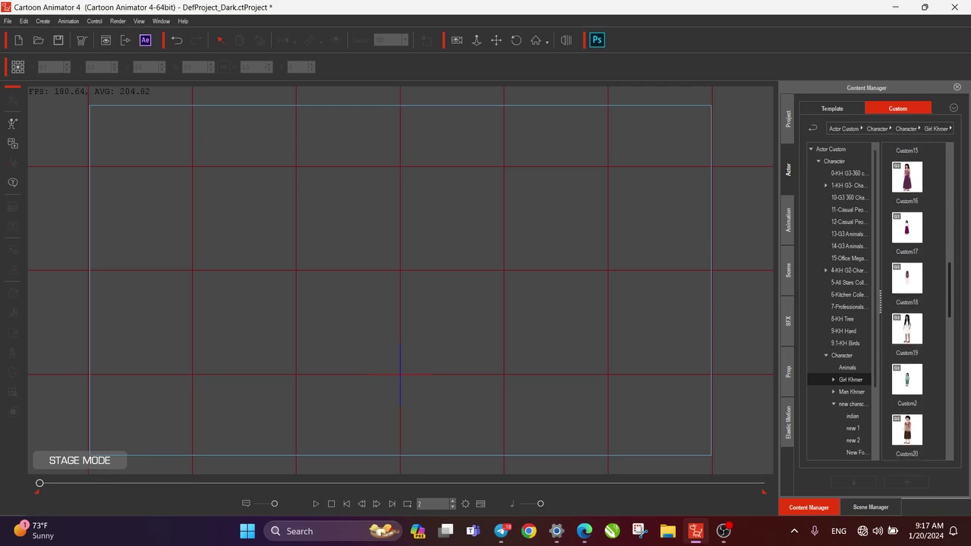
{"action": "scroll", "coordinate": [908, 303], "scroll_direction": "down", "scroll_amount": 2}
{"action": "scroll", "coordinate": [907, 304], "scroll_direction": "down", "scroll_amount": 3}
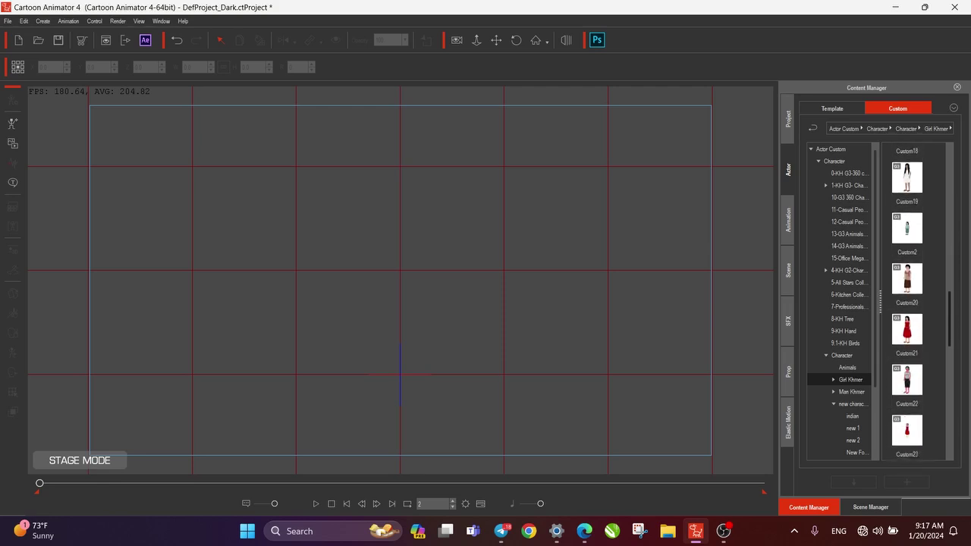
{"action": "scroll", "coordinate": [907, 304], "scroll_direction": "down", "scroll_amount": 1}
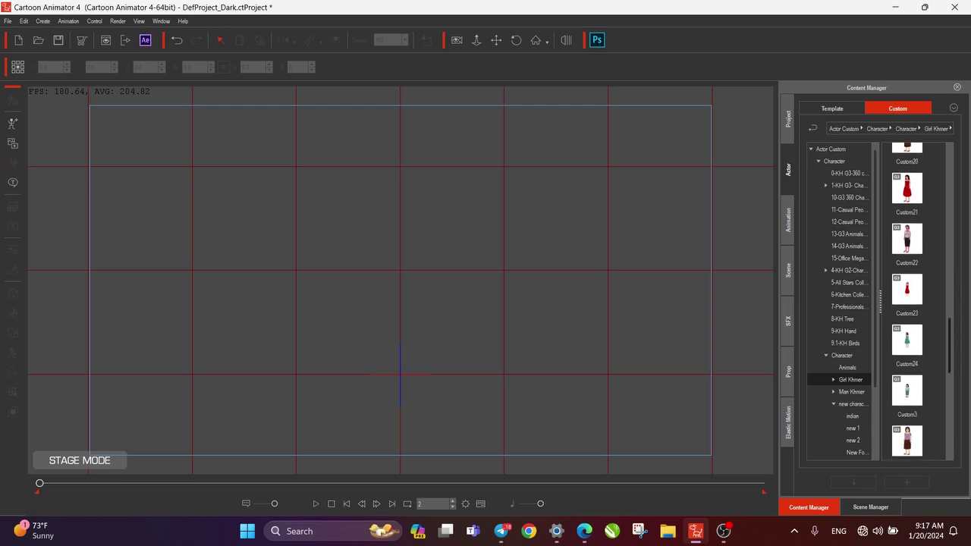
{"action": "scroll", "coordinate": [908, 304], "scroll_direction": "down", "scroll_amount": 3}
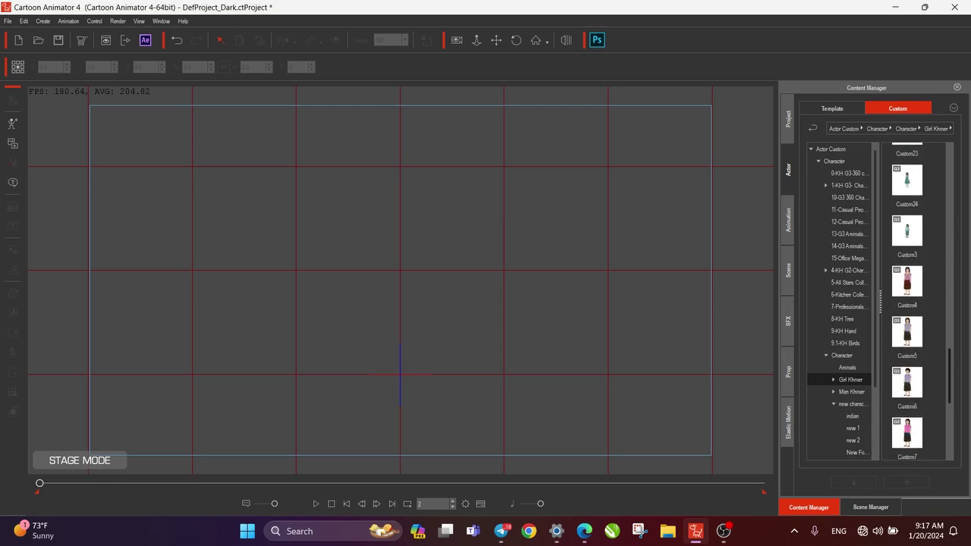
{"action": "scroll", "coordinate": [907, 304], "scroll_direction": "down", "scroll_amount": 5}
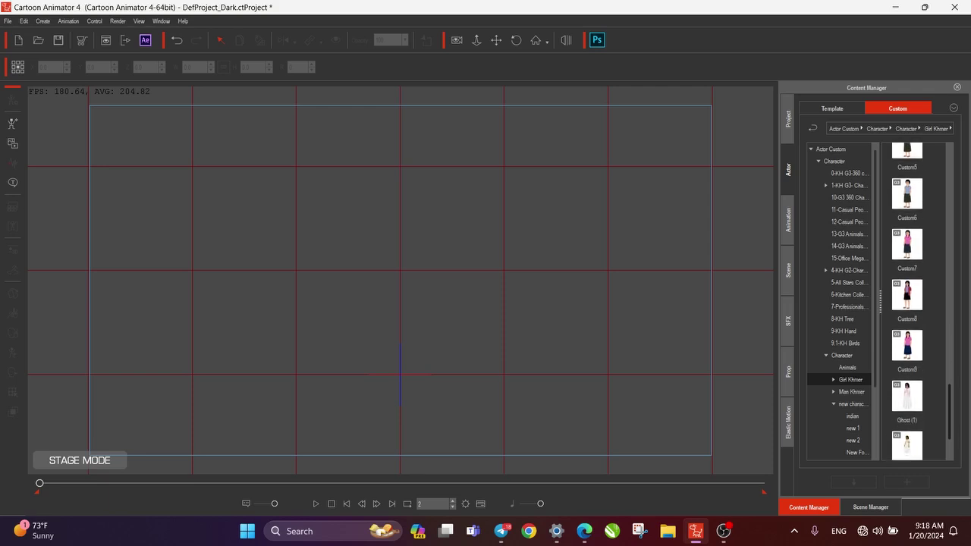
{"action": "scroll", "coordinate": [907, 303], "scroll_direction": "up", "scroll_amount": 15}
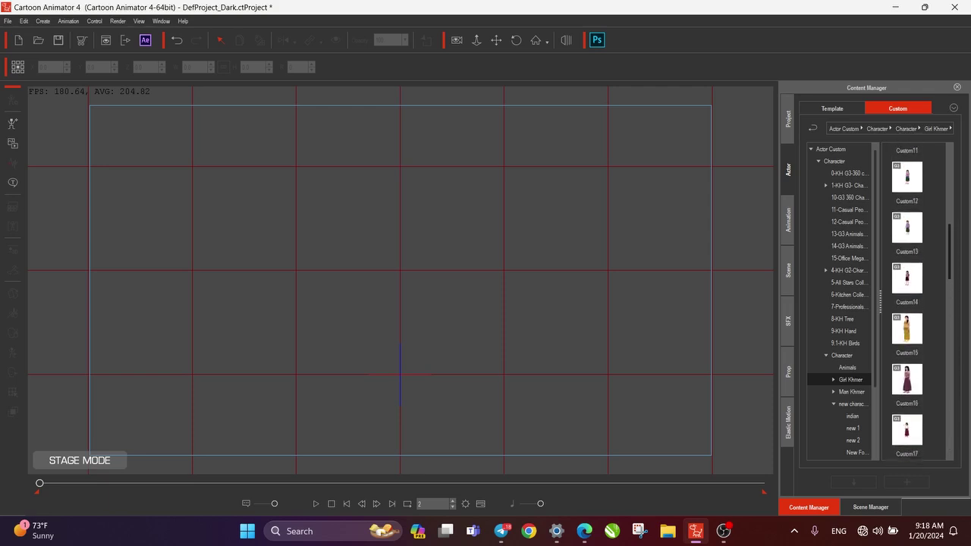
{"action": "scroll", "coordinate": [907, 303], "scroll_direction": "up", "scroll_amount": 5}
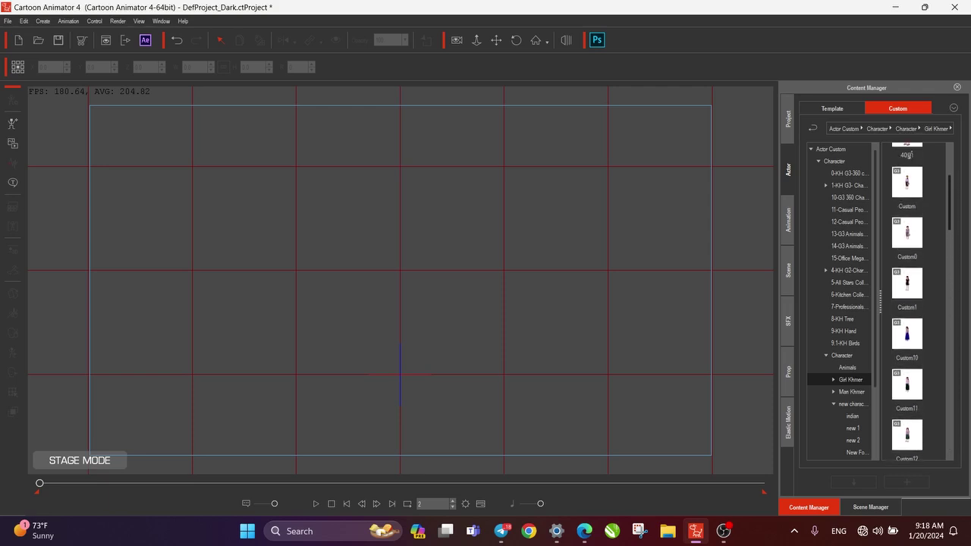
{"action": "scroll", "coordinate": [908, 239], "scroll_direction": "up", "scroll_amount": 1}
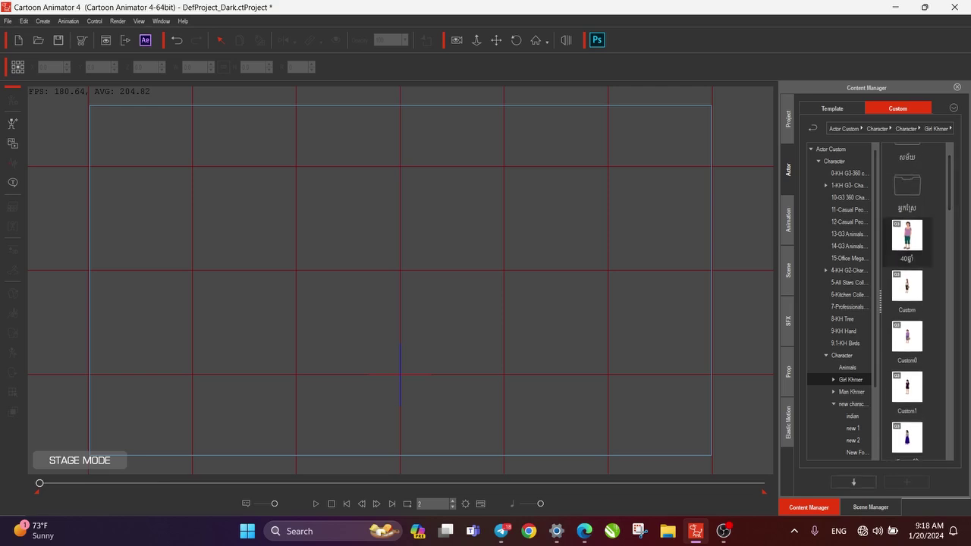
{"action": "double_click", "coordinate": [908, 240]}
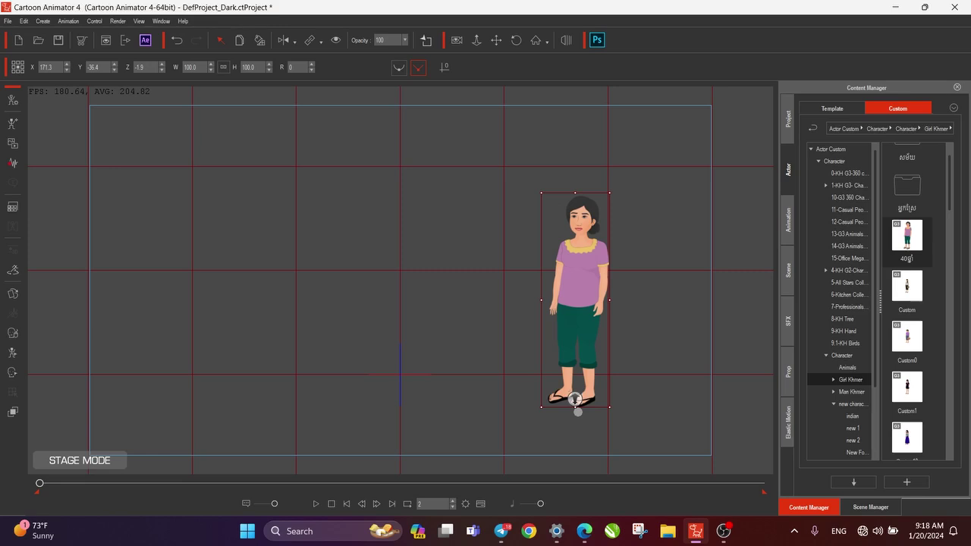
- Try shifting the woman on frame 2, and return to the first frame to remove that movement from her
{"action": "left_click_drag", "start_coordinate": [580, 277], "coordinate": [563, 249]}
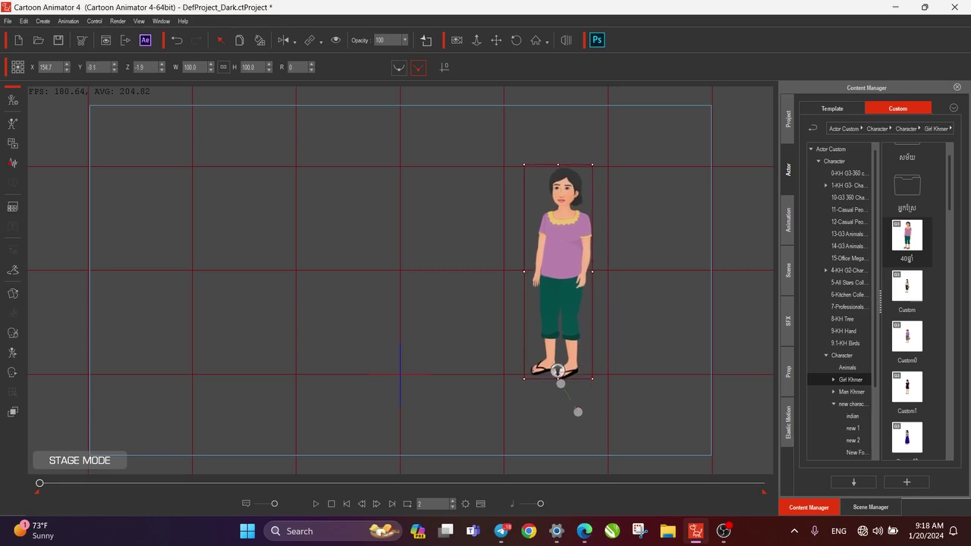
{"action": "key", "text": "Home"}
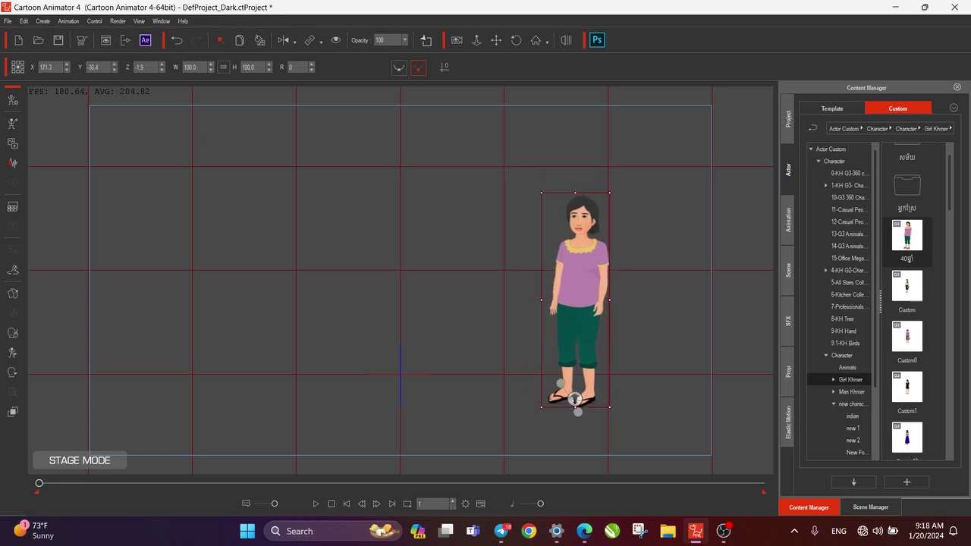
{"action": "right_click", "coordinate": [587, 265]}
{"action": "left_click", "coordinate": [634, 346]}
- Move the woman on the first frame to about X 146.4, Y -15.4 and deselect her
{"action": "left_click_drag", "start_coordinate": [576, 399], "coordinate": [561, 373]}
{"action": "left_click_drag", "start_coordinate": [561, 272], "coordinate": [550, 278]}
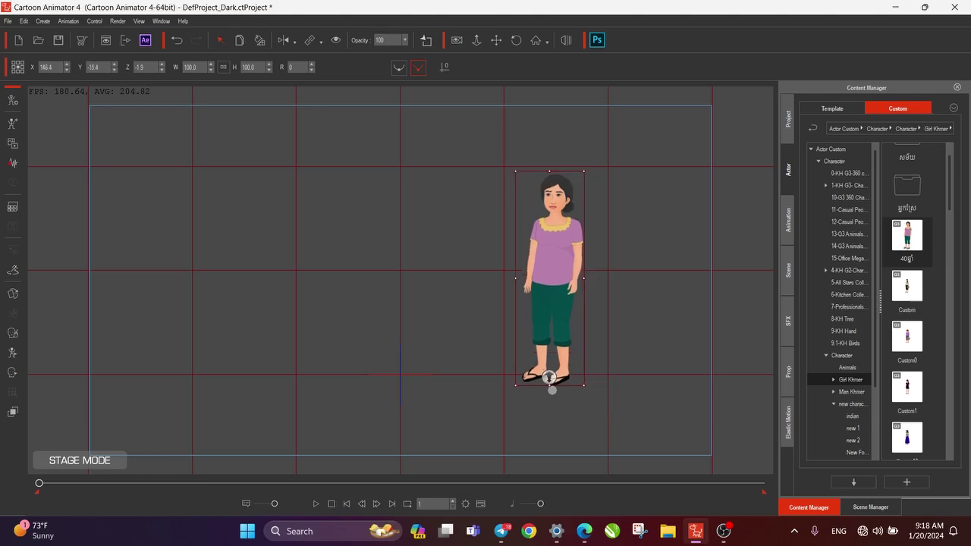
{"action": "key", "text": "Escape"}
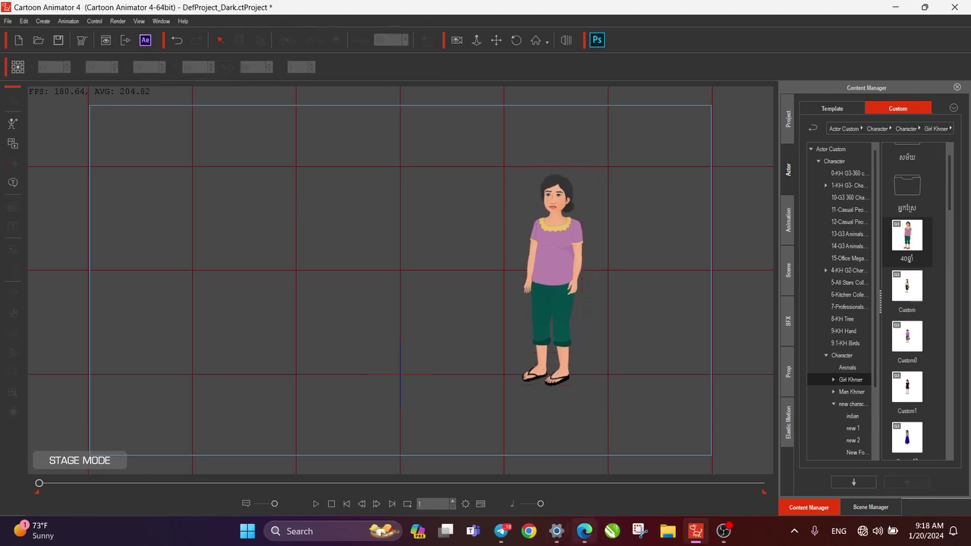
- Import the 175434-basket-vector-fruits-download-free-image.png picture from the Downloads folder onto the stage as a prop
{"action": "left_click", "coordinate": [668, 531]}
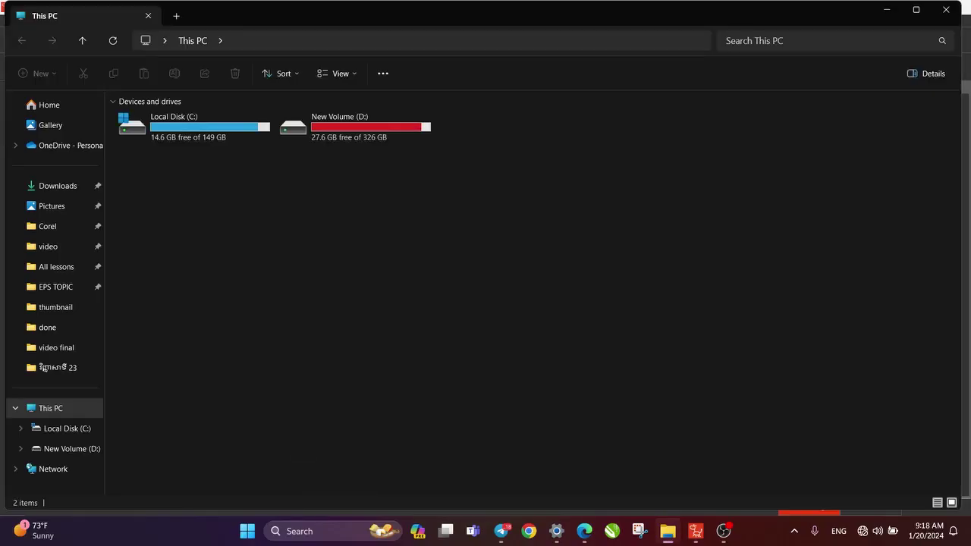
{"action": "left_click", "coordinate": [58, 185]}
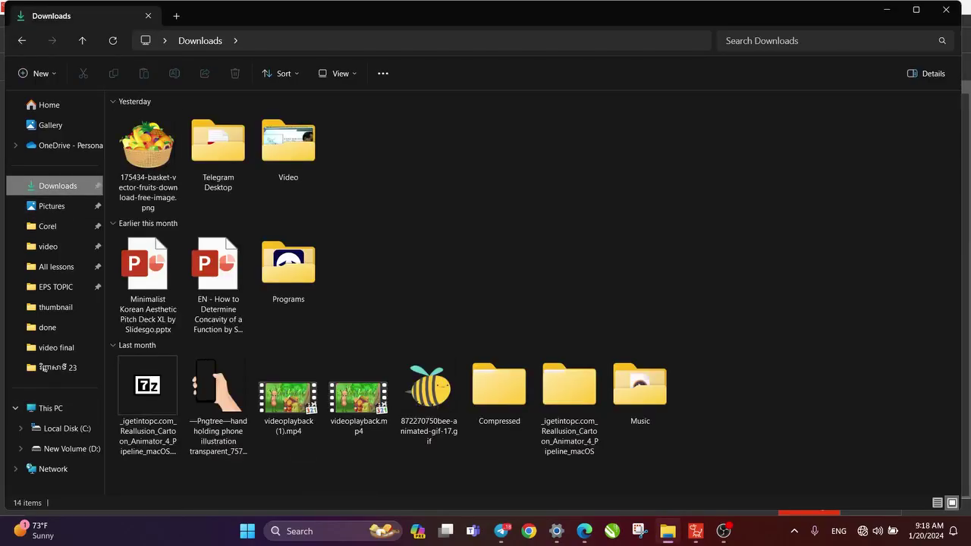
{"action": "left_click", "coordinate": [148, 160]}
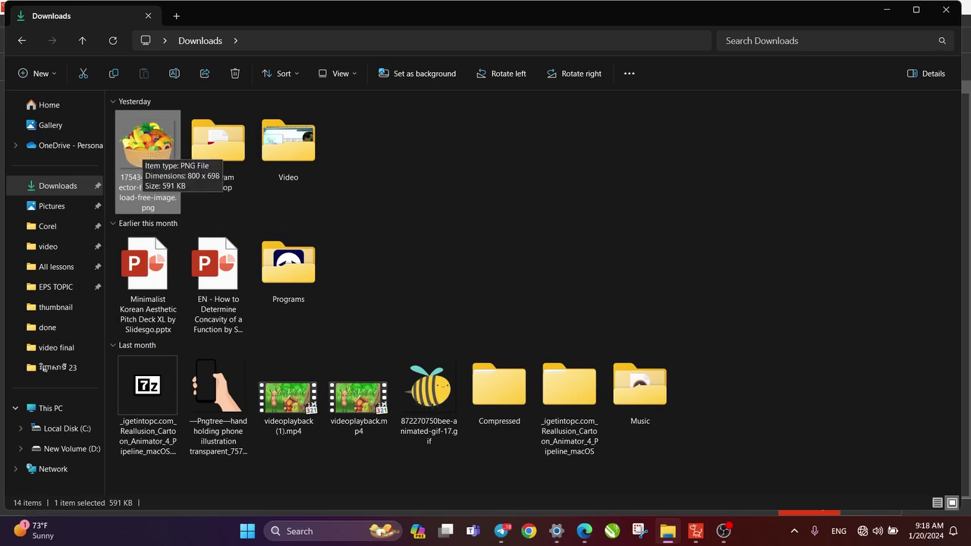
{"action": "left_click_drag", "start_coordinate": [143, 146], "coordinate": [585, 357]}
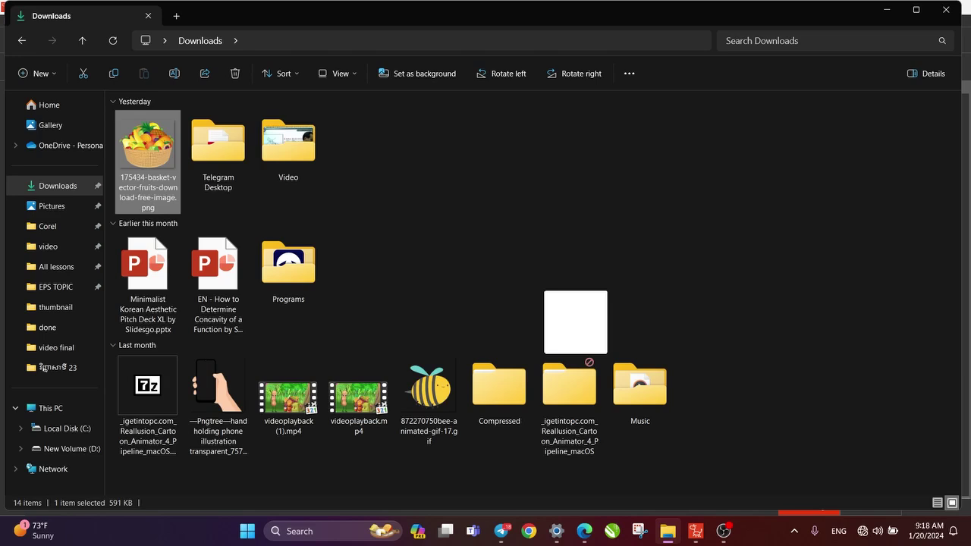
{"action": "left_click_drag", "start_coordinate": [589, 360], "coordinate": [376, 369]}
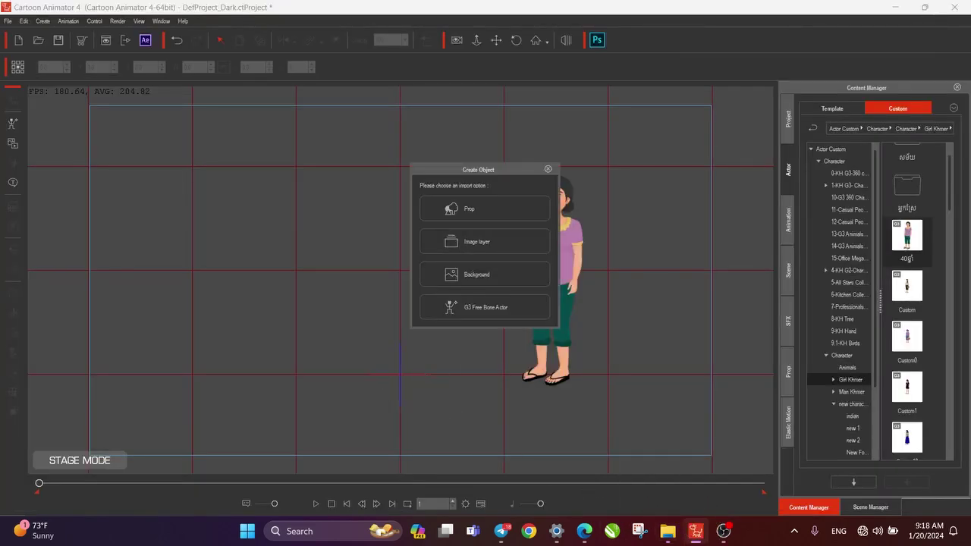
{"action": "left_click", "coordinate": [471, 209]}
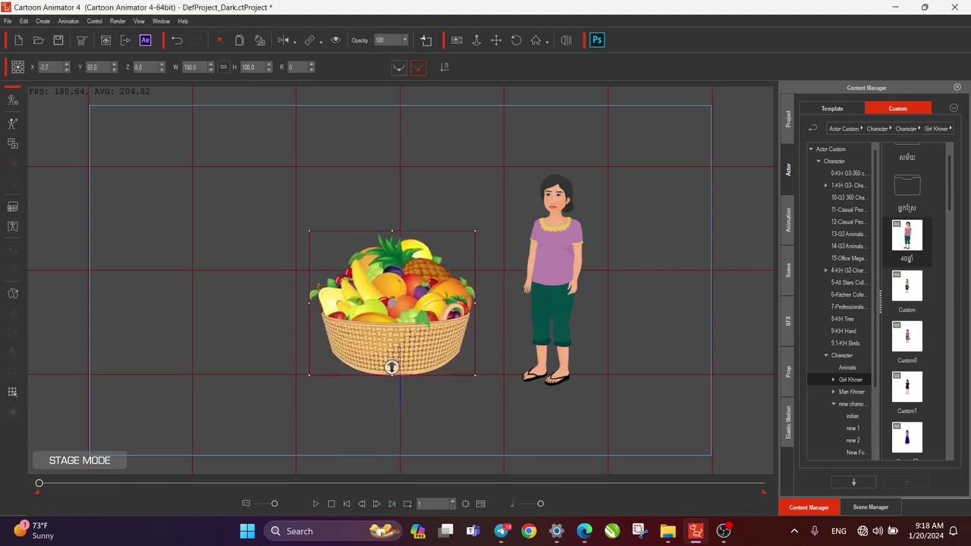
- Shrink the imported fruit basket to about 34.2% and set it on the ground at about X -70, Y 23.3
{"action": "left_click_drag", "start_coordinate": [392, 367], "coordinate": [329, 364]}
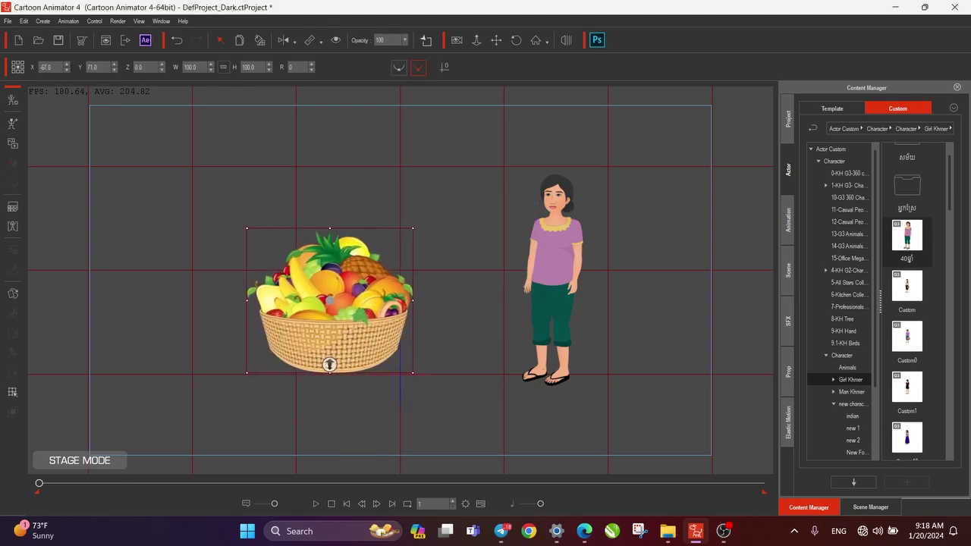
{"action": "left_click_drag", "start_coordinate": [413, 228], "coordinate": [359, 275]}
{"action": "left_click_drag", "start_coordinate": [330, 302], "coordinate": [327, 352]}
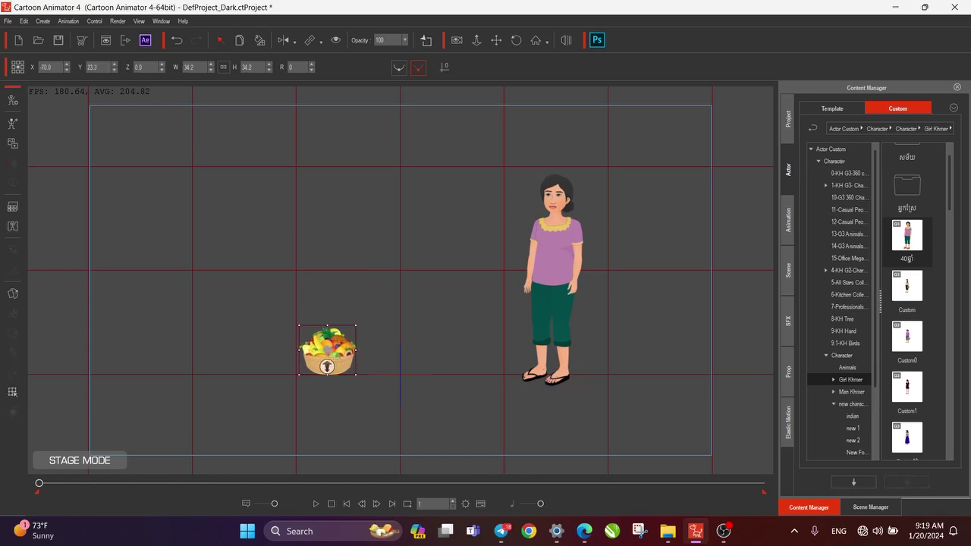
{"action": "left_click", "coordinate": [552, 377]}
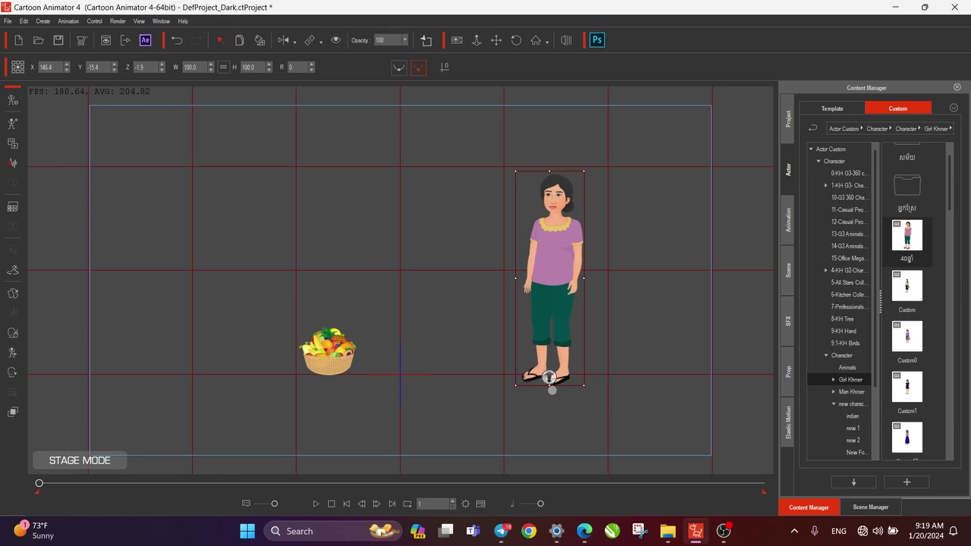
{"action": "left_click", "coordinate": [327, 365]}
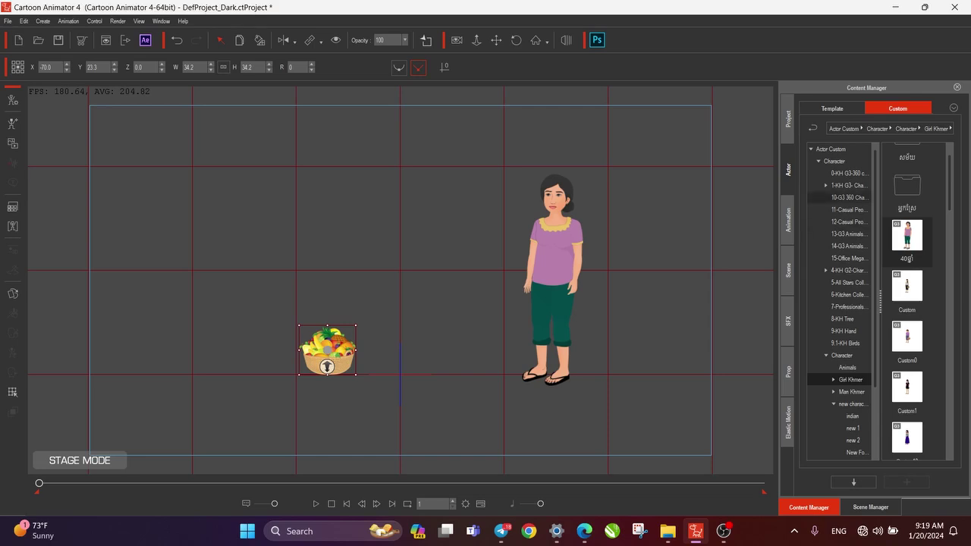
- Look up the basket prop in the kite fly folder of the custom prop library
{"action": "left_click", "coordinate": [789, 372]}
{"action": "left_click", "coordinate": [897, 108]}
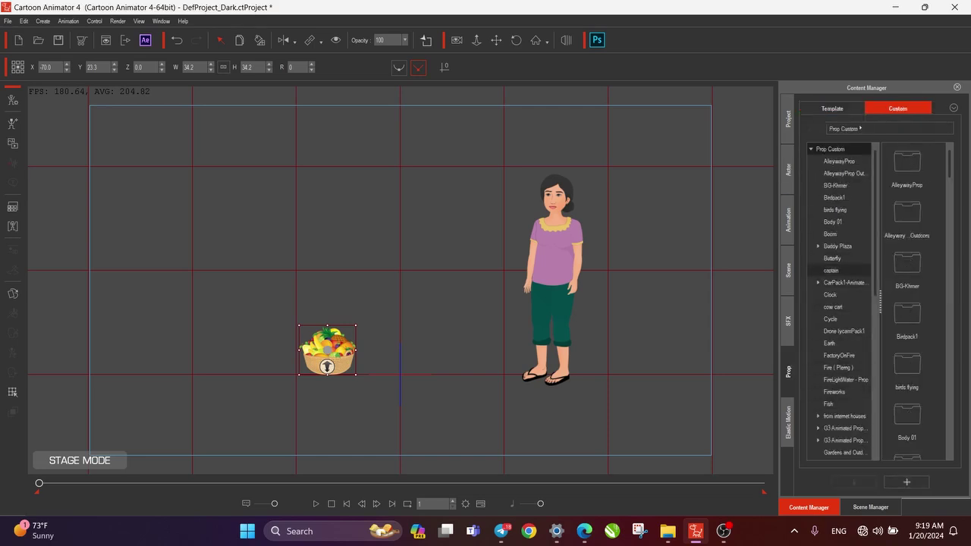
{"action": "scroll", "coordinate": [839, 379], "scroll_direction": "down", "scroll_amount": 5}
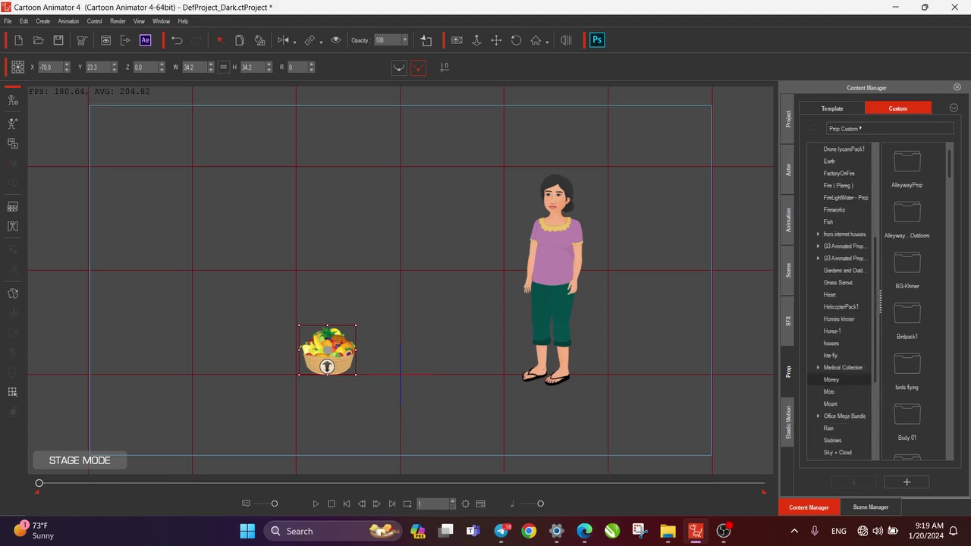
{"action": "left_click", "coordinate": [833, 379]}
{"action": "left_click", "coordinate": [832, 355]}
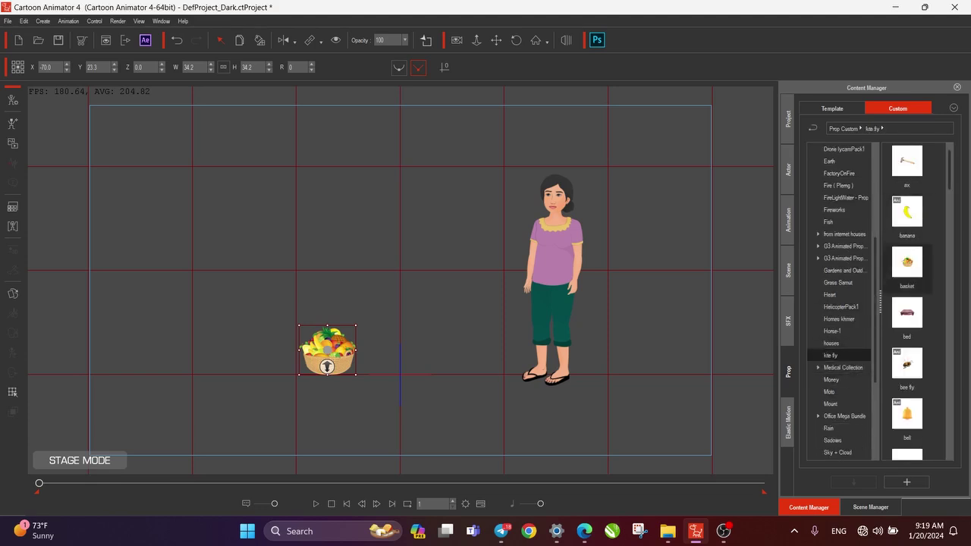
{"action": "left_click", "coordinate": [907, 264]}
{"action": "key", "text": "Escape"}
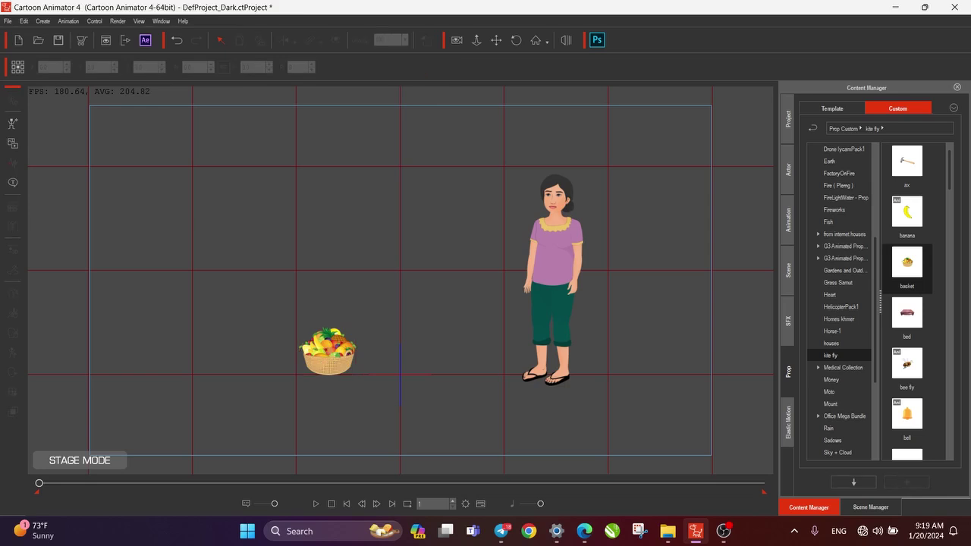
{"action": "left_click", "coordinate": [327, 365]}
{"action": "left_click_drag", "start_coordinate": [253, 296], "coordinate": [397, 410]}
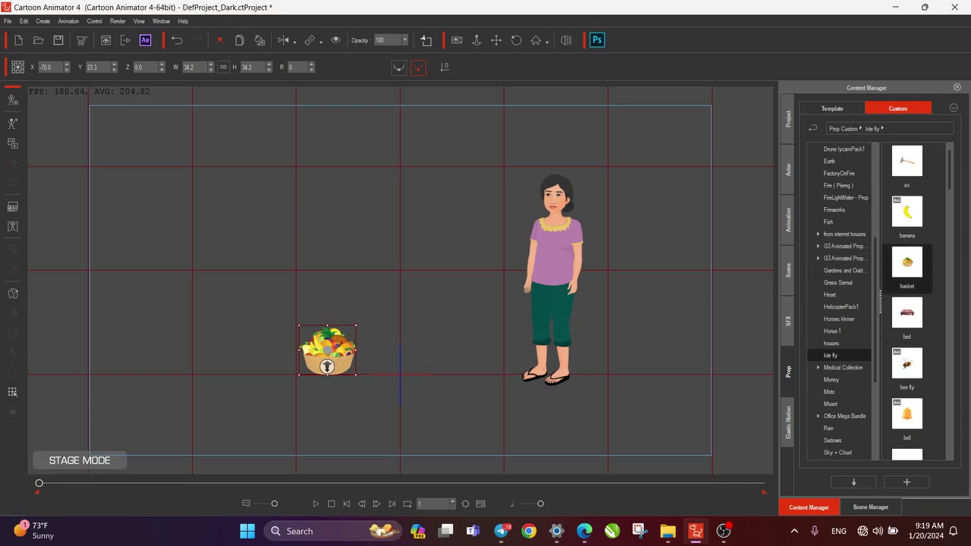
{"action": "key", "text": "Escape"}
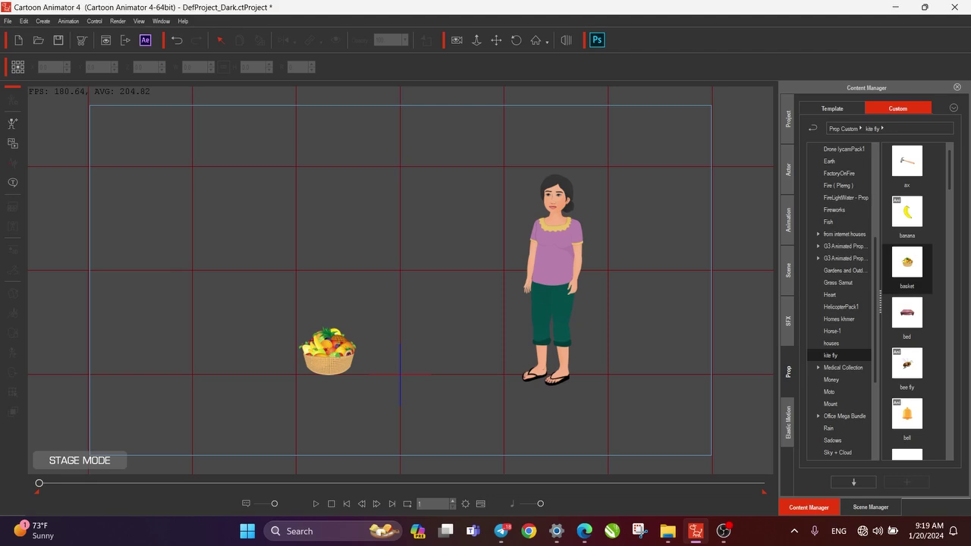
{"action": "left_click", "coordinate": [550, 377]}
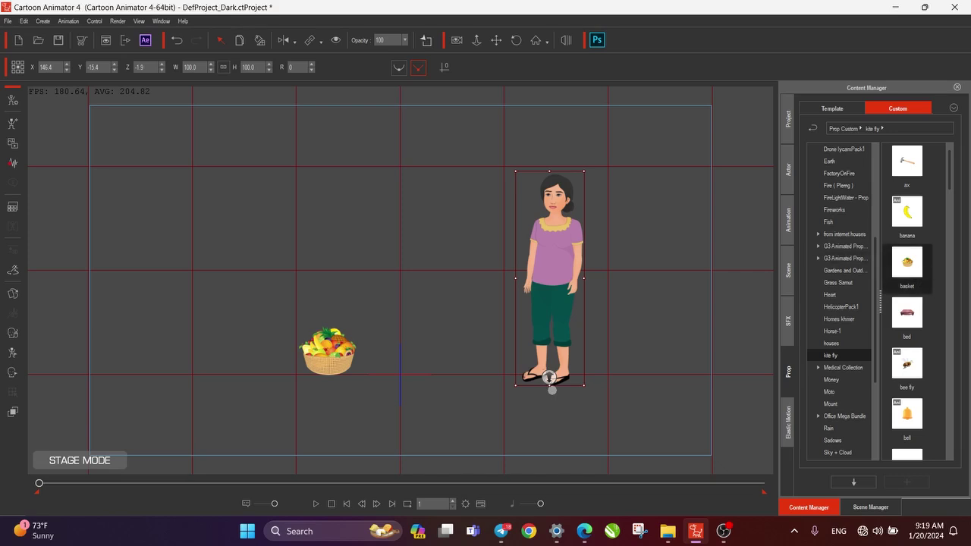
{"action": "left_click", "coordinate": [653, 280]}
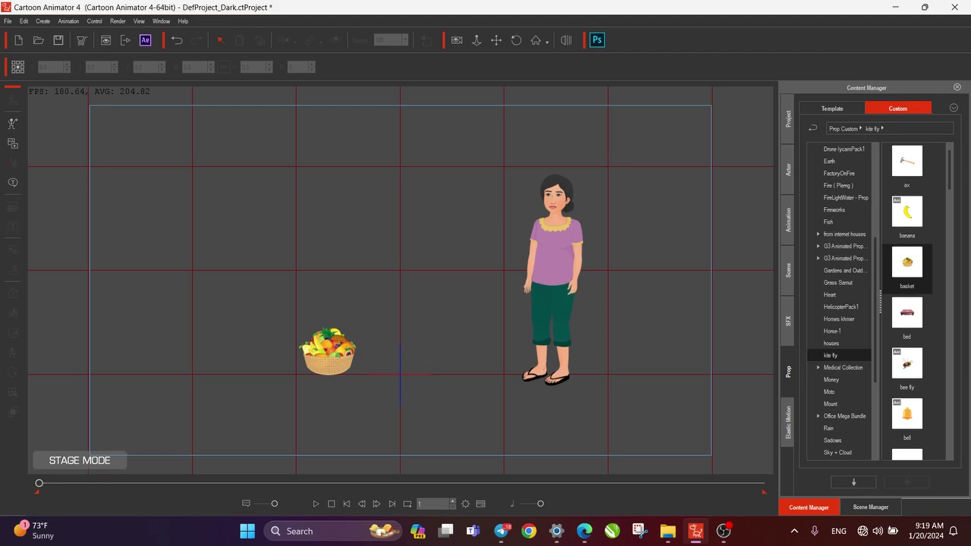
- Open the woman in Composer mode and attach the basket prop from the custom kite fly folder to her head
{"action": "left_click", "coordinate": [556, 258]}
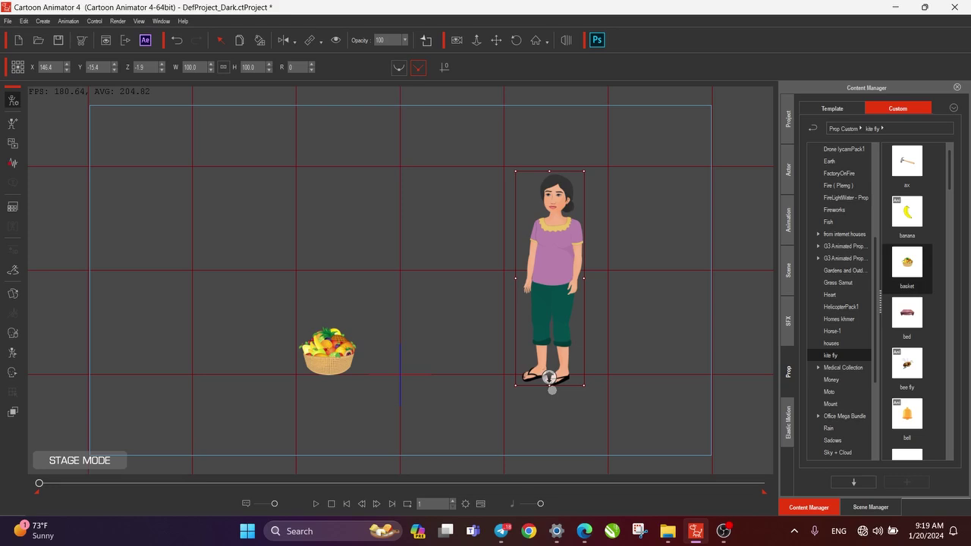
{"action": "left_click", "coordinate": [13, 101]}
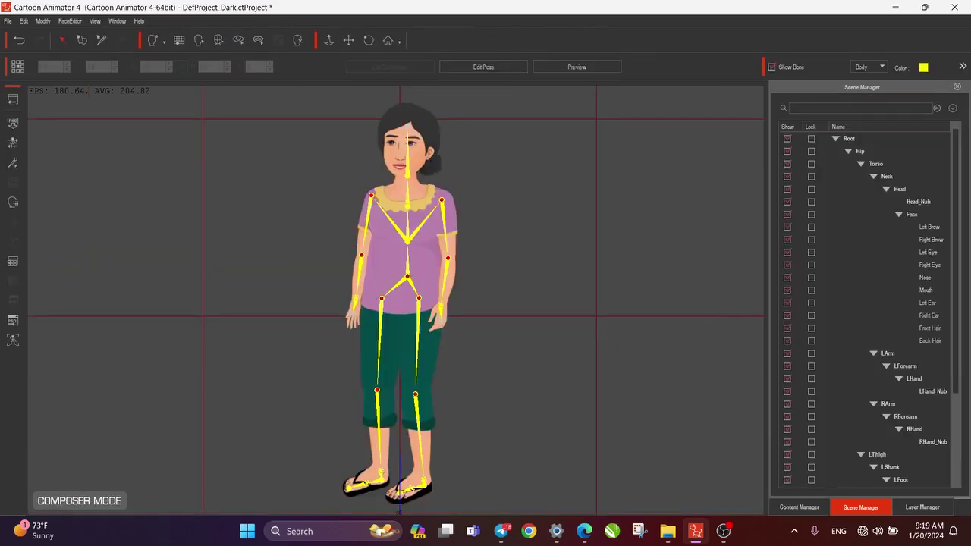
{"action": "left_click", "coordinate": [800, 507]}
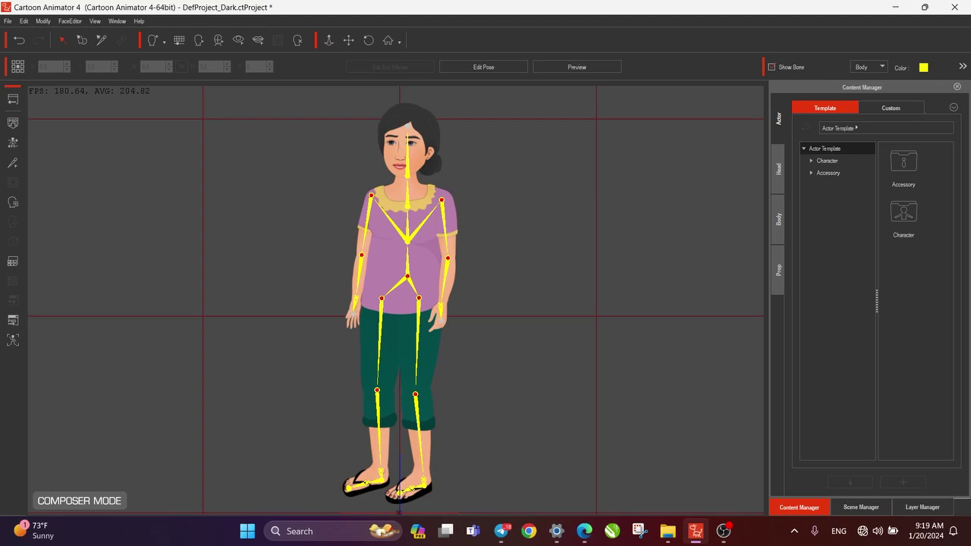
{"action": "left_click", "coordinate": [778, 270]}
{"action": "left_click", "coordinate": [891, 108]}
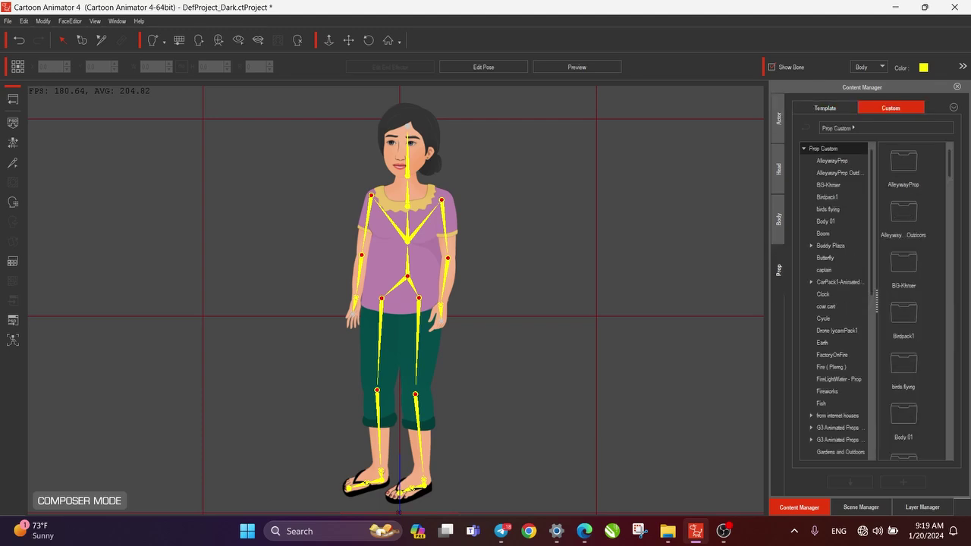
{"action": "scroll", "coordinate": [836, 353], "scroll_direction": "down", "scroll_amount": 6}
{"action": "left_click", "coordinate": [824, 319]}
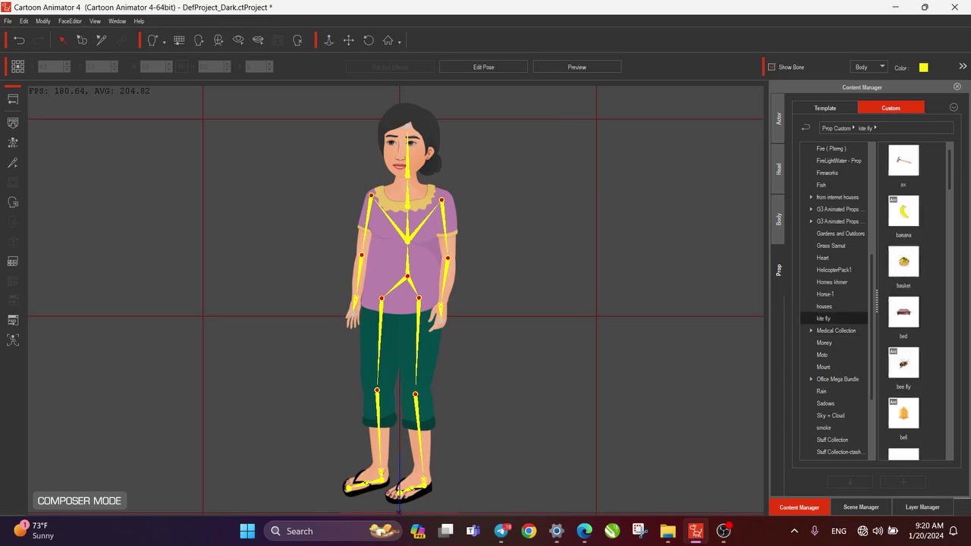
{"action": "left_click_drag", "start_coordinate": [904, 262], "coordinate": [414, 152]}
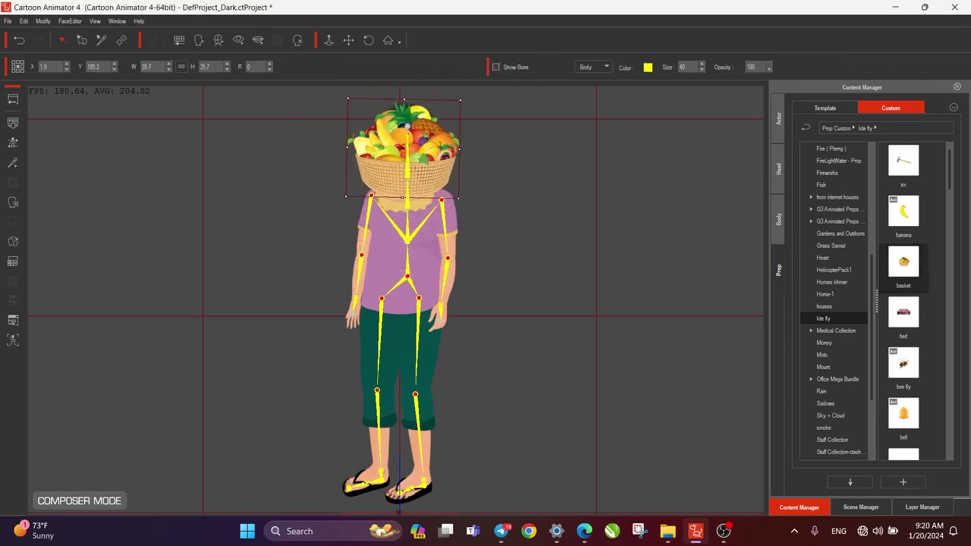
- Rest the attached basket on top of the woman's head, scaled to about 26.2%, at about X 2.4, Y 216.8
{"action": "left_click_drag", "start_coordinate": [405, 170], "coordinate": [406, 101]}
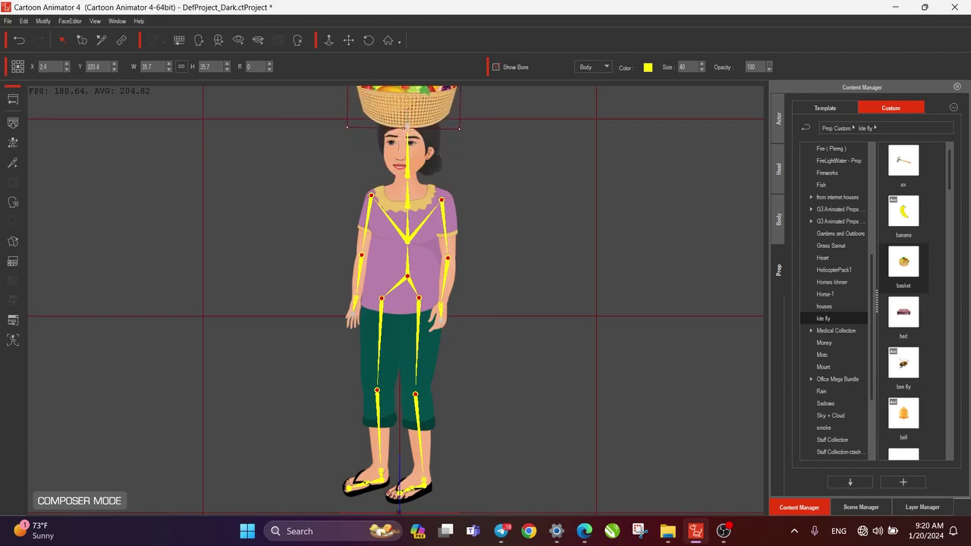
{"action": "left_click", "coordinate": [349, 41]}
{"action": "left_click_drag", "start_coordinate": [379, 167], "coordinate": [386, 326]}
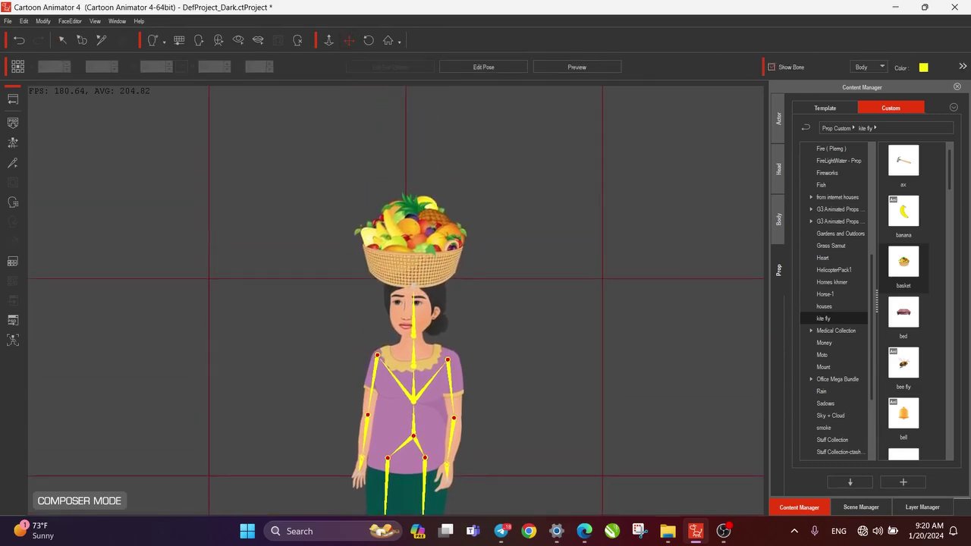
{"action": "key", "text": "q"}
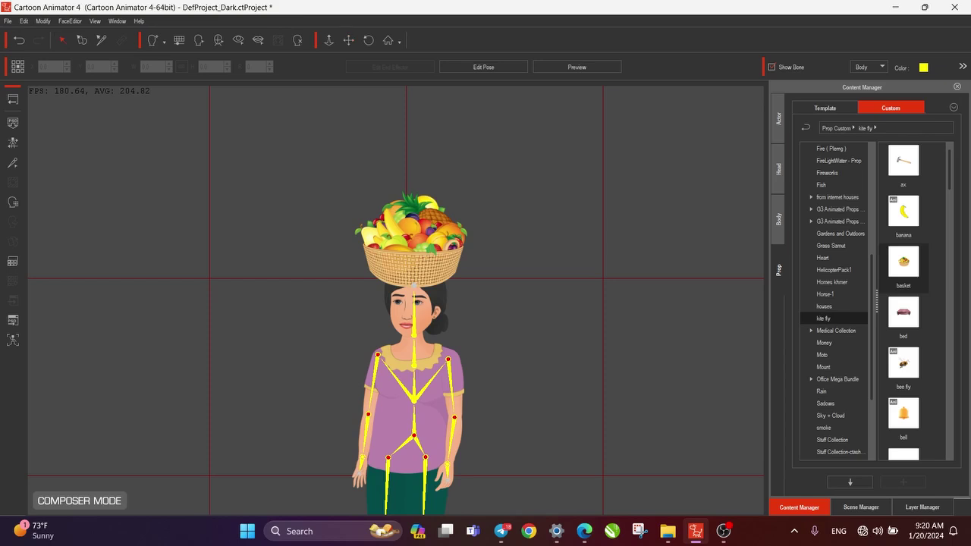
{"action": "left_click", "coordinate": [412, 250]}
{"action": "left_click_drag", "start_coordinate": [468, 190], "coordinate": [451, 205]}
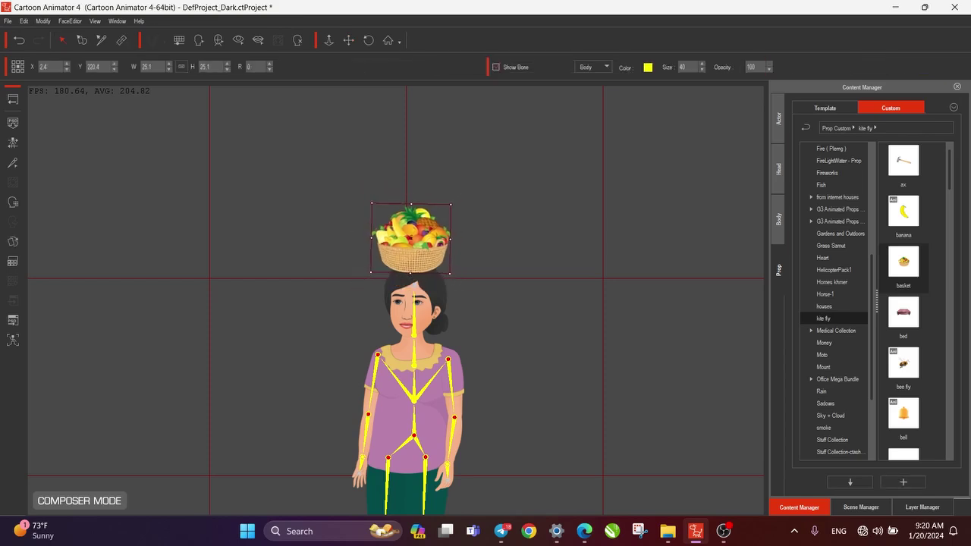
{"action": "mouse_move", "coordinate": [412, 240]}
{"action": "left_mouse_down"}
{"action": "mouse_move", "coordinate": [423, 247]}
{"action": "mouse_move", "coordinate": [412, 249]}
{"action": "left_mouse_up"}
{"action": "left_click_drag", "start_coordinate": [451, 215], "coordinate": [454, 214]}
{"action": "left_click_drag", "start_coordinate": [412, 249], "coordinate": [412, 245]}
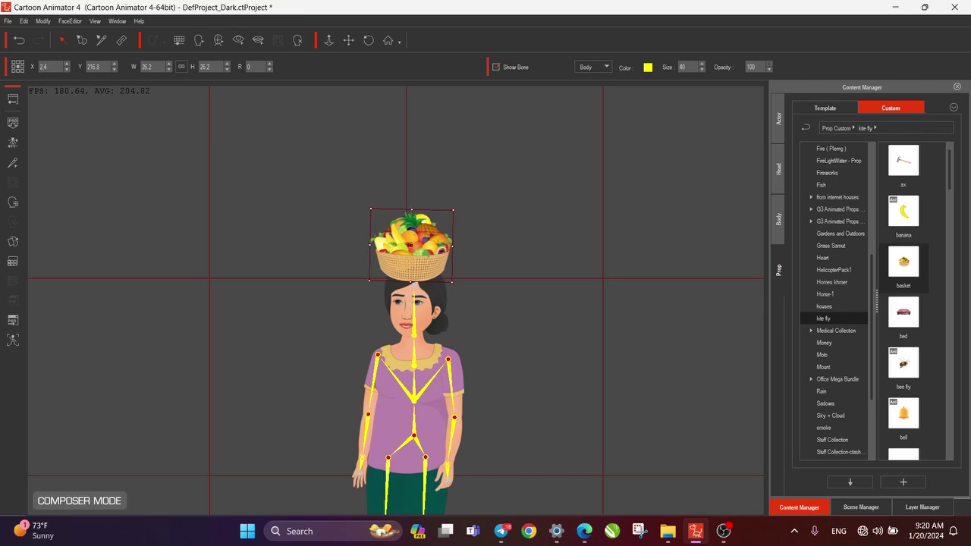
{"action": "left_click", "coordinate": [502, 242]}
{"action": "left_click", "coordinate": [411, 245]}
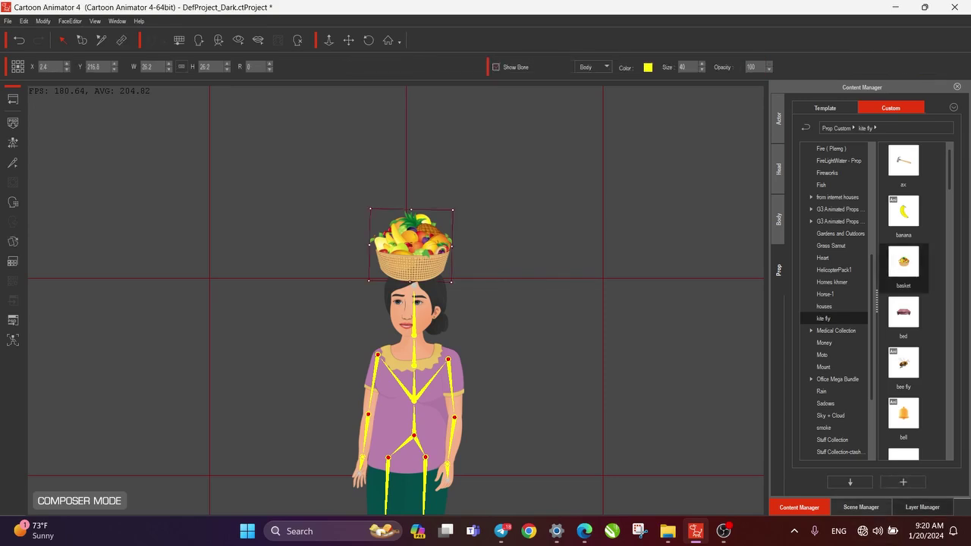
- Move the basket in front of the woman's waist and bring LForearm_Layer above the basket in the layer order
{"action": "left_click", "coordinate": [923, 508]}
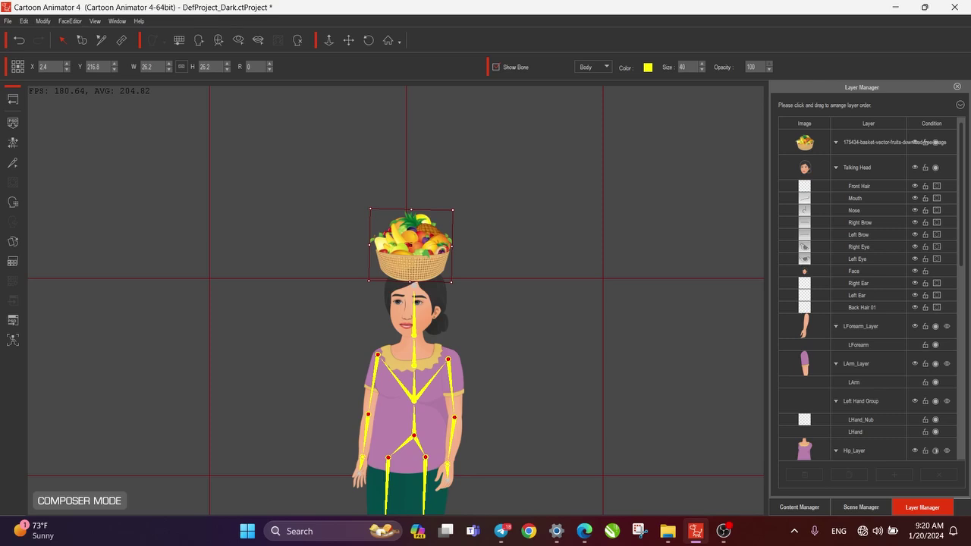
{"action": "left_click", "coordinate": [502, 242]}
{"action": "left_click", "coordinate": [414, 254]}
{"action": "left_click_drag", "start_coordinate": [414, 254], "coordinate": [421, 446]}
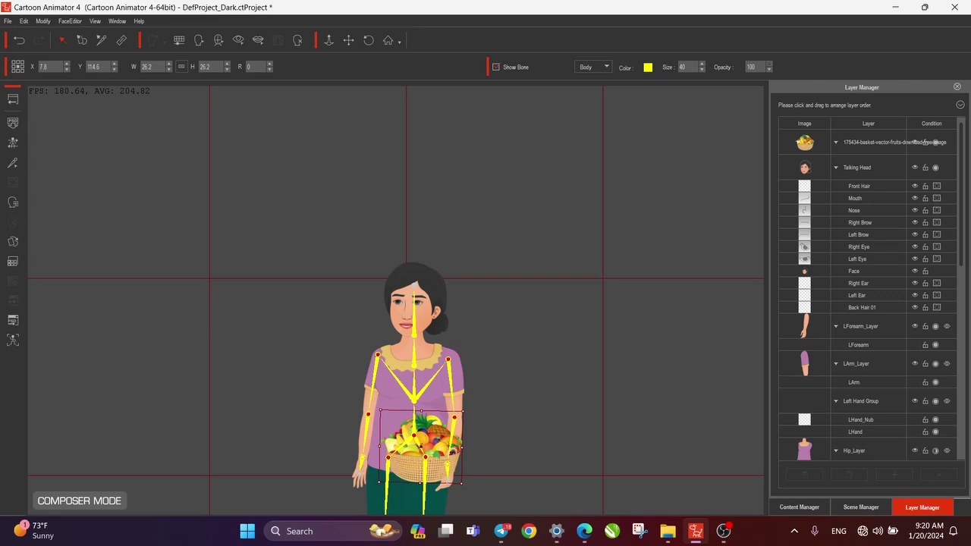
{"action": "left_click", "coordinate": [860, 327]}
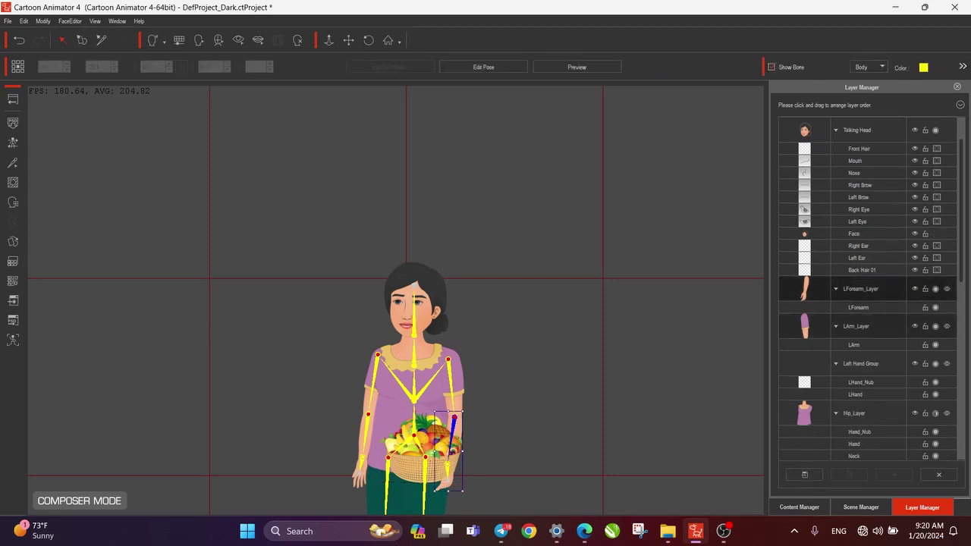
{"action": "left_click_drag", "start_coordinate": [860, 327], "coordinate": [860, 145]}
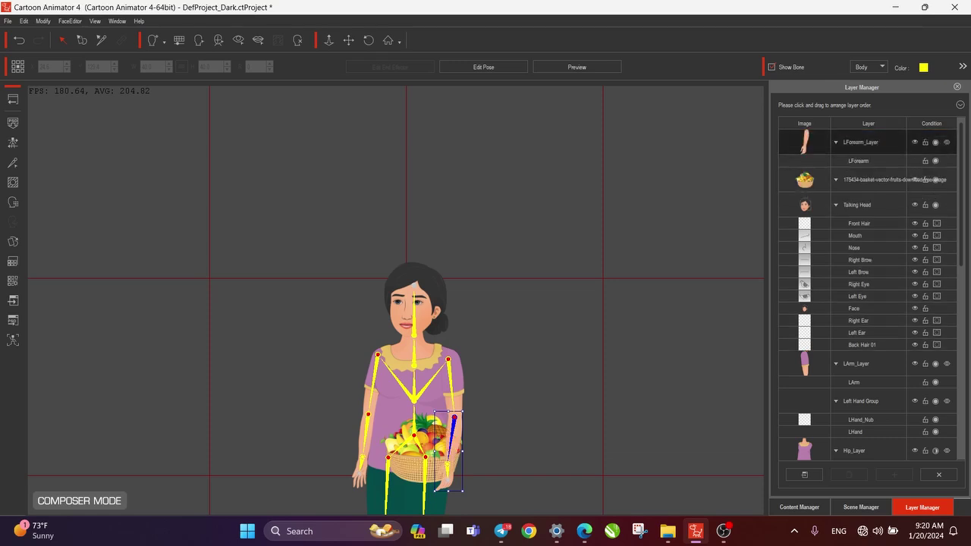
- Raise the basket to the woman's chest and place LArm_Layer between LForearm_Layer and the basket in the layer order
{"action": "left_click", "coordinate": [412, 463]}
{"action": "left_click_drag", "start_coordinate": [412, 463], "coordinate": [400, 416]}
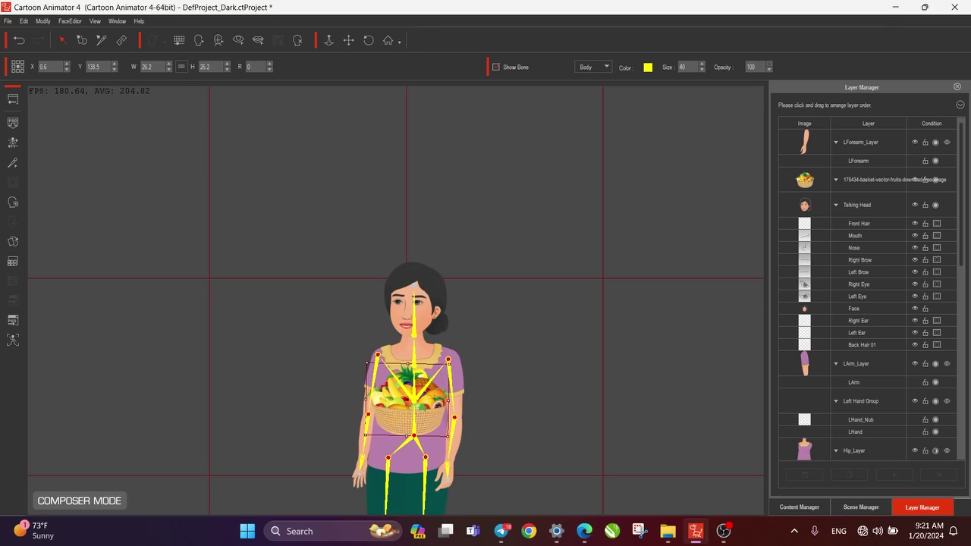
{"action": "left_click", "coordinate": [861, 364]}
{"action": "scroll", "coordinate": [861, 370], "scroll_direction": "down", "scroll_amount": 3}
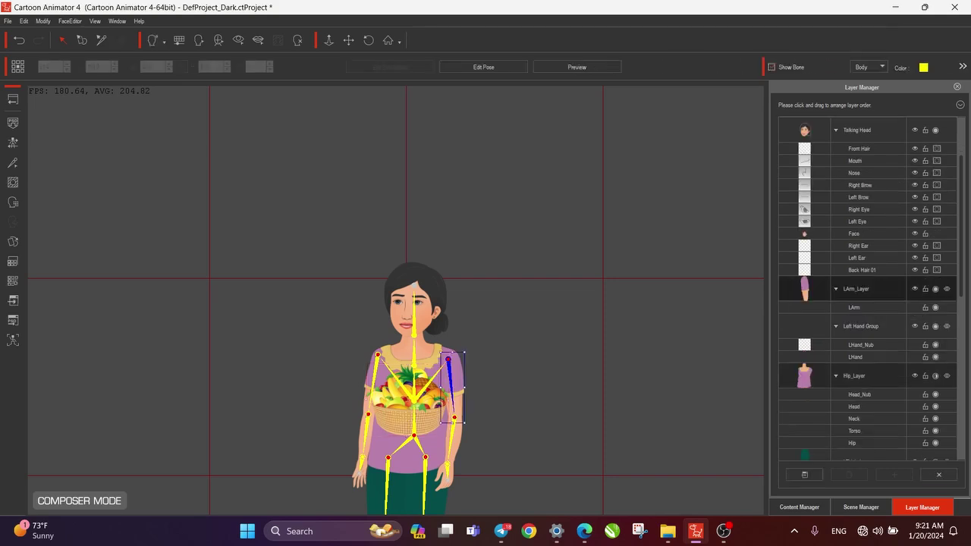
{"action": "scroll", "coordinate": [860, 332], "scroll_direction": "up", "scroll_amount": 2}
{"action": "left_click_drag", "start_coordinate": [856, 363], "coordinate": [856, 155]}
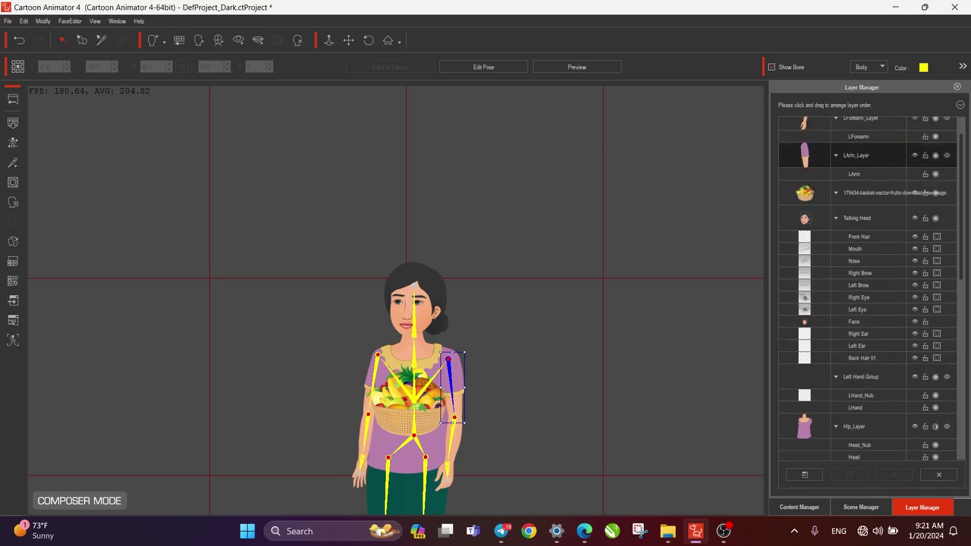
- Put the basket back on the woman's head at about X 1.9, Y 218.1, and return to Stage mode with her selected
{"action": "left_click", "coordinate": [410, 418]}
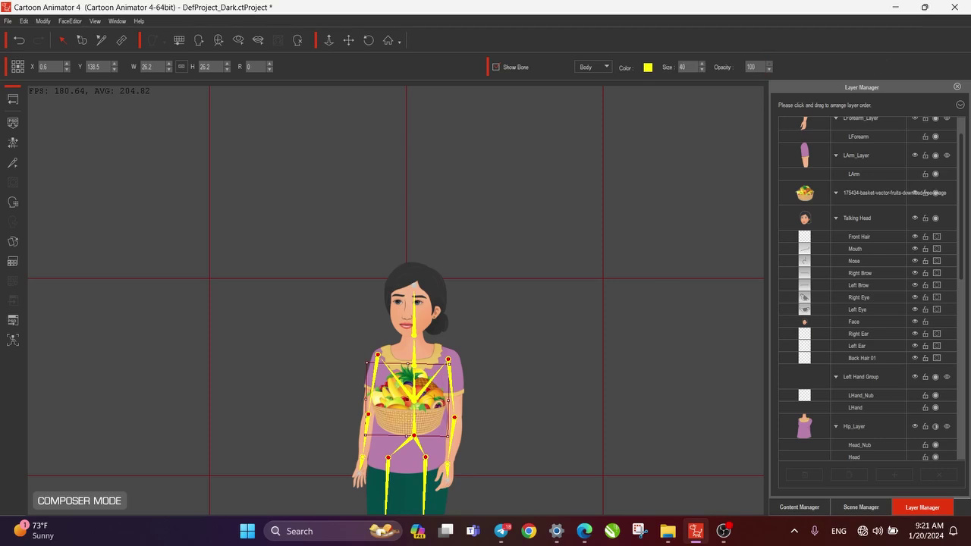
{"action": "left_click_drag", "start_coordinate": [410, 417], "coordinate": [408, 241]}
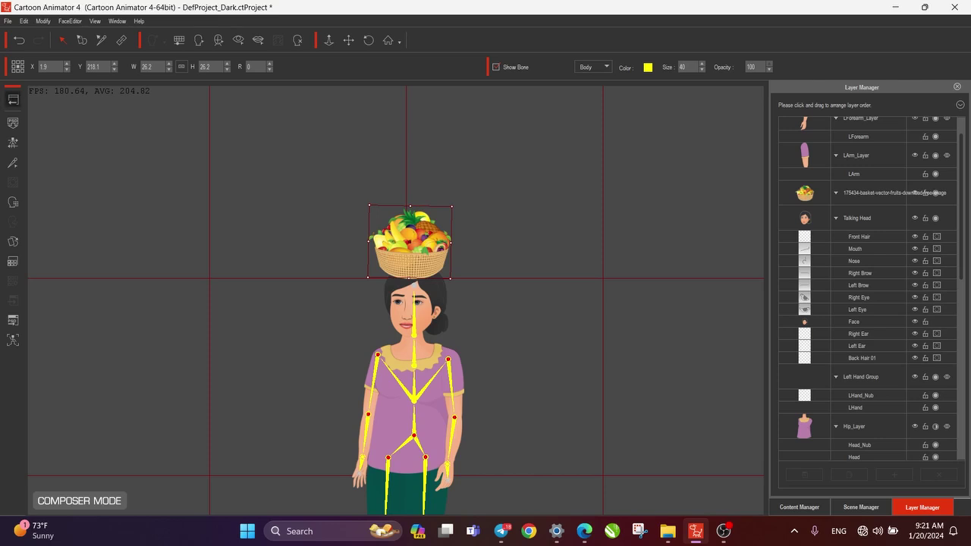
{"action": "left_click", "coordinate": [13, 100]}
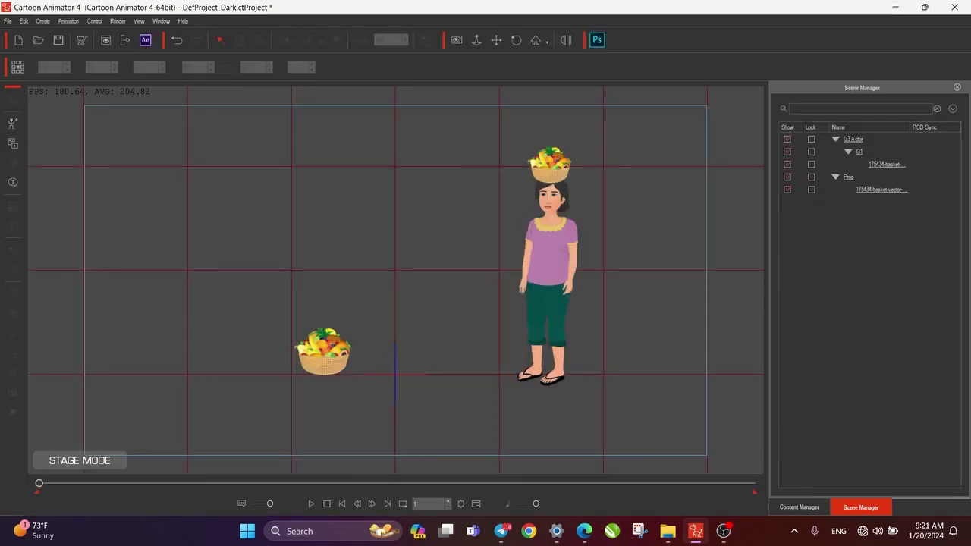
{"action": "left_click", "coordinate": [545, 377]}
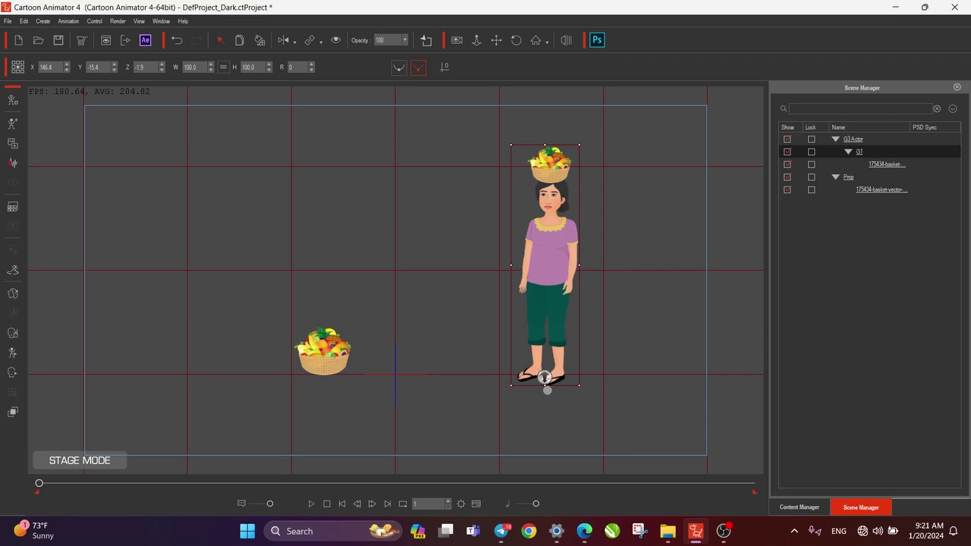
- Move the woman to about X 149.3, Y -9.6 and the loose basket to about X -80.7, Y 22.9
{"action": "left_click_drag", "start_coordinate": [545, 378], "coordinate": [548, 371]}
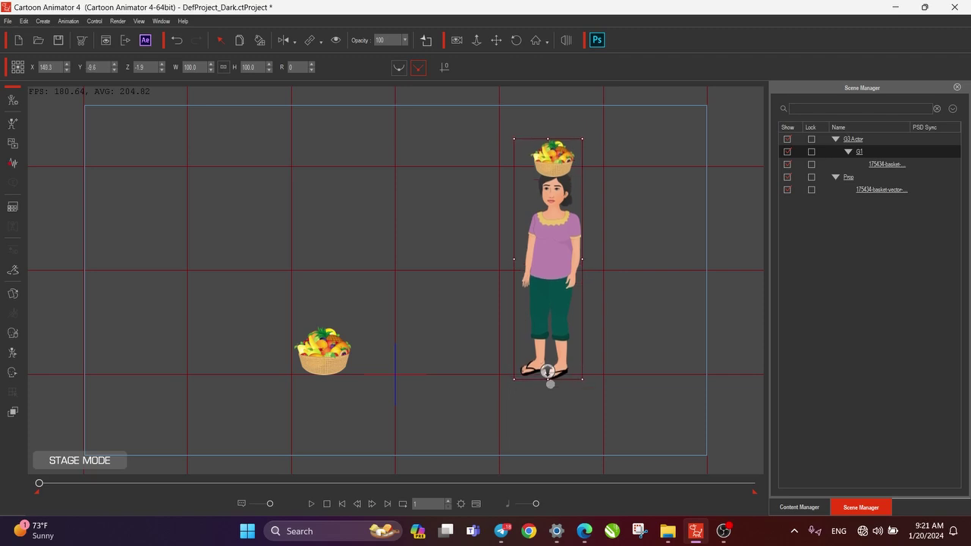
{"action": "left_click_drag", "start_coordinate": [323, 360], "coordinate": [311, 360]}
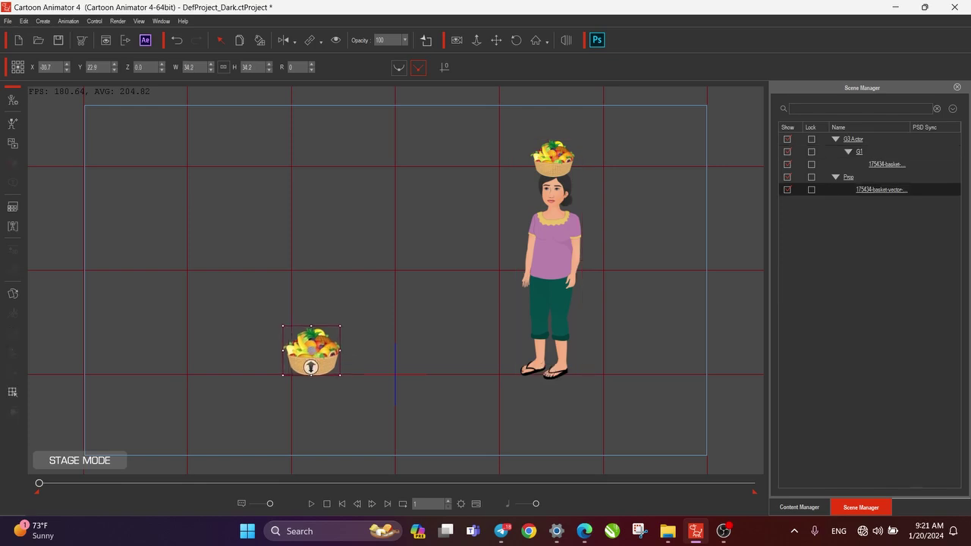
- Turn off the Windows Night light
{"action": "left_click", "coordinate": [879, 531]}
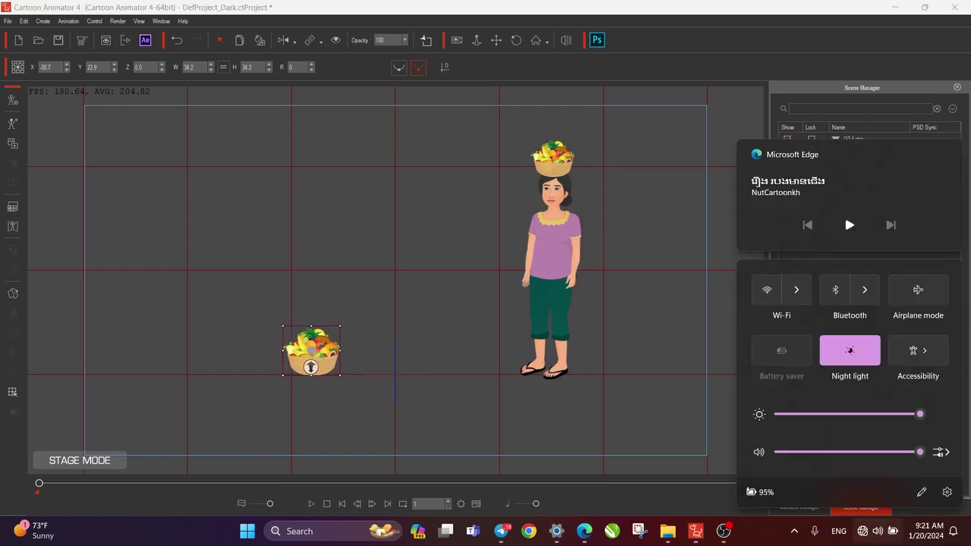
{"action": "left_click", "coordinate": [850, 351]}
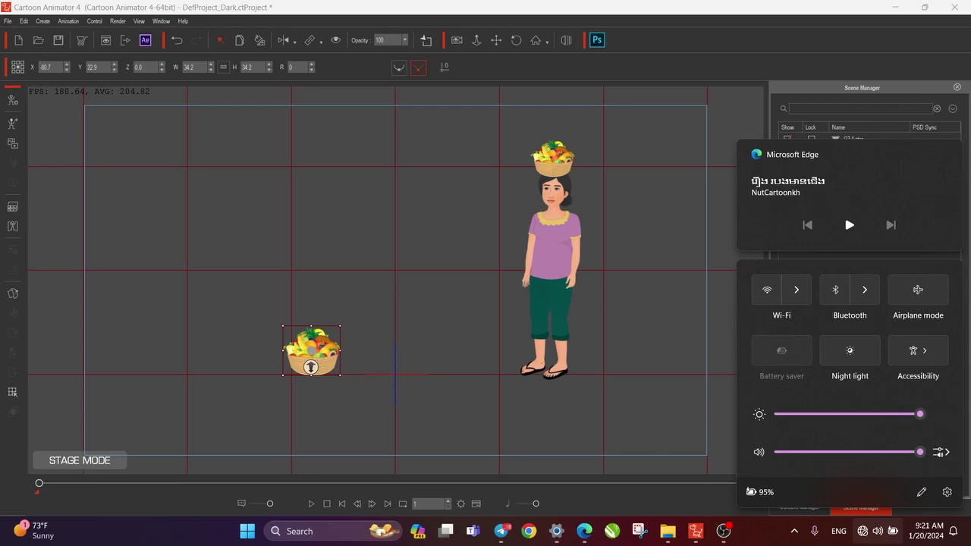
{"action": "left_click", "coordinate": [850, 350]}
{"action": "left_click", "coordinate": [850, 351]}
{"action": "key", "text": "Escape"}
- Apply the Walk-M KH-010 motion from the custom 1-G3-Walk -KH folder to the woman and play it
{"action": "left_click", "coordinate": [554, 248]}
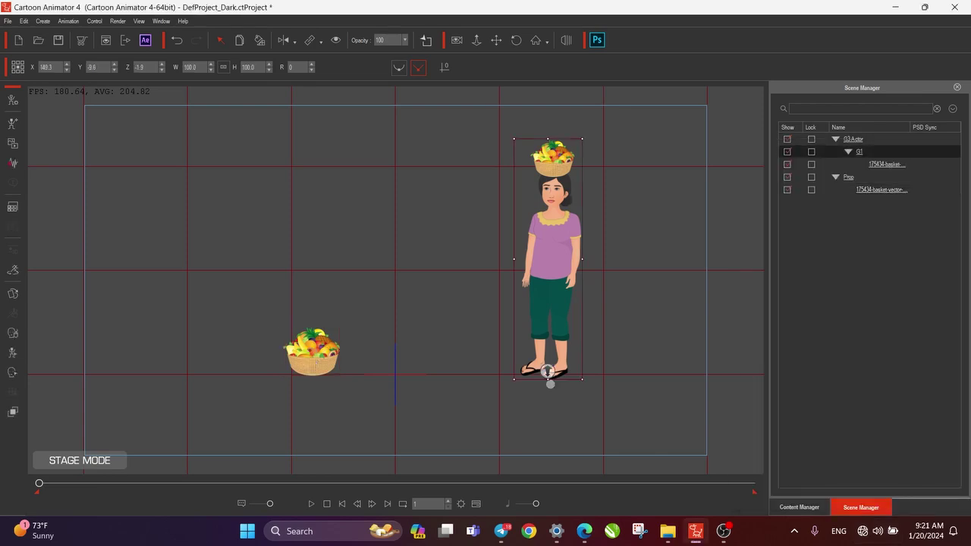
{"action": "key", "text": "Escape"}
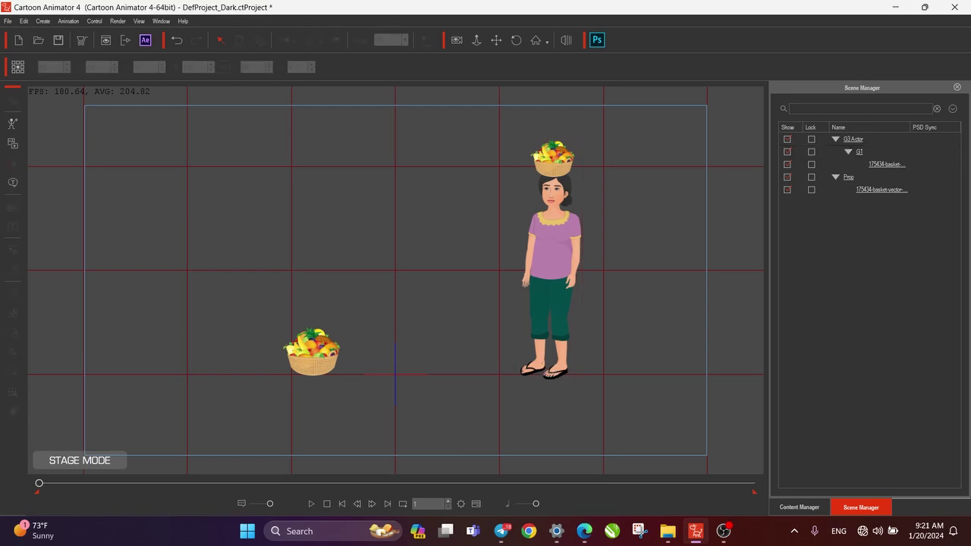
{"action": "left_click", "coordinate": [553, 249]}
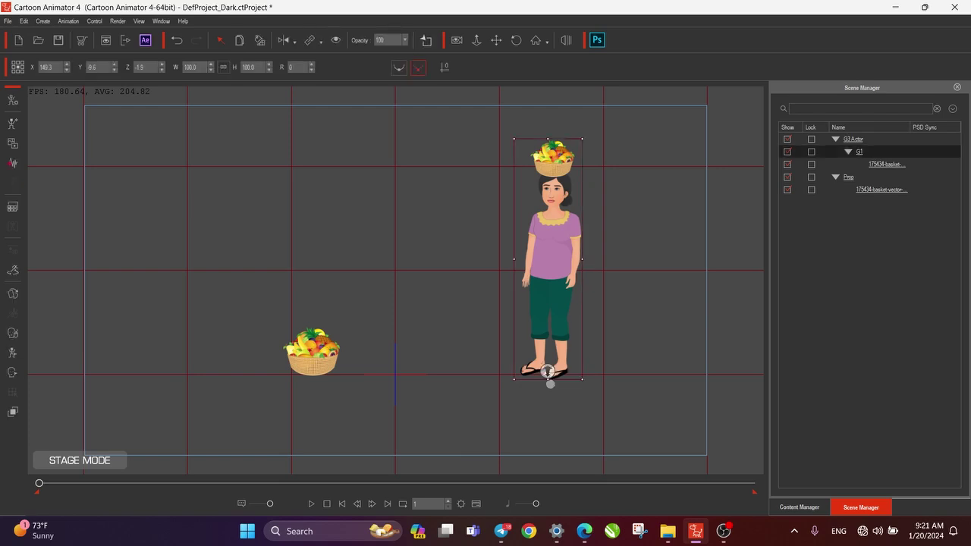
{"action": "left_click", "coordinate": [799, 508]}
{"action": "left_click", "coordinate": [778, 220]}
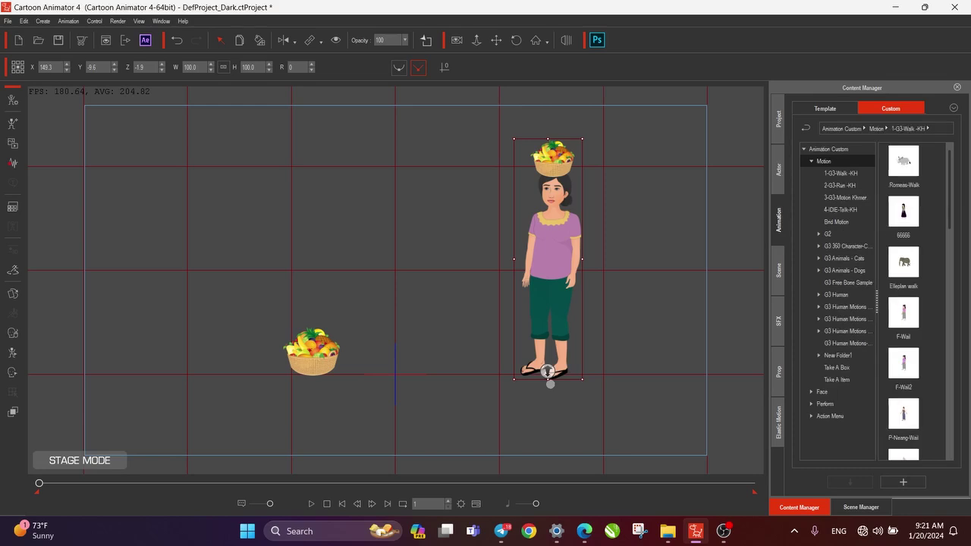
{"action": "left_click", "coordinate": [840, 186]}
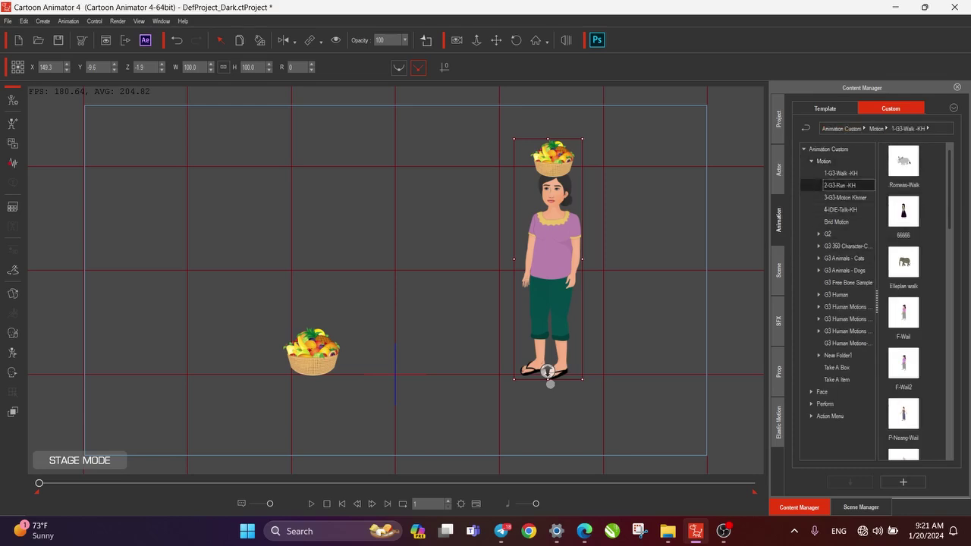
{"action": "left_click", "coordinate": [841, 174]}
{"action": "scroll", "coordinate": [904, 288], "scroll_direction": "down", "scroll_amount": 1}
{"action": "scroll", "coordinate": [911, 303], "scroll_direction": "down", "scroll_amount": 15}
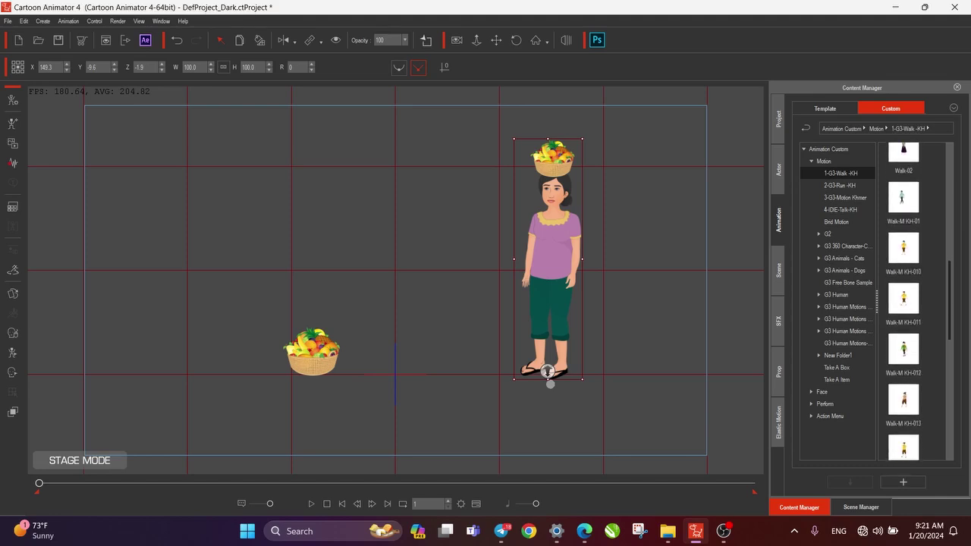
{"action": "left_click", "coordinate": [904, 249]}
{"action": "double_click", "coordinate": [904, 249]}
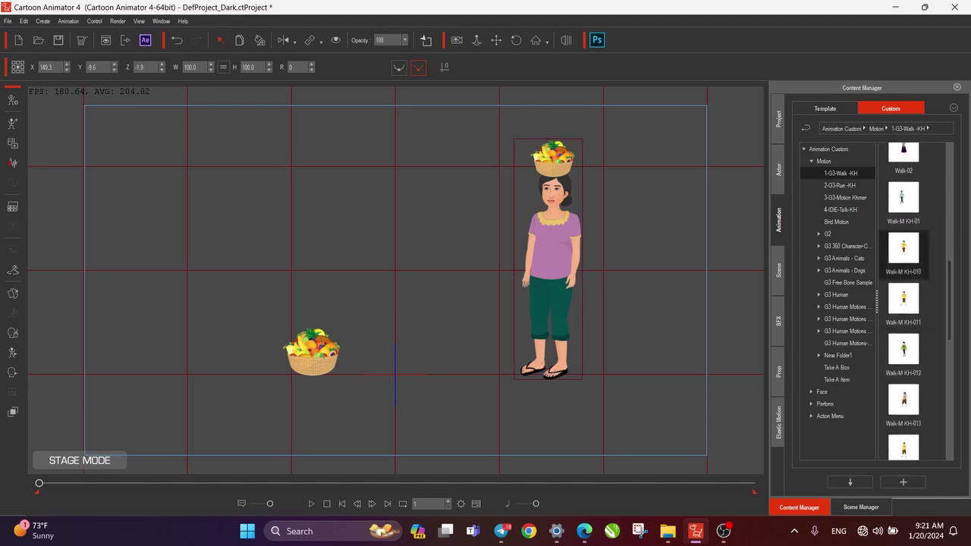
{"action": "key", "text": "space"}
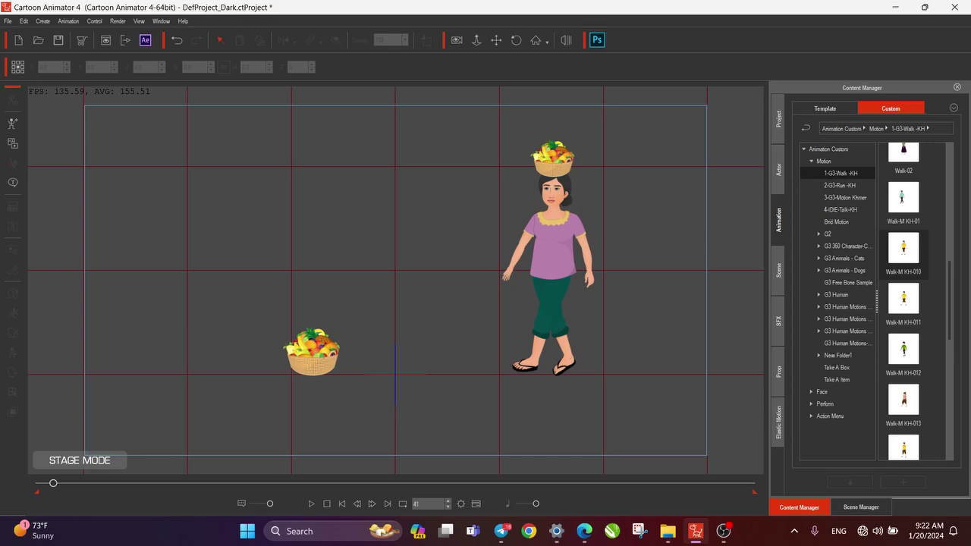
- Open the Timeline across the full window width, limit it to object-related tracks, and show the woman's Motion track
{"action": "key", "text": "F3"}
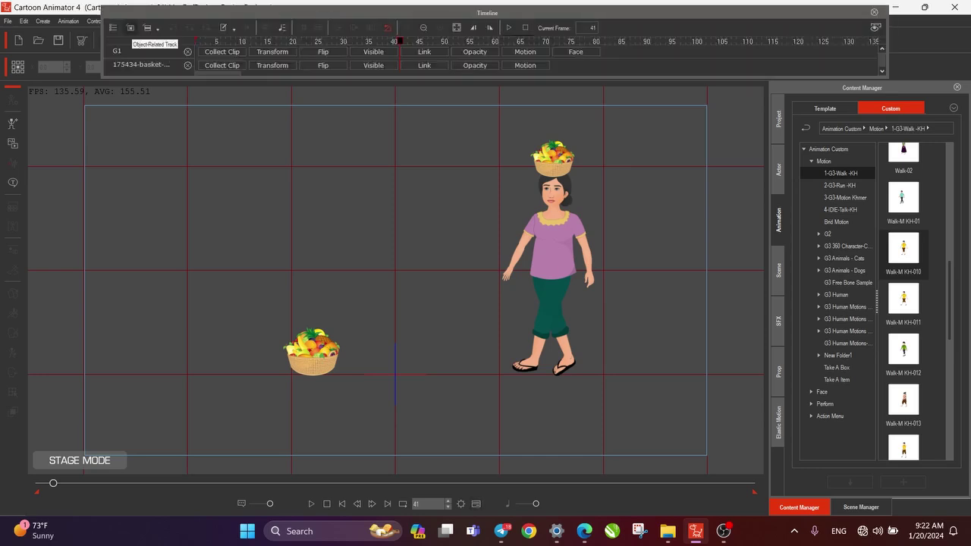
{"action": "left_click", "coordinate": [130, 27]}
{"action": "left_click", "coordinate": [550, 370]}
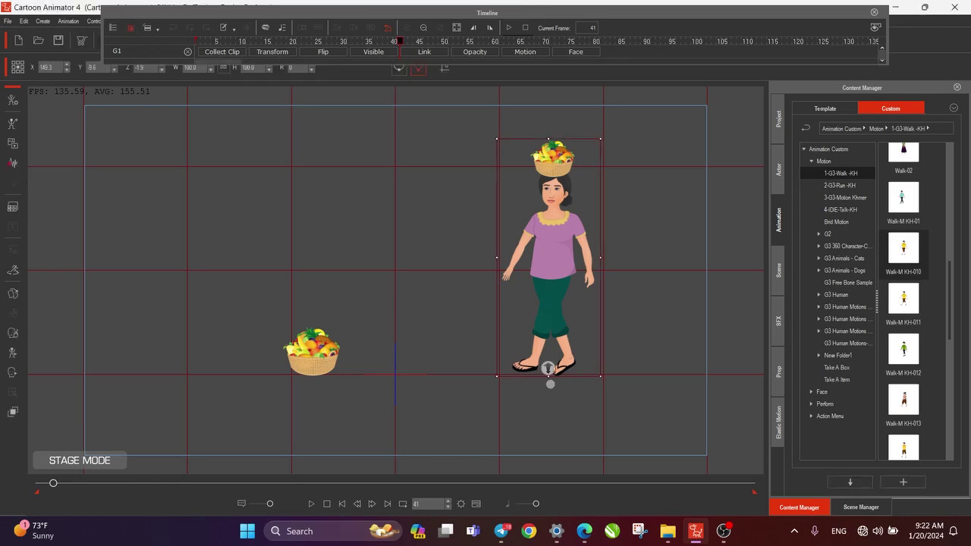
{"action": "left_click_drag", "start_coordinate": [101, 38], "coordinate": [1, 38]}
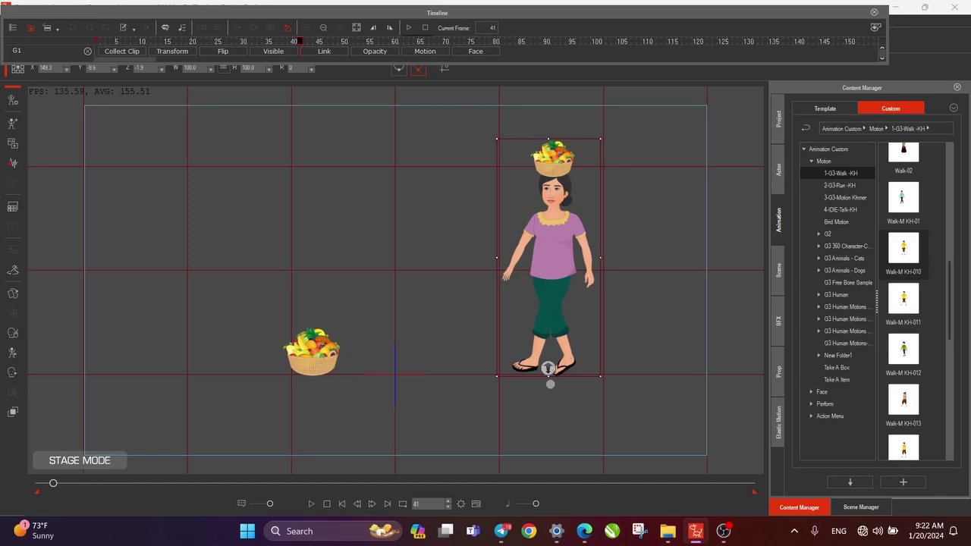
{"action": "left_click_drag", "start_coordinate": [887, 34], "coordinate": [969, 35]}
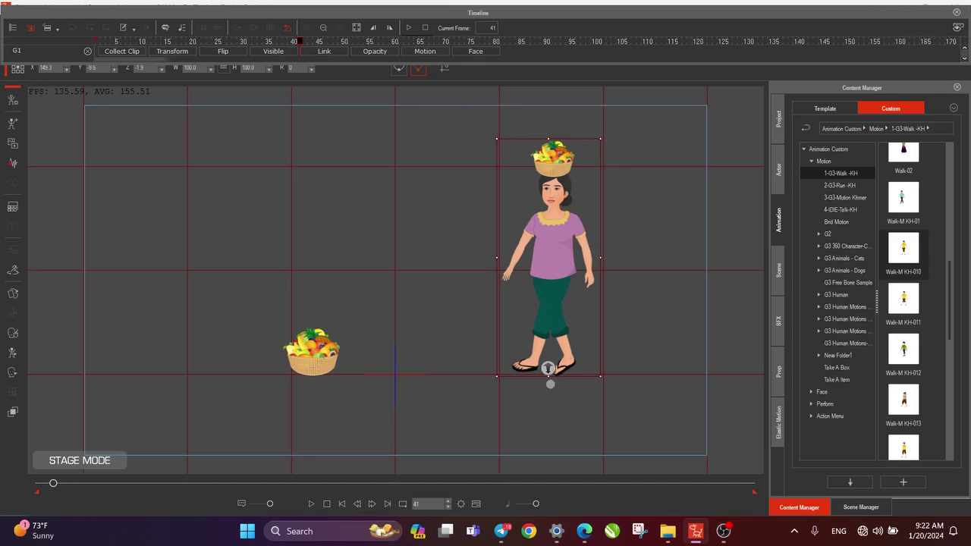
{"action": "left_click", "coordinate": [425, 50]}
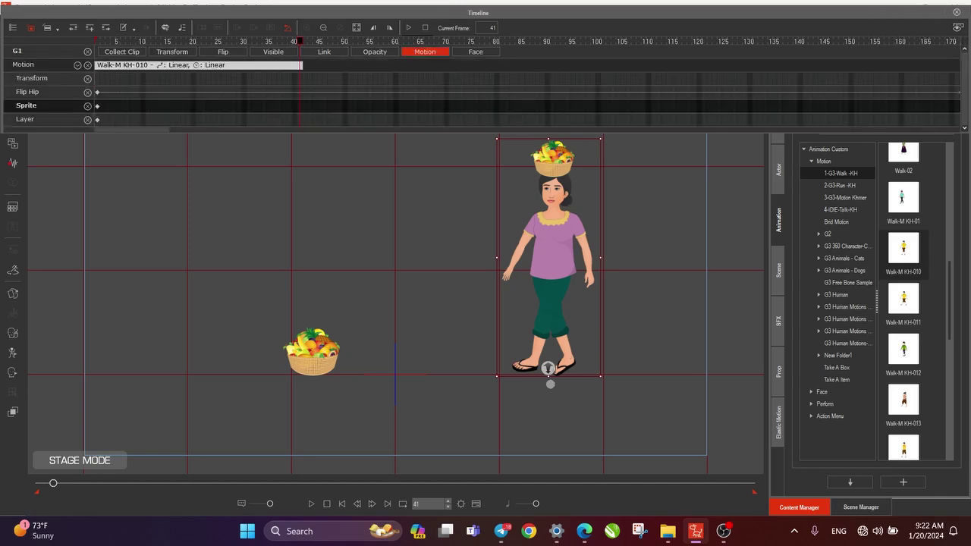
- Extend the woman's walk clip to frame 121 and add a Transform key there by moving her to the middle of the stage
{"action": "left_click_drag", "start_coordinate": [301, 65], "coordinate": [707, 65]}
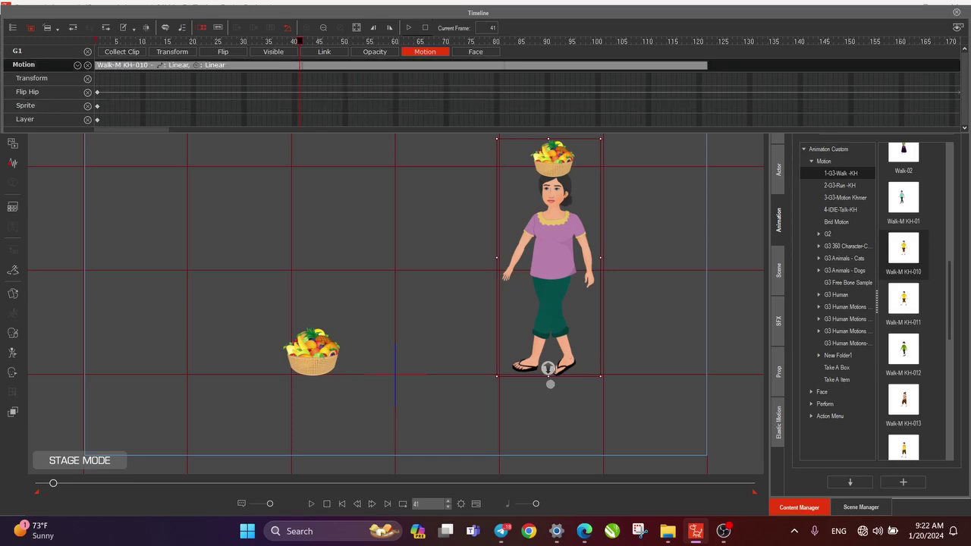
{"action": "left_click", "coordinate": [705, 42]}
{"action": "left_click", "coordinate": [175, 51]}
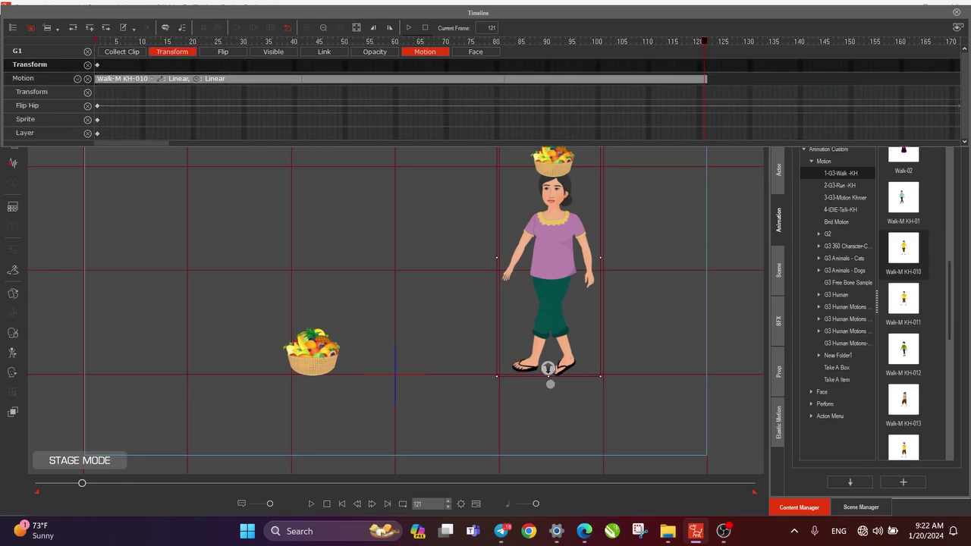
{"action": "left_click_drag", "start_coordinate": [548, 369], "coordinate": [393, 369]}
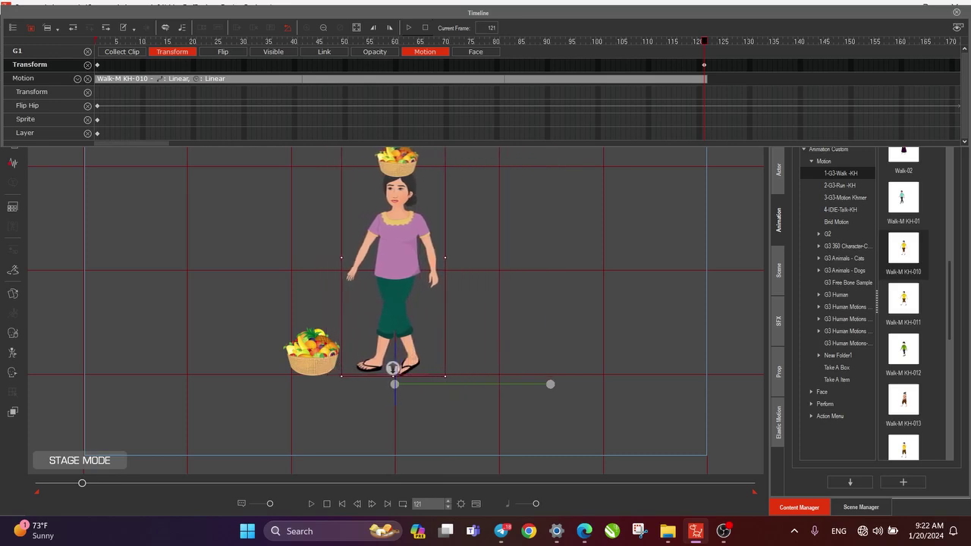
- Play back the woman's walk across the stage and return to frame 121
{"action": "key", "text": "space"}
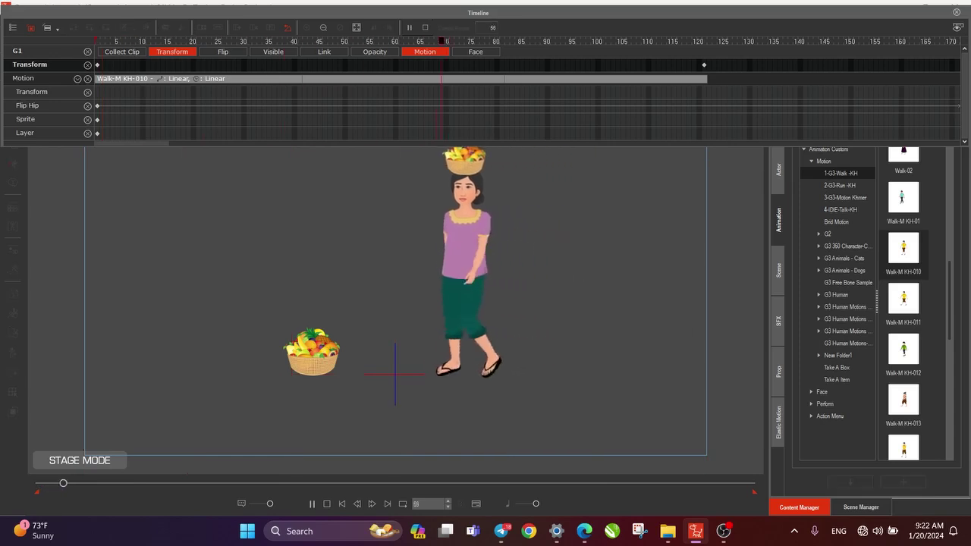
{"action": "key", "text": "space"}
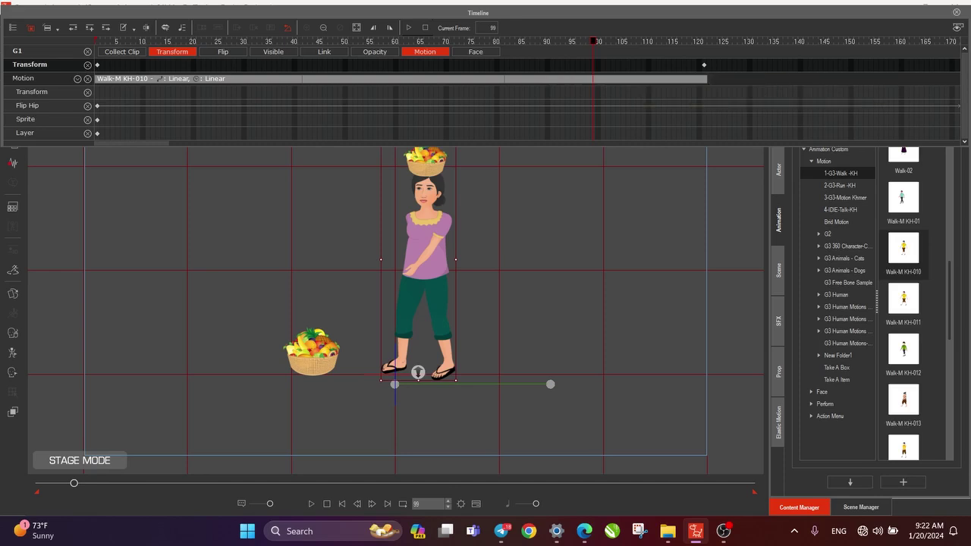
{"action": "left_click", "coordinate": [704, 65]}
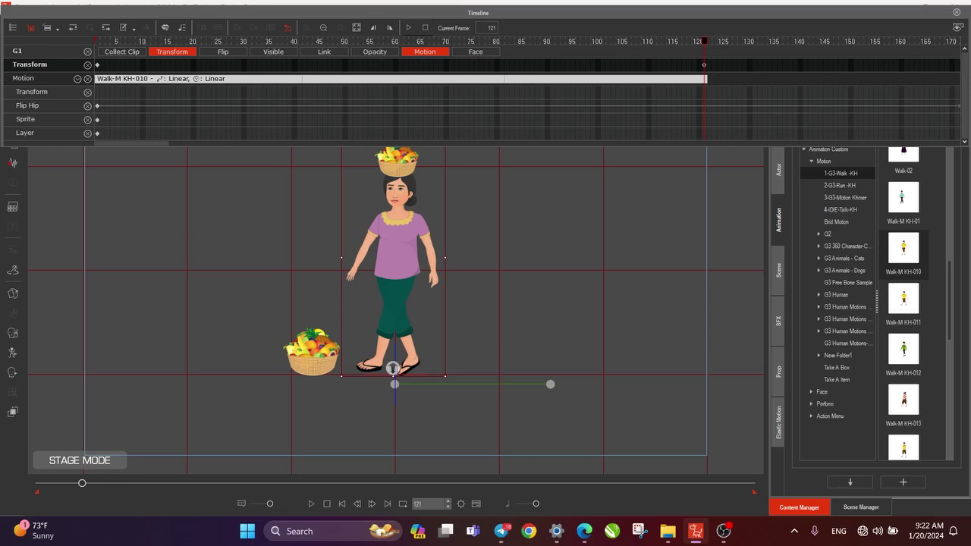
{"action": "key", "text": "space"}
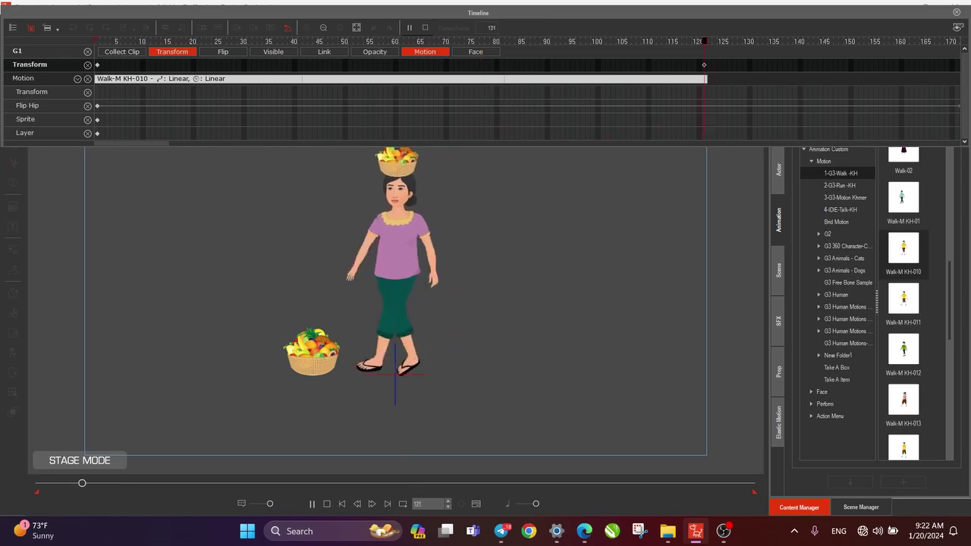
{"action": "key", "text": "space"}
{"action": "left_click_drag", "start_coordinate": [730, 41], "coordinate": [704, 41]}
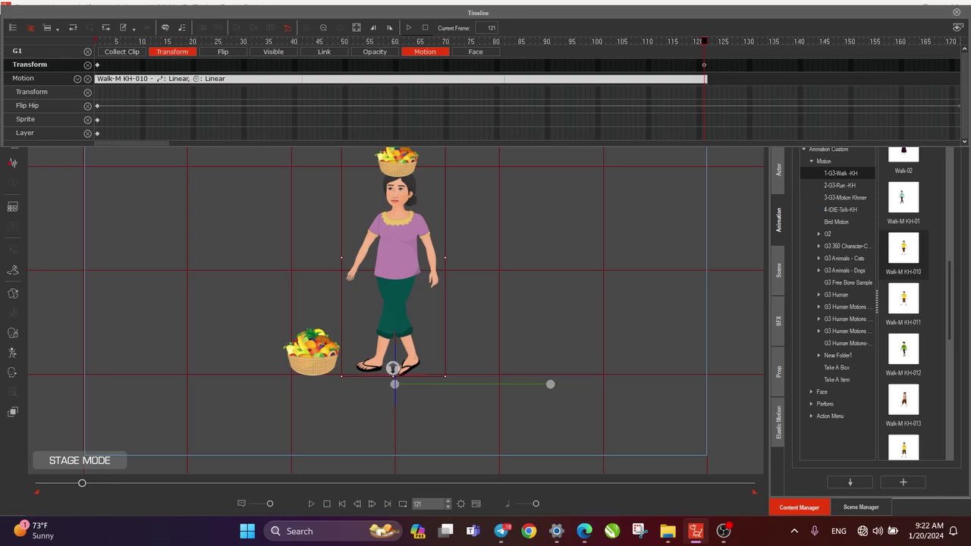
- At frame 121, move the loose basket from the ground onto the woman's head and scale it down beside the attached basket
{"action": "left_click", "coordinate": [312, 354]}
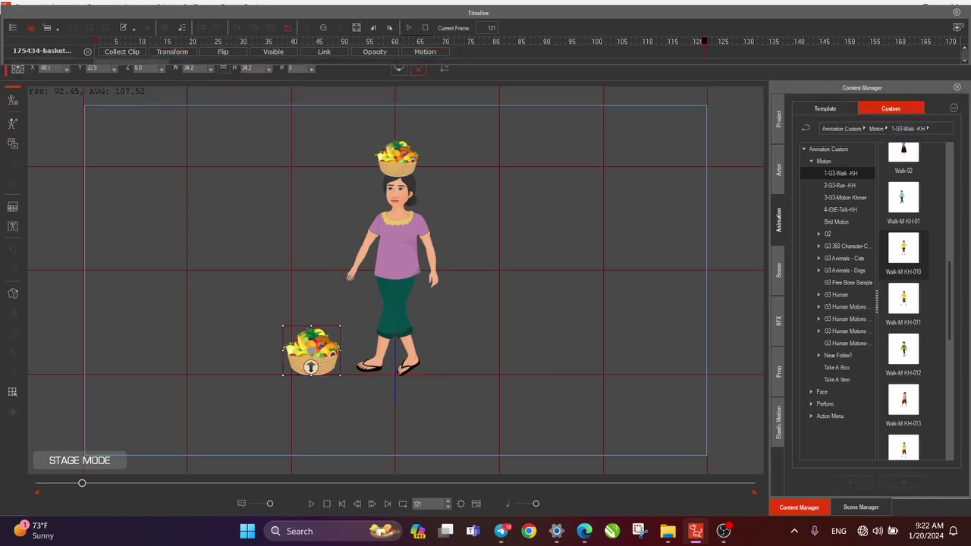
{"action": "left_click_drag", "start_coordinate": [312, 350], "coordinate": [396, 155]}
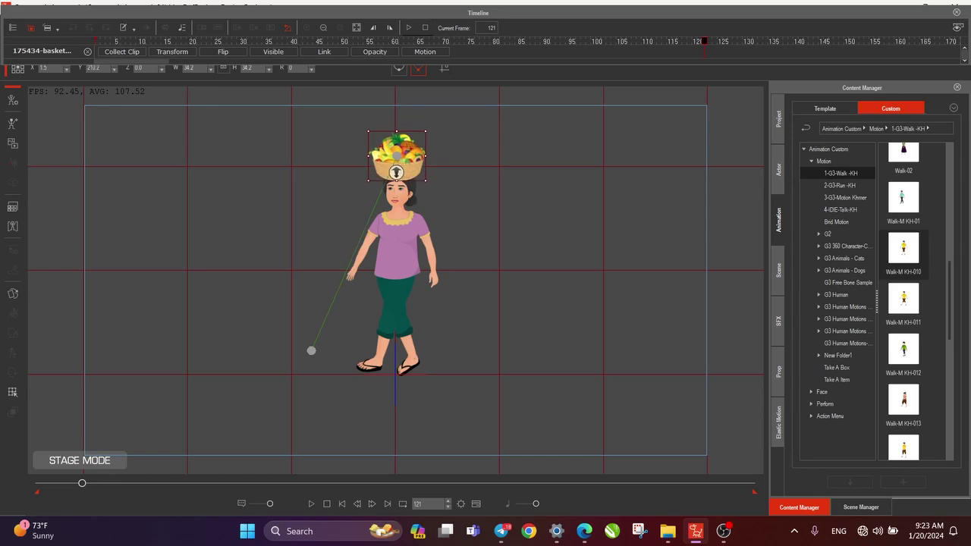
{"action": "left_click", "coordinate": [507, 228]}
{"action": "scroll", "coordinate": [396, 281], "scroll_direction": "up", "scroll_amount": 5}
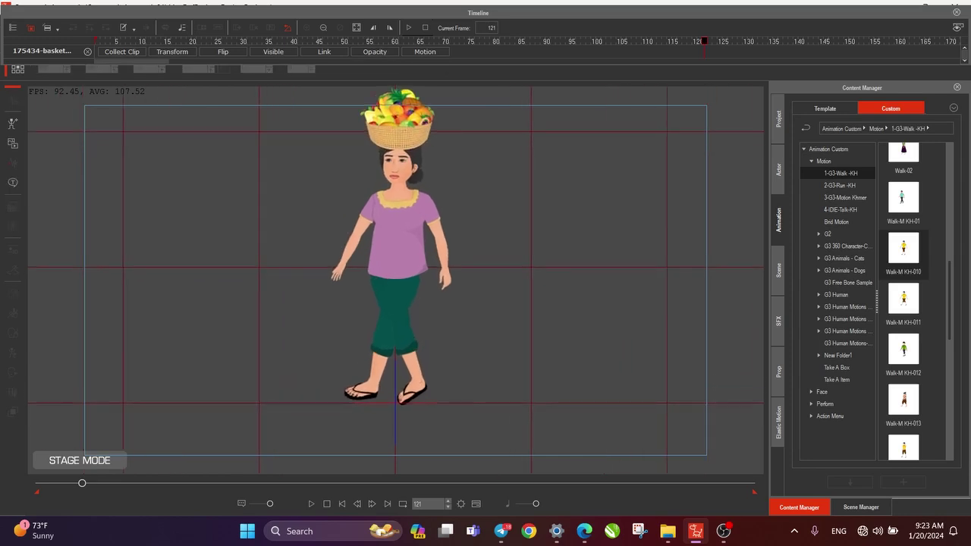
{"action": "left_click_drag", "start_coordinate": [396, 190], "coordinate": [373, 386]}
{"action": "scroll", "coordinate": [395, 281], "scroll_direction": "up", "scroll_amount": 6}
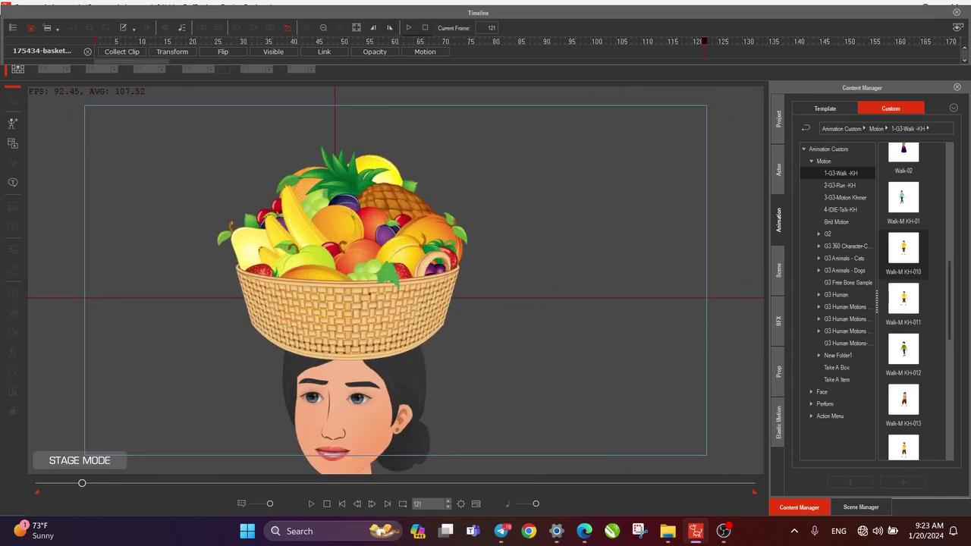
{"action": "left_click_drag", "start_coordinate": [524, 13], "coordinate": [503, 66]}
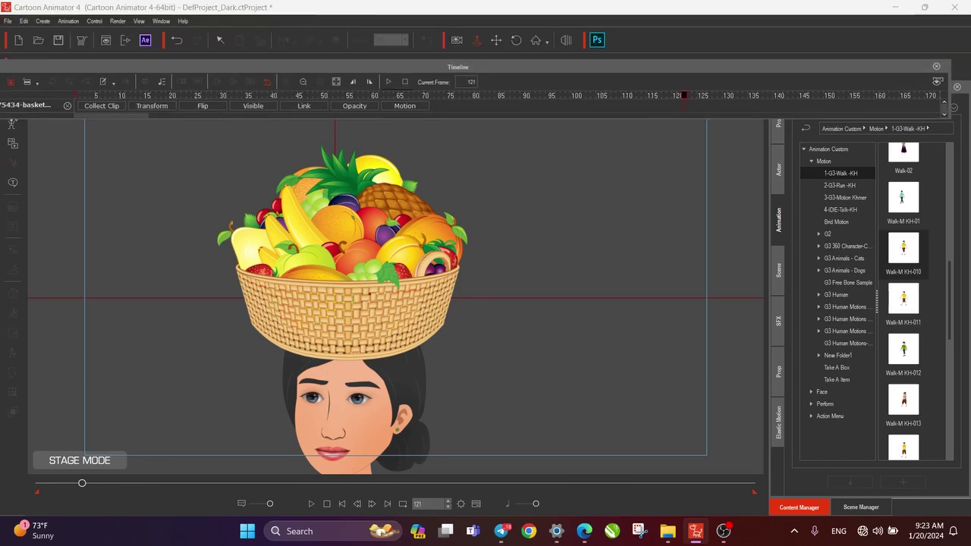
{"action": "left_click", "coordinate": [357, 296]}
{"action": "left_click_drag", "start_coordinate": [342, 250], "coordinate": [407, 247]}
{"action": "left_click_drag", "start_coordinate": [532, 138], "coordinate": [488, 177]}
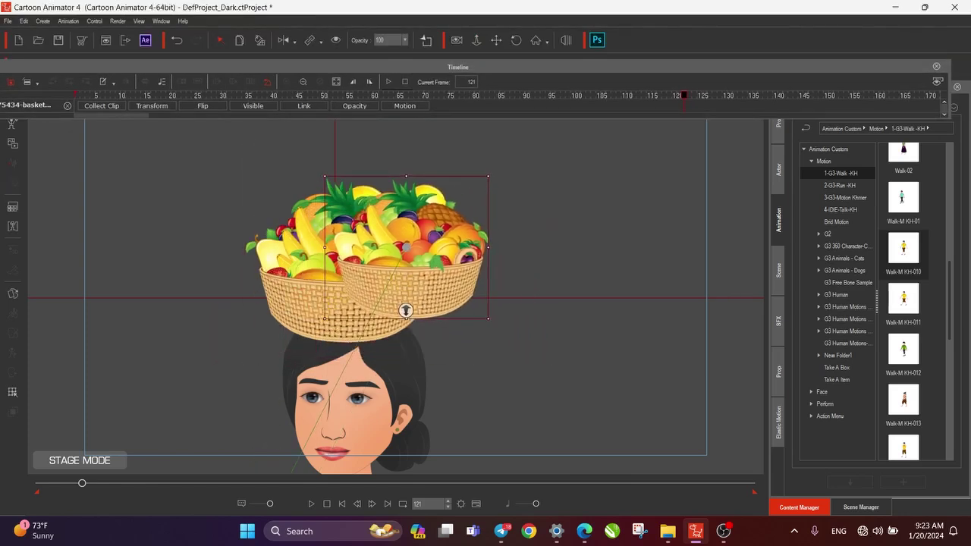
- Resize and position the loose basket so that it exactly overlaps the basket attached to the woman's head
{"action": "left_click_drag", "start_coordinate": [410, 252], "coordinate": [337, 255]}
{"action": "left_click_drag", "start_coordinate": [332, 313], "coordinate": [343, 334]}
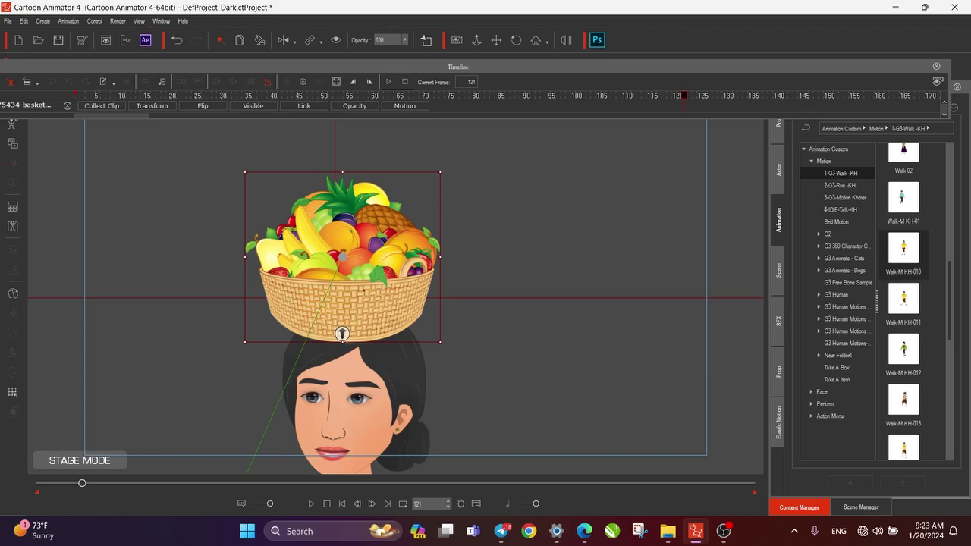
{"action": "right_click", "coordinate": [405, 288]}
{"action": "key", "text": "Escape"}
{"action": "left_click_drag", "start_coordinate": [342, 334], "coordinate": [343, 336]}
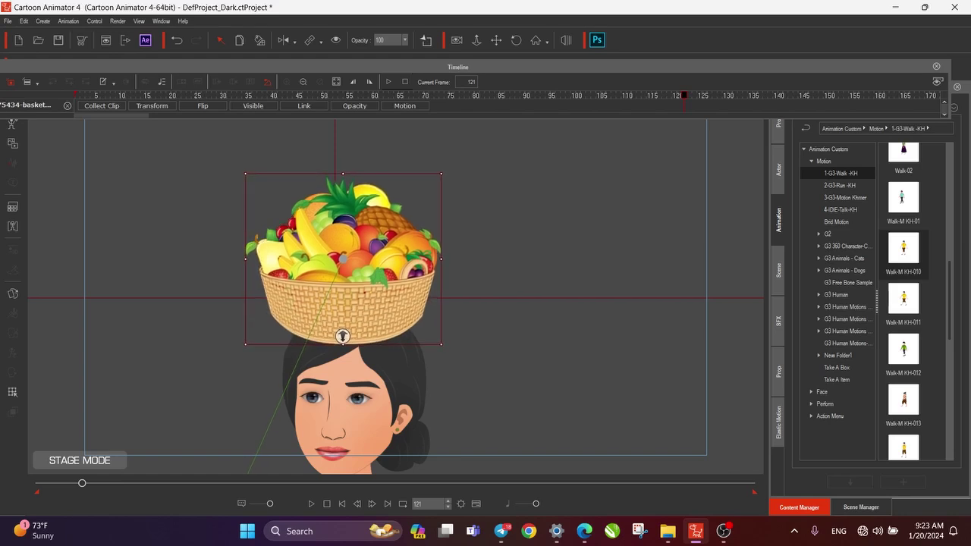
{"action": "right_click", "coordinate": [405, 286]}
{"action": "left_click", "coordinate": [456, 352]}
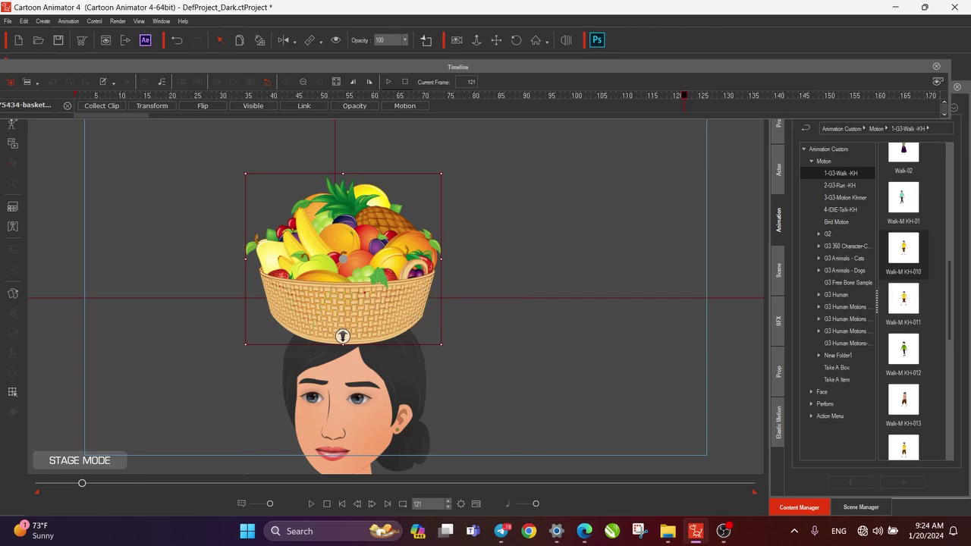
{"action": "left_click", "coordinate": [476, 40]}
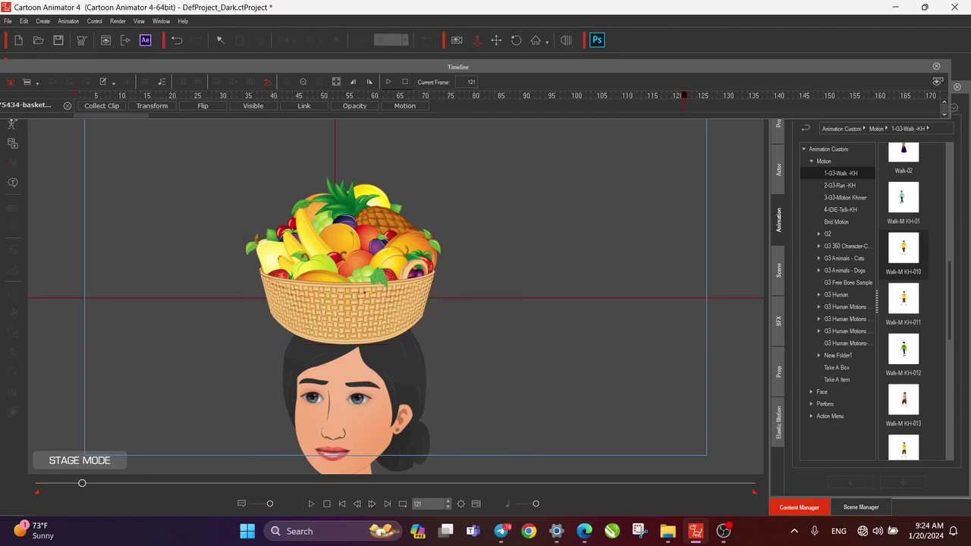
- Move the loose basket off the woman's head and place it on the ground in front of her feet
{"action": "scroll", "coordinate": [396, 280], "scroll_direction": "down", "scroll_amount": 5}
{"action": "left_click_drag", "start_coordinate": [381, 286], "coordinate": [441, 170]}
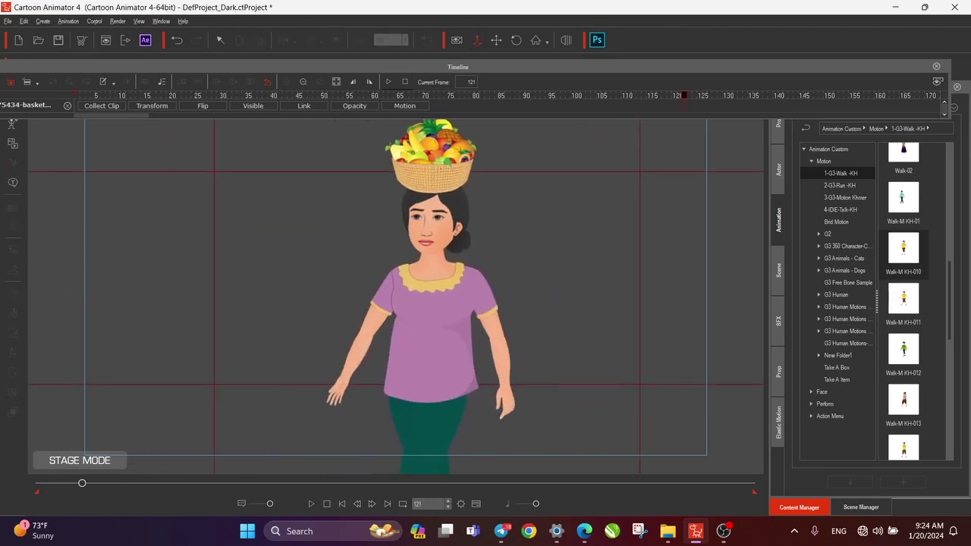
{"action": "left_click", "coordinate": [221, 41]}
{"action": "left_click", "coordinate": [430, 173]}
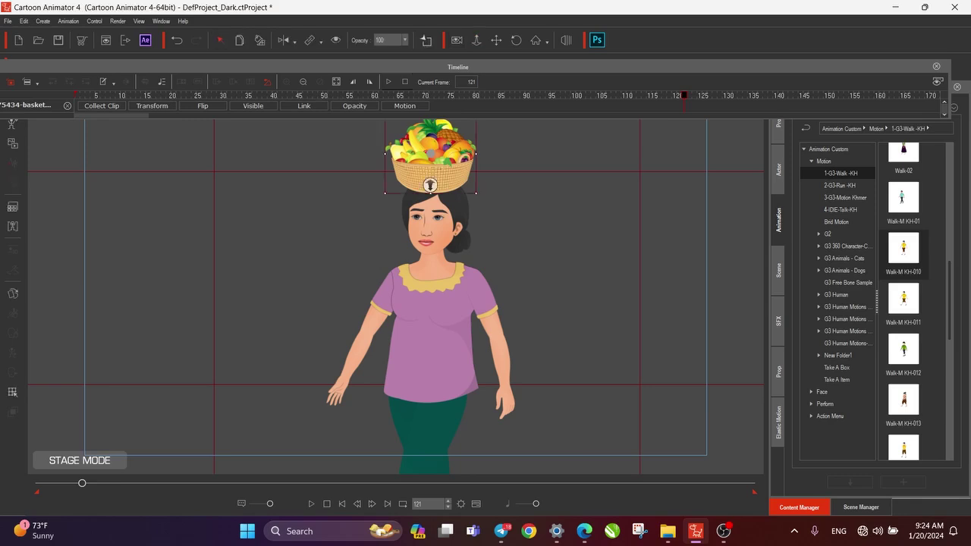
{"action": "left_click_drag", "start_coordinate": [430, 184], "coordinate": [266, 423]}
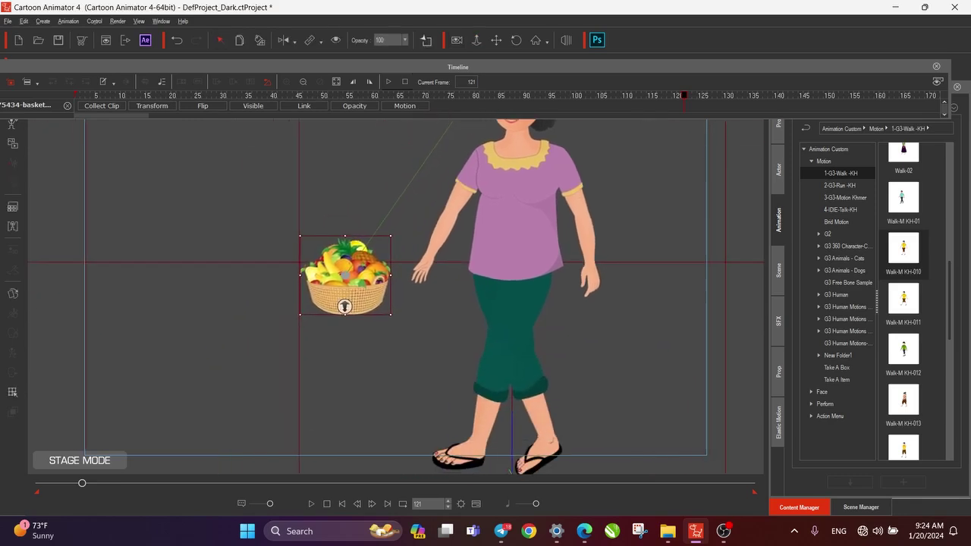
{"action": "mouse_move", "coordinate": [346, 311]}
{"action": "left_mouse_down"}
{"action": "mouse_move", "coordinate": [330, 412]}
{"action": "mouse_move", "coordinate": [348, 322]}
{"action": "left_mouse_up"}
{"action": "scroll", "coordinate": [395, 296], "scroll_direction": "down", "scroll_amount": 3}
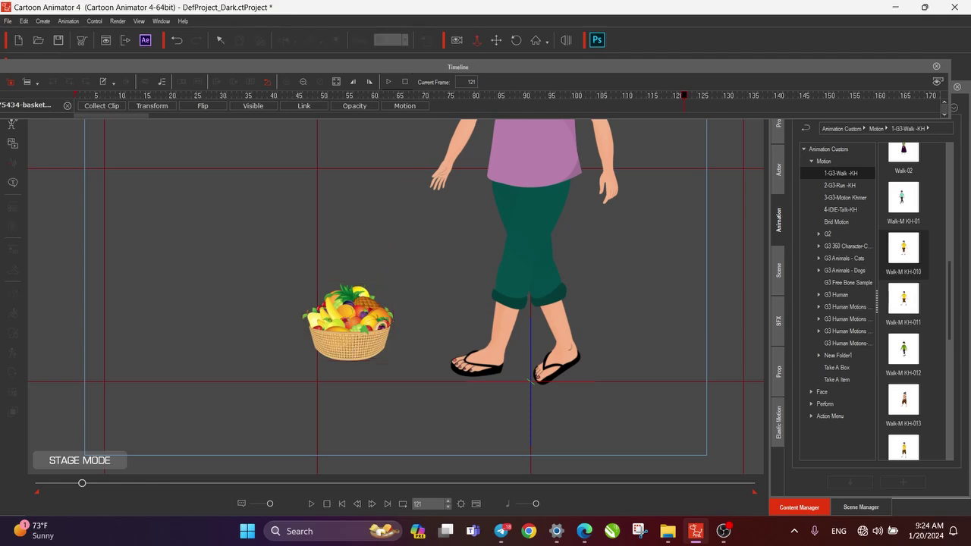
{"action": "scroll", "coordinate": [395, 296], "scroll_direction": "down", "scroll_amount": 2}
{"action": "left_click_drag", "start_coordinate": [395, 296], "coordinate": [370, 404]}
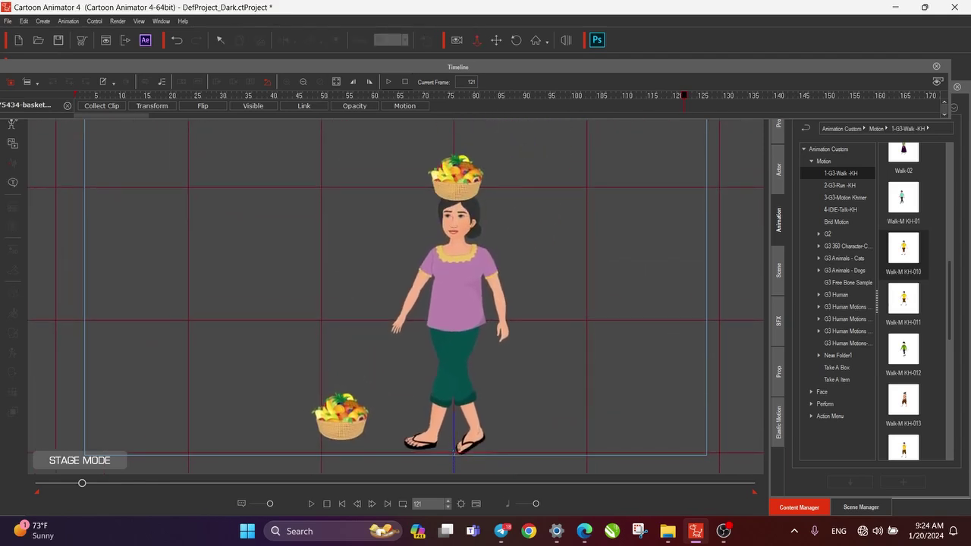
{"action": "left_click", "coordinate": [220, 39]}
{"action": "left_click", "coordinate": [341, 432]}
{"action": "left_click_drag", "start_coordinate": [340, 432], "coordinate": [346, 439]}
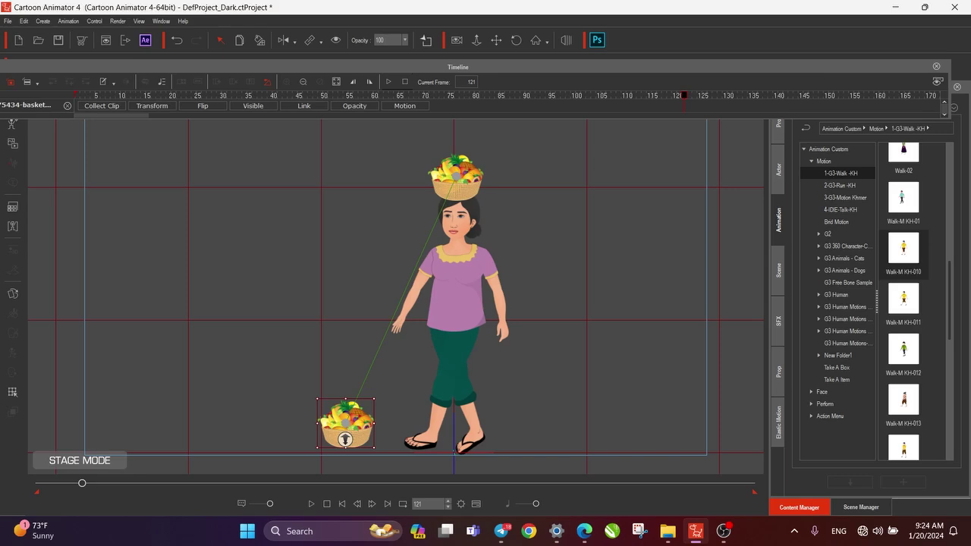
- Remove the object animation from the loose basket on the ground
{"action": "right_click", "coordinate": [360, 425]}
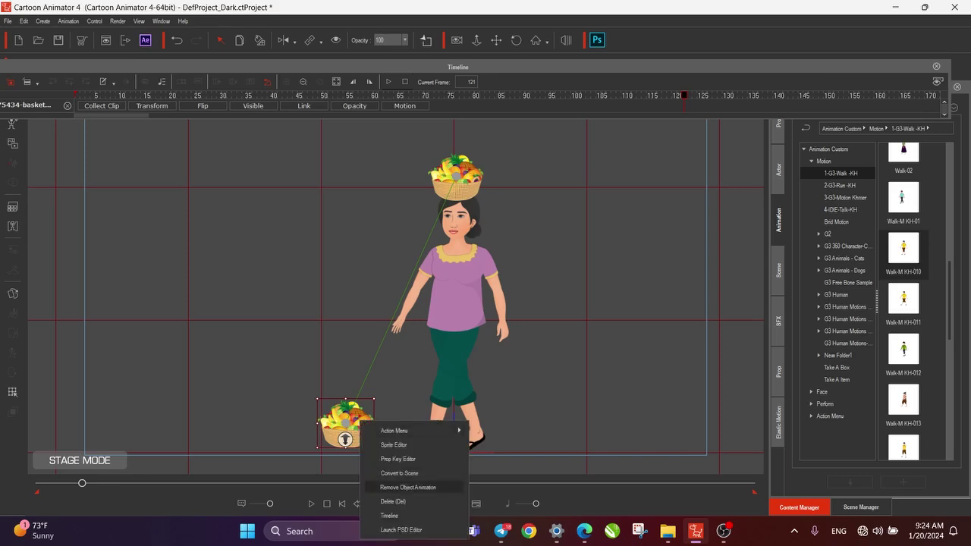
{"action": "left_click", "coordinate": [408, 487]}
{"action": "left_click", "coordinate": [381, 377]}
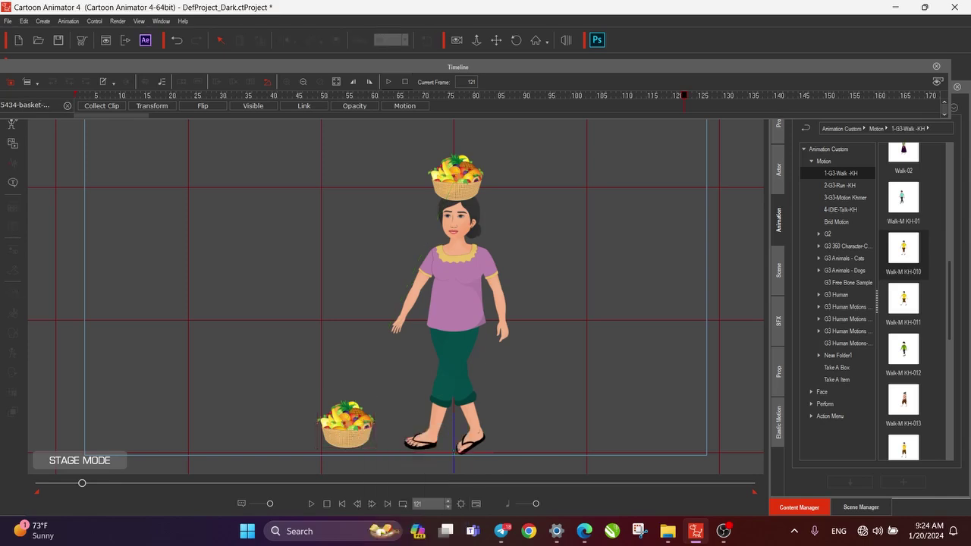
- Open the woman in the 2D Motion Key Editor and set a full-body motion key at frame 121
{"action": "left_click", "coordinate": [454, 310]}
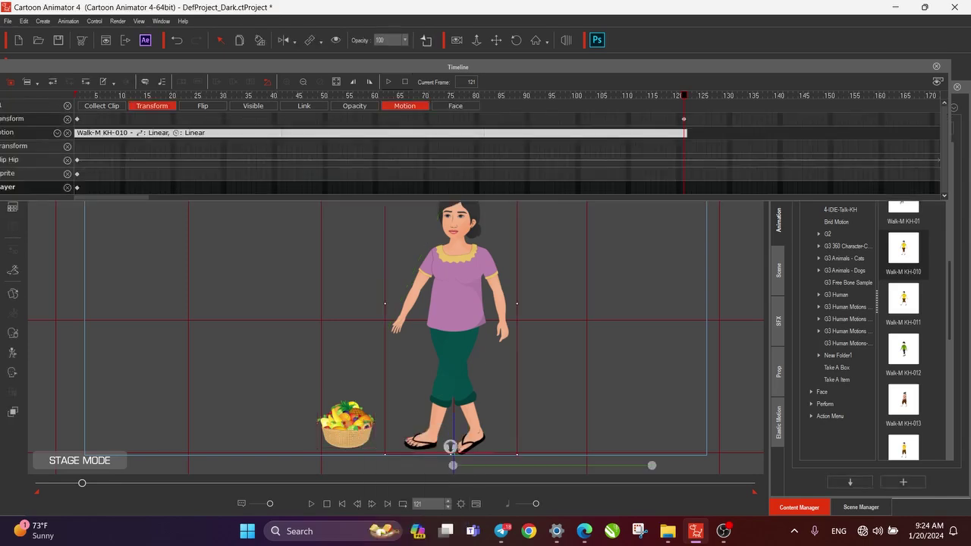
{"action": "left_click_drag", "start_coordinate": [427, 67], "coordinate": [410, 26]}
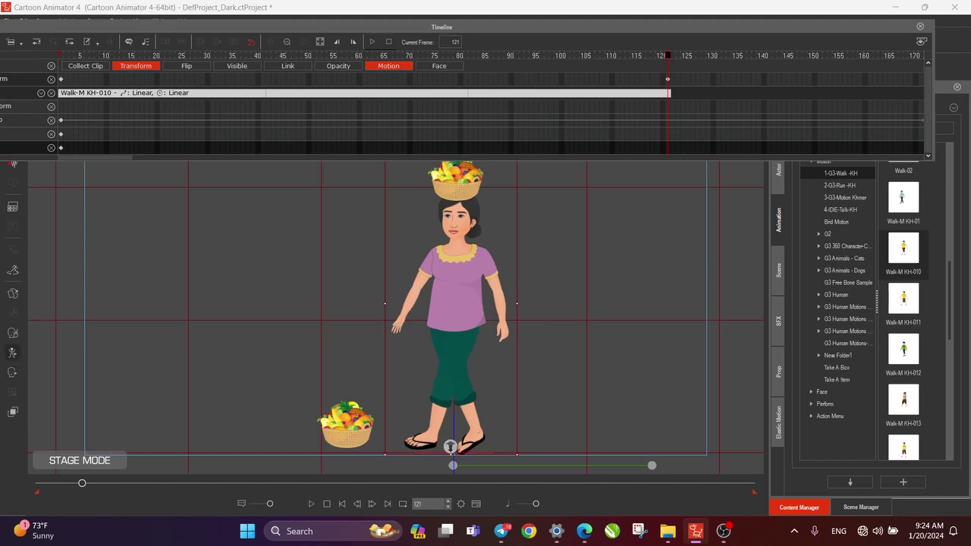
{"action": "left_click", "coordinate": [12, 353]}
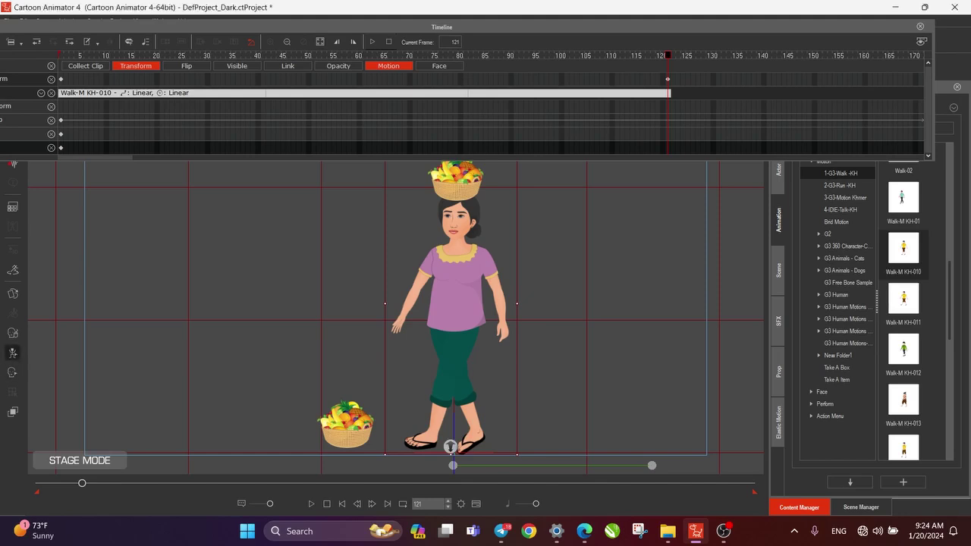
{"action": "left_click_drag", "start_coordinate": [796, 276], "coordinate": [741, 243]}
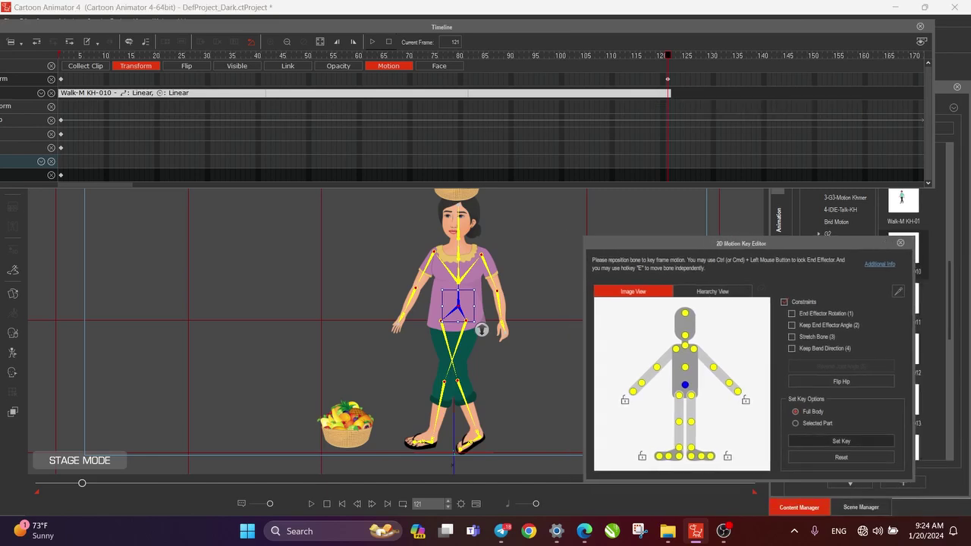
{"action": "left_click", "coordinate": [841, 441]}
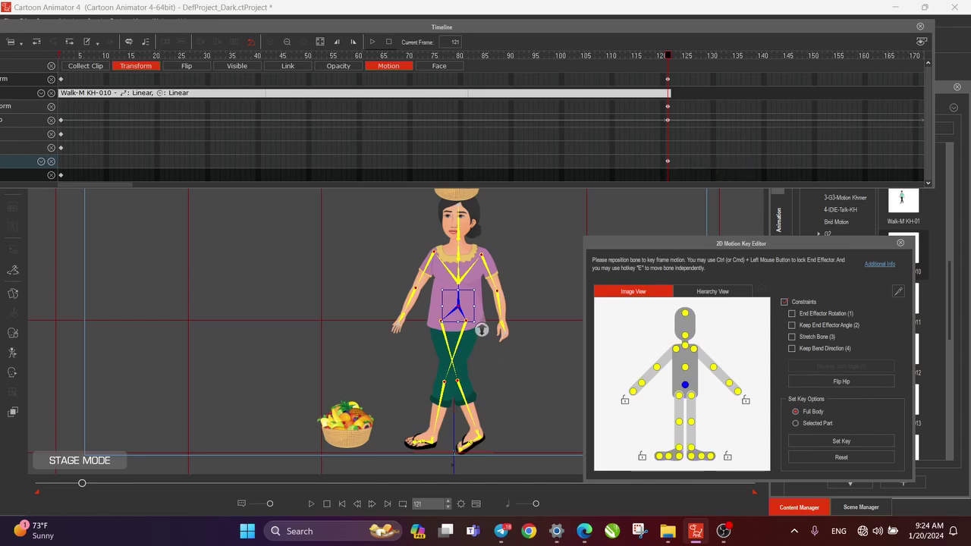
- At frame 131, lock both of the woman's feet and shift her hip forward toward the loose basket
{"action": "left_click_drag", "start_coordinate": [667, 56], "coordinate": [713, 55]}
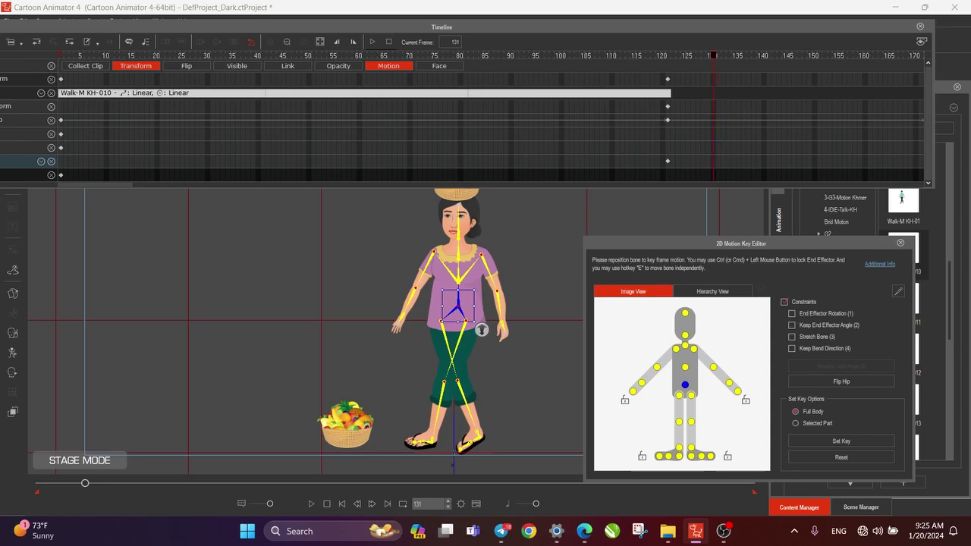
{"action": "key", "text": "period"}
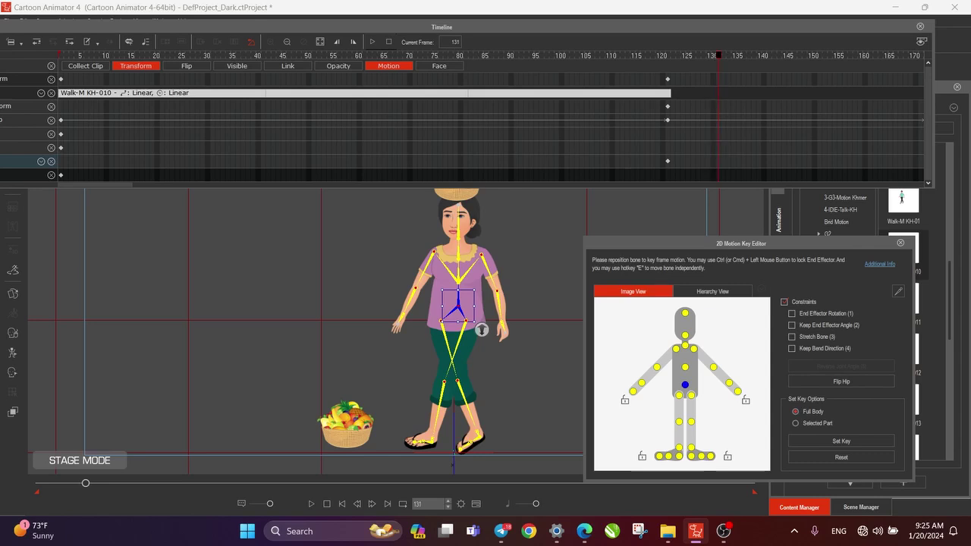
{"action": "left_click", "coordinate": [642, 456]}
{"action": "left_click", "coordinate": [728, 456]}
{"action": "left_click_drag", "start_coordinate": [481, 329], "coordinate": [460, 330]}
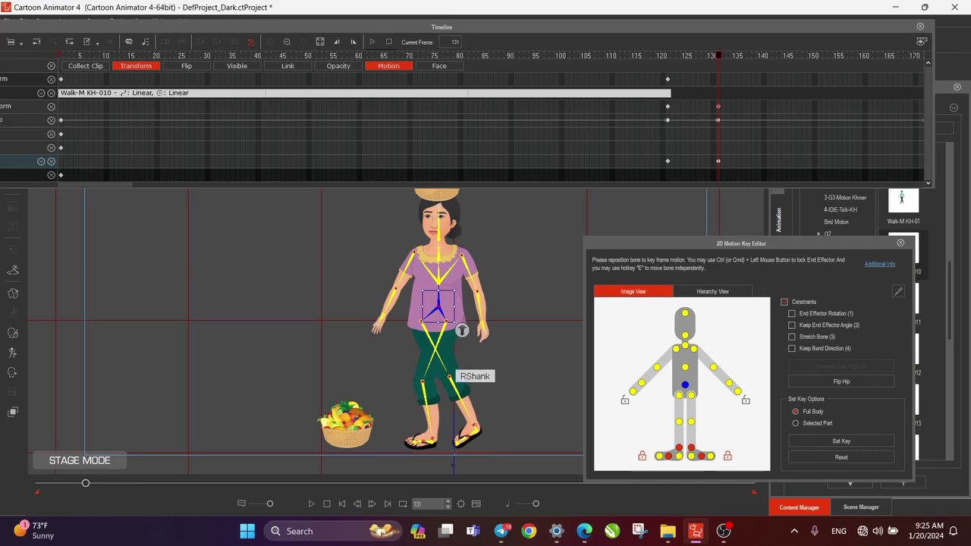
- Bend the woman's right knee forward with the RShank bone and shift her hip further toward the basket
{"action": "left_click", "coordinate": [454, 377]}
{"action": "left_click_drag", "start_coordinate": [450, 377], "coordinate": [387, 354]}
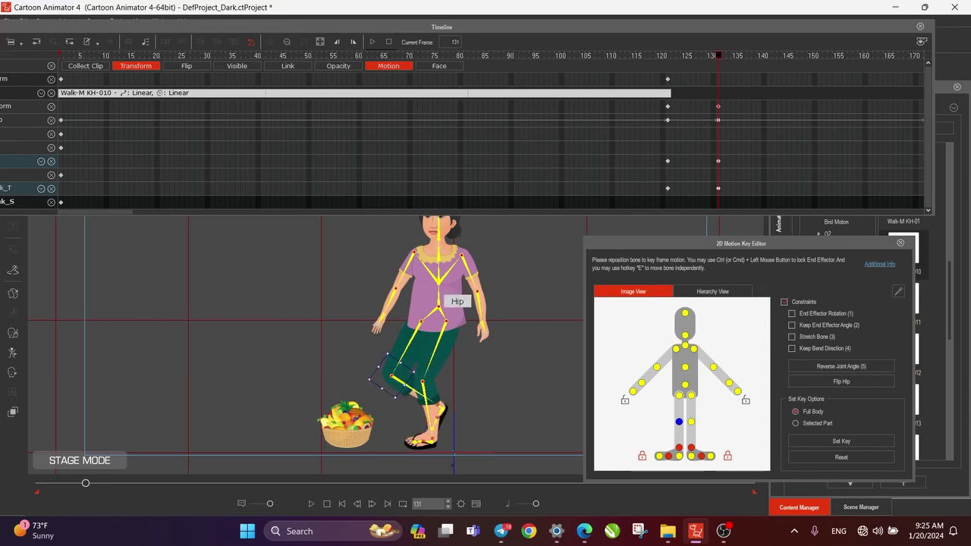
{"action": "left_click", "coordinate": [439, 306]}
{"action": "left_click_drag", "start_coordinate": [438, 306], "coordinate": [450, 328]}
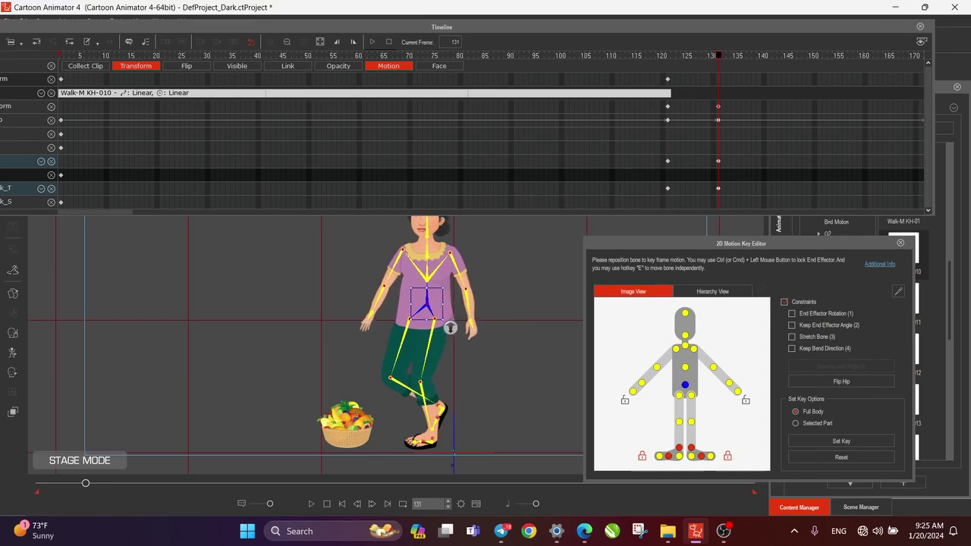
- Scrub frame by frame from the pose at frame 121 to frame 131 to review the transition
{"action": "left_click", "coordinate": [668, 55]}
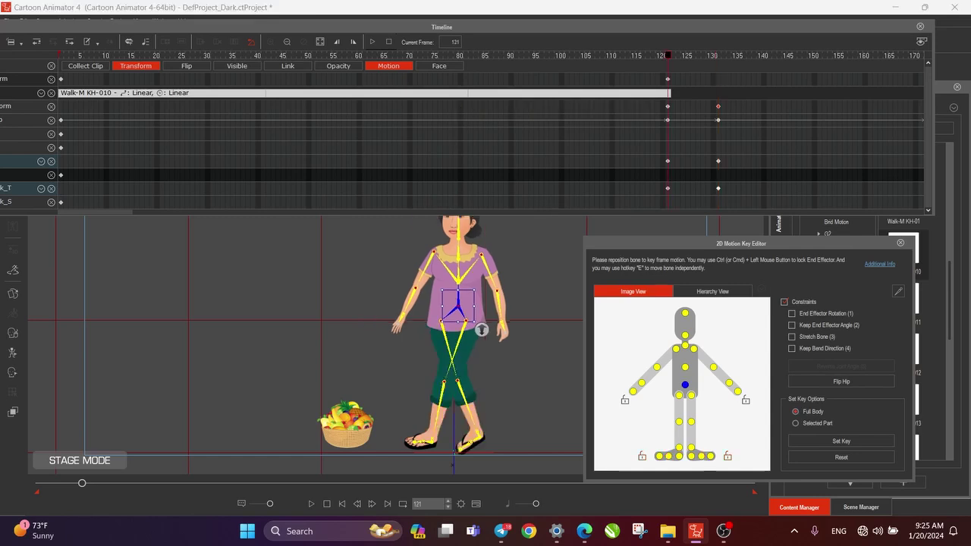
{"action": "mouse_move", "coordinate": [668, 56]}
{"action": "left_mouse_down"}
{"action": "mouse_move", "coordinate": [724, 56]}
{"action": "mouse_move", "coordinate": [649, 55]}
{"action": "mouse_move", "coordinate": [663, 55]}
{"action": "left_mouse_up"}
{"action": "key", "text": "period"}
{"action": "key", "text": "period"}
{"action": "key", "text": "period"}
{"action": "key", "text": "period"}
{"action": "key", "text": "period"}
{"action": "key", "text": "period"}
{"action": "key", "text": "period"}
{"action": "key", "text": "period"}
{"action": "key", "text": "period"}
{"action": "key", "text": "period"}
{"action": "key", "text": "period"}
{"action": "key", "text": "period"}
{"action": "key", "text": "period"}
{"action": "key", "text": "period"}
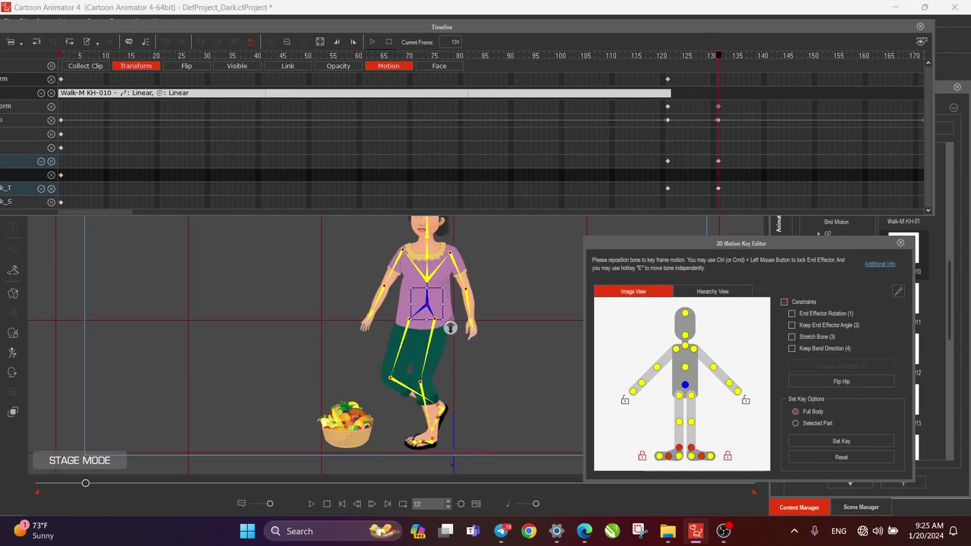
- At frame 141, lower the woman's hip so that she sinks to the ground behind the basket
{"action": "key", "text": "period"}
{"action": "key", "text": "period"}
{"action": "key", "text": "period"}
{"action": "key", "text": "period"}
{"action": "key", "text": "period"}
{"action": "key", "text": "period"}
{"action": "key", "text": "period"}
{"action": "key", "text": "period"}
{"action": "key", "text": "period"}
{"action": "key", "text": "period"}
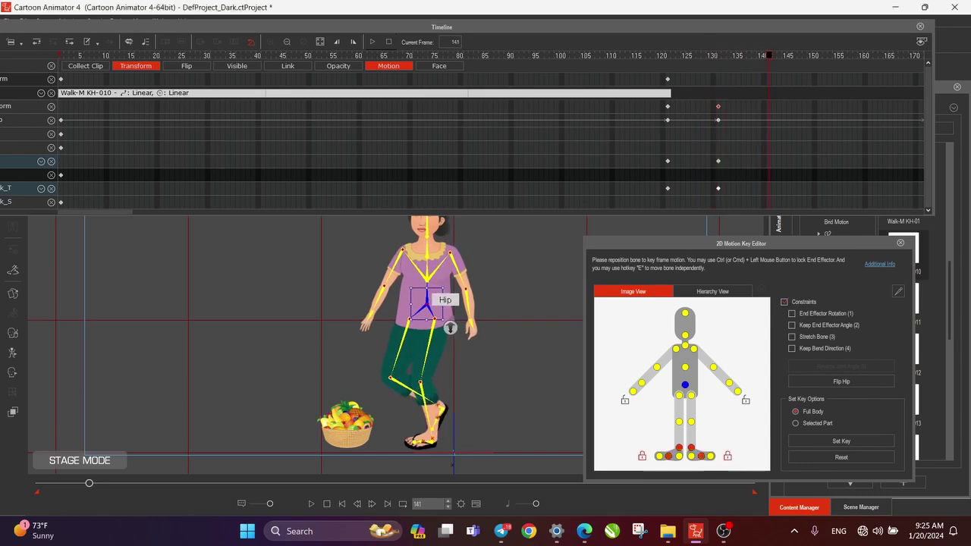
{"action": "left_click_drag", "start_coordinate": [450, 327], "coordinate": [397, 386]}
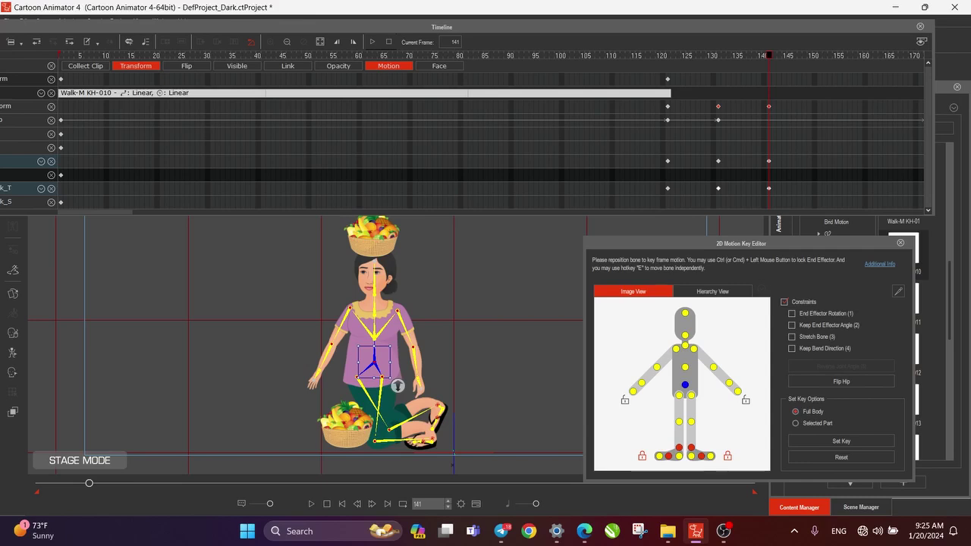
- Reposition the woman's right lower leg and foot so the knee points forward beside the basket with the foot under it
{"action": "left_click", "coordinate": [393, 422]}
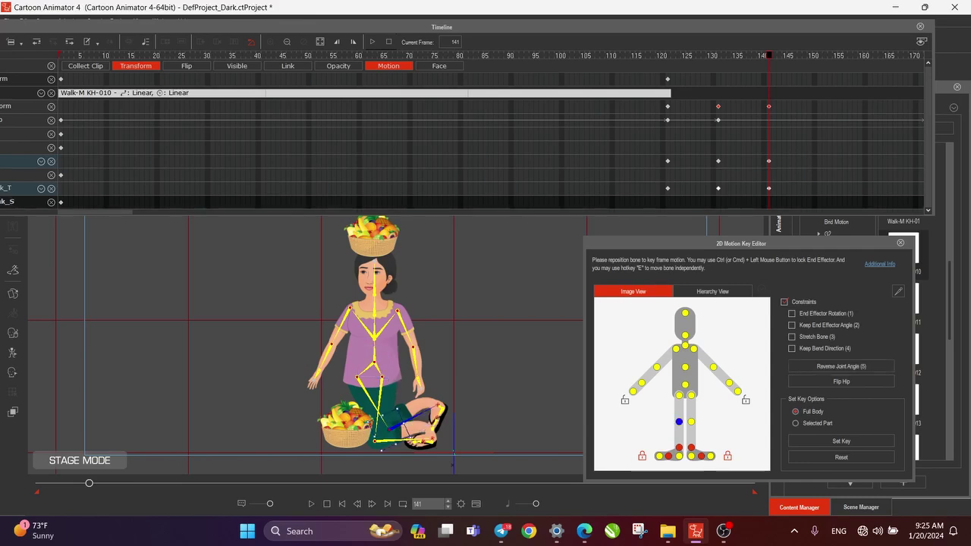
{"action": "left_click_drag", "start_coordinate": [442, 410], "coordinate": [375, 432]}
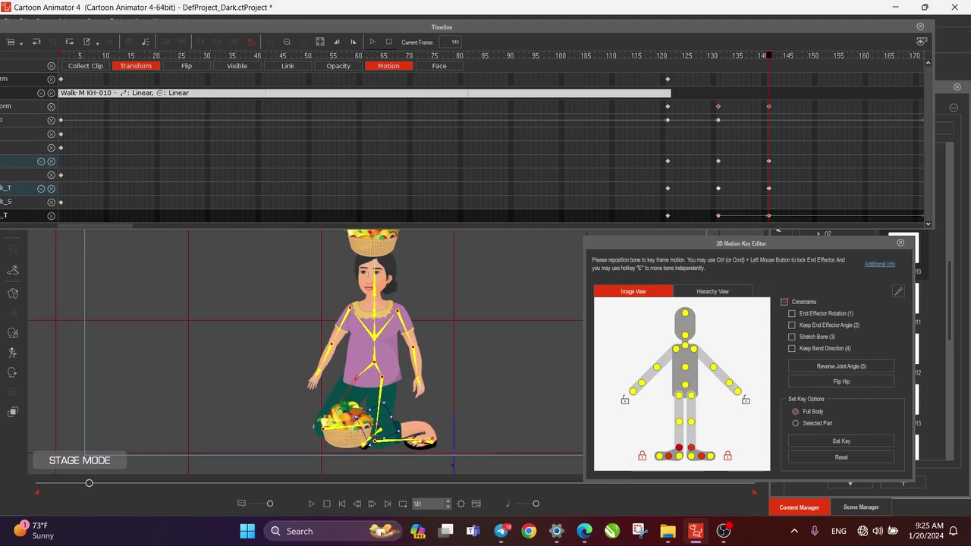
{"action": "left_click_drag", "start_coordinate": [364, 445], "coordinate": [381, 449]}
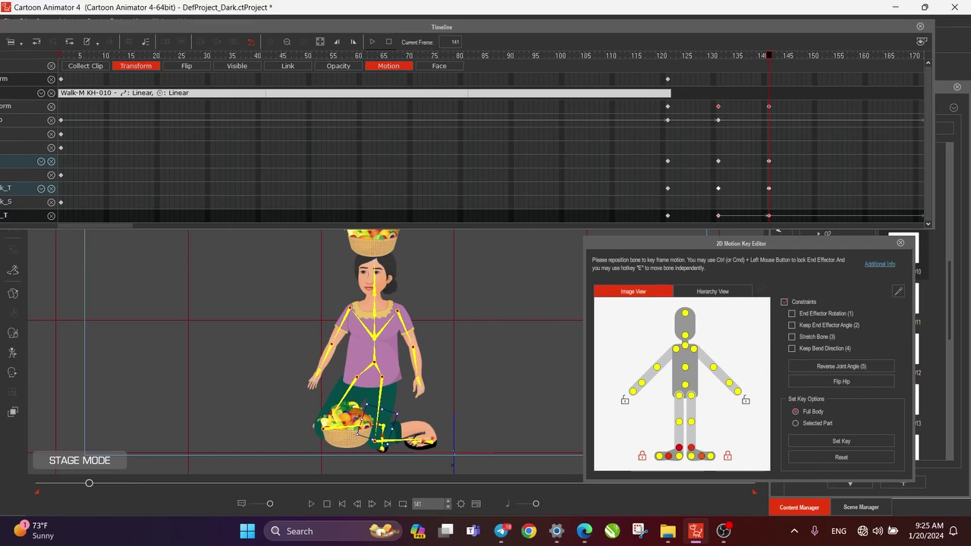
- Stretch the woman's left lower leg back along the ground into a kneel and nudge her hip slightly down
{"action": "left_click", "coordinate": [414, 441]}
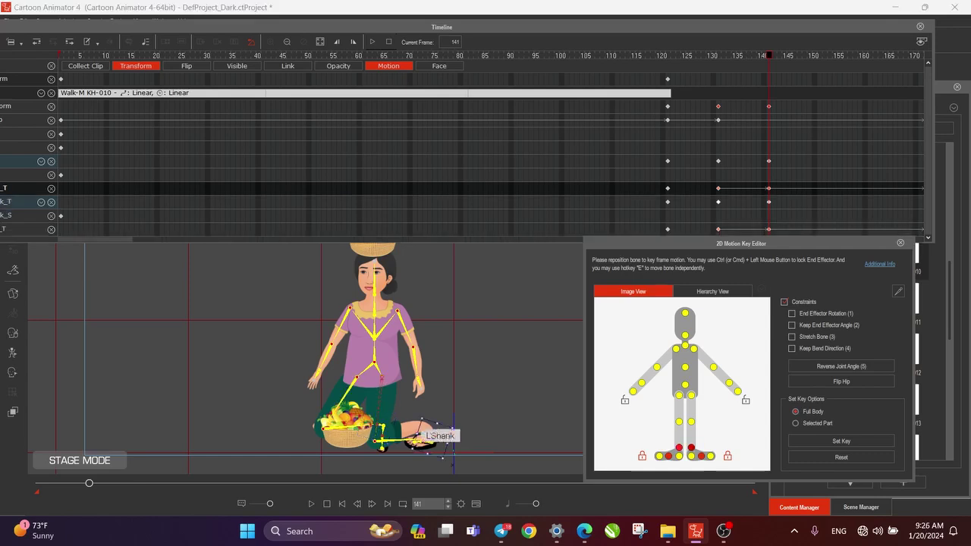
{"action": "left_click_drag", "start_coordinate": [412, 443], "coordinate": [445, 438]}
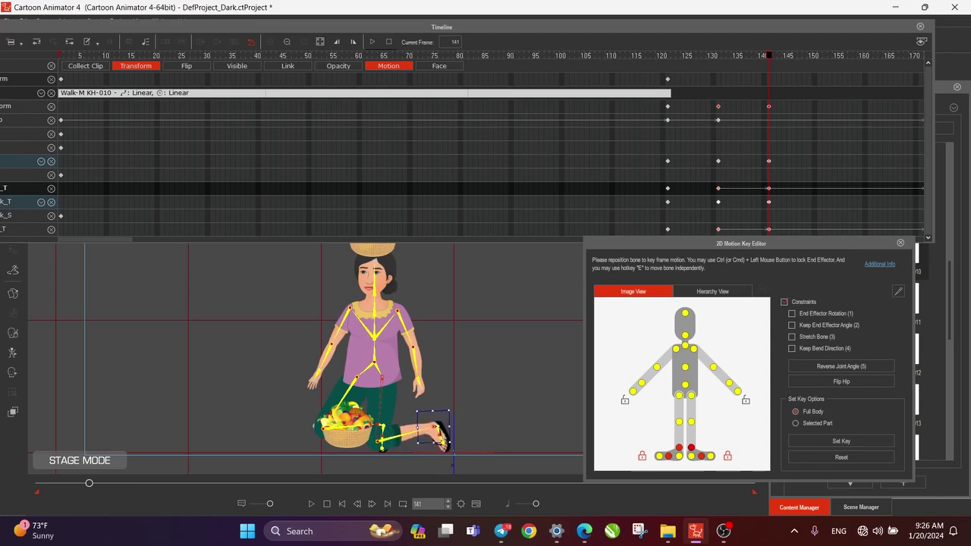
{"action": "left_click", "coordinate": [377, 353]}
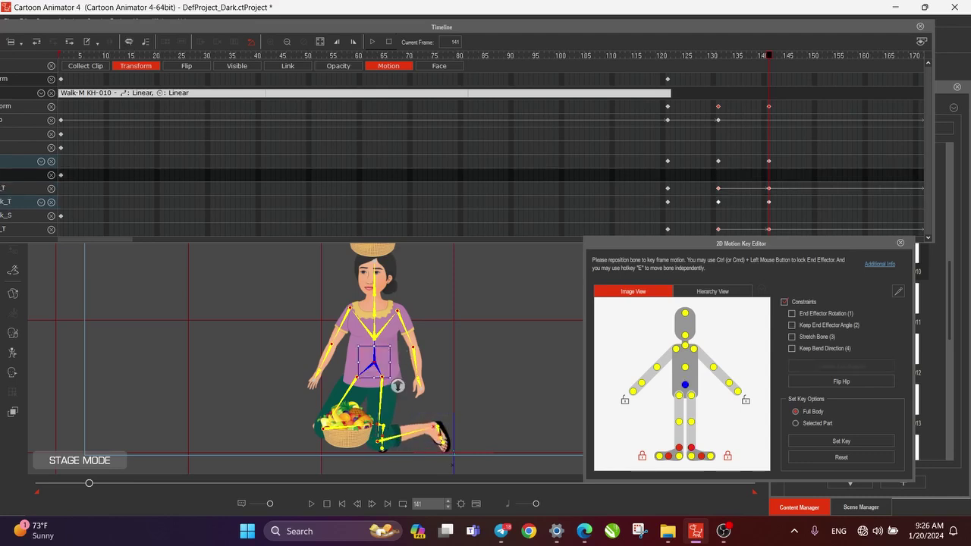
{"action": "left_click_drag", "start_coordinate": [396, 386], "coordinate": [400, 388]}
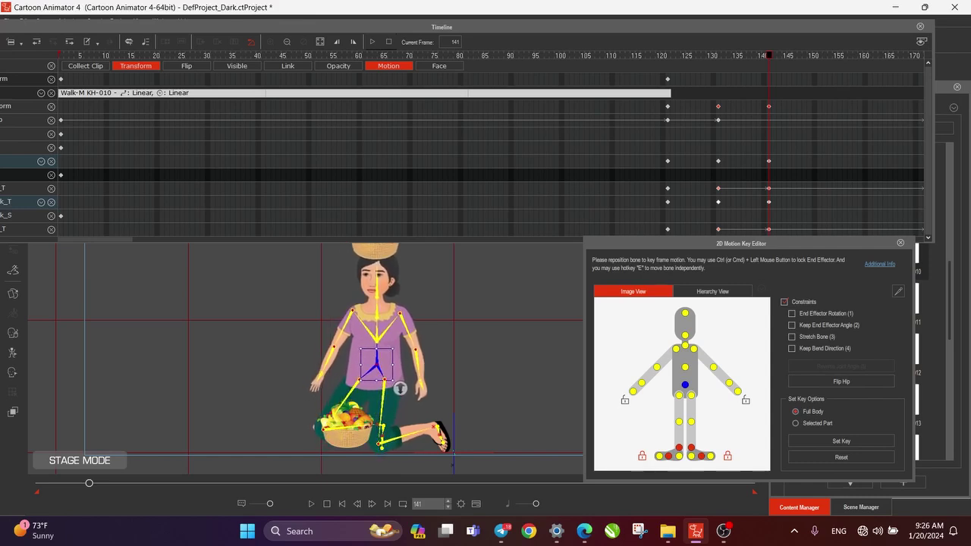
- Play back the walk leading into the kneeling pose from about frame 79
{"action": "left_click_drag", "start_coordinate": [769, 55], "coordinate": [456, 56]}
{"action": "key", "text": "space"}
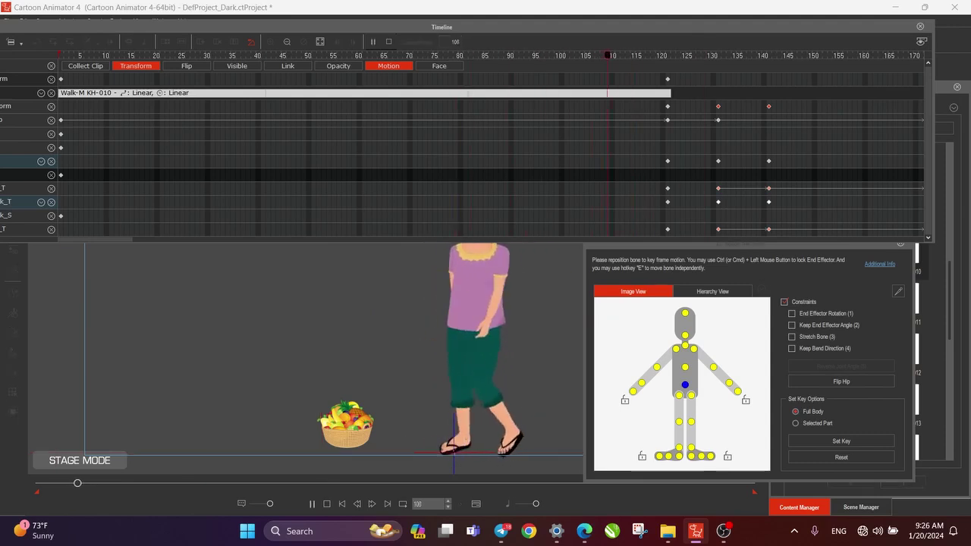
{"action": "key", "text": "space"}
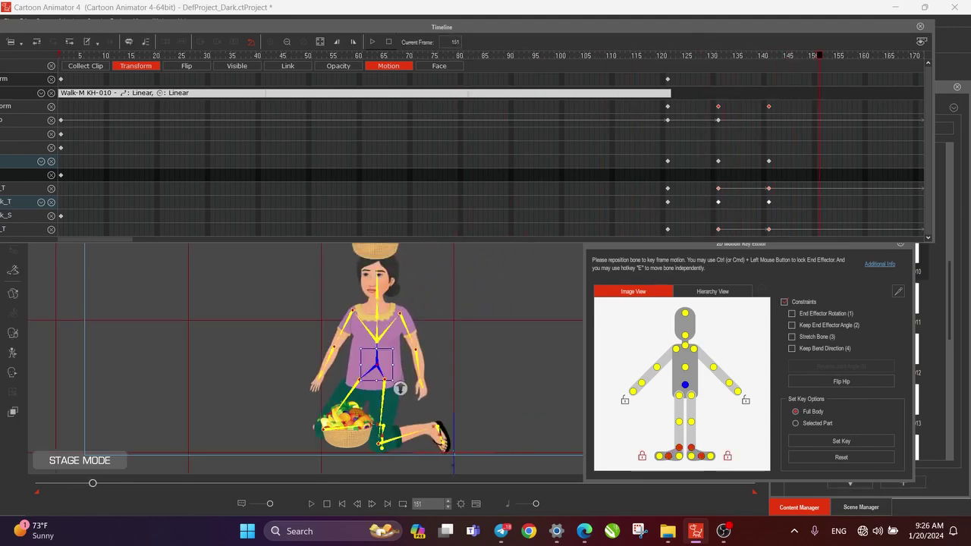
- Shift the kneeling pose's motion keys to frame 146 and play back the slower transition
{"action": "left_click_drag", "start_coordinate": [668, 55], "coordinate": [769, 56]}
{"action": "left_click", "coordinate": [8, 107]}
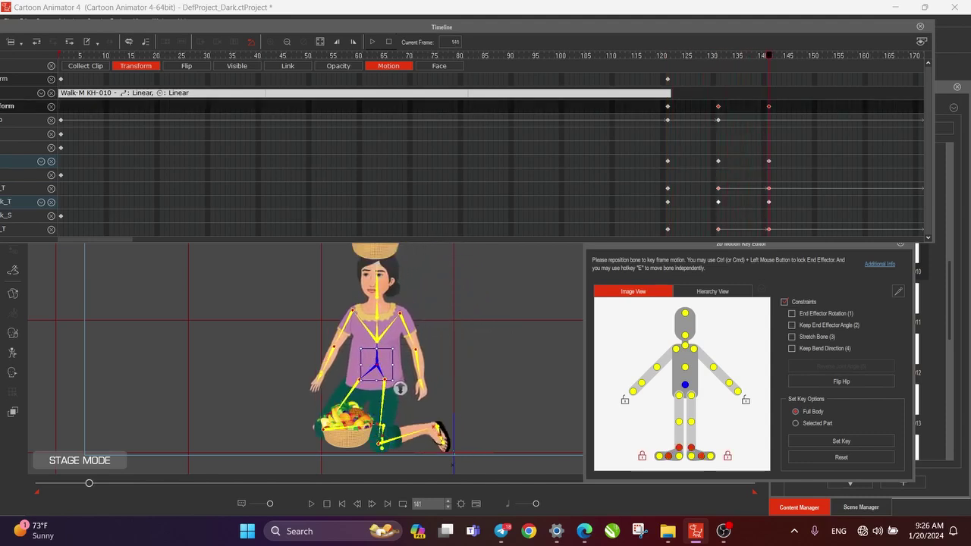
{"action": "left_click_drag", "start_coordinate": [794, 106], "coordinate": [795, 106]}
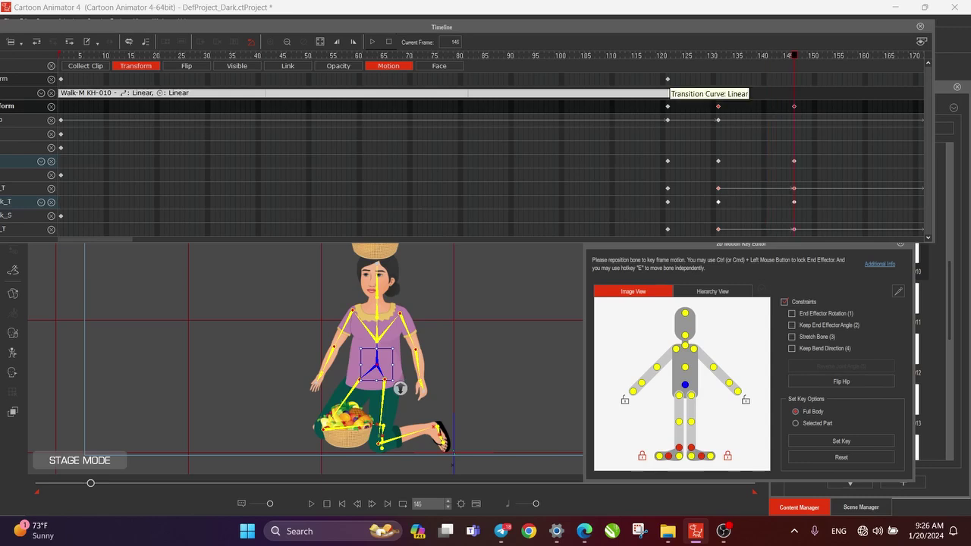
{"action": "key", "text": "space"}
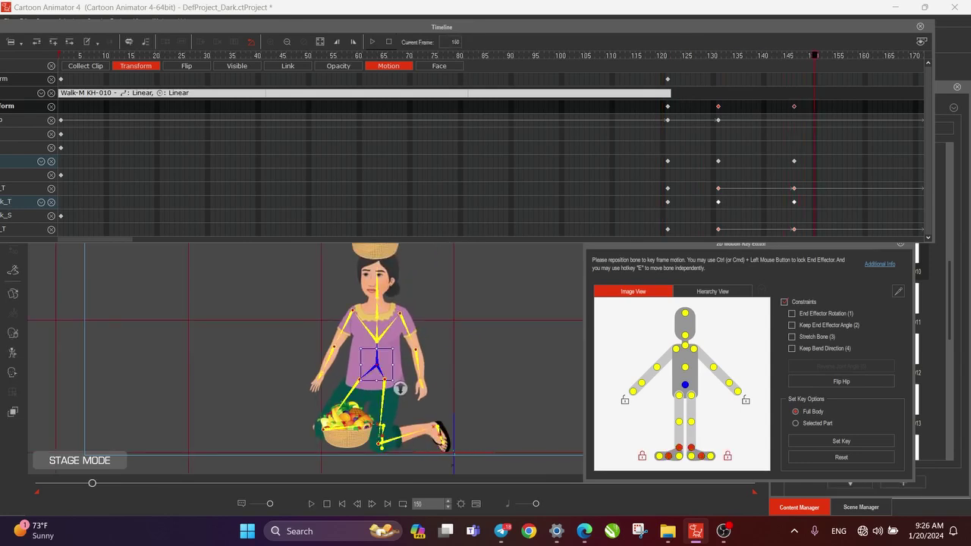
{"action": "key", "text": "space"}
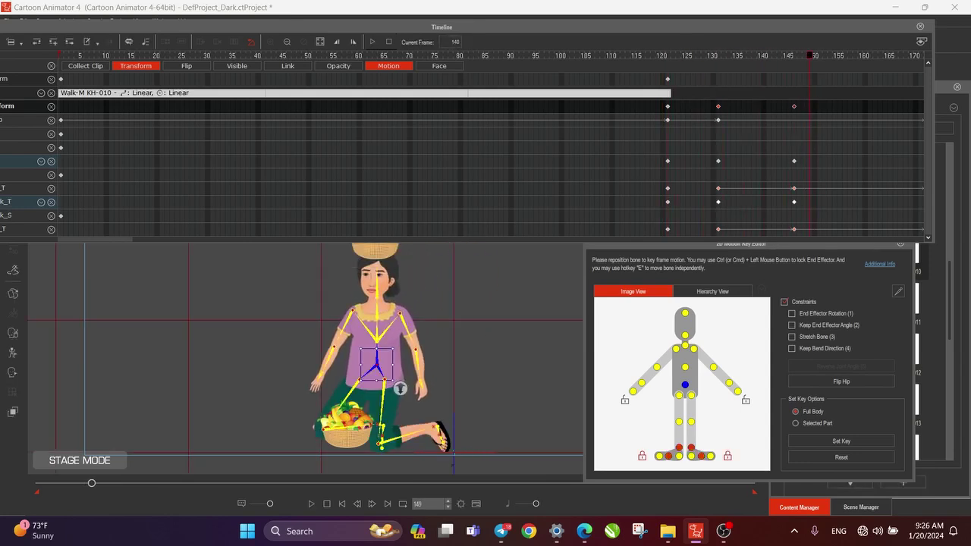
- Play back and scrub the transition from the walk's last frame 121 into the kneeling pose
{"action": "key", "text": "space"}
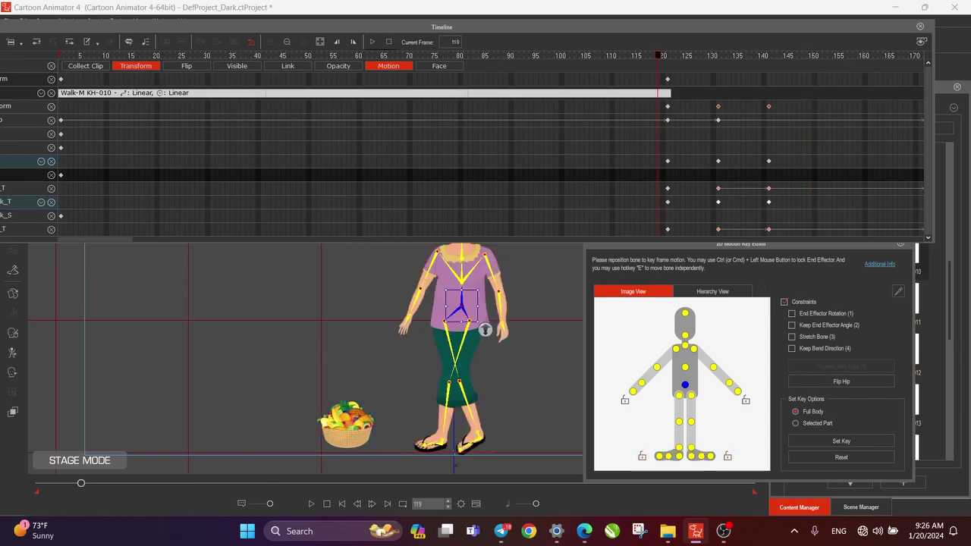
{"action": "key", "text": "space"}
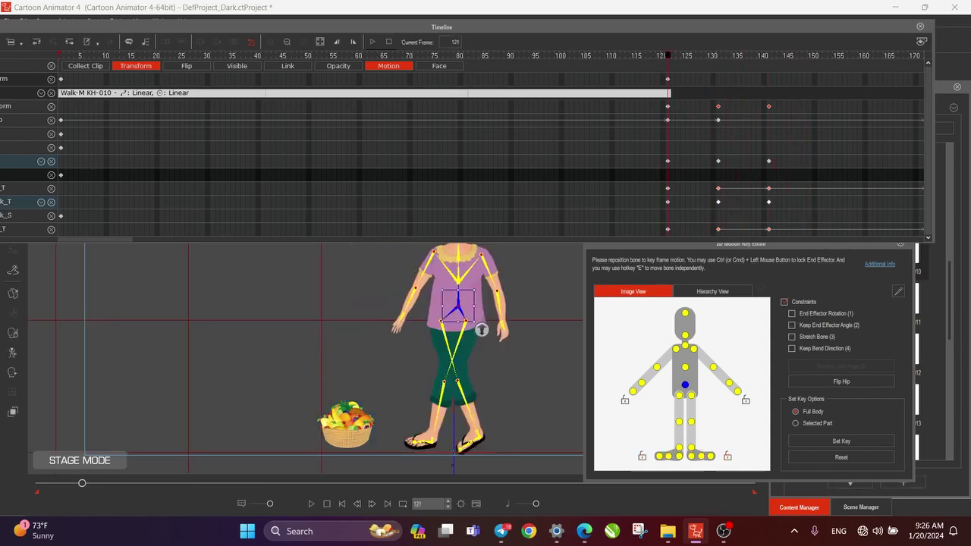
{"action": "left_click_drag", "start_coordinate": [442, 28], "coordinate": [400, 0]}
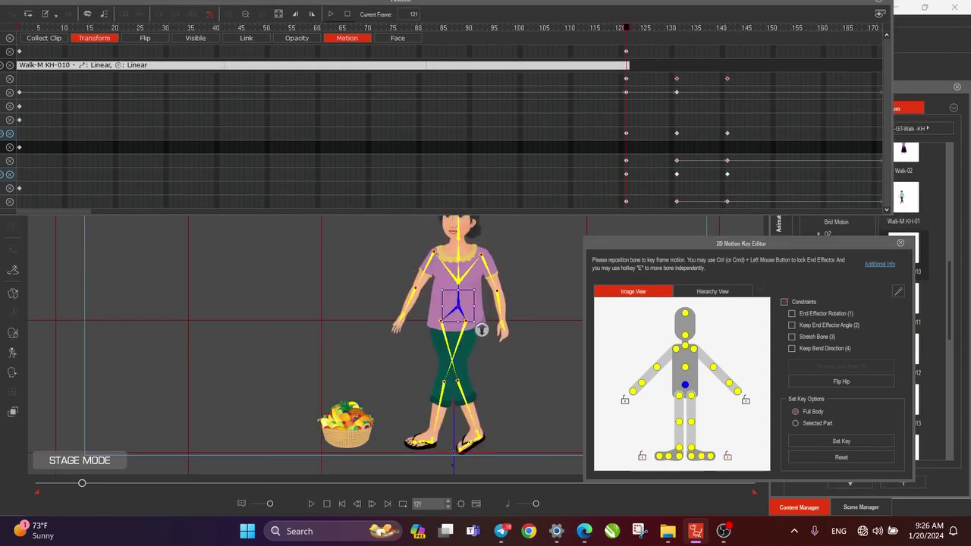
{"action": "left_click_drag", "start_coordinate": [627, 27], "coordinate": [676, 28]}
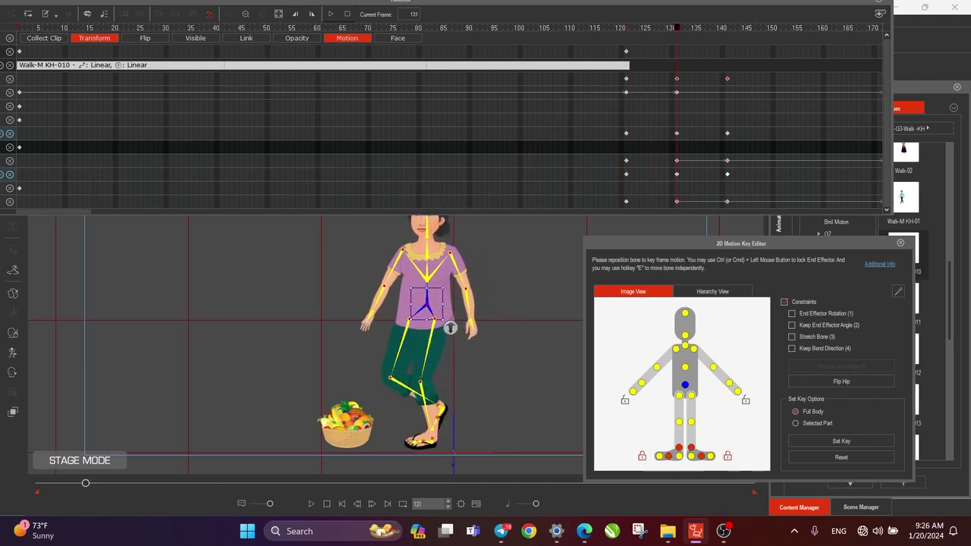
{"action": "mouse_move", "coordinate": [677, 28]}
{"action": "left_mouse_down"}
{"action": "mouse_move", "coordinate": [728, 27]}
{"action": "mouse_move", "coordinate": [677, 27]}
{"action": "left_mouse_up"}
{"action": "key", "text": "space"}
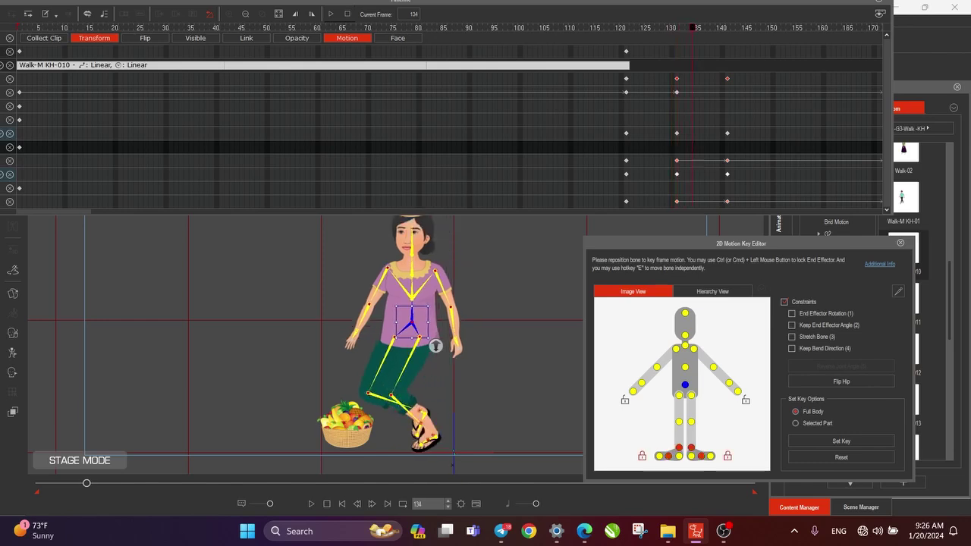
- At frame 131, tilt the woman's hip slightly so her upper body leans toward the basket
{"action": "left_click_drag", "start_coordinate": [733, 27], "coordinate": [677, 27]}
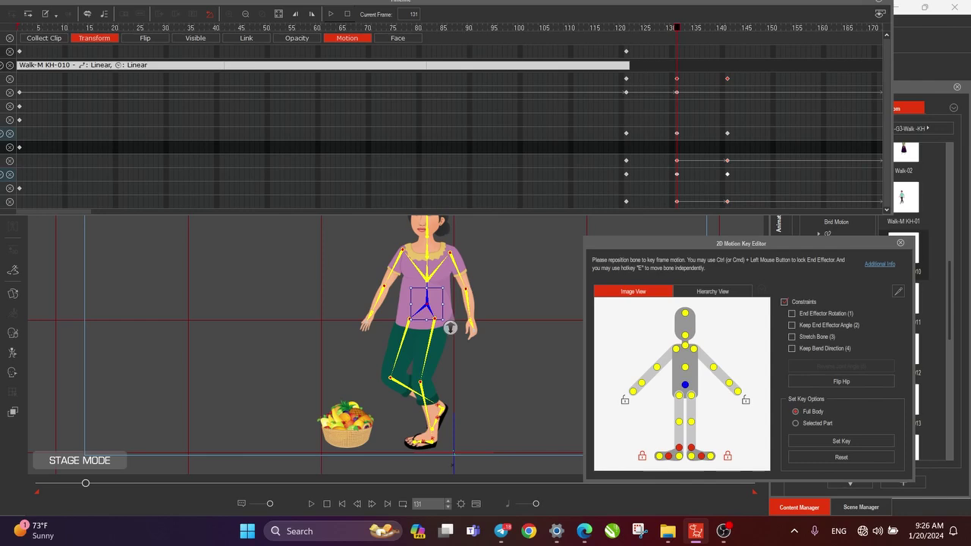
{"action": "left_click", "coordinate": [342, 79]}
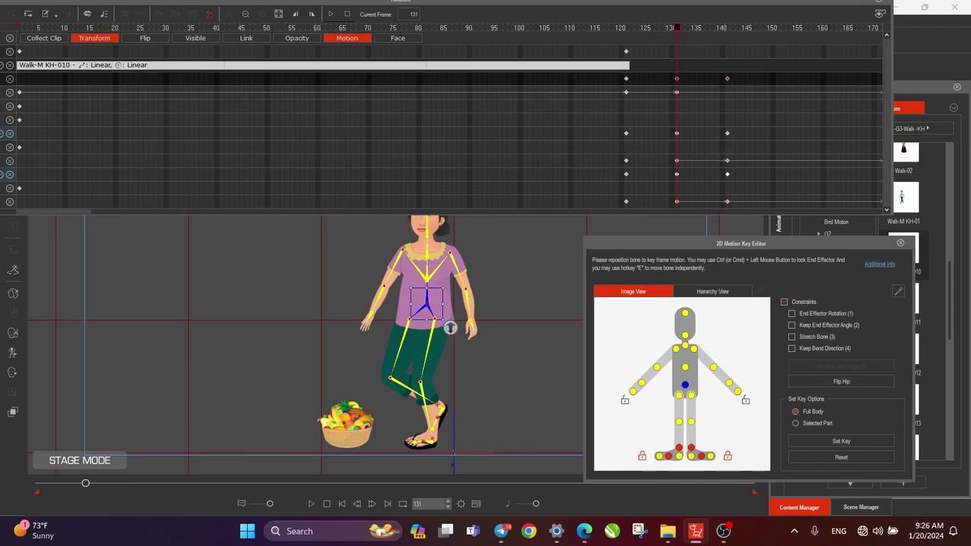
{"action": "left_click_drag", "start_coordinate": [451, 327], "coordinate": [453, 329]}
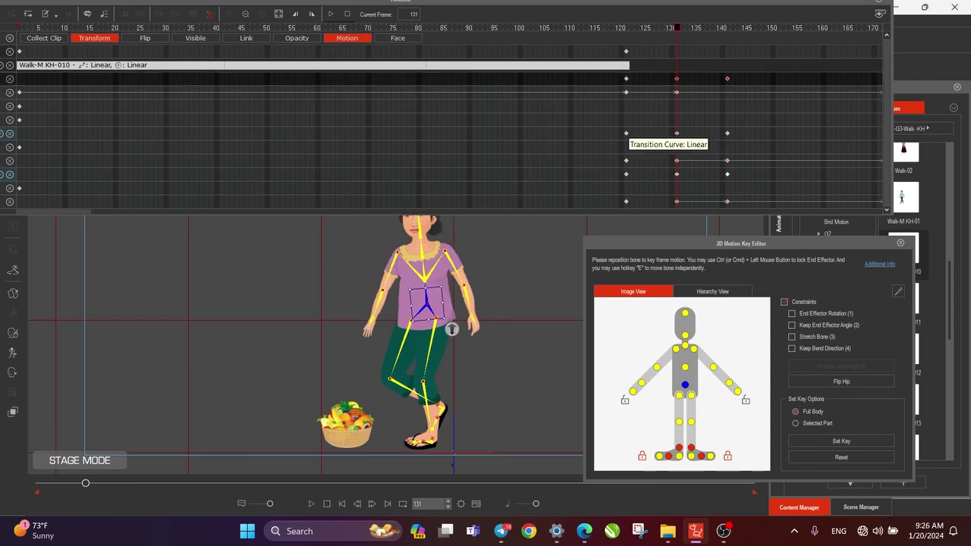
- At frame 141, lean the kneeling woman's hip toward the basket and lower it back over her rear heel
{"action": "left_click_drag", "start_coordinate": [677, 27], "coordinate": [722, 27]}
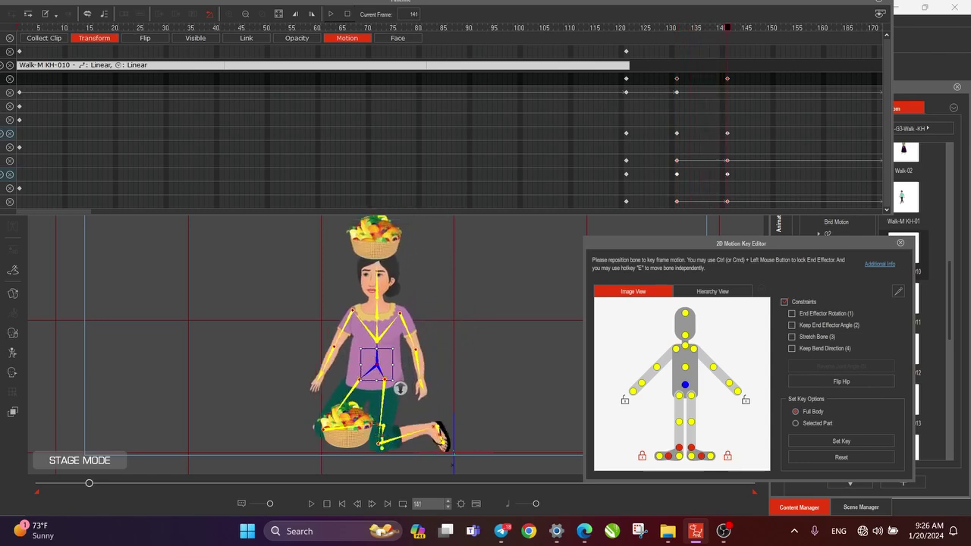
{"action": "left_click_drag", "start_coordinate": [400, 389], "coordinate": [405, 392]}
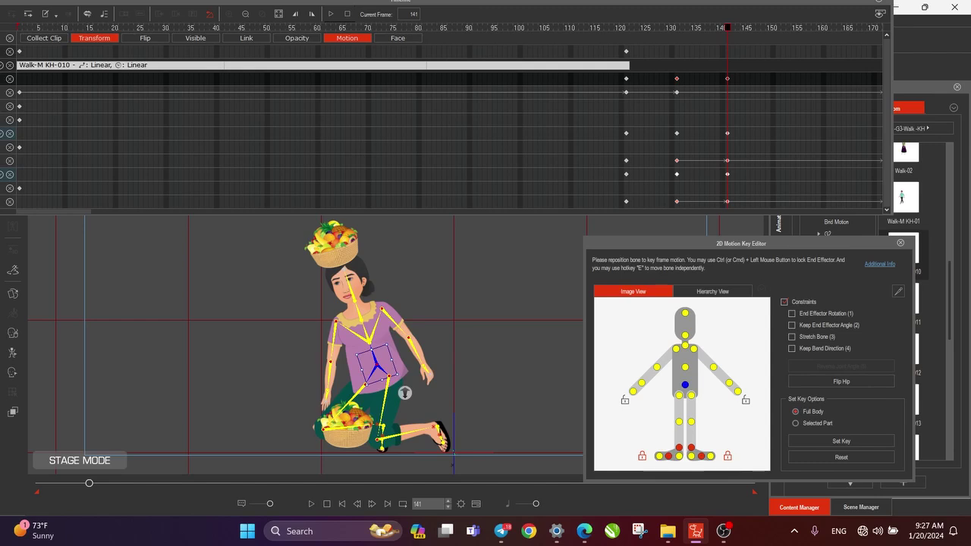
{"action": "left_click_drag", "start_coordinate": [404, 393], "coordinate": [429, 407]}
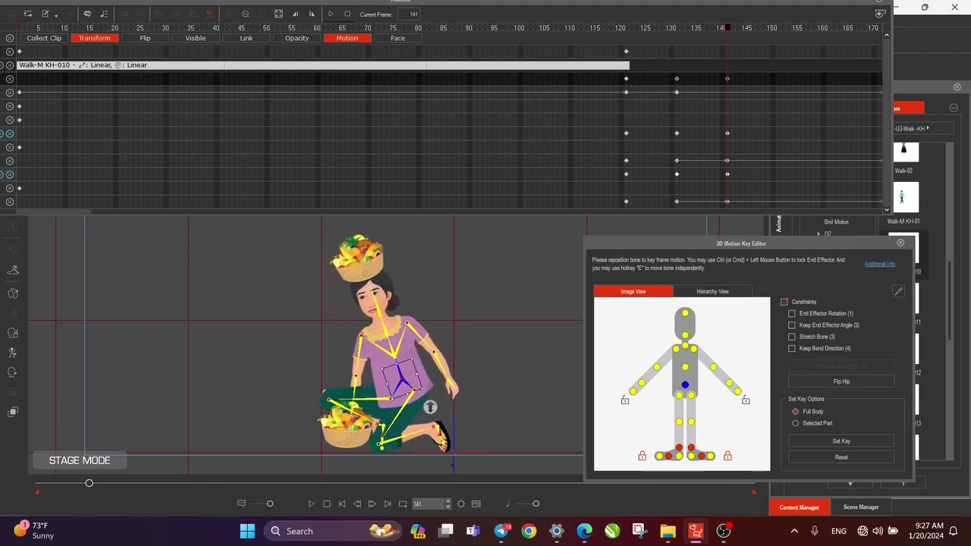
- Play back the kneeling motion from frame 121 to about frame 151
{"action": "mouse_move", "coordinate": [727, 27]}
{"action": "left_mouse_down"}
{"action": "mouse_move", "coordinate": [627, 27]}
{"action": "mouse_move", "coordinate": [738, 27]}
{"action": "mouse_move", "coordinate": [727, 27]}
{"action": "left_mouse_up"}
{"action": "left_click_drag", "start_coordinate": [55, 212], "coordinate": [79, 212]}
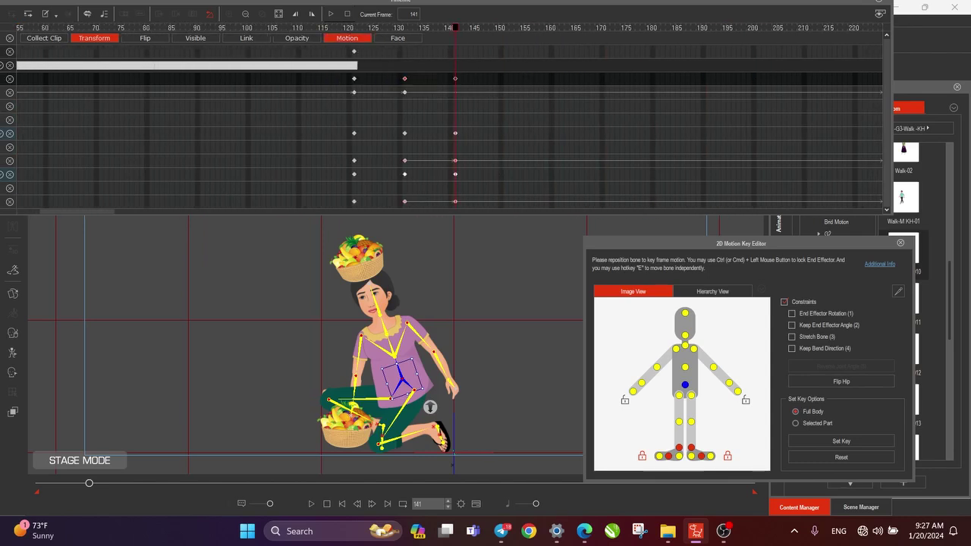
{"action": "left_click_drag", "start_coordinate": [354, 28], "coordinate": [475, 27]}
{"action": "key", "text": "space"}
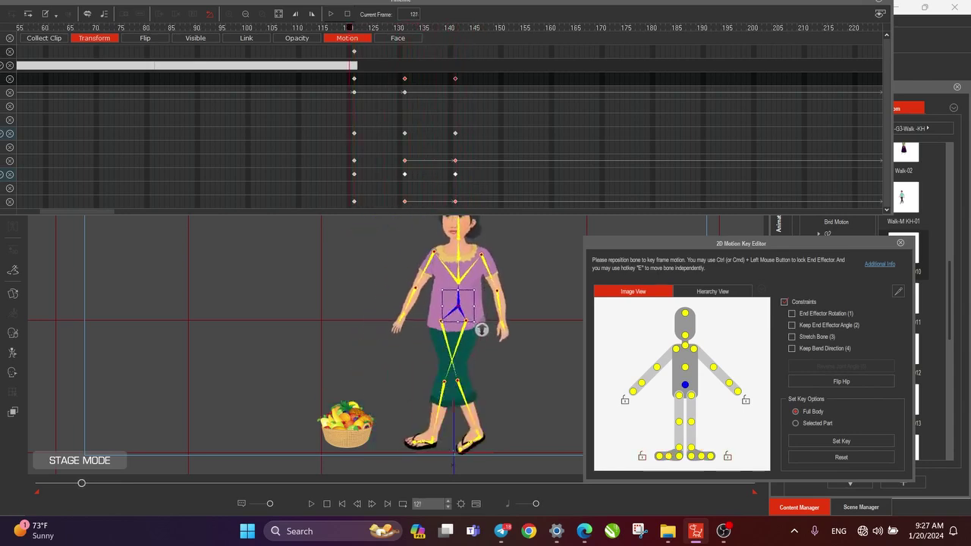
{"action": "key", "text": "space"}
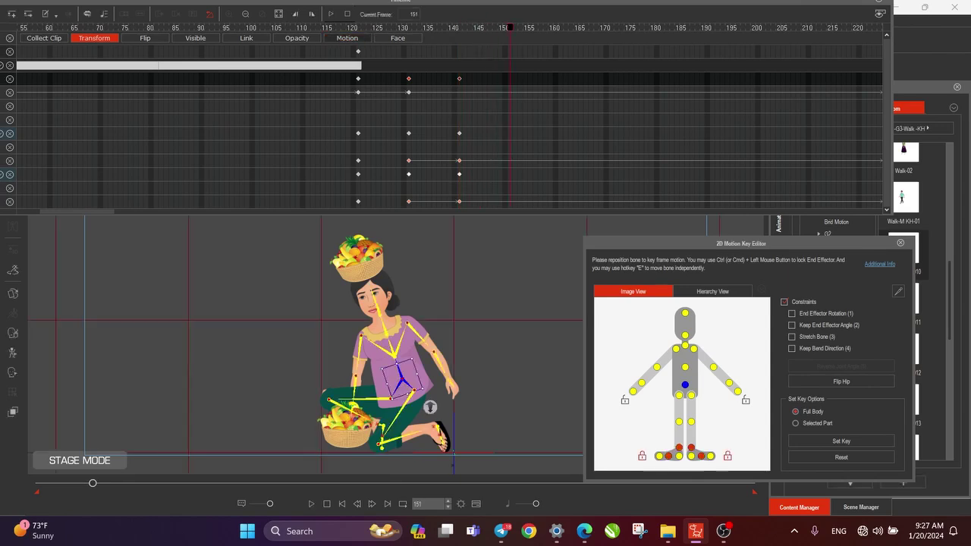
- Shift the kneeling pose's motion keys to frame 145 and review the slower transition
{"action": "left_click_drag", "start_coordinate": [459, 78], "coordinate": [470, 79]}
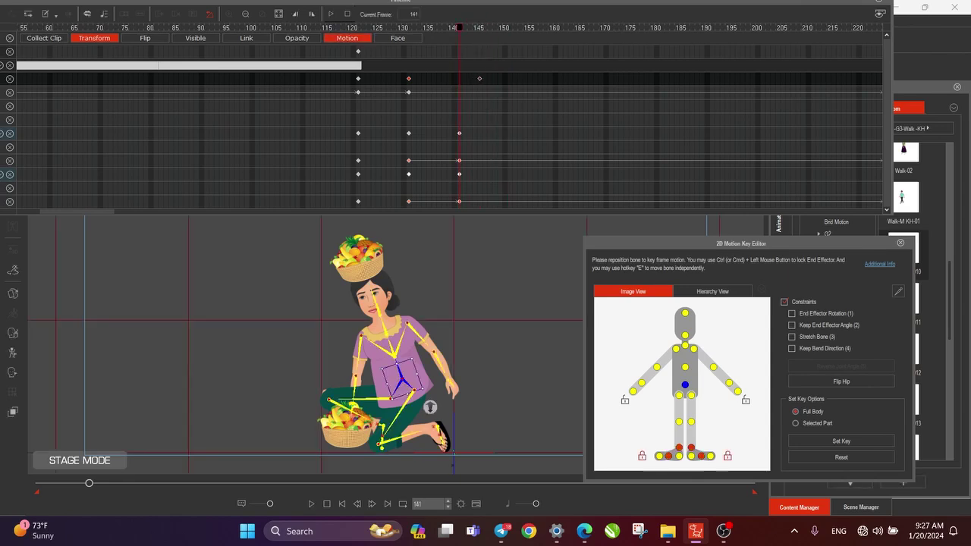
{"action": "key", "text": "space"}
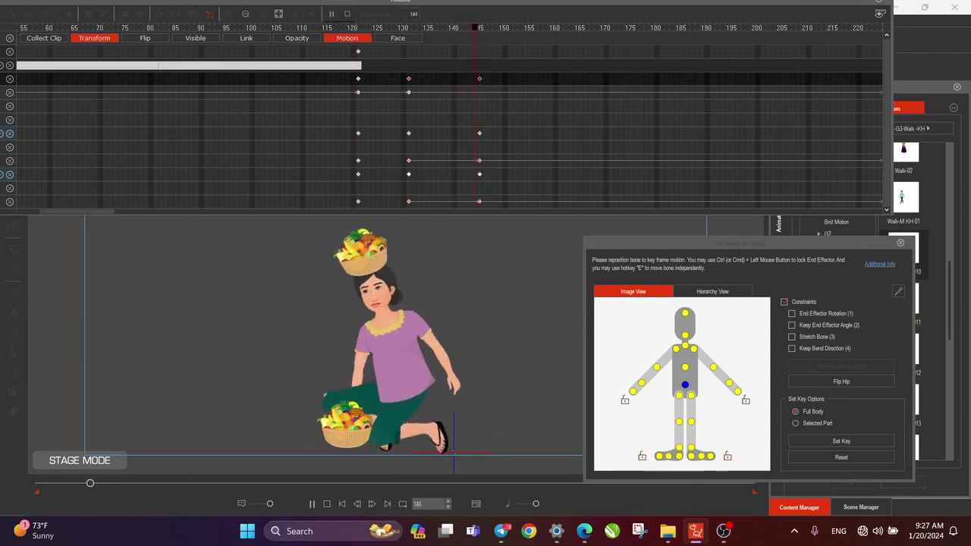
{"action": "left_click", "coordinate": [358, 27]}
{"action": "left_click_drag", "start_coordinate": [358, 27], "coordinate": [444, 28]}
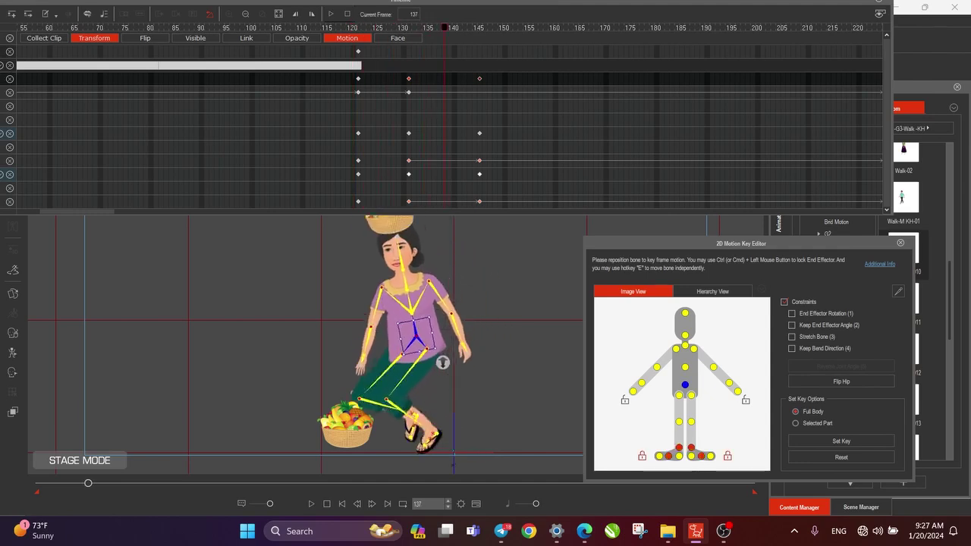
- Step through the kneeling motion frame by frame up to frame 155 and inspect the pose
{"action": "key", "text": "Right"}
{"action": "key", "text": "Right"}
{"action": "key", "text": "Right"}
{"action": "key", "text": "Right"}
{"action": "key", "text": "Right"}
{"action": "key", "text": "Right"}
{"action": "key", "text": "Right"}
{"action": "key", "text": "Right"}
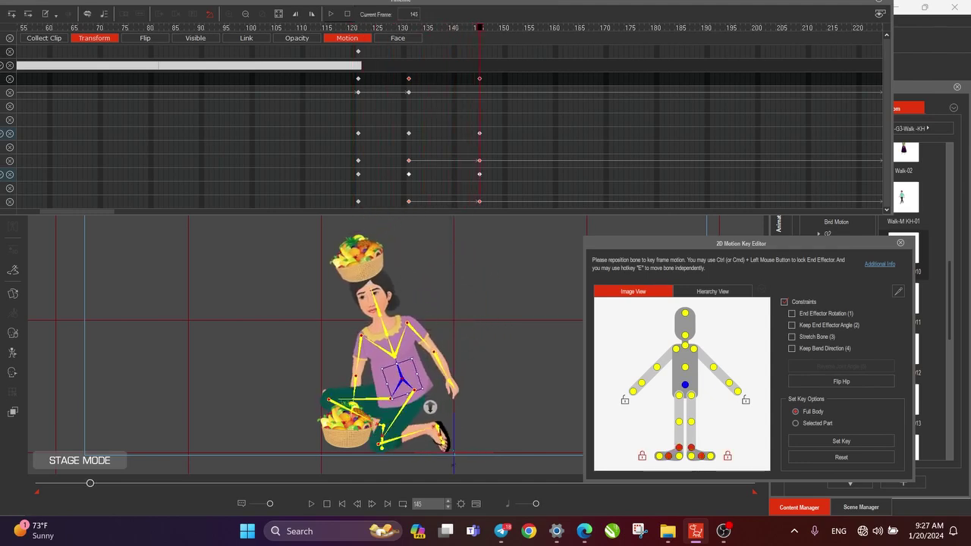
{"action": "key", "text": "Right"}
{"action": "key", "text": "Right"}
{"action": "key", "text": "Right"}
{"action": "key", "text": "Right"}
{"action": "key", "text": "Right"}
{"action": "key", "text": "Right"}
{"action": "left_click", "coordinate": [476, 27]}
{"action": "key", "text": "Right"}
{"action": "key", "text": "Right"}
{"action": "key", "text": "Right"}
{"action": "key", "text": "Right"}
{"action": "key", "text": "Right"}
{"action": "key", "text": "Right"}
{"action": "key", "text": "Right"}
{"action": "key", "text": "Right"}
{"action": "key", "text": "Right"}
{"action": "key", "text": "Right"}
{"action": "key", "text": "Right"}
{"action": "key", "text": "Right"}
{"action": "key", "text": "Right"}
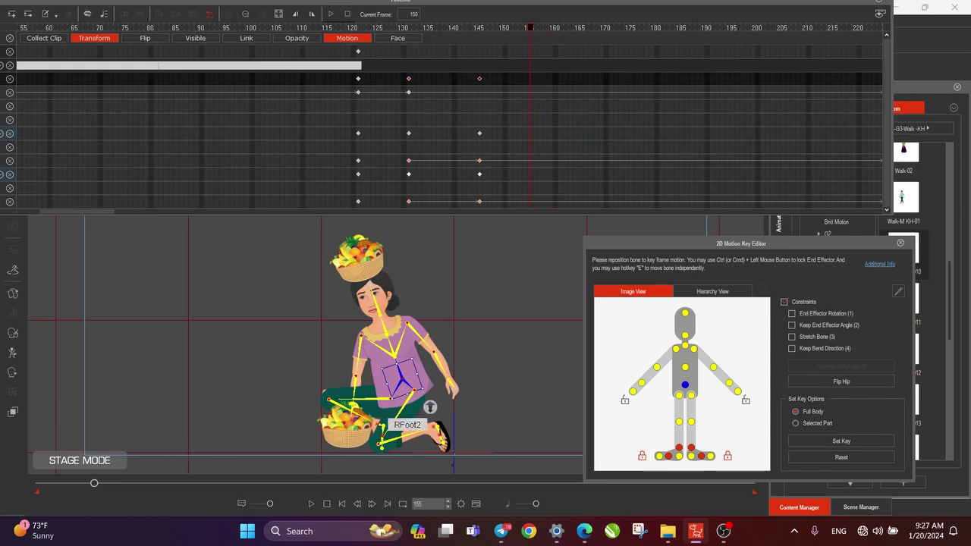
{"action": "left_click", "coordinate": [410, 322]}
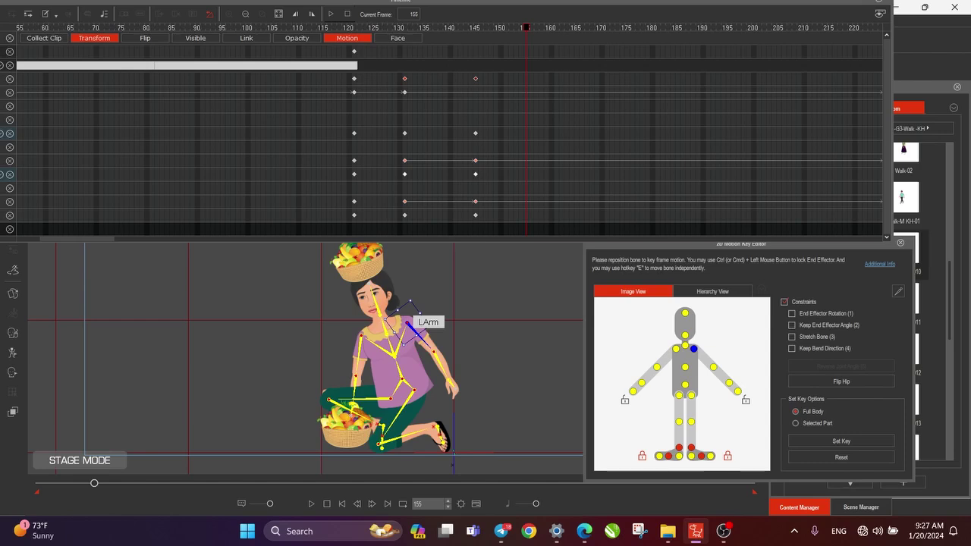
- At frame 145, pull the woman's left elbow in toward her body and swing her right elbow back
{"action": "left_click", "coordinate": [475, 78]}
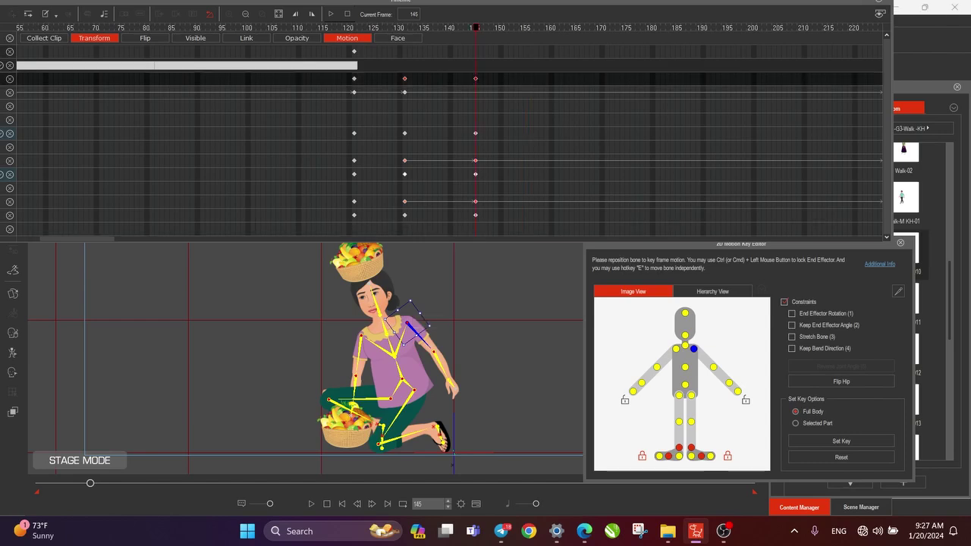
{"action": "left_click_drag", "start_coordinate": [435, 352], "coordinate": [417, 360]}
{"action": "left_click", "coordinate": [355, 378]}
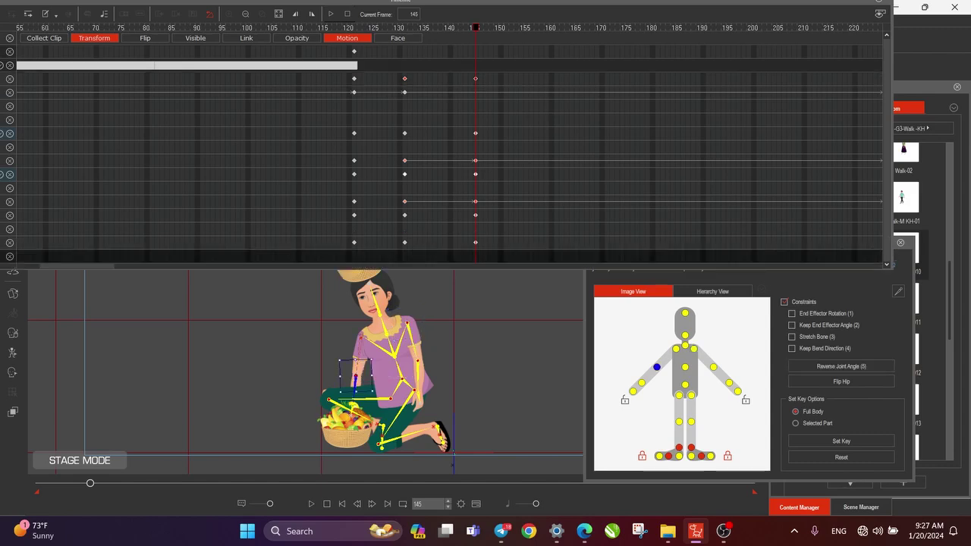
{"action": "left_click_drag", "start_coordinate": [355, 389], "coordinate": [383, 381]}
{"action": "left_click", "coordinate": [368, 345]}
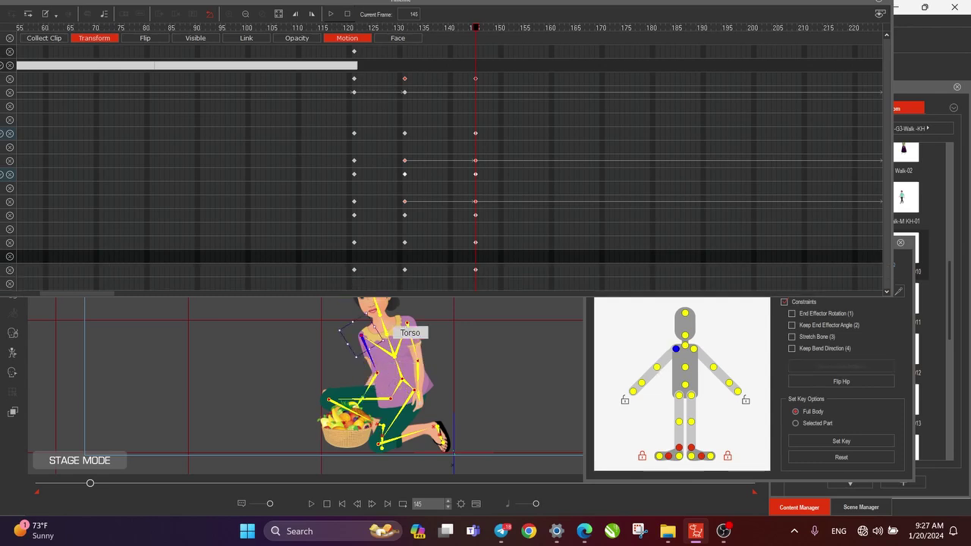
- Tilt the woman's neck and head further forward at frame 145 and lower her right shoulder slightly
{"action": "left_click_drag", "start_coordinate": [364, 3], "coordinate": [396, 1]}
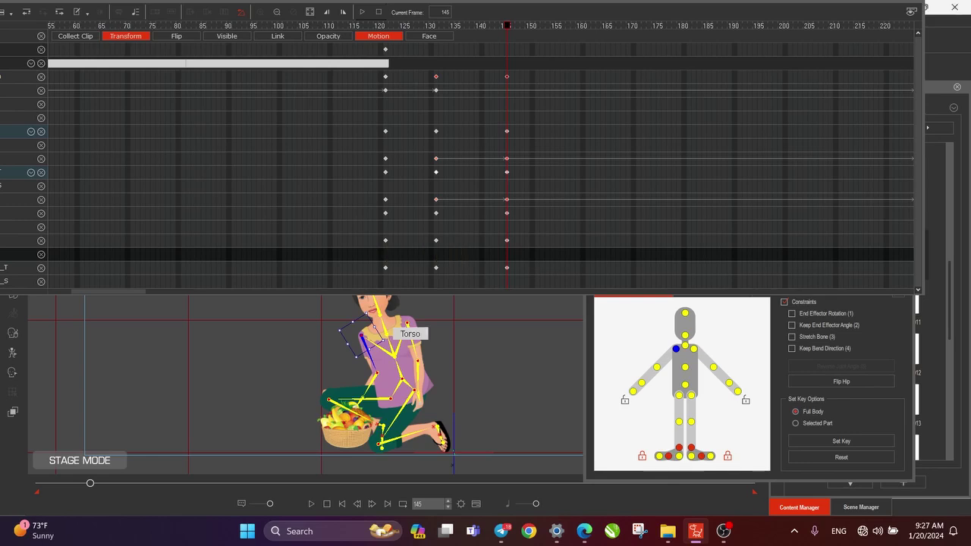
{"action": "left_click", "coordinate": [387, 333]}
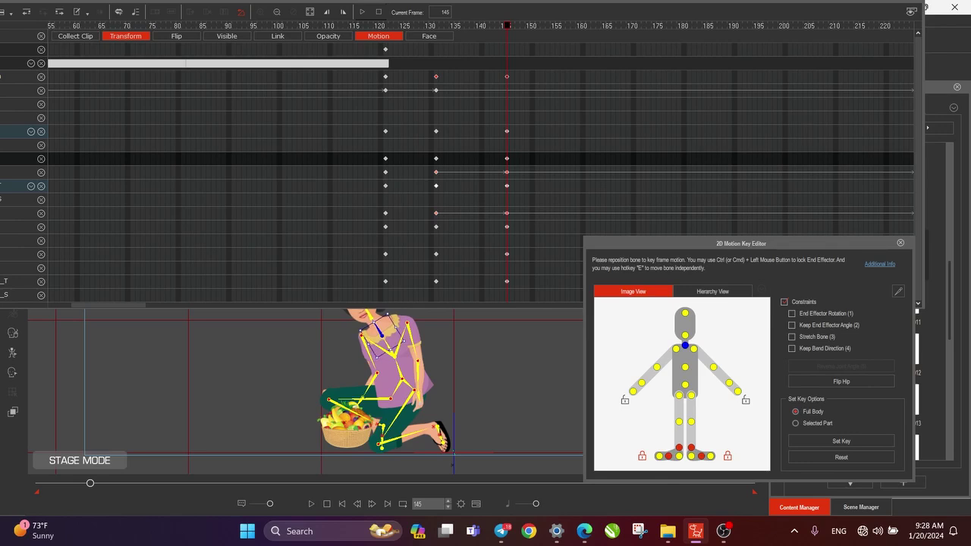
{"action": "left_click", "coordinate": [362, 342]}
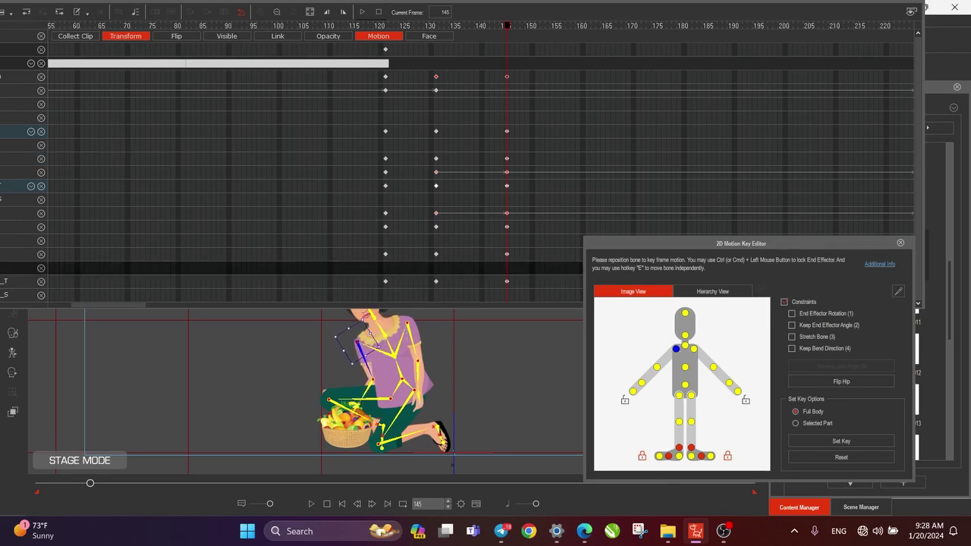
- Enlarge the visible stage area and play back the kneeling motion from about frame 120 to 145
{"action": "left_click", "coordinate": [382, 26]}
{"action": "key", "text": "space"}
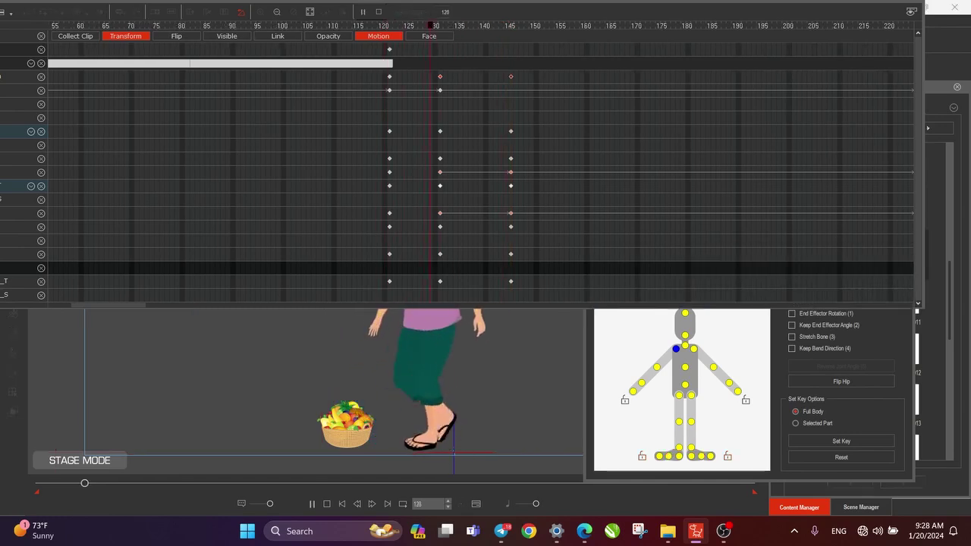
{"action": "key", "text": "space"}
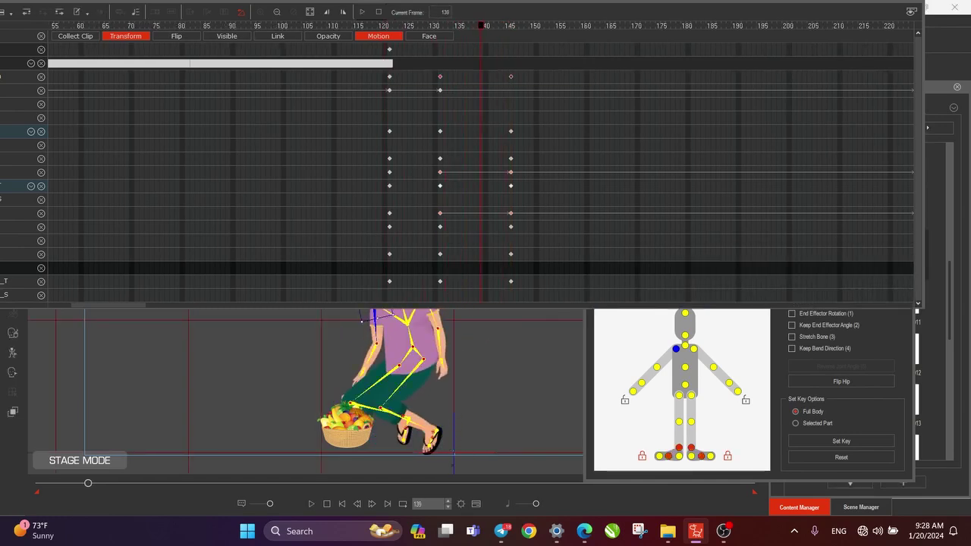
{"action": "left_click_drag", "start_coordinate": [425, 308], "coordinate": [425, 178]}
{"action": "left_click", "coordinate": [384, 26]}
{"action": "key", "text": "space"}
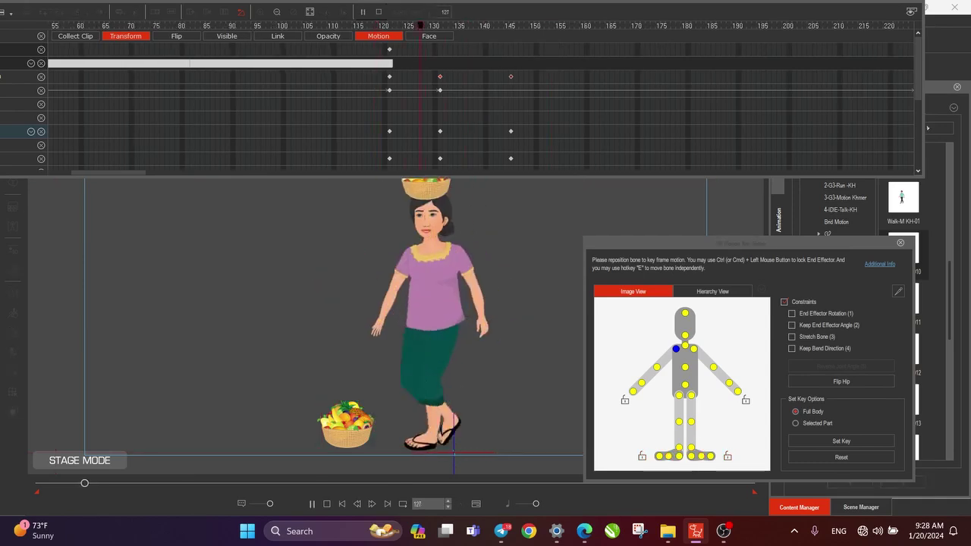
{"action": "key", "text": "space"}
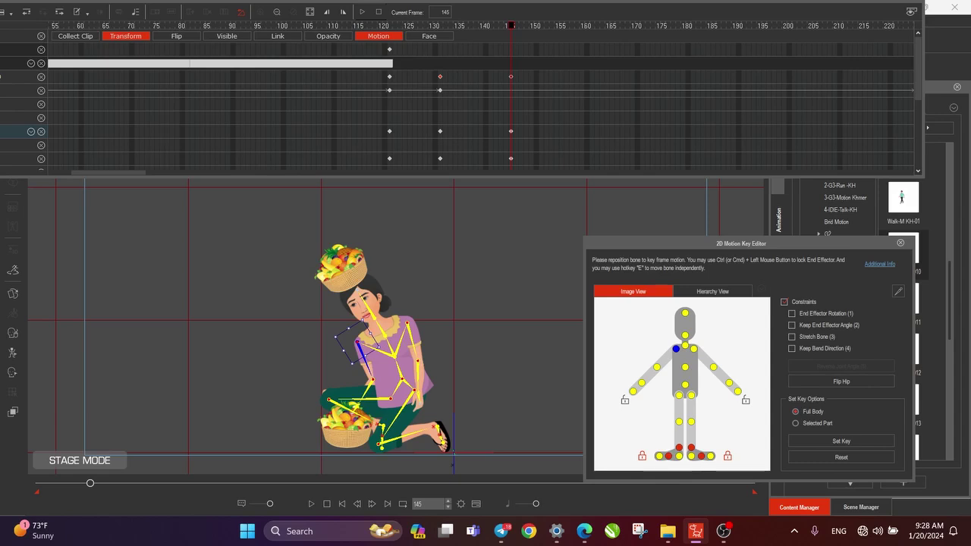
- At frame 155, bend the woman's torso forward over the basket on the ground
{"action": "left_click_drag", "start_coordinate": [510, 26], "coordinate": [562, 26]}
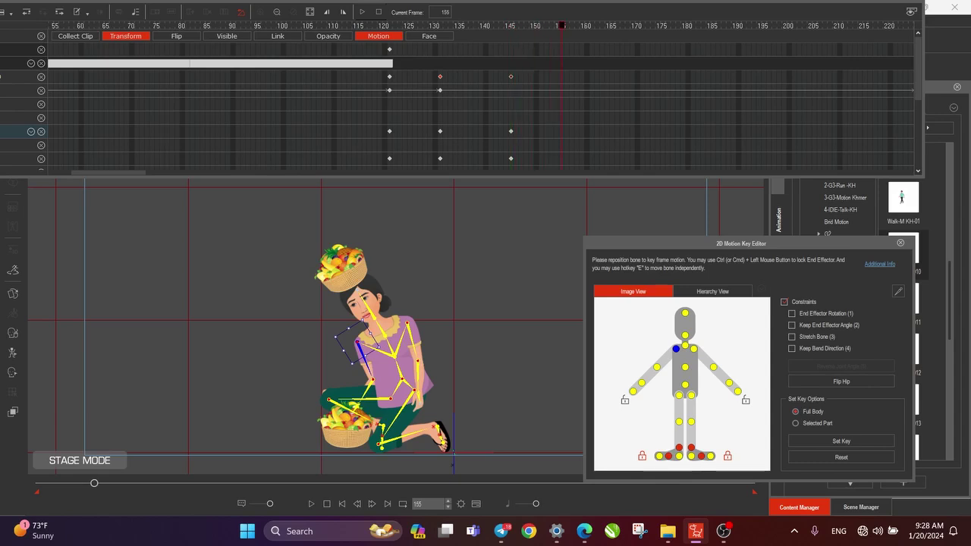
{"action": "left_click", "coordinate": [401, 346]}
{"action": "left_click_drag", "start_coordinate": [395, 357], "coordinate": [377, 371]}
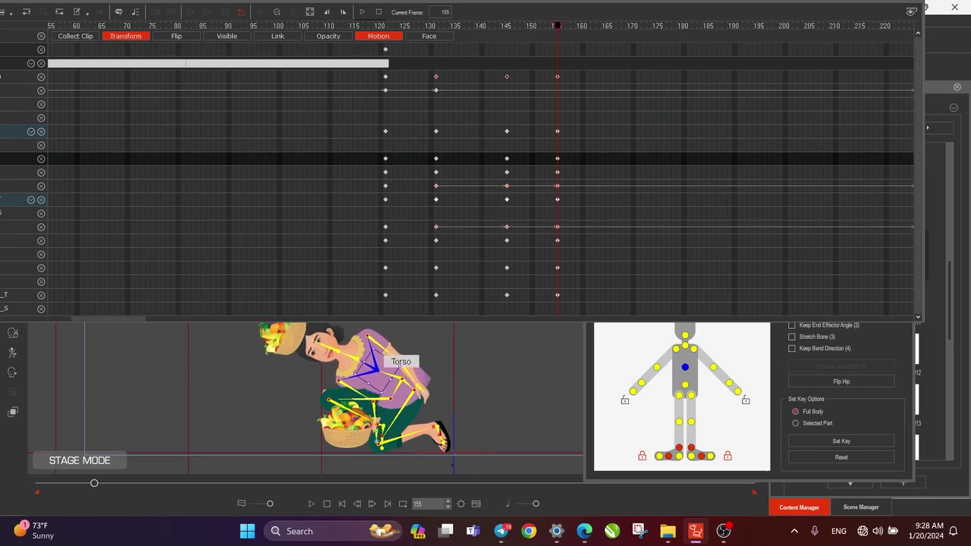
- Move the woman's left shoulder forward at frame 155 so her arm reaches down toward the ground basket
{"action": "left_click", "coordinate": [368, 336]}
{"action": "left_click_drag", "start_coordinate": [389, 337], "coordinate": [363, 351]}
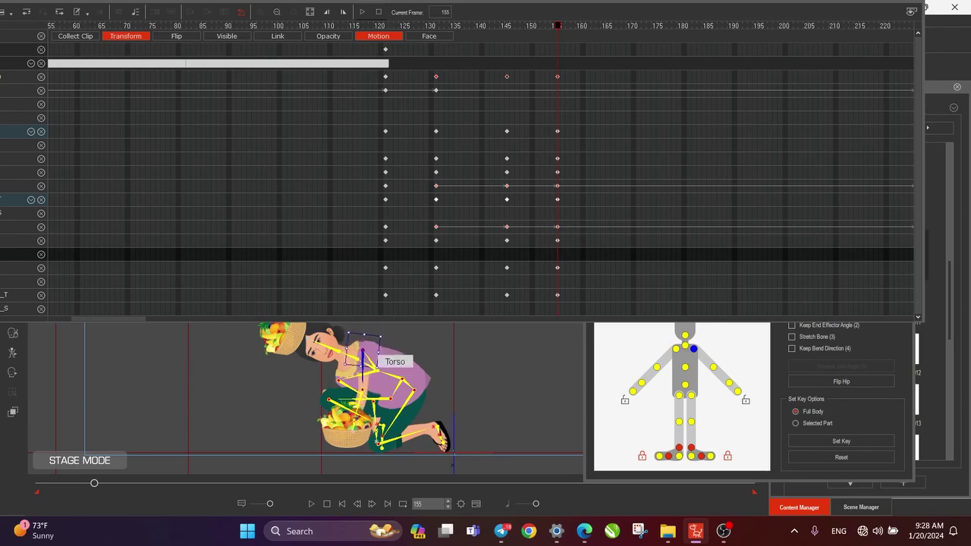
{"action": "left_click", "coordinate": [730, 379]}
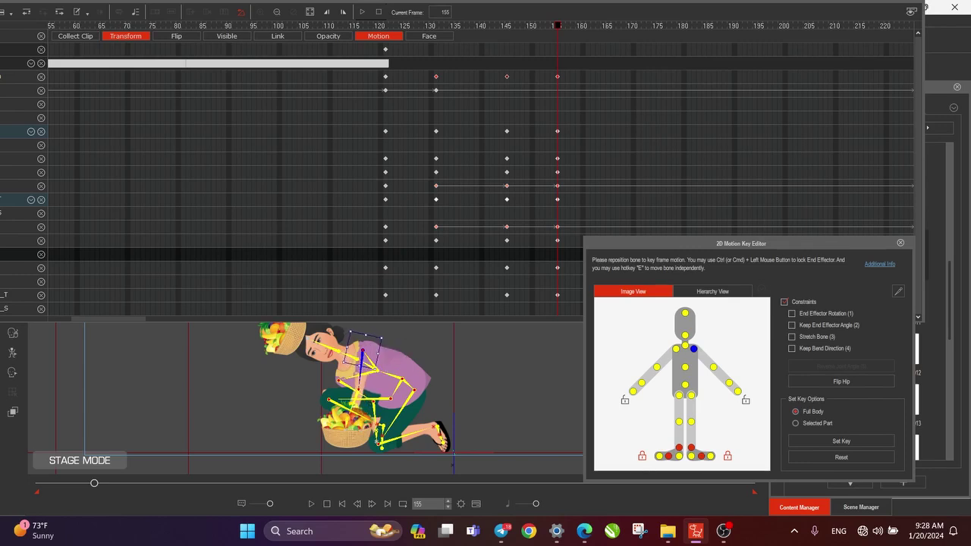
{"action": "left_click", "coordinate": [369, 364]}
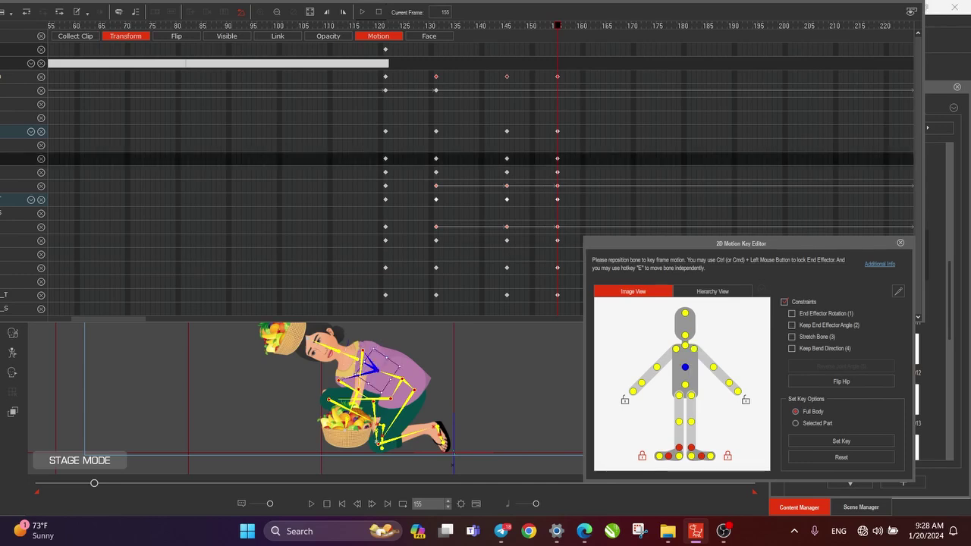
- Refine the bent pose at frame 155 by lowering the torso, raising the left shoulder slightly and tilting the neck and head further down
{"action": "left_click_drag", "start_coordinate": [376, 441], "coordinate": [387, 432]}
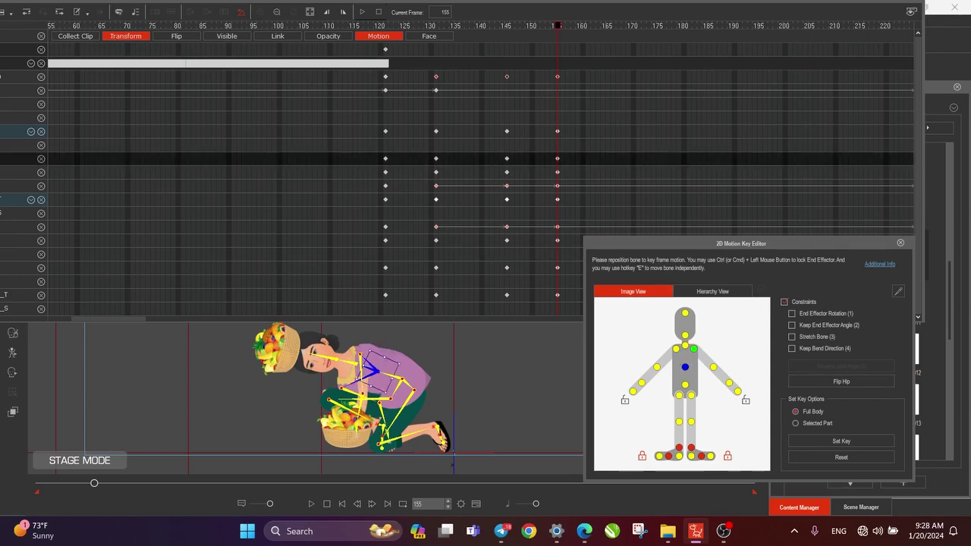
{"action": "left_click_drag", "start_coordinate": [360, 354], "coordinate": [360, 346]}
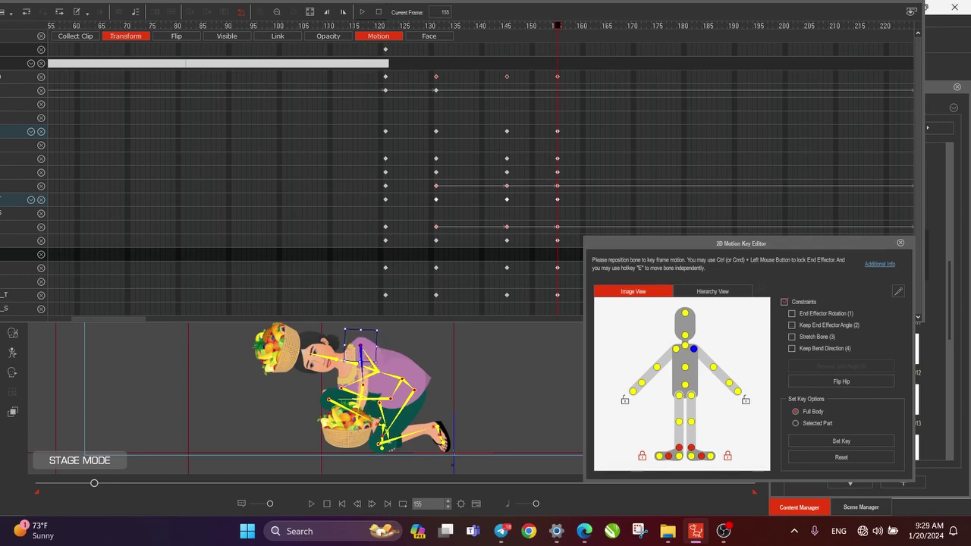
{"action": "left_click", "coordinate": [685, 346]}
{"action": "left_click_drag", "start_coordinate": [340, 360], "coordinate": [340, 359]}
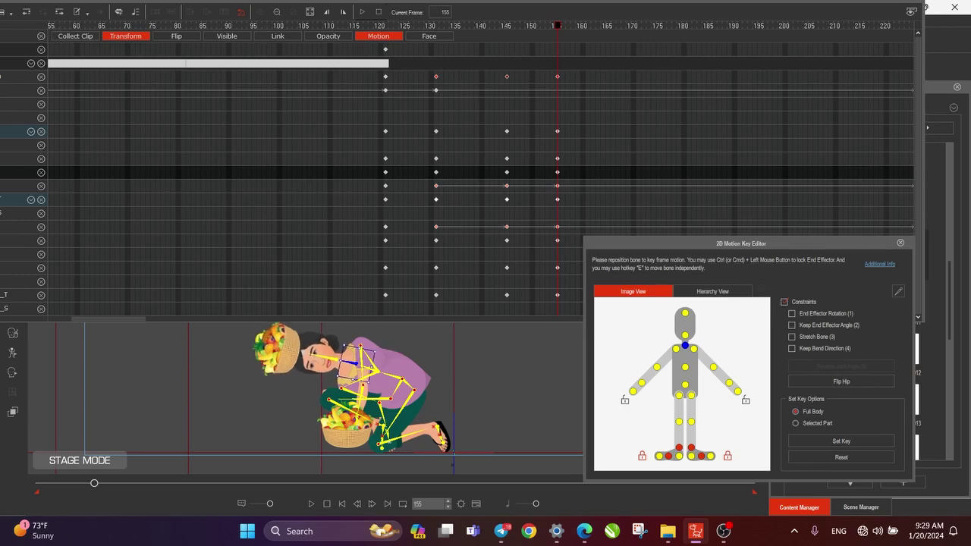
{"action": "left_click", "coordinate": [686, 335]}
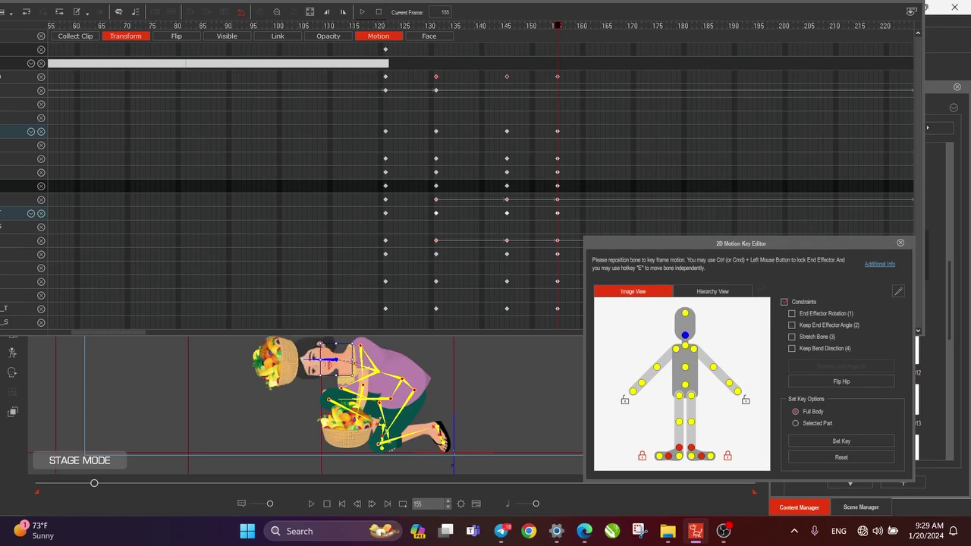
- Rearrange the timeline and motion key editor windows so the woman on stage and her keyframes after frame 120 are both visible
{"action": "left_click_drag", "start_coordinate": [558, 26], "coordinate": [886, 6]}
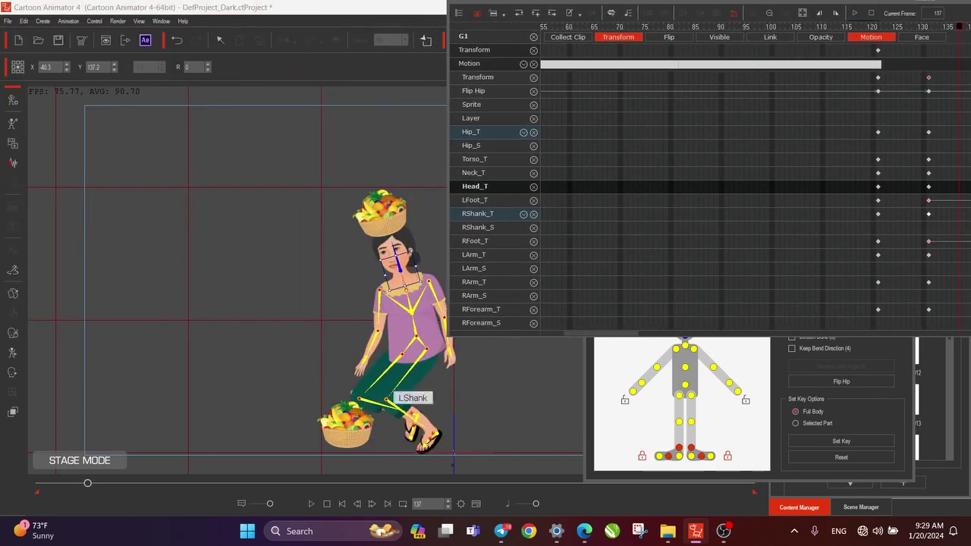
{"action": "left_click_drag", "start_coordinate": [380, 318], "coordinate": [254, 307]}
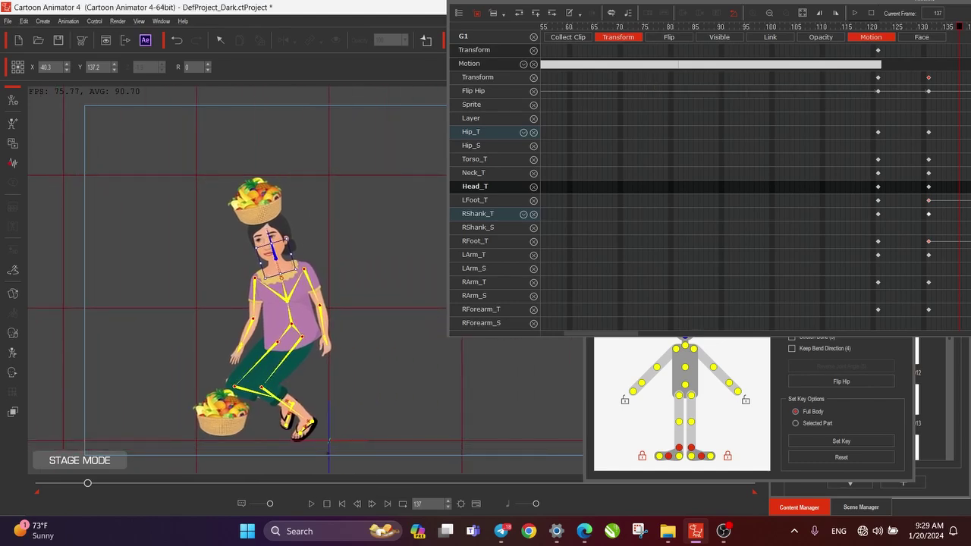
{"action": "left_click_drag", "start_coordinate": [645, 3], "coordinate": [519, 3]}
{"action": "left_click", "coordinate": [637, 356]}
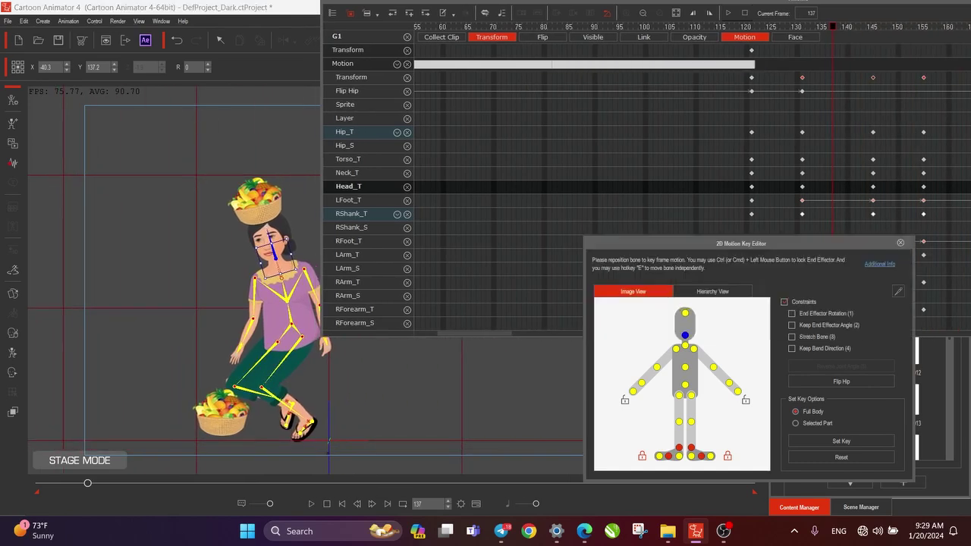
{"action": "left_click_drag", "start_coordinate": [797, 243], "coordinate": [589, 246]}
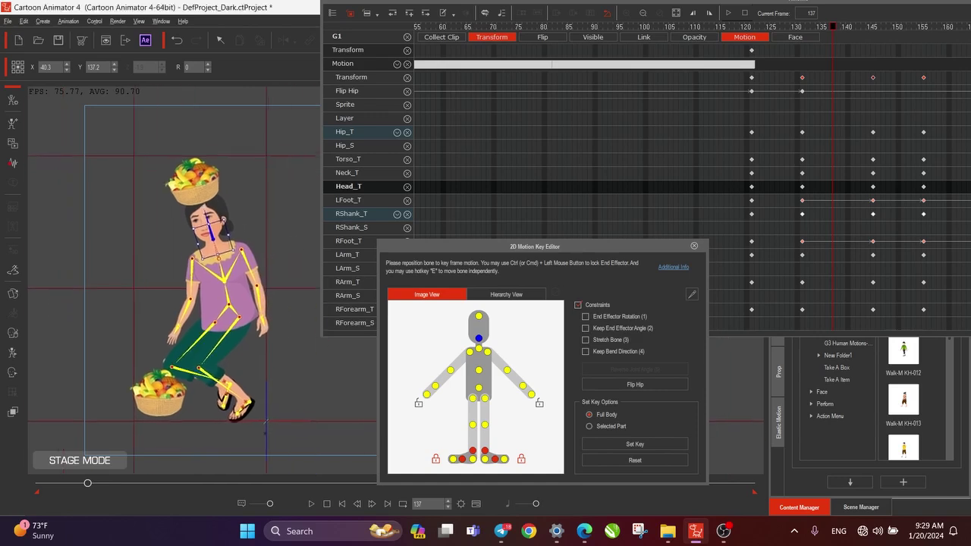
{"action": "left_click_drag", "start_coordinate": [773, 3], "coordinate": [732, 3]}
{"action": "left_click_drag", "start_coordinate": [435, 334], "coordinate": [462, 334]}
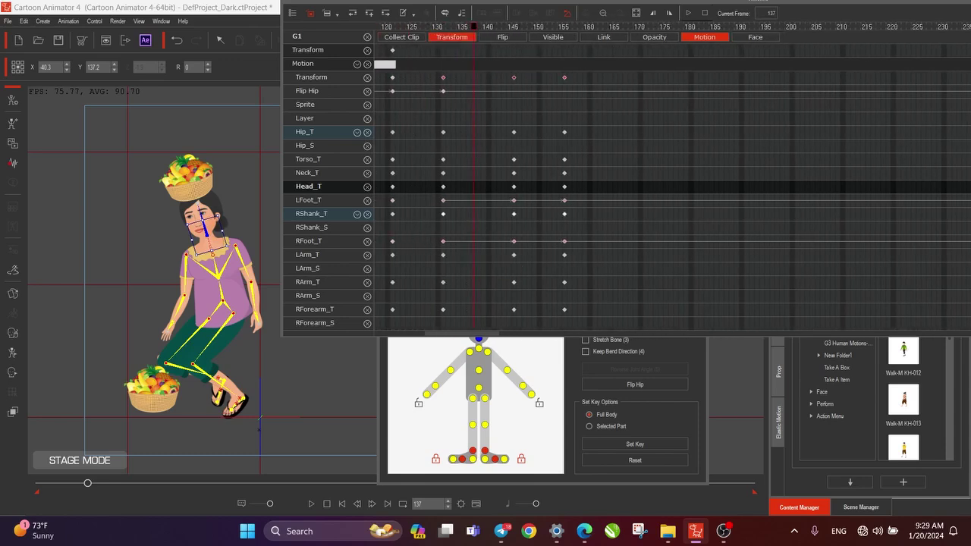
- Play back the woman's motion from kneeling to bending over the ground basket
{"action": "left_click_drag", "start_coordinate": [472, 27], "coordinate": [429, 26]}
{"action": "key", "text": "space"}
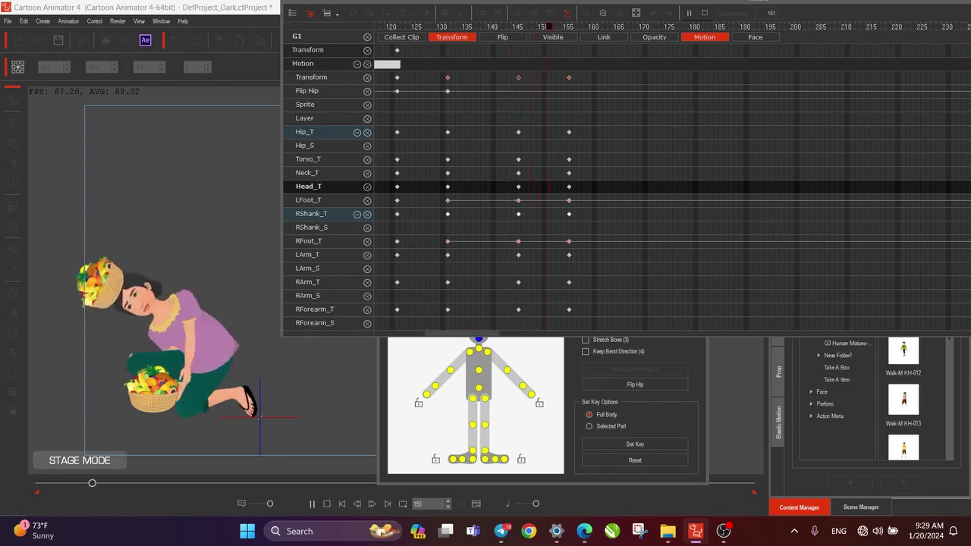
{"action": "key", "text": "space"}
- Copy the woman's Transform keyframe at frame 145 and replay the kneeling motion
{"action": "left_click_drag", "start_coordinate": [611, 26], "coordinate": [519, 27]}
{"action": "left_click", "coordinate": [519, 77]}
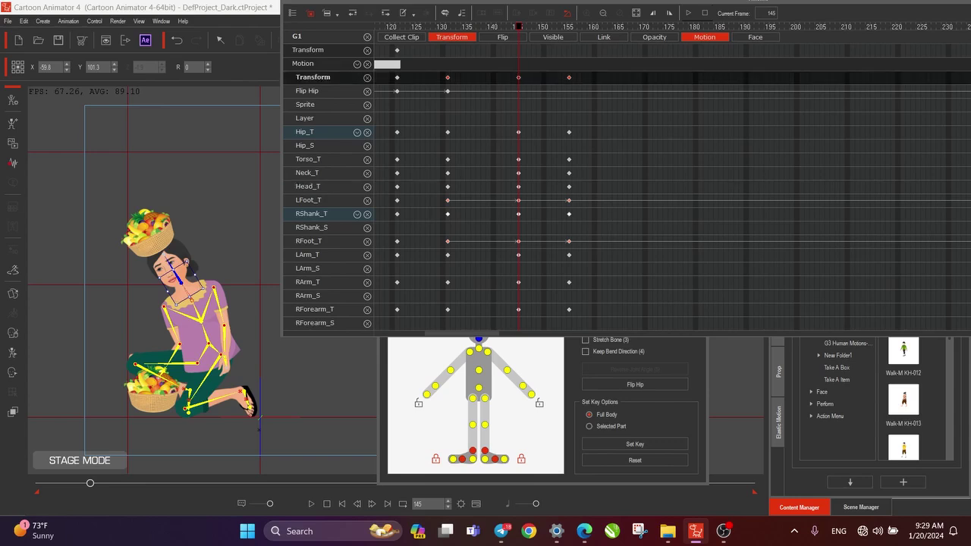
{"action": "right_click", "coordinate": [518, 77]}
{"action": "left_click", "coordinate": [531, 100]}
{"action": "key", "text": "space"}
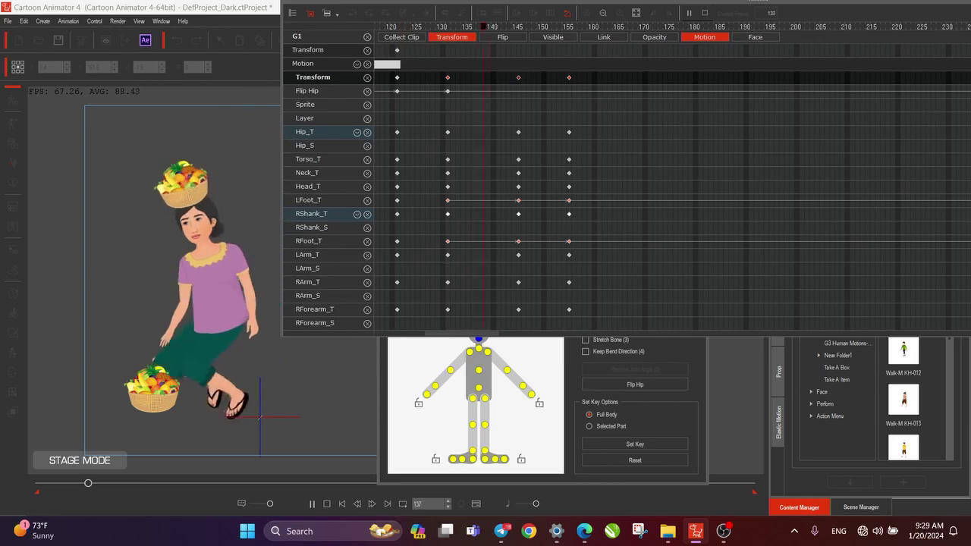
{"action": "key", "text": "space"}
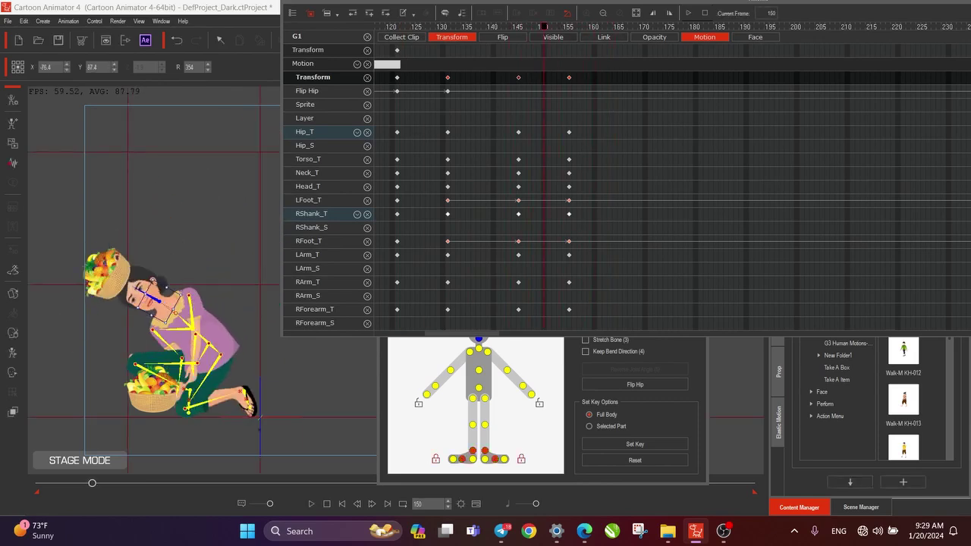
- Shift the woman's last pose keyframe to frame 165 to lengthen the bending motion
{"action": "left_click_drag", "start_coordinate": [569, 77], "coordinate": [610, 78]}
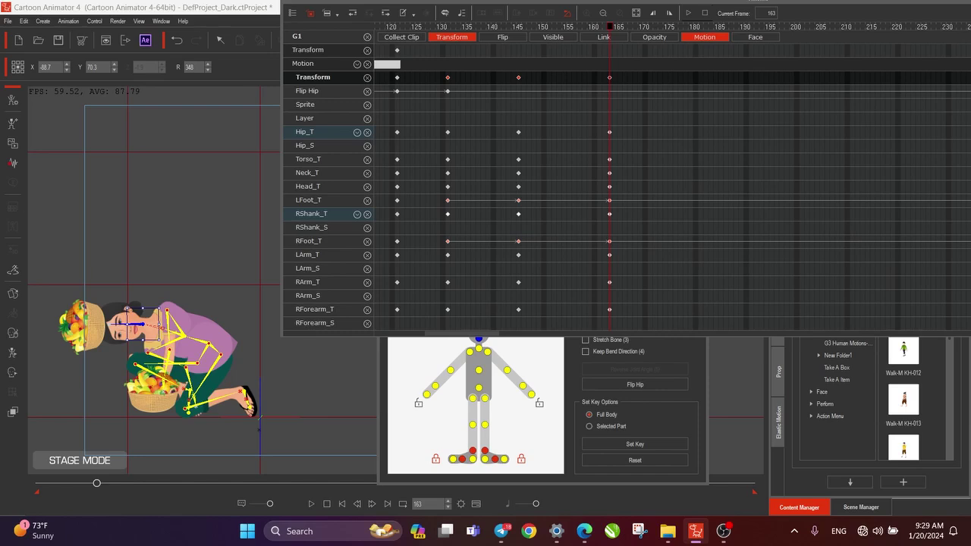
{"action": "key", "text": "Right"}
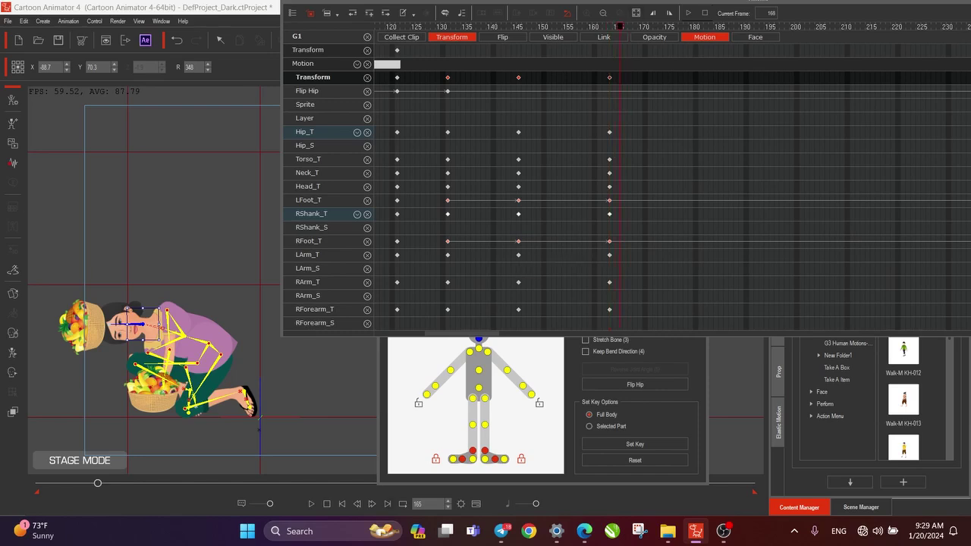
{"action": "left_click_drag", "start_coordinate": [610, 78], "coordinate": [620, 78]}
- Copy the kneeling pose keyframe at frame 145 and paste it at frame 154 to hold the pose
{"action": "left_click", "coordinate": [519, 27]}
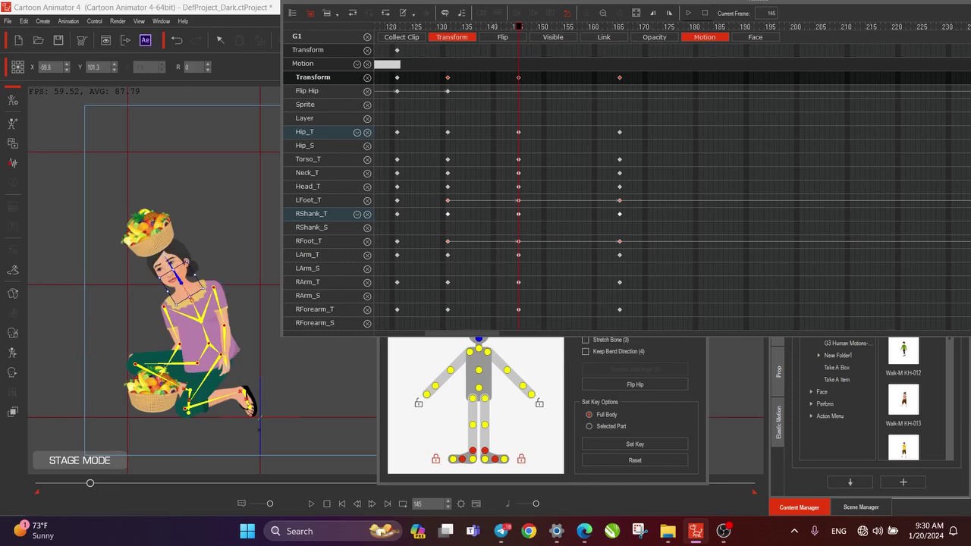
{"action": "right_click", "coordinate": [518, 77]}
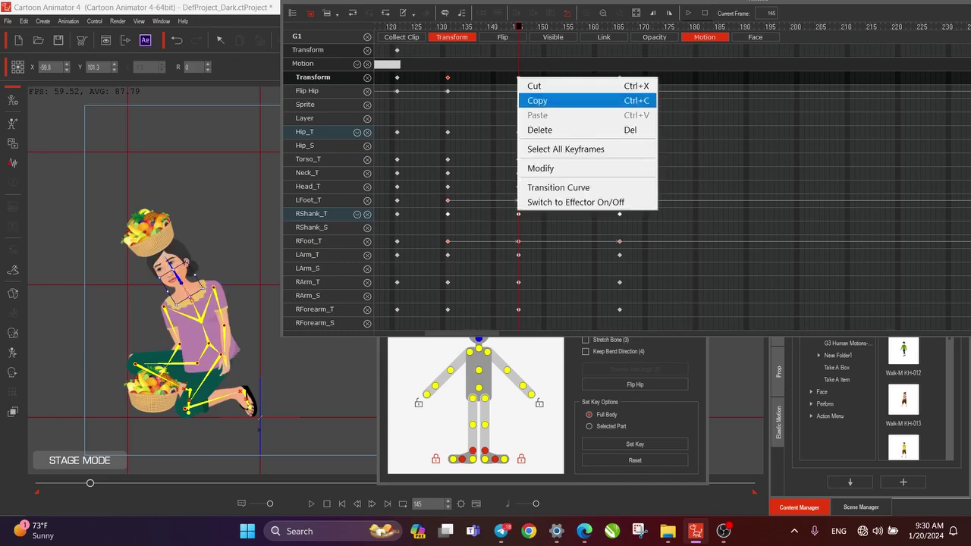
{"action": "left_click", "coordinate": [536, 99]}
{"action": "left_click", "coordinate": [564, 27]}
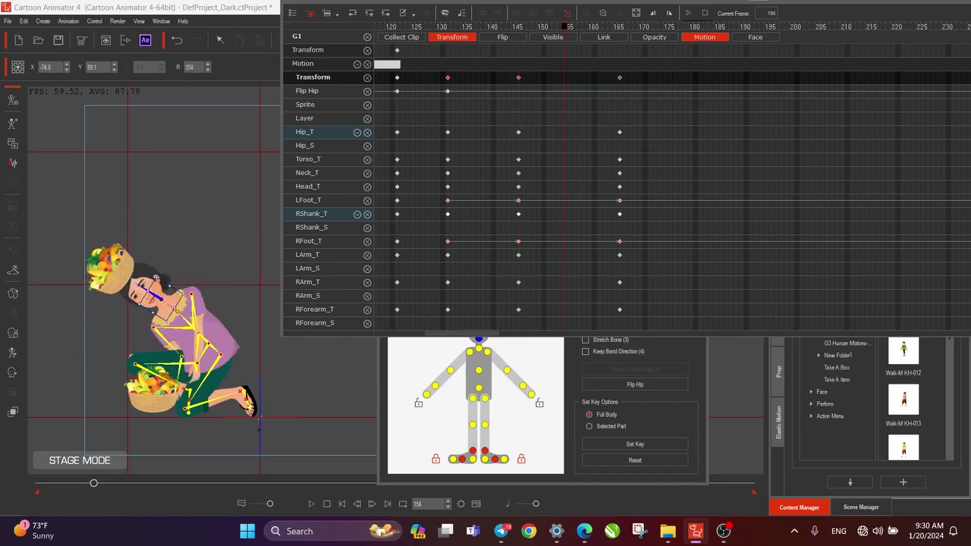
{"action": "right_click", "coordinate": [564, 77]}
{"action": "left_click", "coordinate": [586, 116]}
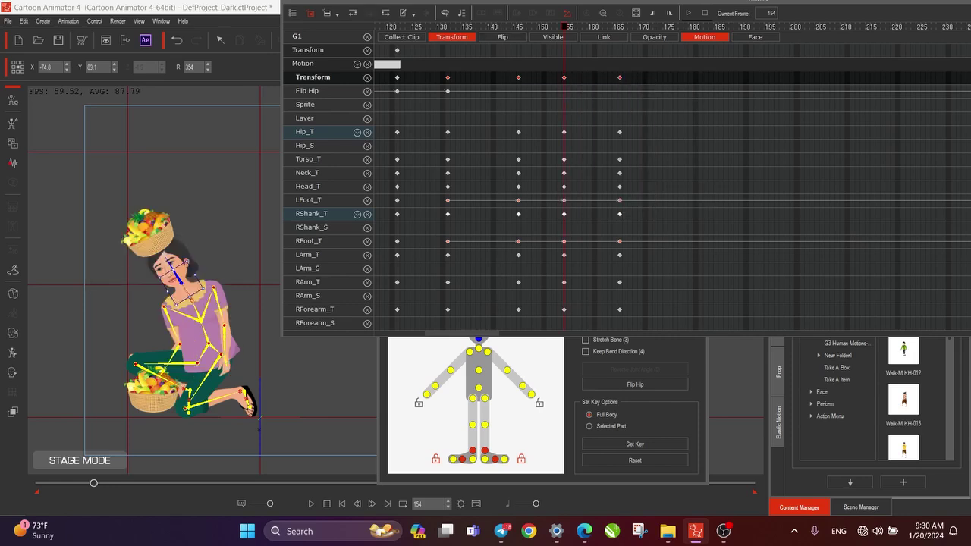
- Play back the motion from about frame 121 to check the held kneeling pose and the forward bend
{"action": "key", "text": "Left"}
{"action": "key", "text": "Left"}
{"action": "key", "text": "Left"}
{"action": "key", "text": "Left"}
{"action": "key", "text": "Left"}
{"action": "key", "text": "Left"}
{"action": "key", "text": "Left"}
{"action": "key", "text": "Left"}
{"action": "key", "text": "Left"}
{"action": "key", "text": "Left"}
{"action": "left_click", "coordinate": [398, 27]}
{"action": "key", "text": "space"}
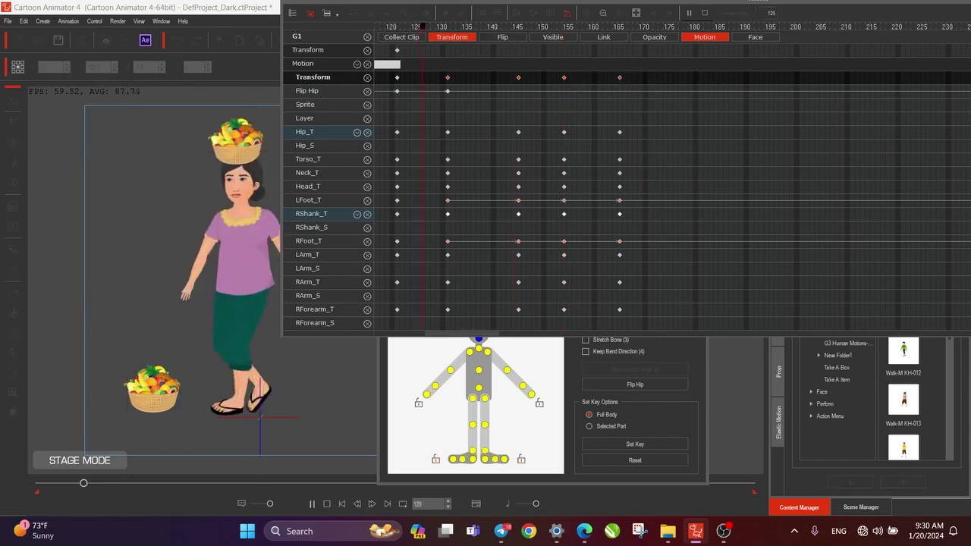
{"action": "key", "text": "space"}
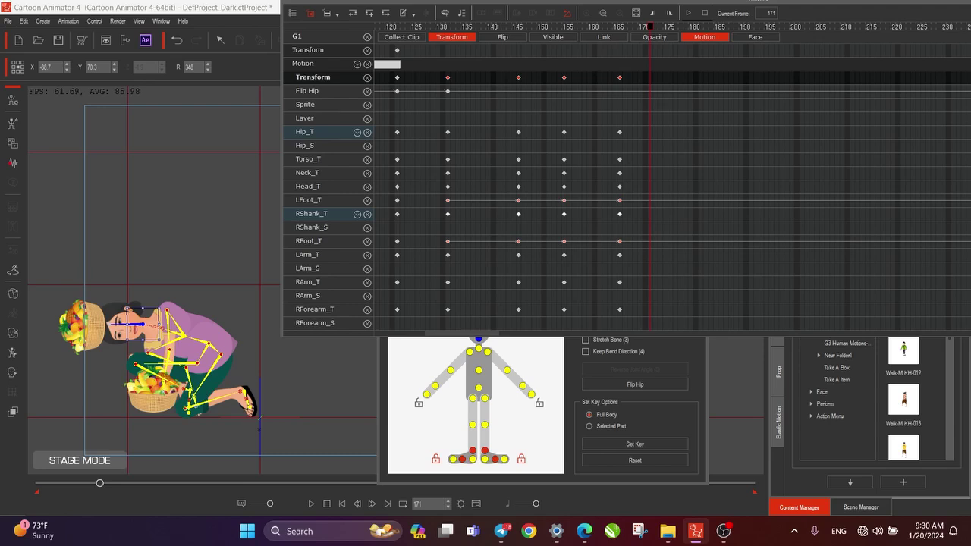
- Shift the final bent-pose keyframe to about frame 172 and replay the slower bend
{"action": "key", "text": "Right"}
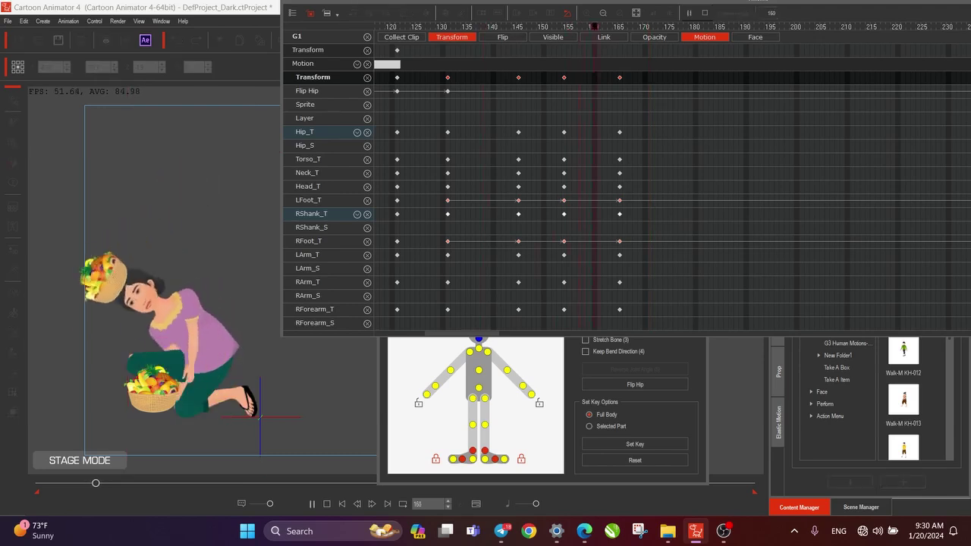
{"action": "left_click_drag", "start_coordinate": [620, 78], "coordinate": [655, 77]}
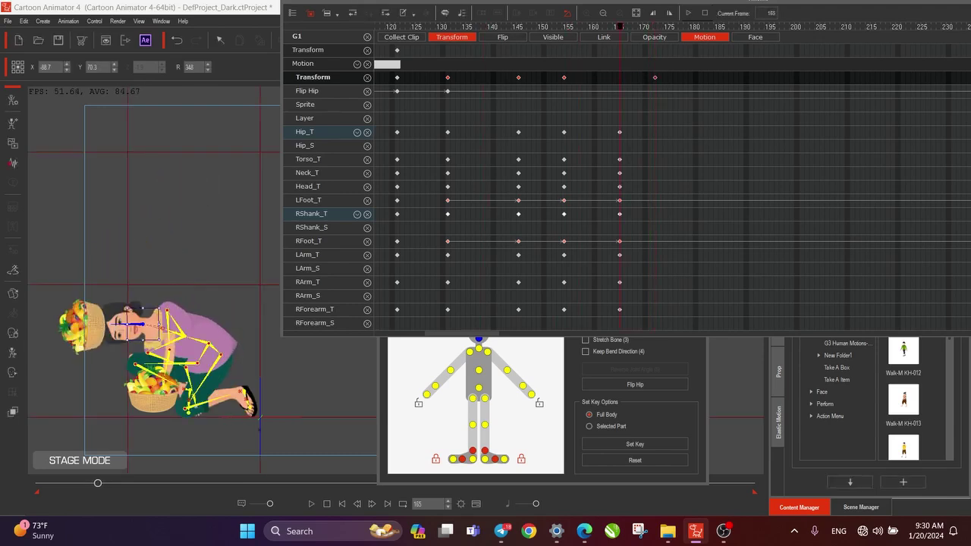
{"action": "key", "text": "space"}
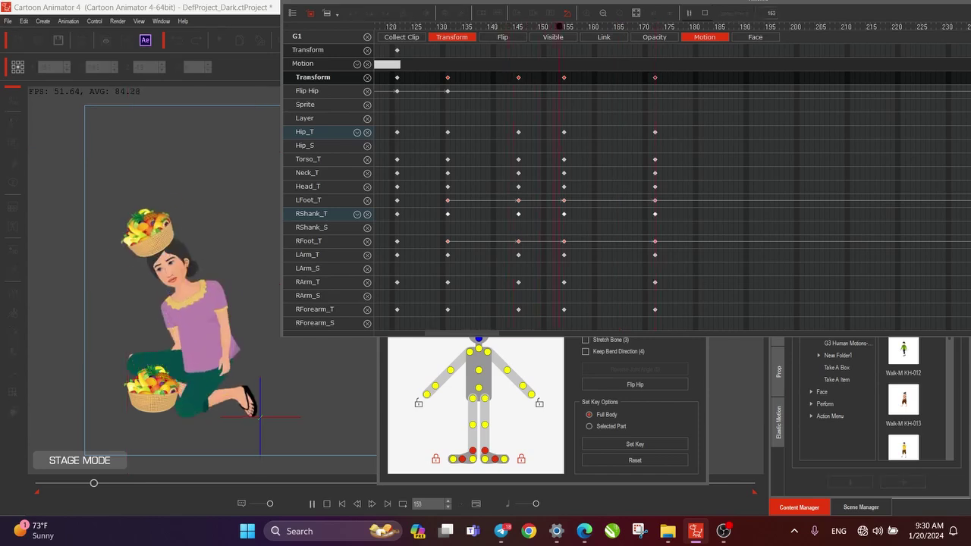
{"action": "key", "text": "space"}
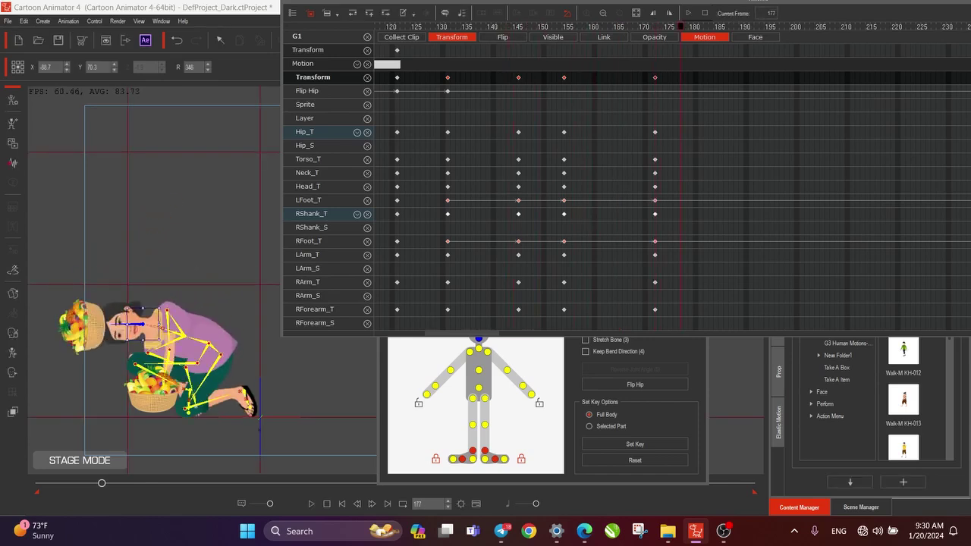
- Set the final bent-pose keyframe at frame 169 and replay the bending motion
{"action": "key", "text": "Left"}
{"action": "key", "text": "Left"}
{"action": "key", "text": "Left"}
{"action": "key", "text": "Left"}
{"action": "key", "text": "Left"}
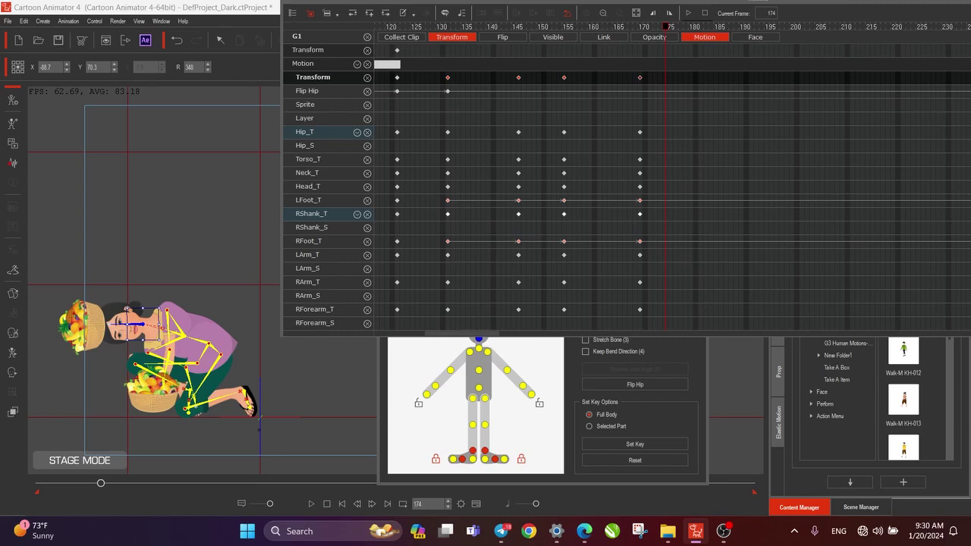
{"action": "key", "text": "space"}
{"action": "left_click_drag", "start_coordinate": [667, 27], "coordinate": [640, 26]}
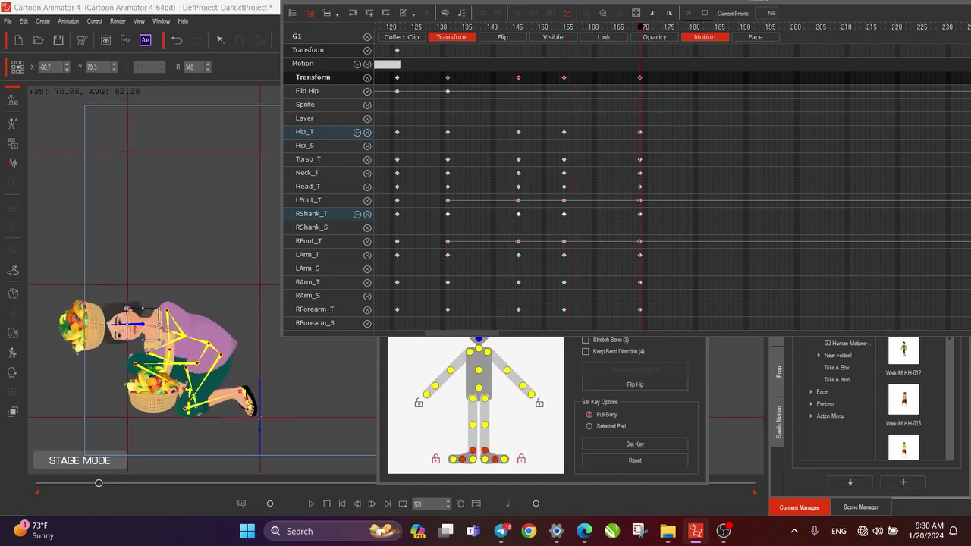
{"action": "key", "text": "space"}
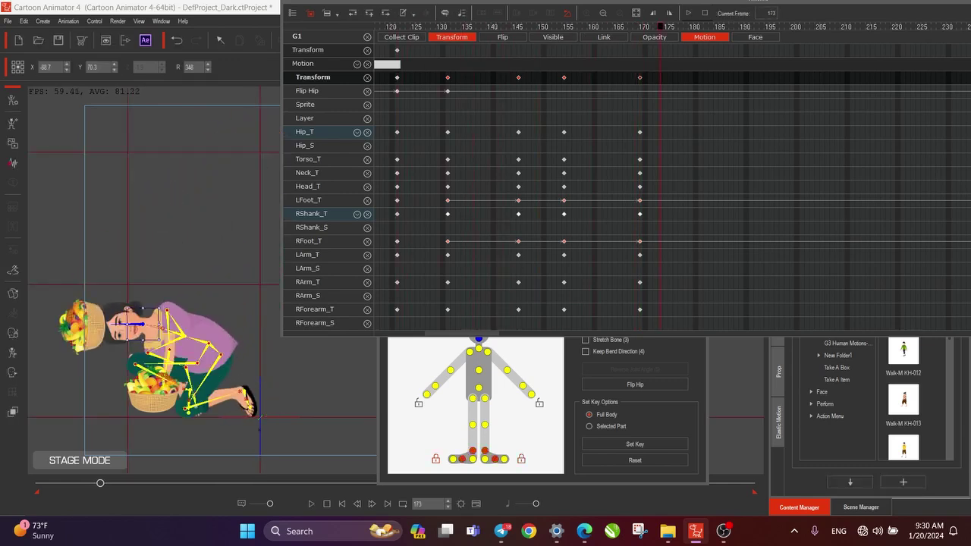
- Go to the final pose keyframe at frame 169 and close the 2D Motion Key Editor
{"action": "left_click_drag", "start_coordinate": [661, 27], "coordinate": [636, 26]}
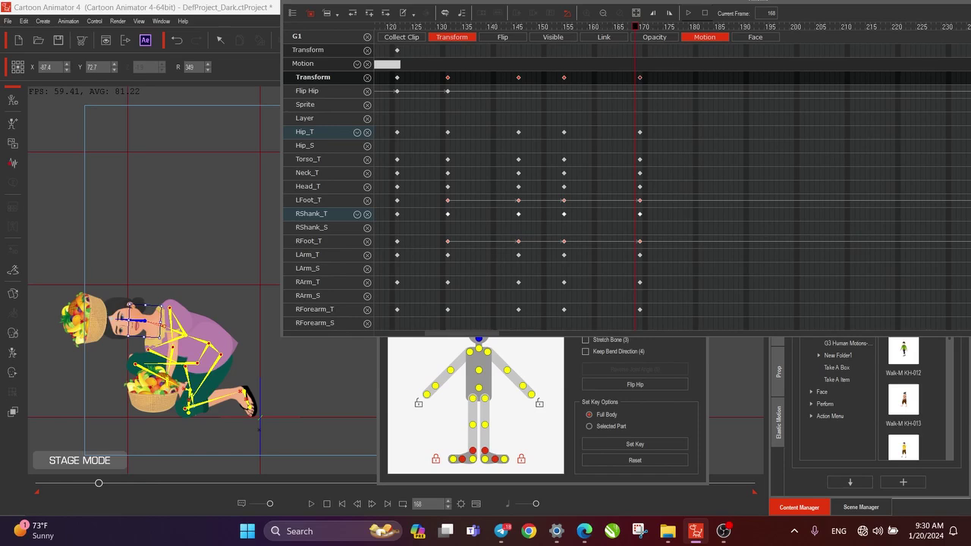
{"action": "key", "text": "Right"}
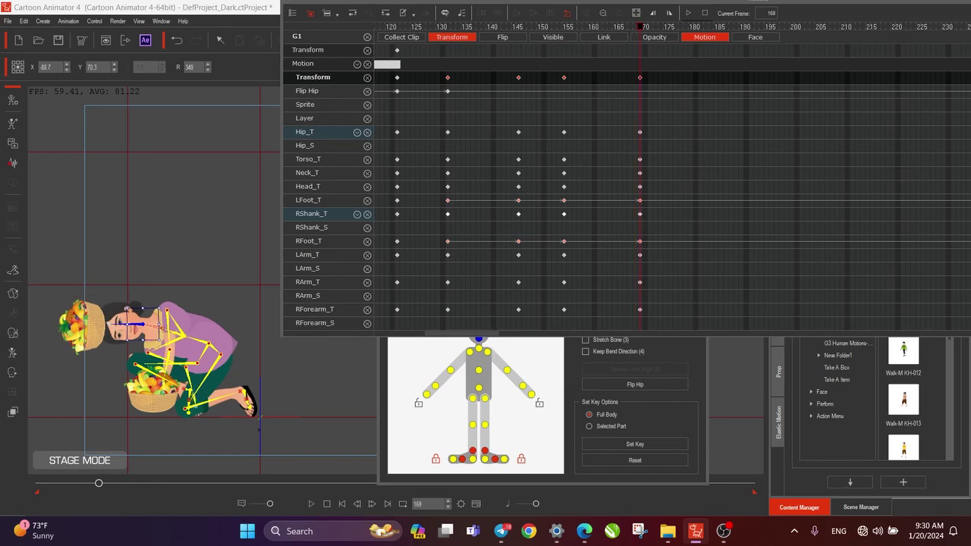
{"action": "key", "text": "Right"}
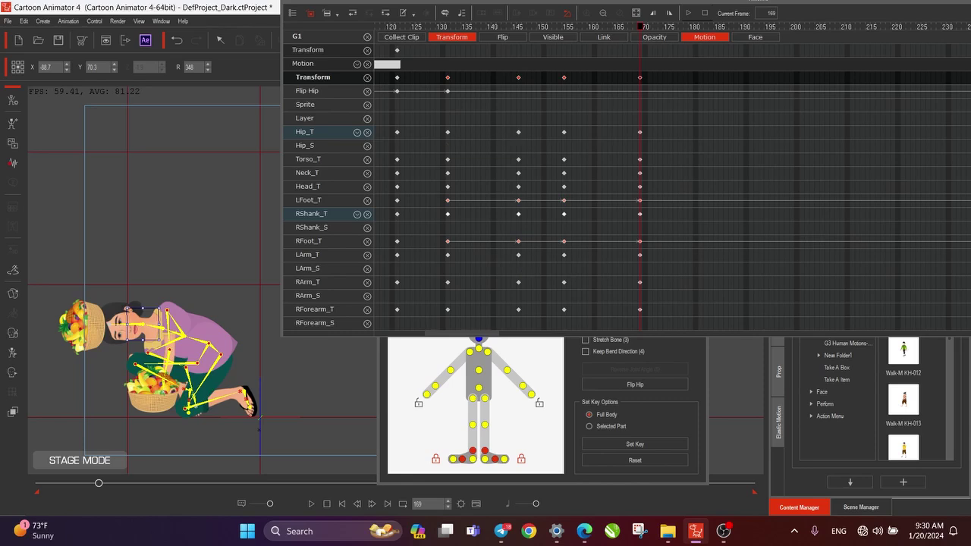
{"action": "left_click", "coordinate": [569, 394]}
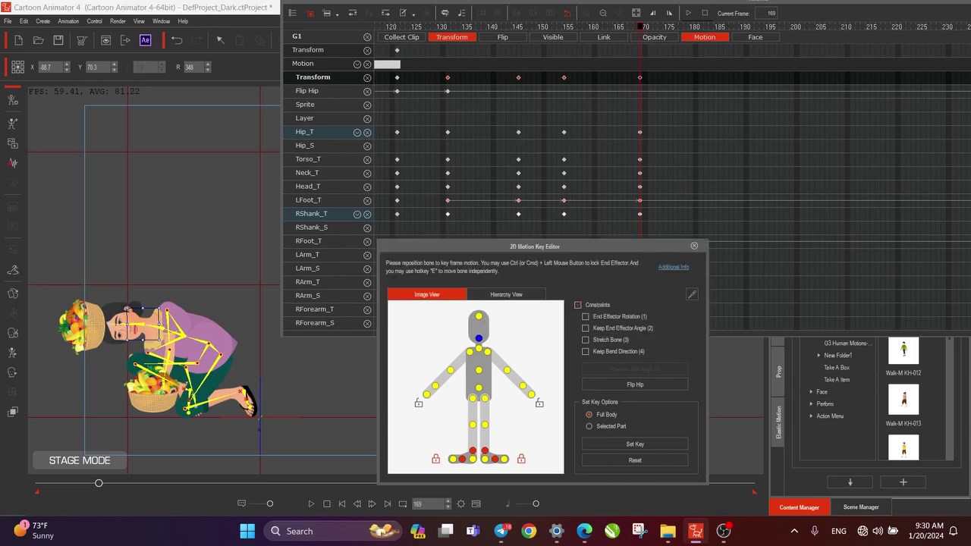
{"action": "left_click", "coordinate": [695, 246]}
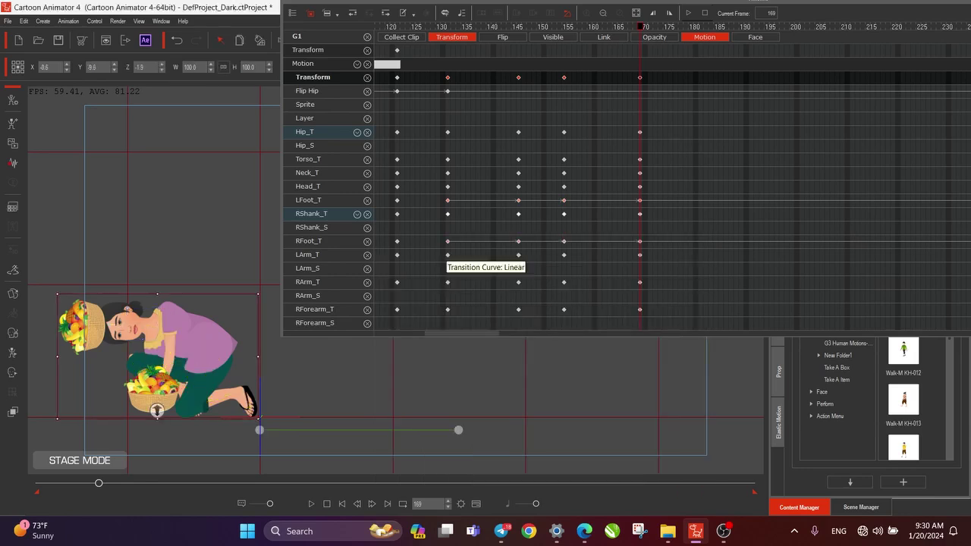
- Select the fruit basket on the woman's head and move the timeline window aside
{"action": "left_click", "coordinate": [103, 320]}
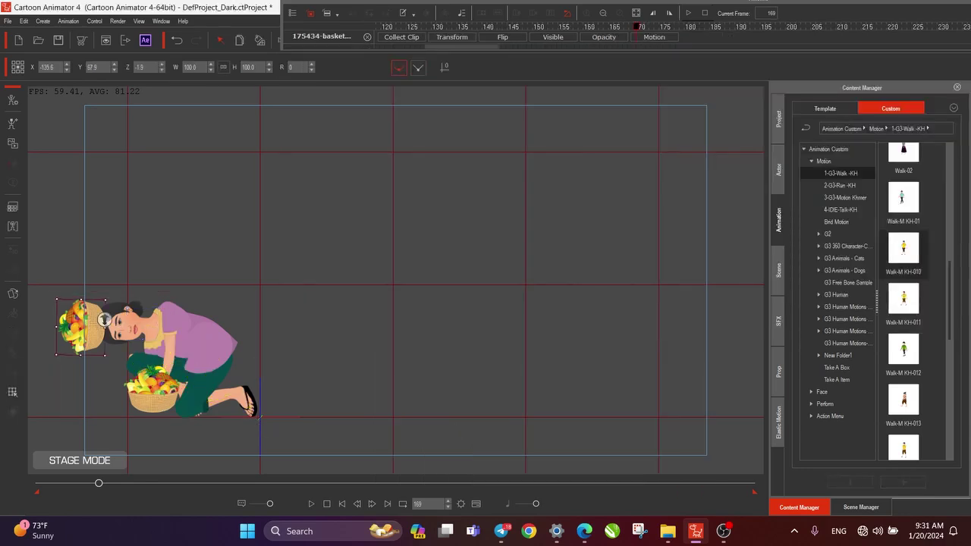
{"action": "left_click_drag", "start_coordinate": [532, 2], "coordinate": [320, 18]}
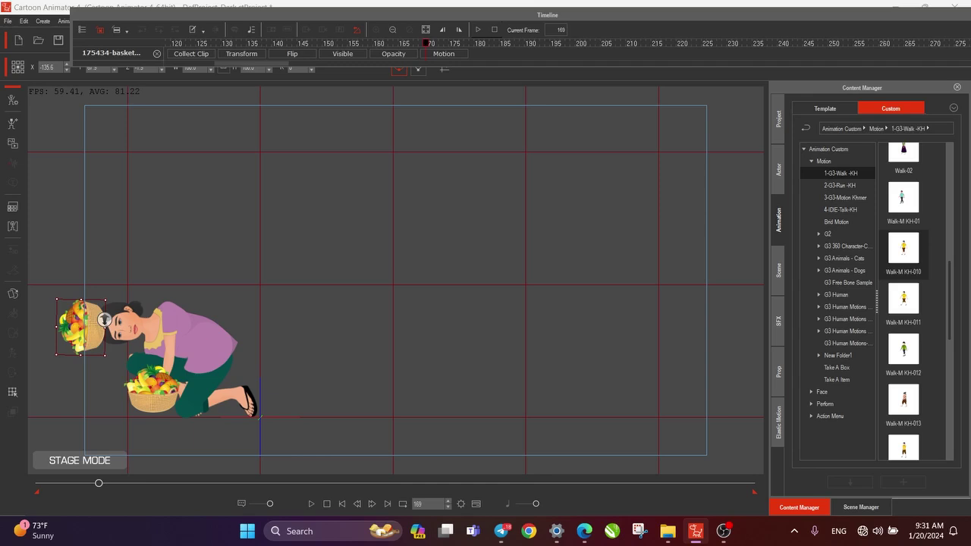
- Nudge the ground fruit basket down to X -82.0, Y 19.3 and remove its object animation
{"action": "left_click", "coordinate": [151, 403]}
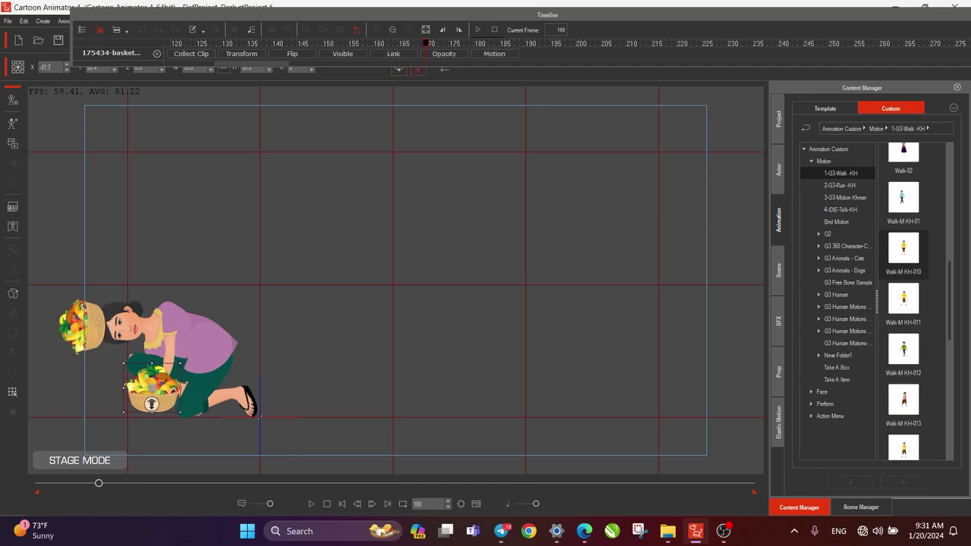
{"action": "left_click_drag", "start_coordinate": [151, 403], "coordinate": [151, 407]}
{"action": "right_click", "coordinate": [158, 389]}
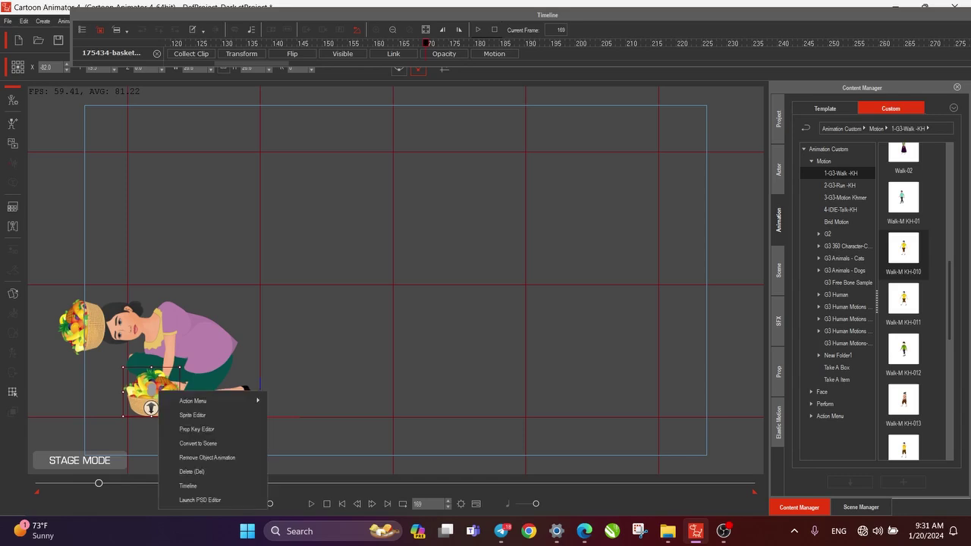
{"action": "left_click", "coordinate": [207, 456]}
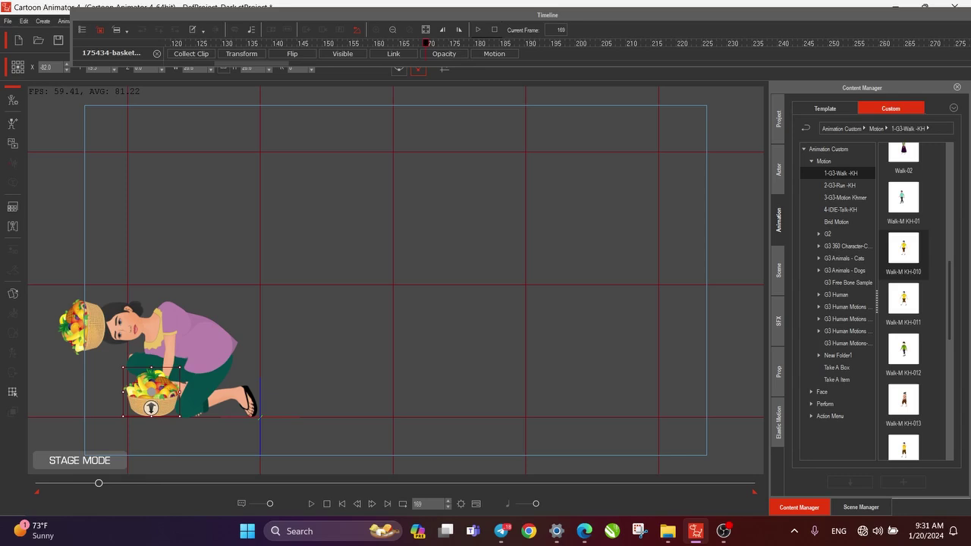
- Show the Transform track of the basket on the woman's head and add a transform key at frame 168
{"action": "left_click", "coordinate": [105, 320]}
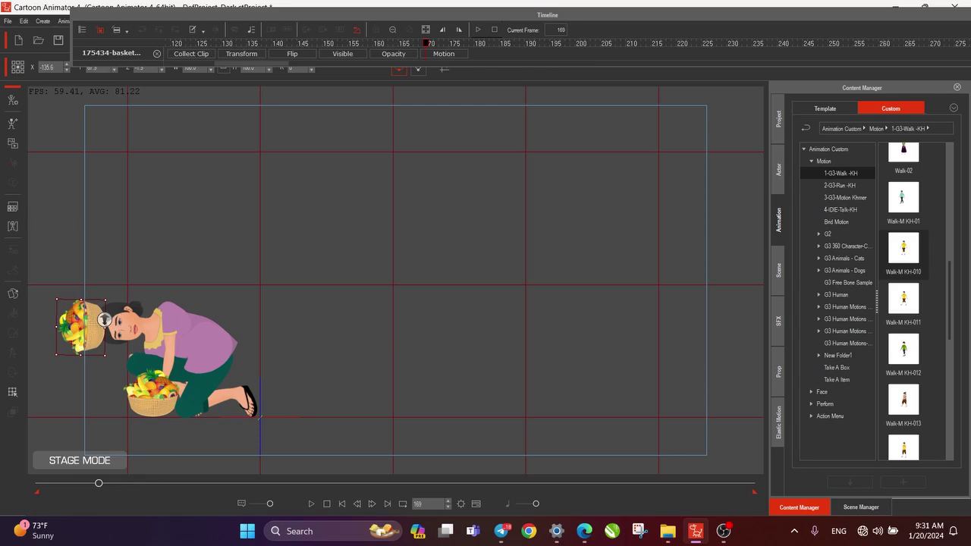
{"action": "left_click_drag", "start_coordinate": [105, 320], "coordinate": [288, 282]}
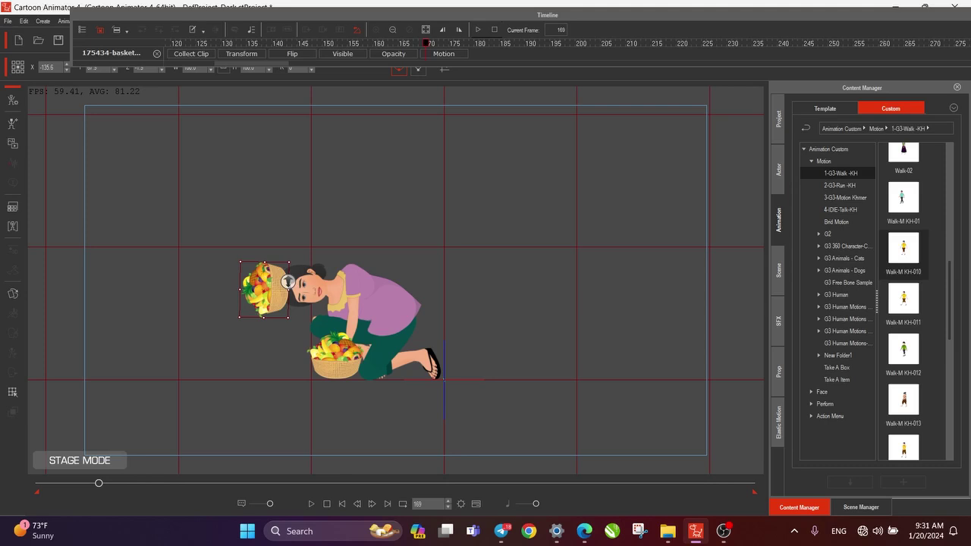
{"action": "left_click", "coordinate": [250, 236]}
{"action": "left_click", "coordinate": [380, 303]}
{"action": "left_click", "coordinate": [265, 290]}
{"action": "left_click", "coordinate": [250, 235]}
{"action": "left_click", "coordinate": [266, 290]}
{"action": "mouse_move", "coordinate": [426, 44]}
{"action": "left_mouse_down"}
{"action": "mouse_move", "coordinate": [177, 43]}
{"action": "mouse_move", "coordinate": [477, 43]}
{"action": "mouse_move", "coordinate": [416, 44]}
{"action": "mouse_move", "coordinate": [441, 44]}
{"action": "mouse_move", "coordinate": [416, 43]}
{"action": "mouse_move", "coordinate": [426, 44]}
{"action": "left_mouse_up"}
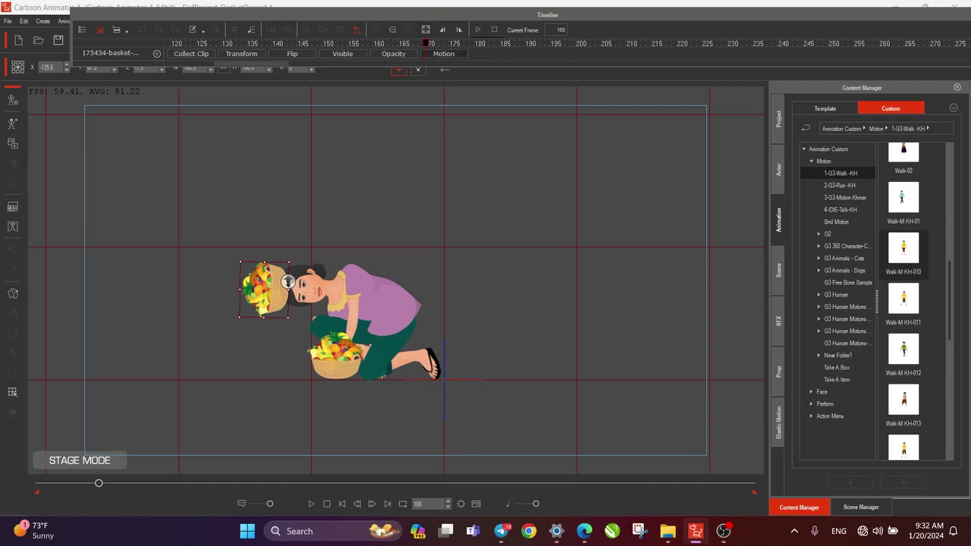
{"action": "left_click", "coordinate": [241, 54]}
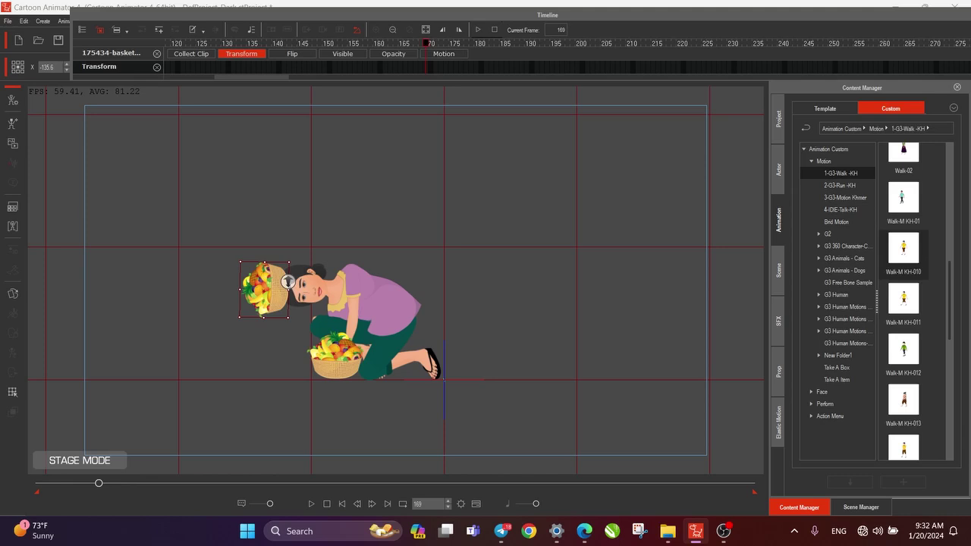
{"action": "key", "text": "Left"}
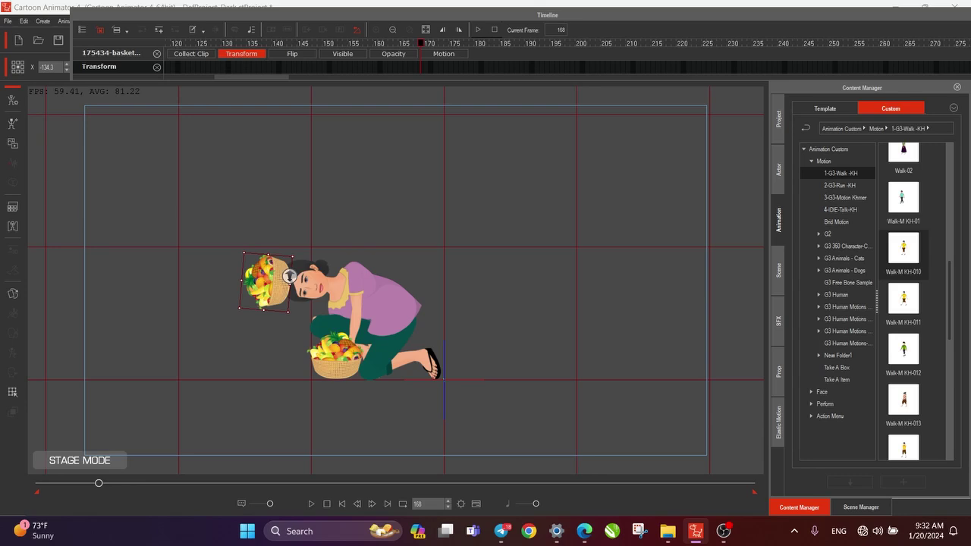
{"action": "left_click", "coordinate": [159, 30]}
- At frame 169, move the head basket onto the ground basket and align it upright at X -82.4, Y 19.5, rotation 89
{"action": "key", "text": "Right"}
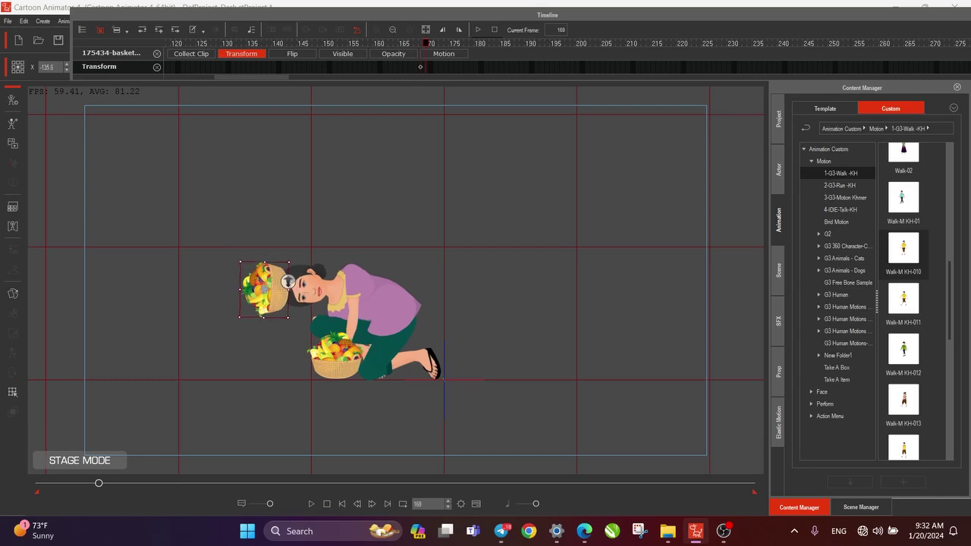
{"action": "left_click_drag", "start_coordinate": [290, 276], "coordinate": [336, 368]}
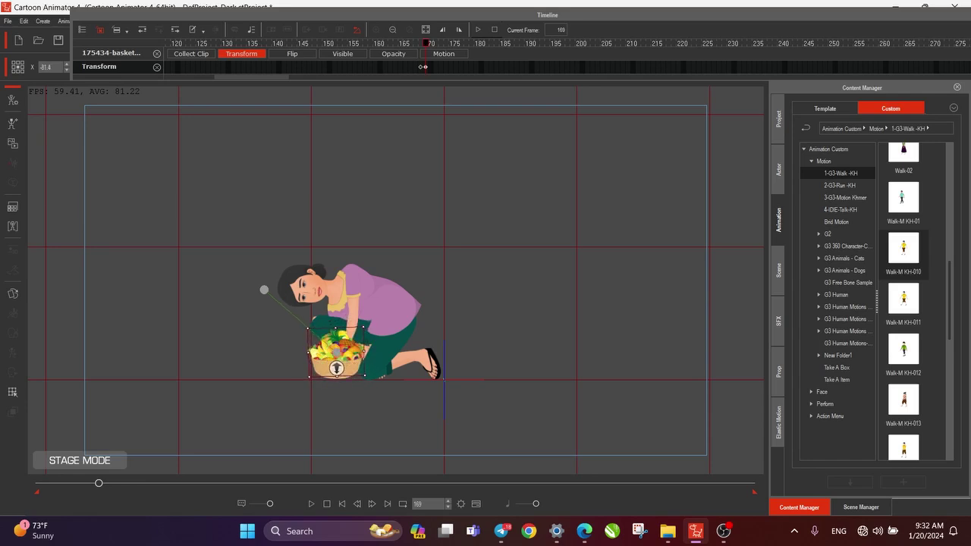
{"action": "left_click_drag", "start_coordinate": [531, 15], "coordinate": [507, 78]}
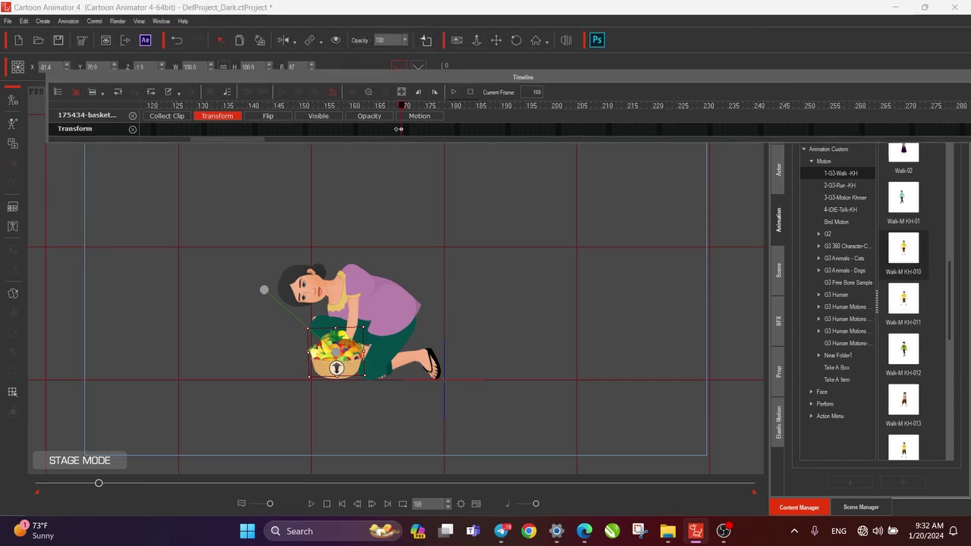
{"action": "left_click", "coordinate": [477, 40]}
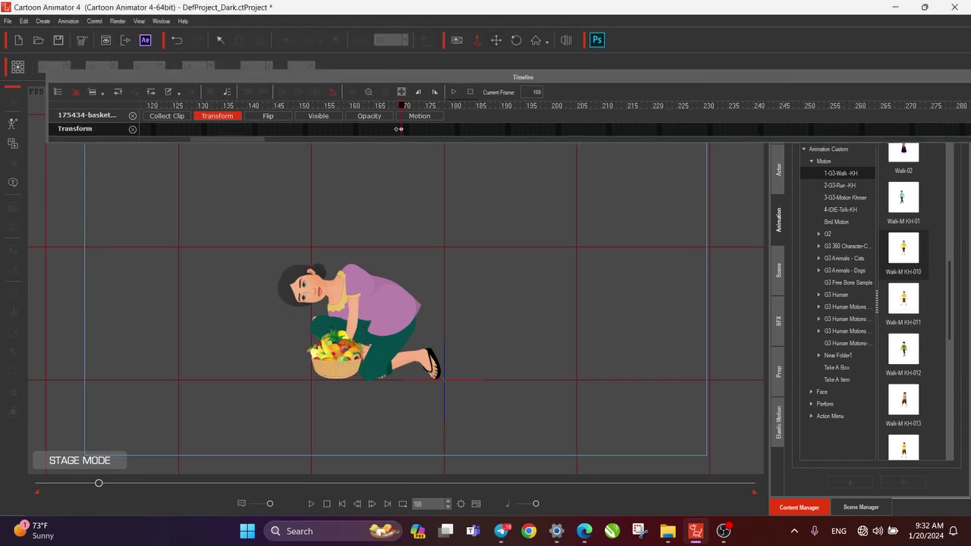
{"action": "scroll", "coordinate": [396, 304], "scroll_direction": "up", "scroll_amount": 10}
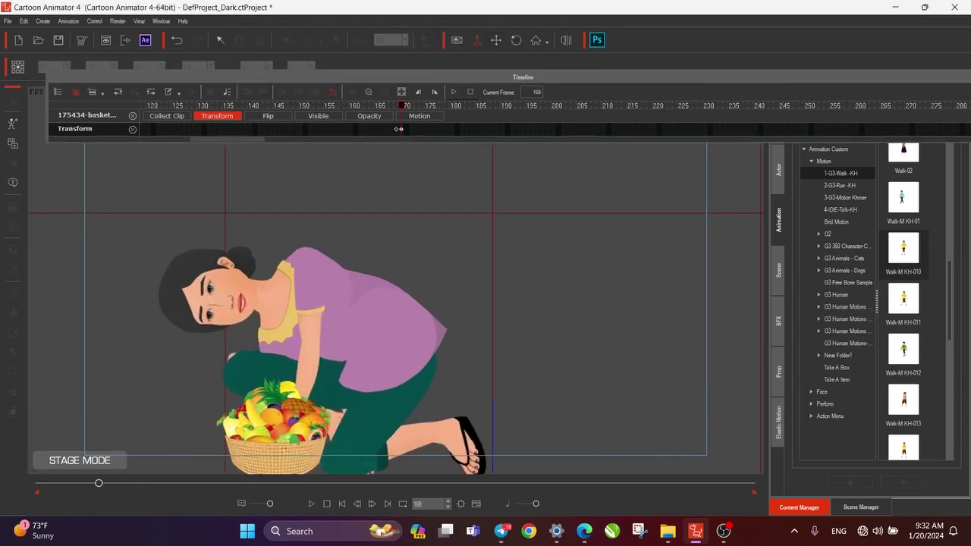
{"action": "left_click_drag", "start_coordinate": [342, 364], "coordinate": [455, 244]}
{"action": "scroll", "coordinate": [396, 281], "scroll_direction": "up", "scroll_amount": 2}
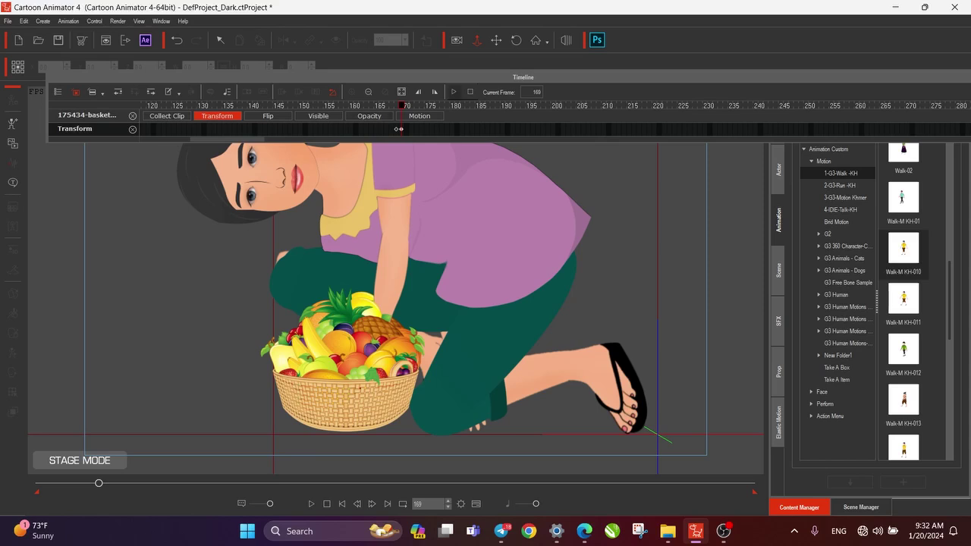
{"action": "left_click", "coordinate": [221, 40]}
{"action": "left_click", "coordinate": [345, 415]}
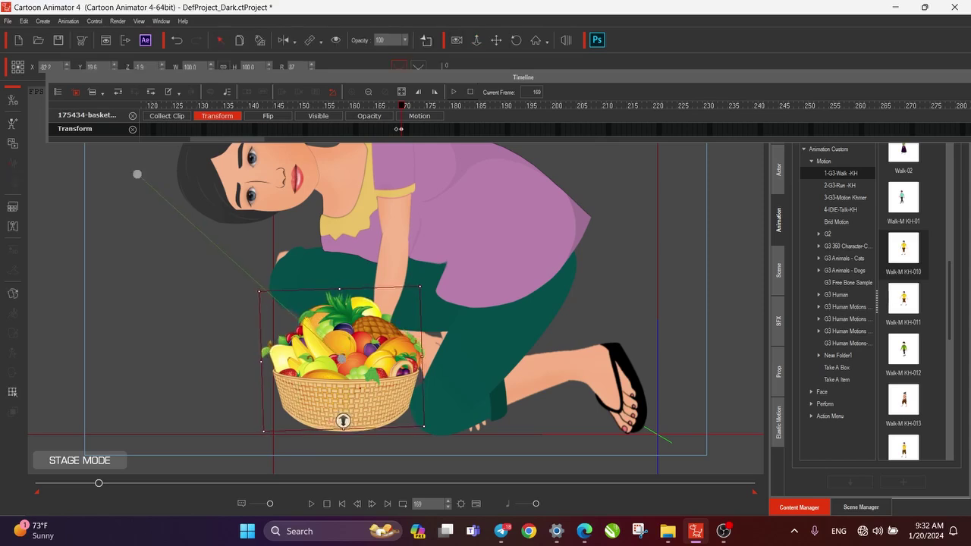
{"action": "left_click_drag", "start_coordinate": [343, 420], "coordinate": [341, 420]}
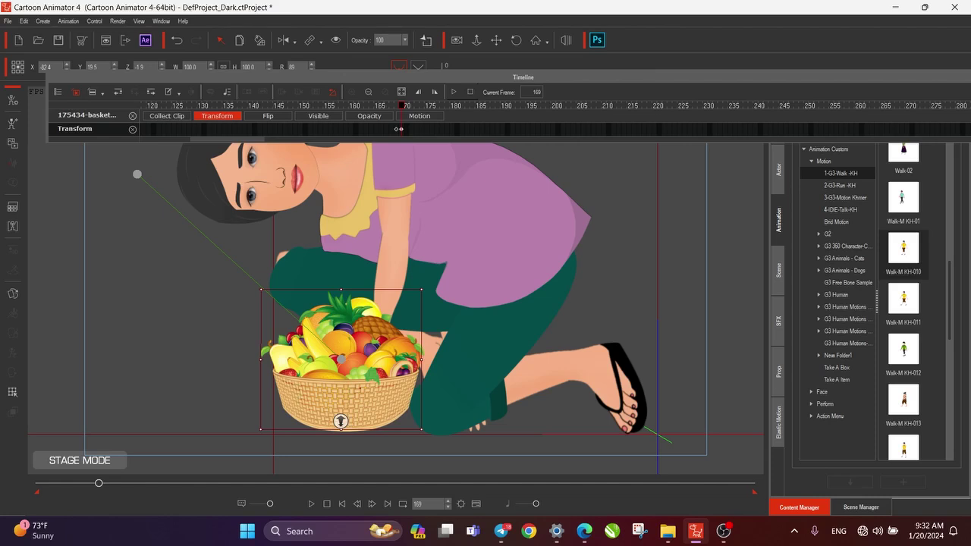
- Hide the original ground basket at frame 169 and step through the preceding frames to check the basket switch
{"action": "left_click", "coordinate": [341, 391]}
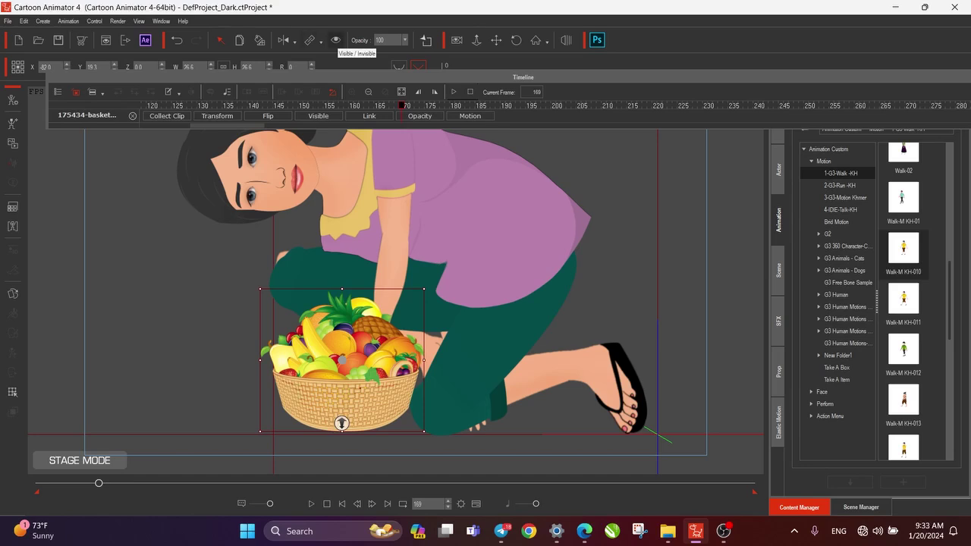
{"action": "left_click", "coordinate": [336, 40]}
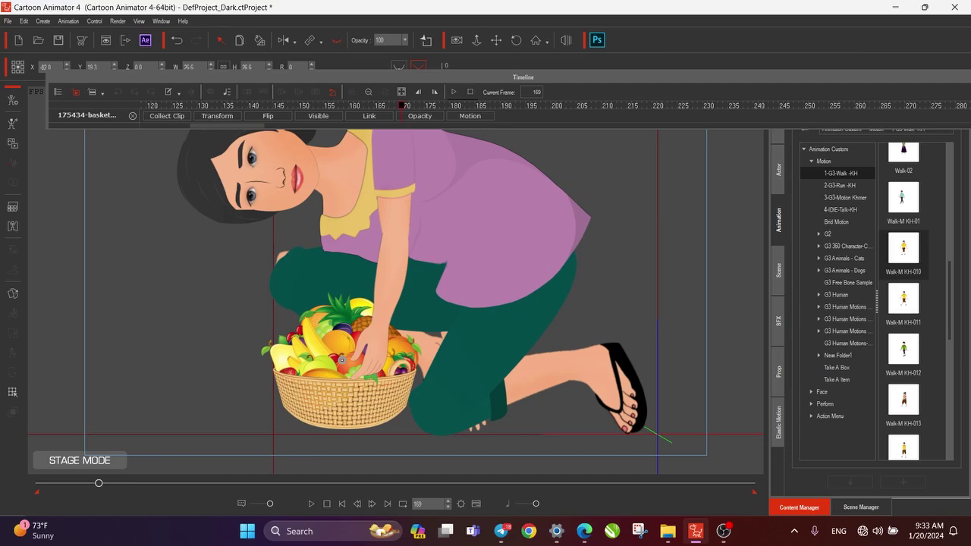
{"action": "left_click_drag", "start_coordinate": [402, 105], "coordinate": [366, 106]}
{"action": "key", "text": "Right"}
{"action": "key", "text": "Right"}
{"action": "key", "text": "Right"}
{"action": "key", "text": "Right"}
{"action": "key", "text": "Right"}
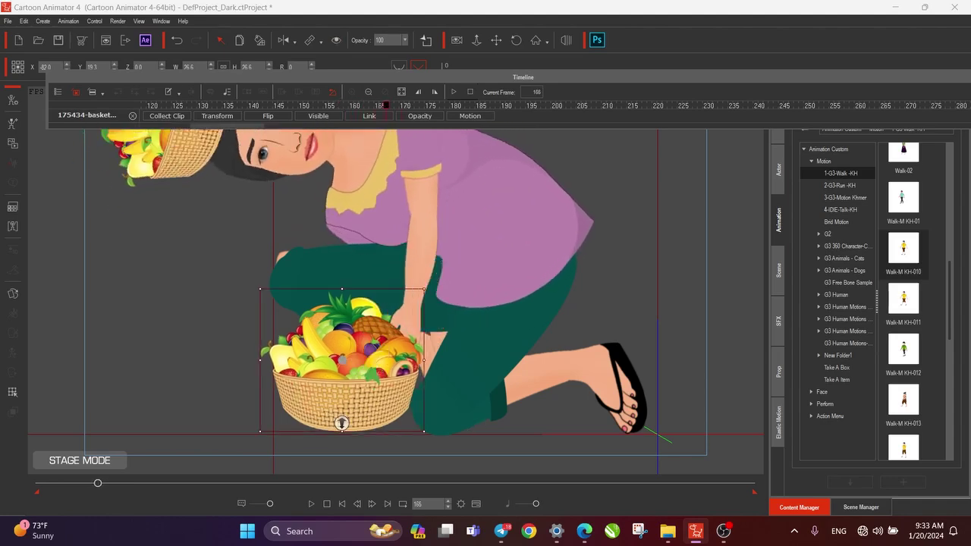
{"action": "key", "text": "Right"}
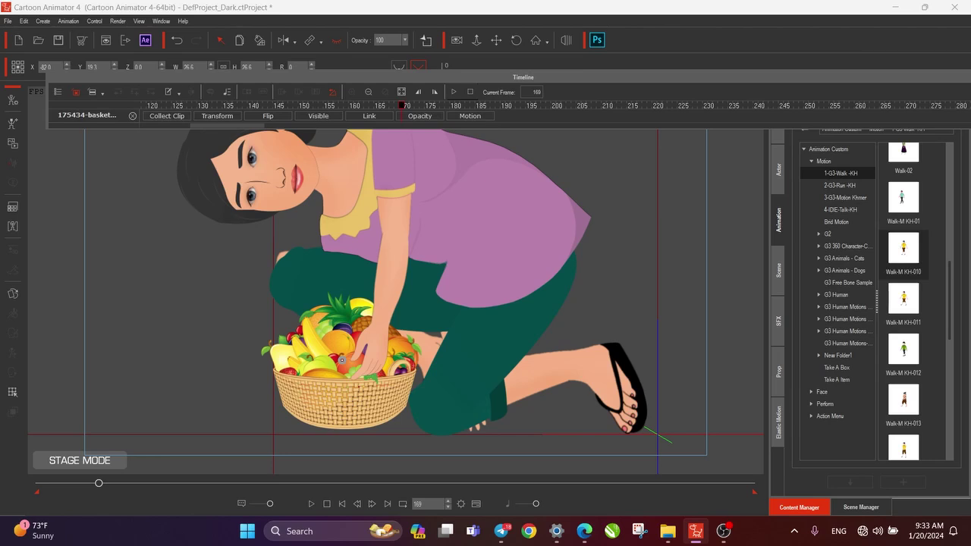
- Select the placed basket and examine its transition from head to ground across frames 146, 168 and 169
{"action": "left_click", "coordinate": [341, 359]}
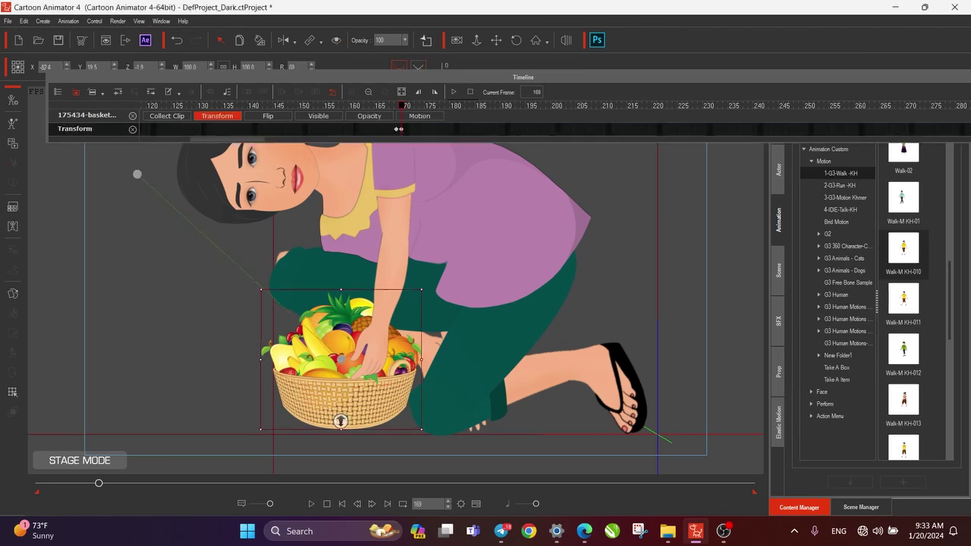
{"action": "key", "text": "Escape"}
{"action": "scroll", "coordinate": [499, 342], "scroll_direction": "down", "scroll_amount": 5}
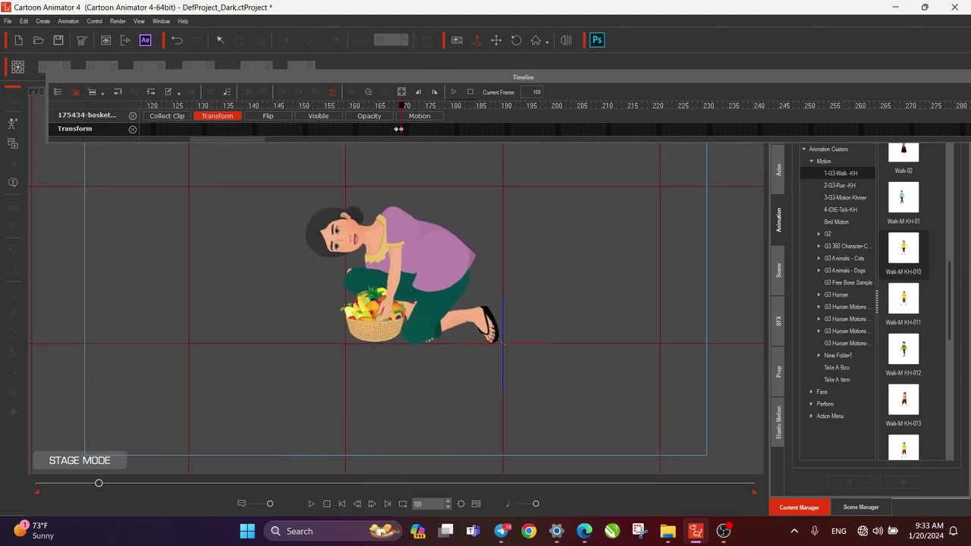
{"action": "left_click_drag", "start_coordinate": [401, 105], "coordinate": [285, 105]}
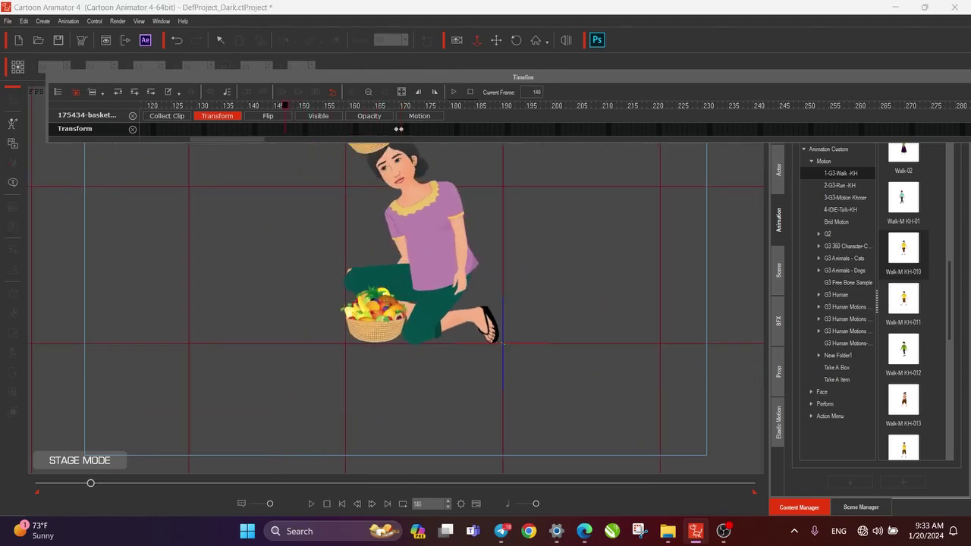
{"action": "left_click_drag", "start_coordinate": [138, 78], "coordinate": [112, 29]}
{"action": "left_click_drag", "start_coordinate": [501, 343], "coordinate": [484, 429]}
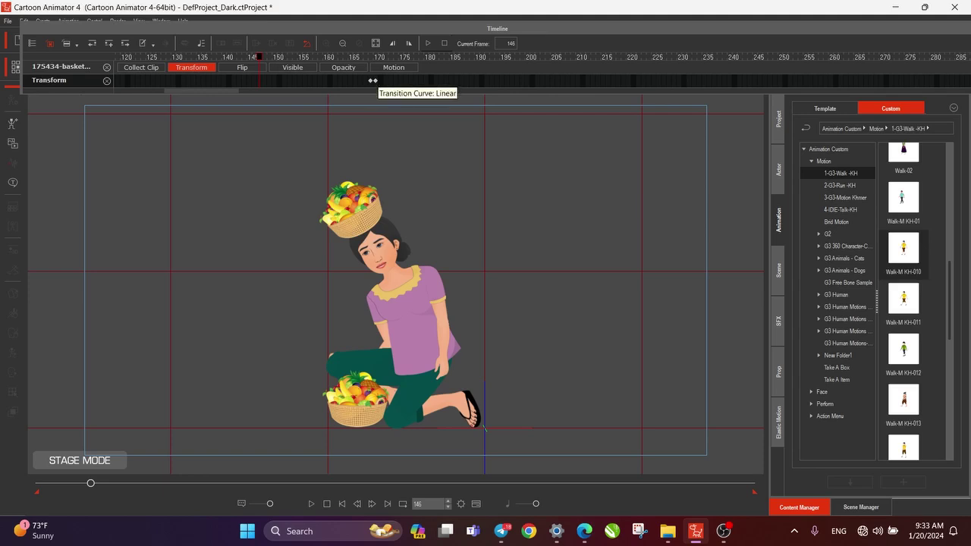
{"action": "left_click", "coordinate": [373, 80]}
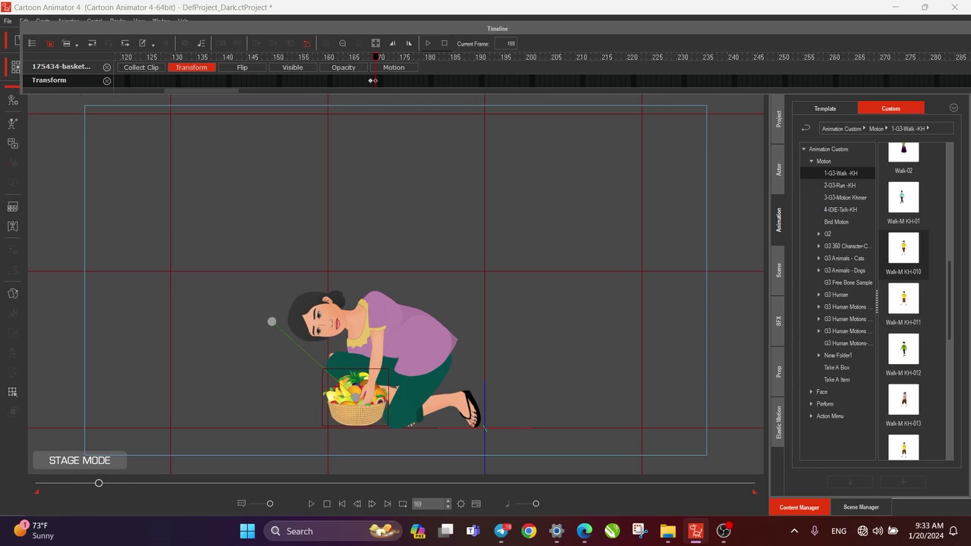
{"action": "key", "text": "Left"}
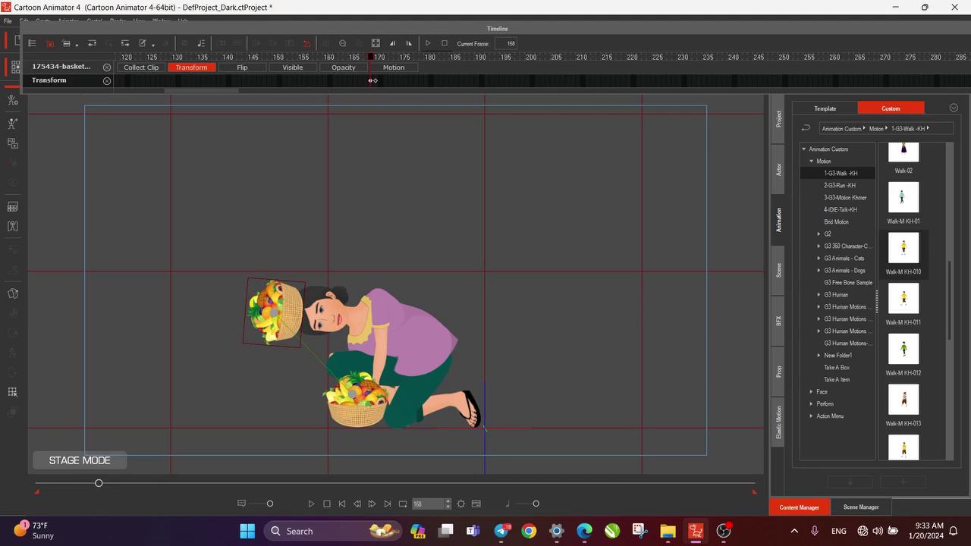
{"action": "left_click_drag", "start_coordinate": [370, 57], "coordinate": [376, 57]}
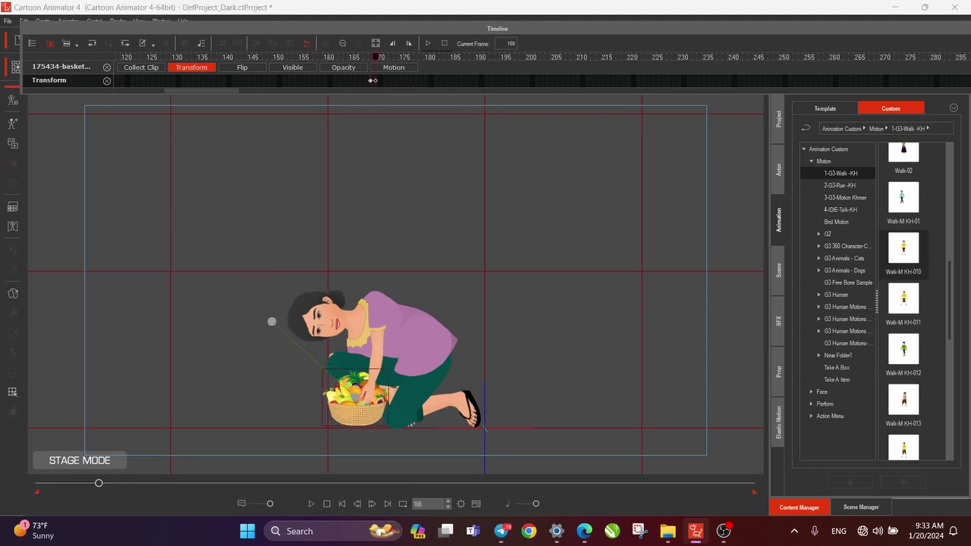
{"action": "key", "text": "ctrl+Right"}
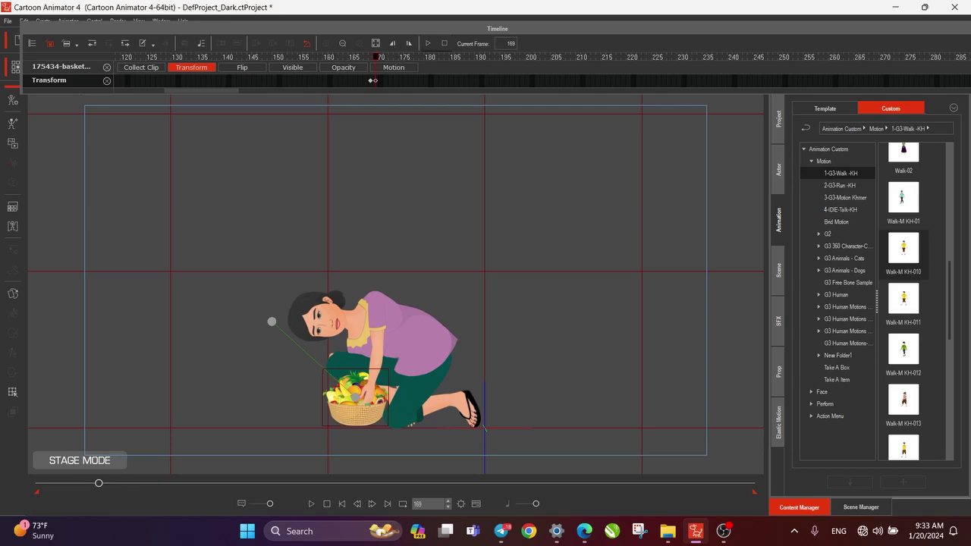
- Toggle the placed basket's visibility off and back on at frame 169
{"action": "left_click_drag", "start_coordinate": [428, 29], "coordinate": [396, 102]}
{"action": "left_click", "coordinate": [220, 40]}
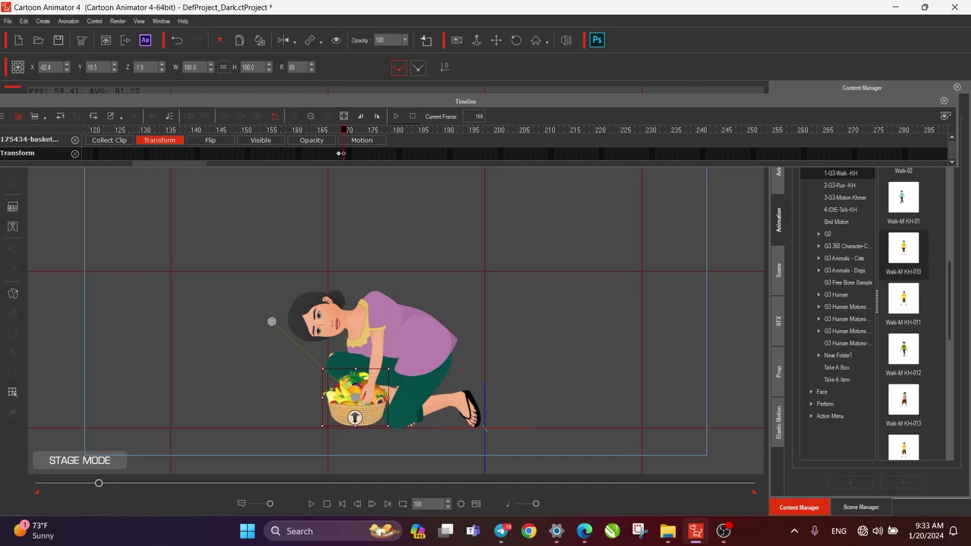
{"action": "left_click", "coordinate": [336, 41]}
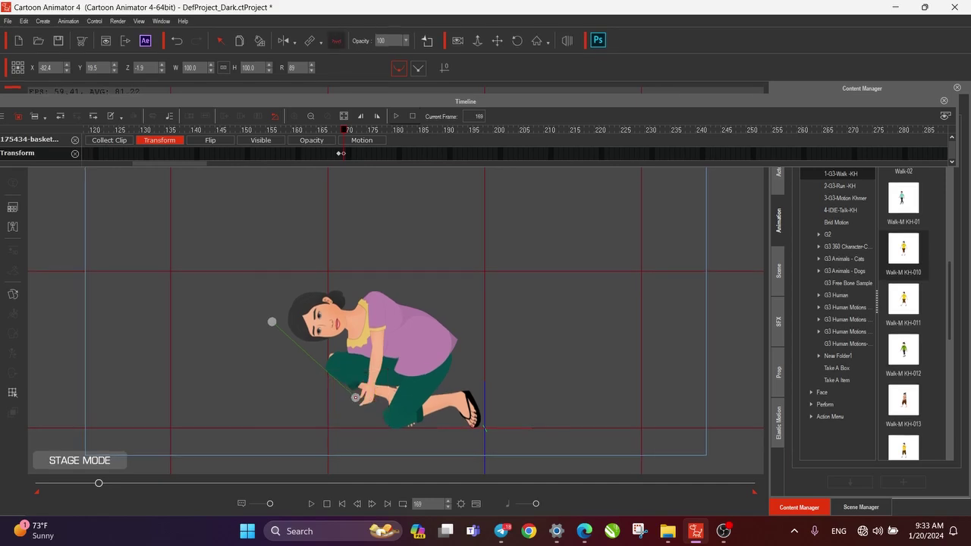
{"action": "left_click", "coordinate": [336, 41]}
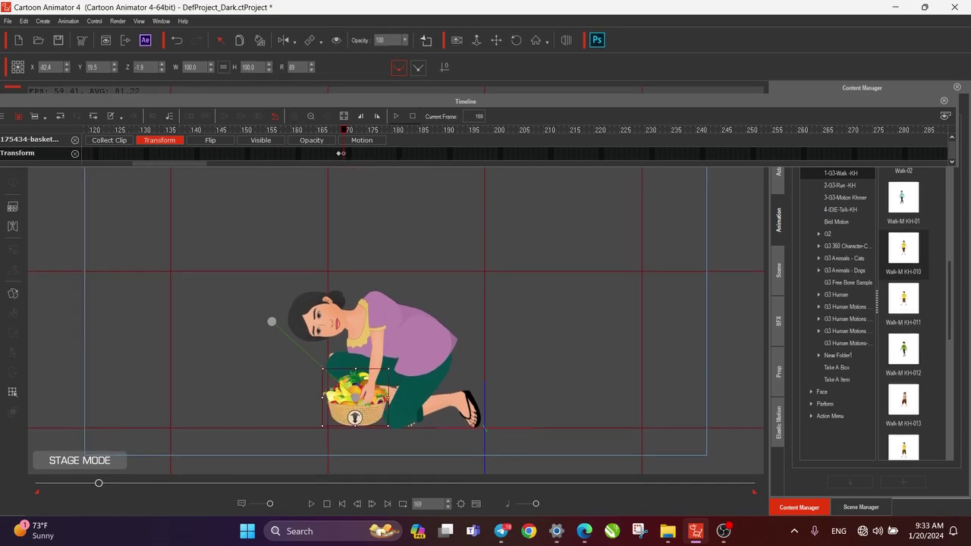
- Go to frame 1 and hide the fruit basket on the woman's head
{"action": "left_click_drag", "start_coordinate": [99, 484], "coordinate": [39, 484]}
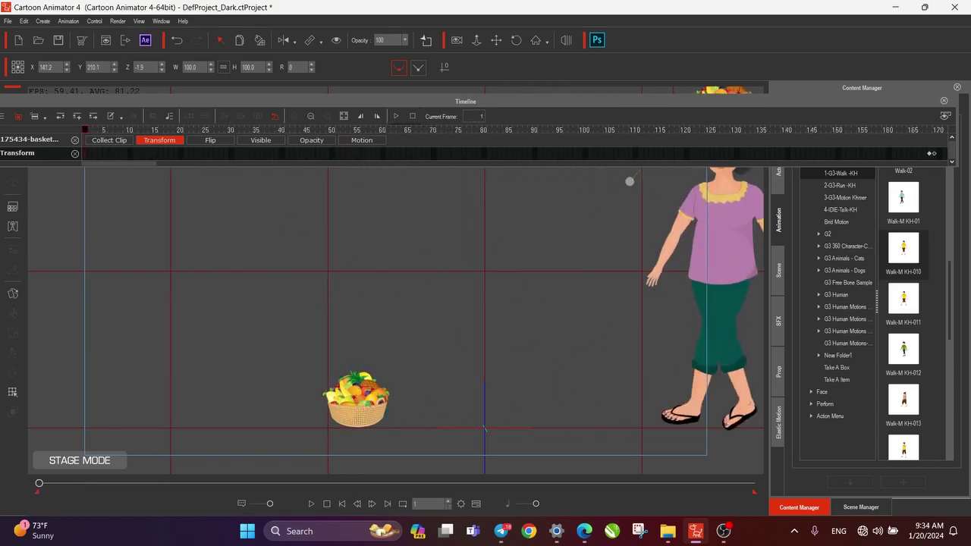
{"action": "left_click", "coordinate": [337, 40]}
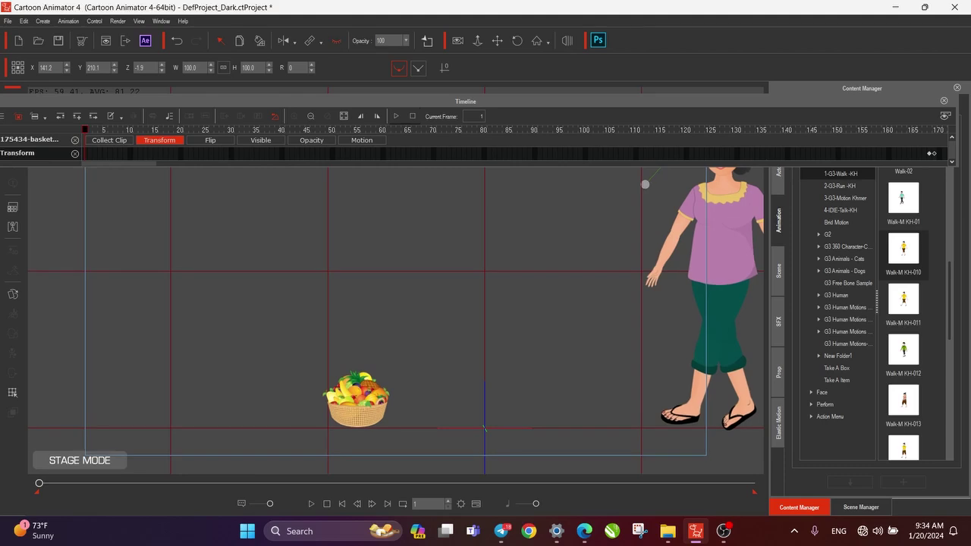
{"action": "left_click_drag", "start_coordinate": [466, 101], "coordinate": [426, 14]}
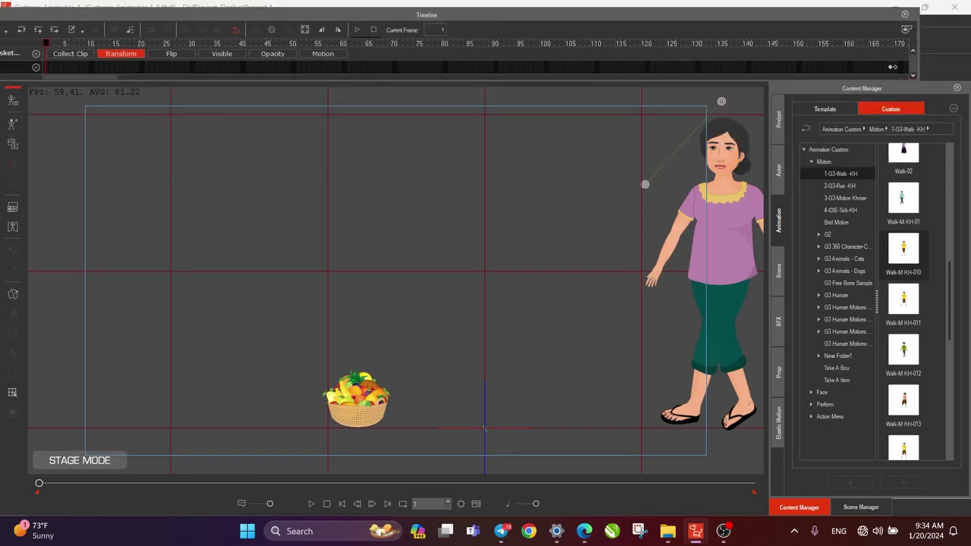
{"action": "left_click_drag", "start_coordinate": [485, 273], "coordinate": [437, 274]}
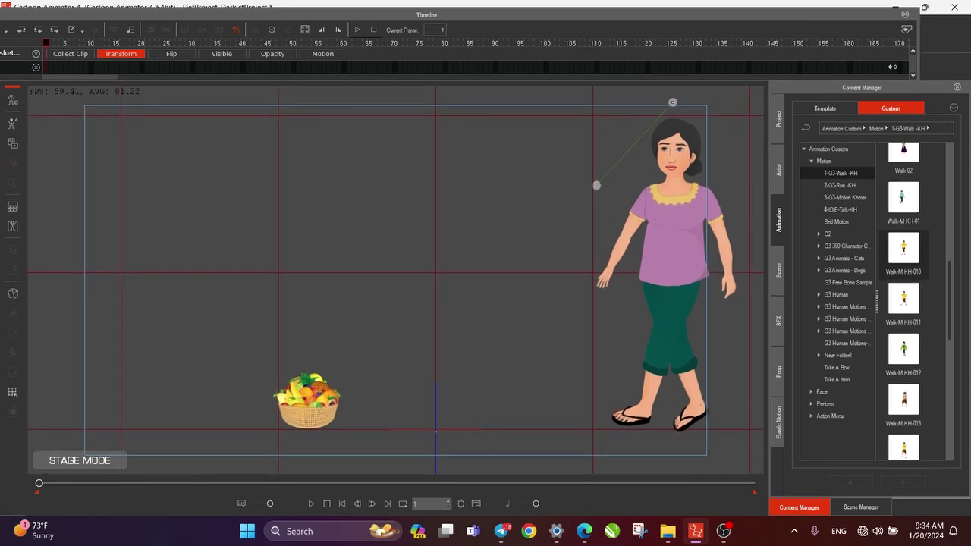
- Play the animation from frame 1 and examine the placed basket's Transform and Flip keys around frames 168 and 169
{"action": "left_click", "coordinate": [311, 504]}
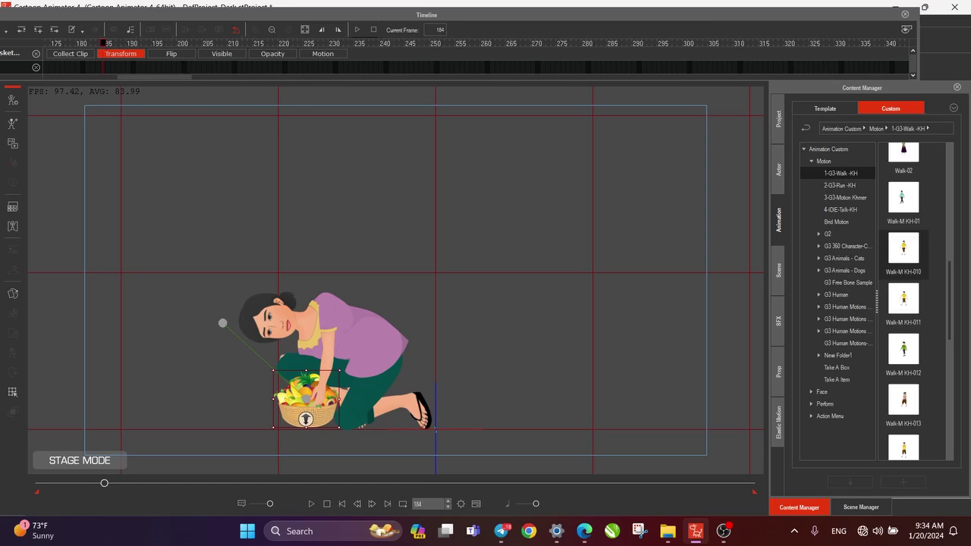
{"action": "left_click", "coordinate": [172, 53]}
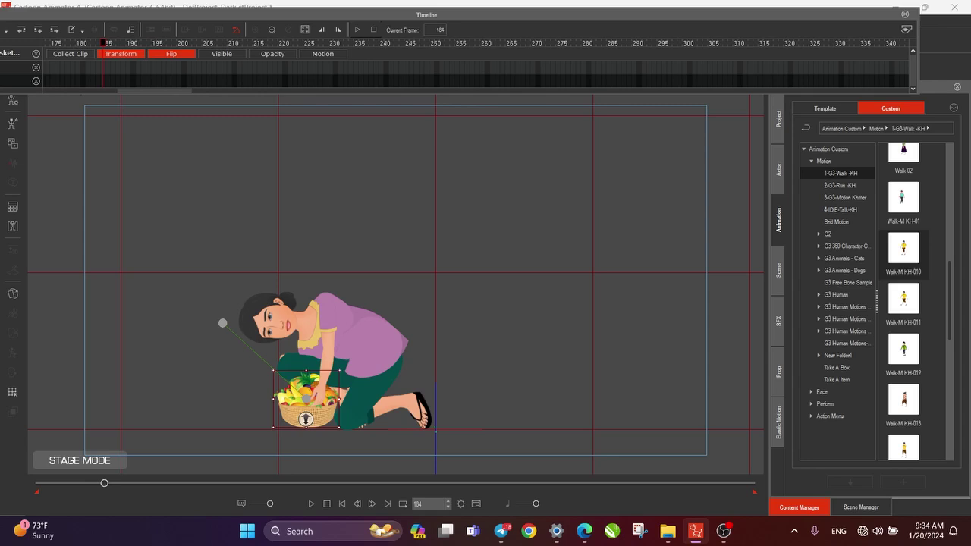
{"action": "left_click_drag", "start_coordinate": [154, 91], "coordinate": [124, 91]}
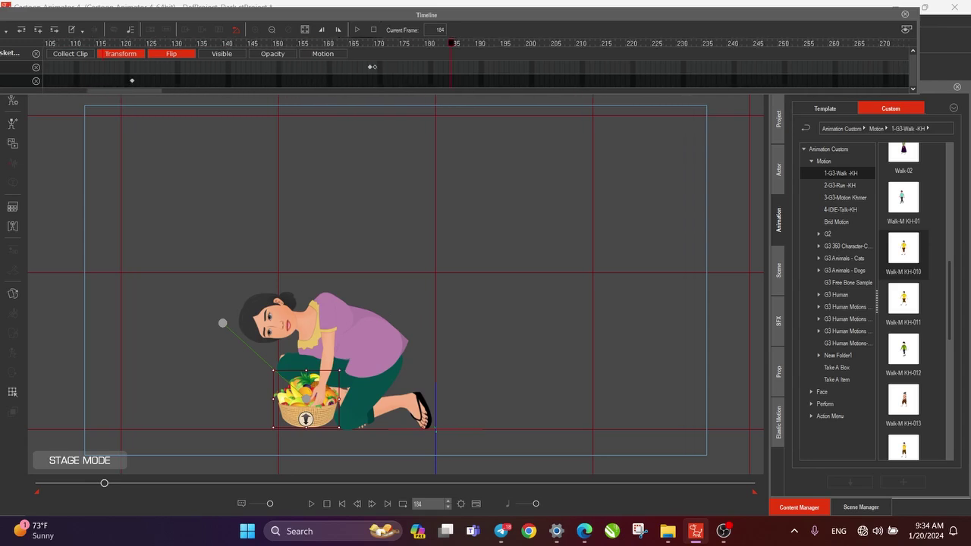
{"action": "left_click", "coordinate": [375, 68]}
{"action": "left_click_drag", "start_coordinate": [427, 14], "coordinate": [501, 15]}
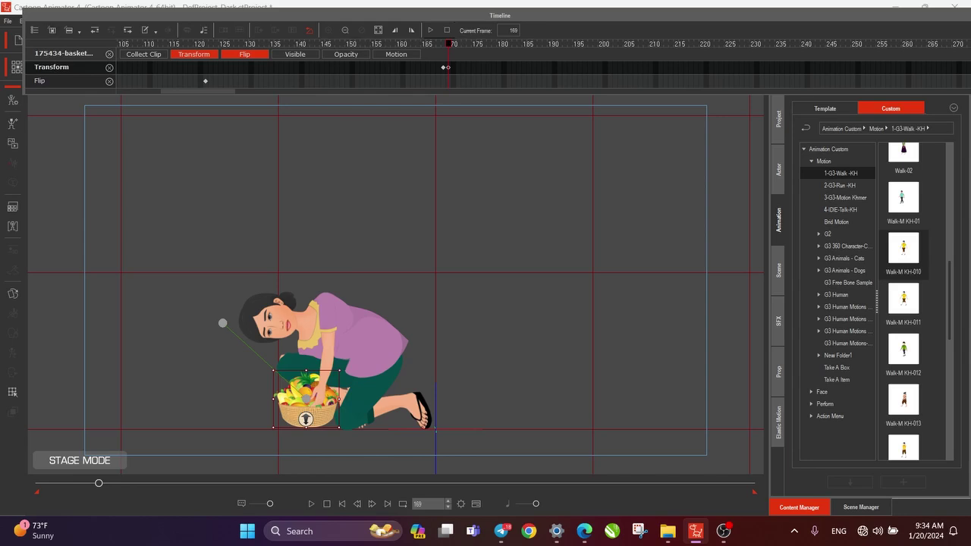
{"action": "left_click", "coordinate": [444, 68]}
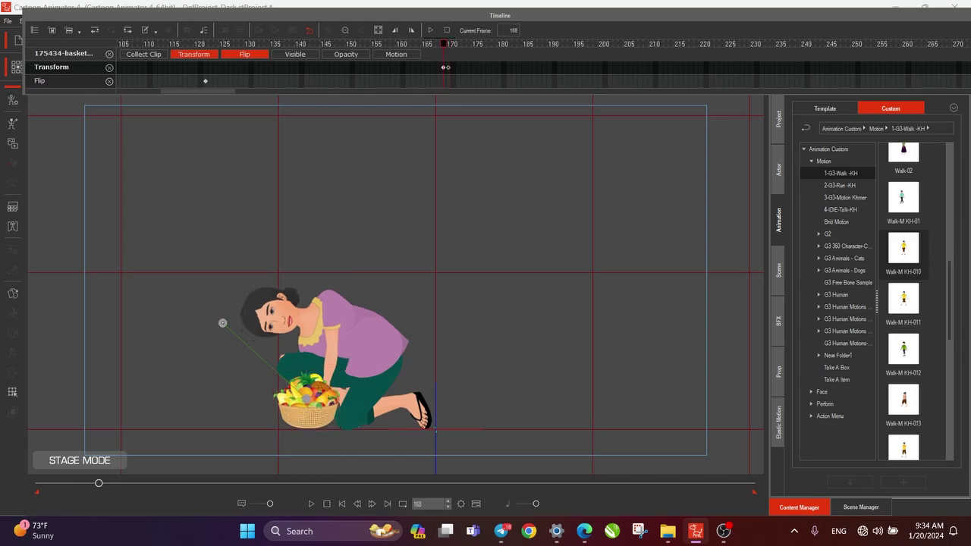
- Display the original ground basket's Visible track and check the switch between the two baskets at frame 169
{"action": "key", "text": "ctrl+v"}
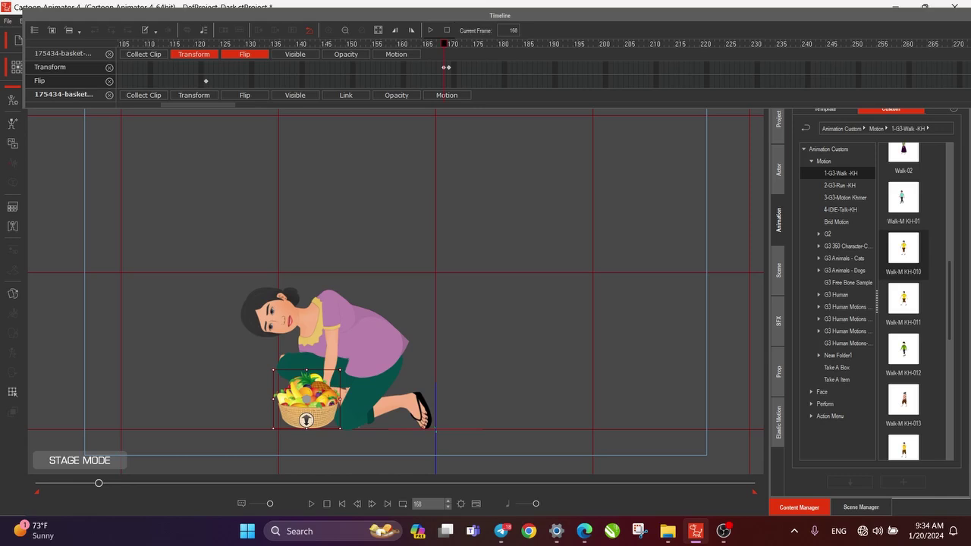
{"action": "left_click", "coordinate": [194, 95]}
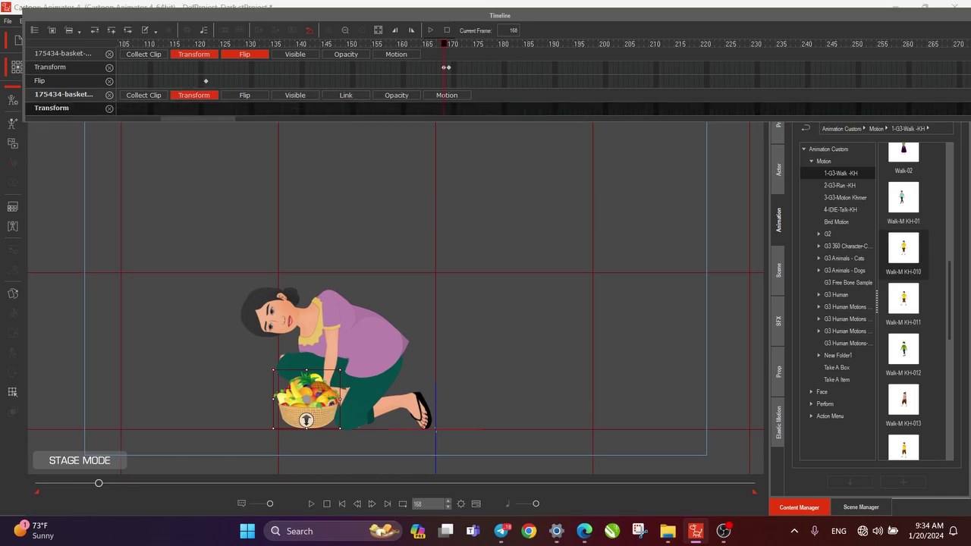
{"action": "left_click", "coordinate": [195, 94]}
{"action": "left_click", "coordinate": [245, 95]}
{"action": "left_click", "coordinate": [245, 95]}
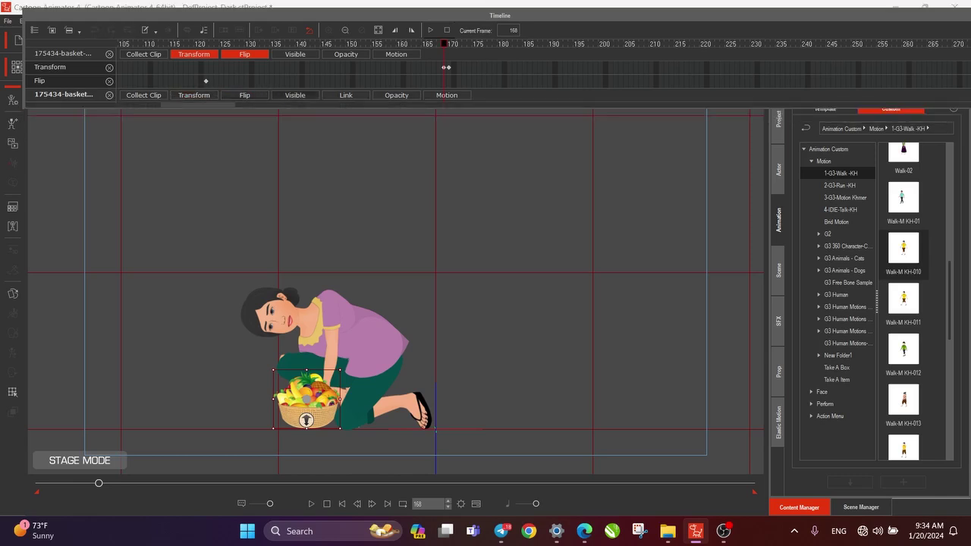
{"action": "left_click", "coordinate": [295, 95]}
{"action": "key", "text": "Right"}
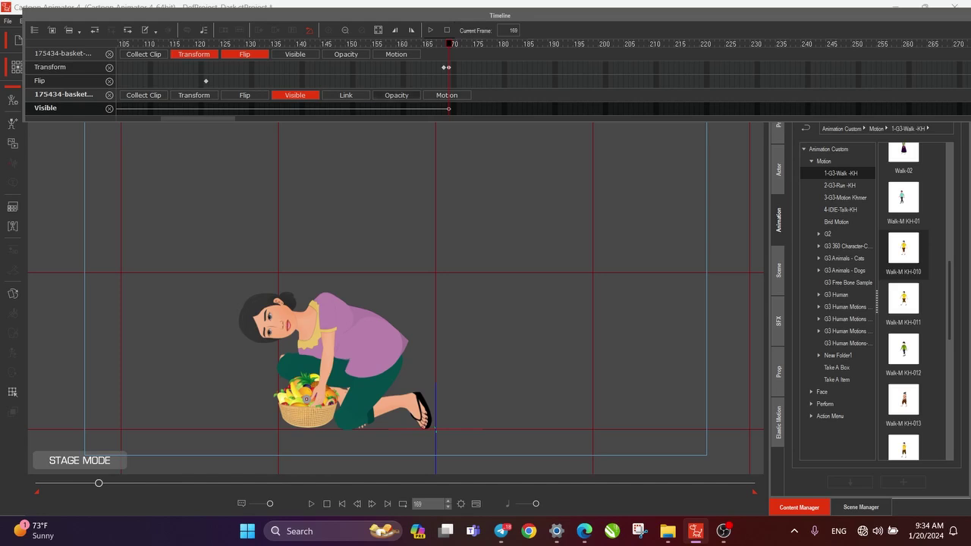
{"action": "left_click_drag", "start_coordinate": [248, 44], "coordinate": [450, 44]}
- Isolate the woman's tracks in the timeline and open her in the 2D Motion Key Editor at frame 179
{"action": "left_click", "coordinate": [333, 422]}
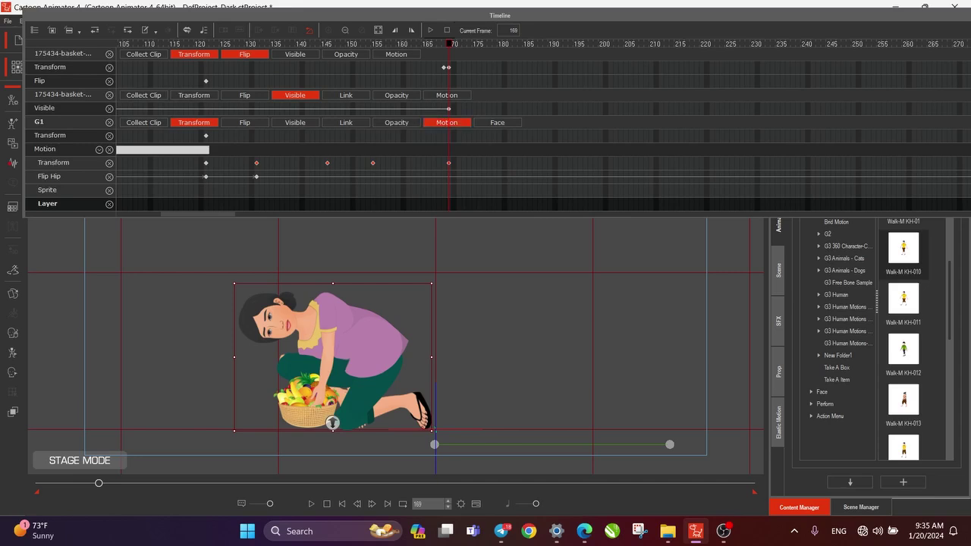
{"action": "left_click", "coordinate": [52, 30]}
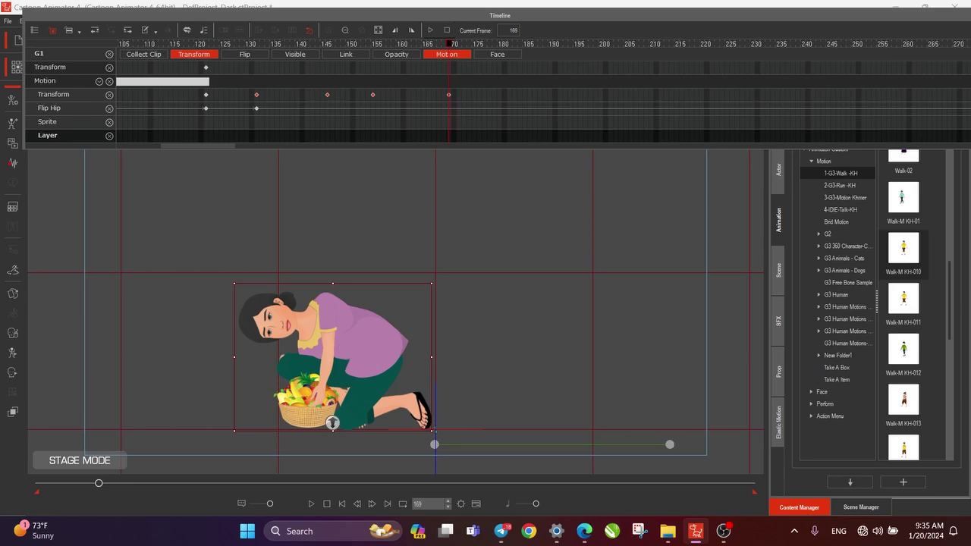
{"action": "left_click", "coordinate": [12, 353]}
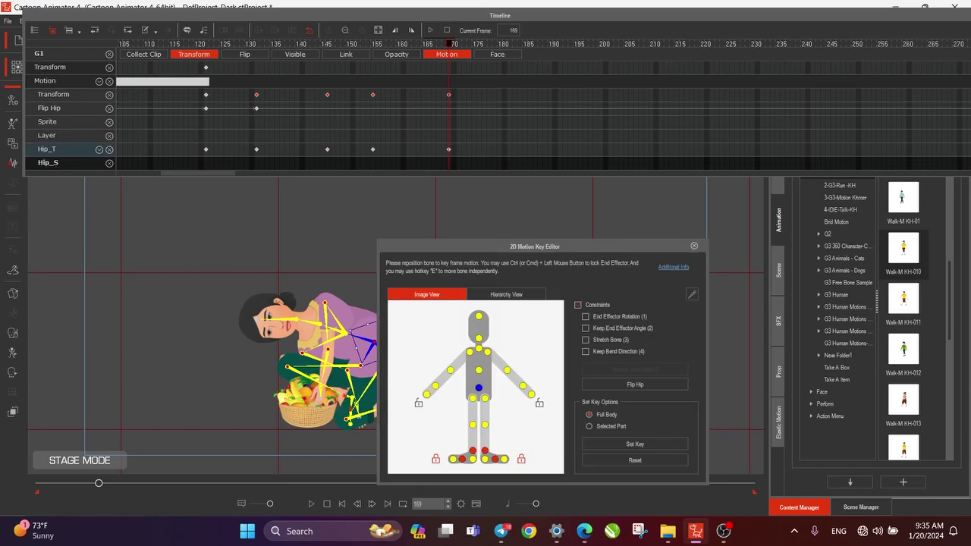
{"action": "left_click_drag", "start_coordinate": [538, 247], "coordinate": [651, 201]}
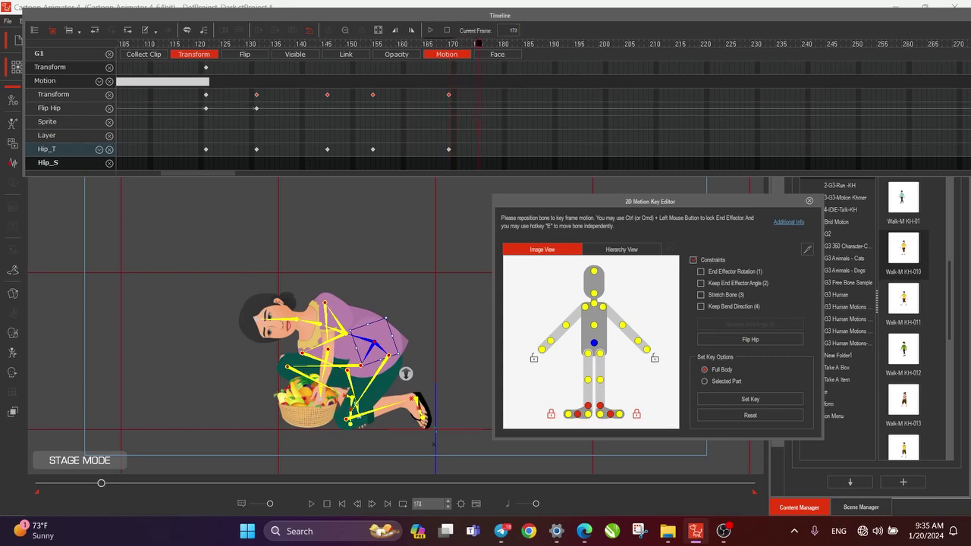
{"action": "left_click_drag", "start_coordinate": [504, 43], "coordinate": [439, 43]}
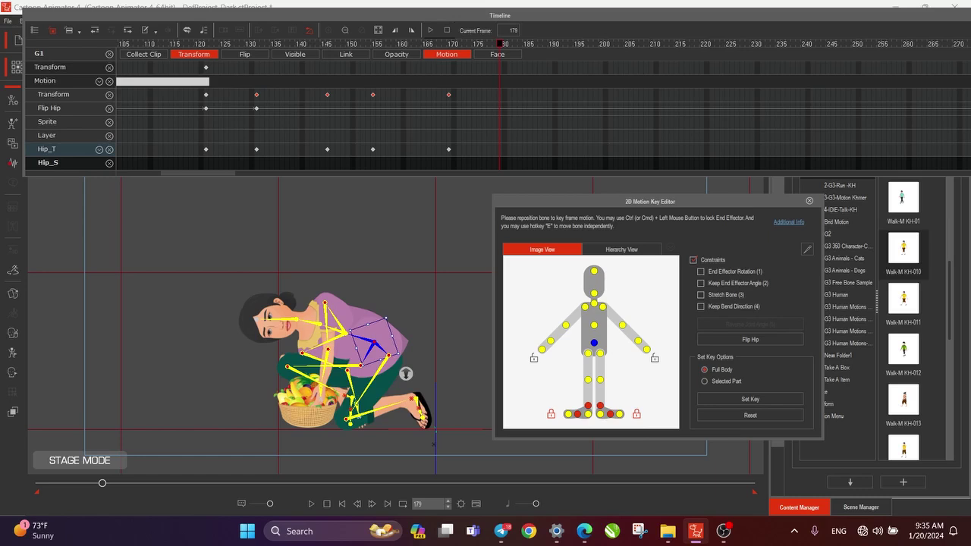
- Raise the woman's torso from bent over to nearly upright in a new pose at frame 179
{"action": "left_click", "coordinate": [594, 325]}
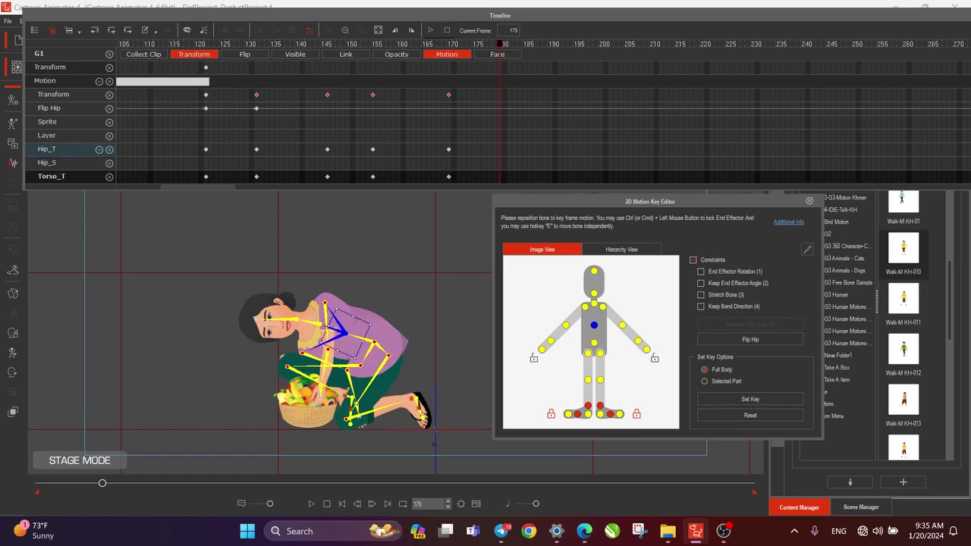
{"action": "left_click_drag", "start_coordinate": [370, 326], "coordinate": [392, 347]}
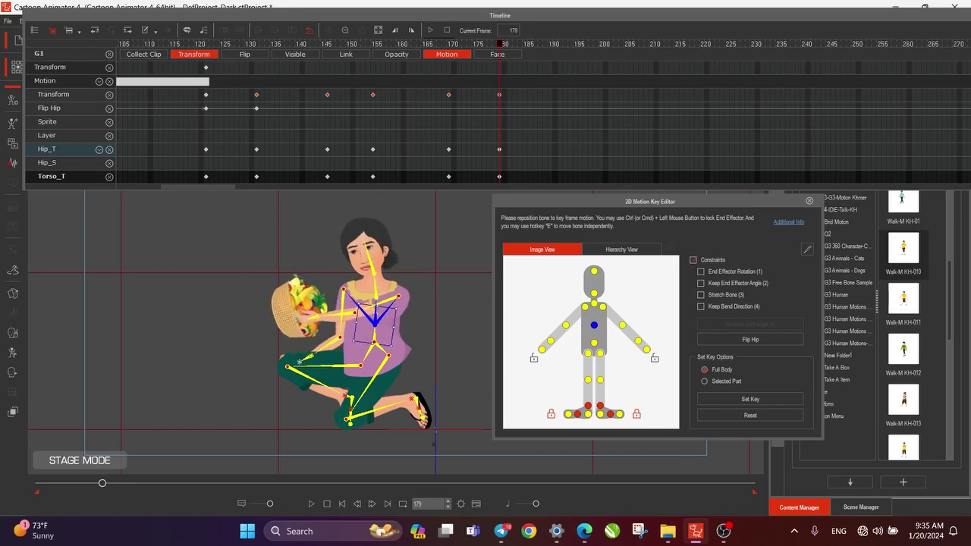
{"action": "left_click_drag", "start_coordinate": [404, 307], "coordinate": [377, 319]}
{"action": "left_click", "coordinate": [403, 371]}
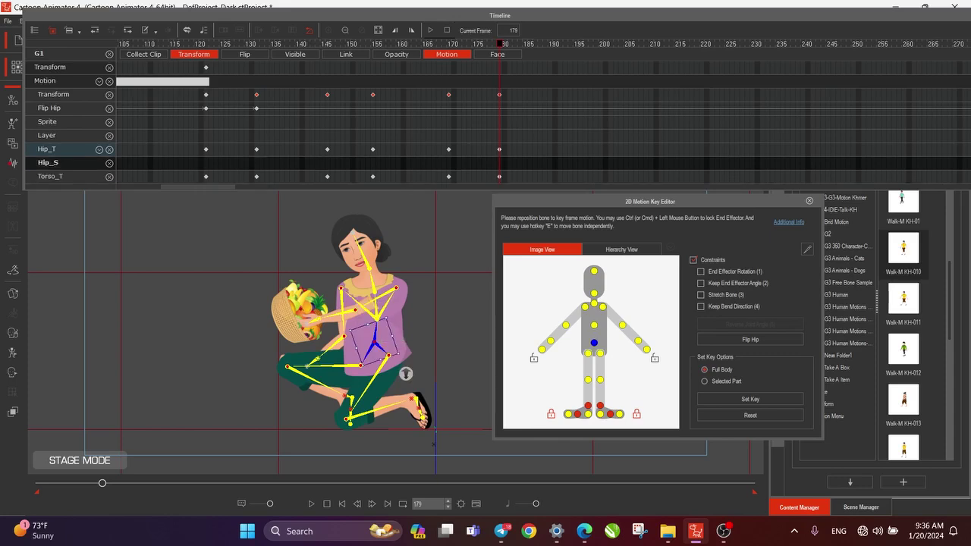
- Adjust both forearms at frame 179 so they reach forward at waist height, and close the 2D Motion Key Editor
{"action": "left_click", "coordinate": [351, 332]}
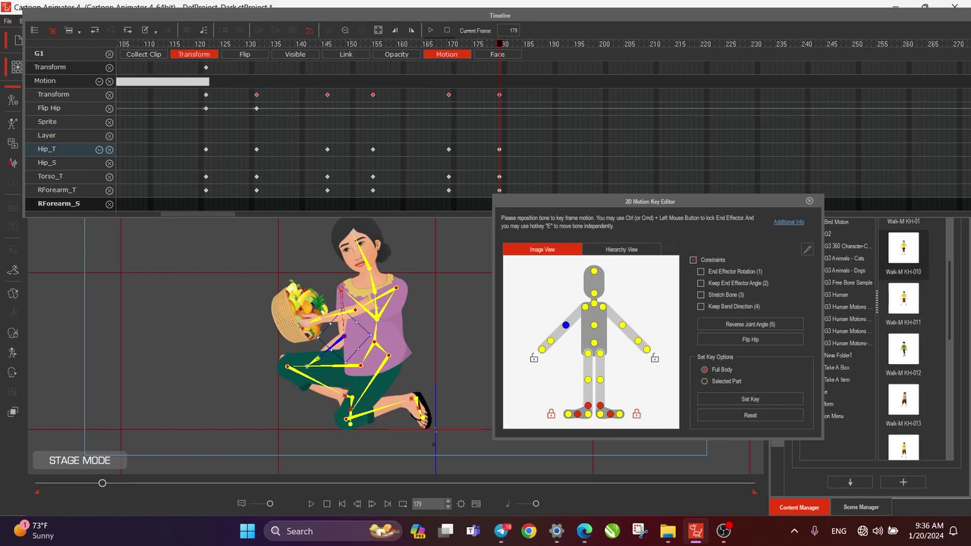
{"action": "left_click_drag", "start_coordinate": [308, 367], "coordinate": [337, 336]}
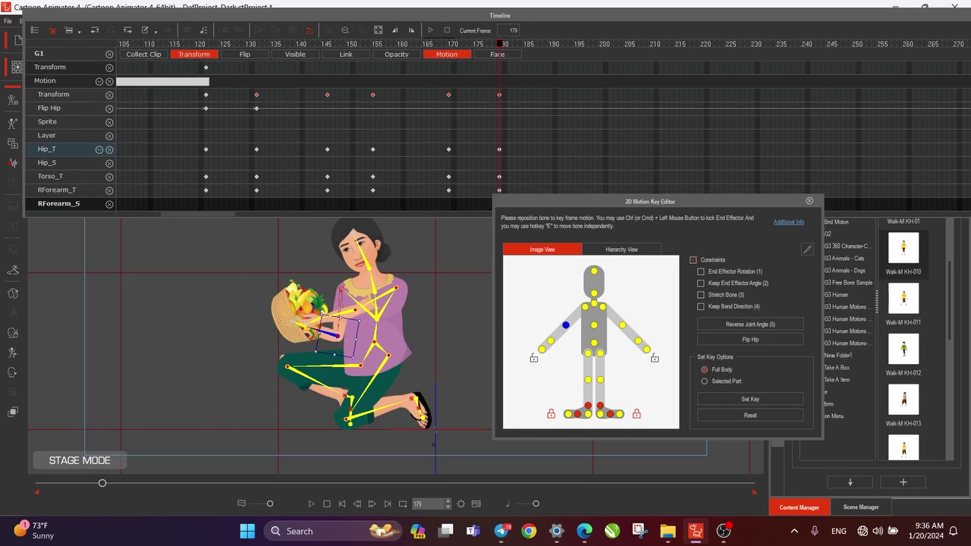
{"action": "left_click", "coordinate": [623, 325]}
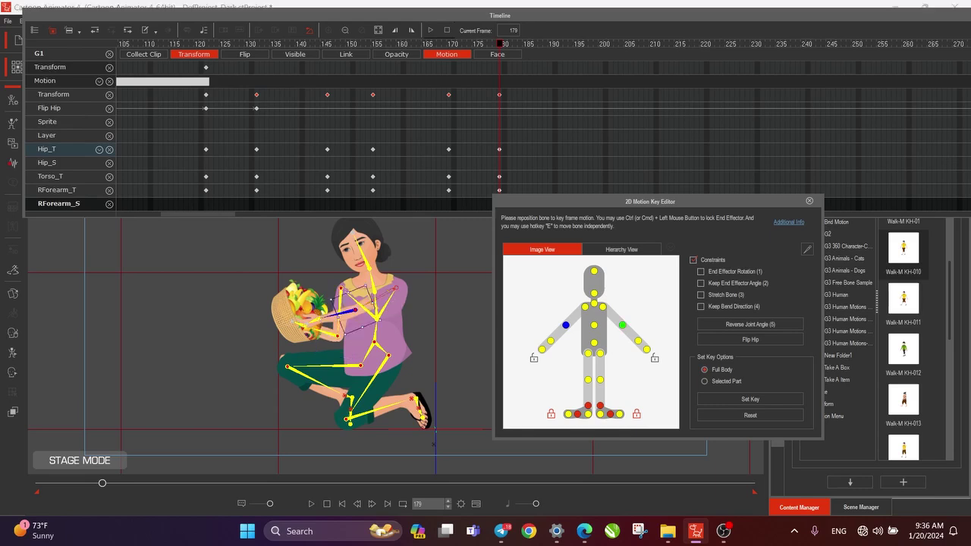
{"action": "left_click_drag", "start_coordinate": [355, 309], "coordinate": [385, 333]}
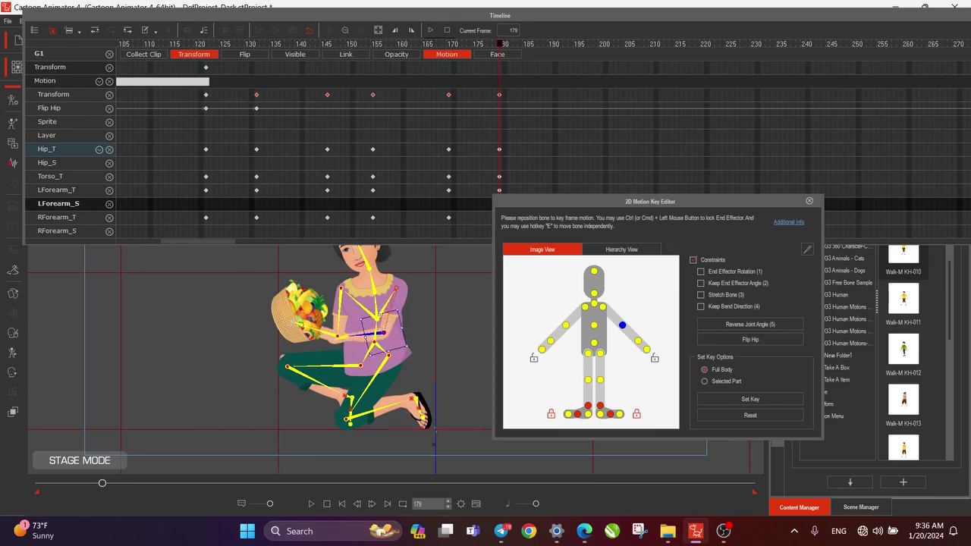
{"action": "left_click", "coordinate": [566, 325]}
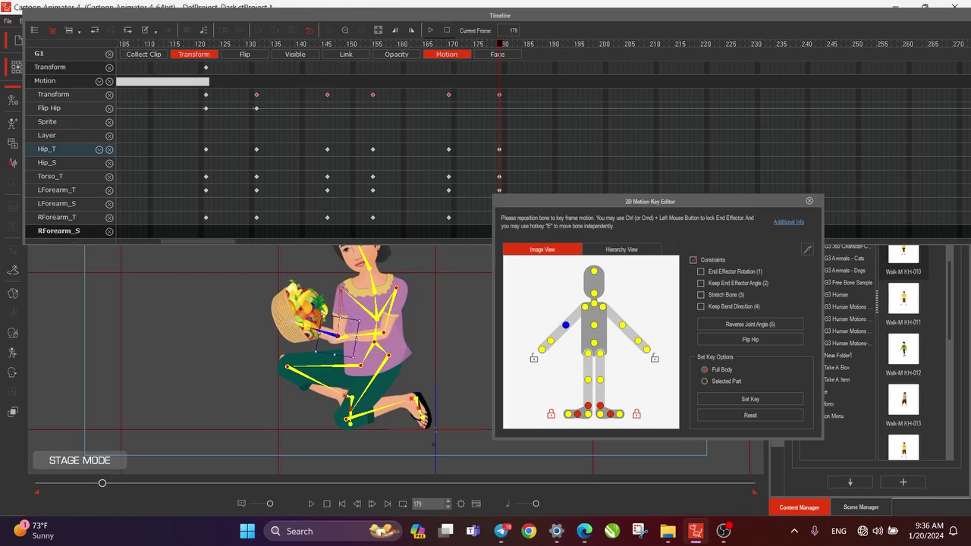
{"action": "mouse_move", "coordinate": [338, 336]}
{"action": "left_mouse_down"}
{"action": "mouse_move", "coordinate": [355, 334]}
{"action": "mouse_move", "coordinate": [336, 334]}
{"action": "left_mouse_up"}
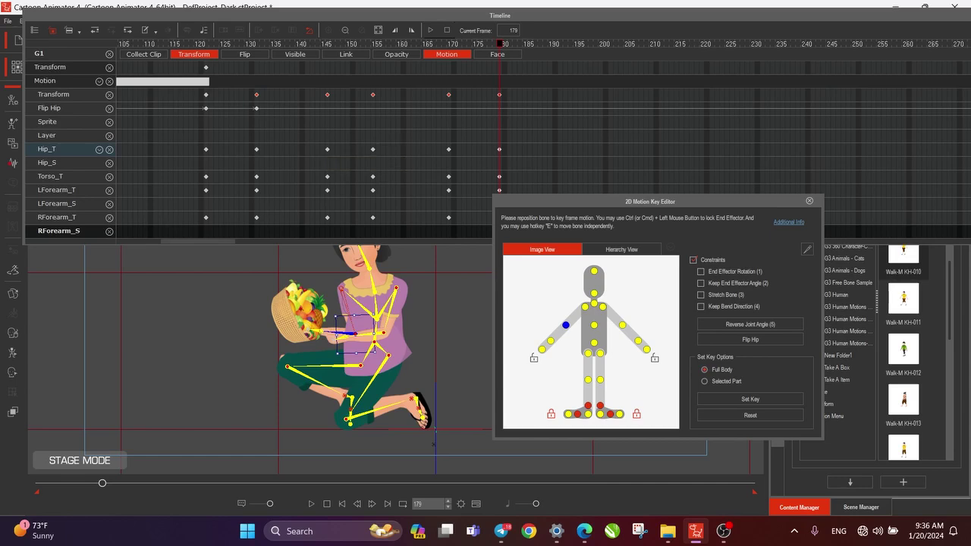
{"action": "left_click", "coordinate": [809, 201]}
- At frame 180, move the fruit basket into the woman's hands and rotate it level
{"action": "left_click", "coordinate": [302, 312]}
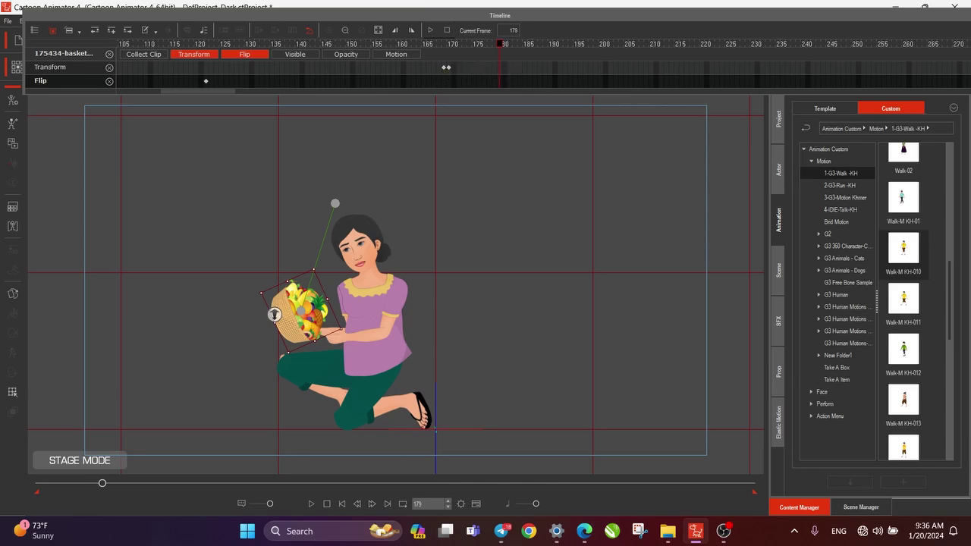
{"action": "mouse_move", "coordinate": [499, 44]}
{"action": "left_mouse_down"}
{"action": "mouse_move", "coordinate": [440, 43]}
{"action": "mouse_move", "coordinate": [515, 43]}
{"action": "mouse_move", "coordinate": [474, 43]}
{"action": "mouse_move", "coordinate": [504, 44]}
{"action": "left_mouse_up"}
{"action": "left_click_drag", "start_coordinate": [275, 314], "coordinate": [331, 346]}
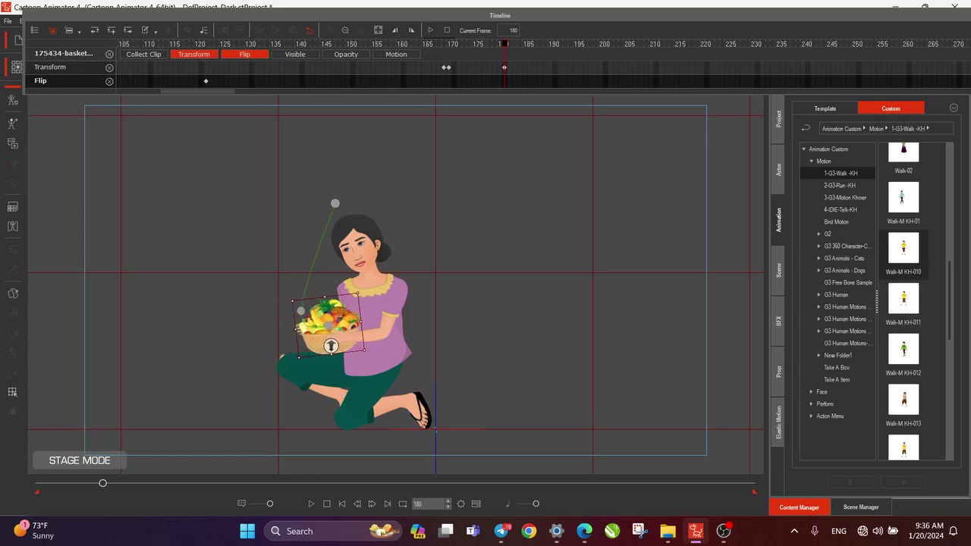
{"action": "left_click", "coordinate": [377, 326]}
{"action": "left_click", "coordinate": [330, 327]}
{"action": "left_click_drag", "start_coordinate": [500, 15], "coordinate": [474, 92]}
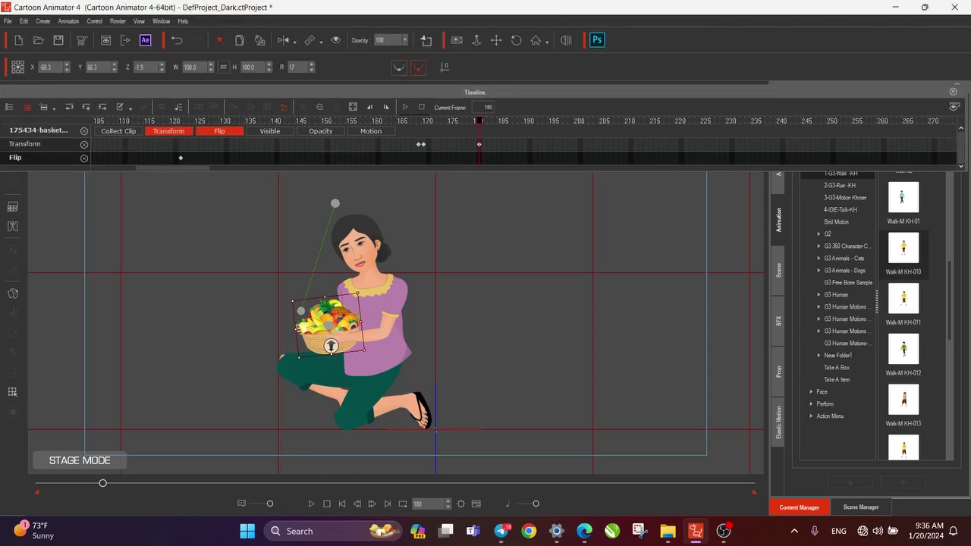
{"action": "left_click_drag", "start_coordinate": [365, 351], "coordinate": [361, 355]}
{"action": "left_click_drag", "start_coordinate": [329, 326], "coordinate": [325, 321]}
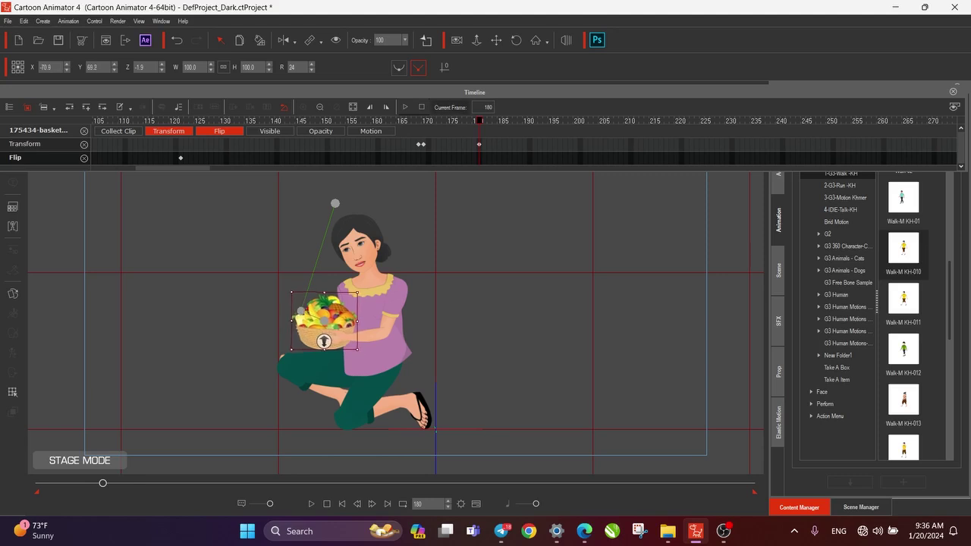
- Scrub and play the frames leading past 180 to check the woman lifting the basket from the ground
{"action": "left_click_drag", "start_coordinate": [479, 122], "coordinate": [434, 121]}
{"action": "left_click_drag", "start_coordinate": [454, 121], "coordinate": [479, 121]}
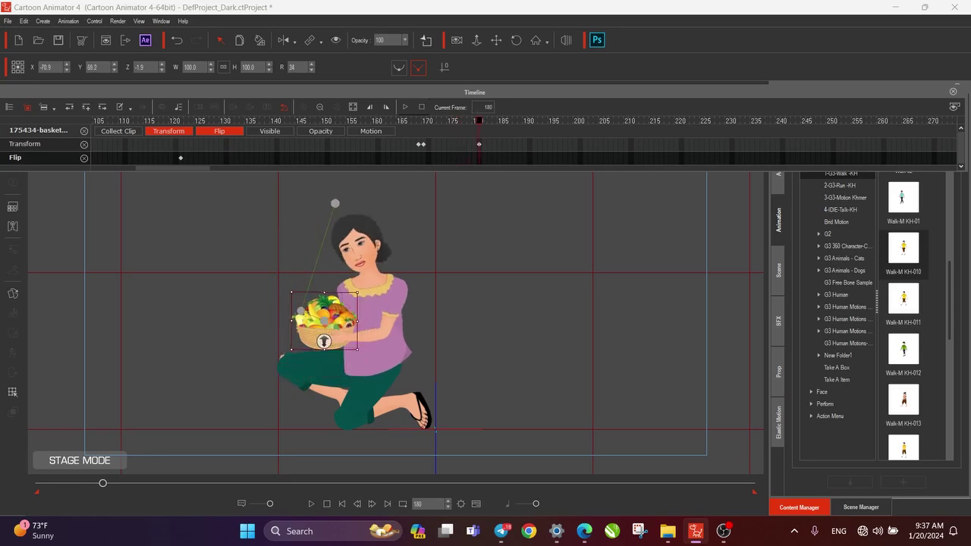
{"action": "key", "text": "space"}
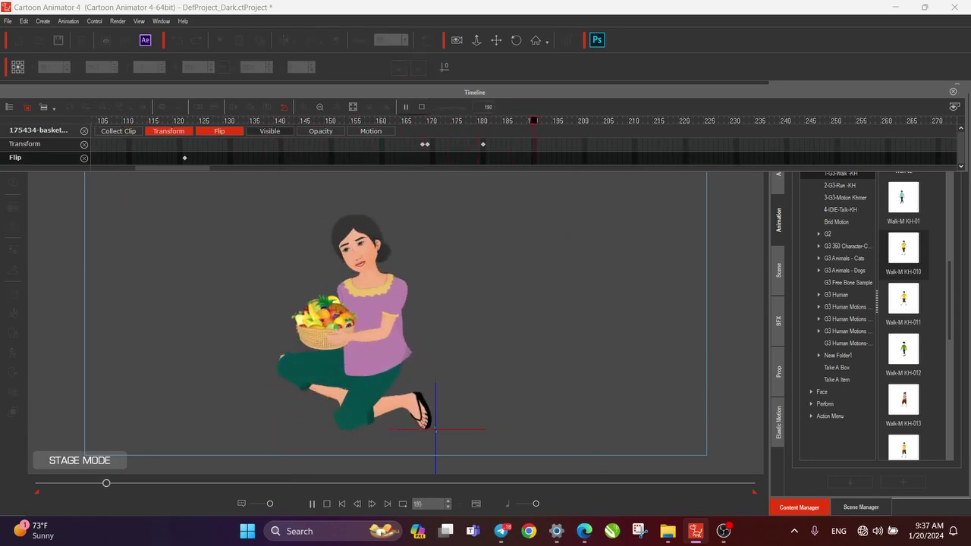
{"action": "key", "text": "space"}
{"action": "key", "text": "space"}
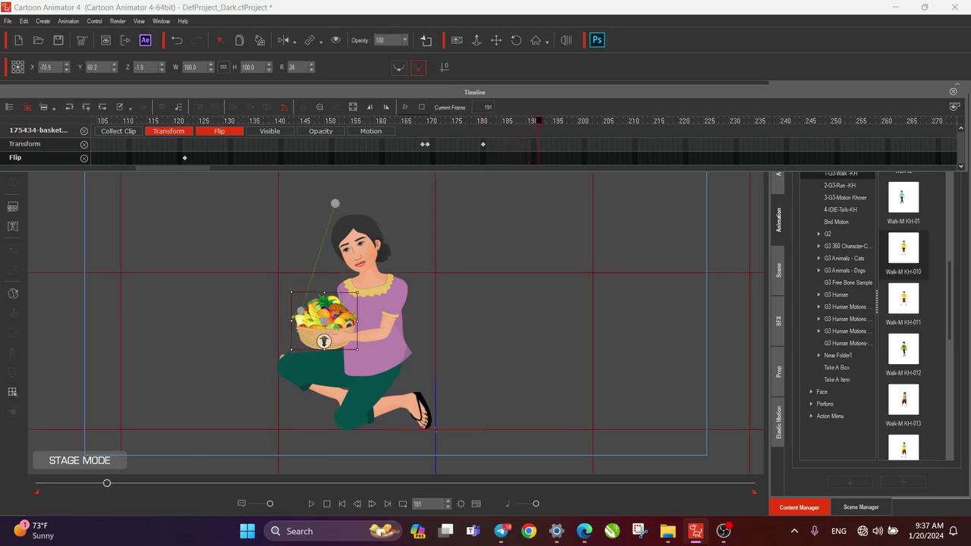
- Move the woman's motion key from frame 179 to frame 190 and play back the new timing
{"action": "left_click", "coordinate": [483, 145]}
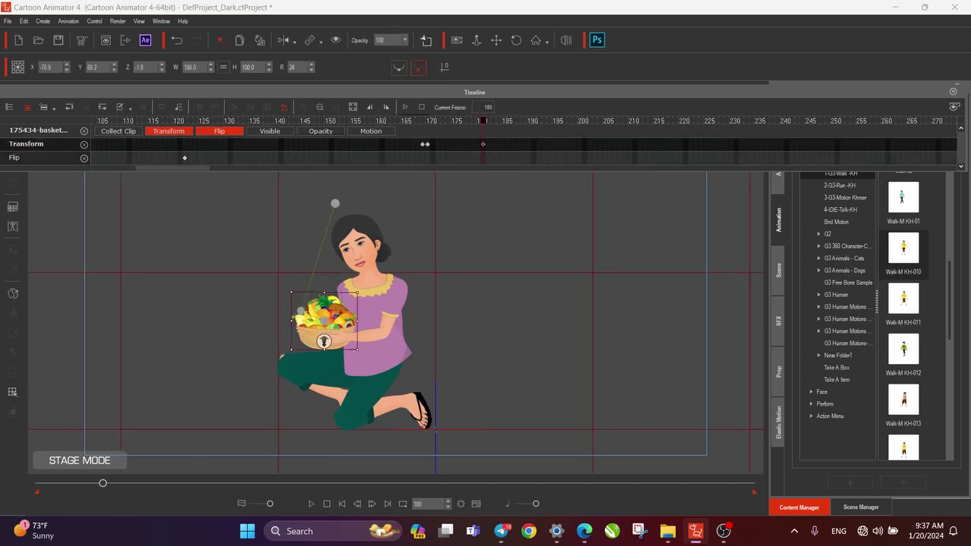
{"action": "left_click", "coordinate": [379, 326]}
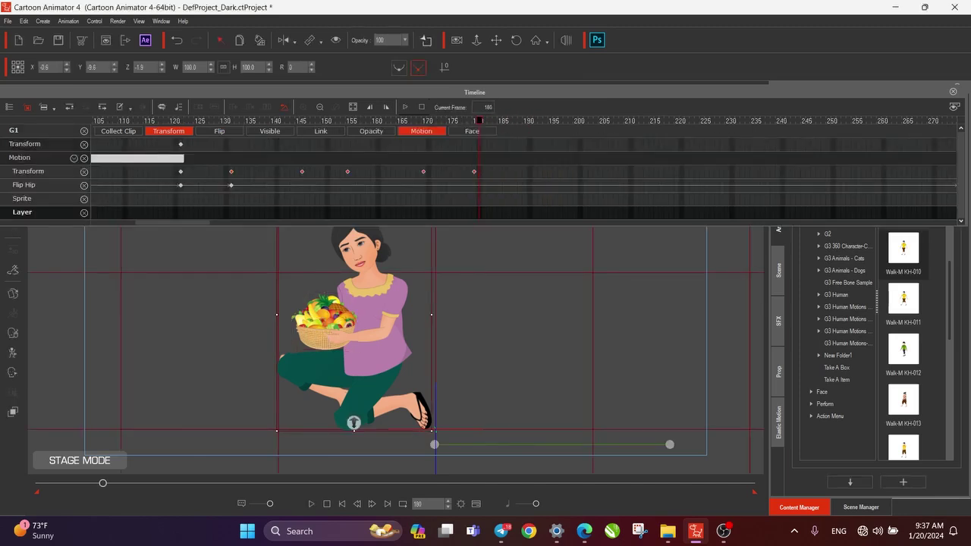
{"action": "left_click_drag", "start_coordinate": [474, 171], "coordinate": [494, 172]}
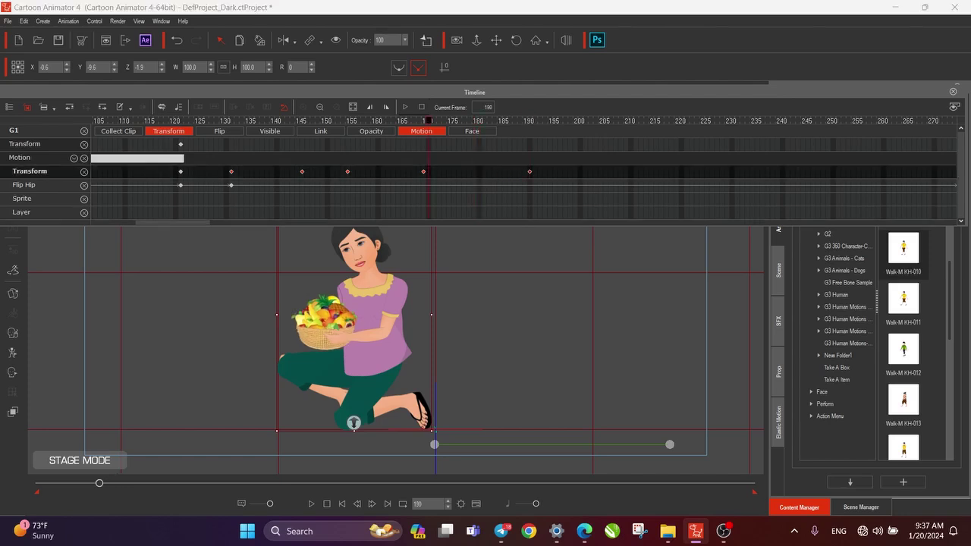
{"action": "left_click", "coordinate": [423, 131]}
{"action": "key", "text": "space"}
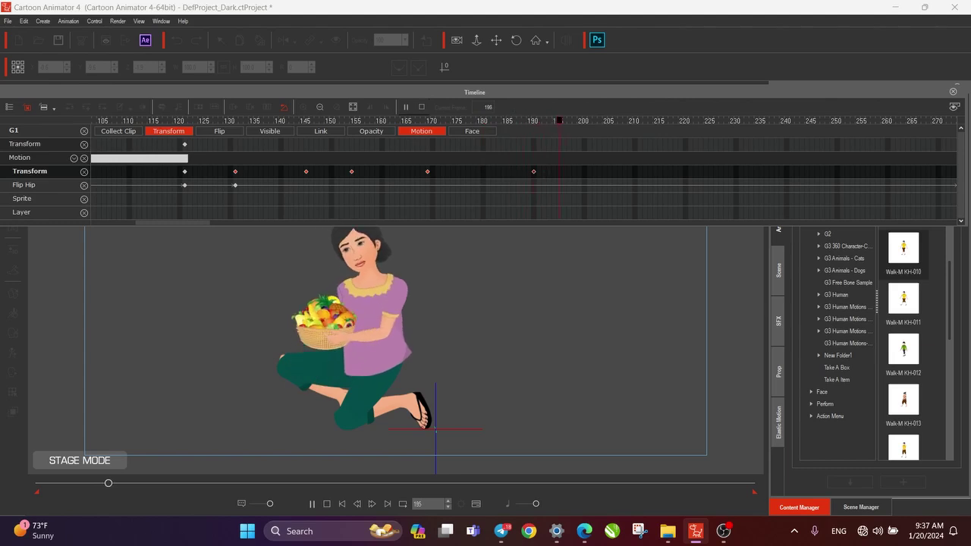
{"action": "key", "text": "space"}
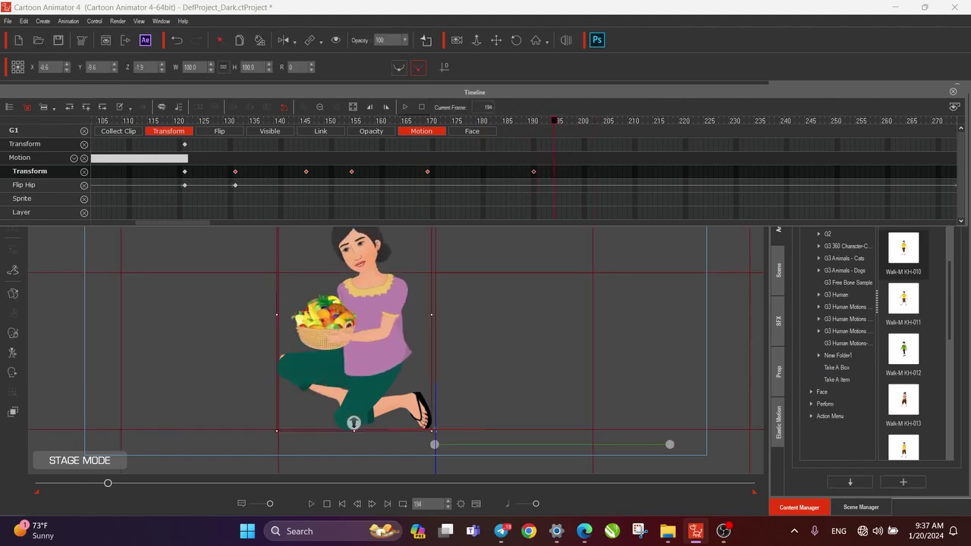
- Move the fruit basket's transform key from frame 180 to frame 190 to match the woman's motion key, and play back the pickup
{"action": "left_click", "coordinate": [533, 171]}
{"action": "left_click", "coordinate": [324, 317]}
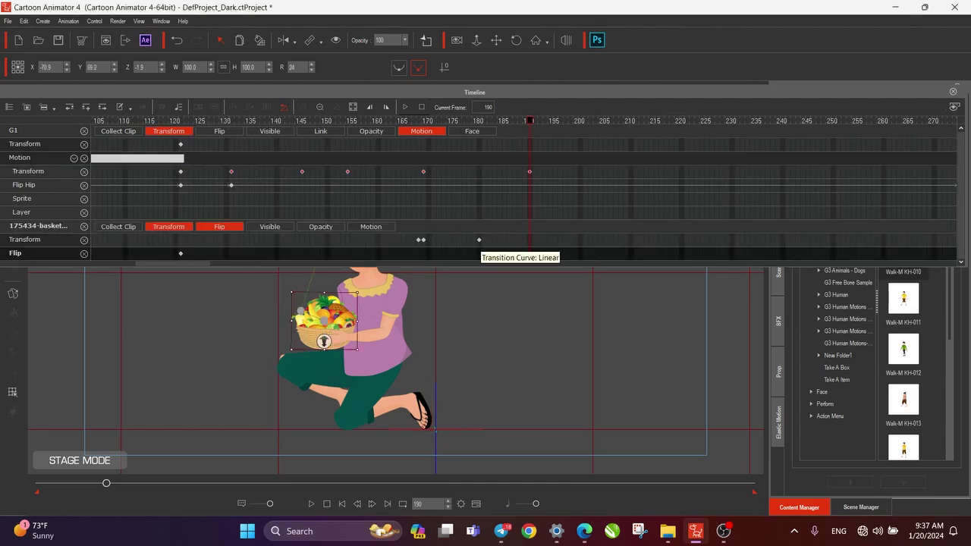
{"action": "left_click_drag", "start_coordinate": [479, 239], "coordinate": [529, 240]}
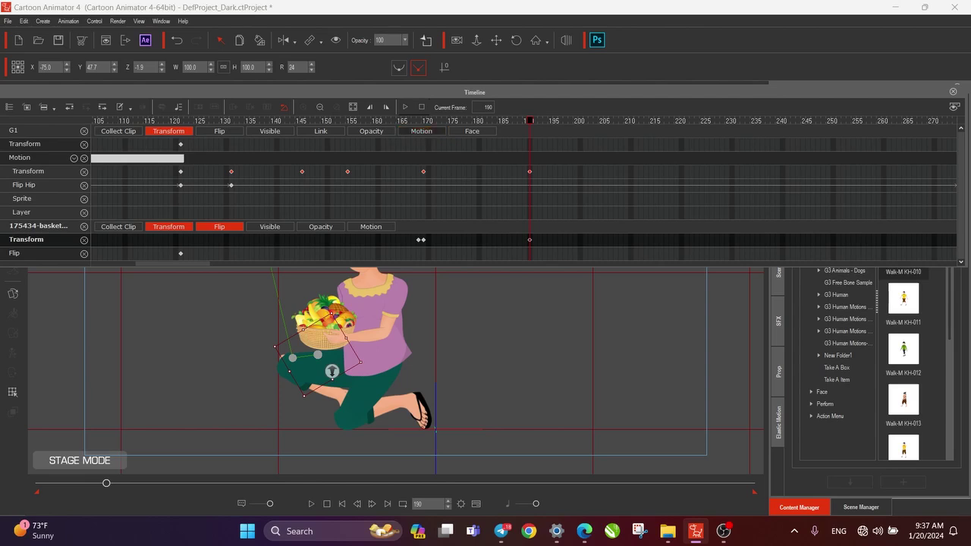
{"action": "left_click", "coordinate": [418, 120]}
{"action": "key", "text": "space"}
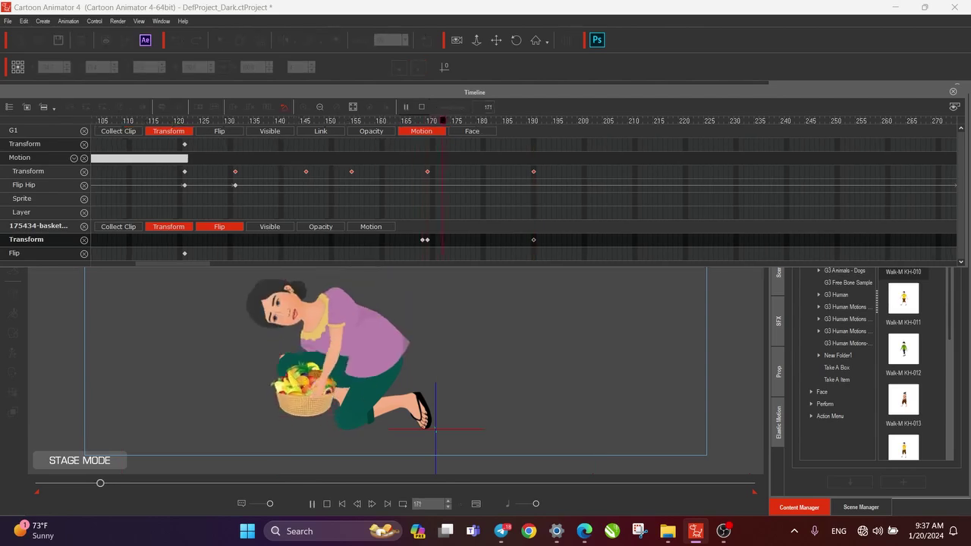
{"action": "left_click", "coordinate": [372, 121]}
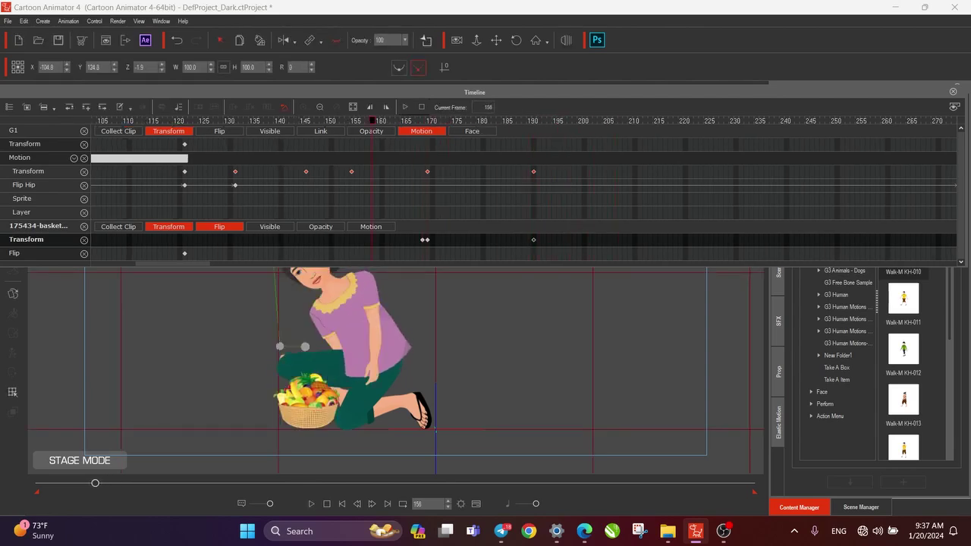
{"action": "key", "text": "space"}
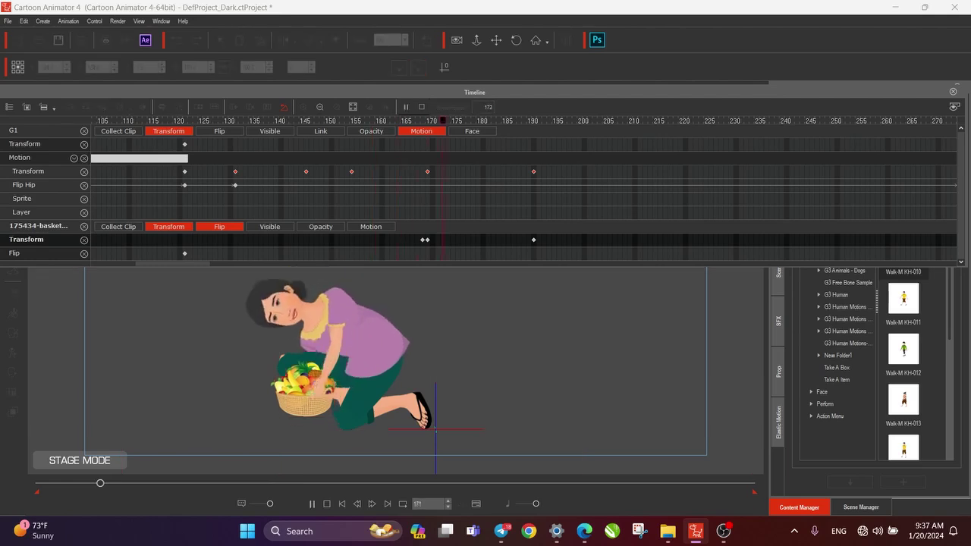
{"action": "key", "text": "space"}
- At frame 190, lower the fruit basket slightly in the woman's hands and play back the lift
{"action": "mouse_move", "coordinate": [589, 121]}
{"action": "left_mouse_down"}
{"action": "mouse_move", "coordinate": [412, 120]}
{"action": "mouse_move", "coordinate": [533, 121]}
{"action": "left_mouse_up"}
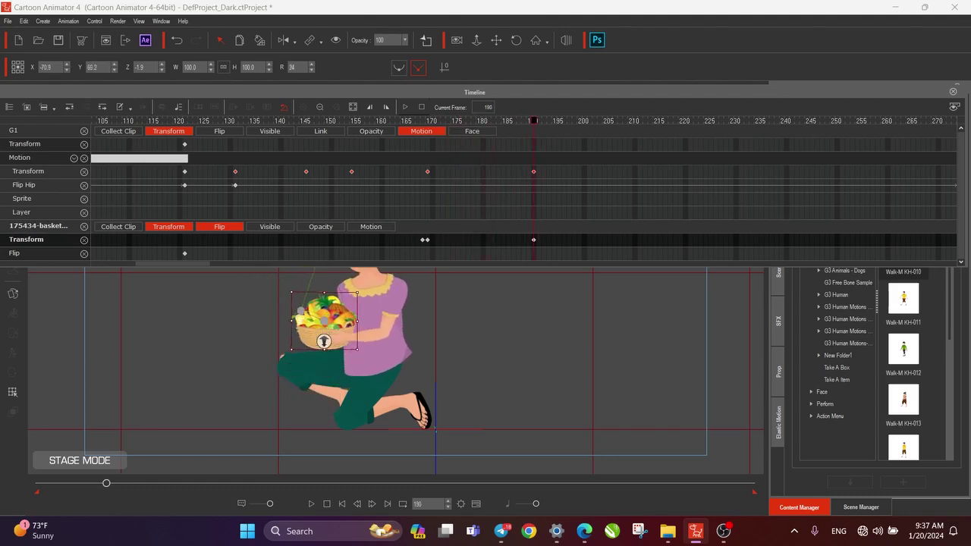
{"action": "left_click_drag", "start_coordinate": [324, 342], "coordinate": [324, 347]}
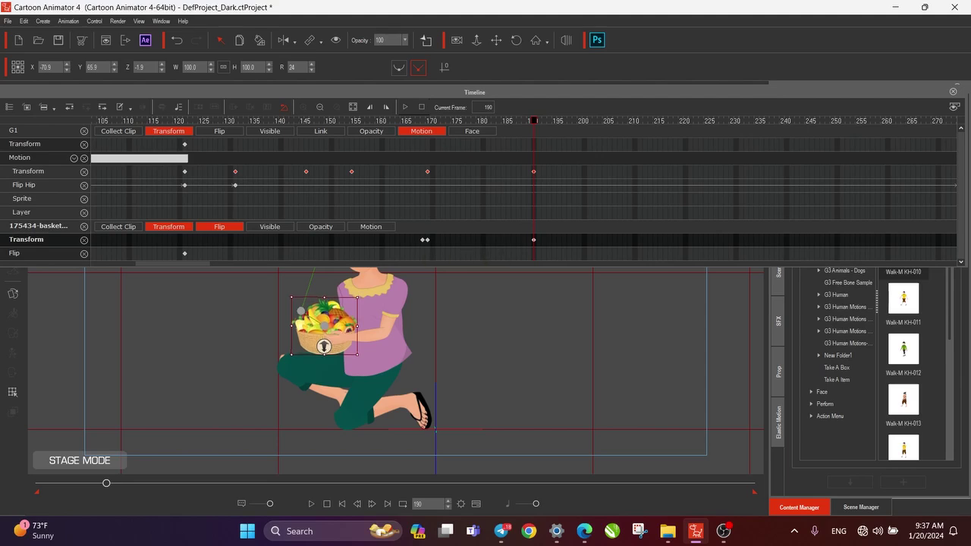
{"action": "key", "text": "space"}
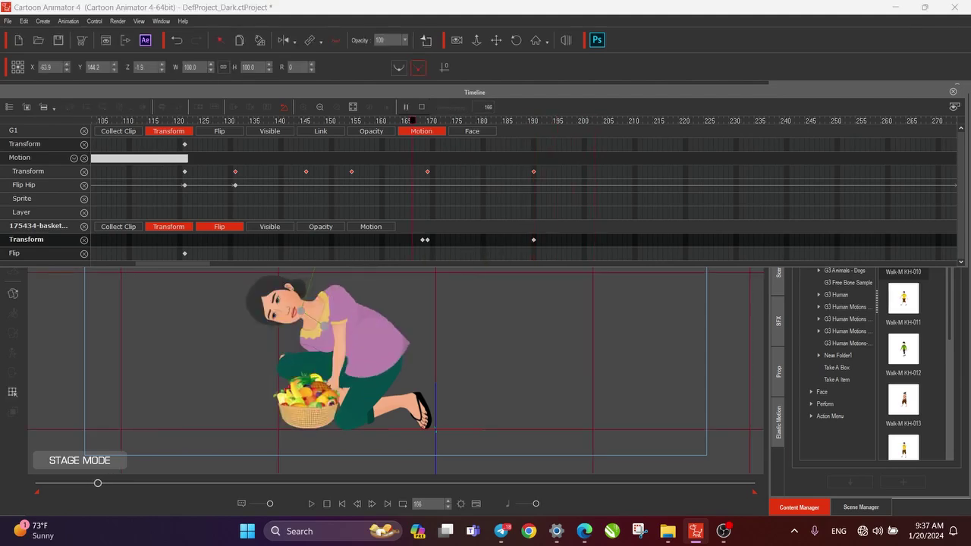
{"action": "key", "text": "space"}
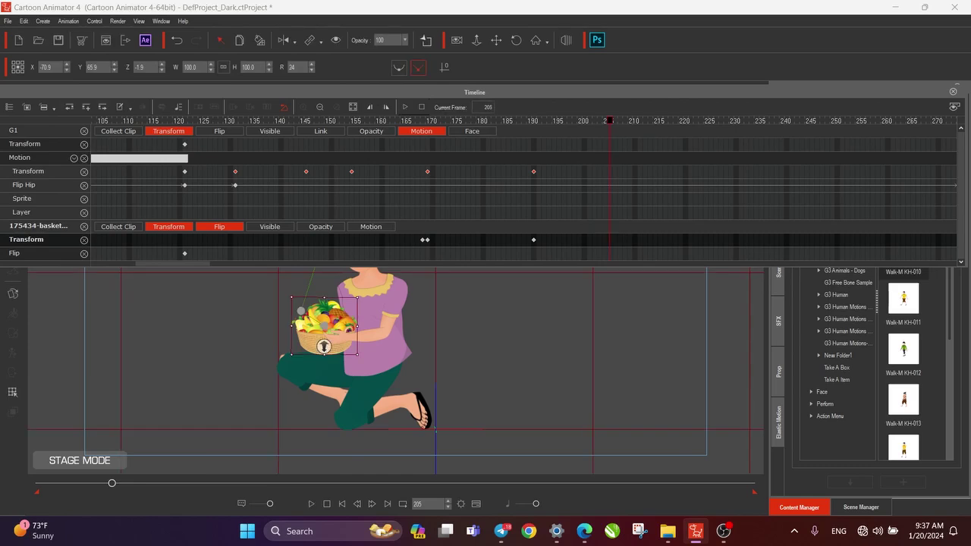
- Step back and forth through the frames from 169 to 173 to check the hands against the basket at the start of the lift
{"action": "left_click_drag", "start_coordinate": [610, 121], "coordinate": [428, 121]}
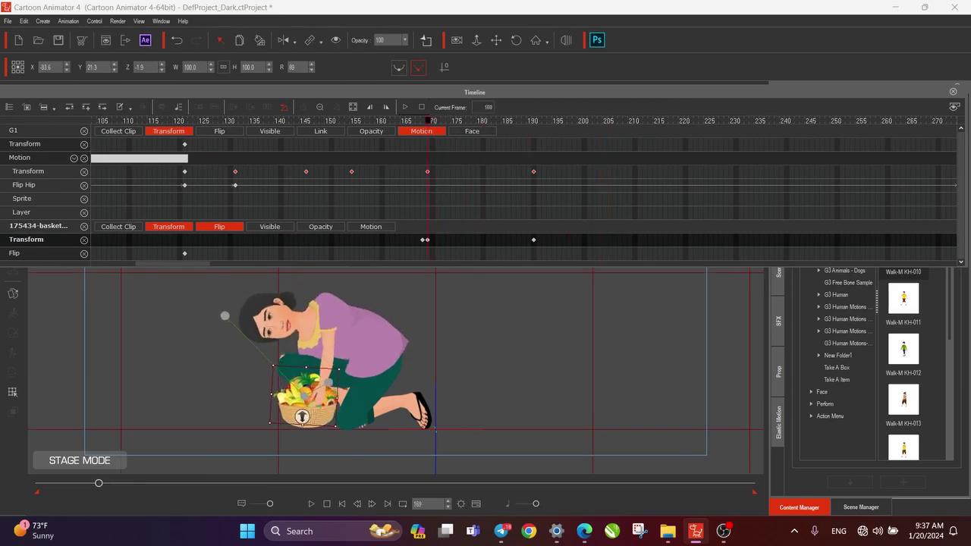
{"action": "key", "text": "ctrl+period"}
{"action": "key", "text": "ctrl+period"}
{"action": "key", "text": "ctrl+period"}
{"action": "key", "text": "ctrl+period"}
{"action": "key", "text": "ctrl+period"}
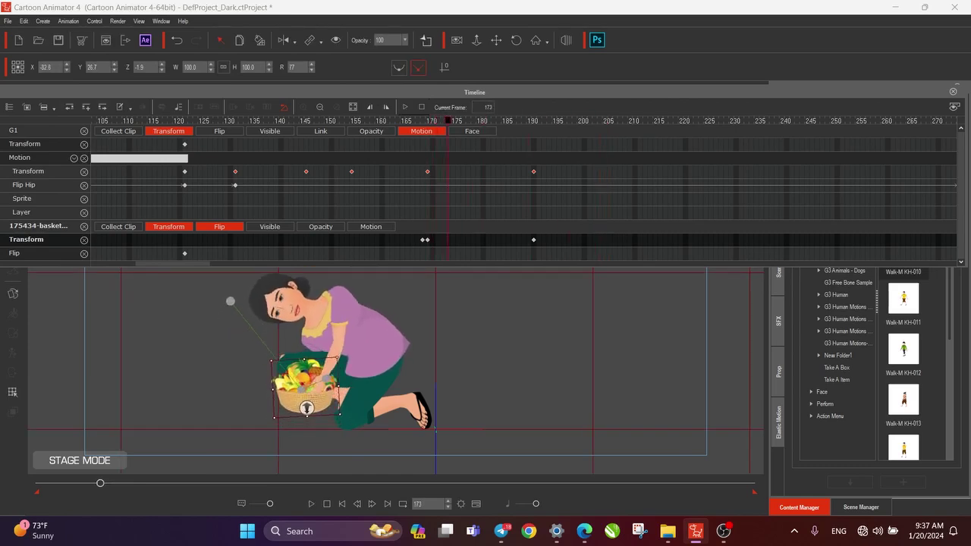
{"action": "key", "text": "ctrl+comma"}
{"action": "key", "text": "ctrl+comma"}
{"action": "key", "text": "ctrl+comma"}
{"action": "key", "text": "ctrl+comma"}
{"action": "key", "text": "ctrl+comma"}
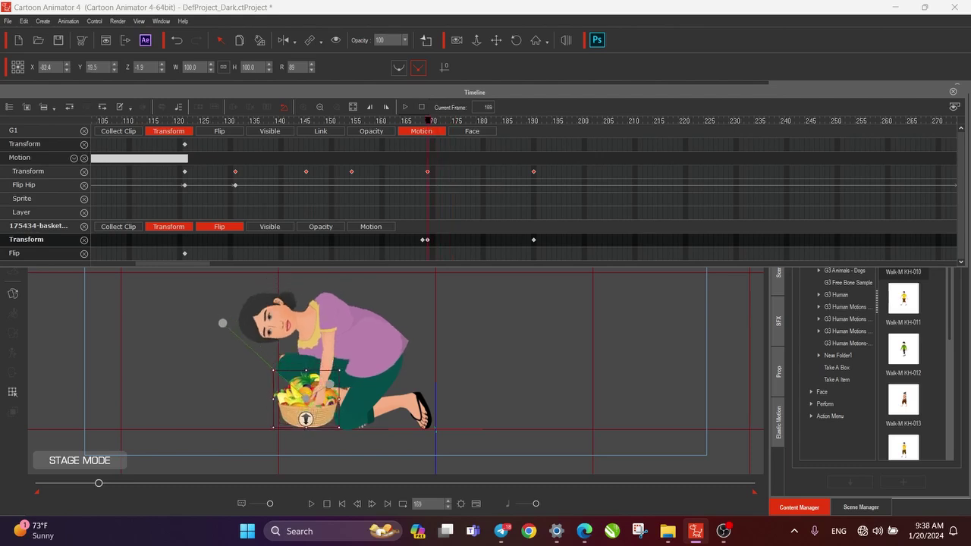
- Open the 2D Motion Key Editor for the woman, select her right hand bone and scrub the lifting motion to frame 193
{"action": "left_click", "coordinate": [363, 334]}
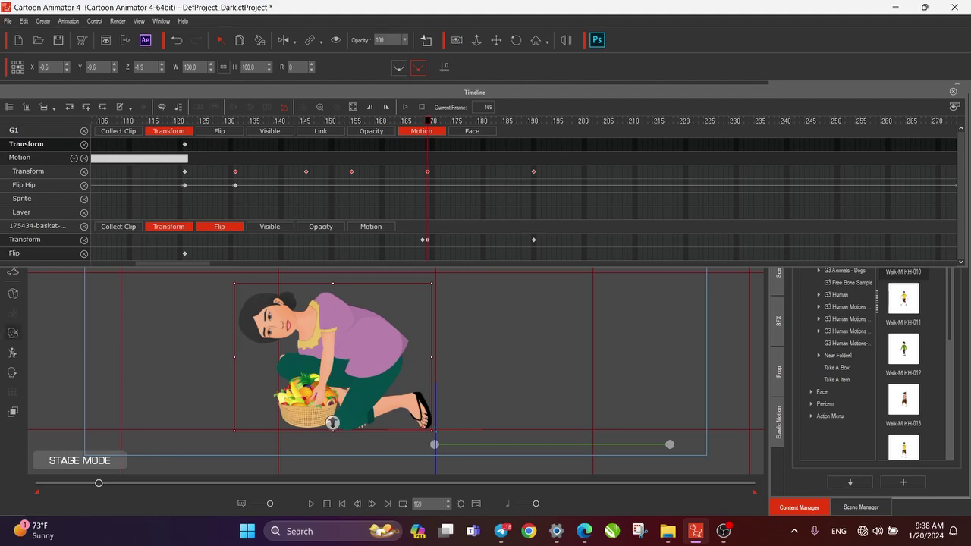
{"action": "left_click", "coordinate": [12, 353]}
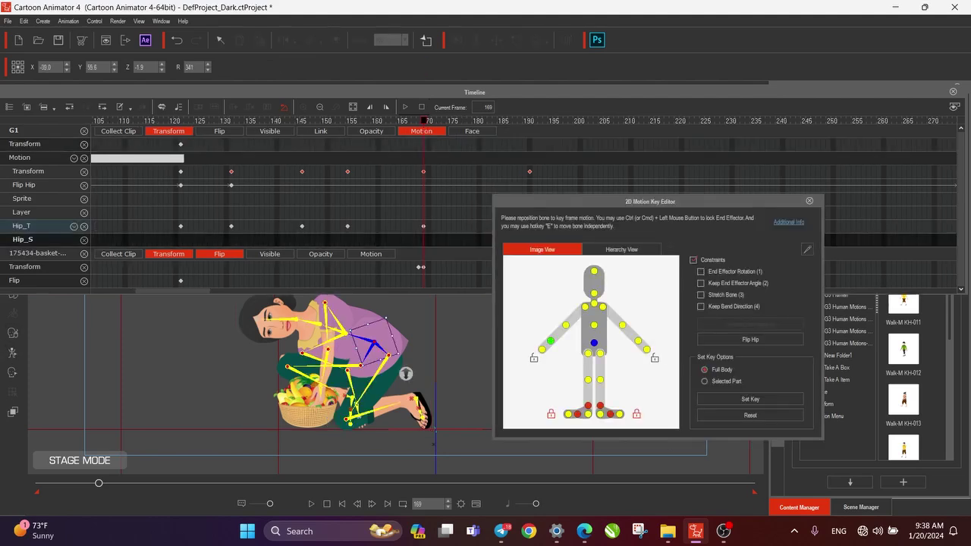
{"action": "left_click", "coordinate": [406, 373]}
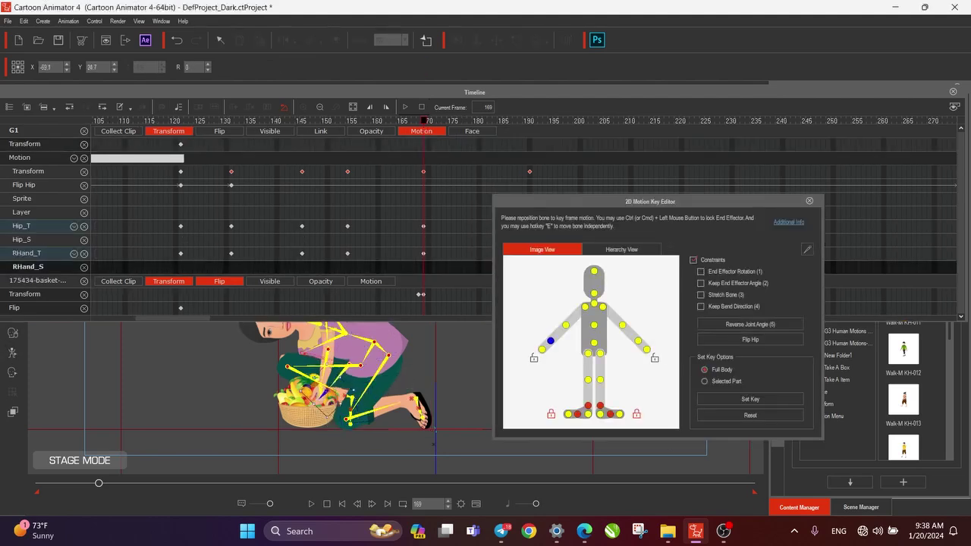
{"action": "left_click", "coordinate": [317, 120]}
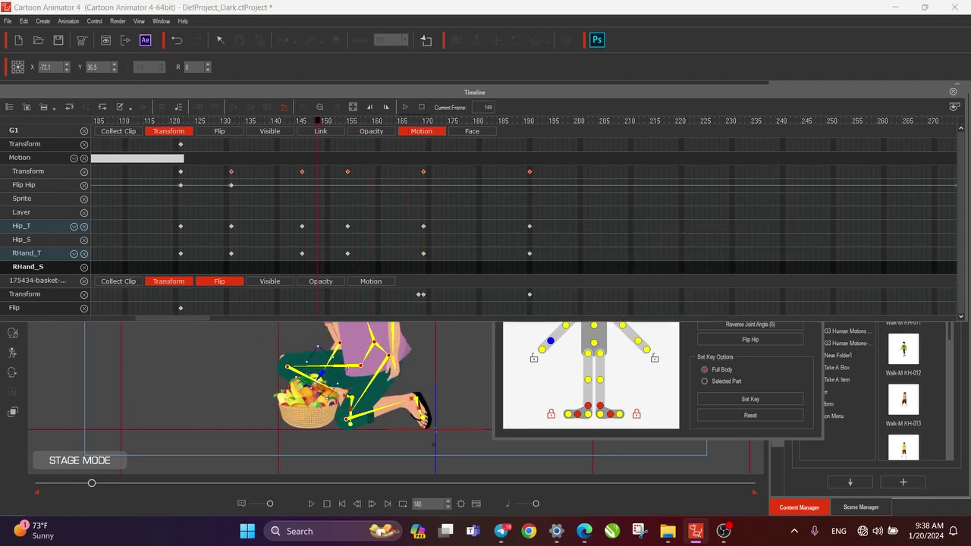
{"action": "left_click_drag", "start_coordinate": [317, 120], "coordinate": [433, 121]}
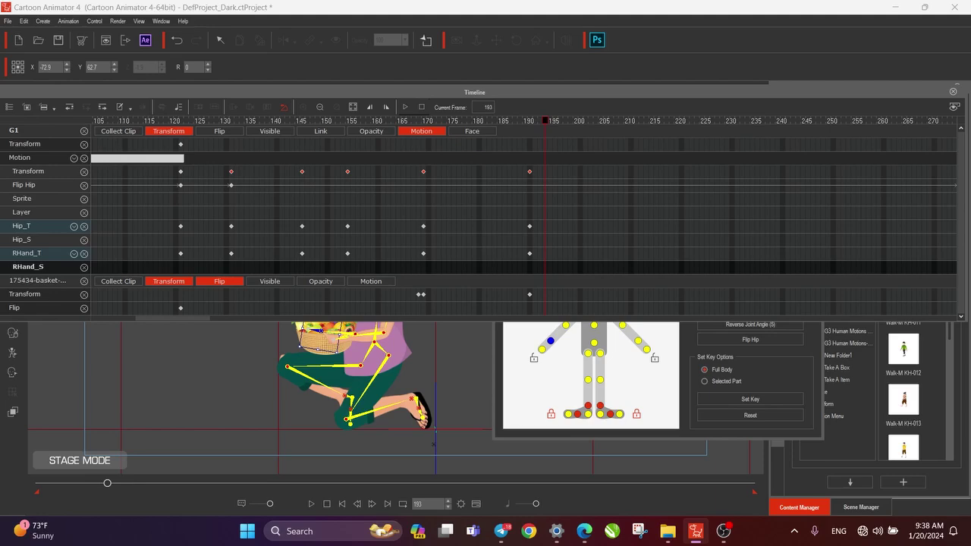
- Move the Timeline and 2D Motion Key Editor windows clear of the woman and show the timeline frames from 180 onward
{"action": "left_click_drag", "start_coordinate": [543, 92], "coordinate": [967, 2]}
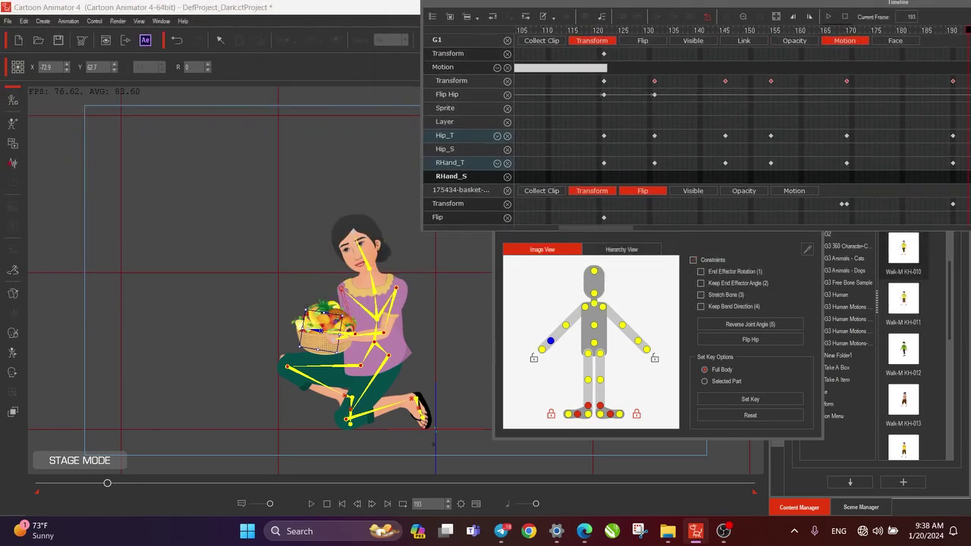
{"action": "left_click_drag", "start_coordinate": [595, 227], "coordinate": [628, 228]}
{"action": "left_click", "coordinate": [650, 239]}
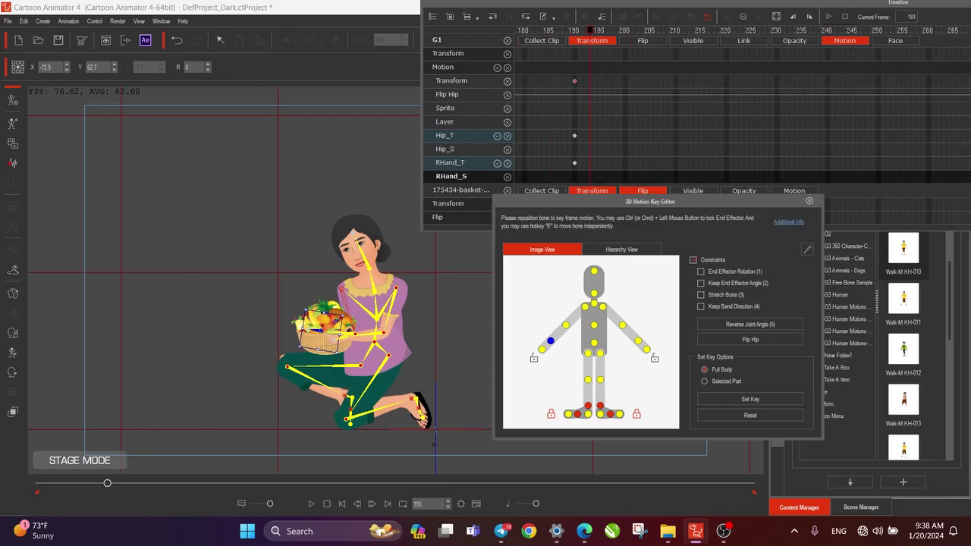
{"action": "left_click_drag", "start_coordinate": [683, 202], "coordinate": [664, 311]}
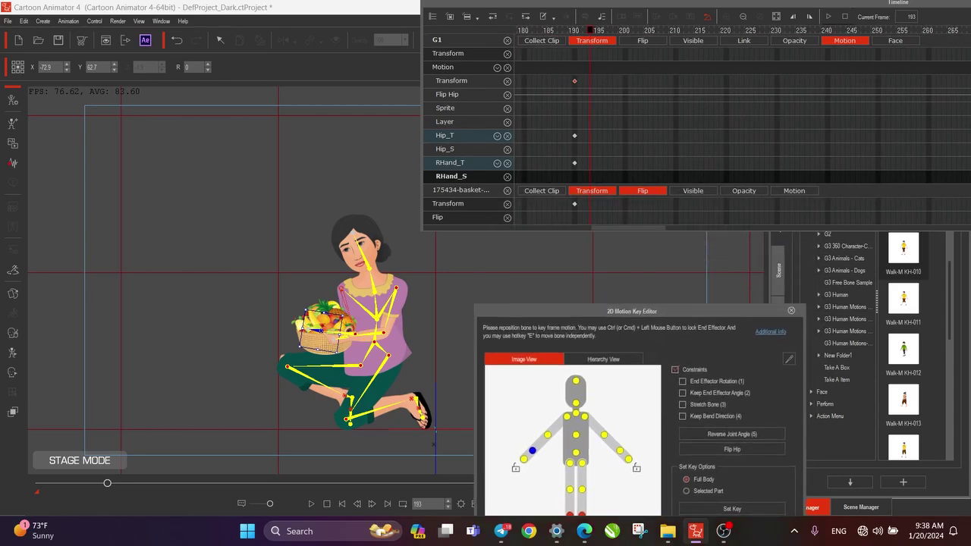
- Step through the frames around 190 to examine the woman's pose while she holds the basket
{"action": "left_click_drag", "start_coordinate": [107, 483], "coordinate": [107, 484]}
{"action": "key", "text": "period"}
{"action": "key", "text": "period"}
{"action": "key", "text": "period"}
{"action": "key", "text": "period"}
{"action": "key", "text": "period"}
{"action": "key", "text": "period"}
{"action": "key", "text": "period"}
{"action": "key", "text": "period"}
{"action": "key", "text": "period"}
{"action": "key", "text": "period"}
{"action": "key", "text": "period"}
{"action": "key", "text": "period"}
{"action": "key", "text": "period"}
{"action": "key", "text": "period"}
{"action": "key", "text": "period"}
{"action": "key", "text": "period"}
{"action": "key", "text": "period"}
{"action": "key", "text": "period"}
{"action": "key", "text": "period"}
{"action": "key", "text": "period"}
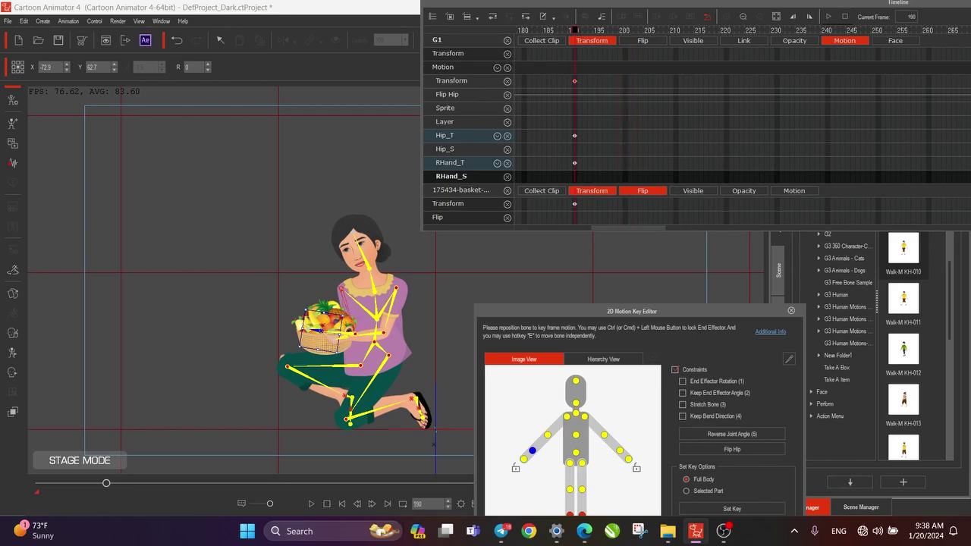
{"action": "key", "text": "period"}
{"action": "key", "text": "period"}
{"action": "key", "text": "period"}
{"action": "key", "text": "period"}
{"action": "key", "text": "period"}
{"action": "key", "text": "period"}
{"action": "key", "text": "period"}
{"action": "key", "text": "period"}
{"action": "key", "text": "period"}
{"action": "key", "text": "period"}
{"action": "key", "text": "period"}
{"action": "key", "text": "period"}
- At frame 200, raise the woman's left and right arms so that both hands reach up beside her head
{"action": "left_click_drag", "start_coordinate": [641, 31], "coordinate": [622, 30]}
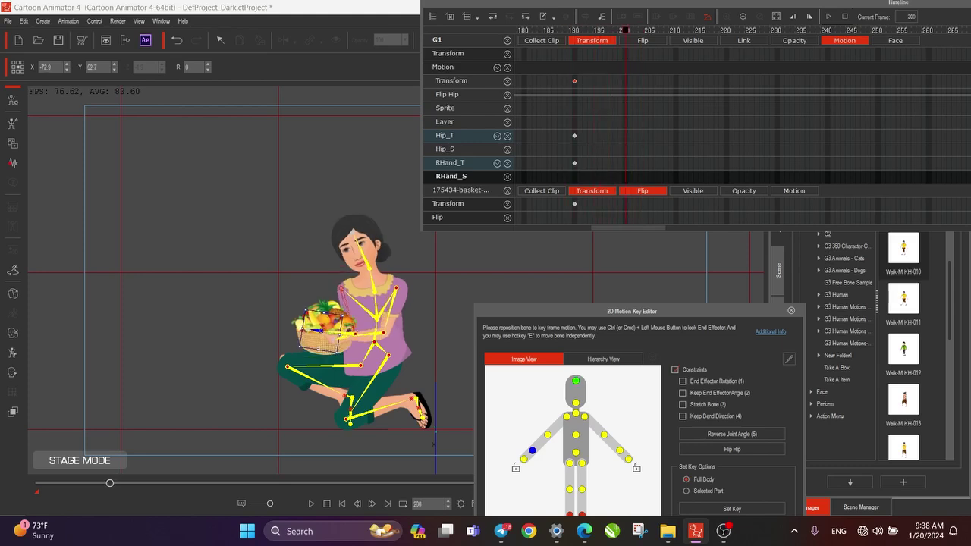
{"action": "left_click_drag", "start_coordinate": [633, 311], "coordinate": [629, 273]}
{"action": "left_click", "coordinate": [389, 319]}
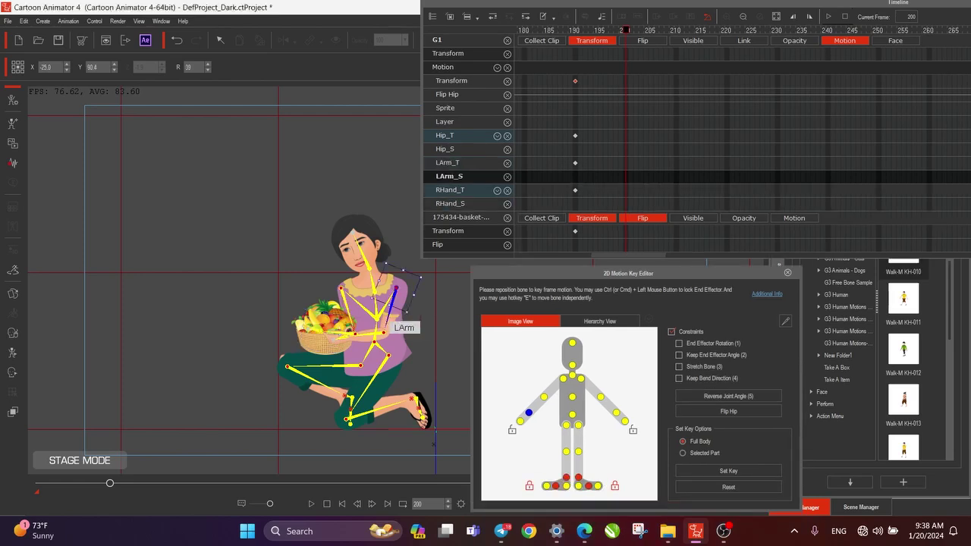
{"action": "left_click_drag", "start_coordinate": [388, 319], "coordinate": [365, 277]}
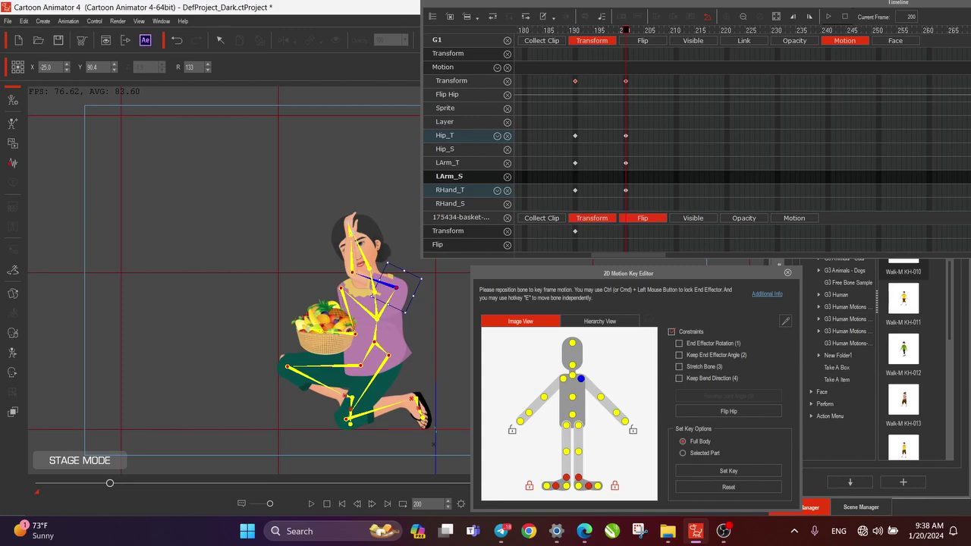
{"action": "left_click", "coordinate": [625, 421]}
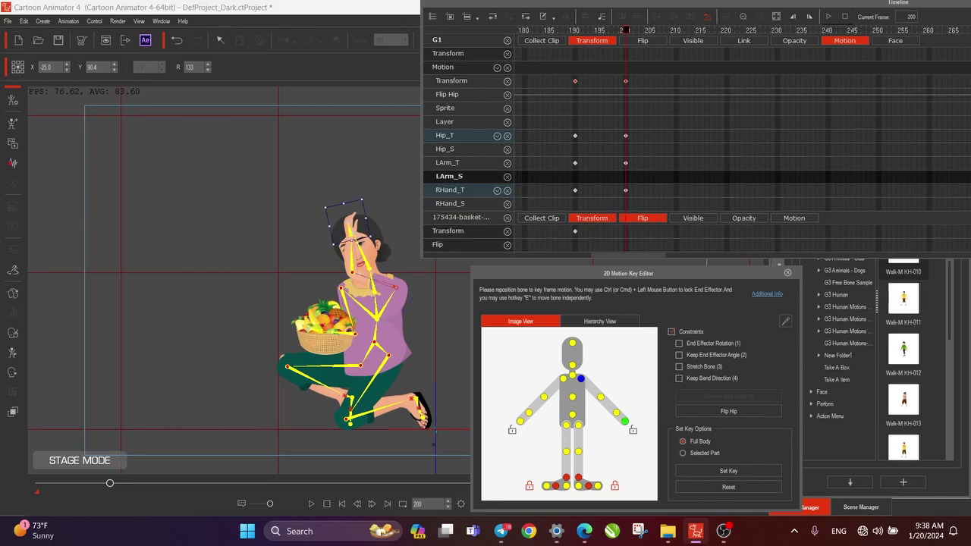
{"action": "left_click_drag", "start_coordinate": [347, 246], "coordinate": [344, 239]}
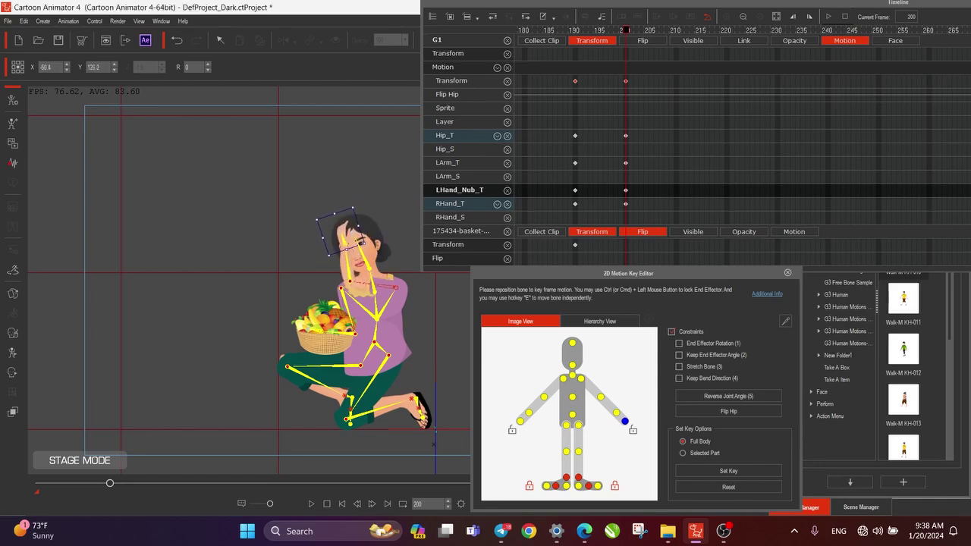
{"action": "left_click", "coordinate": [520, 421]}
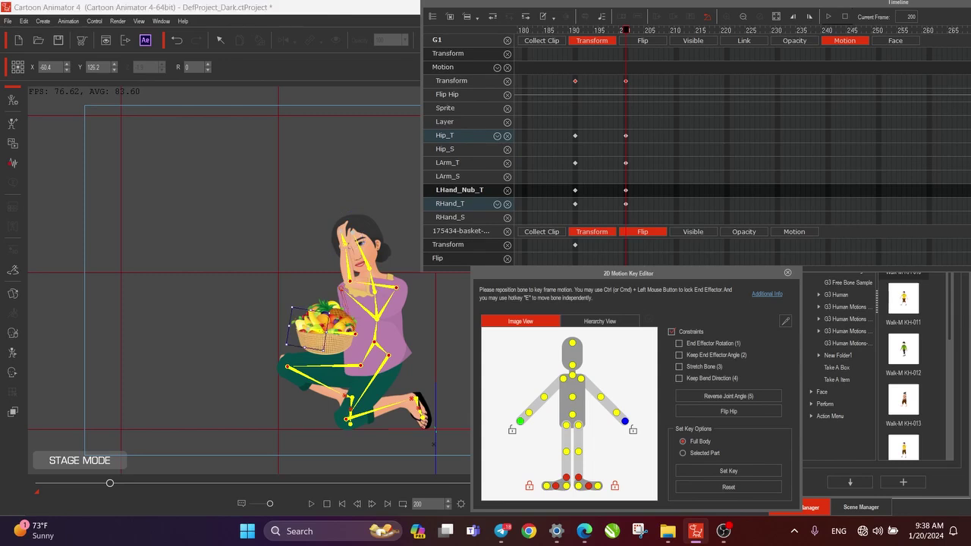
{"action": "left_click_drag", "start_coordinate": [289, 364], "coordinate": [328, 220]}
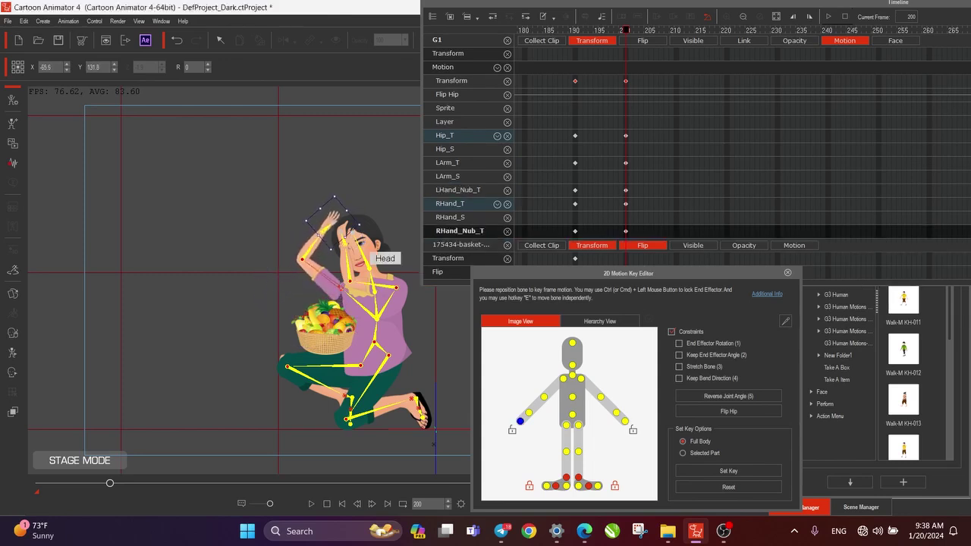
{"action": "left_click", "coordinate": [370, 260]}
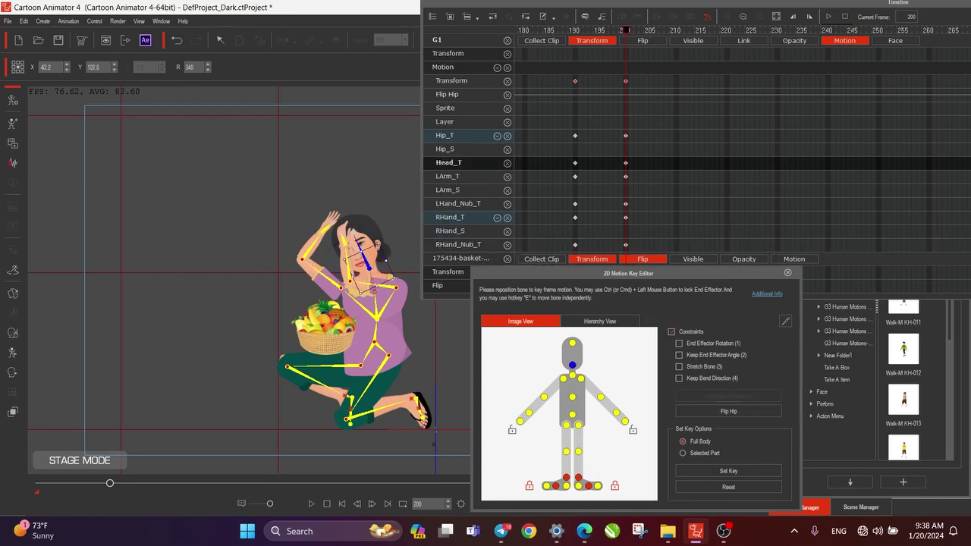
{"action": "left_click_drag", "start_coordinate": [386, 261], "coordinate": [368, 247]}
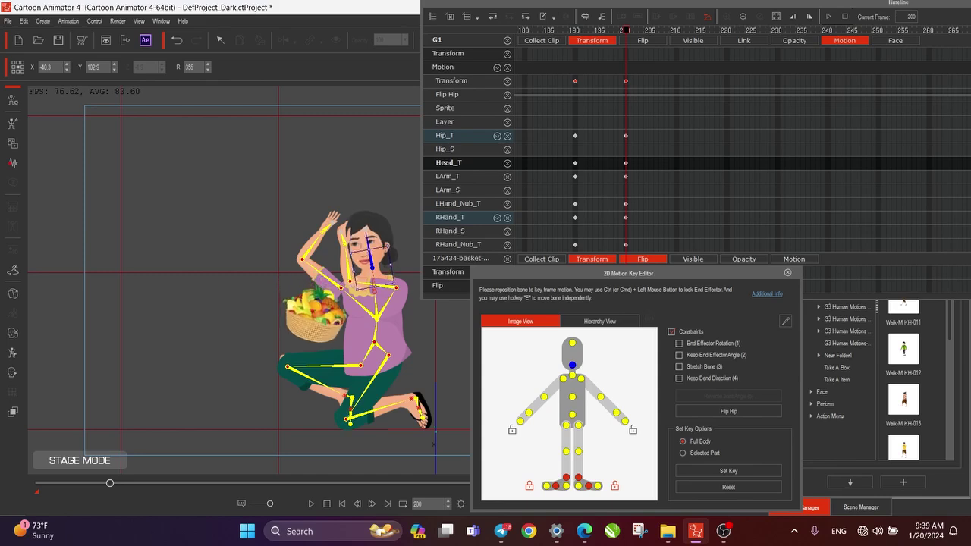
{"action": "key", "text": "ctrl+z"}
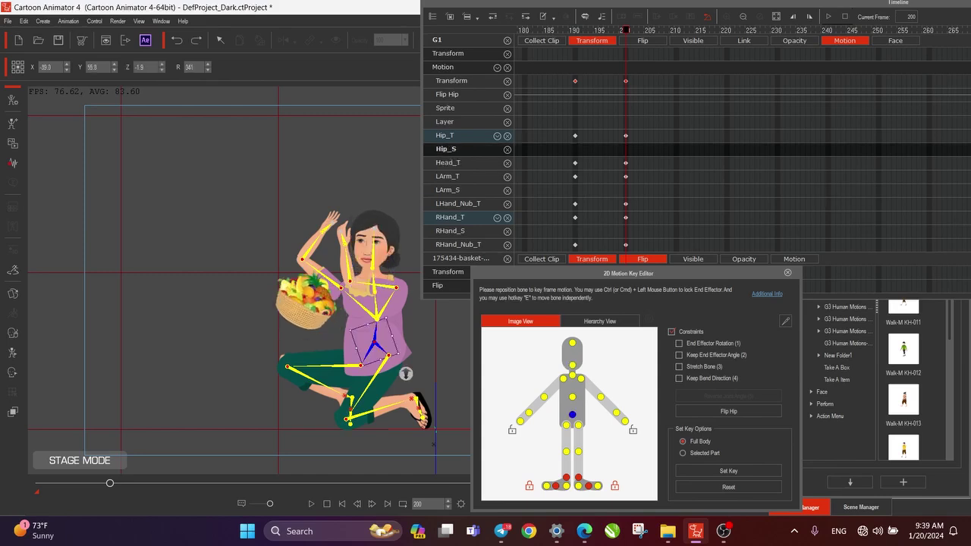
{"action": "key", "text": "ctrl+z"}
{"action": "key", "text": "ctrl+z"}
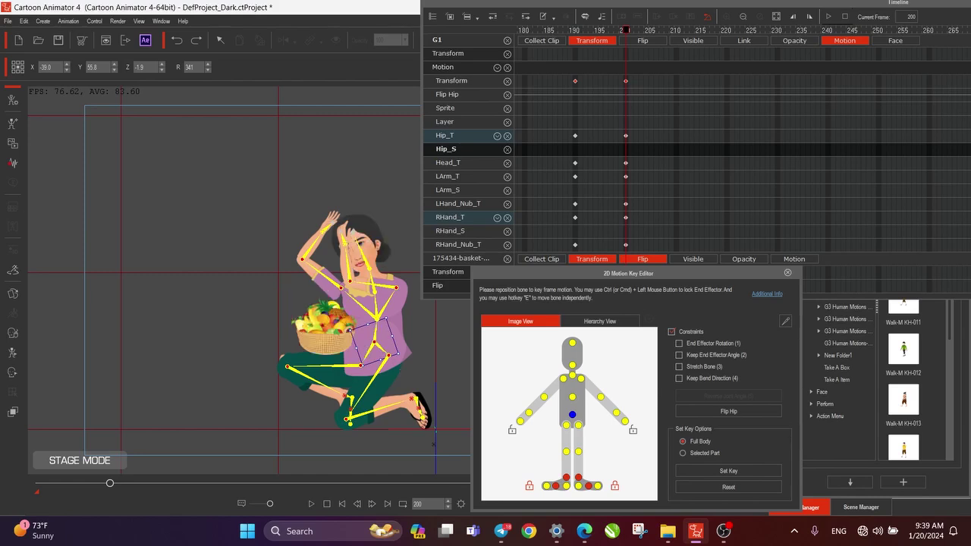
- Close the 2D Motion Key Editor and, at frame 200, place the fruit basket on the woman's head with a rotation of 12
{"action": "key", "text": "Escape"}
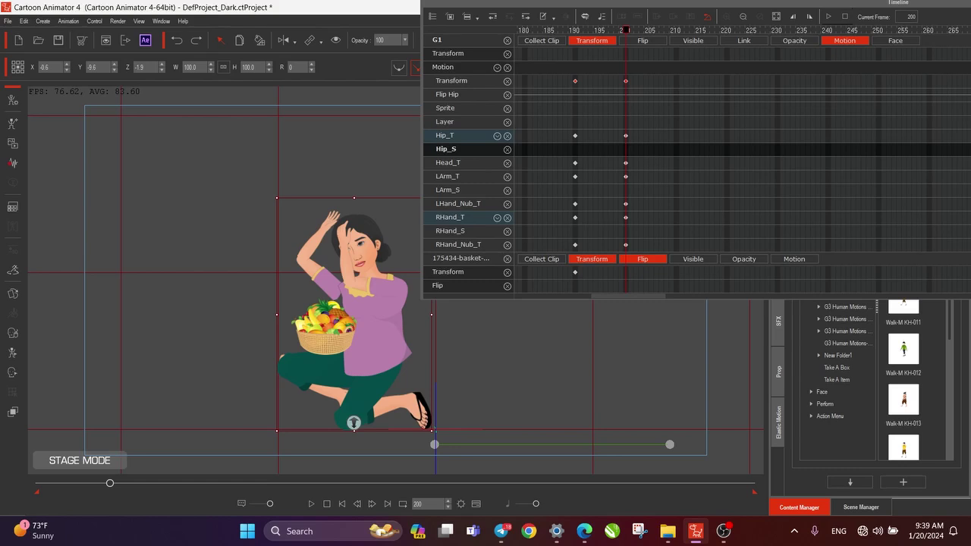
{"action": "left_click", "coordinate": [324, 329]}
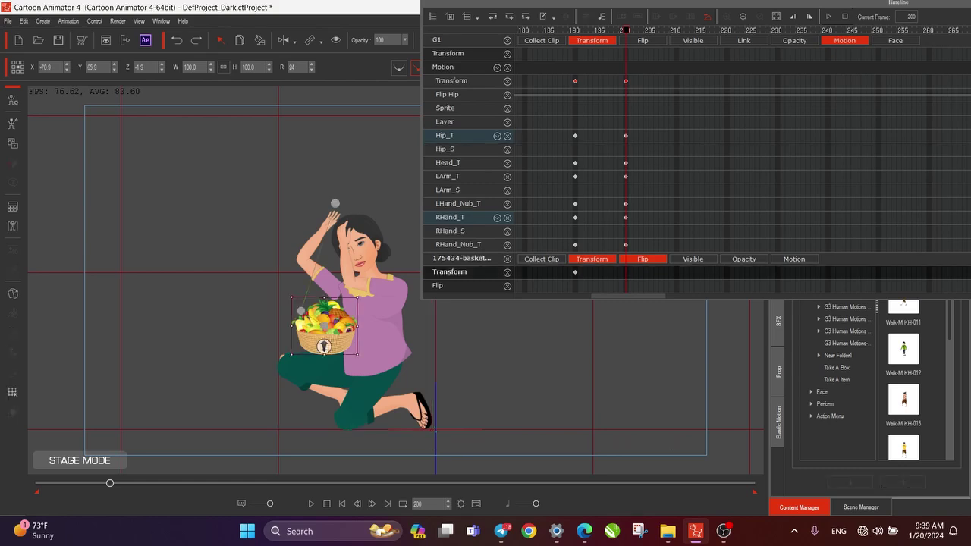
{"action": "left_click_drag", "start_coordinate": [324, 346], "coordinate": [344, 226]}
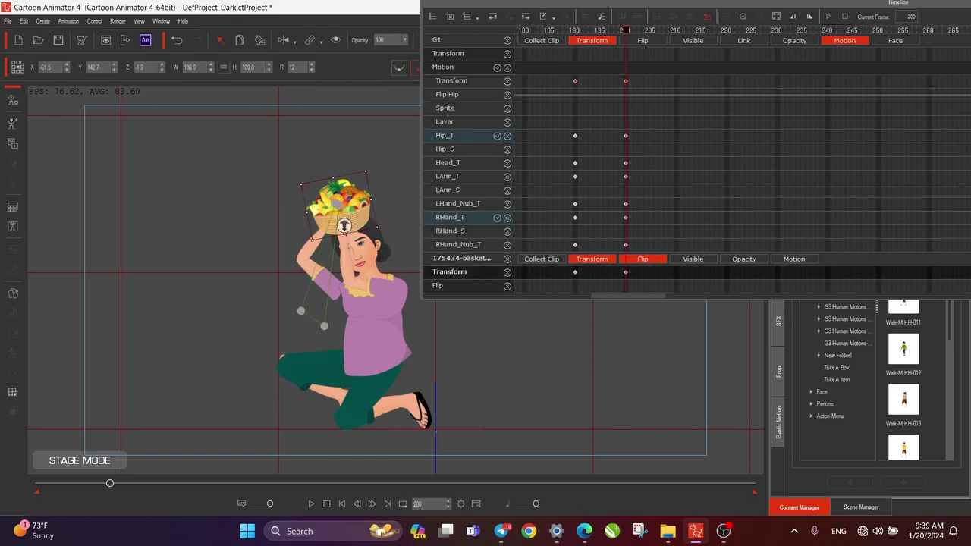
- Undo the basket's last rotation and nudge the basket to X -63.5, Y 140.7 at frame 200
{"action": "key", "text": "ctrl+z"}
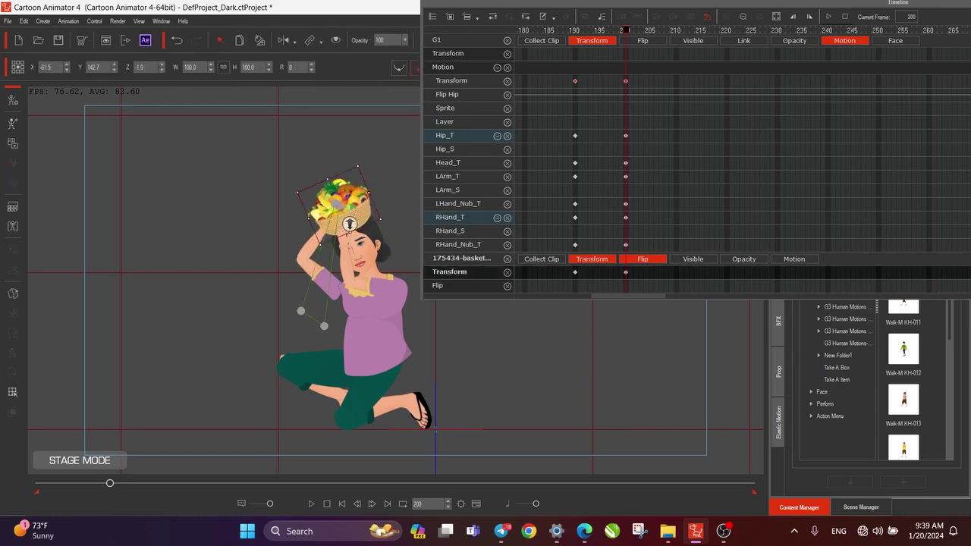
{"action": "key", "text": "Right"}
{"action": "key", "text": "Right"}
{"action": "key", "text": "Down"}
{"action": "key", "text": "Down"}
{"action": "key", "text": "Left"}
{"action": "key", "text": "Left"}
{"action": "key", "text": "Left"}
{"action": "key", "text": "Left"}
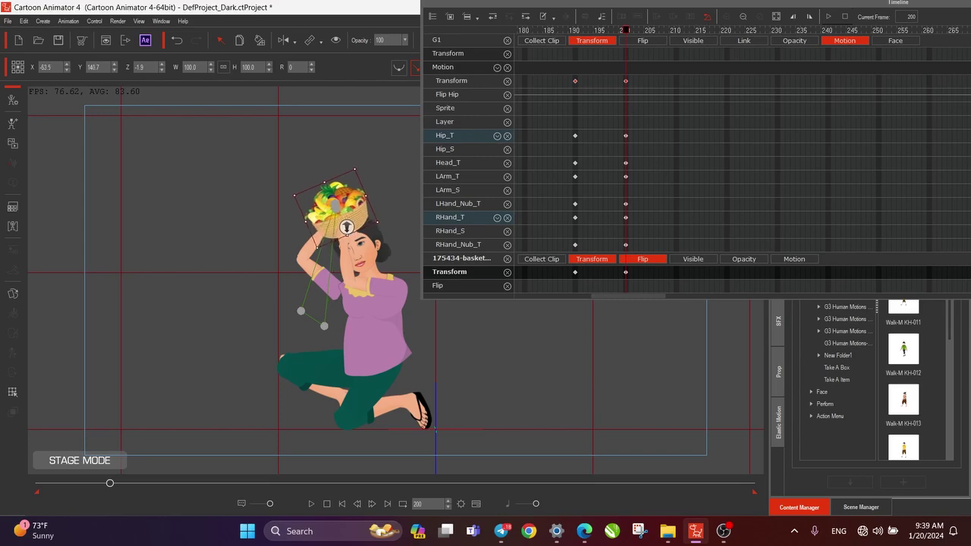
- Step through frames 190 to 198 to examine how the basket follows the woman's hands during the lift
{"action": "left_click_drag", "start_coordinate": [626, 31], "coordinate": [571, 30]}
{"action": "key", "text": "period"}
{"action": "key", "text": "period"}
{"action": "key", "text": "period"}
{"action": "key", "text": "period"}
{"action": "key", "text": "period"}
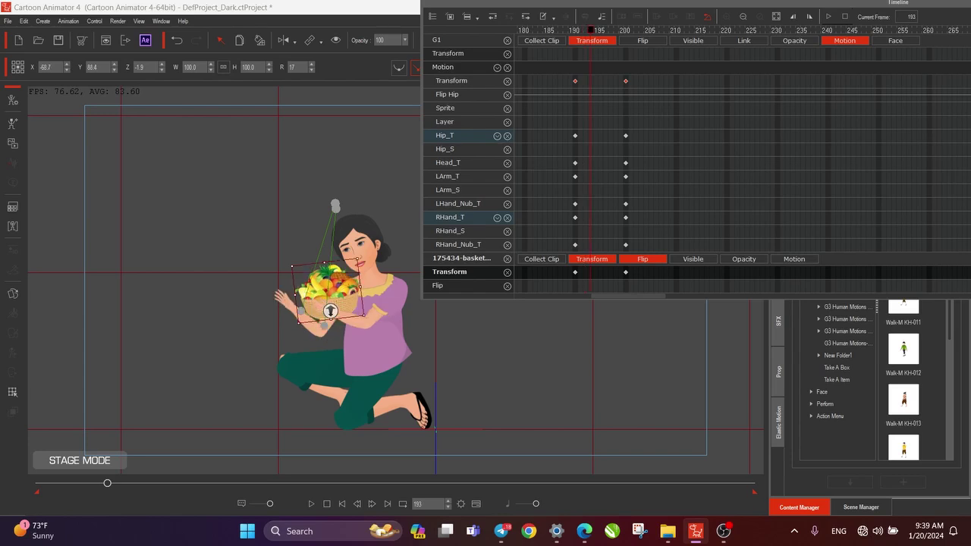
{"action": "key", "text": "period"}
{"action": "key", "text": "period"}
{"action": "key", "text": "period"}
{"action": "key", "text": "period"}
{"action": "key", "text": "period"}
{"action": "key", "text": "period"}
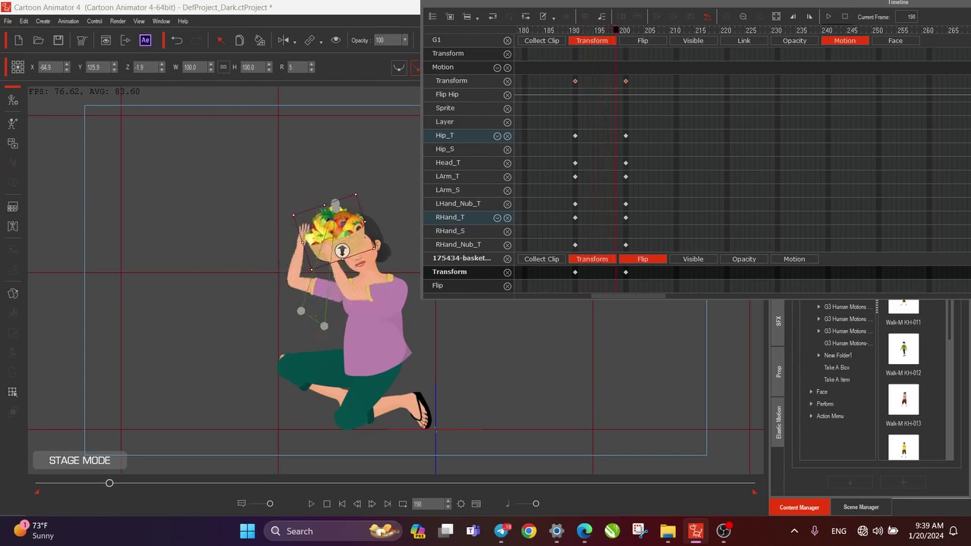
- At frame 196, move the basket between the woman's hands at X -79.7, Y 100.0 and rotate it to 23
{"action": "key", "text": "comma"}
{"action": "key", "text": "comma"}
{"action": "key", "text": "comma"}
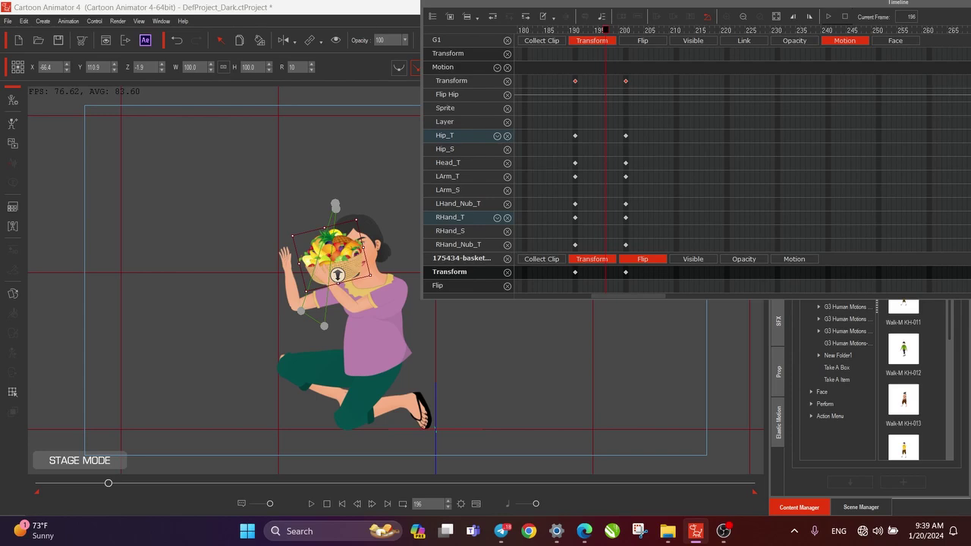
{"action": "left_click_drag", "start_coordinate": [337, 275], "coordinate": [316, 277]}
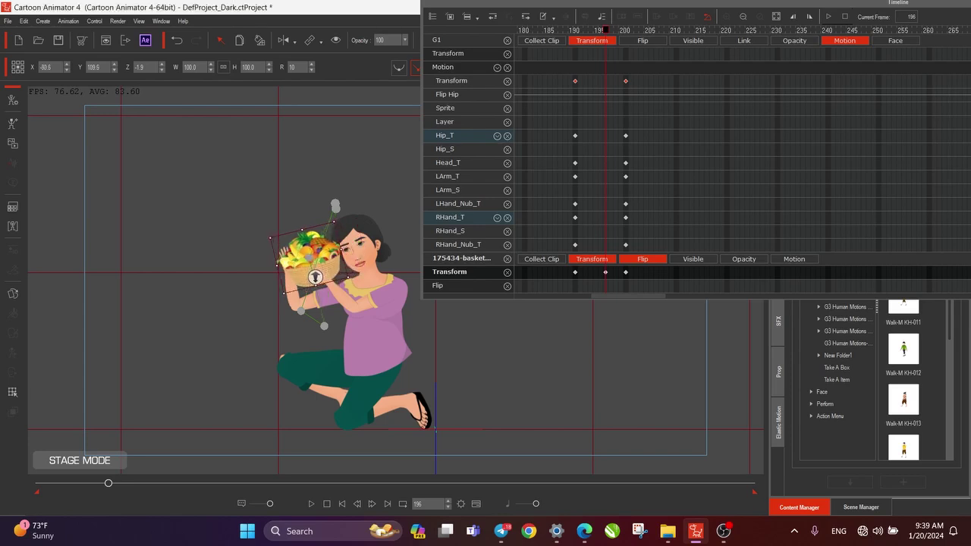
{"action": "left_click_drag", "start_coordinate": [334, 222], "coordinate": [344, 230]}
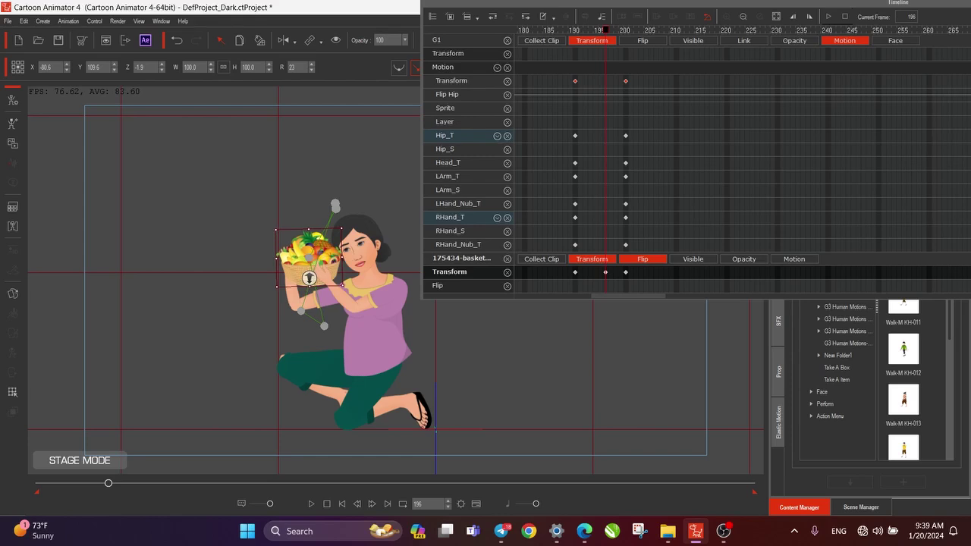
{"action": "left_click_drag", "start_coordinate": [309, 260], "coordinate": [310, 281]}
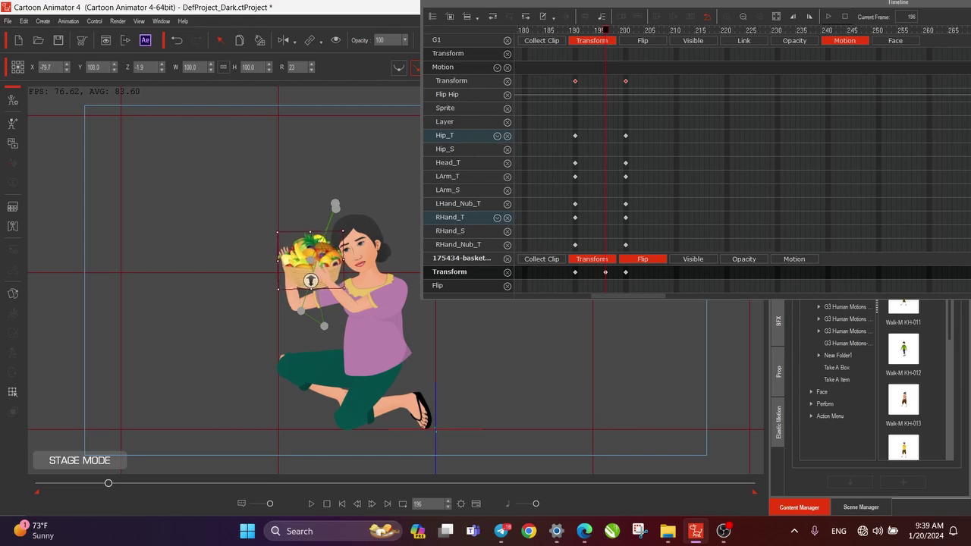
- Play the lift, then move the woman's motion keys and the basket's transform key from frame 200 to frame 210
{"action": "mouse_move", "coordinate": [606, 30]}
{"action": "left_mouse_down"}
{"action": "mouse_move", "coordinate": [566, 30]}
{"action": "mouse_move", "coordinate": [595, 30]}
{"action": "left_mouse_up"}
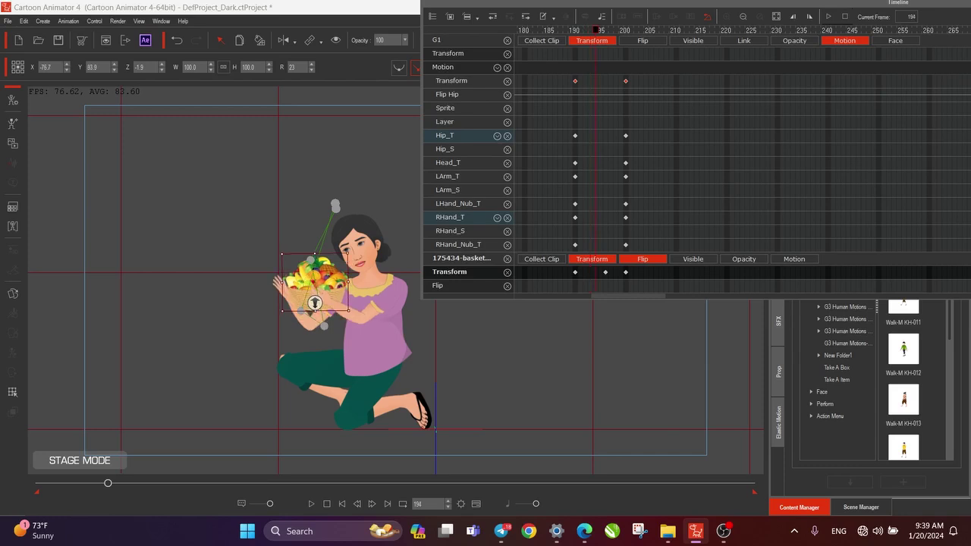
{"action": "key", "text": "period"}
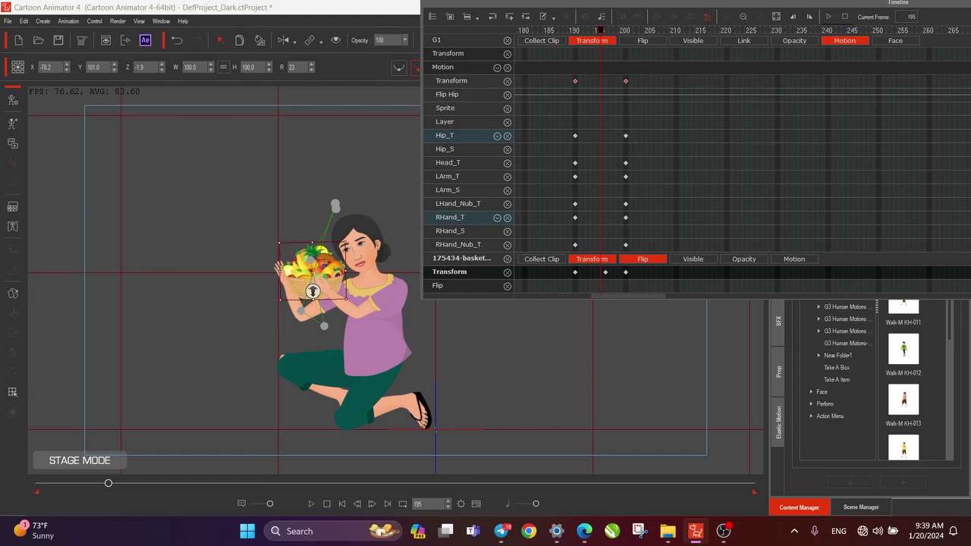
{"action": "key", "text": "space"}
{"action": "key", "text": "space"}
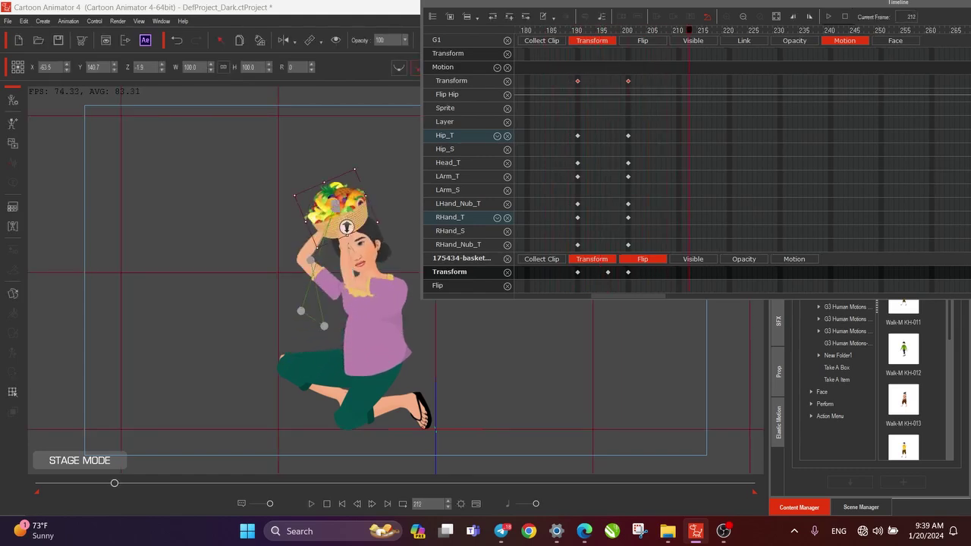
{"action": "left_click", "coordinate": [629, 82]}
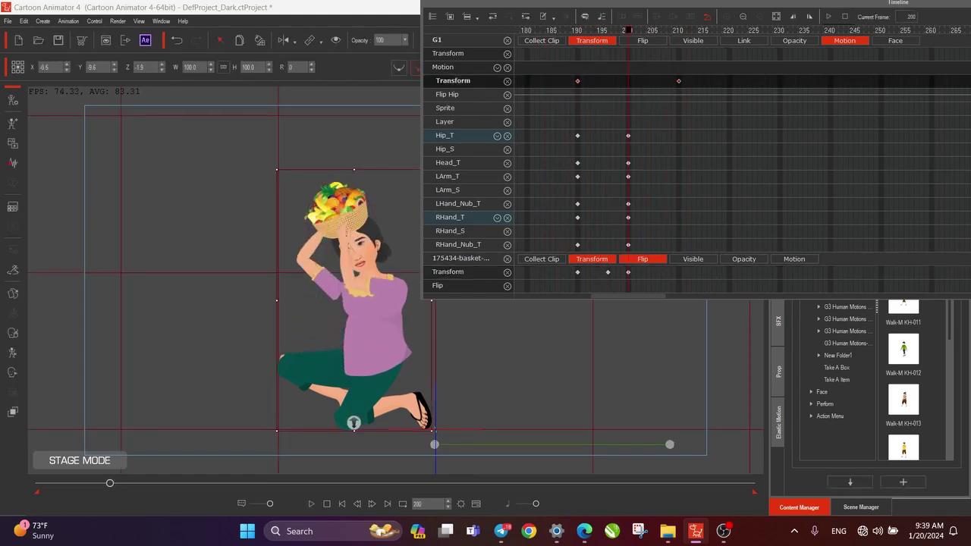
{"action": "left_click_drag", "start_coordinate": [628, 81], "coordinate": [679, 81]}
{"action": "left_click", "coordinate": [577, 81]}
{"action": "key", "text": "space"}
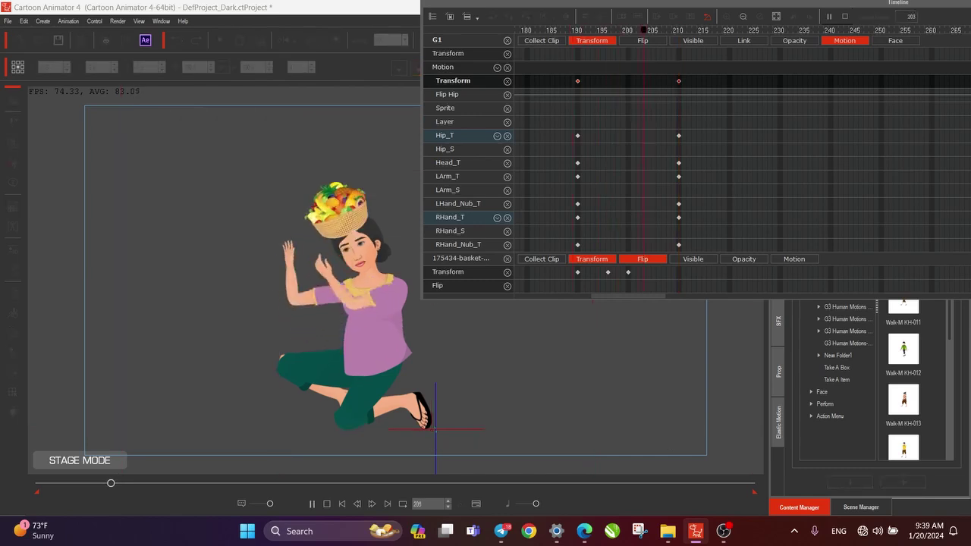
{"action": "key", "text": "space"}
{"action": "left_click_drag", "start_coordinate": [719, 31], "coordinate": [577, 30]}
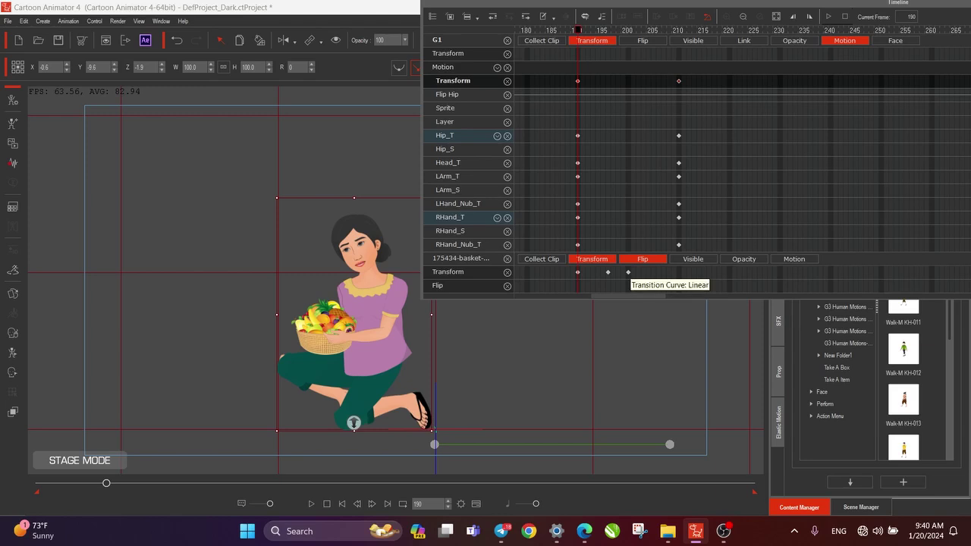
{"action": "left_click_drag", "start_coordinate": [628, 272], "coordinate": [679, 272]}
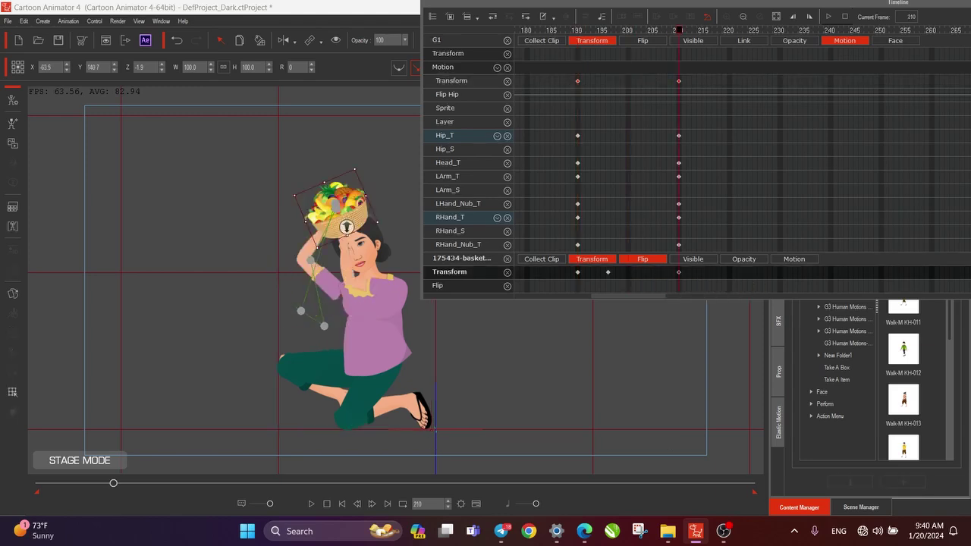
- Play the retimed lift from around frame 190 and delete the basket's transform key at frame 196
{"action": "left_click", "coordinate": [573, 30]}
{"action": "key", "text": "space"}
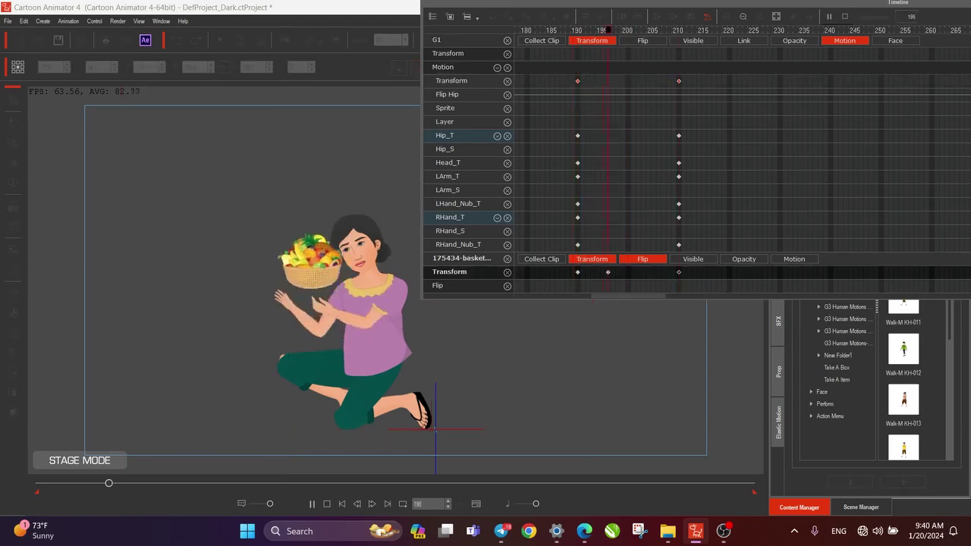
{"action": "key", "text": "space"}
{"action": "left_click", "coordinate": [608, 271]}
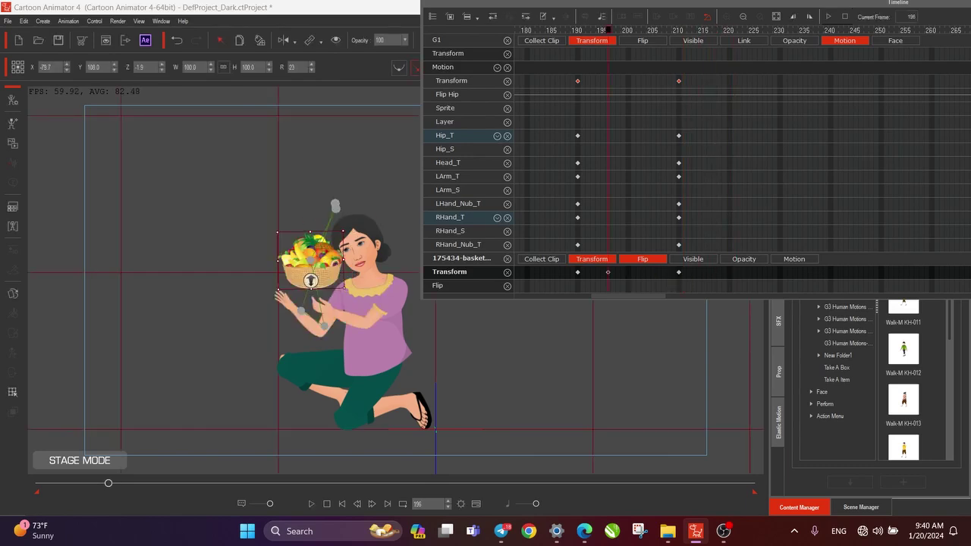
{"action": "right_click", "coordinate": [608, 272]}
{"action": "left_click", "coordinate": [630, 324]}
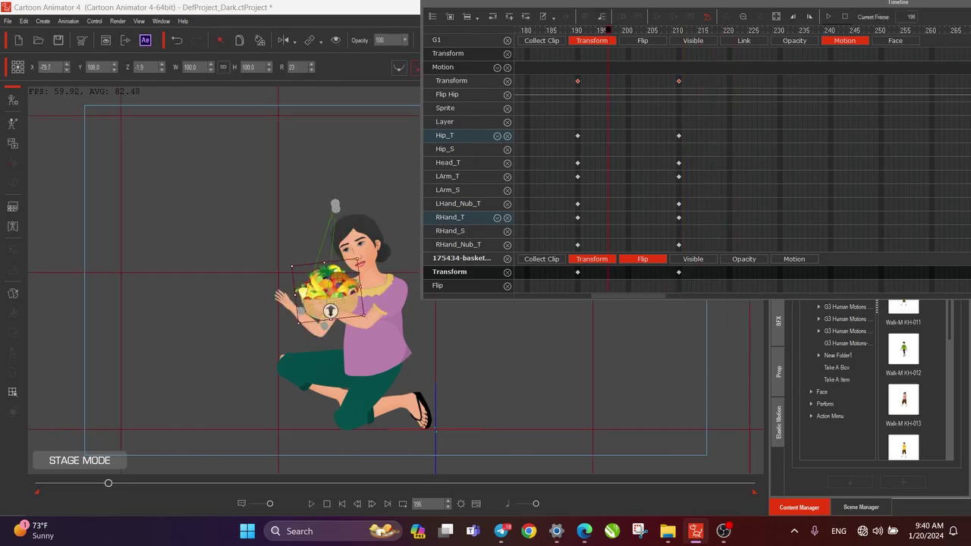
- At frame 194, move the basket sideways to X -79.7, Y 80.9 so it sits in the woman's hands
{"action": "mouse_move", "coordinate": [608, 30]}
{"action": "left_mouse_down"}
{"action": "mouse_move", "coordinate": [572, 31]}
{"action": "mouse_move", "coordinate": [618, 31]}
{"action": "mouse_move", "coordinate": [568, 31]}
{"action": "mouse_move", "coordinate": [594, 31]}
{"action": "left_mouse_up"}
{"action": "left_click", "coordinate": [593, 41]}
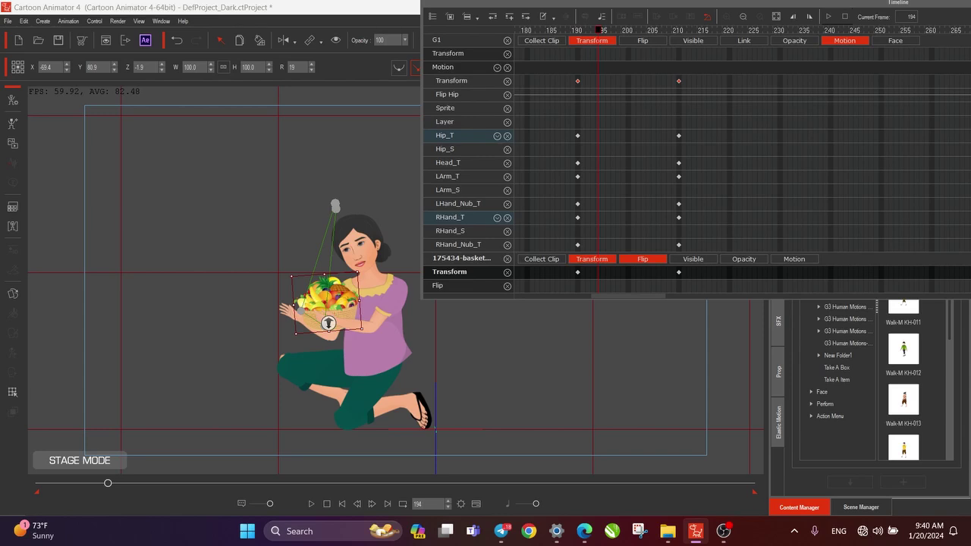
{"action": "left_click_drag", "start_coordinate": [327, 324], "coordinate": [312, 324]}
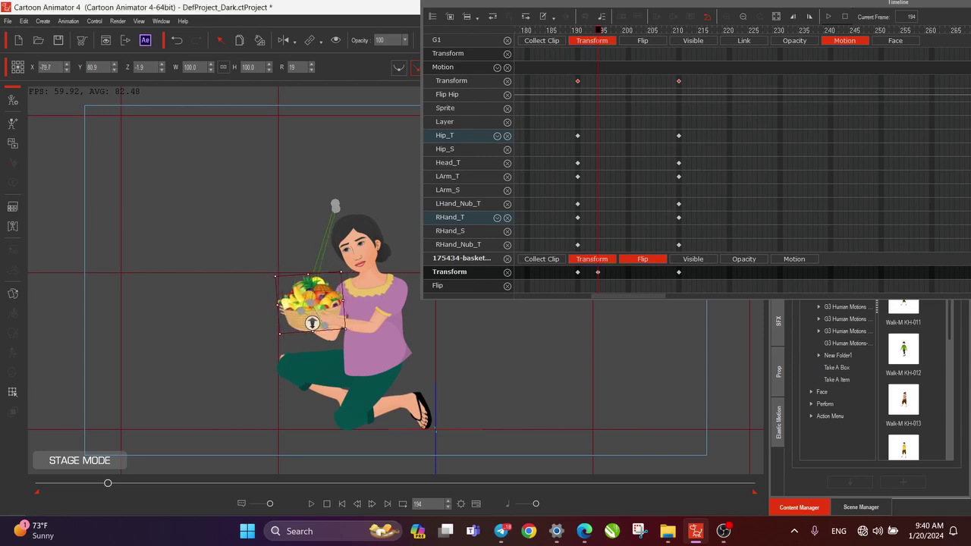
- At frame 198, place the basket in the woman's hands at X -81.1, Y 94.6 with a rotation of 20
{"action": "key", "text": "Right"}
{"action": "key", "text": "Right"}
{"action": "key", "text": "Right"}
{"action": "key", "text": "Right"}
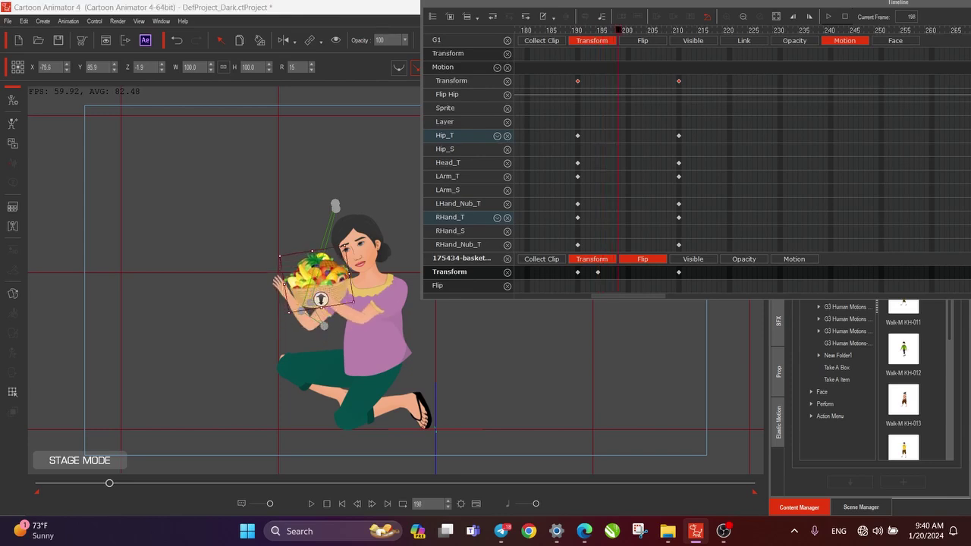
{"action": "left_click_drag", "start_coordinate": [321, 299], "coordinate": [309, 302]}
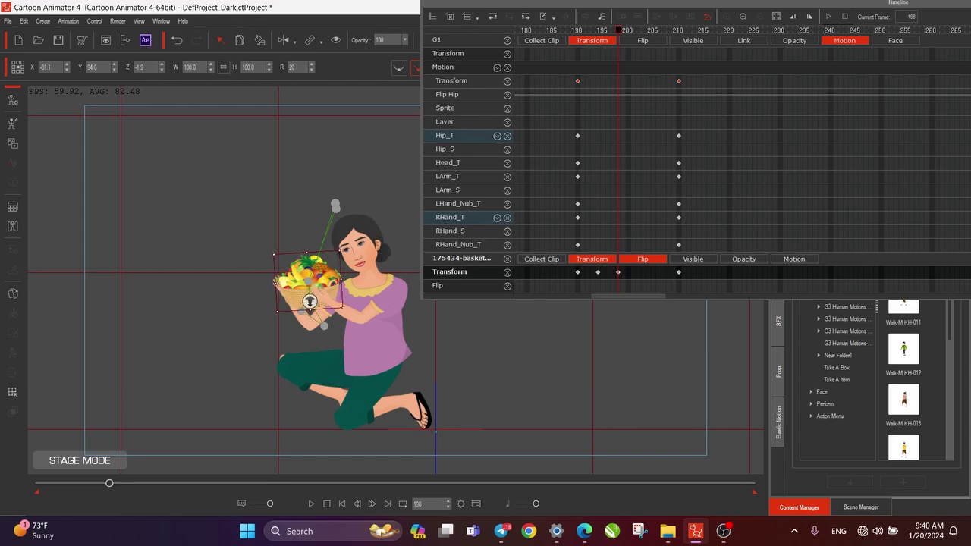
- Step through frames 188 to 209 to examine the basket's position relative to the woman's rising hands
{"action": "key", "text": "Left"}
{"action": "key", "text": "Left"}
{"action": "key", "text": "Left"}
{"action": "key", "text": "Left"}
{"action": "key", "text": "Left"}
{"action": "key", "text": "Left"}
{"action": "key", "text": "Left"}
{"action": "key", "text": "Left"}
{"action": "key", "text": "Left"}
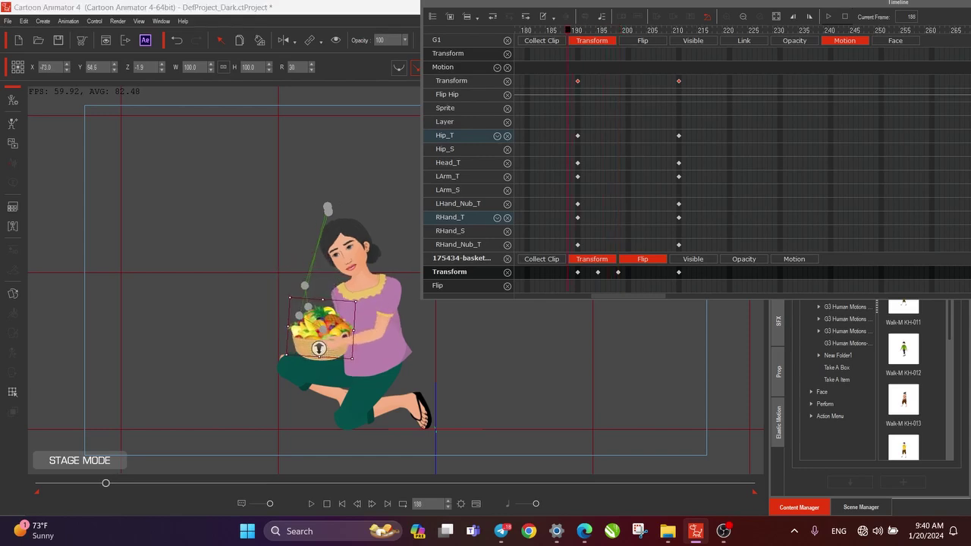
{"action": "key", "text": "Right"}
{"action": "key", "text": "Right"}
{"action": "key", "text": "Right"}
{"action": "key", "text": "Right"}
{"action": "key", "text": "Right"}
{"action": "key", "text": "Right"}
{"action": "key", "text": "Right"}
{"action": "key", "text": "Right"}
{"action": "key", "text": "Right"}
{"action": "key", "text": "Right"}
{"action": "key", "text": "Right"}
{"action": "key", "text": "Right"}
{"action": "key", "text": "Right"}
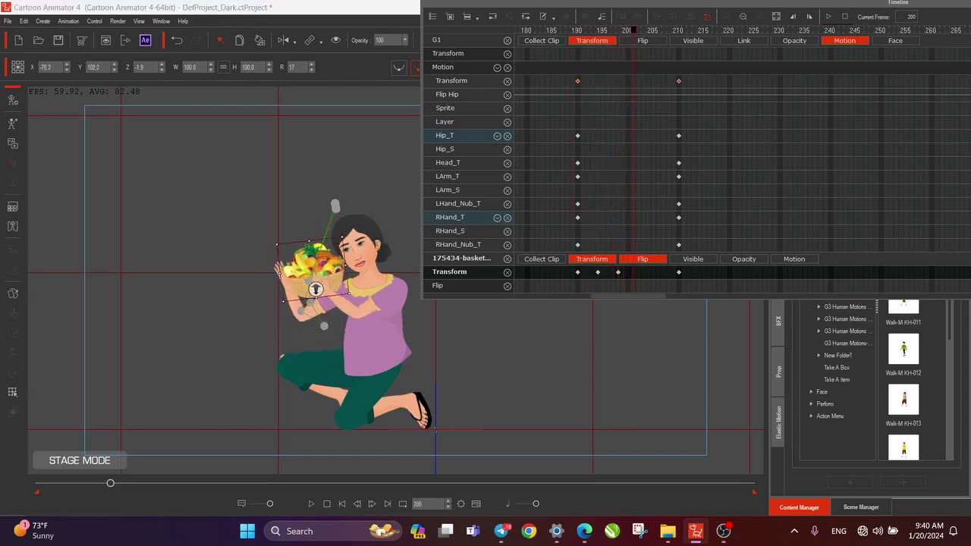
{"action": "key", "text": "Right"}
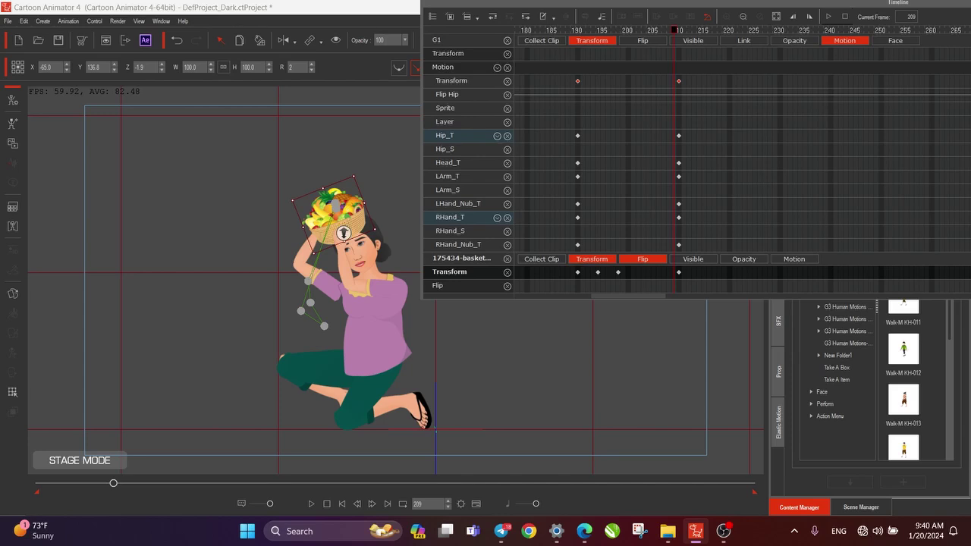
- At frame 207, lower the basket slightly to Y 127.0 so it rests between the woman's raised hands
{"action": "key", "text": "Left"}
{"action": "key", "text": "Left"}
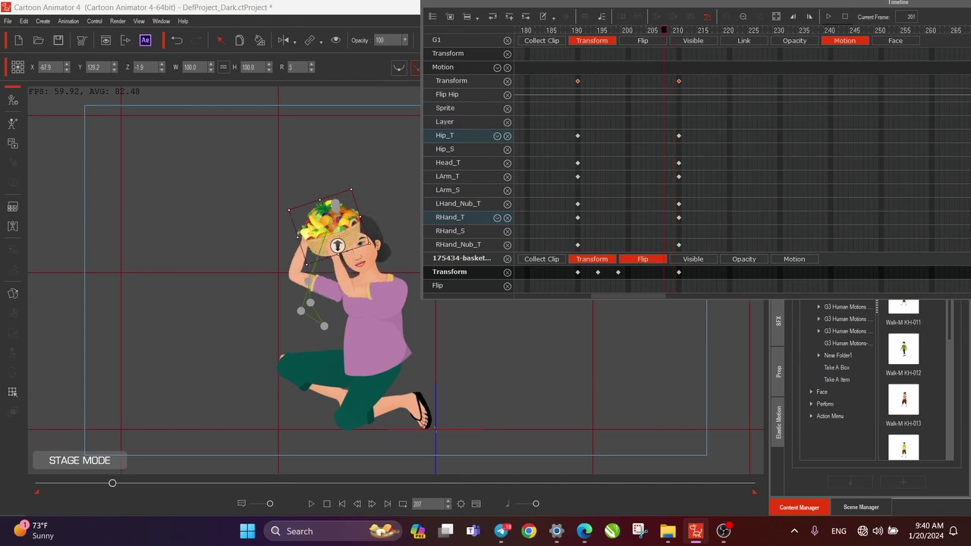
{"action": "left_click_drag", "start_coordinate": [338, 245], "coordinate": [336, 250]}
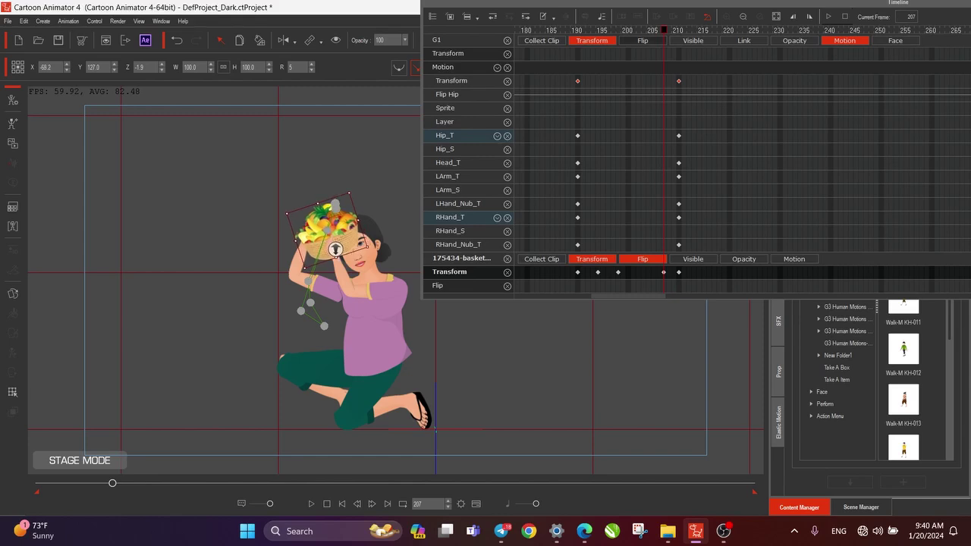
- Play back the lift and delete the basket's transform key at frame 210
{"action": "key", "text": "Right"}
{"action": "key", "text": "Right"}
{"action": "key", "text": "Right"}
{"action": "key", "text": "Right"}
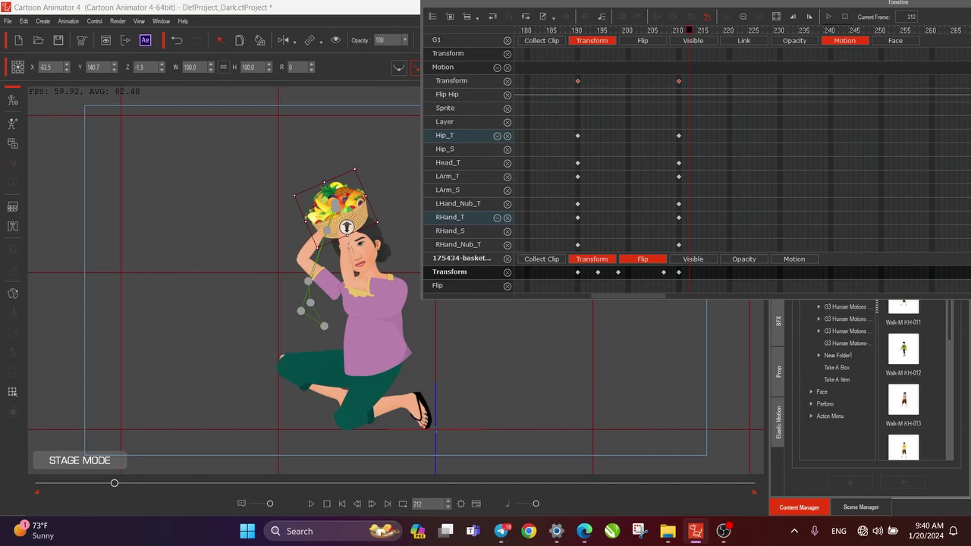
{"action": "key", "text": "space"}
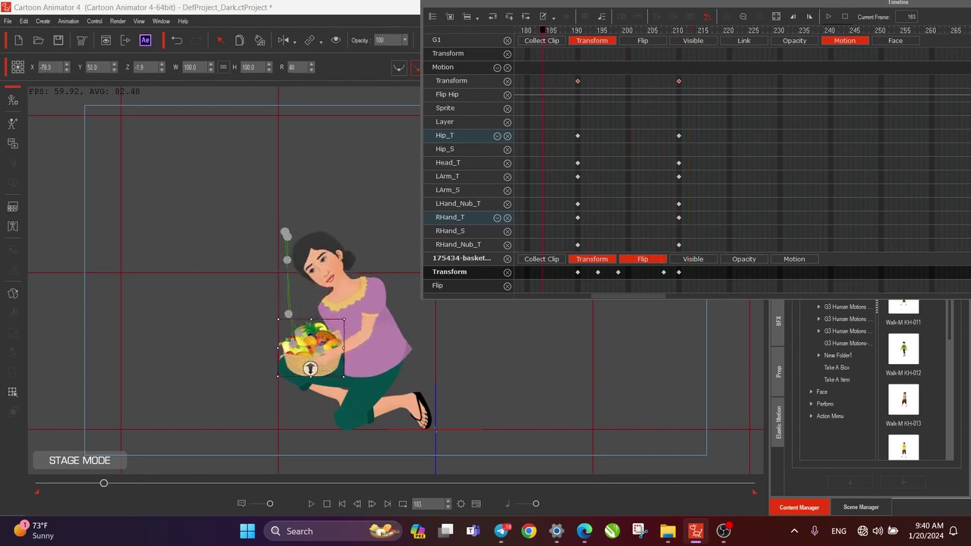
{"action": "key", "text": "space"}
{"action": "left_click_drag", "start_coordinate": [633, 31], "coordinate": [679, 30]}
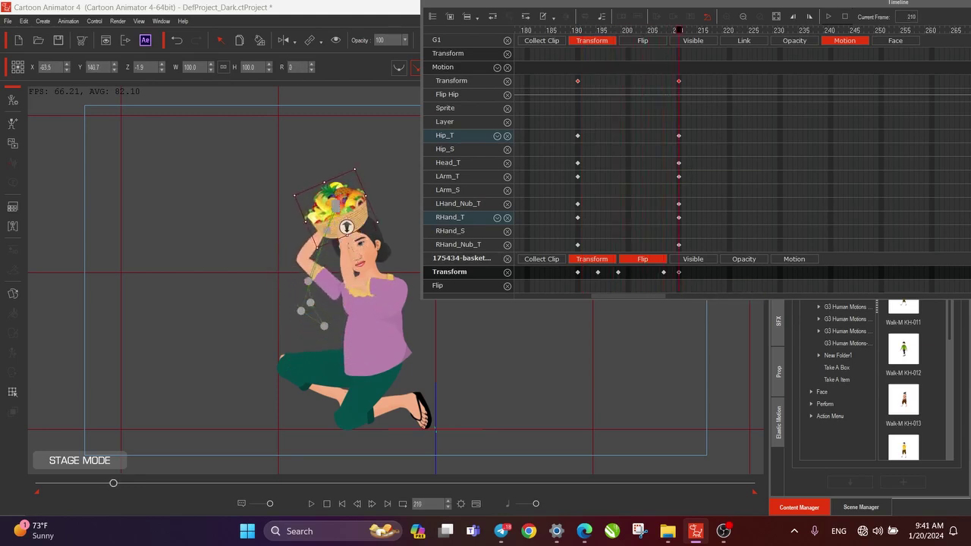
{"action": "right_click", "coordinate": [679, 272]}
{"action": "left_click", "coordinate": [701, 327]}
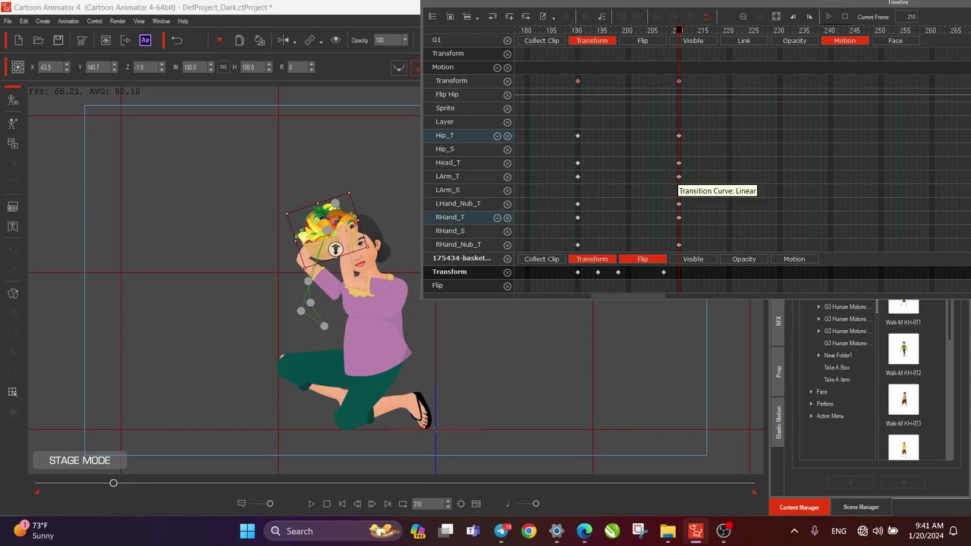
- Step through the frames from 196 to 211 to examine the basket's movement towards the woman's head
{"action": "left_click_drag", "start_coordinate": [679, 30], "coordinate": [609, 31]}
{"action": "key", "text": "Right"}
{"action": "key", "text": "Right"}
{"action": "key", "text": "Right"}
{"action": "key", "text": "Right"}
{"action": "key", "text": "Right"}
{"action": "key", "text": "Right"}
{"action": "key", "text": "Right"}
{"action": "key", "text": "Right"}
{"action": "key", "text": "Right"}
{"action": "key", "text": "Right"}
{"action": "key", "text": "Right"}
{"action": "key", "text": "Right"}
{"action": "key", "text": "Right"}
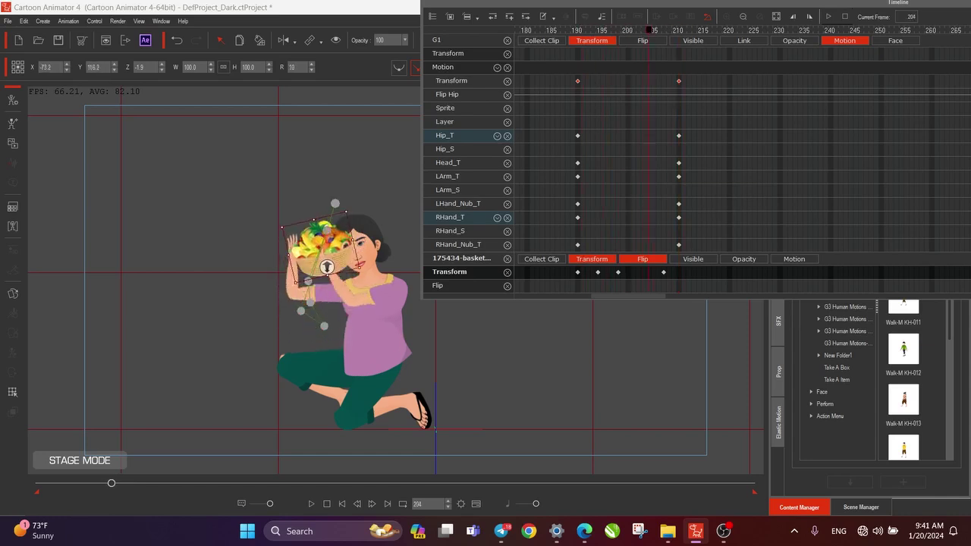
{"action": "key", "text": "Left"}
{"action": "key", "text": "Left"}
{"action": "key", "text": "Left"}
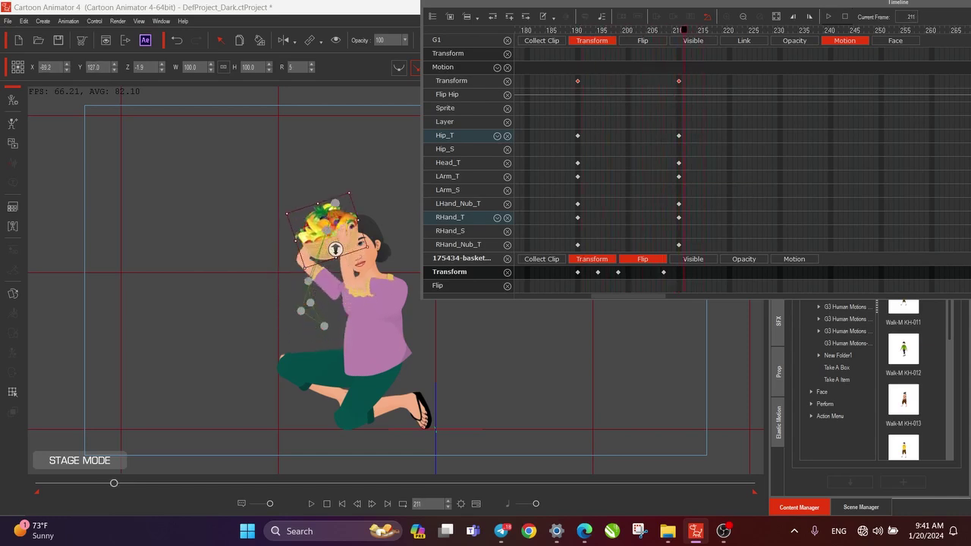
- Move the basket's transform key from frame 207 to 210 and place the basket on the woman's head at X -58.9, Y 134.7
{"action": "left_click_drag", "start_coordinate": [664, 273], "coordinate": [679, 272]}
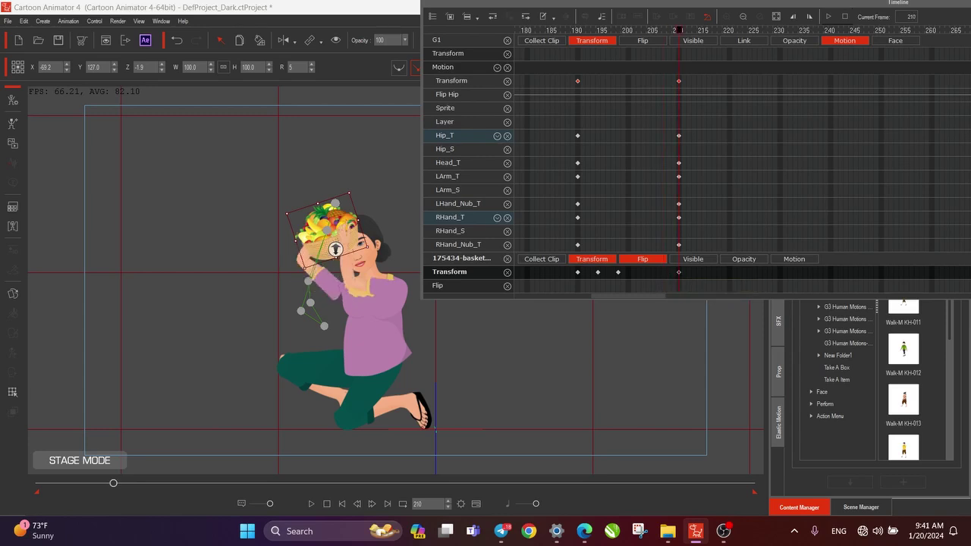
{"action": "left_click_drag", "start_coordinate": [335, 249], "coordinate": [351, 237]}
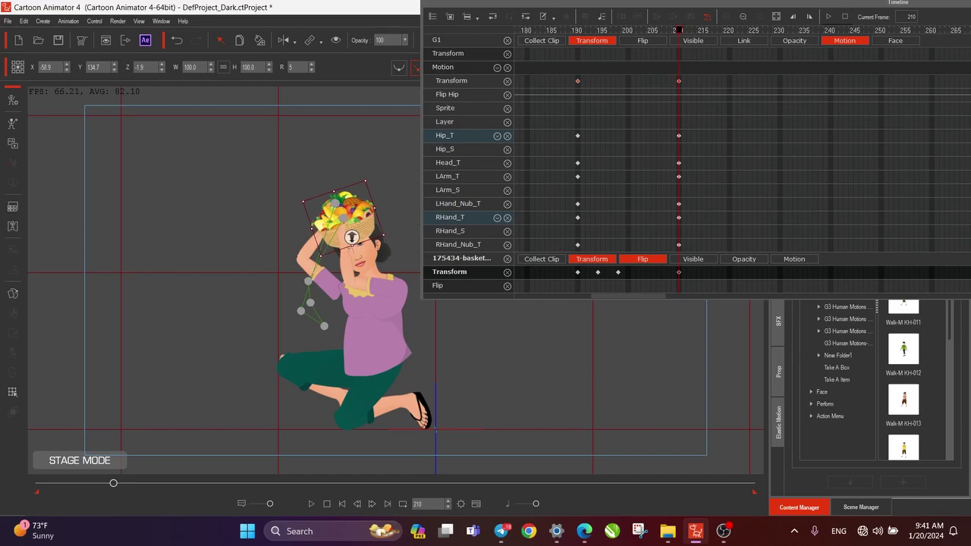
- At frame 205, move the basket towards the woman's hands to X -75.6, Y 119.6
{"action": "key", "text": "Left"}
{"action": "key", "text": "Left"}
{"action": "key", "text": "Left"}
{"action": "key", "text": "Left"}
{"action": "key", "text": "Left"}
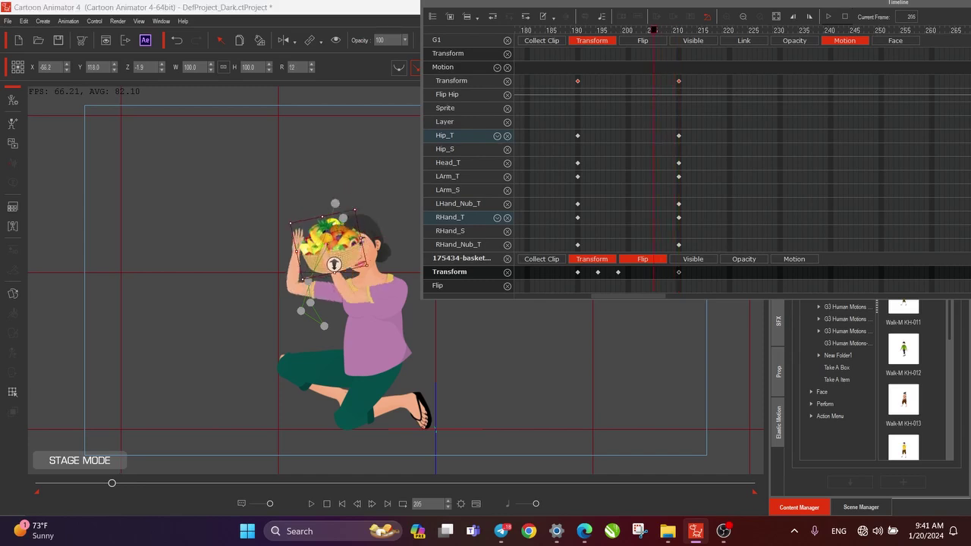
{"action": "left_click_drag", "start_coordinate": [334, 264], "coordinate": [322, 261]}
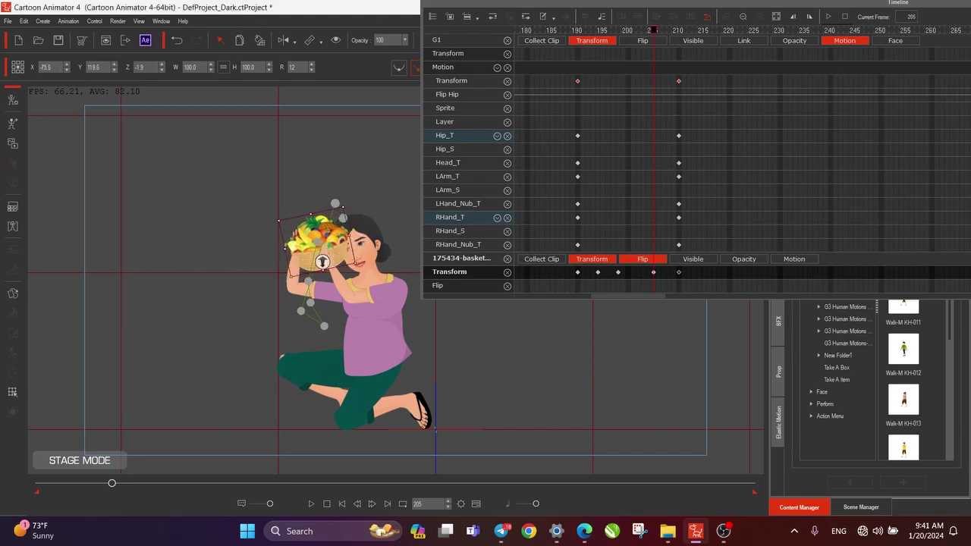
- Shift the basket's transform key from frame 205 to 204 and nudge the basket to X -77.2, Y 119.9
{"action": "mouse_move", "coordinate": [654, 30]}
{"action": "left_mouse_down"}
{"action": "mouse_move", "coordinate": [612, 30]}
{"action": "mouse_move", "coordinate": [664, 30]}
{"action": "left_mouse_up"}
{"action": "key", "text": "Left"}
{"action": "key", "text": "Left"}
{"action": "key", "text": "Left"}
{"action": "key", "text": "Left"}
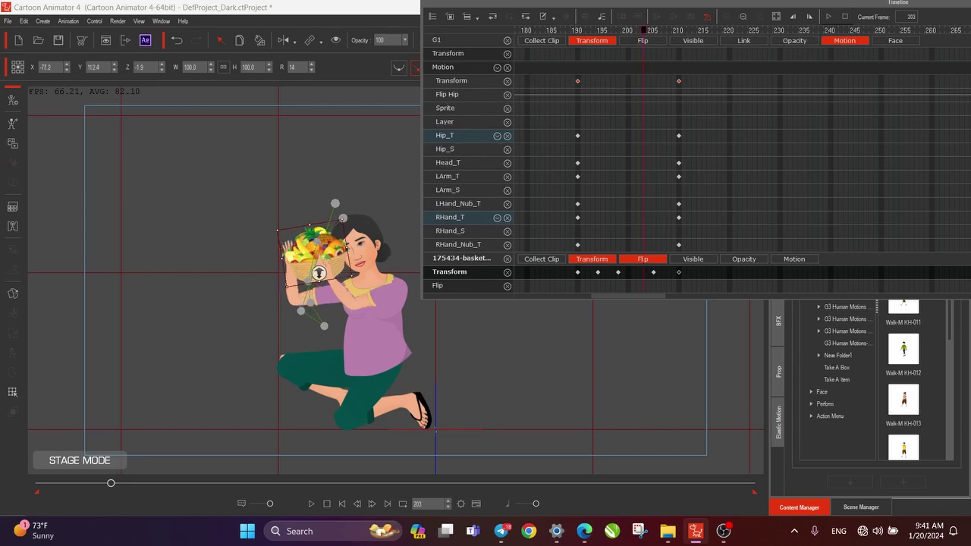
{"action": "left_click_drag", "start_coordinate": [654, 273], "coordinate": [649, 272]}
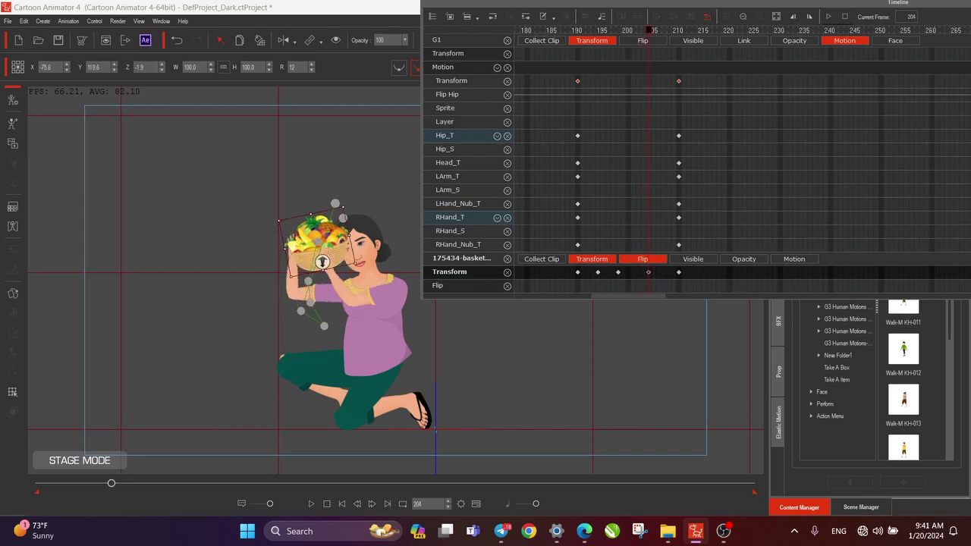
{"action": "left_click_drag", "start_coordinate": [322, 262], "coordinate": [320, 261]}
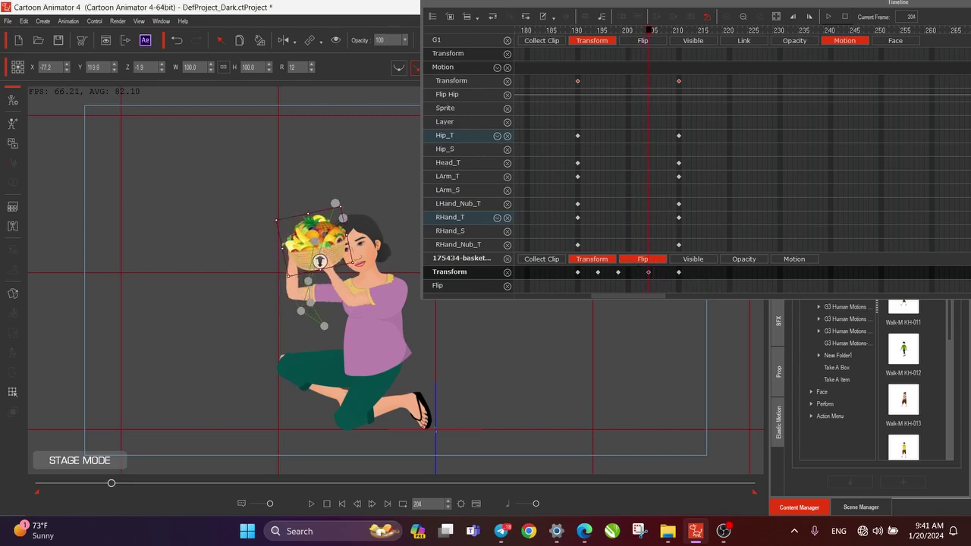
- At frame 210, raise the basket onto the top of the woman's head at X -61.4, Y 142.4
{"action": "left_click", "coordinate": [371, 315]}
{"action": "left_click_drag", "start_coordinate": [588, 30], "coordinate": [695, 31]}
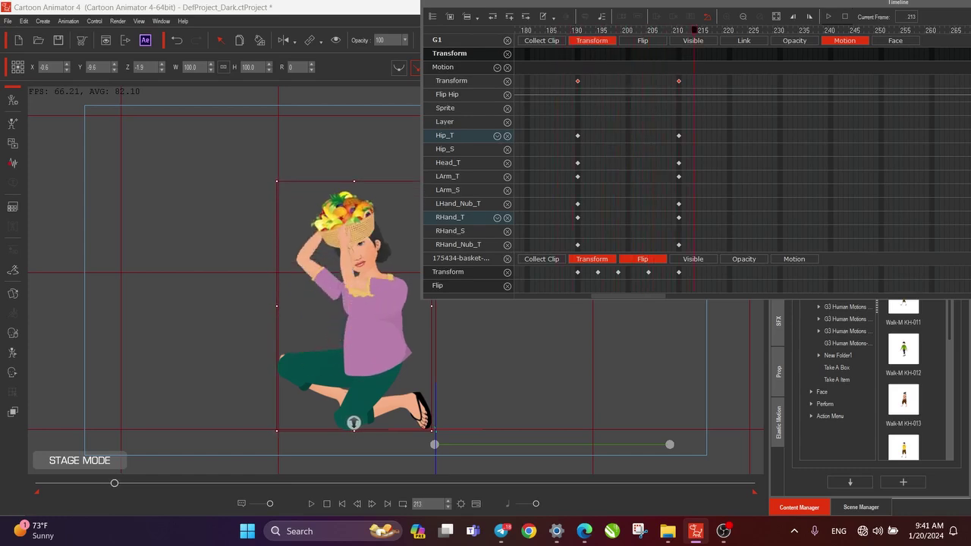
{"action": "key", "text": "Left"}
{"action": "key", "text": "Left"}
{"action": "key", "text": "Left"}
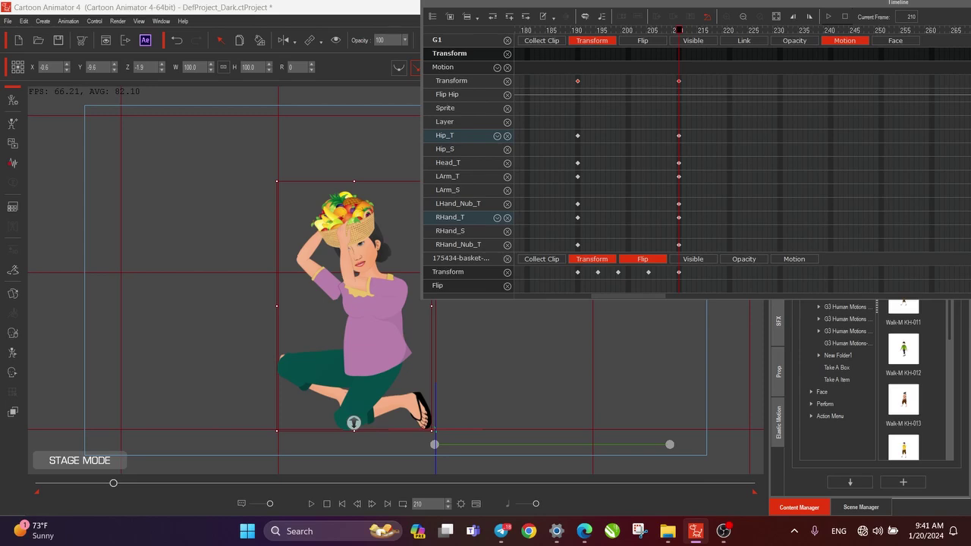
{"action": "left_click", "coordinate": [346, 222]}
{"action": "mouse_move", "coordinate": [346, 221]}
{"action": "left_mouse_down"}
{"action": "mouse_move", "coordinate": [346, 212]}
{"action": "mouse_move", "coordinate": [350, 235]}
{"action": "mouse_move", "coordinate": [346, 225]}
{"action": "left_mouse_up"}
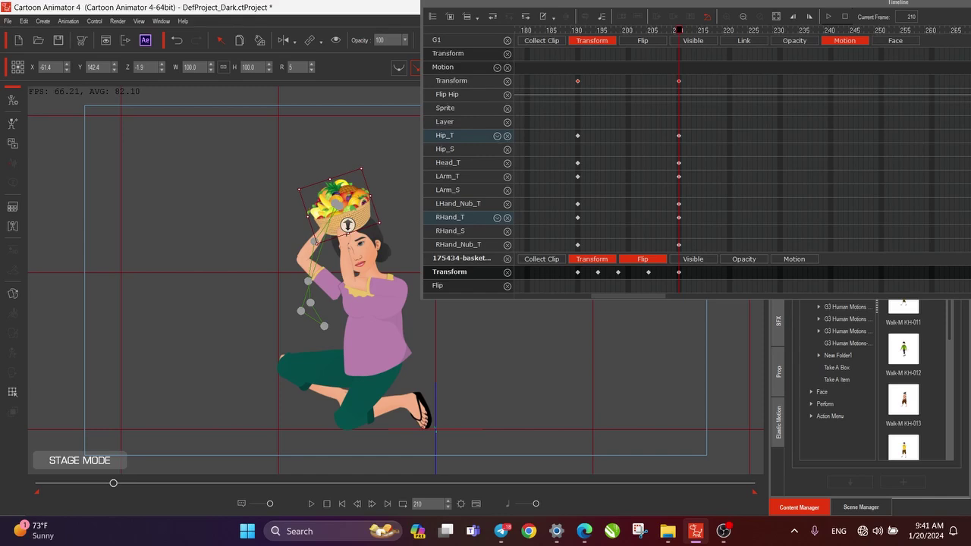
- Open the woman in the 2D Motion Key Editor and raise her left hand to the basket at frame 210
{"action": "left_click", "coordinate": [375, 323]}
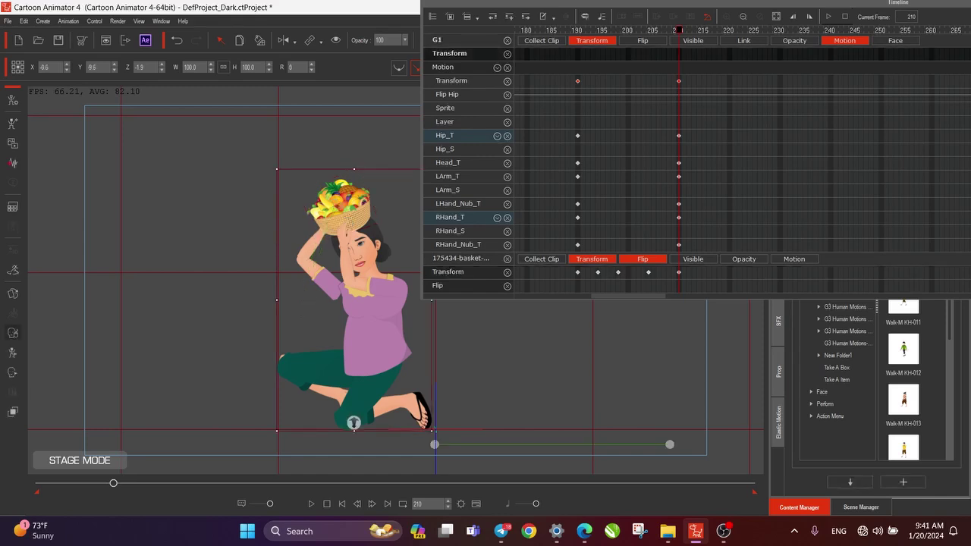
{"action": "left_click", "coordinate": [13, 333]}
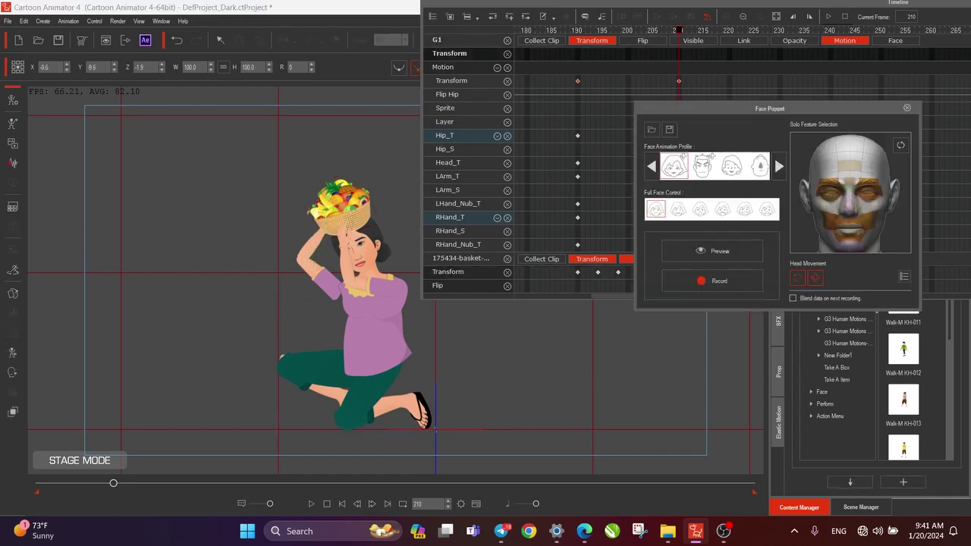
{"action": "left_click", "coordinate": [907, 107]}
{"action": "left_click", "coordinate": [13, 353]}
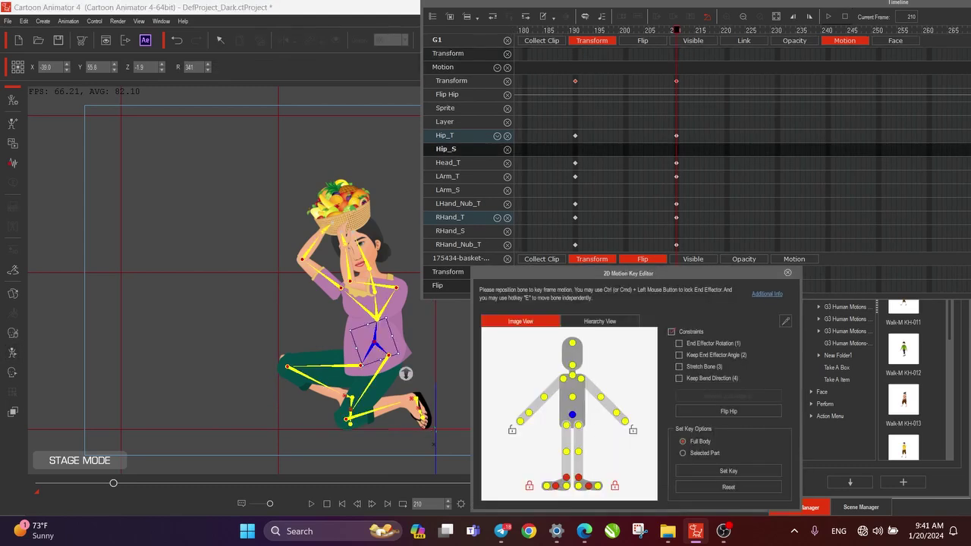
{"action": "left_click", "coordinate": [344, 240]}
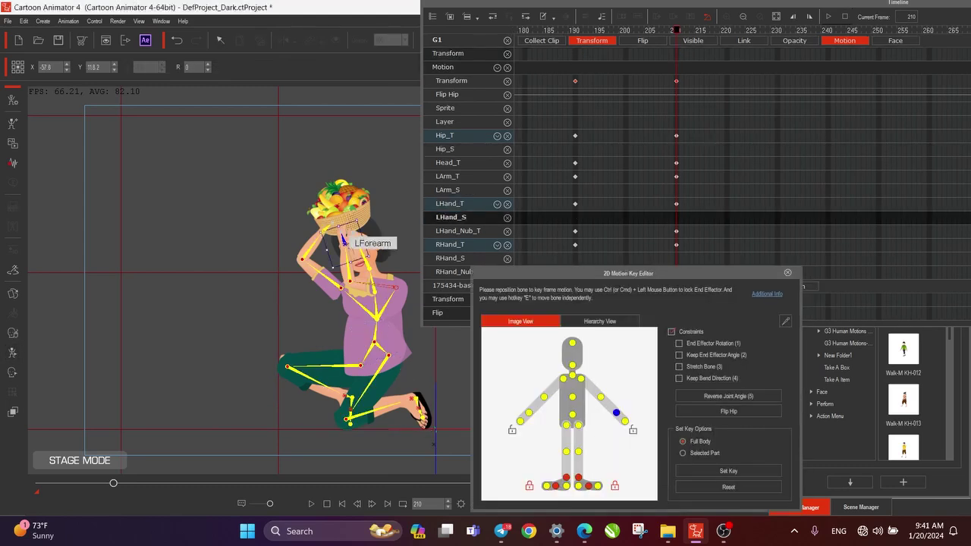
{"action": "left_click_drag", "start_coordinate": [343, 240], "coordinate": [367, 211]}
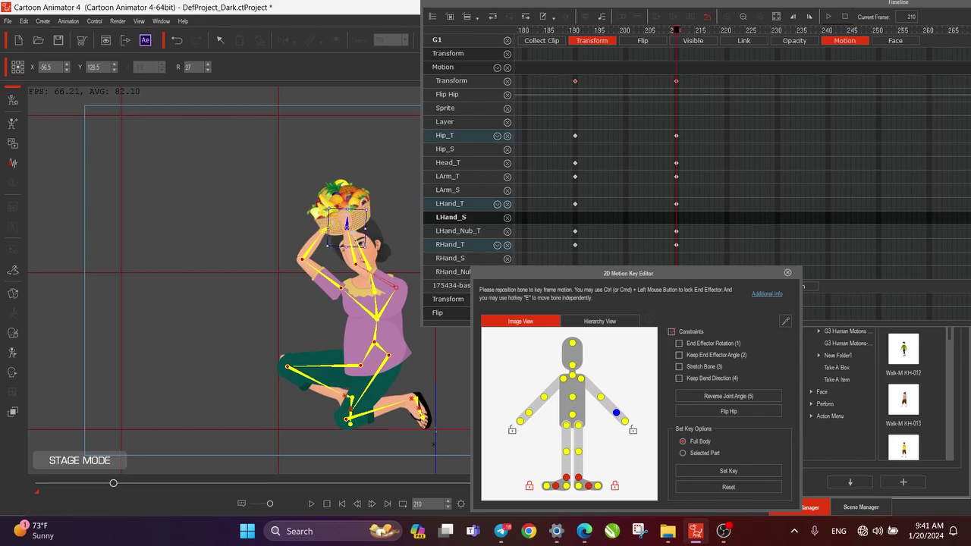
- Try repositioning the woman's right hand under the basket at frame 194 and scrub ahead to check it
{"action": "left_click_drag", "start_coordinate": [676, 30], "coordinate": [596, 30]}
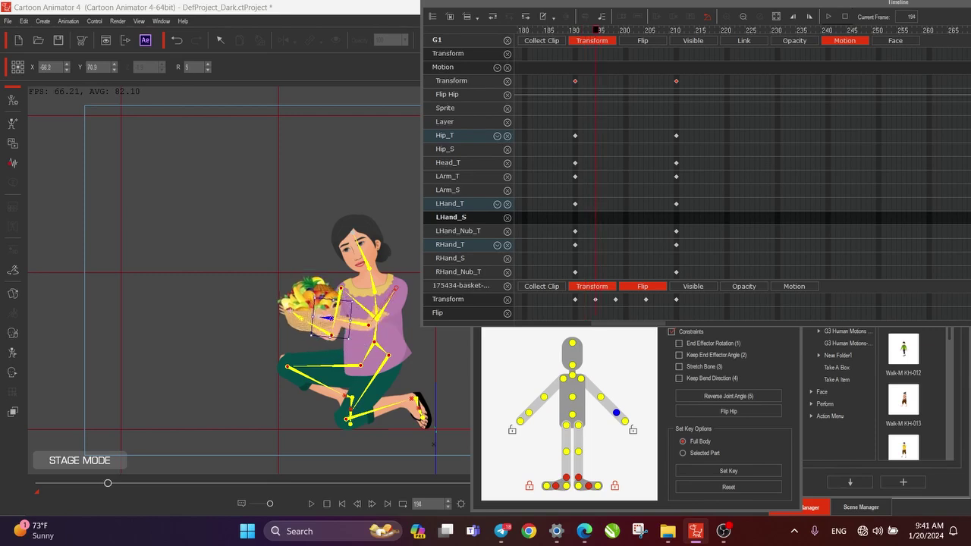
{"action": "left_click", "coordinate": [521, 421]}
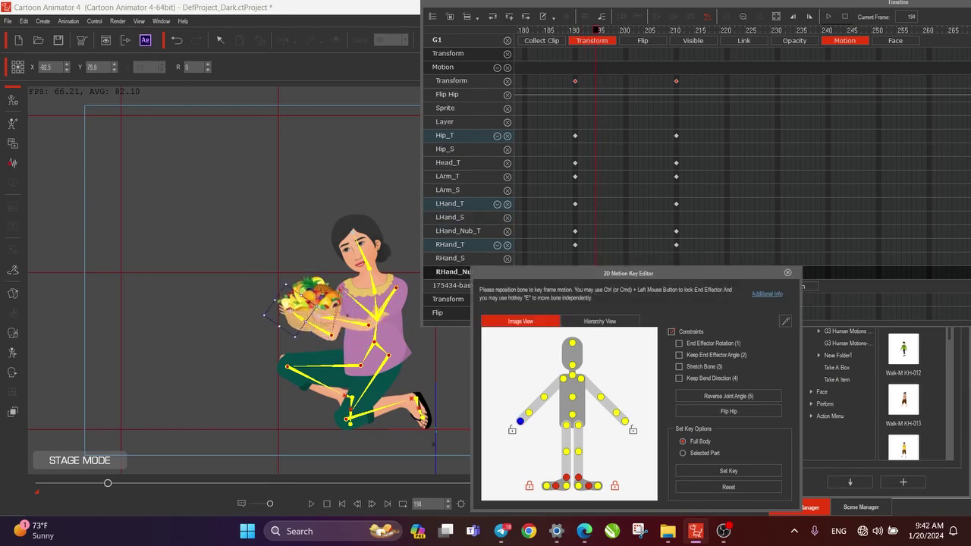
{"action": "left_click_drag", "start_coordinate": [291, 308], "coordinate": [313, 319]}
{"action": "left_click_drag", "start_coordinate": [595, 29], "coordinate": [622, 30]}
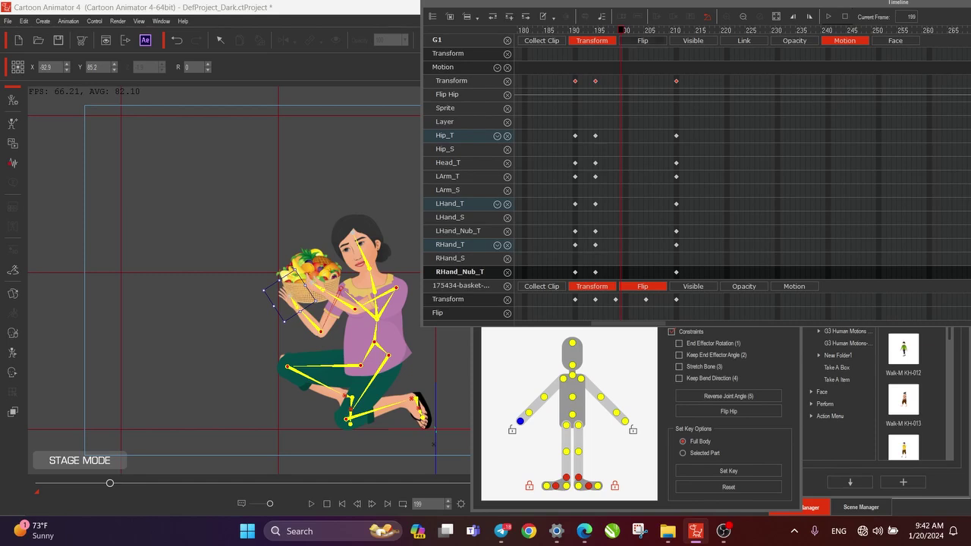
- Delete the woman's motion transform key at frame 194
{"action": "left_click", "coordinate": [596, 80]}
{"action": "right_click", "coordinate": [596, 80]}
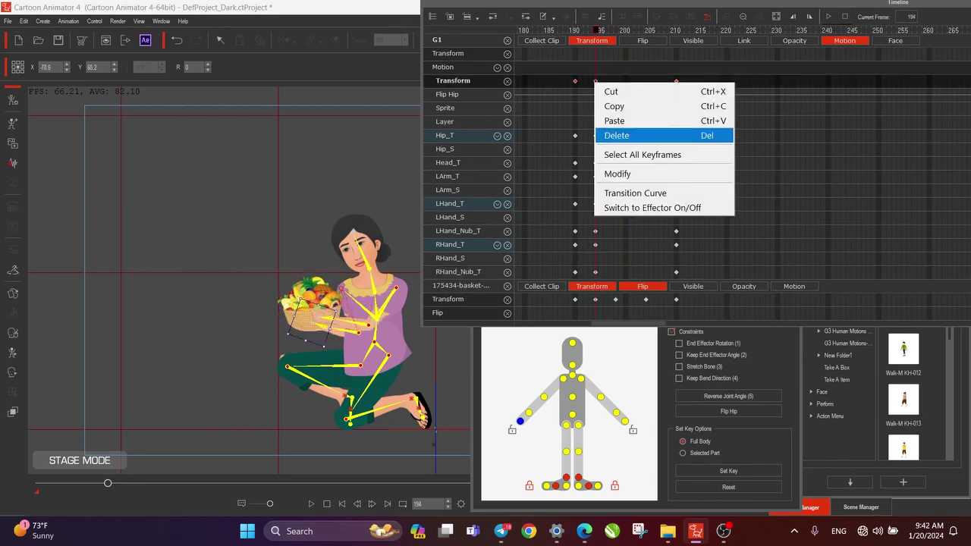
{"action": "left_click", "coordinate": [616, 135]}
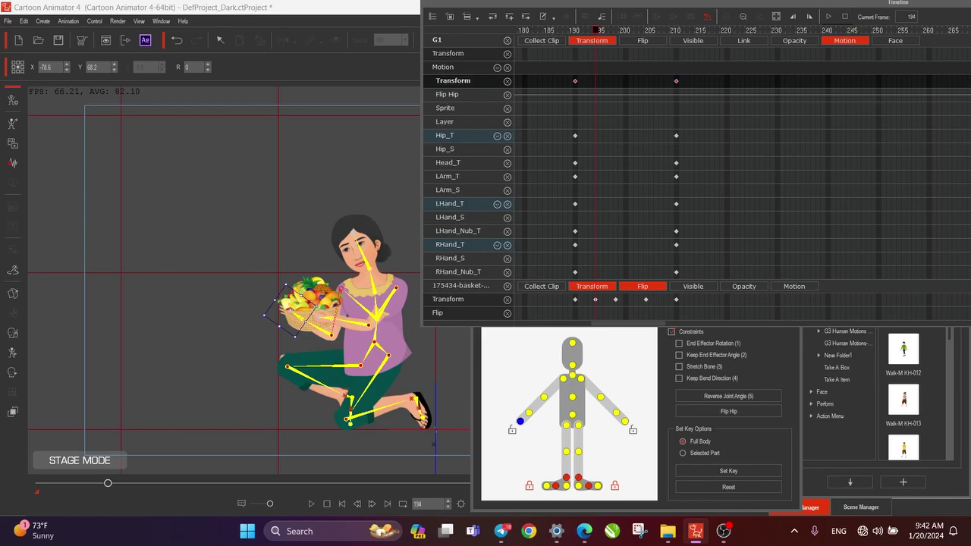
- Reposition the woman's right hand under the basket at frame 190 and again at frame 200
{"action": "left_click_drag", "start_coordinate": [595, 31], "coordinate": [575, 29]}
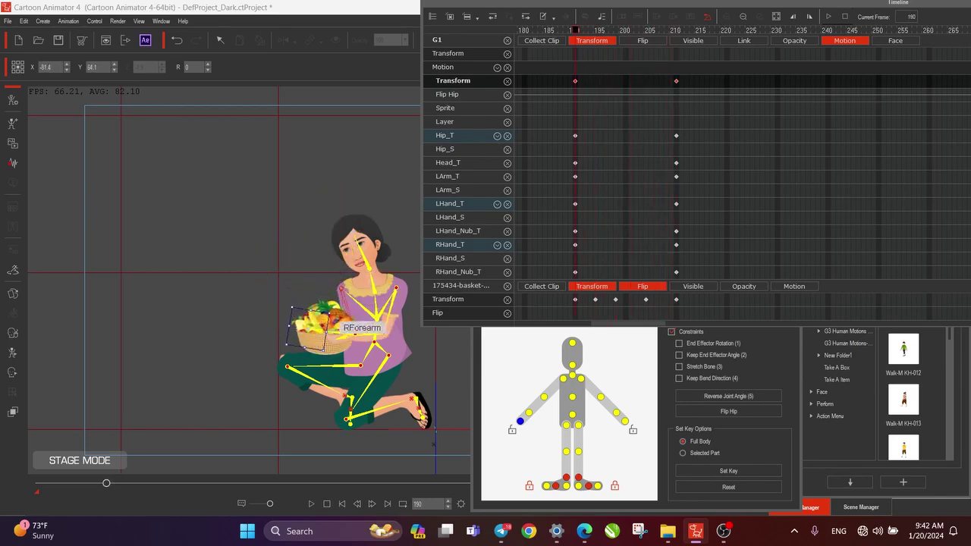
{"action": "left_click_drag", "start_coordinate": [328, 326], "coordinate": [348, 331]}
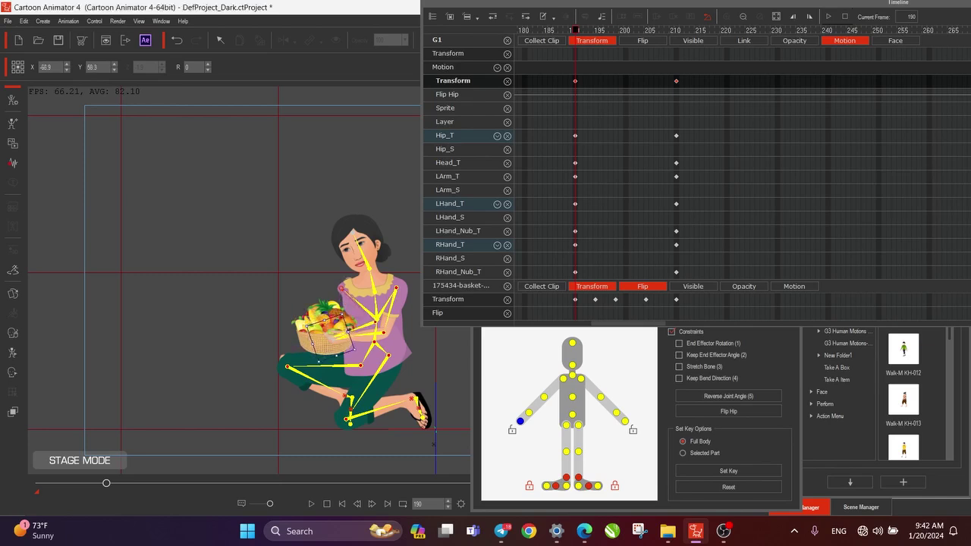
{"action": "left_click_drag", "start_coordinate": [575, 30], "coordinate": [626, 29]}
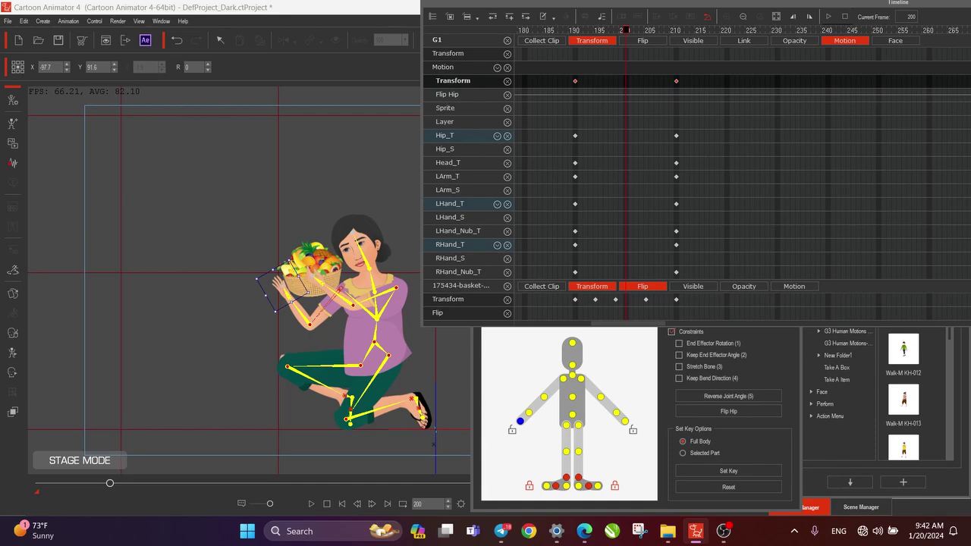
{"action": "left_click_drag", "start_coordinate": [282, 287], "coordinate": [312, 278]}
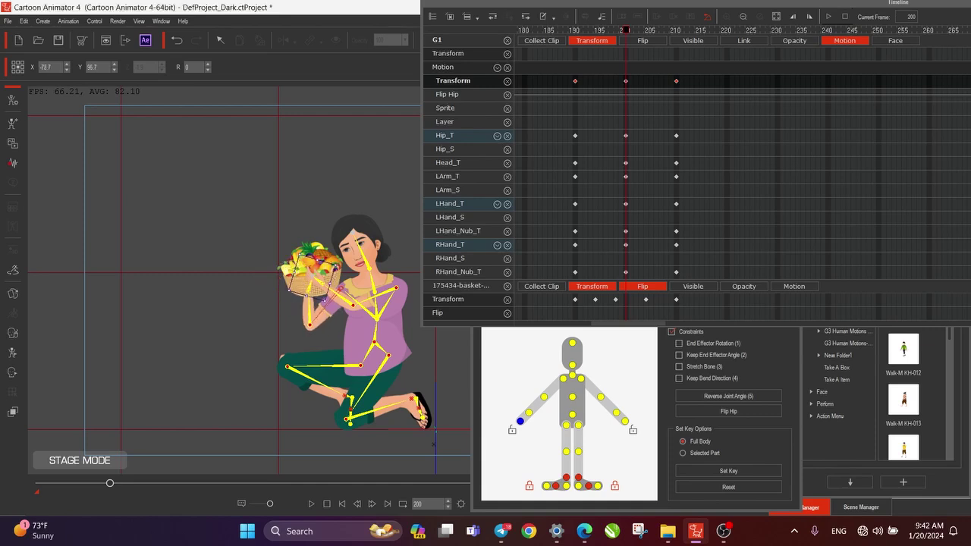
- Play back the lift and step through the frames around 210 to examine the hands and basket
{"action": "left_click_drag", "start_coordinate": [626, 30], "coordinate": [679, 29]}
{"action": "key", "text": "space"}
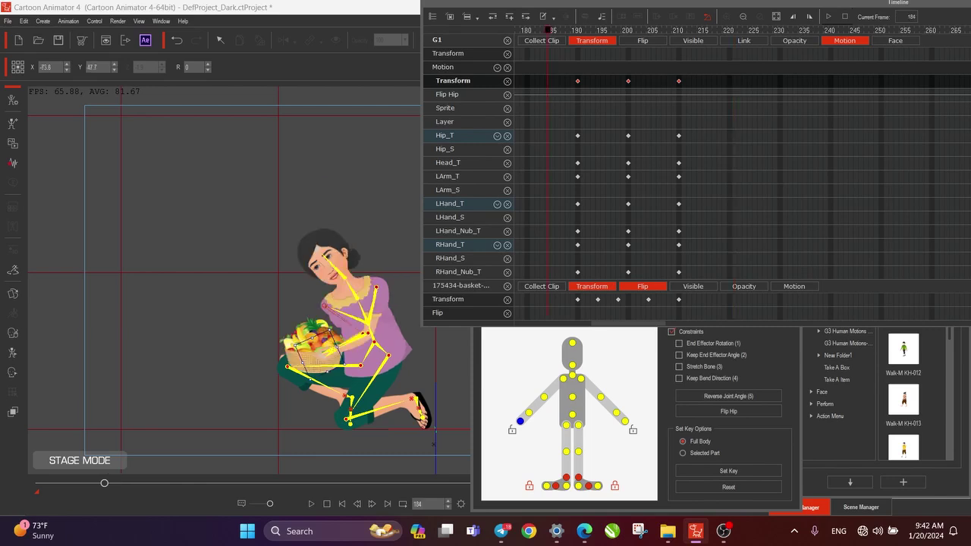
{"action": "key", "text": "space"}
{"action": "key", "text": "space"}
{"action": "key", "text": "space"}
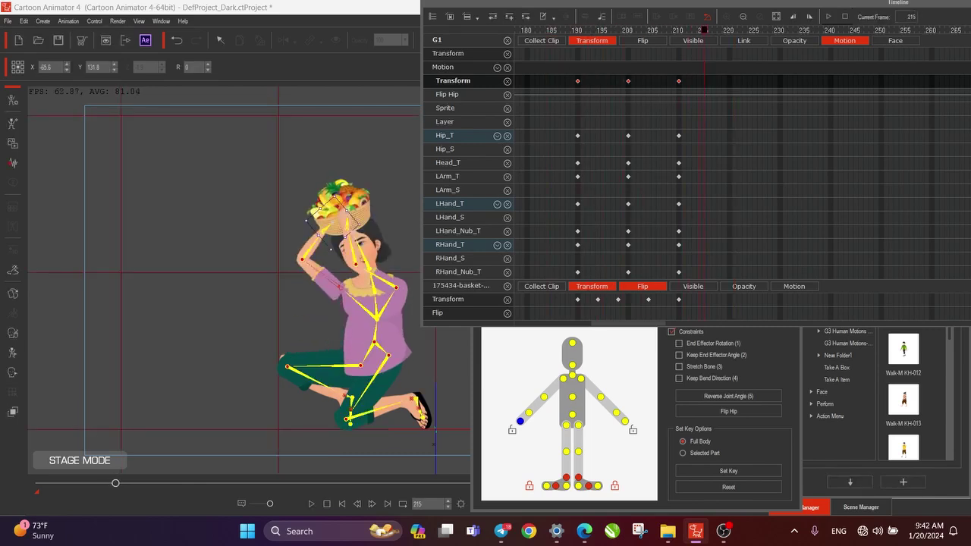
{"action": "key", "text": "Left"}
{"action": "key", "text": "Left"}
{"action": "key", "text": "Left"}
{"action": "key", "text": "Left"}
{"action": "key", "text": "Left"}
{"action": "key", "text": "Right"}
{"action": "key", "text": "Right"}
{"action": "key", "text": "Right"}
{"action": "key", "text": "Right"}
{"action": "key", "text": "Right"}
{"action": "key", "text": "Right"}
{"action": "key", "text": "Right"}
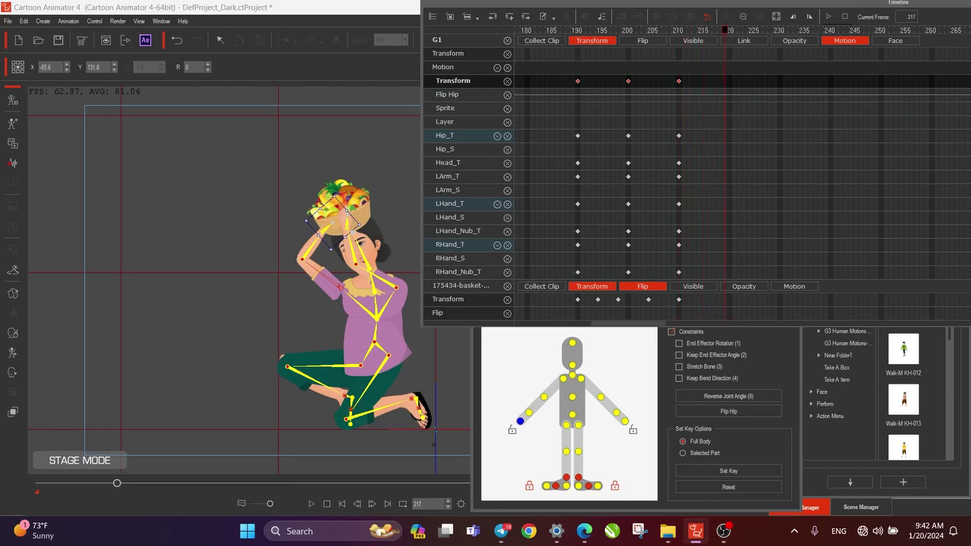
{"action": "key", "text": "space"}
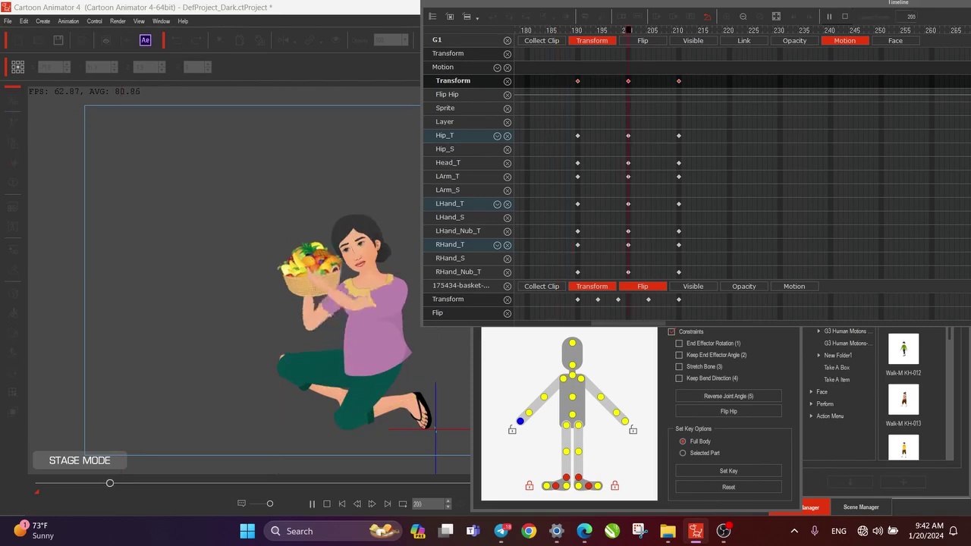
{"action": "key", "text": "space"}
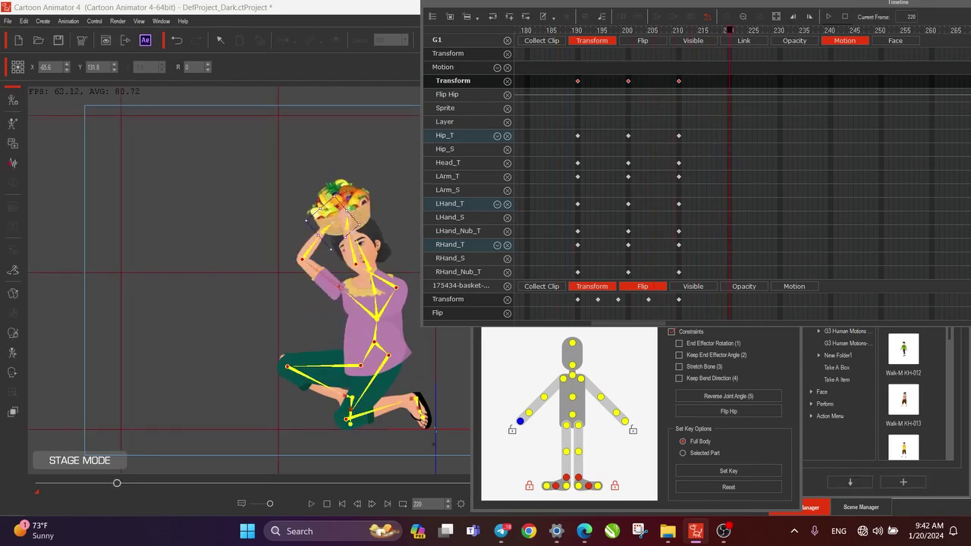
- At frame 220, move the woman's head upright with the 2D Motion Key Editor, to about X -40.2, Y 102.9
{"action": "key", "text": "Left"}
{"action": "key", "text": "Left"}
{"action": "key", "text": "Left"}
{"action": "key", "text": "Left"}
{"action": "key", "text": "Left"}
{"action": "key", "text": "Left"}
{"action": "key", "text": "Left"}
{"action": "key", "text": "Left"}
{"action": "key", "text": "Left"}
{"action": "key", "text": "Left"}
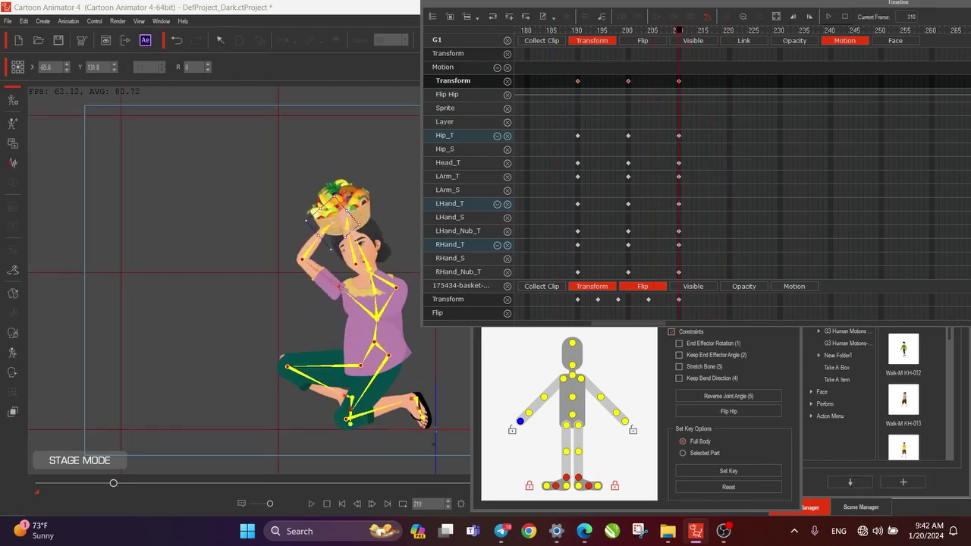
{"action": "key", "text": "Right"}
{"action": "key", "text": "Right"}
{"action": "key", "text": "Right"}
{"action": "key", "text": "Right"}
{"action": "key", "text": "Right"}
{"action": "key", "text": "Right"}
{"action": "key", "text": "Right"}
{"action": "key", "text": "Right"}
{"action": "key", "text": "Right"}
{"action": "key", "text": "Right"}
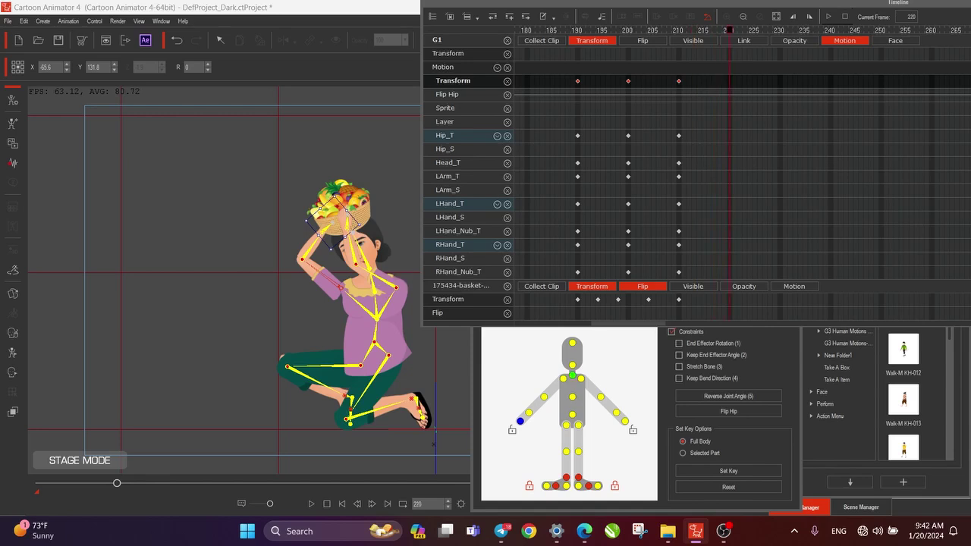
{"action": "left_click", "coordinate": [573, 365]}
{"action": "mouse_move", "coordinate": [390, 263]}
{"action": "left_mouse_down"}
{"action": "mouse_move", "coordinate": [388, 250]}
{"action": "mouse_move", "coordinate": [394, 271]}
{"action": "mouse_move", "coordinate": [390, 248]}
{"action": "left_mouse_up"}
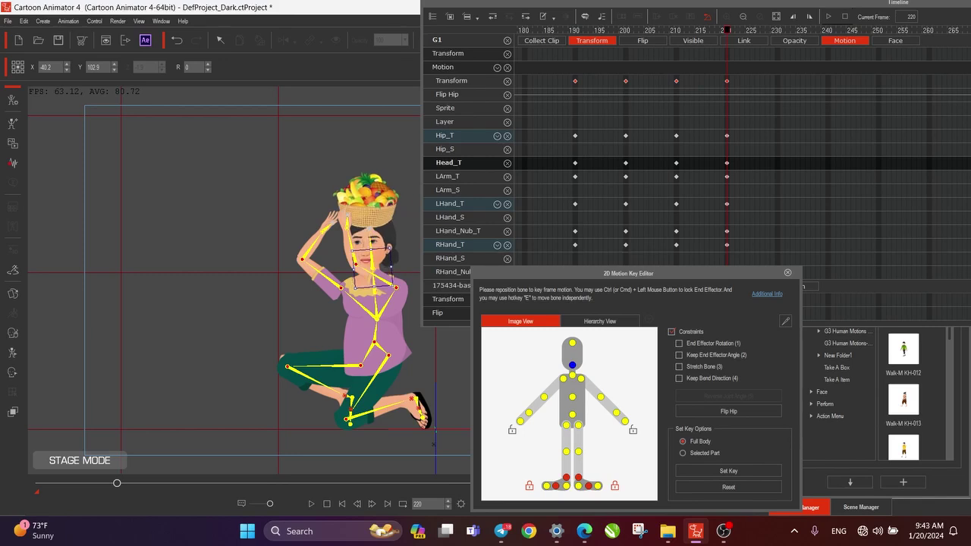
- At frame 220, bring the woman's right hand back onto the basket and play back the lift
{"action": "left_click_drag", "start_coordinate": [335, 216], "coordinate": [361, 211]}
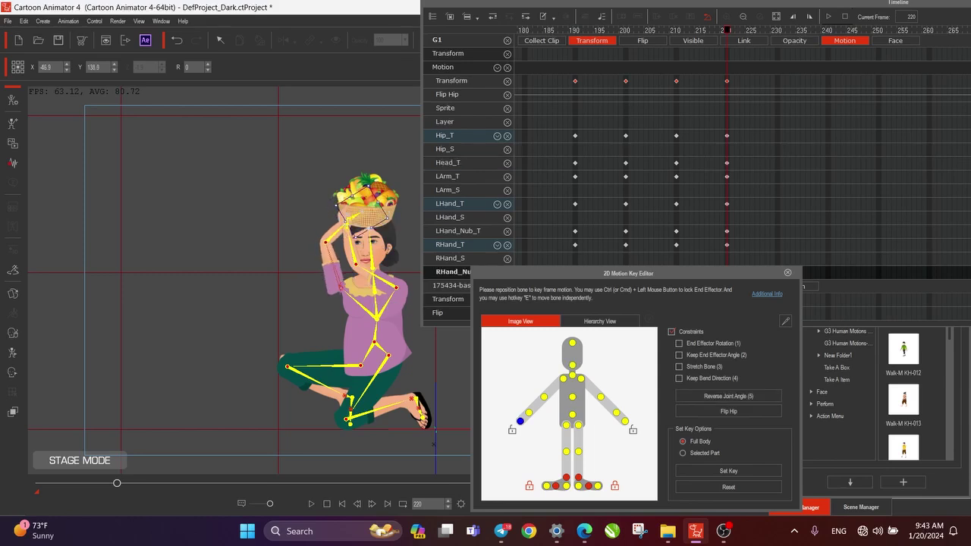
{"action": "left_click", "coordinate": [355, 256]}
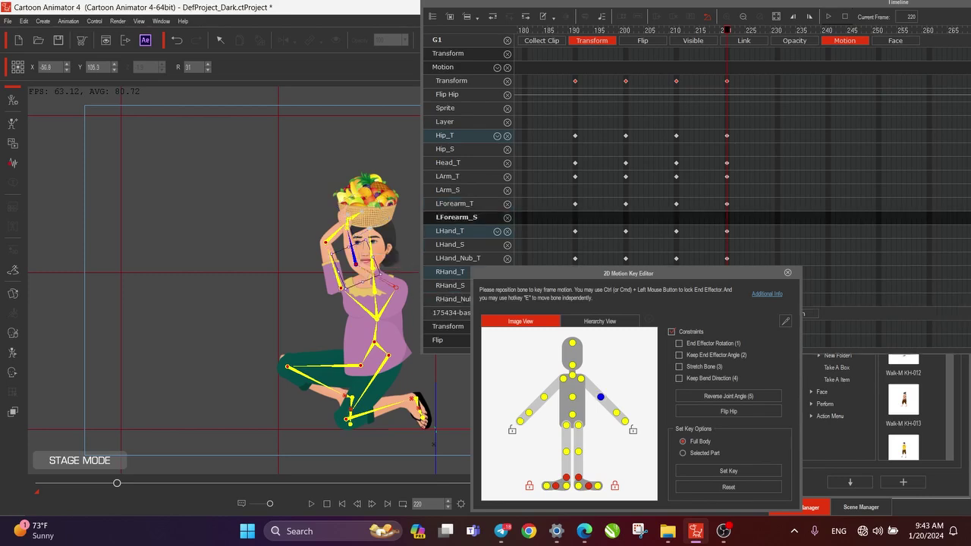
{"action": "left_click", "coordinate": [599, 30]}
{"action": "key", "text": "space"}
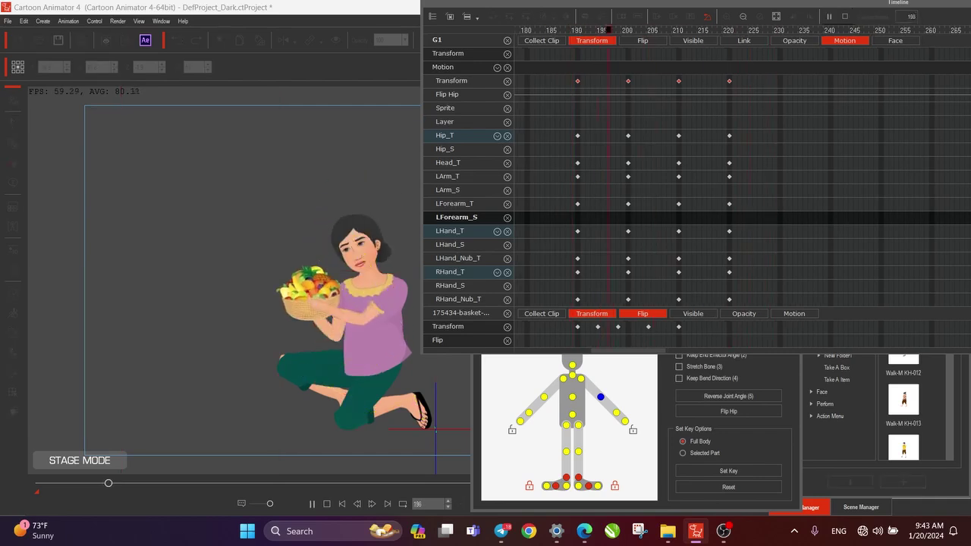
{"action": "key", "text": "space"}
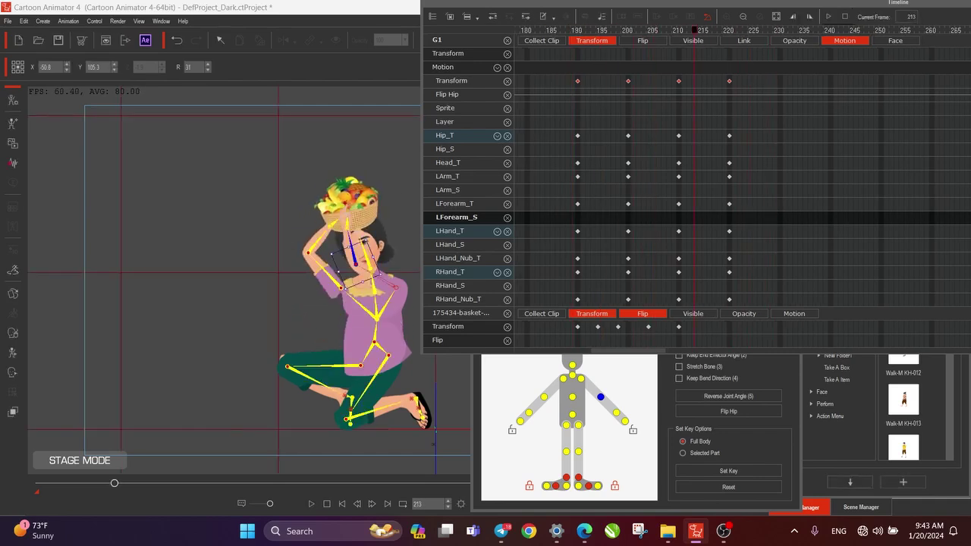
- Copy the woman's motion key from frame 210 to 215 and move the key at frame 220 to 230
{"action": "left_click_drag", "start_coordinate": [695, 30], "coordinate": [705, 31]}
{"action": "left_click", "coordinate": [678, 80]}
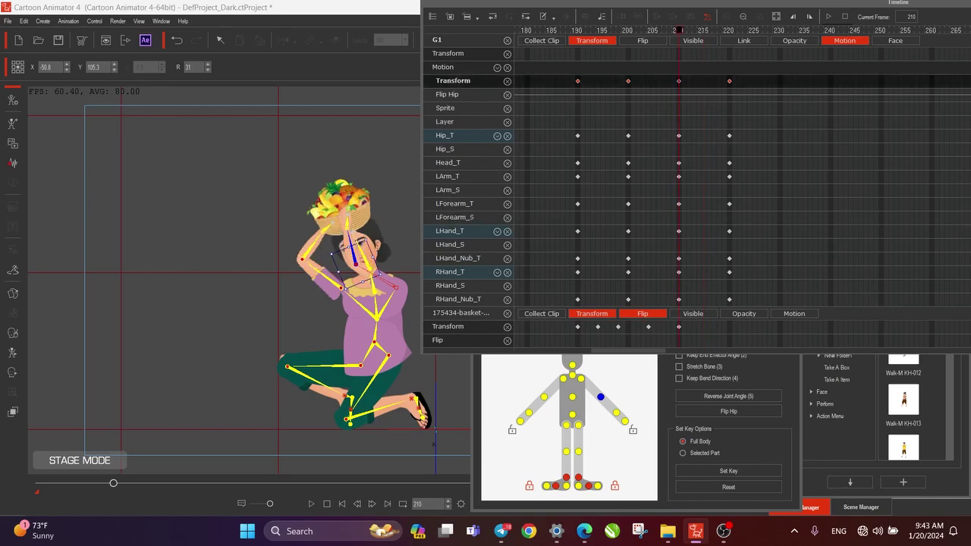
{"action": "right_click", "coordinate": [679, 80]}
{"action": "left_click", "coordinate": [698, 103]}
{"action": "left_click", "coordinate": [705, 80]}
{"action": "right_click", "coordinate": [705, 80]}
{"action": "left_click", "coordinate": [726, 117]}
{"action": "left_click_drag", "start_coordinate": [729, 80], "coordinate": [780, 81]}
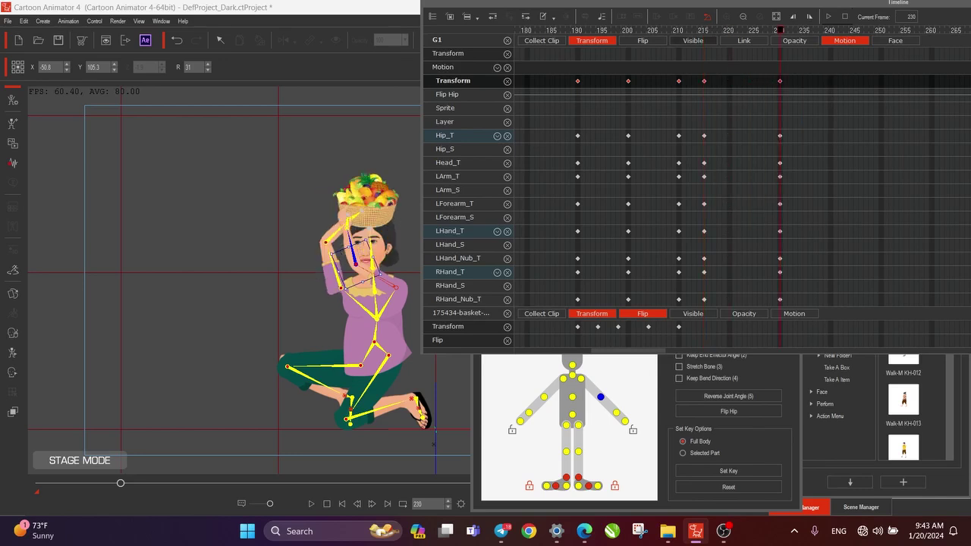
- Play back the lift repeatedly from around frame 204 to review the timing of the head straightening
{"action": "left_click", "coordinate": [679, 31]}
{"action": "key", "text": "space"}
{"action": "left_click", "coordinate": [649, 30]}
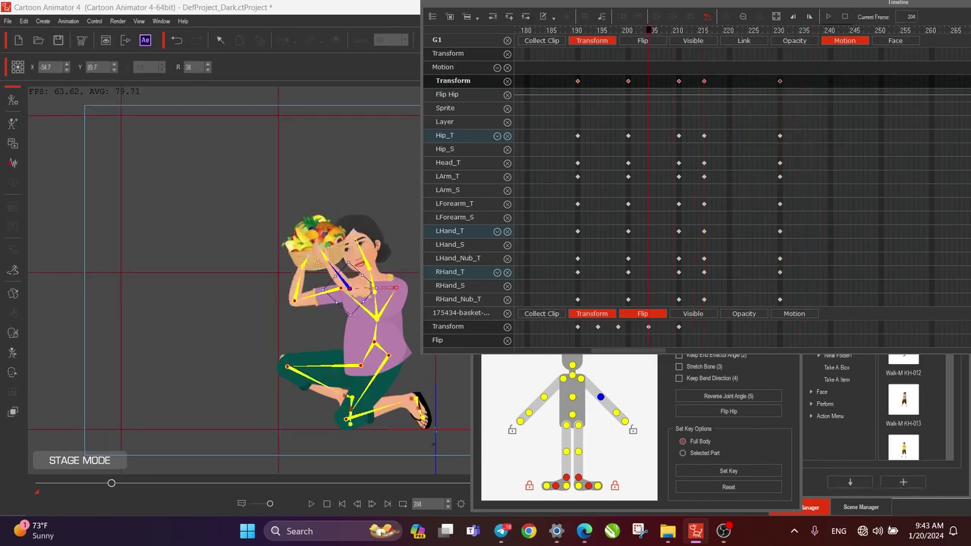
{"action": "key", "text": "space"}
{"action": "left_click", "coordinate": [649, 31]}
{"action": "key", "text": "space"}
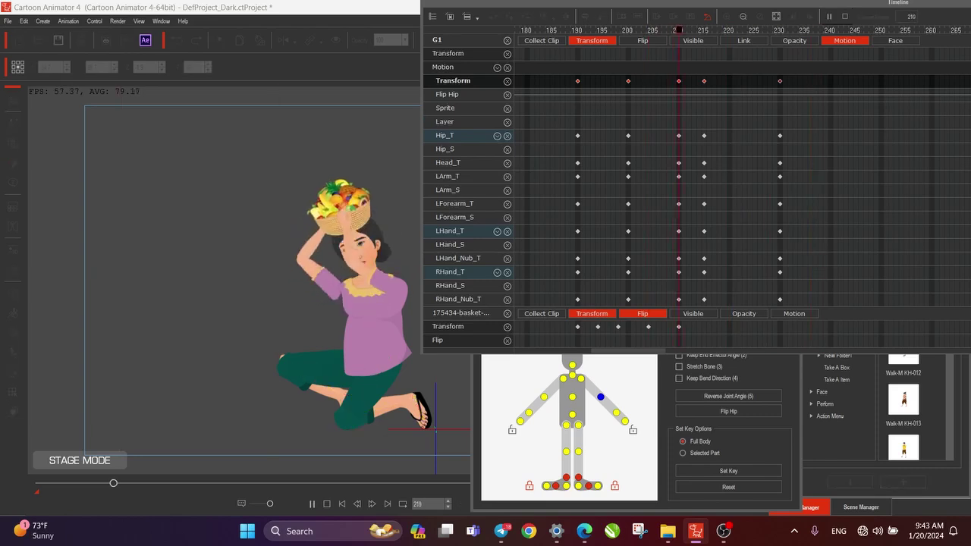
{"action": "key", "text": "space"}
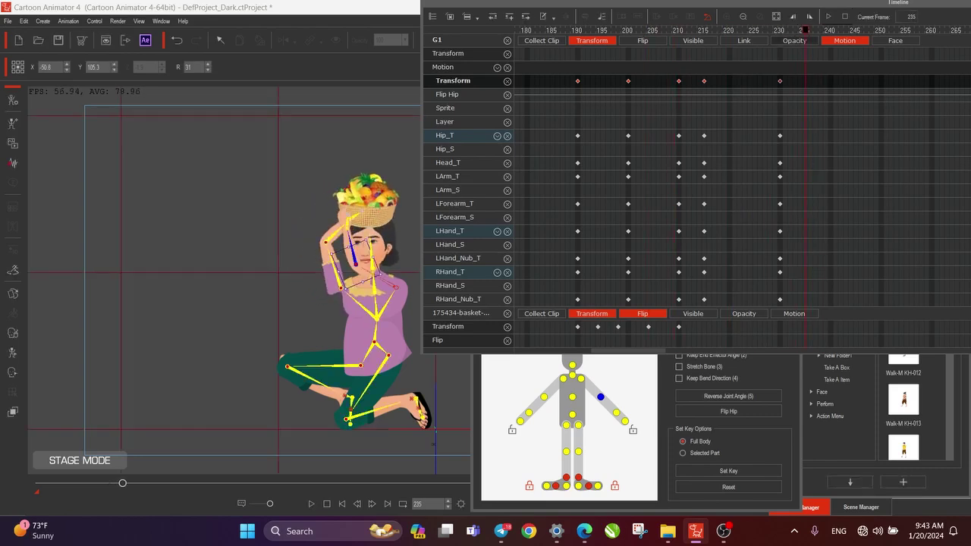
- At frame 230, reposition the left hand up against the basket on the character's head and preview the motion
{"action": "left_click", "coordinate": [780, 31]}
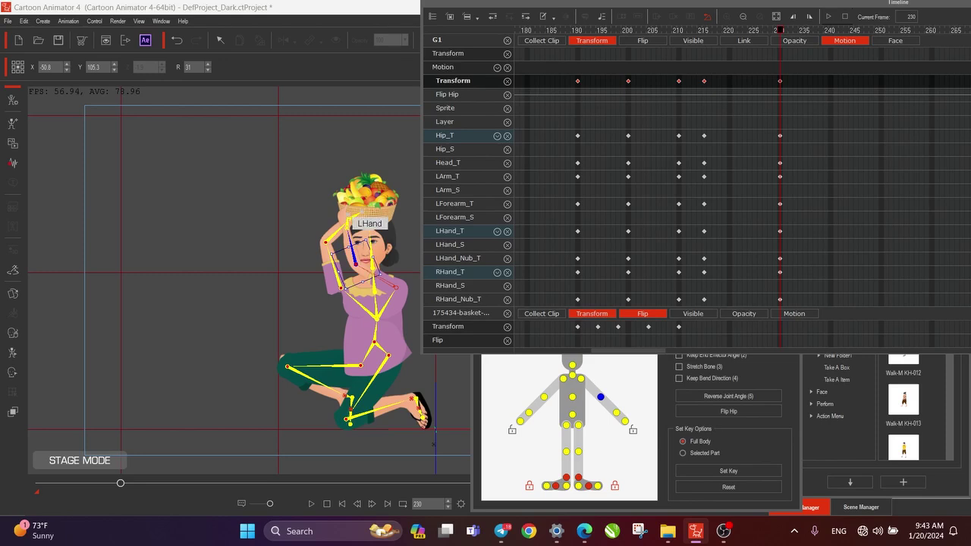
{"action": "left_click", "coordinate": [369, 235]}
{"action": "left_click_drag", "start_coordinate": [369, 228], "coordinate": [367, 214]}
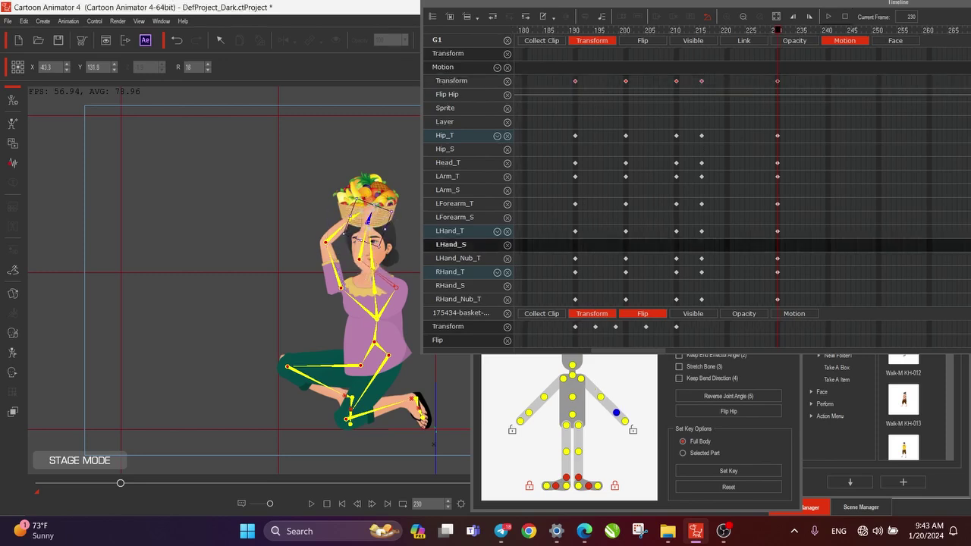
{"action": "left_click", "coordinate": [607, 30]}
{"action": "key", "text": "space"}
{"action": "key", "text": "space"}
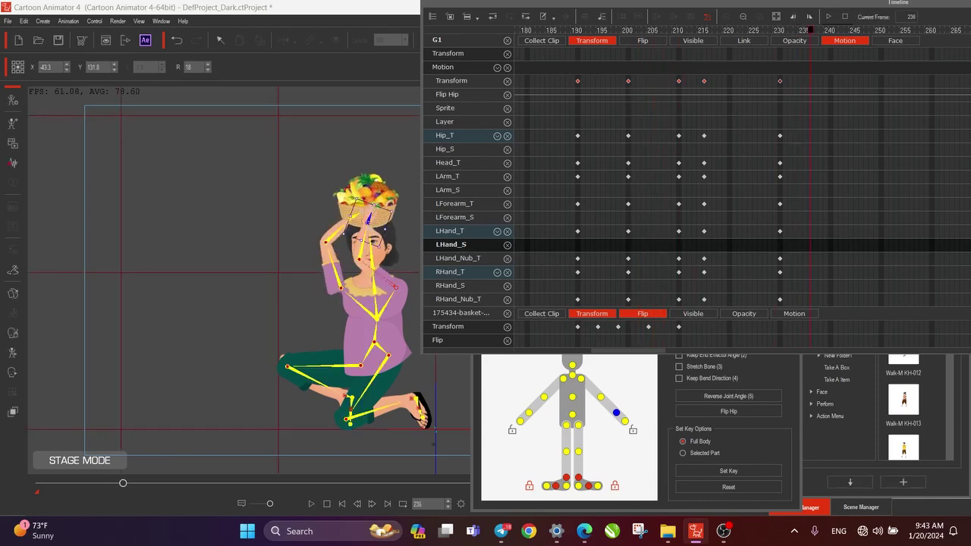
- At frame 230, tilt the torso slightly so the upper body and basket lean back, and play back the basket-lifting motion
{"action": "left_click", "coordinate": [780, 81]}
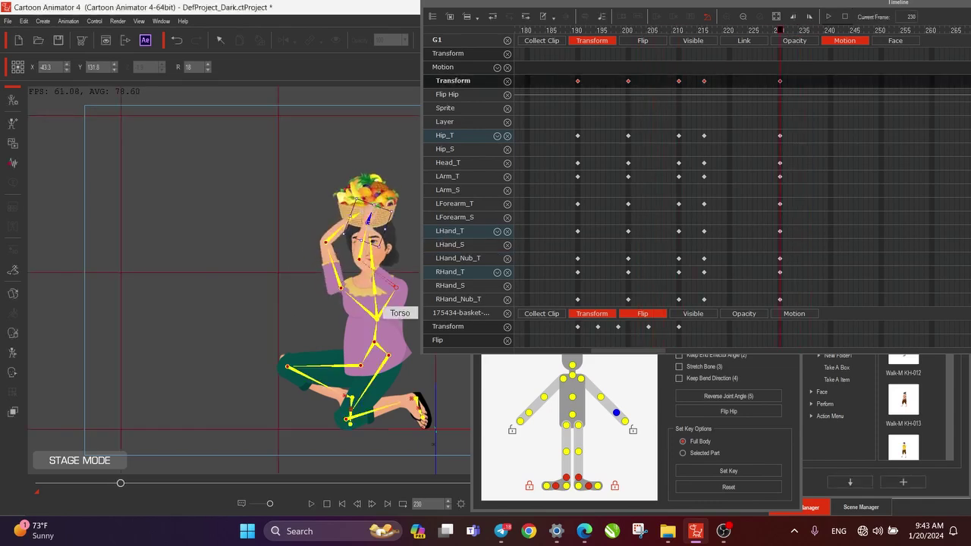
{"action": "left_click", "coordinate": [378, 315]}
{"action": "left_click_drag", "start_coordinate": [396, 301], "coordinate": [399, 302]}
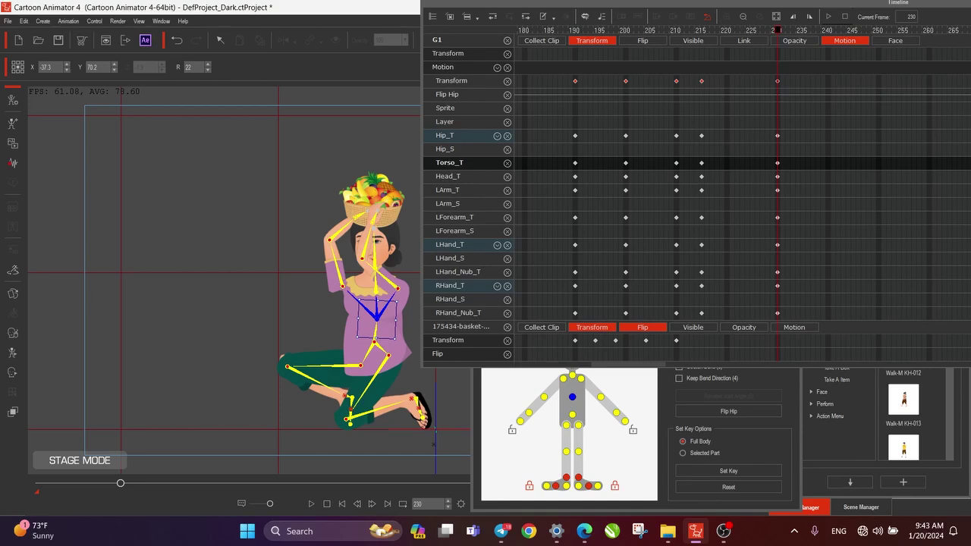
{"action": "key", "text": "space"}
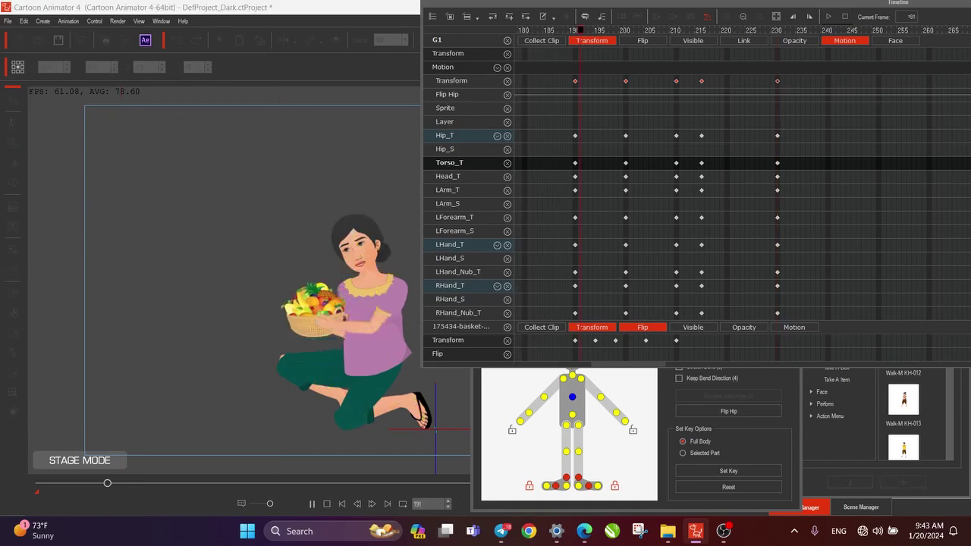
{"action": "key", "text": "space"}
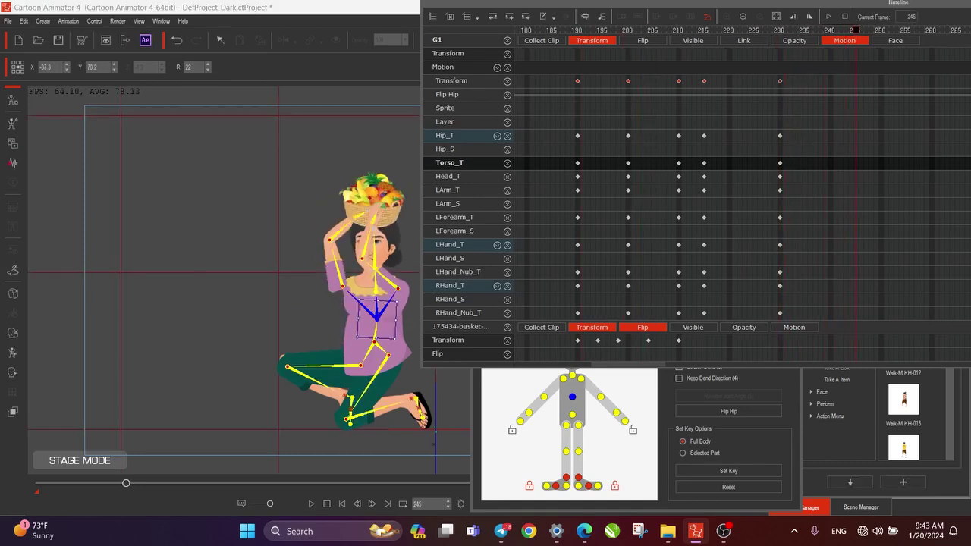
{"action": "left_click", "coordinate": [705, 30]}
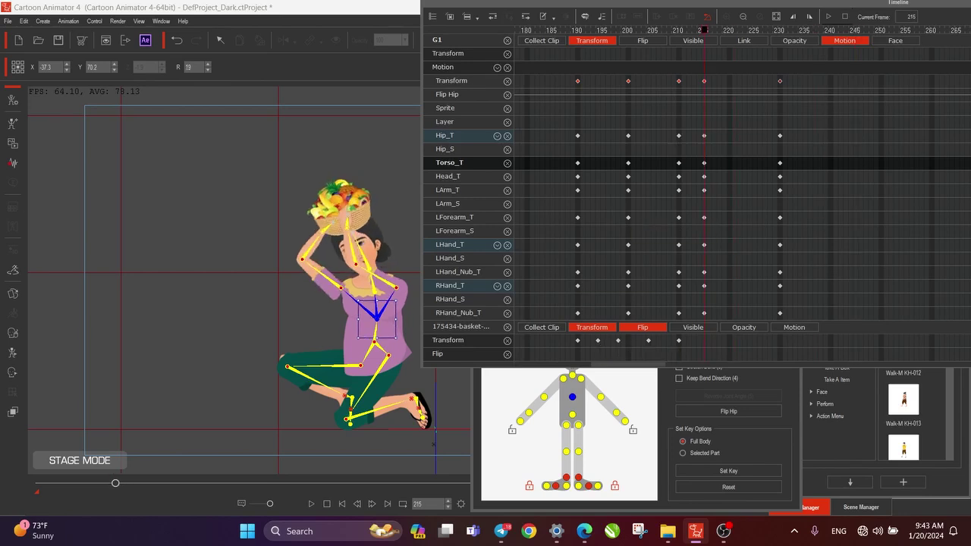
{"action": "scroll", "coordinate": [733, 186], "scroll_direction": "down", "scroll_amount": 5}
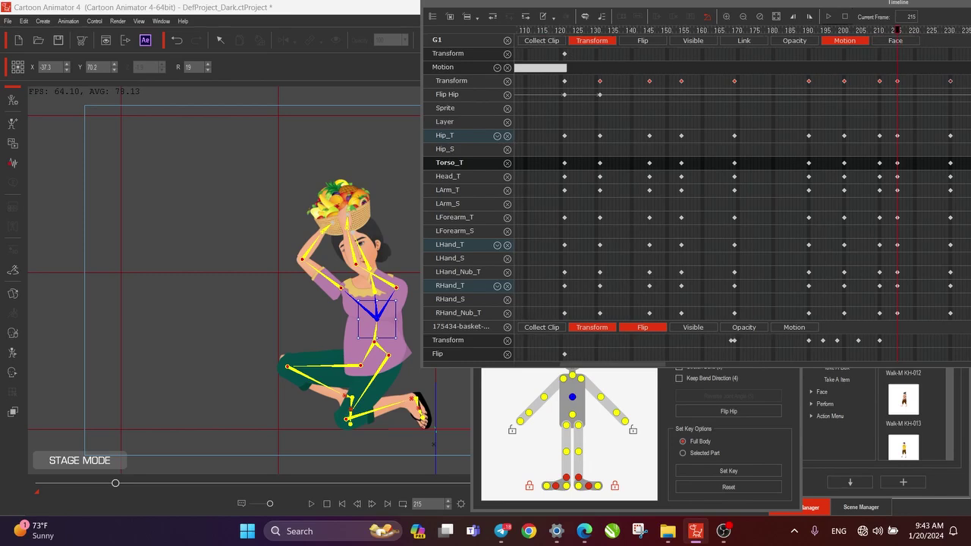
{"action": "key", "text": "space"}
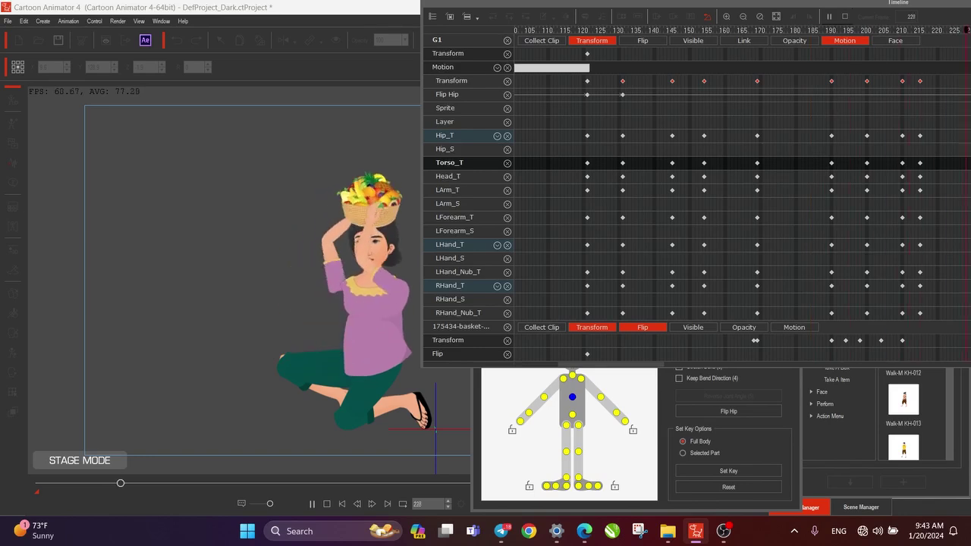
{"action": "key", "text": "space"}
- Set a full-body motion key at frame 239 to hold the kneeling pose
{"action": "left_click_drag", "start_coordinate": [619, 365], "coordinate": [675, 365]}
{"action": "scroll", "coordinate": [623, 190], "scroll_direction": "left", "scroll_amount": 1}
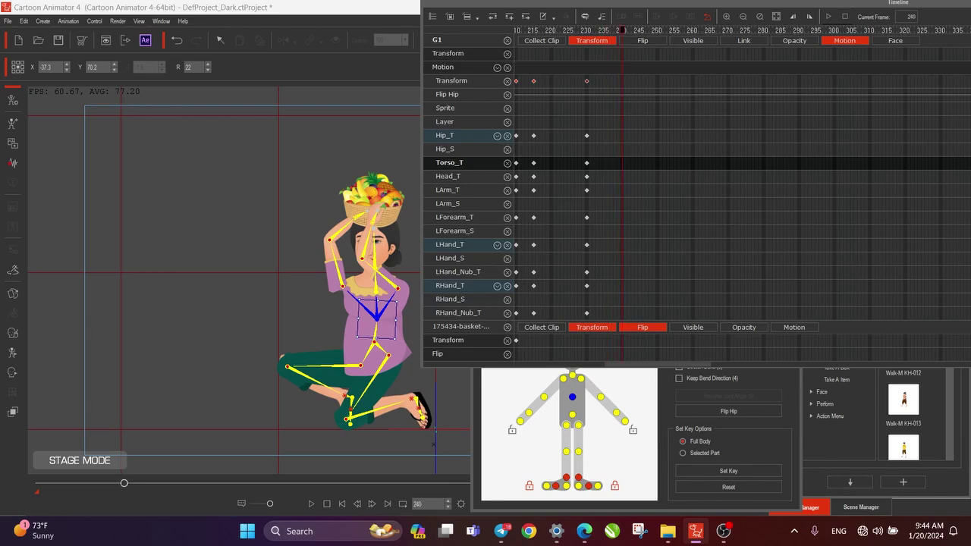
{"action": "left_click_drag", "start_coordinate": [623, 31], "coordinate": [591, 30]}
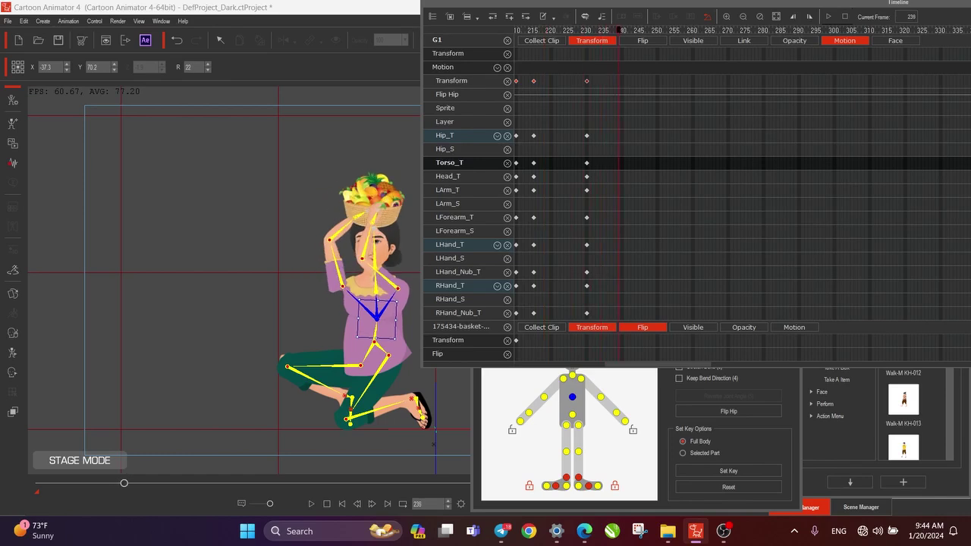
{"action": "left_click", "coordinate": [728, 472]}
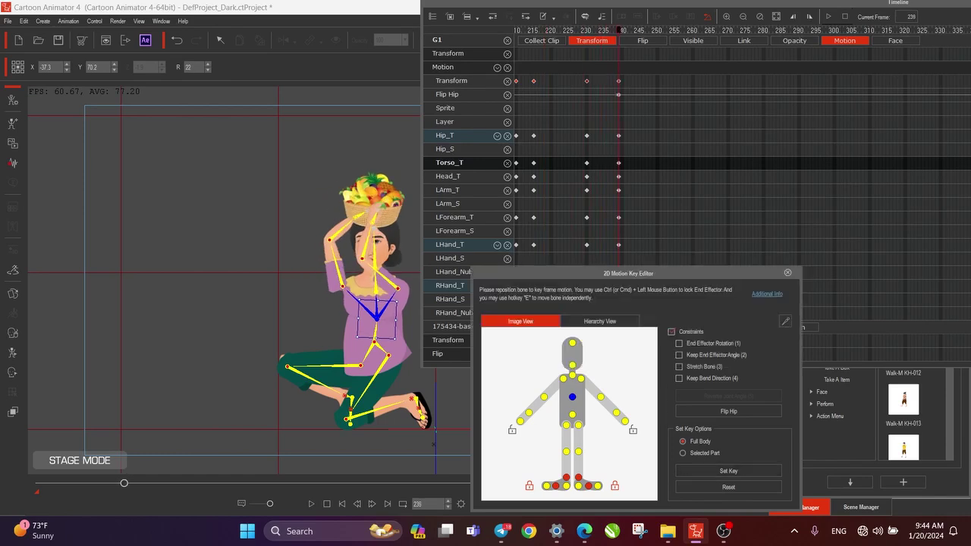
- At frame 251, raise the character's hip so the kneeling body straightens into a standing pose
{"action": "left_click_drag", "start_coordinate": [619, 30], "coordinate": [643, 31]}
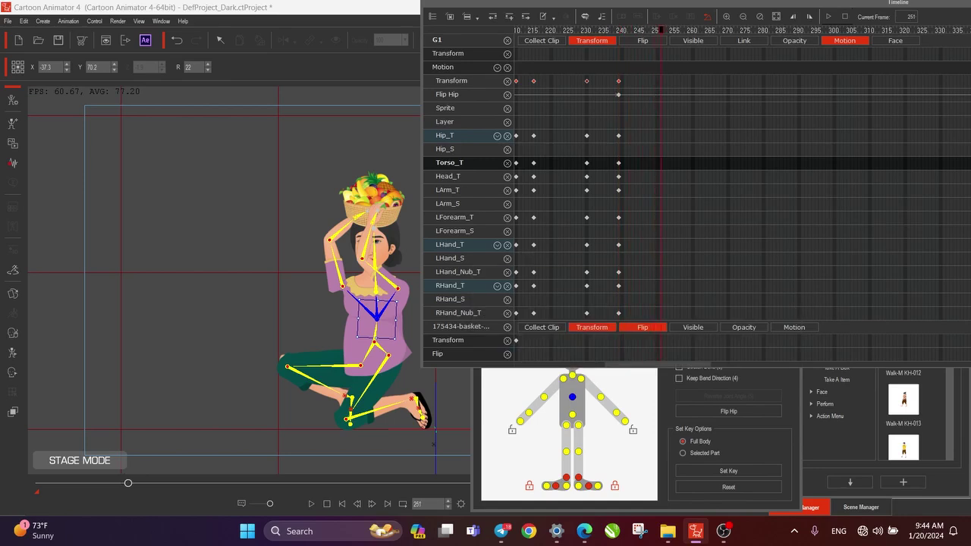
{"action": "left_click_drag", "start_coordinate": [554, 3], "coordinate": [654, 2]}
{"action": "left_click_drag", "start_coordinate": [377, 319], "coordinate": [376, 311]}
{"action": "key", "text": "ctrl+z"}
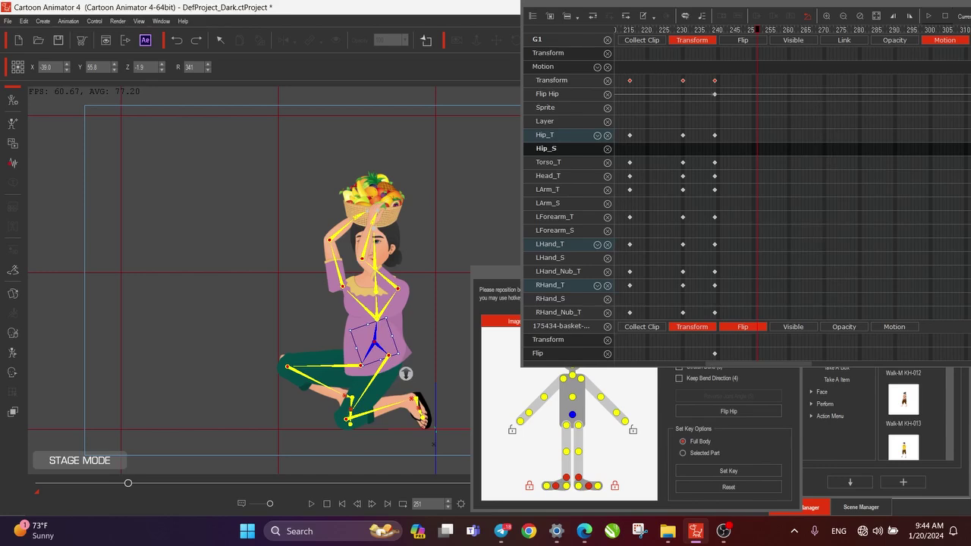
{"action": "left_click", "coordinate": [496, 274]}
{"action": "left_click_drag", "start_coordinate": [406, 373], "coordinate": [402, 275]}
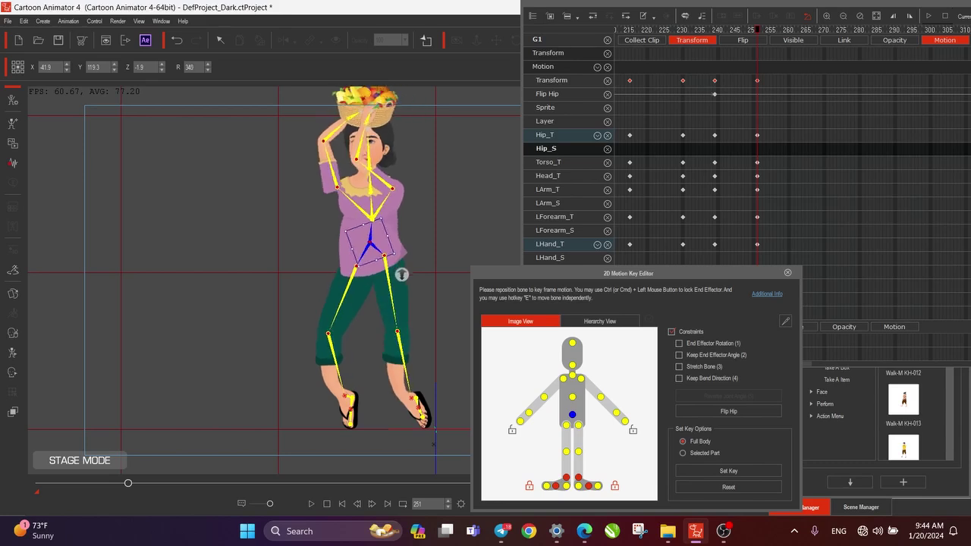
- Reposition both feet flat on the ground beneath the standing character and lower the hip slightly
{"action": "left_click", "coordinate": [397, 334]}
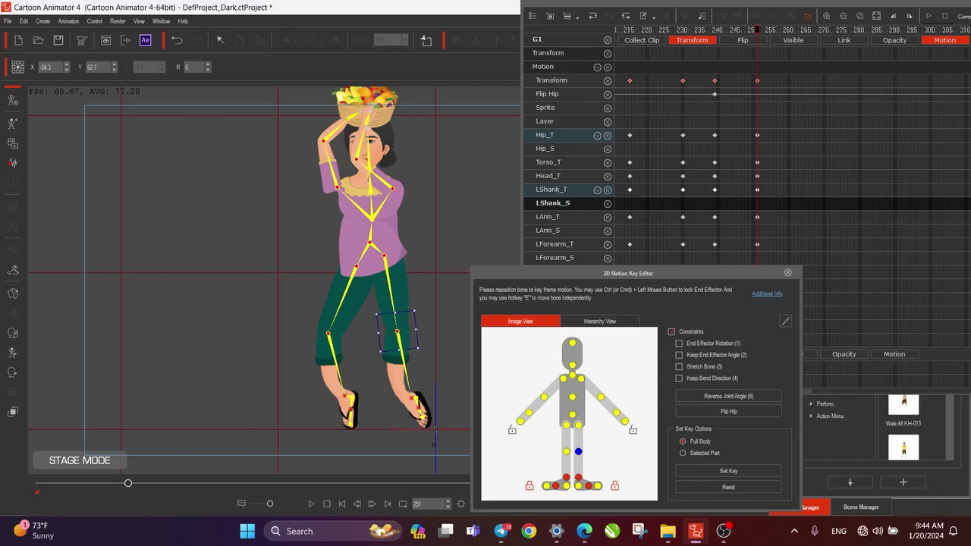
{"action": "left_click_drag", "start_coordinate": [422, 417], "coordinate": [365, 410]}
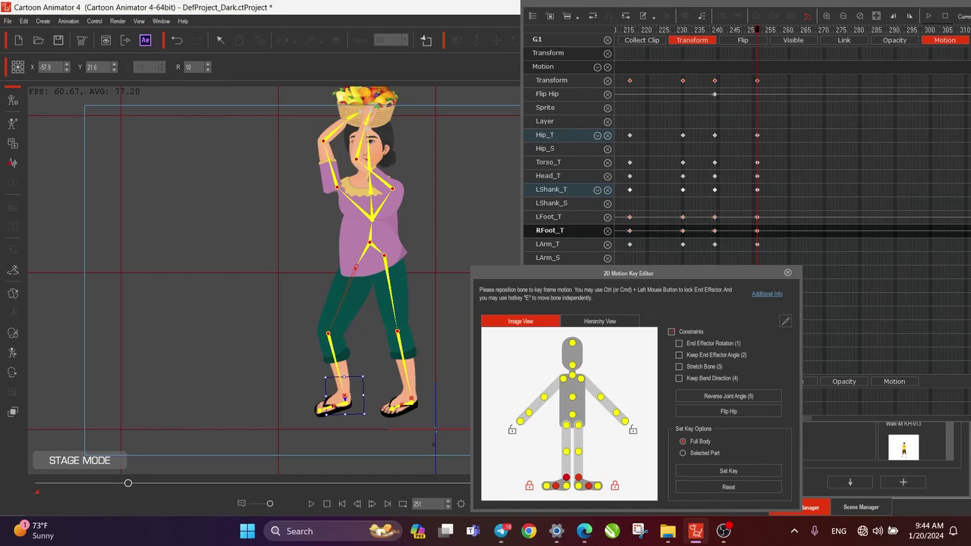
{"action": "left_click_drag", "start_coordinate": [371, 242], "coordinate": [368, 246]}
{"action": "left_click_drag", "start_coordinate": [399, 278], "coordinate": [399, 276]}
{"action": "left_click_drag", "start_coordinate": [412, 404], "coordinate": [403, 406]}
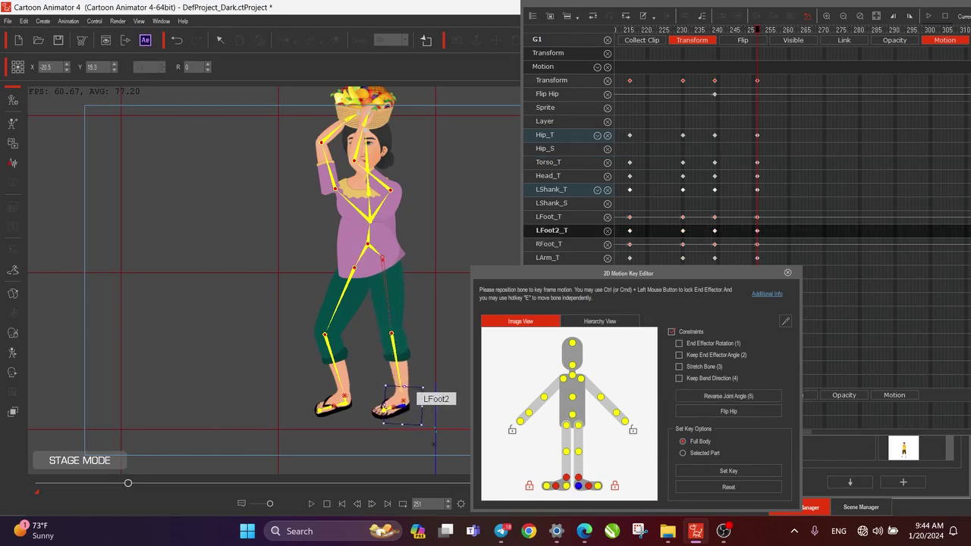
- Adjust the right shank, right foot and left thigh so both legs stand close together with slightly bent knees
{"action": "left_click", "coordinate": [336, 339]}
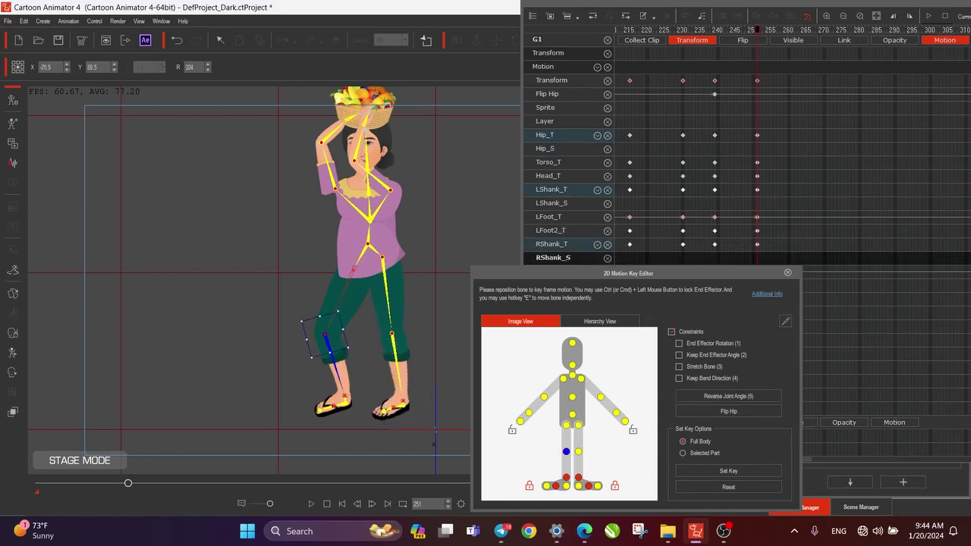
{"action": "left_click_drag", "start_coordinate": [331, 339], "coordinate": [347, 344]}
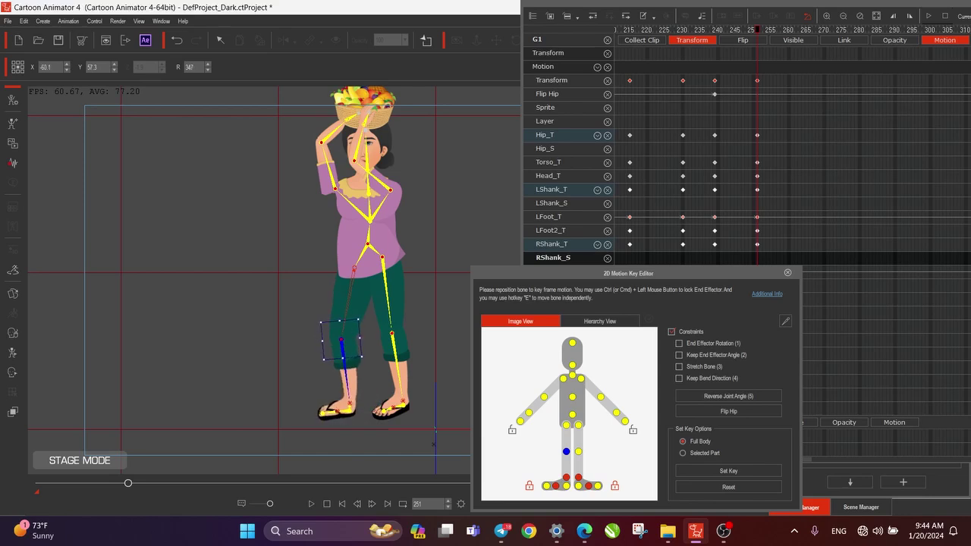
{"action": "left_click_drag", "start_coordinate": [352, 404], "coordinate": [352, 407]}
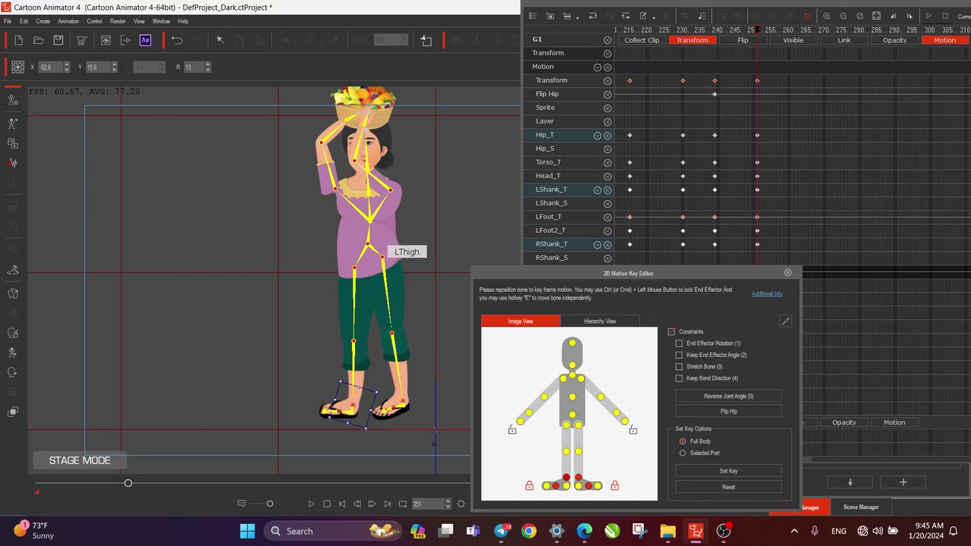
{"action": "left_click_drag", "start_coordinate": [382, 258], "coordinate": [382, 261]}
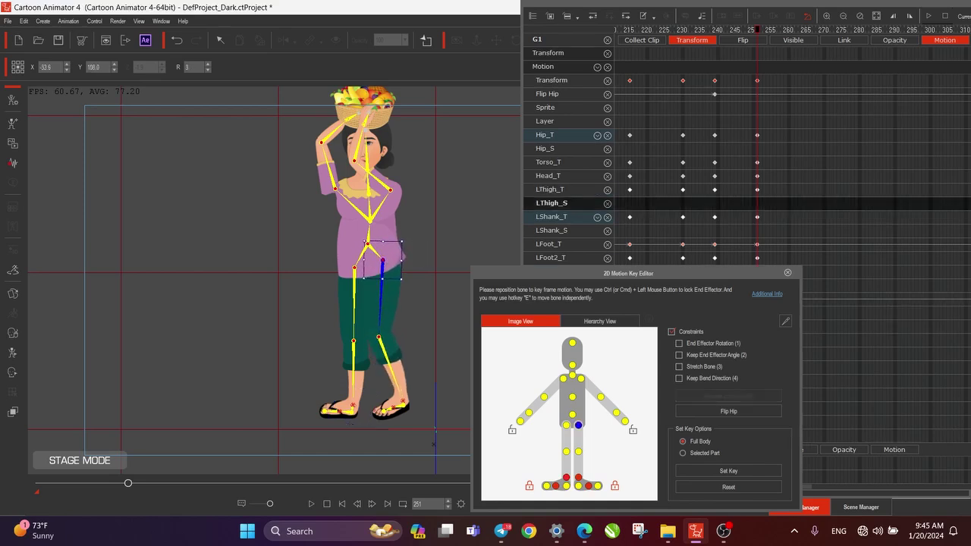
{"action": "left_click_drag", "start_coordinate": [353, 340], "coordinate": [352, 337]}
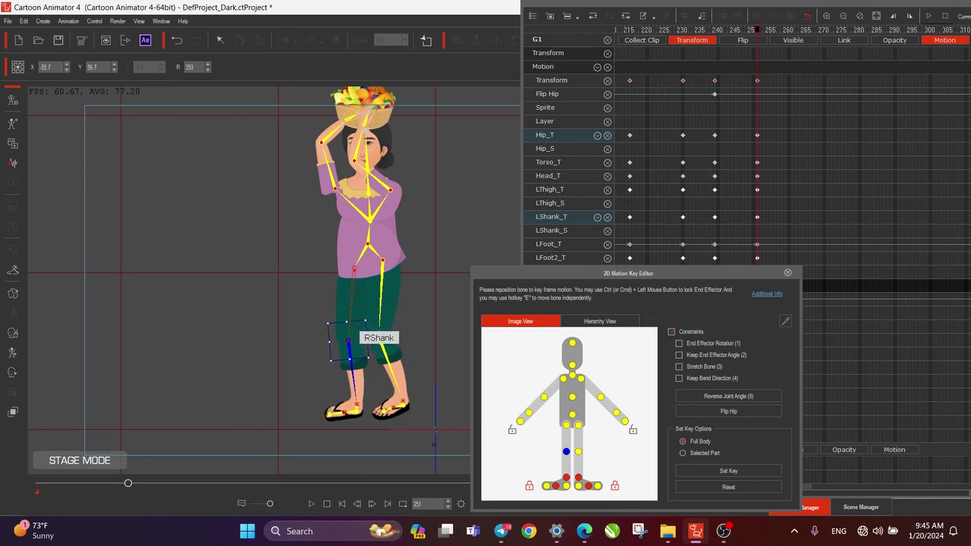
{"action": "left_click_drag", "start_coordinate": [355, 399], "coordinate": [357, 399]}
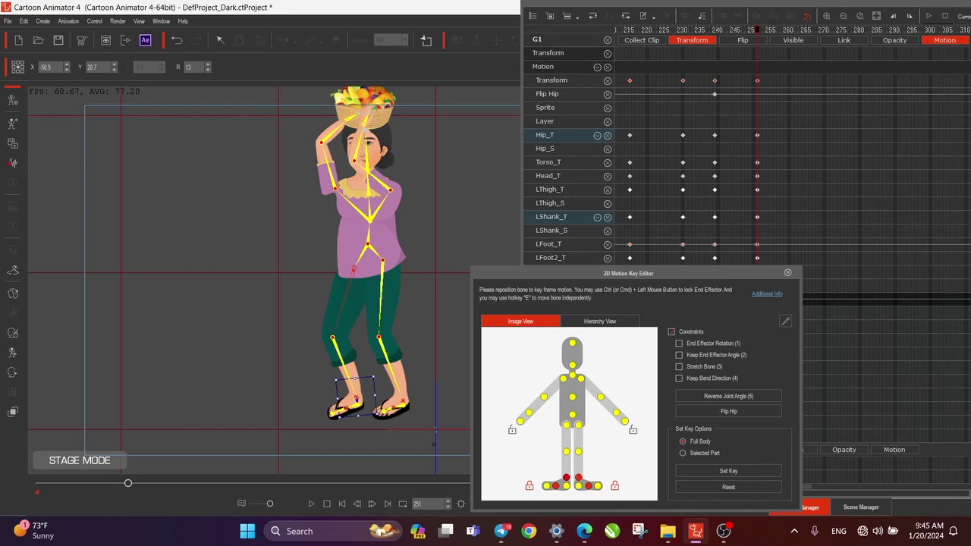
- Retime the standing pose's motion key to frame 254 and play back the stand-up motion to check its speed
{"action": "key", "text": "space"}
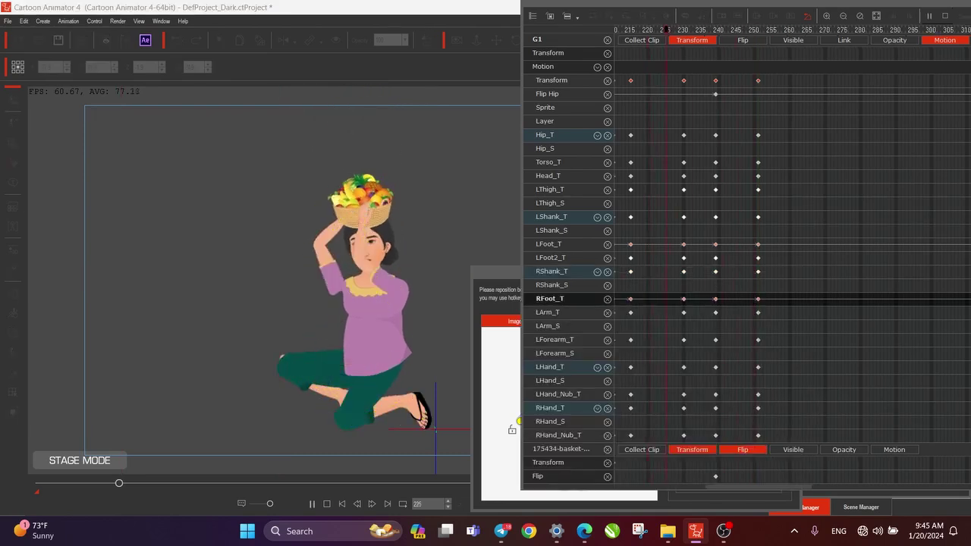
{"action": "key", "text": "space"}
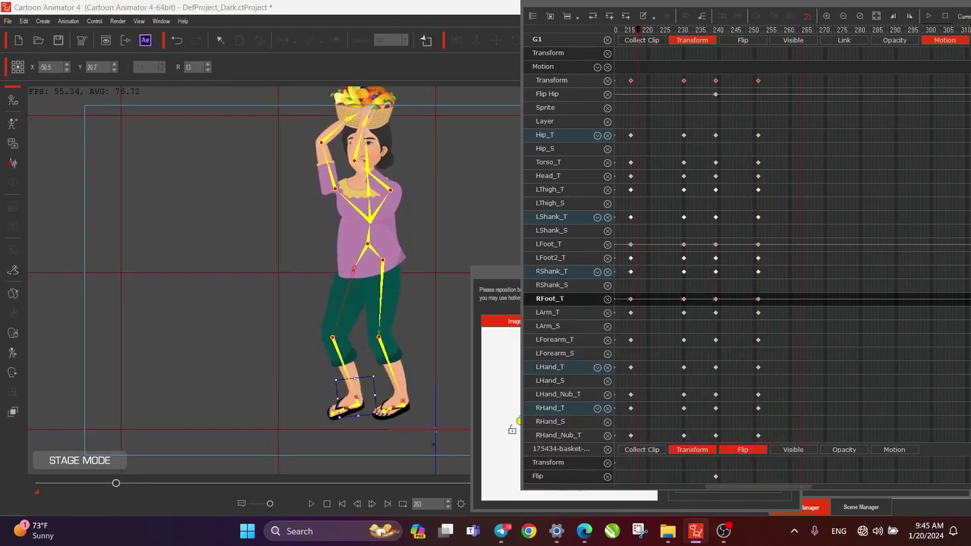
{"action": "key", "text": "space"}
{"action": "key", "text": "space"}
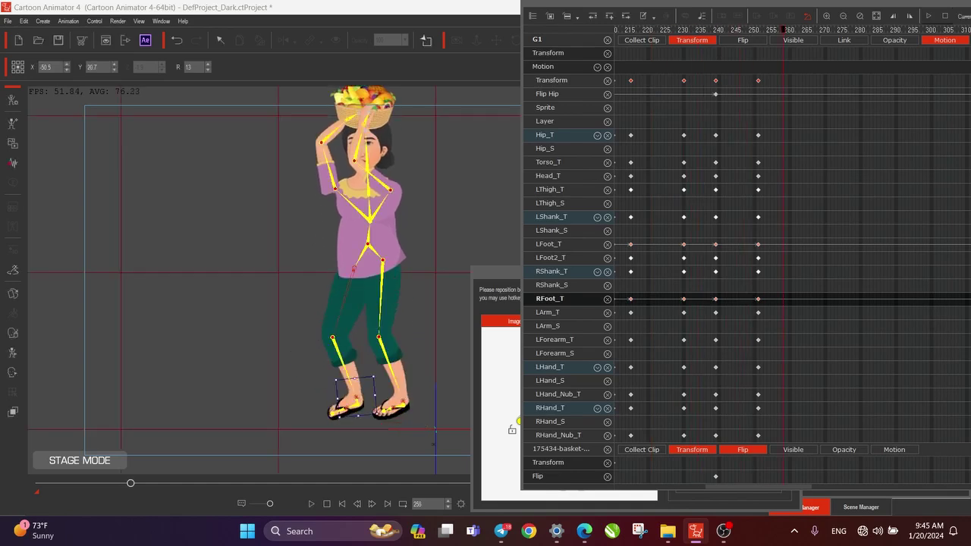
{"action": "left_click_drag", "start_coordinate": [758, 81], "coordinate": [775, 81]}
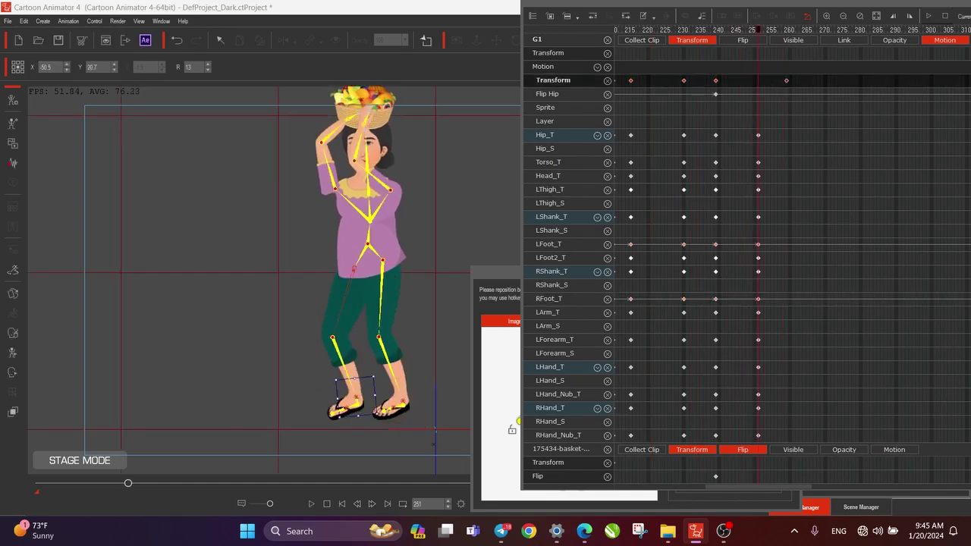
{"action": "key", "text": "space"}
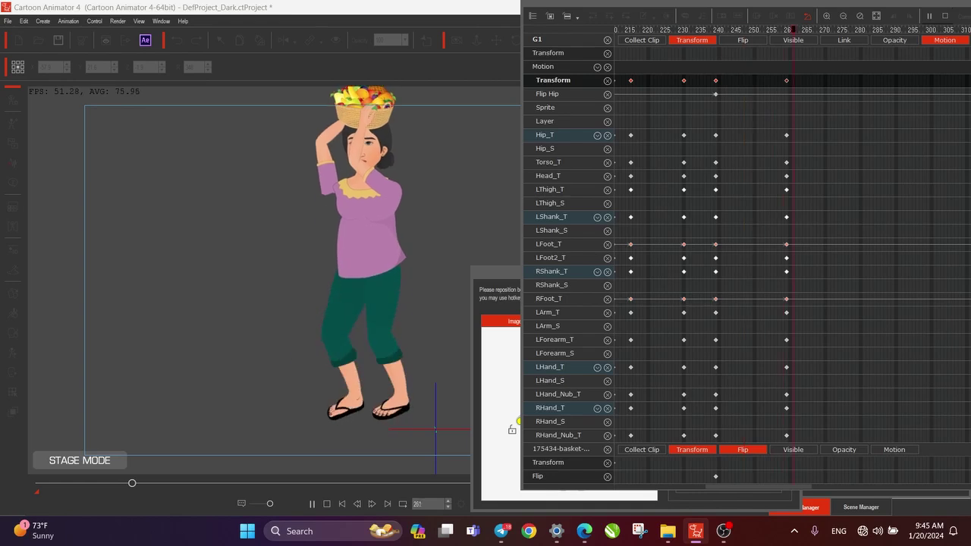
{"action": "key", "text": "space"}
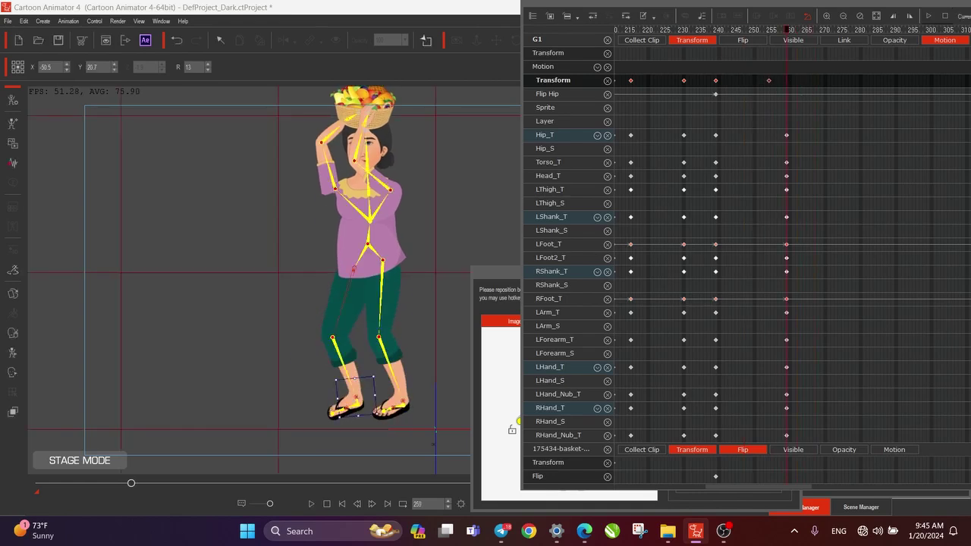
{"action": "key", "text": "space"}
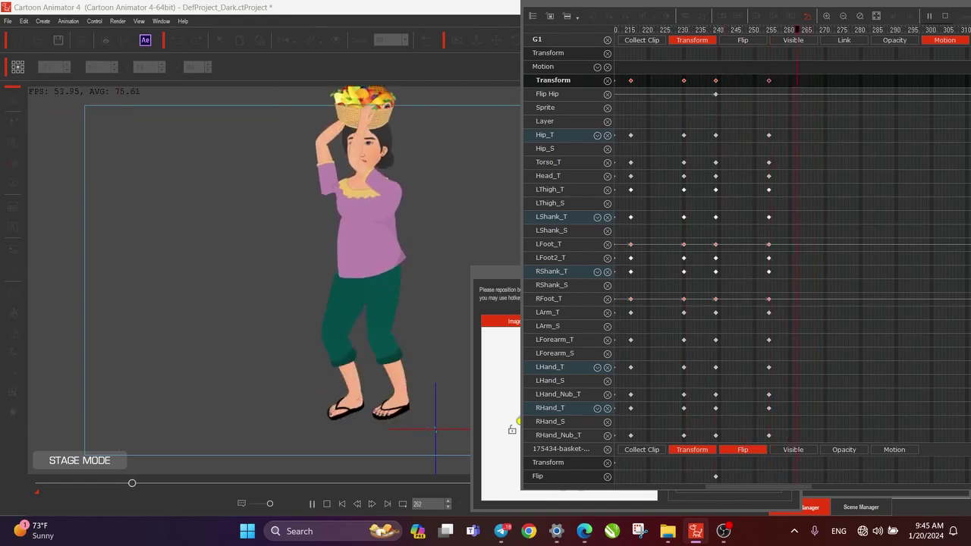
{"action": "key", "text": "space"}
{"action": "key", "text": "space"}
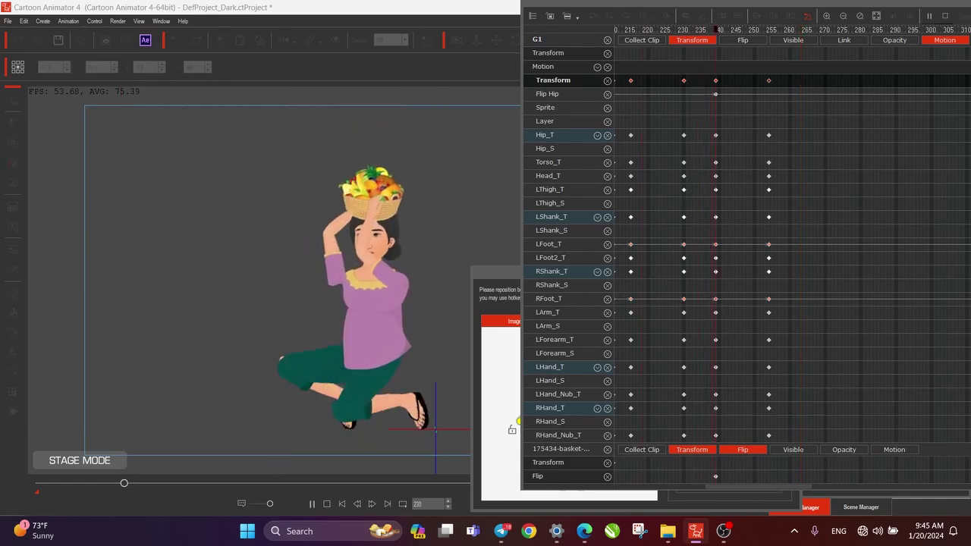
{"action": "key", "text": "space"}
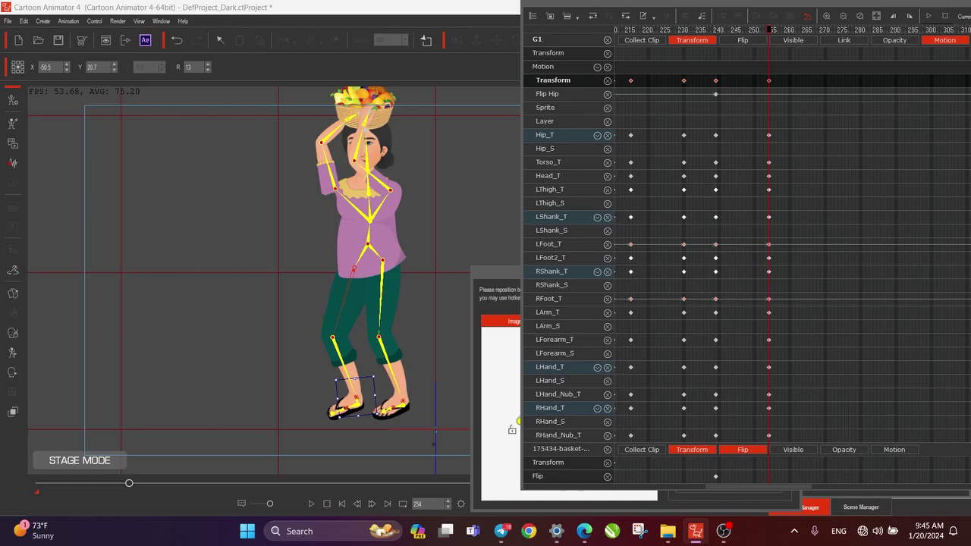
{"action": "left_click_drag", "start_coordinate": [804, 30], "coordinate": [615, 29]}
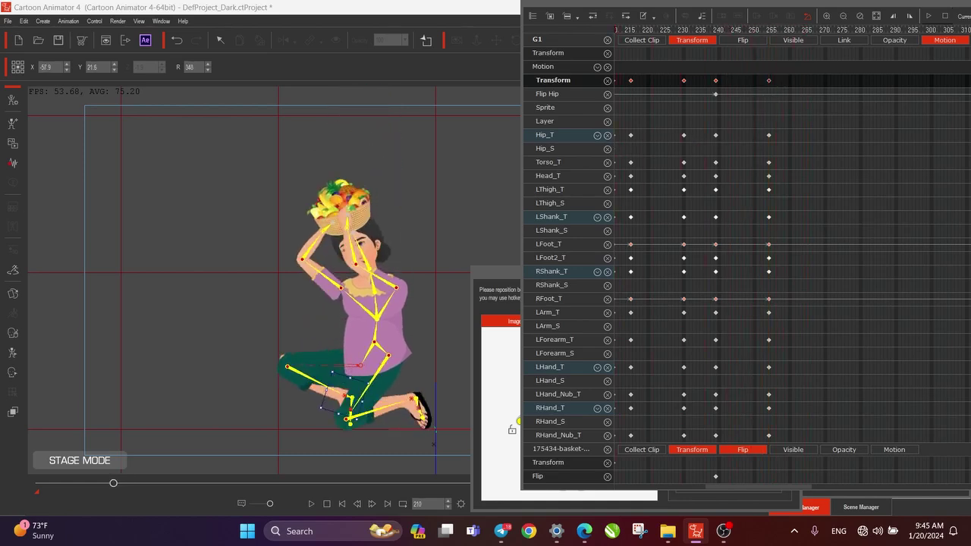
- Play back the stand-up motion, set a full-body motion key for the standing pose at frame 260, and close the motion key editor
{"action": "key", "text": "space"}
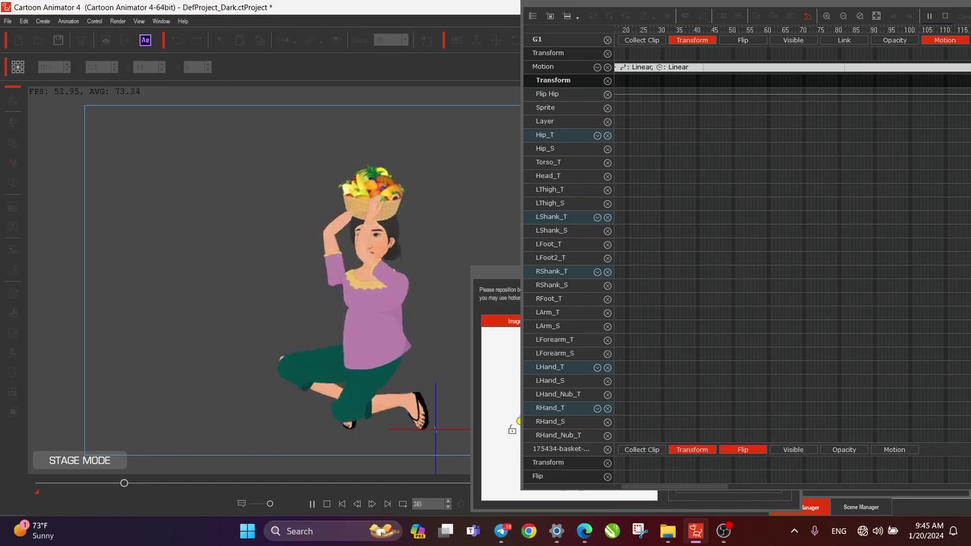
{"action": "key", "text": "space"}
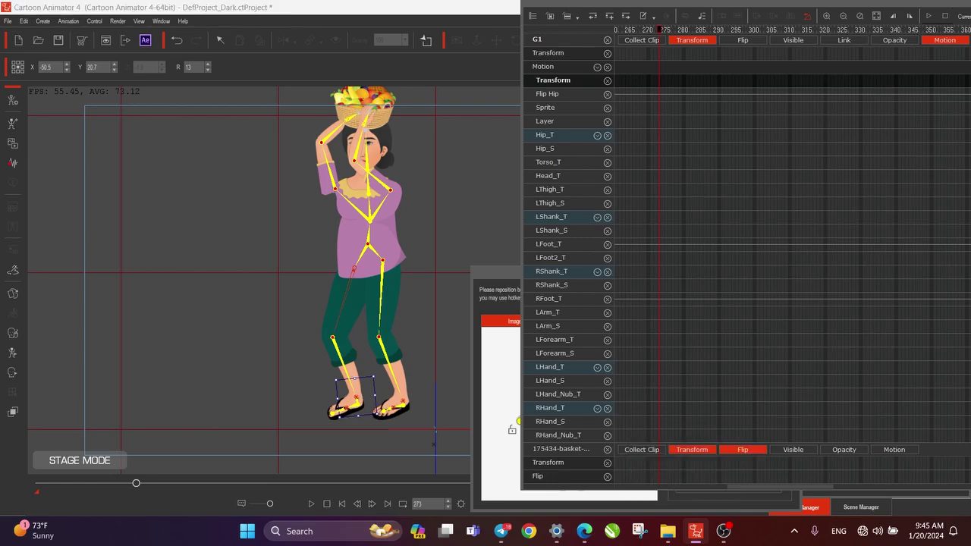
{"action": "left_click_drag", "start_coordinate": [780, 487], "coordinate": [767, 488]}
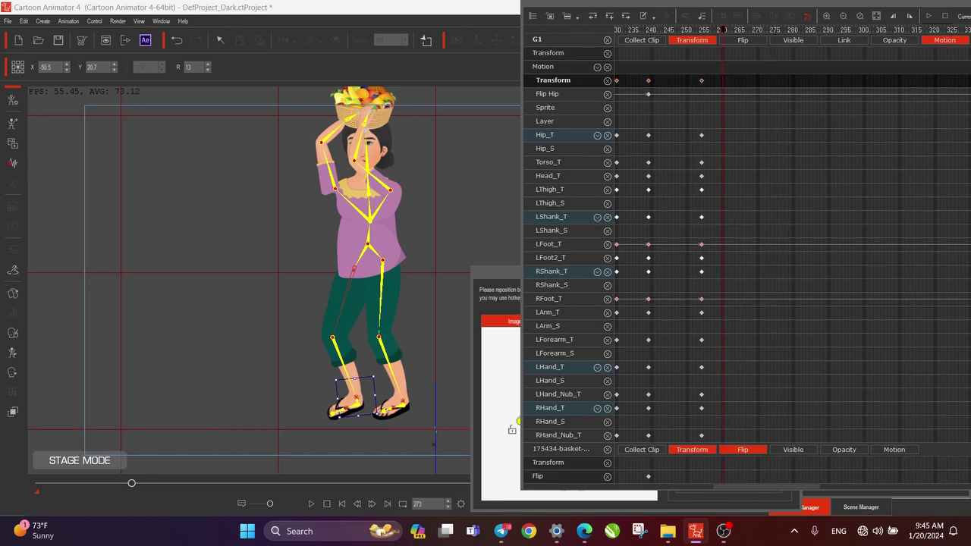
{"action": "left_click", "coordinate": [634, 29]}
{"action": "key", "text": "space"}
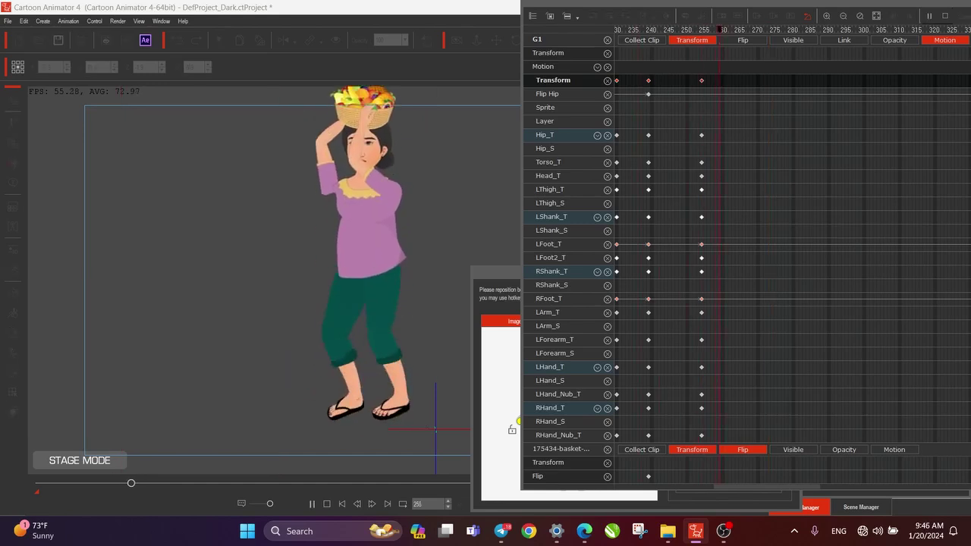
{"action": "key", "text": "space"}
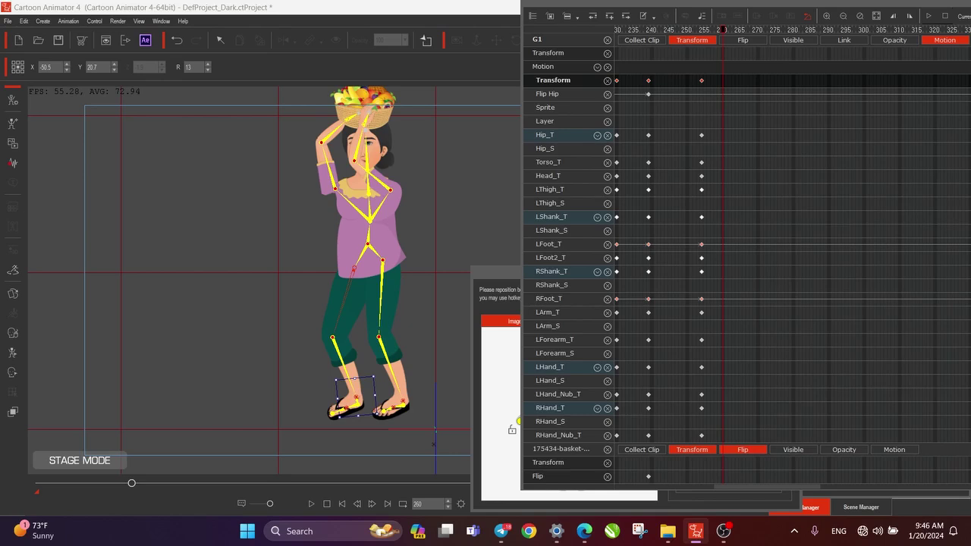
{"action": "left_click", "coordinate": [729, 472]}
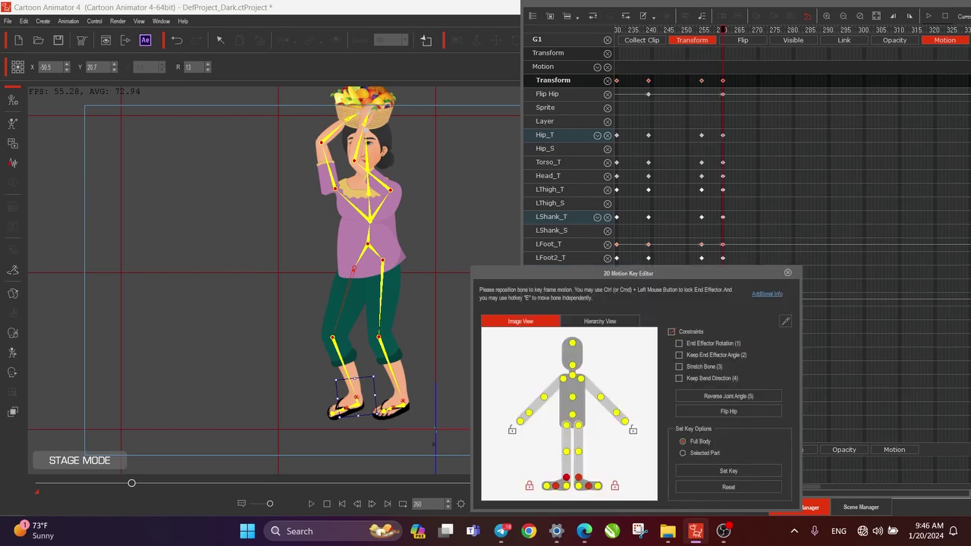
{"action": "left_click", "coordinate": [788, 273]}
- Try to reuse the walk by pasting a copy of the Walk-M KH-010 clip on the Motion track at frame 260, and undo it
{"action": "left_click_drag", "start_coordinate": [768, 487], "coordinate": [741, 487]}
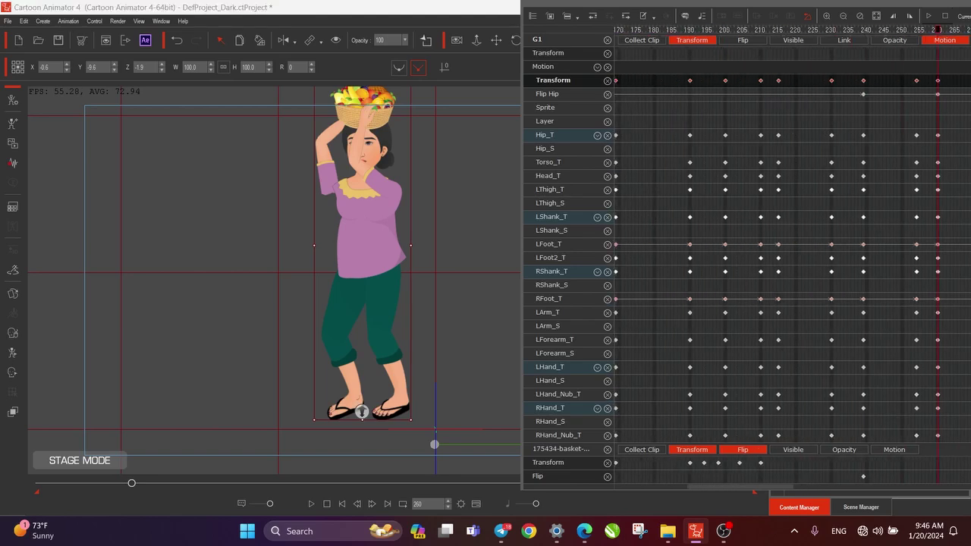
{"action": "scroll", "coordinate": [793, 265], "scroll_direction": "left", "scroll_amount": 8}
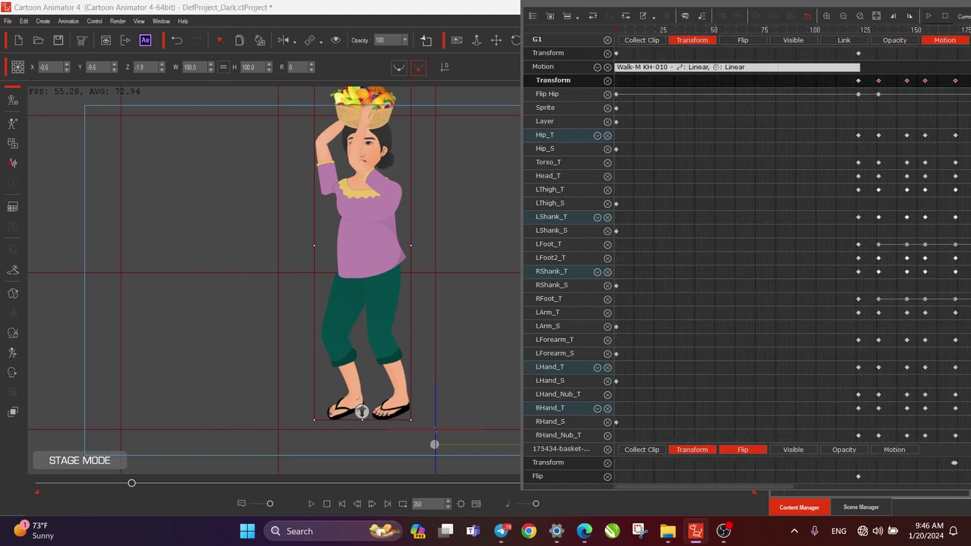
{"action": "left_click", "coordinate": [645, 67]}
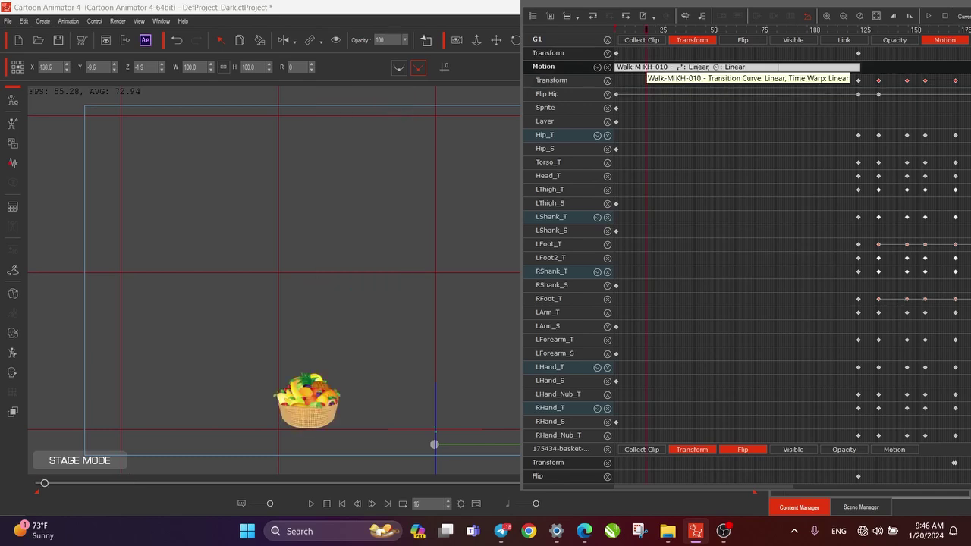
{"action": "right_click", "coordinate": [634, 66]}
{"action": "left_click", "coordinate": [636, 67]}
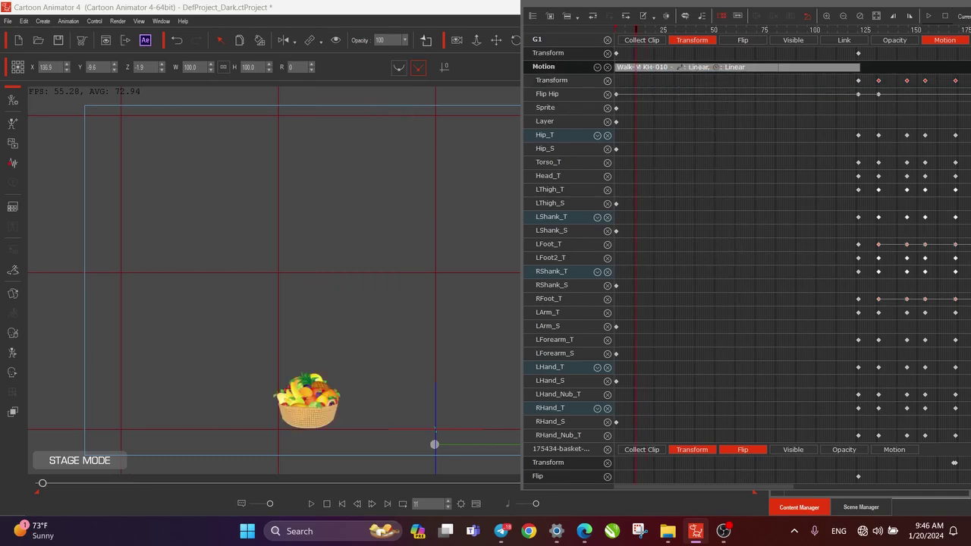
{"action": "scroll", "coordinate": [793, 266], "scroll_direction": "right", "scroll_amount": 8}
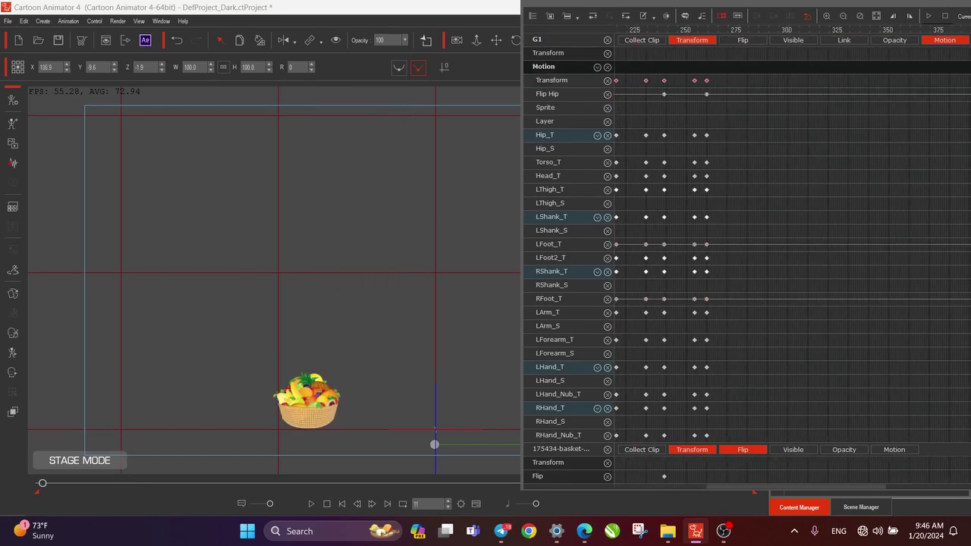
{"action": "left_click", "coordinate": [705, 66]}
{"action": "right_click", "coordinate": [705, 68]}
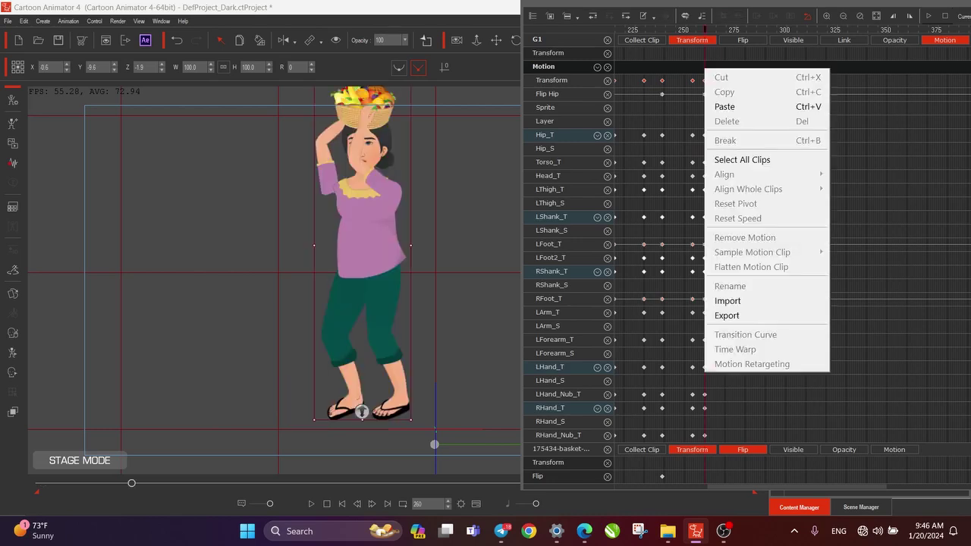
{"action": "left_click", "coordinate": [724, 106]}
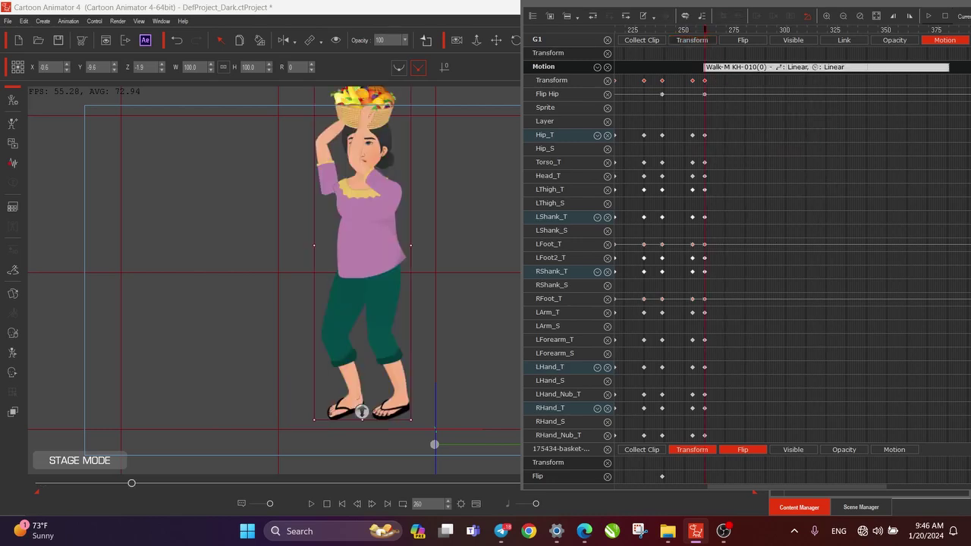
{"action": "key", "text": "space"}
{"action": "key", "text": "ctrl+z"}
- Apply the custom Walk-M KH-010 walking motion to the character at frame 260 and play it
{"action": "left_click", "coordinate": [705, 80]}
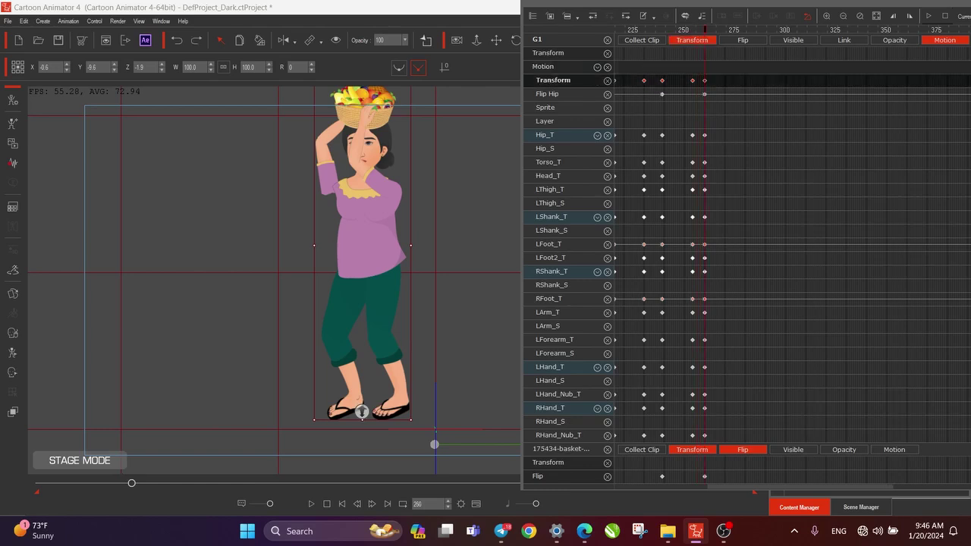
{"action": "left_click_drag", "start_coordinate": [759, 2], "coordinate": [290, 333]}
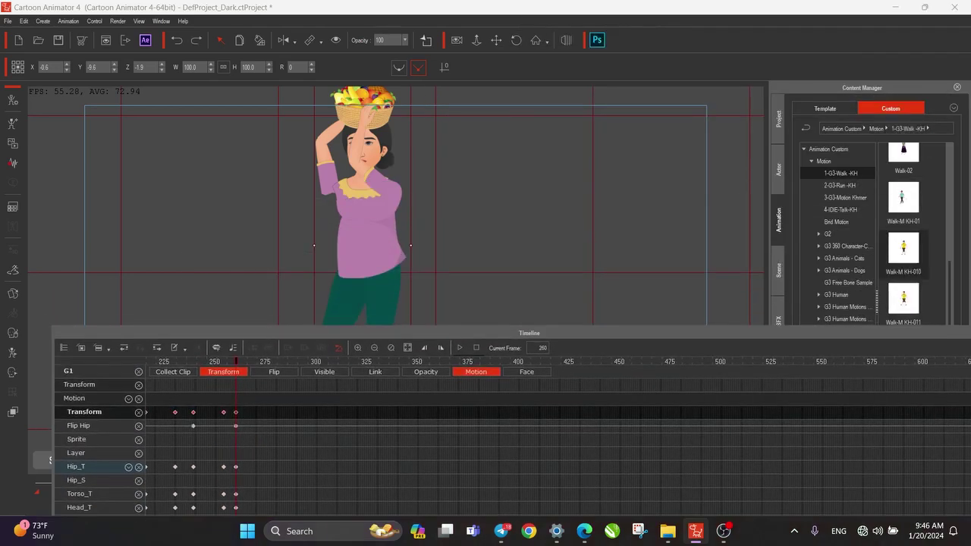
{"action": "double_click", "coordinate": [904, 248]}
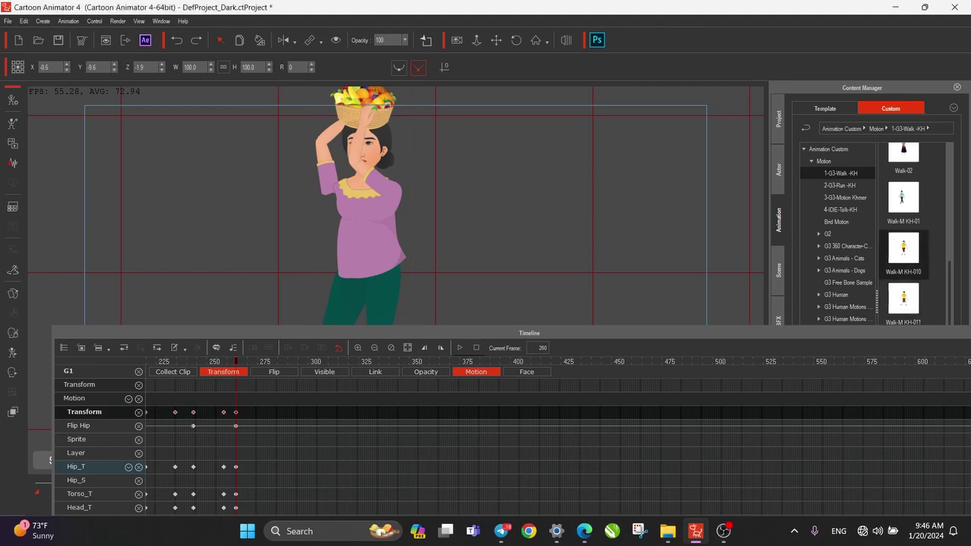
{"action": "key", "text": "space"}
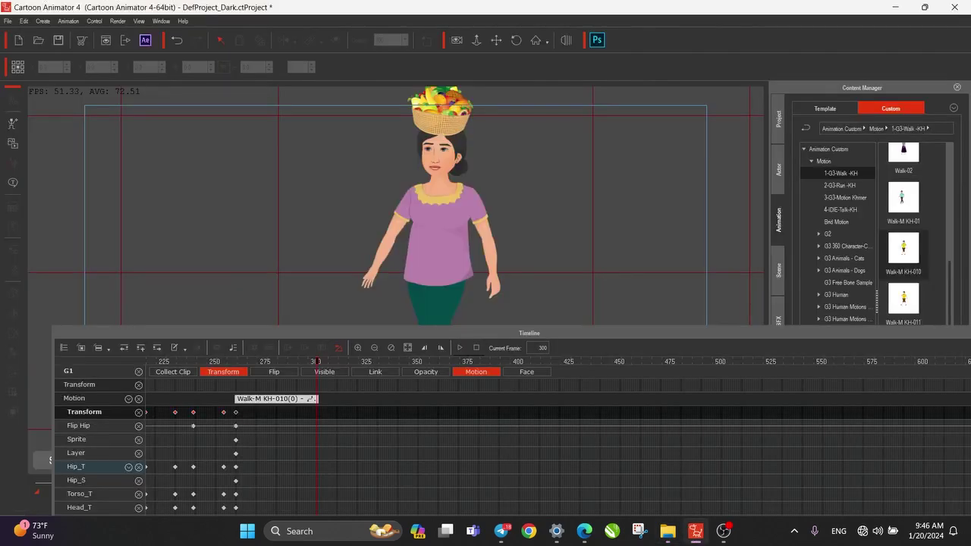
- Examine the transition from the standing pose into the walk clip frame by frame around frames 253 to 262, and play it back
{"action": "left_click_drag", "start_coordinate": [304, 333], "coordinate": [754, 150]}
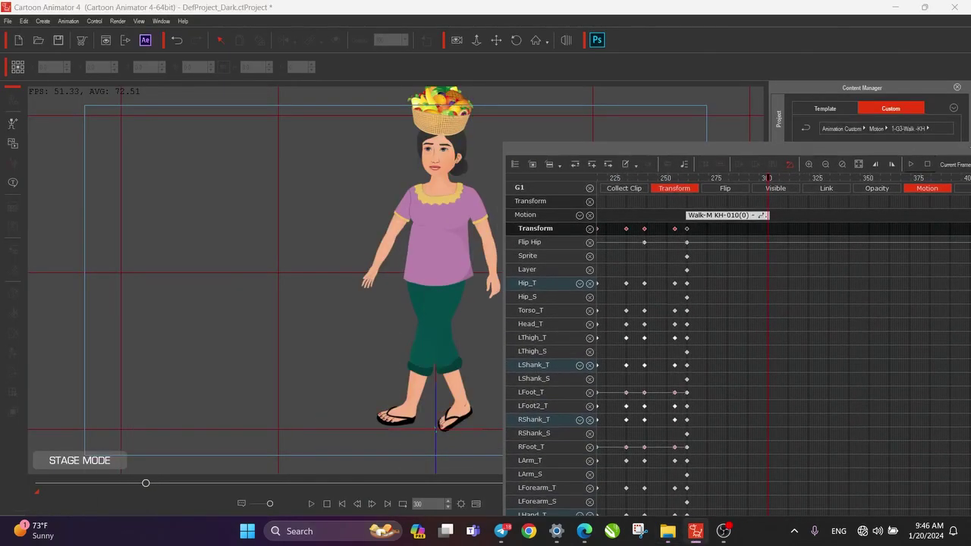
{"action": "left_click", "coordinate": [687, 177]}
{"action": "left_click_drag", "start_coordinate": [686, 178], "coordinate": [680, 178]}
{"action": "key", "text": "Right"}
{"action": "key", "text": "Right"}
{"action": "key", "text": "Right"}
{"action": "key", "text": "Right"}
{"action": "key", "text": "Right"}
{"action": "key", "text": "Right"}
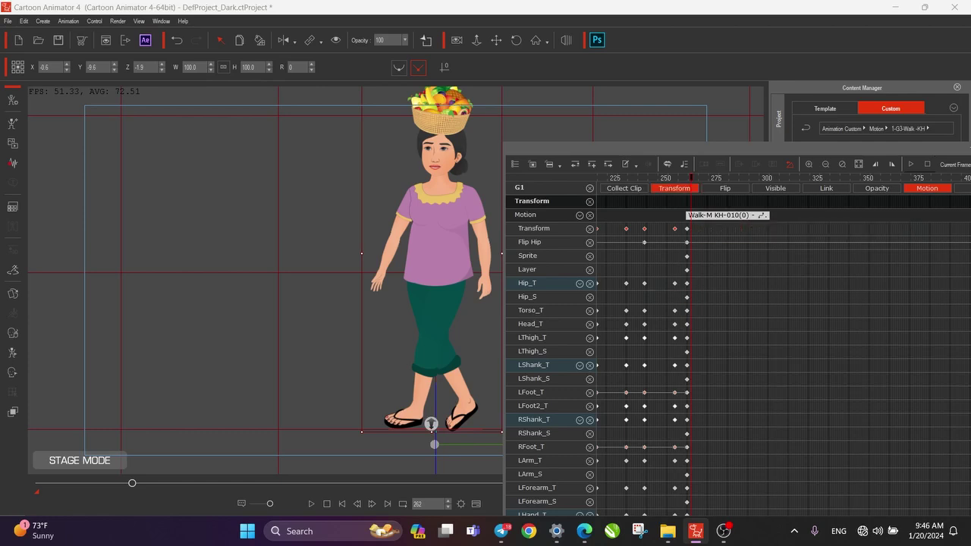
{"action": "mouse_move", "coordinate": [691, 178]}
{"action": "left_mouse_down"}
{"action": "mouse_move", "coordinate": [674, 177]}
{"action": "mouse_move", "coordinate": [689, 178]}
{"action": "left_mouse_up"}
{"action": "key", "text": "Left"}
{"action": "key", "text": "Left"}
{"action": "key", "text": "Left"}
{"action": "key", "text": "Left"}
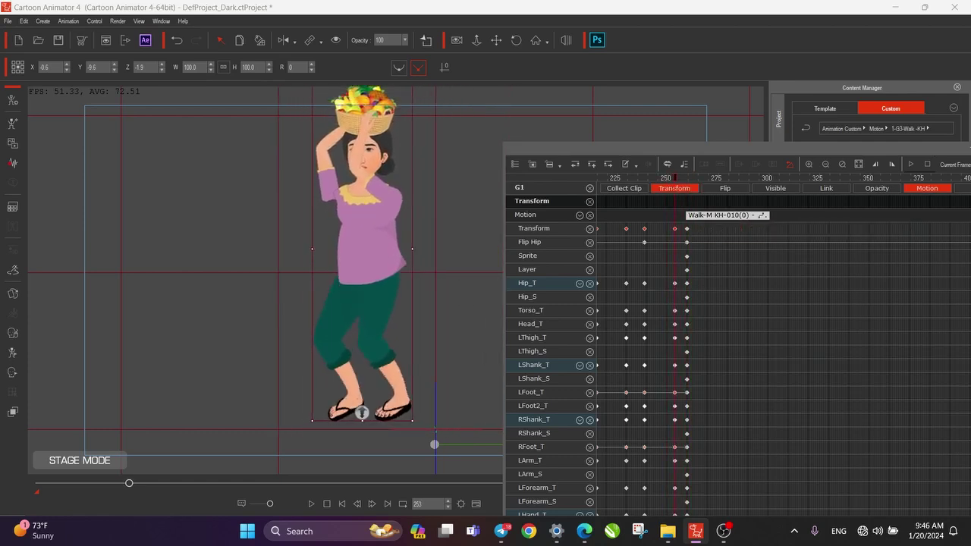
{"action": "key", "text": "Left"}
{"action": "key", "text": "Left"}
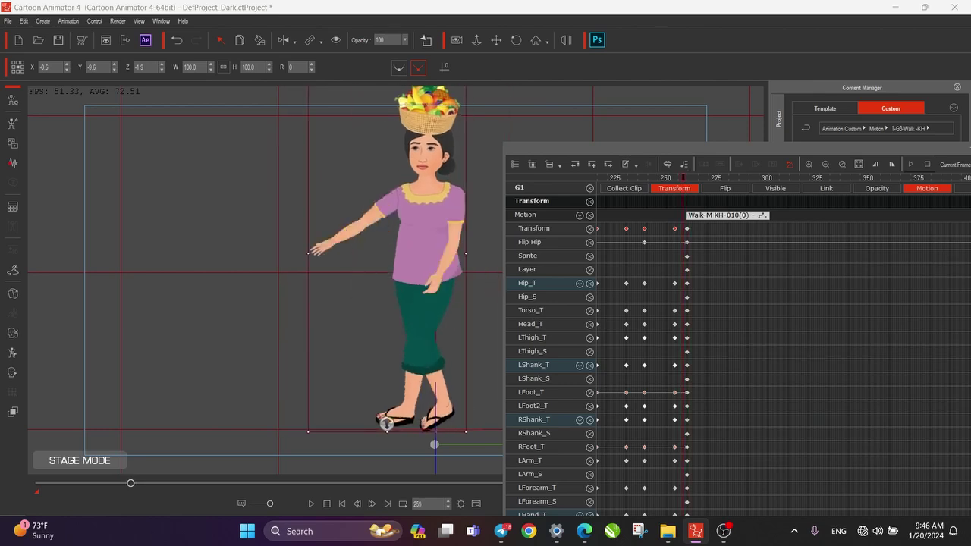
{"action": "key", "text": "Left"}
{"action": "key", "text": "Right"}
{"action": "key", "text": "Right"}
{"action": "key", "text": "Right"}
{"action": "key", "text": "Right"}
{"action": "key", "text": "Right"}
{"action": "key", "text": "Right"}
{"action": "key", "text": "Right"}
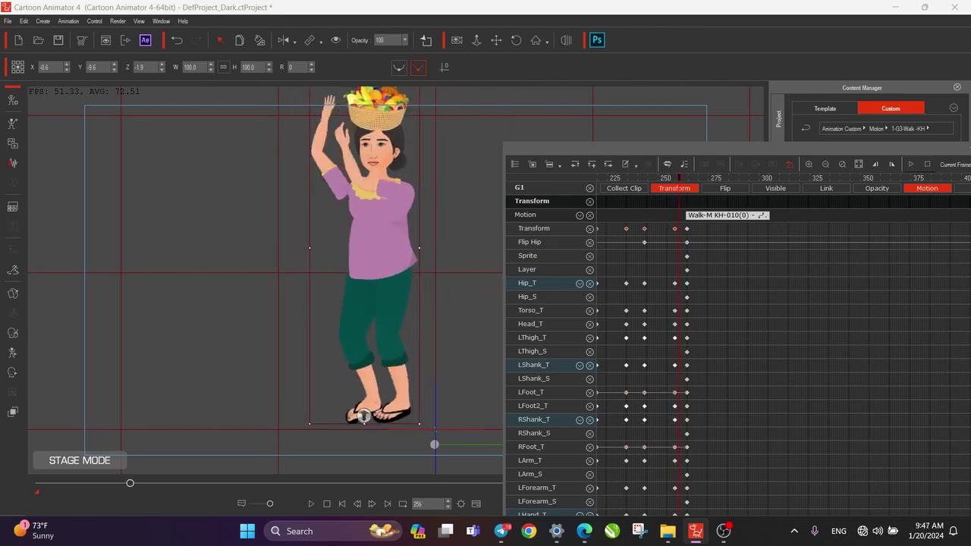
{"action": "key", "text": "space"}
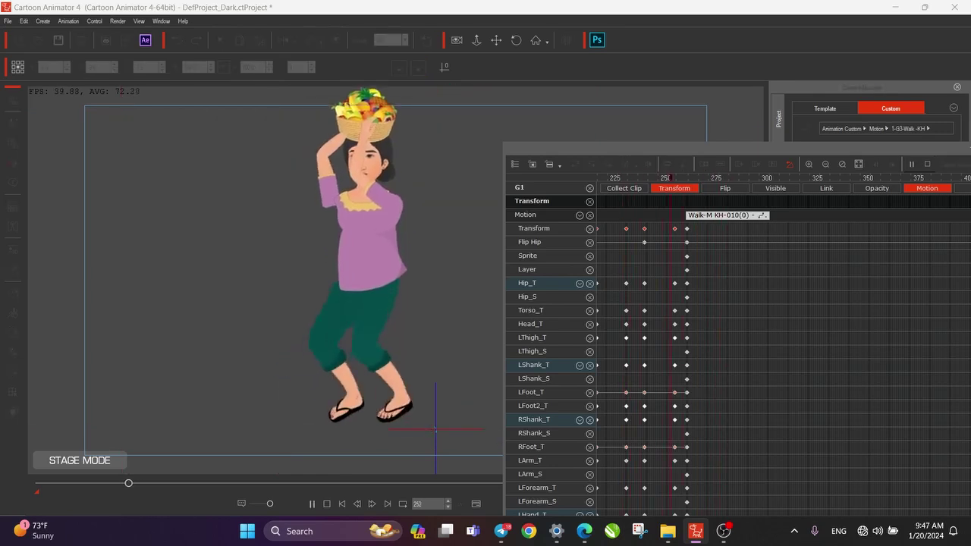
{"action": "key", "text": "space"}
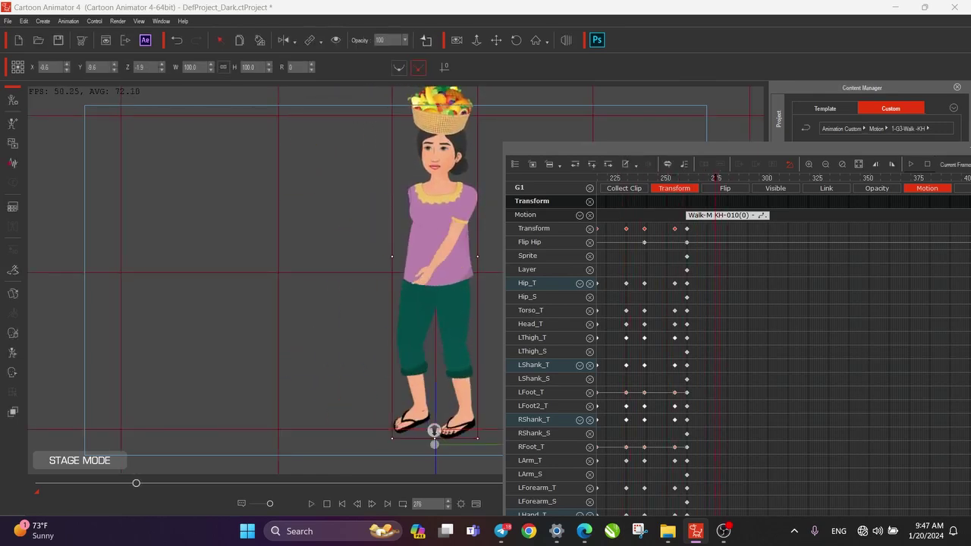
- Add a key on the character's main Transform track at frame 254 to hold the standing position
{"action": "left_click_drag", "start_coordinate": [716, 178], "coordinate": [687, 178]}
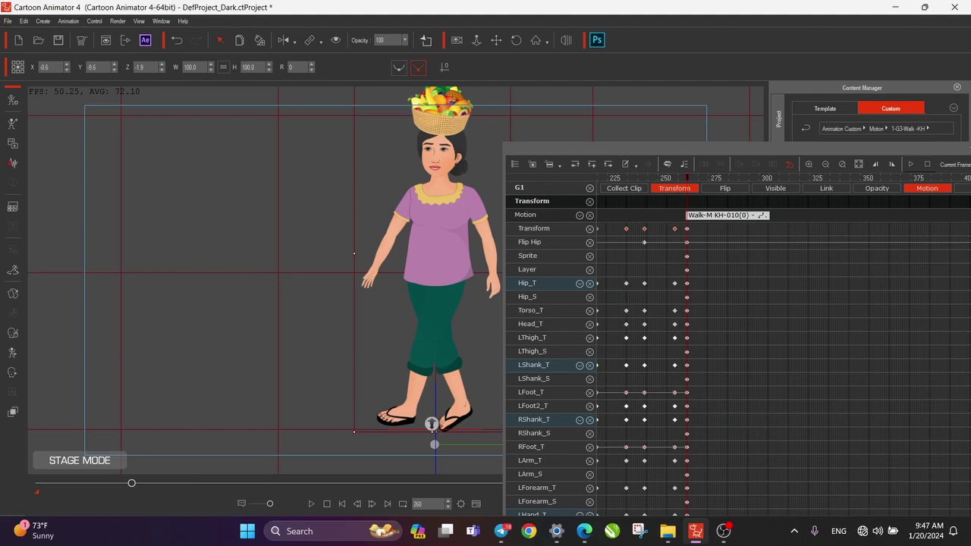
{"action": "left_click", "coordinate": [675, 228]}
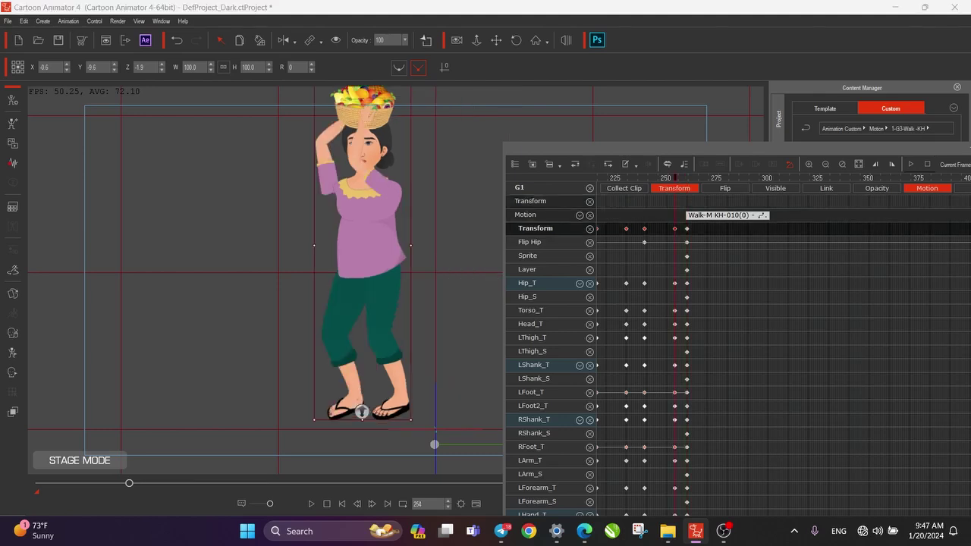
{"action": "left_click", "coordinate": [674, 201]}
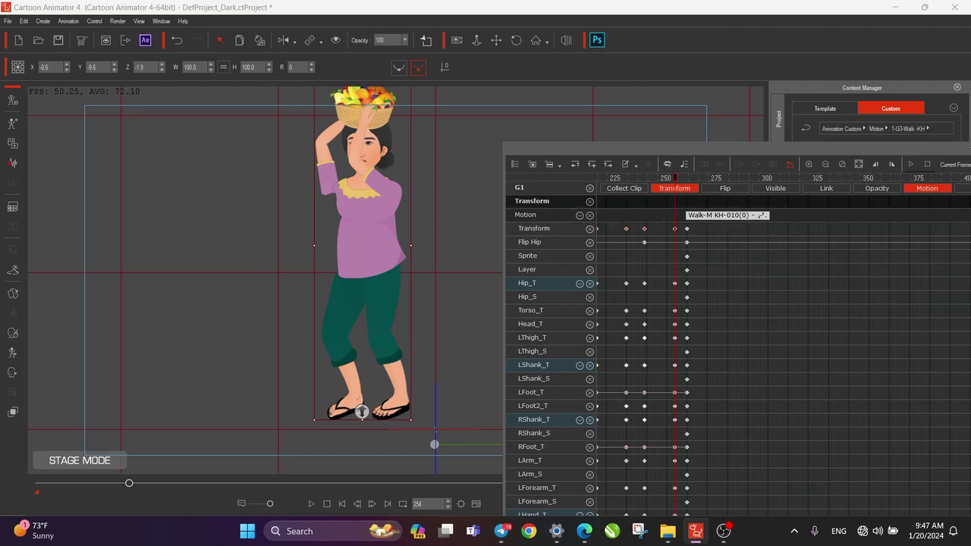
{"action": "left_click", "coordinate": [592, 165]}
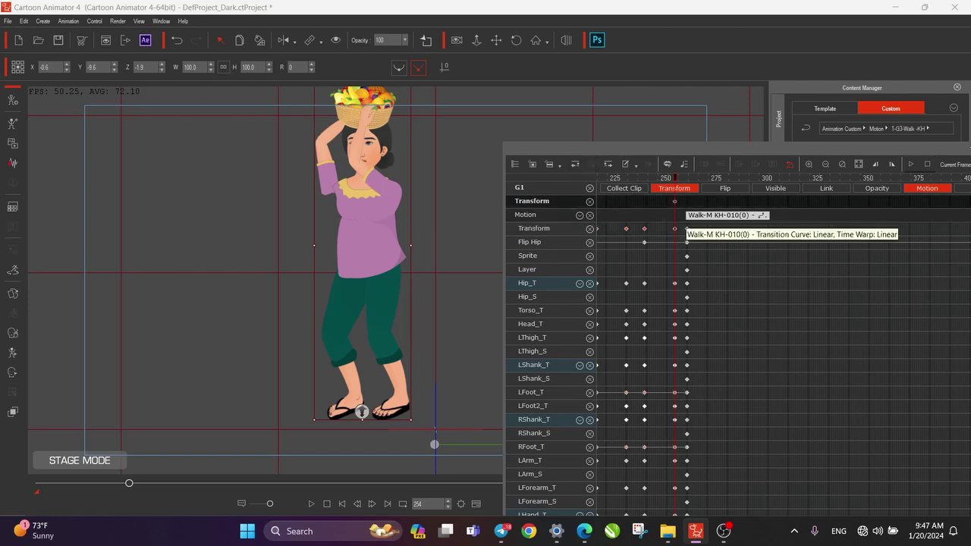
- At frame 260, move the walking character back to X -40.6, Y -1.8 to match the standing position, and scrub through the transition
{"action": "left_click_drag", "start_coordinate": [675, 178], "coordinate": [688, 177]}
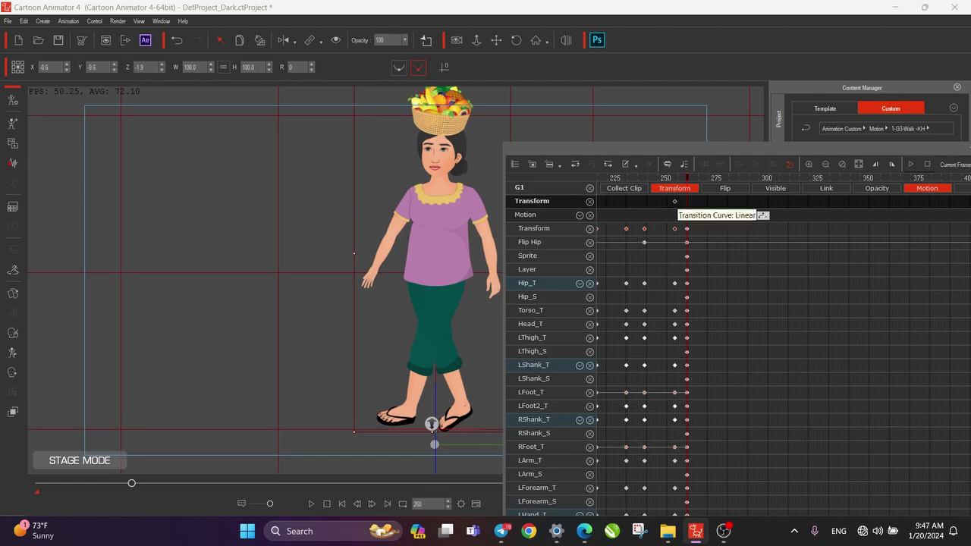
{"action": "left_click", "coordinate": [675, 202]}
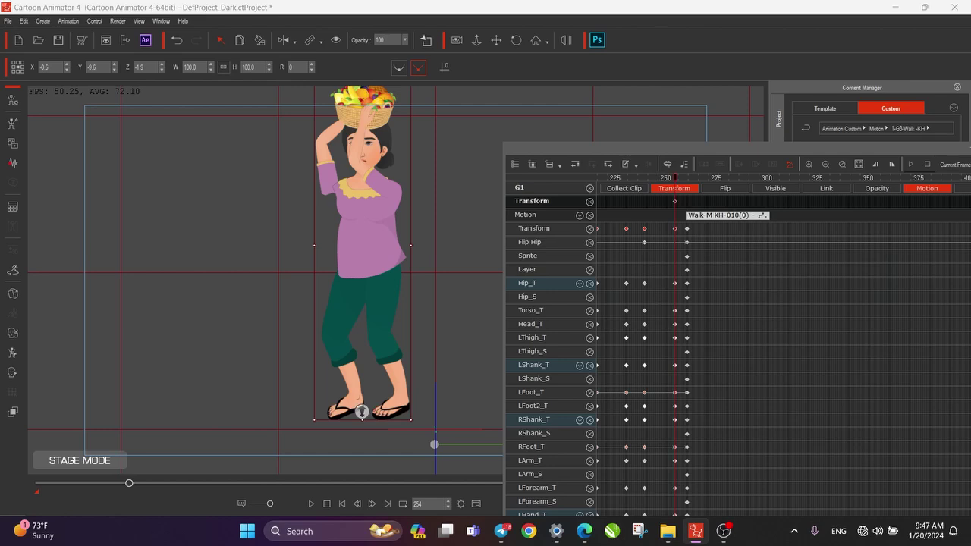
{"action": "left_click", "coordinate": [687, 229]}
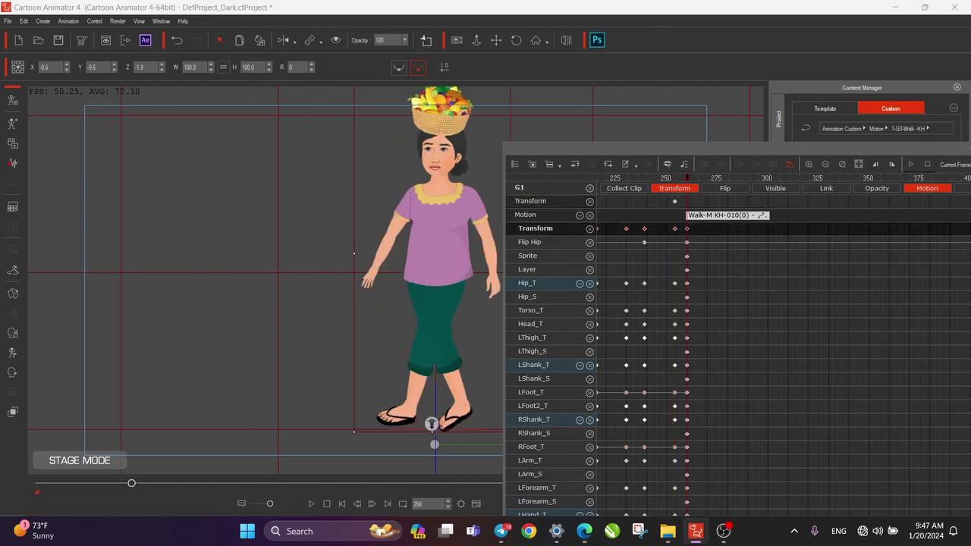
{"action": "left_click_drag", "start_coordinate": [431, 424], "coordinate": [369, 412]}
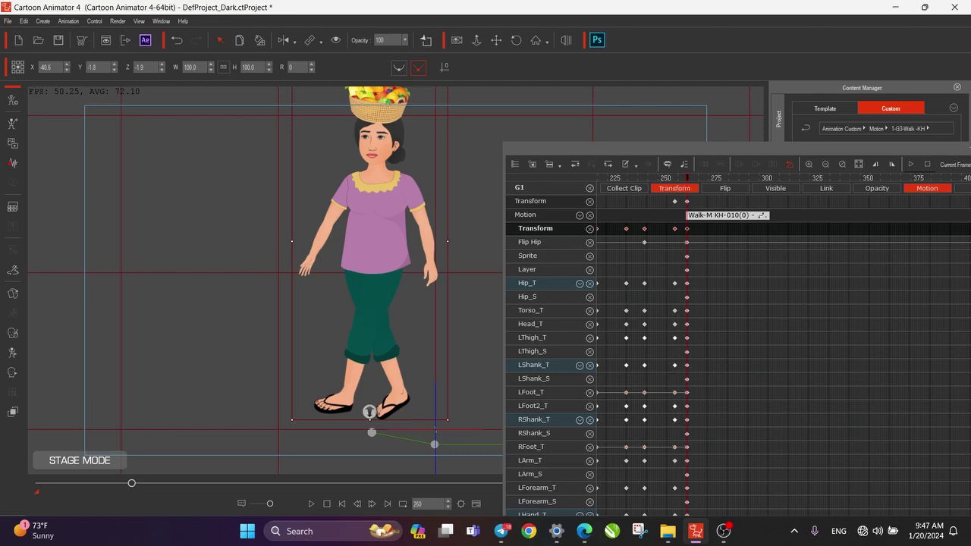
{"action": "left_click", "coordinate": [649, 178]}
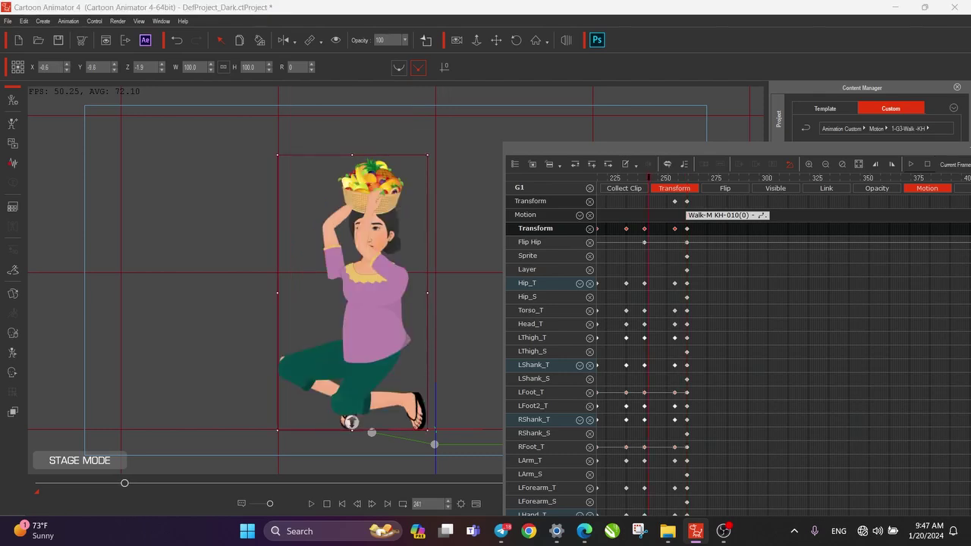
{"action": "left_click_drag", "start_coordinate": [649, 179], "coordinate": [694, 179]}
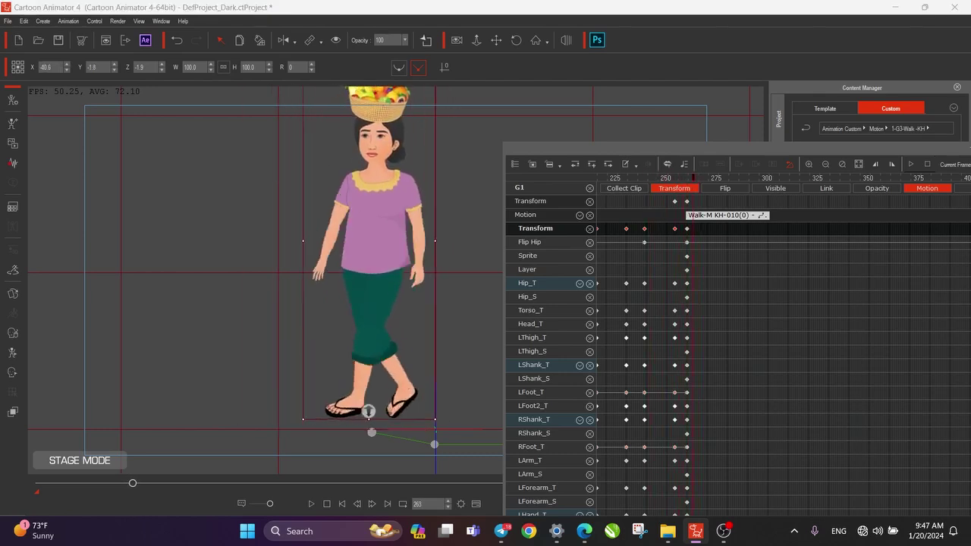
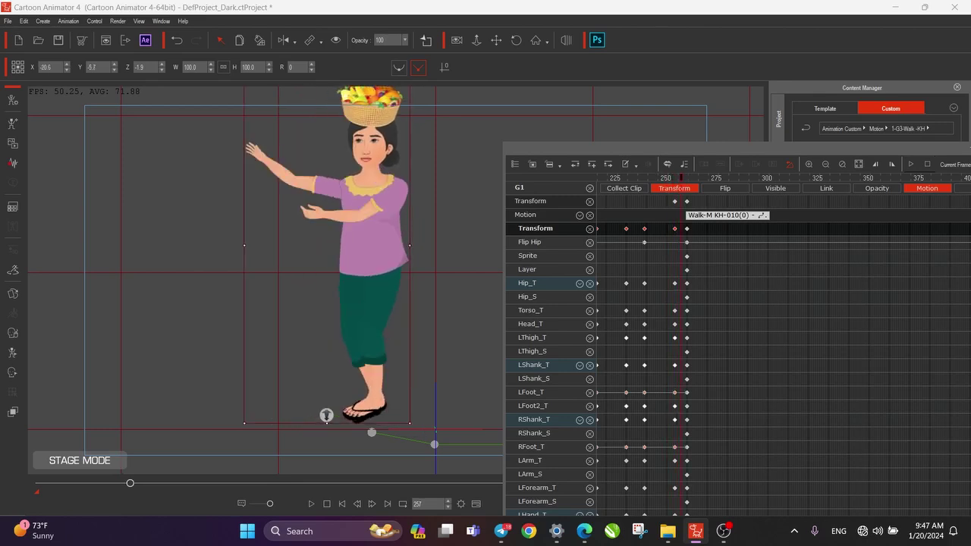
- Play back the stand-up-to-walk transition and examine it frame by frame between frames 255 and 260
{"action": "key", "text": "space"}
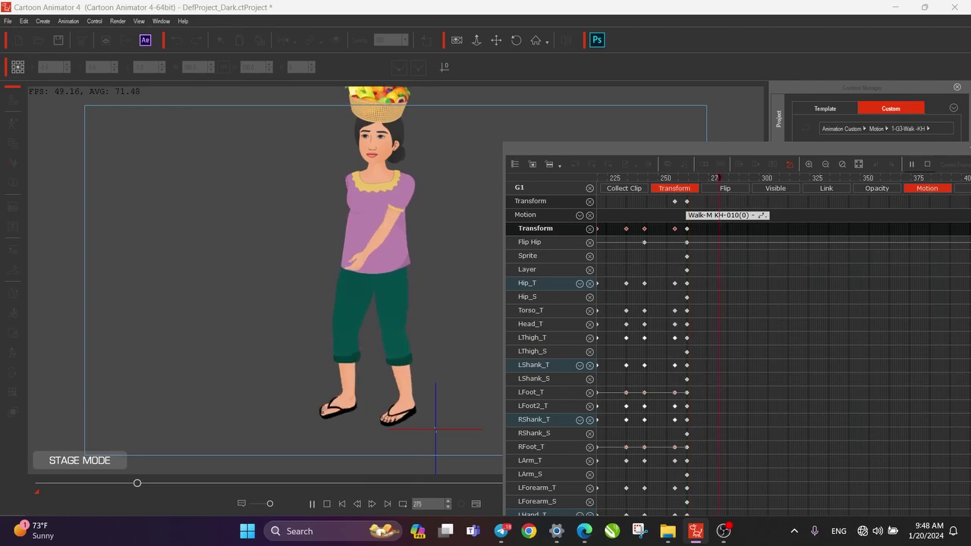
{"action": "key", "text": "space"}
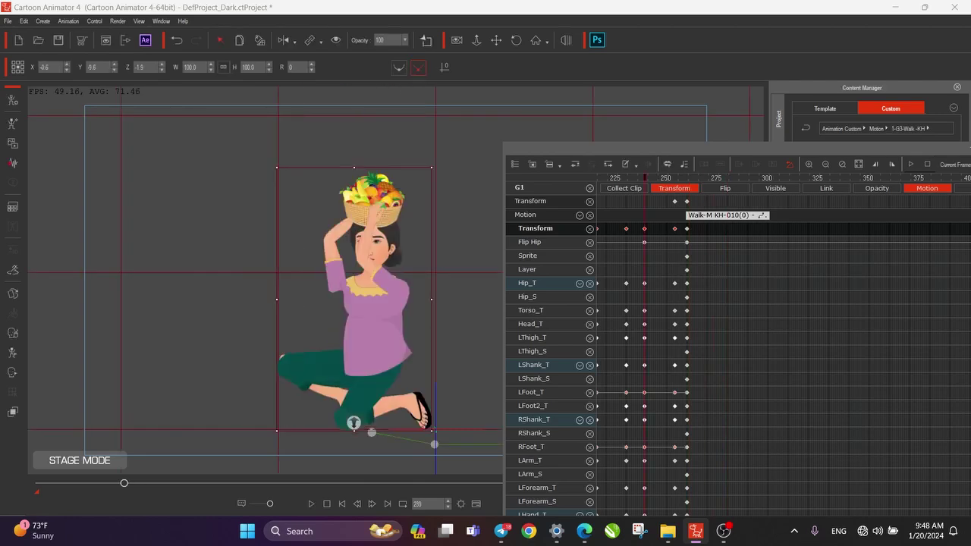
{"action": "left_click_drag", "start_coordinate": [645, 178], "coordinate": [679, 178]}
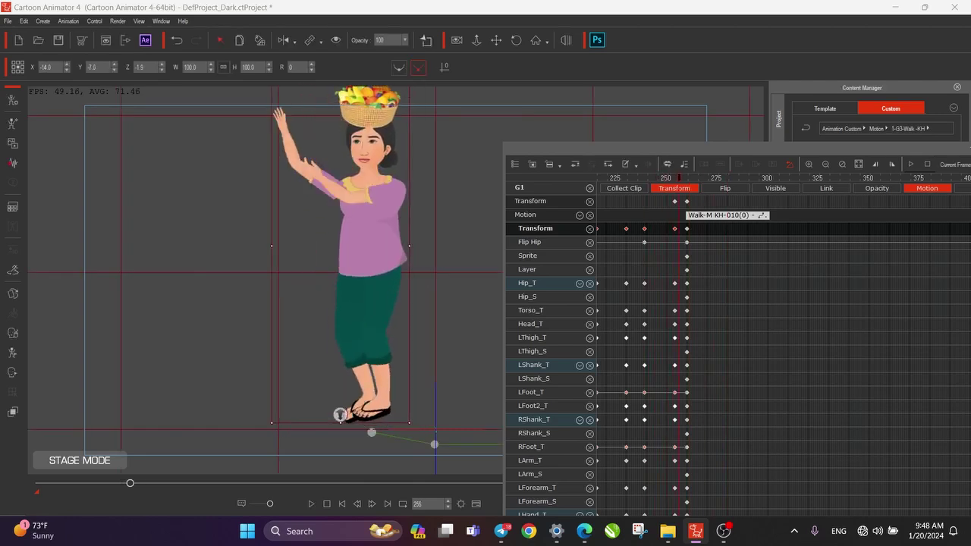
{"action": "key", "text": "Right"}
{"action": "key", "text": "Right"}
{"action": "key", "text": "Right"}
{"action": "key", "text": "Right"}
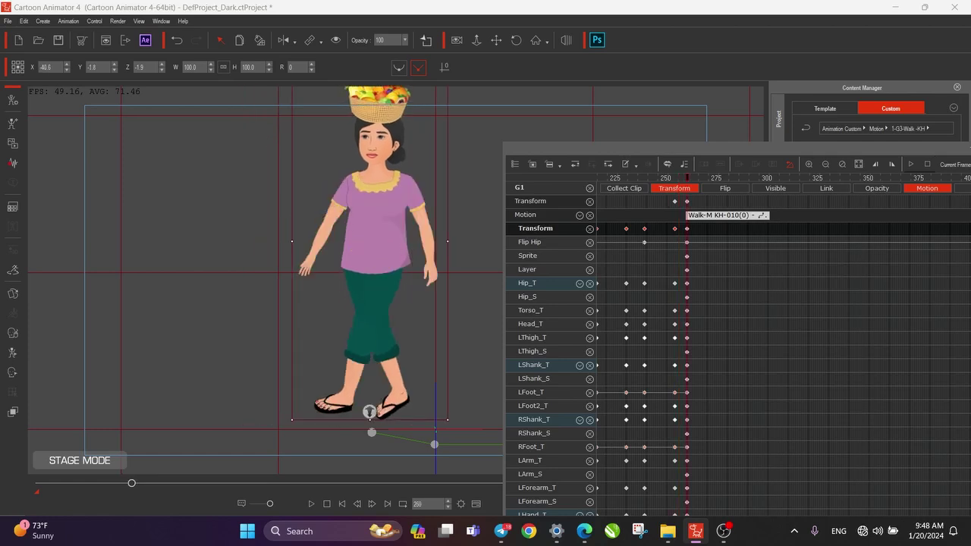
{"action": "key", "text": "Left"}
{"action": "key", "text": "Left"}
{"action": "key", "text": "Left"}
{"action": "key", "text": "Left"}
{"action": "key", "text": "Left"}
{"action": "key", "text": "Right"}
{"action": "key", "text": "Right"}
{"action": "key", "text": "Right"}
{"action": "key", "text": "Right"}
{"action": "key", "text": "Right"}
- Try to raise the character's right hand to the basket at frame 260 with the 2D Motion Key Editor
{"action": "left_click", "coordinate": [12, 352]}
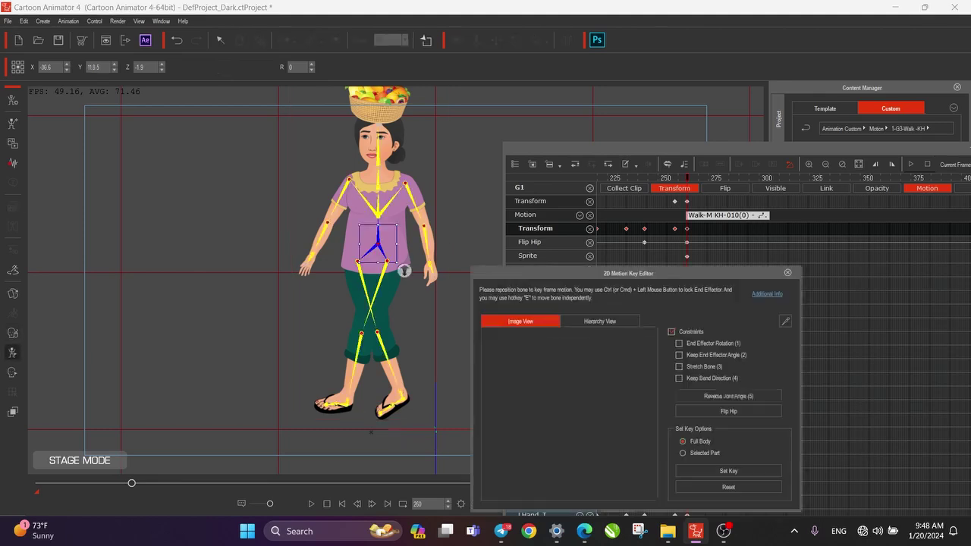
{"action": "left_click_drag", "start_coordinate": [629, 273], "coordinate": [759, 280]}
{"action": "left_click_drag", "start_coordinate": [303, 254], "coordinate": [331, 131]}
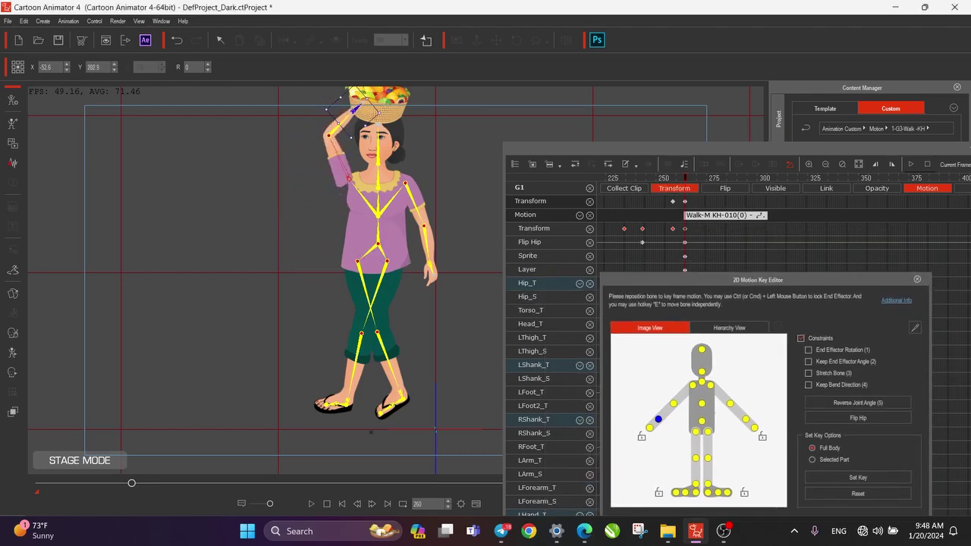
{"action": "left_click", "coordinate": [918, 279]}
- Examine how the raised right hand follows the basket through the walk clip up to about frame 303, and play it back
{"action": "left_click_drag", "start_coordinate": [685, 178], "coordinate": [658, 177]}
{"action": "key", "text": "Right"}
{"action": "key", "text": "Right"}
{"action": "key", "text": "Right"}
{"action": "key", "text": "Right"}
{"action": "key", "text": "Right"}
{"action": "key", "text": "Right"}
{"action": "key", "text": "Right"}
{"action": "key", "text": "Right"}
{"action": "key", "text": "Right"}
{"action": "key", "text": "Right"}
{"action": "key", "text": "Right"}
{"action": "key", "text": "Right"}
{"action": "key", "text": "Right"}
{"action": "key", "text": "Right"}
{"action": "key", "text": "Right"}
{"action": "key", "text": "Right"}
{"action": "key", "text": "Right"}
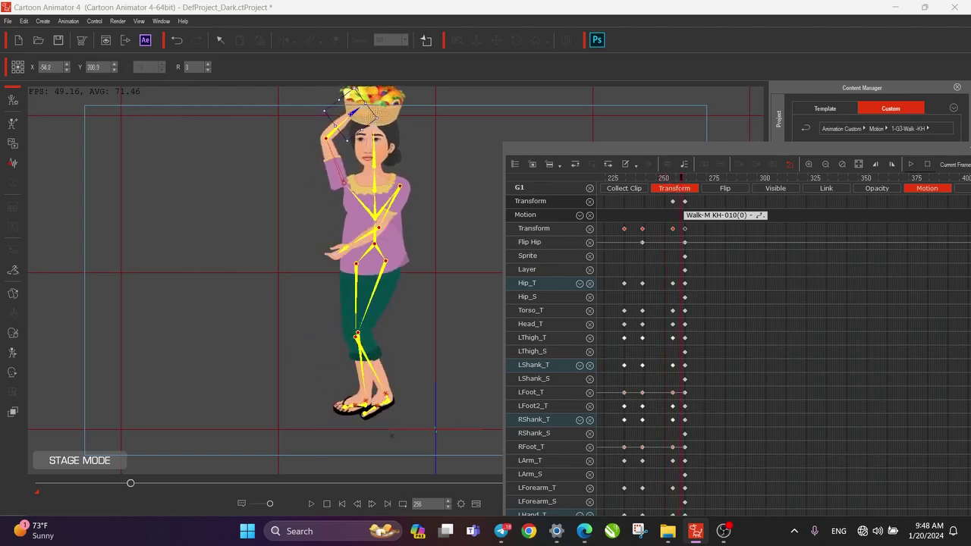
{"action": "key", "text": "Right"}
{"action": "key", "text": "Right"}
{"action": "key", "text": "Right"}
{"action": "key", "text": "Right"}
{"action": "key", "text": "Right"}
{"action": "key", "text": "Right"}
{"action": "key", "text": "Right"}
{"action": "key", "text": "Right"}
{"action": "key", "text": "Right"}
{"action": "key", "text": "Right"}
{"action": "key", "text": "Right"}
{"action": "key", "text": "Right"}
{"action": "key", "text": "Right"}
{"action": "key", "text": "Right"}
{"action": "key", "text": "Right"}
{"action": "key", "text": "Right"}
{"action": "key", "text": "Right"}
{"action": "key", "text": "Right"}
{"action": "key", "text": "Right"}
{"action": "key", "text": "Right"}
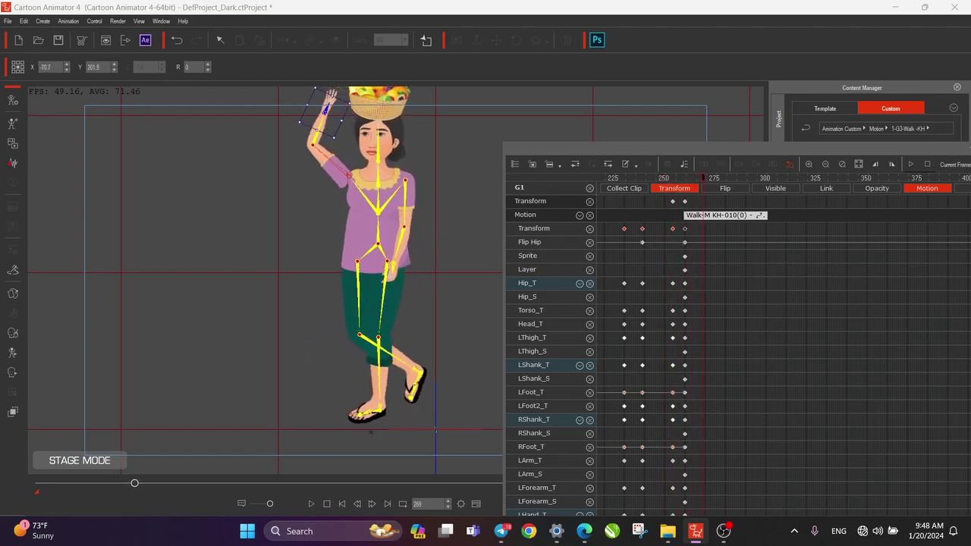
{"action": "key", "text": "Left"}
{"action": "key", "text": "Left"}
{"action": "key", "text": "Left"}
{"action": "key", "text": "Left"}
{"action": "key", "text": "Left"}
{"action": "key", "text": "Left"}
{"action": "key", "text": "Left"}
{"action": "key", "text": "Left"}
{"action": "key", "text": "Left"}
{"action": "key", "text": "Left"}
{"action": "key", "text": "Left"}
{"action": "key", "text": "Left"}
{"action": "key", "text": "Left"}
{"action": "key", "text": "Left"}
{"action": "key", "text": "Left"}
{"action": "key", "text": "Left"}
{"action": "key", "text": "Left"}
{"action": "key", "text": "Left"}
{"action": "key", "text": "Left"}
{"action": "key", "text": "Left"}
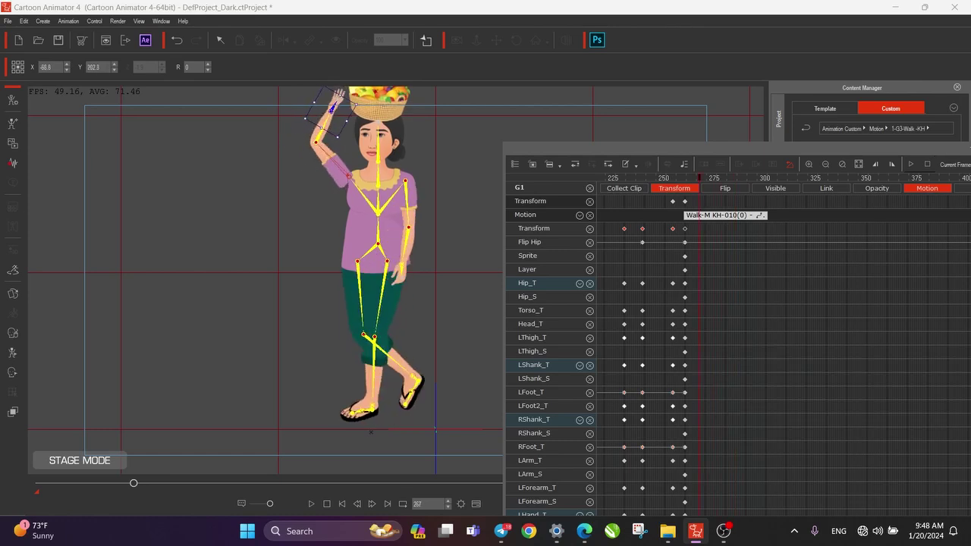
{"action": "key", "text": "Right"}
{"action": "key", "text": "Right"}
{"action": "key", "text": "Right"}
{"action": "key", "text": "Right"}
{"action": "key", "text": "Right"}
{"action": "key", "text": "Right"}
{"action": "key", "text": "Right"}
{"action": "key", "text": "Right"}
{"action": "key", "text": "Right"}
{"action": "key", "text": "Right"}
{"action": "key", "text": "Right"}
{"action": "key", "text": "Right"}
{"action": "key", "text": "Right"}
{"action": "key", "text": "Right"}
{"action": "key", "text": "Right"}
{"action": "key", "text": "Right"}
{"action": "key", "text": "Right"}
{"action": "key", "text": "Right"}
{"action": "key", "text": "Right"}
{"action": "key", "text": "Right"}
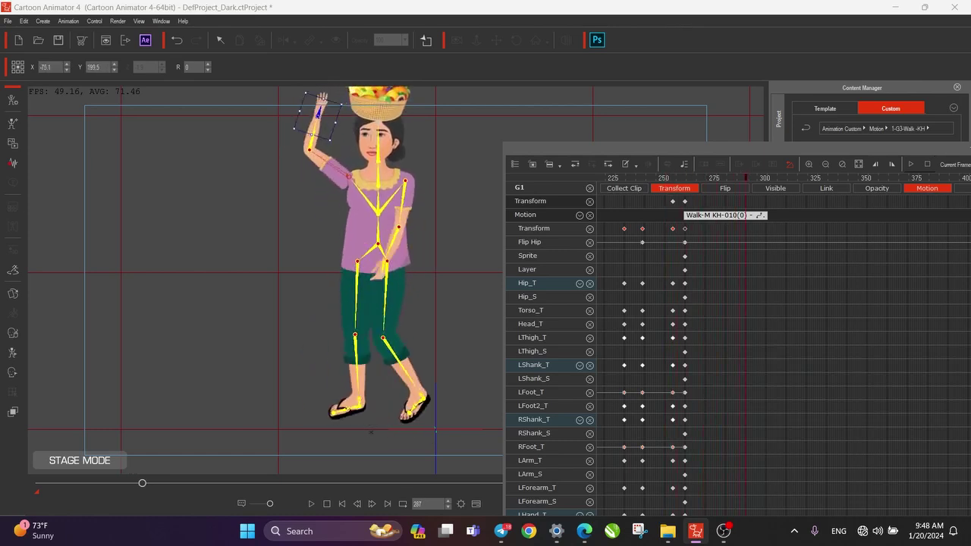
{"action": "key", "text": "Right"}
{"action": "key", "text": "Right"}
{"action": "key", "text": "Right"}
{"action": "key", "text": "Right"}
{"action": "key", "text": "Right"}
{"action": "key", "text": "Right"}
{"action": "key", "text": "Right"}
{"action": "key", "text": "Right"}
{"action": "key", "text": "Right"}
{"action": "key", "text": "Right"}
{"action": "key", "text": "Right"}
{"action": "key", "text": "Right"}
{"action": "key", "text": "Right"}
{"action": "key", "text": "Right"}
{"action": "key", "text": "Right"}
{"action": "key", "text": "Right"}
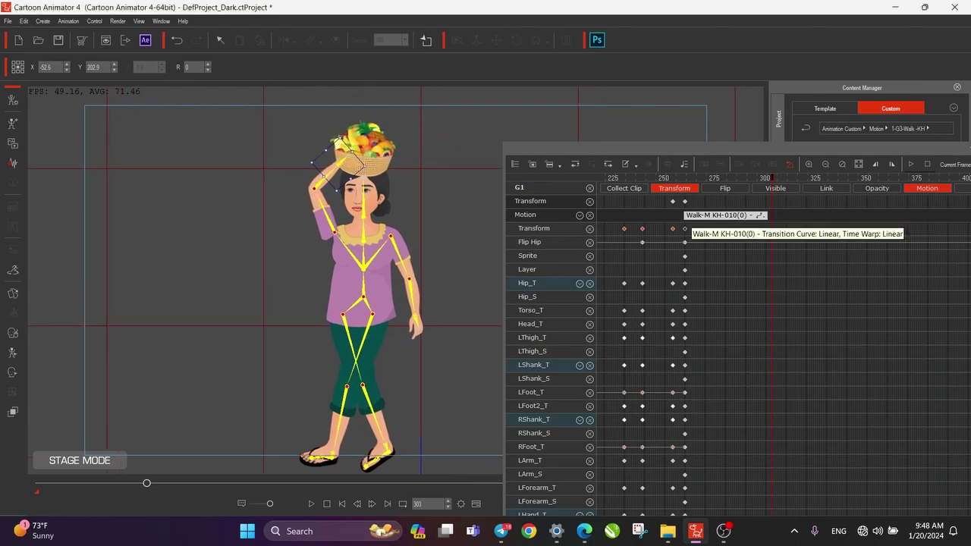
{"action": "key", "text": "Left"}
{"action": "key", "text": "Left"}
{"action": "key", "text": "Left"}
{"action": "key", "text": "Left"}
{"action": "key", "text": "Left"}
{"action": "key", "text": "Left"}
{"action": "key", "text": "Left"}
{"action": "key", "text": "Left"}
{"action": "key", "text": "Left"}
{"action": "key", "text": "Left"}
{"action": "key", "text": "Left"}
{"action": "key", "text": "Left"}
{"action": "key", "text": "Left"}
{"action": "key", "text": "Left"}
{"action": "key", "text": "Left"}
{"action": "key", "text": "Left"}
{"action": "key", "text": "Left"}
{"action": "key", "text": "Left"}
{"action": "key", "text": "Left"}
{"action": "key", "text": "Left"}
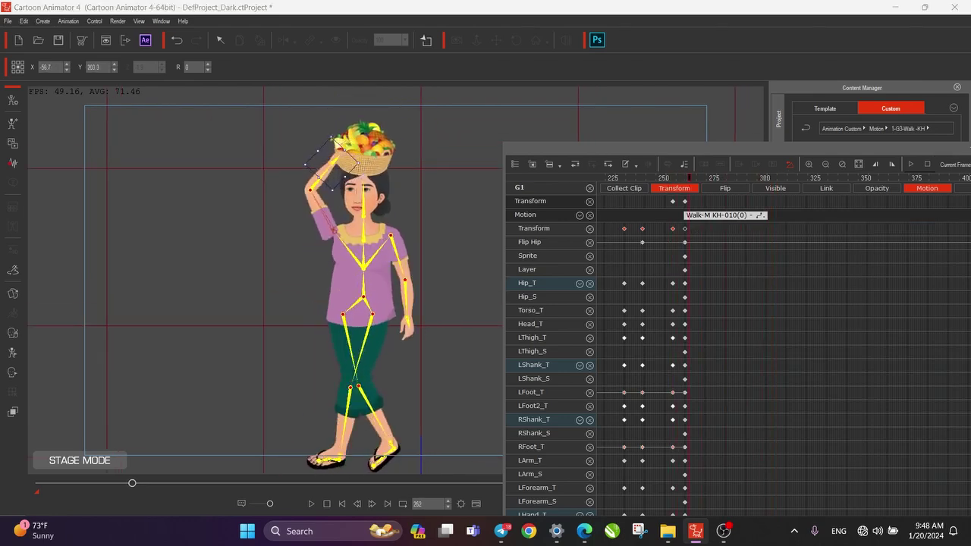
{"action": "key", "text": "space"}
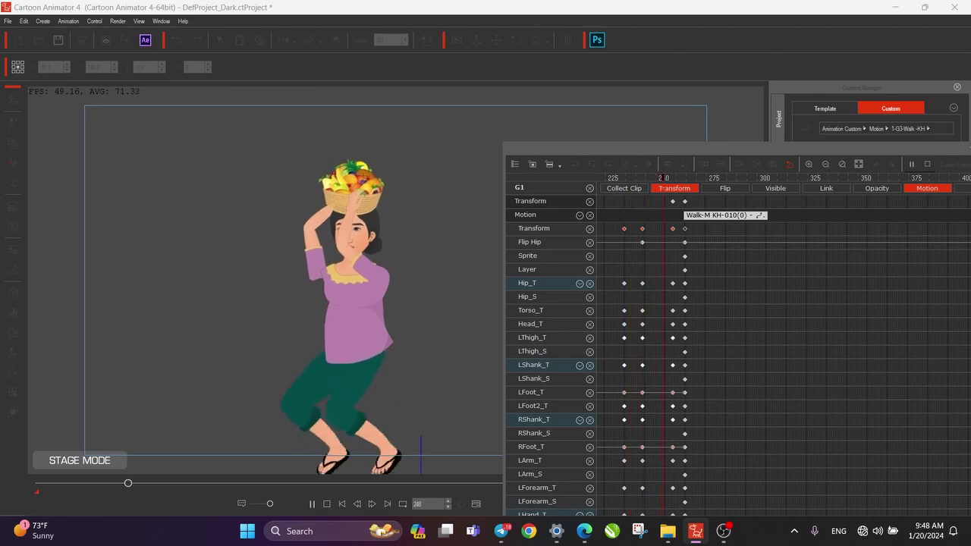
{"action": "key", "text": "space"}
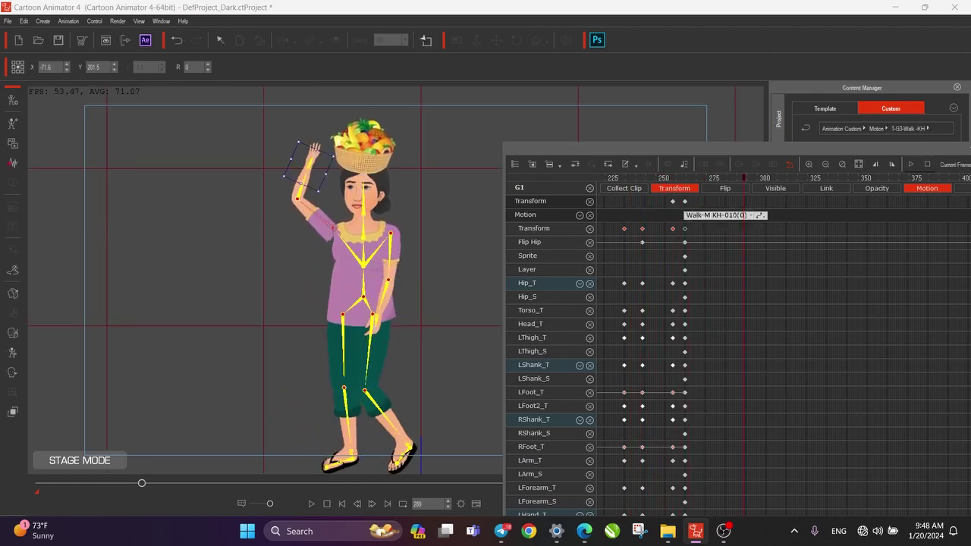
- Return to the key at frame 260 and undo the raised right arm pose
{"action": "left_click", "coordinate": [685, 202]}
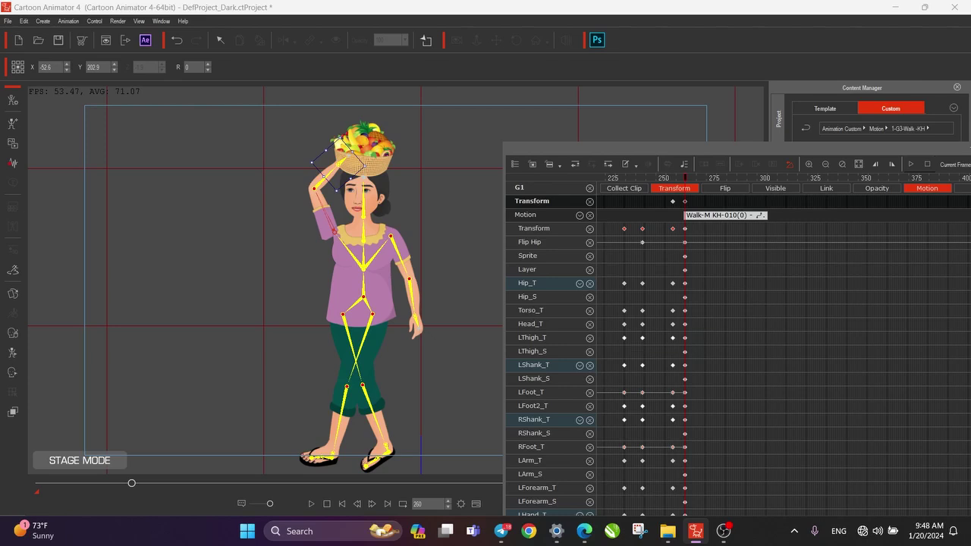
{"action": "left_click_drag", "start_coordinate": [668, 149], "coordinate": [657, 77]}
{"action": "key", "text": "ctrl+z"}
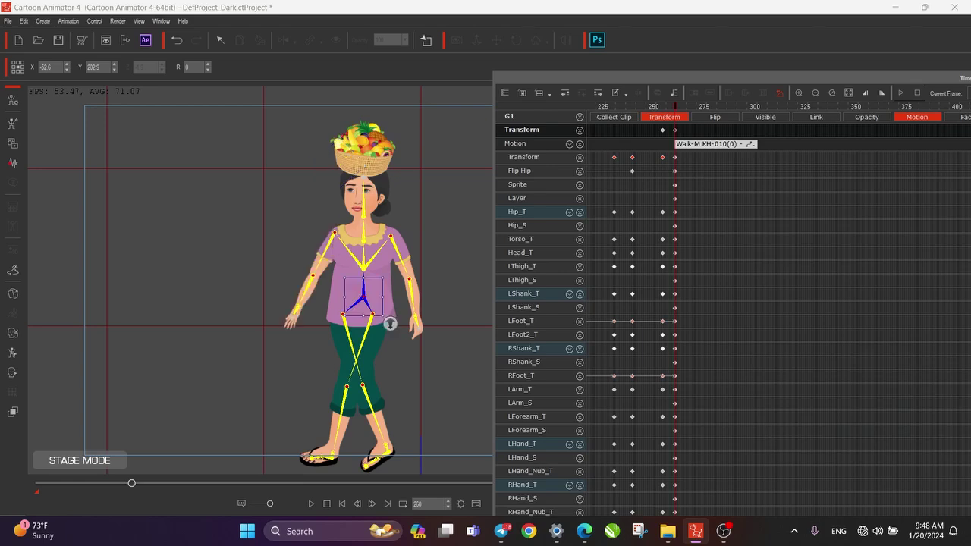
- Compare the standing pose key at frame 254 with the walk clip's starting pose at frame 260 across the character's motion tracks
{"action": "mouse_move", "coordinate": [390, 324]}
{"action": "left_mouse_down"}
{"action": "mouse_move", "coordinate": [387, 417]}
{"action": "mouse_move", "coordinate": [389, 327]}
{"action": "left_mouse_up"}
{"action": "left_click_drag", "start_coordinate": [669, 107], "coordinate": [664, 106]}
{"action": "mouse_move", "coordinate": [386, 329]}
{"action": "left_mouse_down"}
{"action": "mouse_move", "coordinate": [391, 419]}
{"action": "mouse_move", "coordinate": [388, 325]}
{"action": "left_mouse_up"}
{"action": "key", "text": "Right"}
{"action": "key", "text": "Right"}
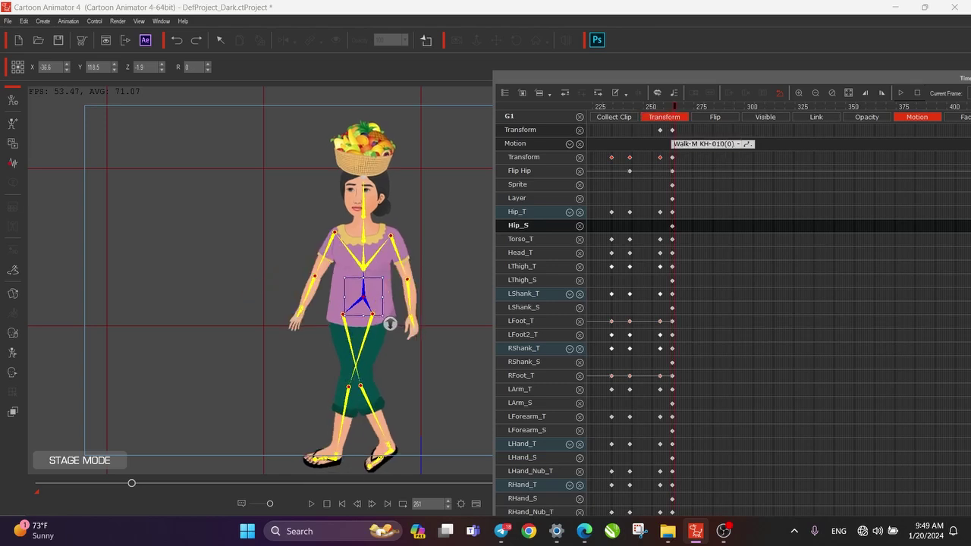
{"action": "key", "text": "Left"}
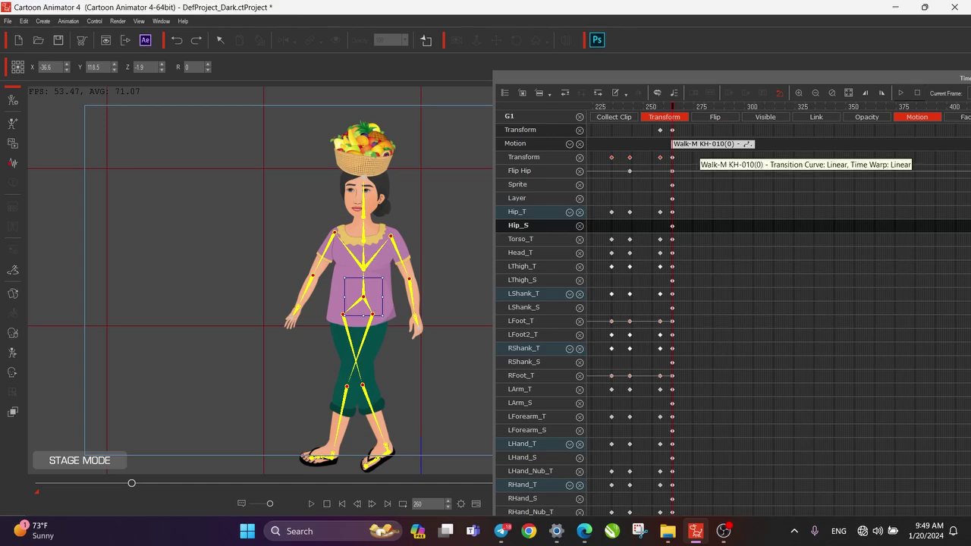
{"action": "left_click_drag", "start_coordinate": [672, 107], "coordinate": [664, 107]}
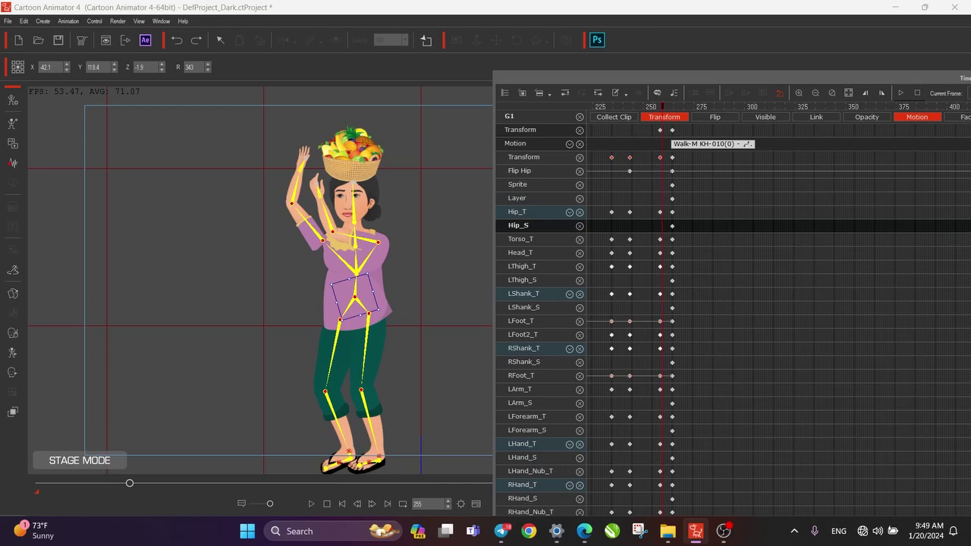
{"action": "left_click_drag", "start_coordinate": [694, 78], "coordinate": [637, 25]}
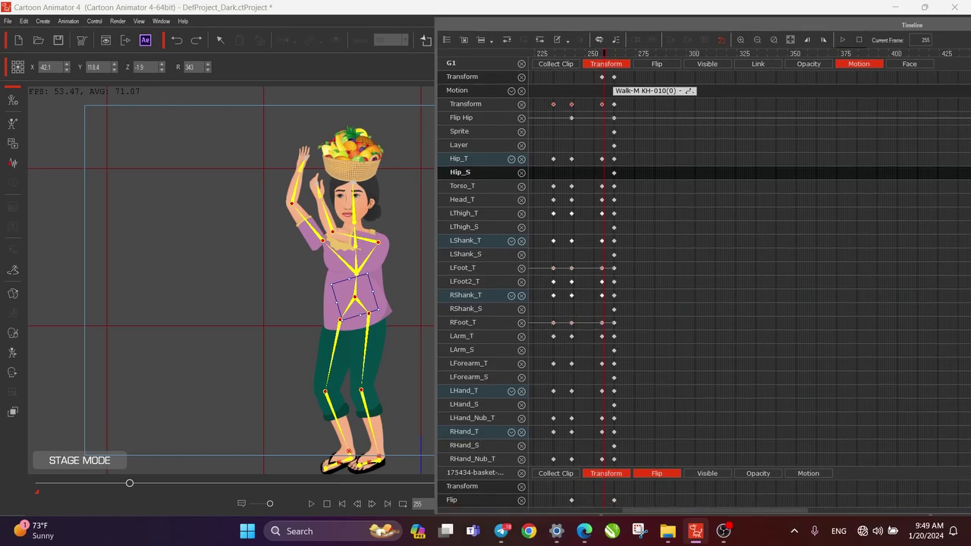
{"action": "left_click_drag", "start_coordinate": [624, 510], "coordinate": [680, 510]}
{"action": "scroll", "coordinate": [649, 94], "scroll_direction": "left", "scroll_amount": 5}
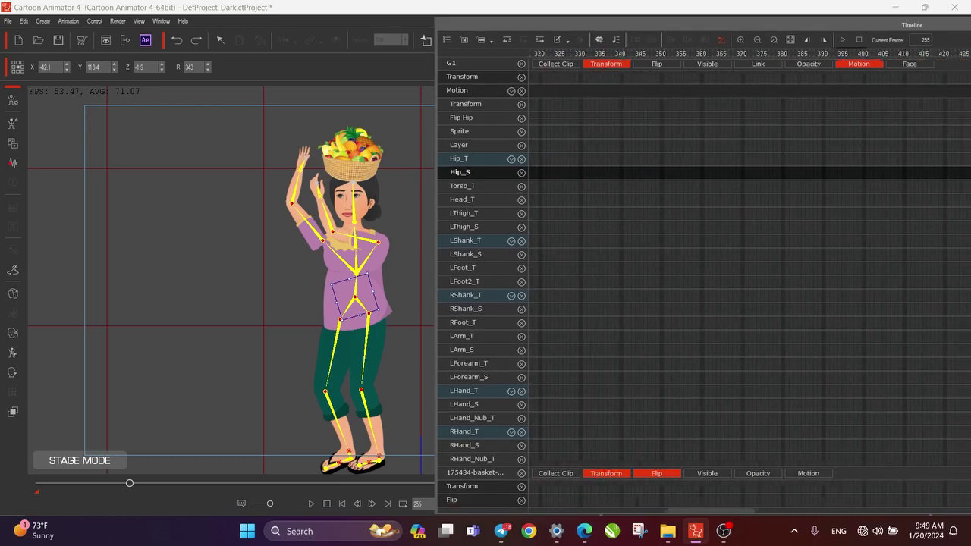
{"action": "left_click", "coordinate": [628, 105]}
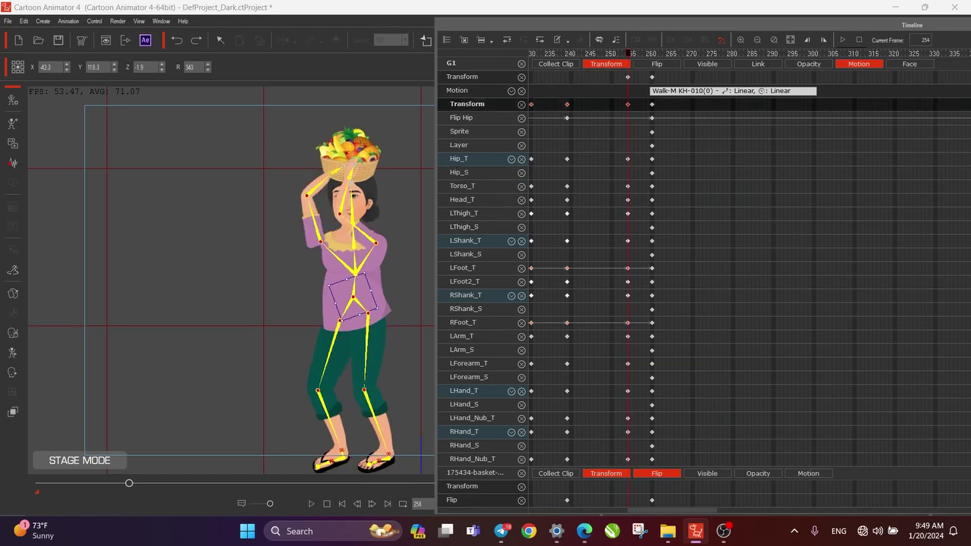
{"action": "left_click", "coordinate": [652, 105]}
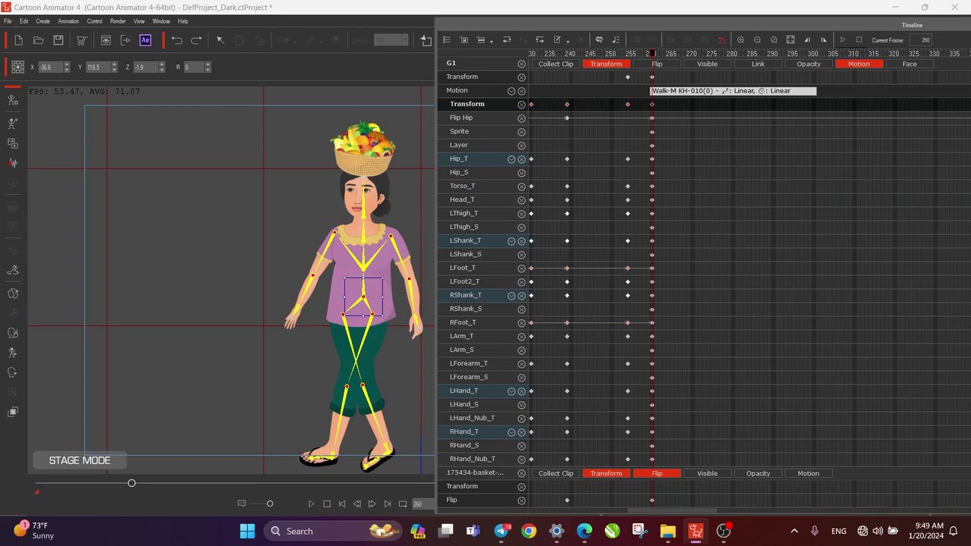
{"action": "mouse_move", "coordinate": [653, 54]}
{"action": "left_mouse_down"}
{"action": "mouse_move", "coordinate": [628, 54]}
{"action": "mouse_move", "coordinate": [652, 54]}
{"action": "left_mouse_up"}
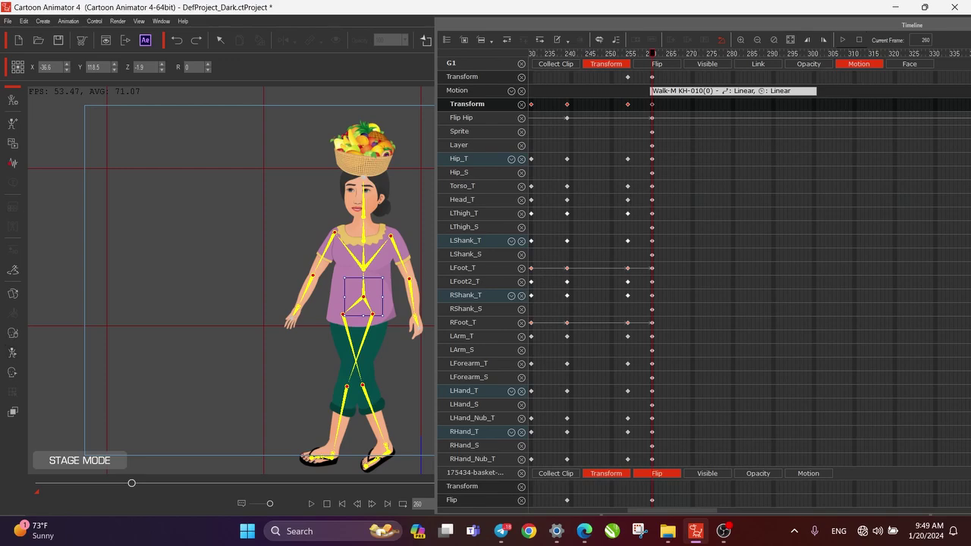
- Open the 2D Motion Key Editor at frame 260 and raise the character's right hand up to the fruit basket
{"action": "left_click_drag", "start_coordinate": [607, 25], "coordinate": [818, 55]}
{"action": "left_click", "coordinate": [625, 281]}
{"action": "left_click_drag", "start_coordinate": [763, 279], "coordinate": [142, 38]}
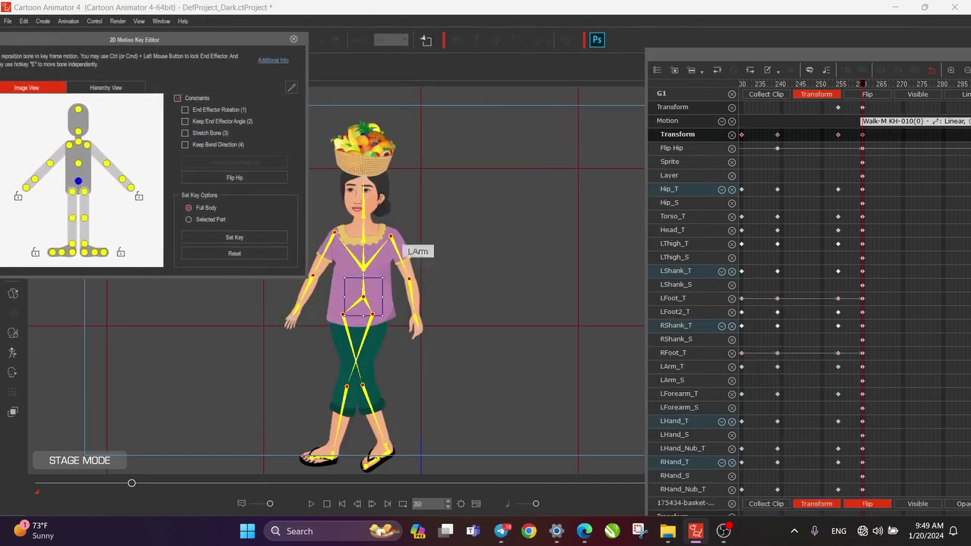
{"action": "left_click_drag", "start_coordinate": [405, 245], "coordinate": [478, 219]}
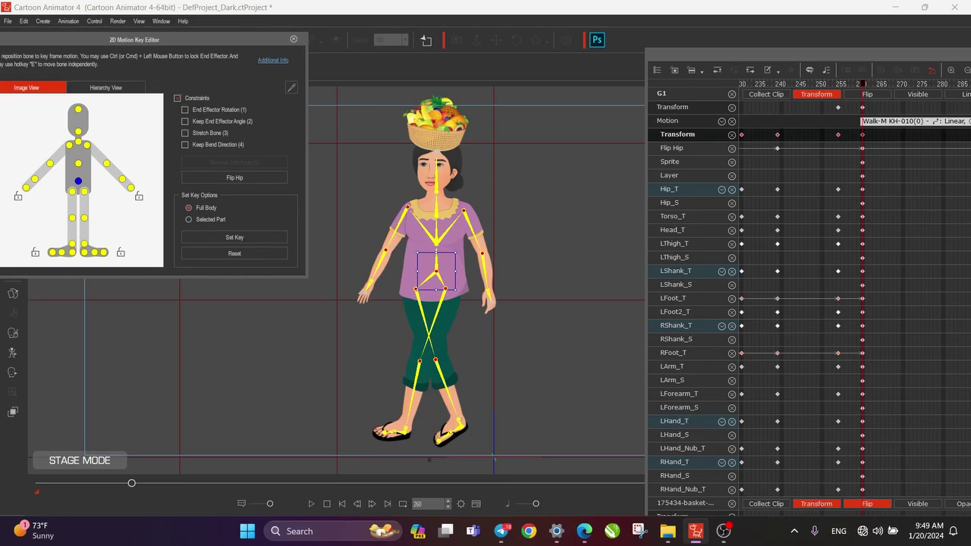
{"action": "left_click_drag", "start_coordinate": [827, 55], "coordinate": [693, 33]}
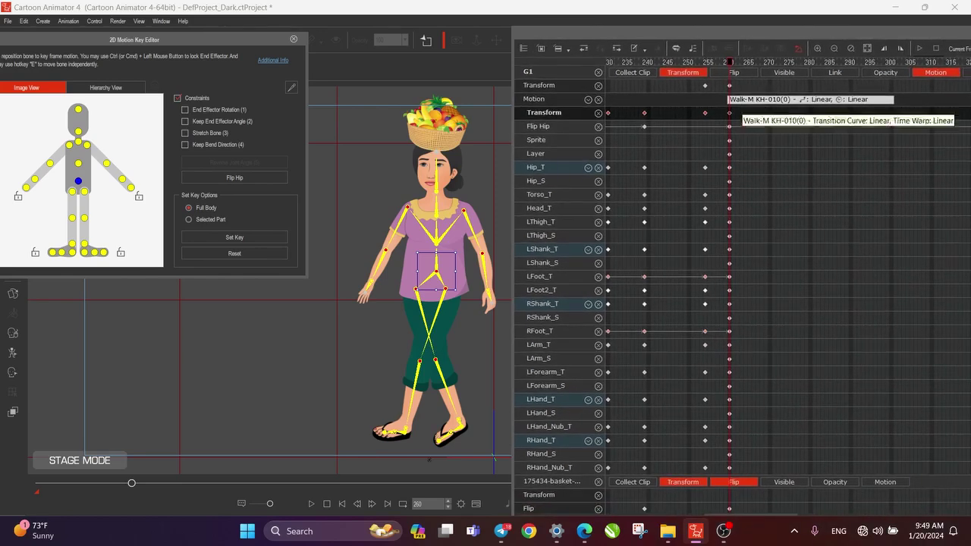
{"action": "left_click_drag", "start_coordinate": [159, 39], "coordinate": [239, 30]}
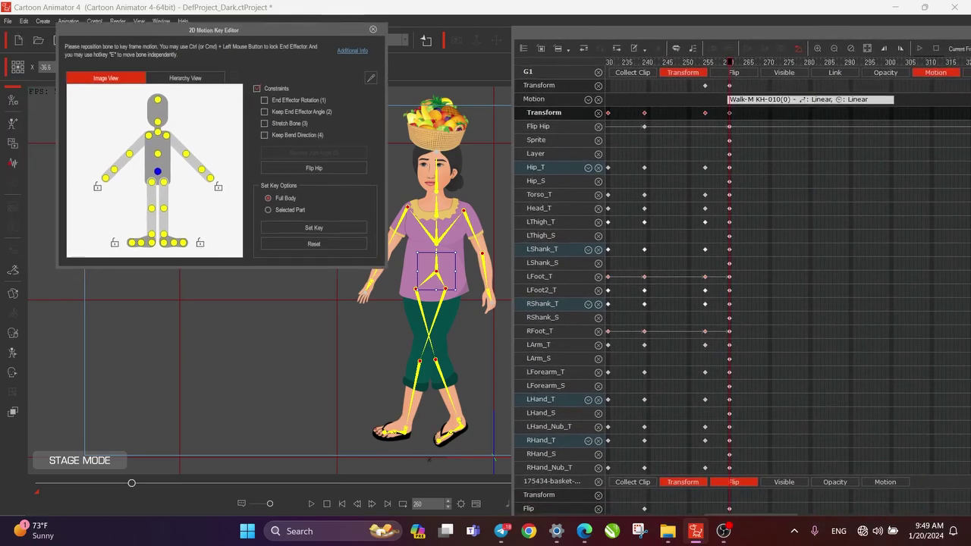
{"action": "left_click", "coordinate": [367, 288]}
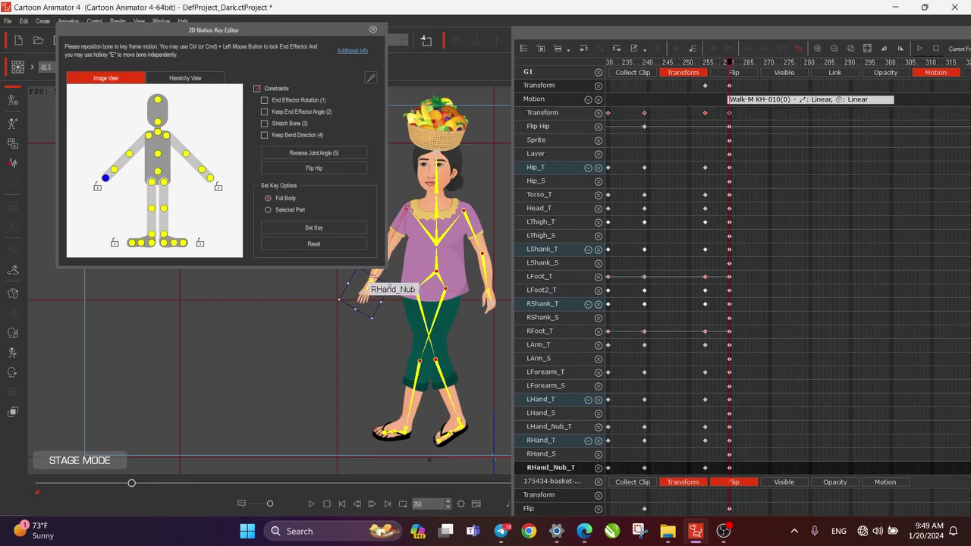
{"action": "left_click_drag", "start_coordinate": [374, 283], "coordinate": [400, 131]}
{"action": "left_click_drag", "start_coordinate": [258, 30], "coordinate": [225, 30]}
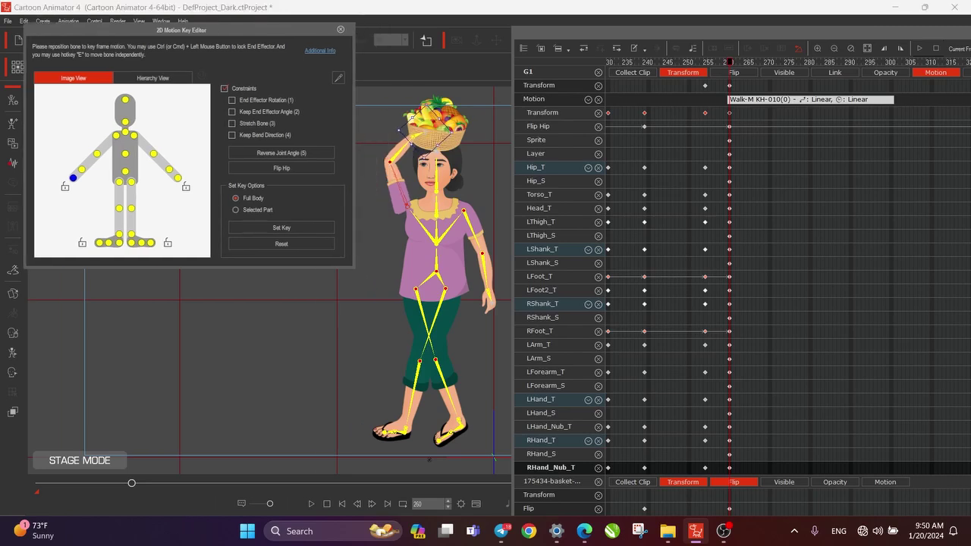
- Compare the raised right arm at frame 260 with the standing pose around frame 255
{"action": "left_click_drag", "start_coordinate": [730, 63], "coordinate": [686, 63]}
{"action": "key", "text": "Right"}
{"action": "key", "text": "Right"}
{"action": "key", "text": "Right"}
{"action": "key", "text": "Right"}
{"action": "key", "text": "Right"}
{"action": "key", "text": "Right"}
{"action": "key", "text": "Right"}
{"action": "key", "text": "Right"}
{"action": "key", "text": "Right"}
{"action": "key", "text": "Right"}
{"action": "key", "text": "Right"}
{"action": "key", "text": "Right"}
{"action": "key", "text": "Right"}
{"action": "key", "text": "Right"}
{"action": "key", "text": "Right"}
{"action": "key", "text": "Right"}
{"action": "key", "text": "Right"}
{"action": "key", "text": "Right"}
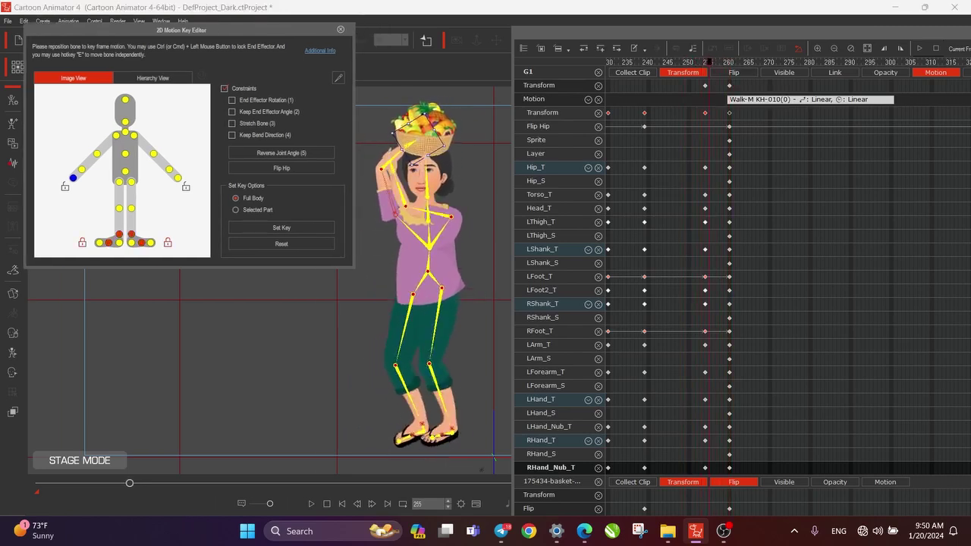
{"action": "key", "text": "Left"}
{"action": "key", "text": "Left"}
{"action": "key", "text": "Left"}
{"action": "key", "text": "Left"}
{"action": "key", "text": "Left"}
{"action": "key", "text": "Left"}
{"action": "key", "text": "Left"}
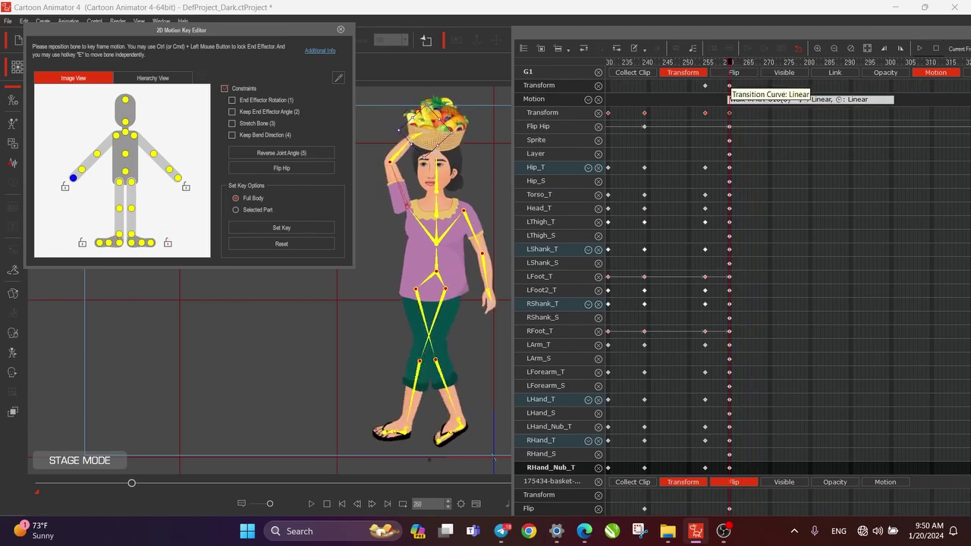
- Examine the right arm's drift from the basket across the walk clip between frames 260 and 300
{"action": "key", "text": "Right"}
{"action": "key", "text": "Right"}
{"action": "key", "text": "Right"}
{"action": "key", "text": "Right"}
{"action": "key", "text": "Right"}
{"action": "key", "text": "Right"}
{"action": "key", "text": "Right"}
{"action": "key", "text": "Right"}
{"action": "key", "text": "Right"}
{"action": "key", "text": "Right"}
{"action": "key", "text": "Right"}
{"action": "key", "text": "Right"}
{"action": "key", "text": "Right"}
{"action": "key", "text": "Right"}
{"action": "key", "text": "Right"}
{"action": "key", "text": "Right"}
{"action": "key", "text": "Right"}
{"action": "key", "text": "Right"}
{"action": "key", "text": "Right"}
{"action": "key", "text": "Right"}
{"action": "key", "text": "Left"}
{"action": "key", "text": "Left"}
{"action": "key", "text": "Left"}
{"action": "key", "text": "Left"}
{"action": "key", "text": "Left"}
{"action": "key", "text": "Left"}
{"action": "key", "text": "Left"}
{"action": "key", "text": "Left"}
{"action": "key", "text": "Left"}
{"action": "key", "text": "Left"}
{"action": "key", "text": "Left"}
{"action": "key", "text": "Left"}
{"action": "key", "text": "Left"}
{"action": "key", "text": "Left"}
{"action": "key", "text": "Left"}
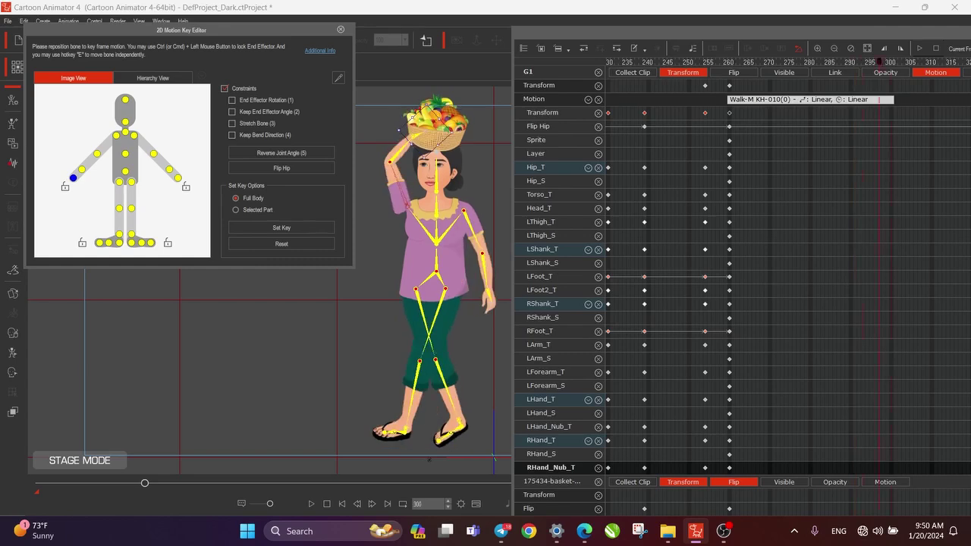
{"action": "key", "text": "Right"}
{"action": "key", "text": "Right"}
{"action": "key", "text": "Right"}
{"action": "key", "text": "Right"}
{"action": "key", "text": "Right"}
{"action": "key", "text": "Right"}
{"action": "key", "text": "Right"}
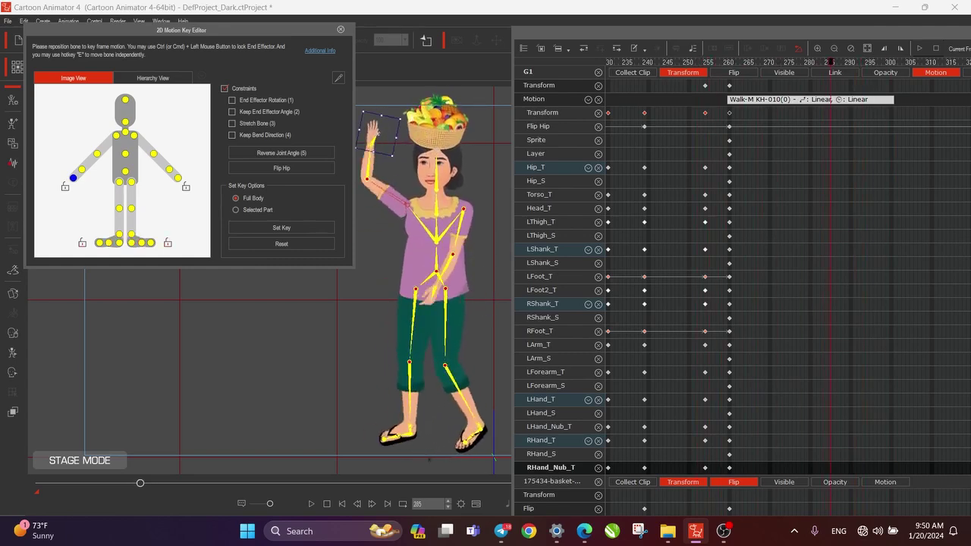
{"action": "key", "text": "Left"}
{"action": "key", "text": "Left"}
{"action": "key", "text": "Left"}
{"action": "key", "text": "Left"}
{"action": "key", "text": "Left"}
{"action": "key", "text": "Left"}
{"action": "key", "text": "Left"}
{"action": "key", "text": "Left"}
{"action": "key", "text": "Left"}
{"action": "key", "text": "Left"}
{"action": "key", "text": "Left"}
{"action": "key", "text": "Left"}
{"action": "key", "text": "Left"}
{"action": "key", "text": "Left"}
{"action": "key", "text": "Left"}
{"action": "key", "text": "Left"}
{"action": "key", "text": "Left"}
{"action": "key", "text": "Left"}
{"action": "key", "text": "Left"}
{"action": "key", "text": "Left"}
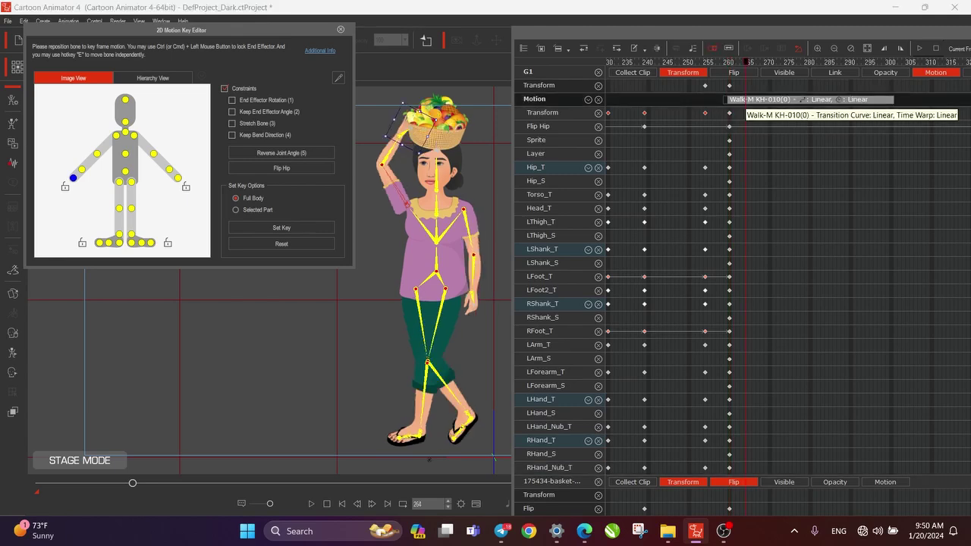
- Sample the Walk-M KH-010 motion clip into keys for all parts and accept the warning
{"action": "right_click", "coordinate": [761, 102]}
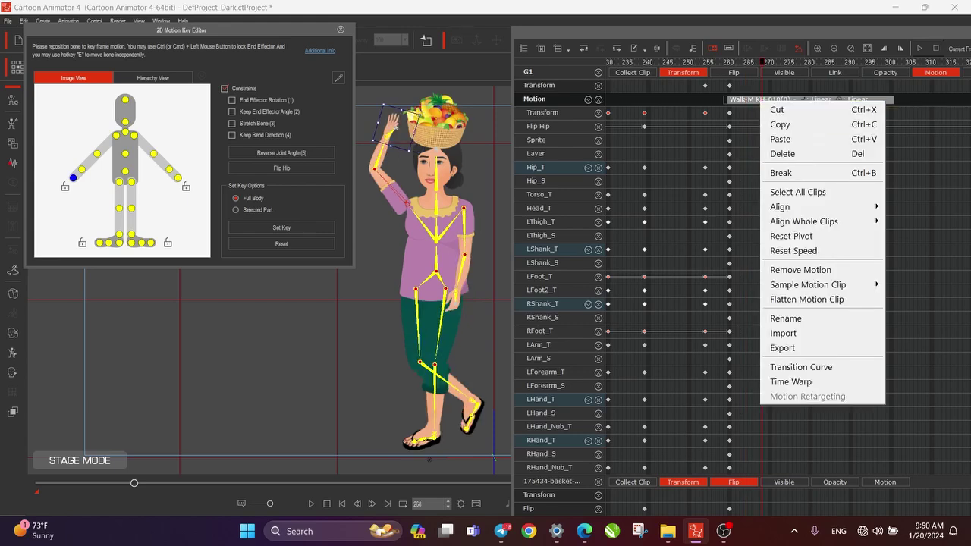
{"action": "mouse_move", "coordinate": [808, 284]}
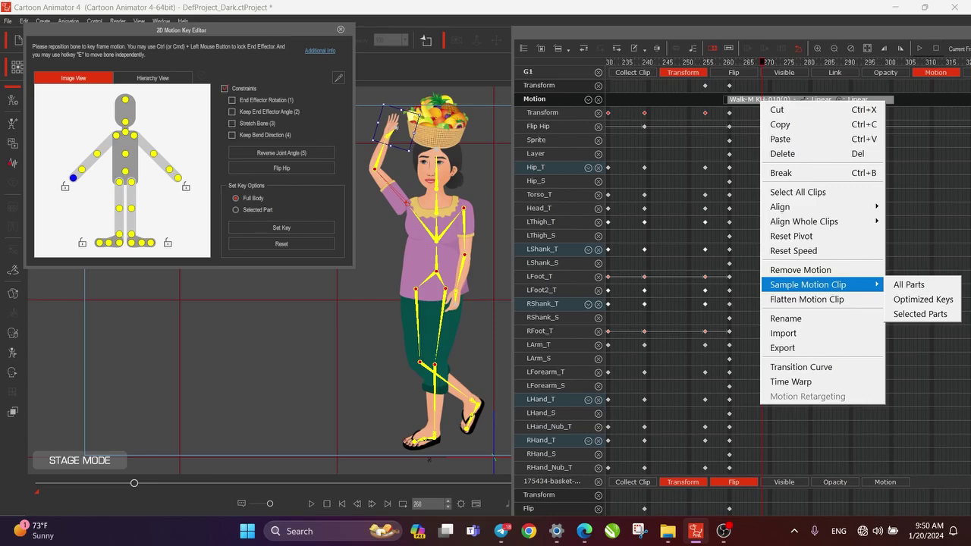
{"action": "left_click", "coordinate": [909, 285]}
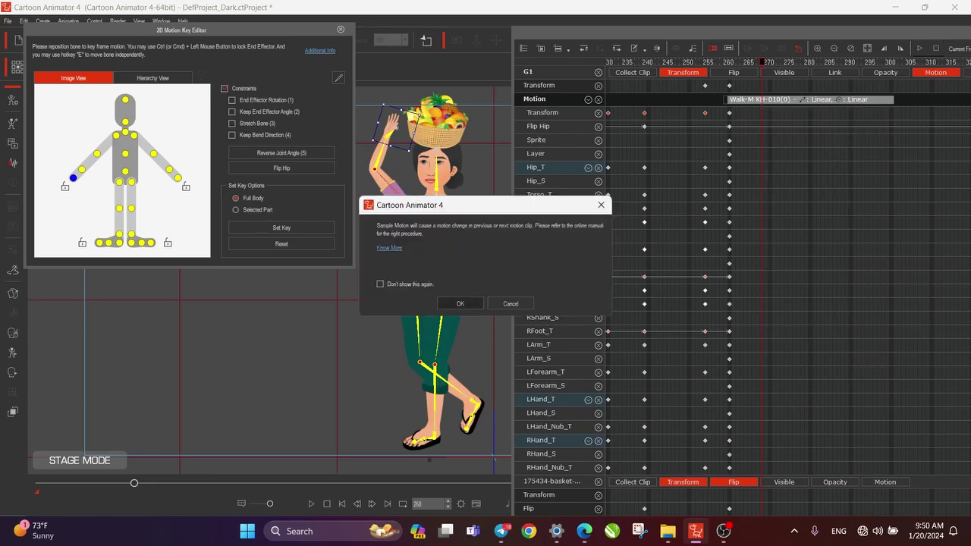
{"action": "key", "text": "Return"}
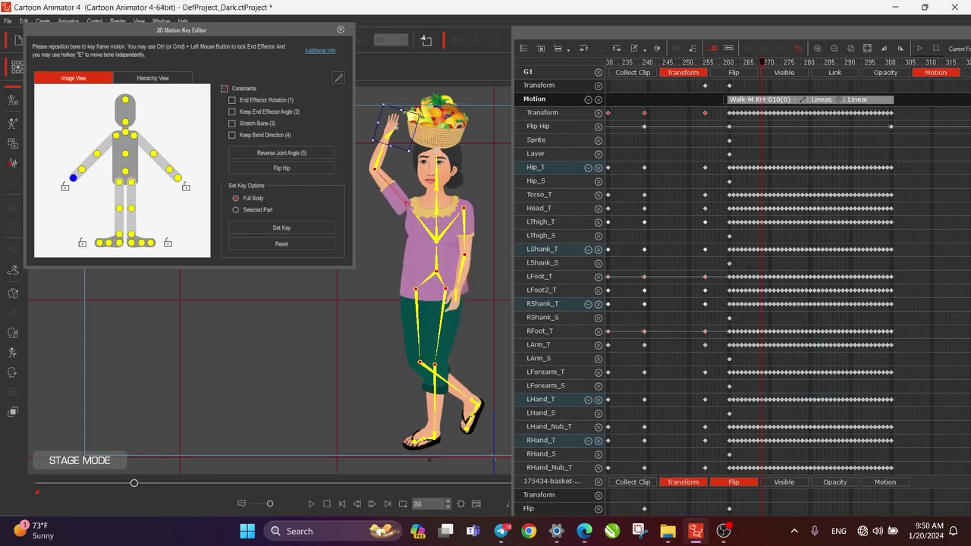
- Delete the right forearm's sampled transform keys from frame 261 to the end of the walk clip
{"action": "left_click", "coordinate": [396, 194]}
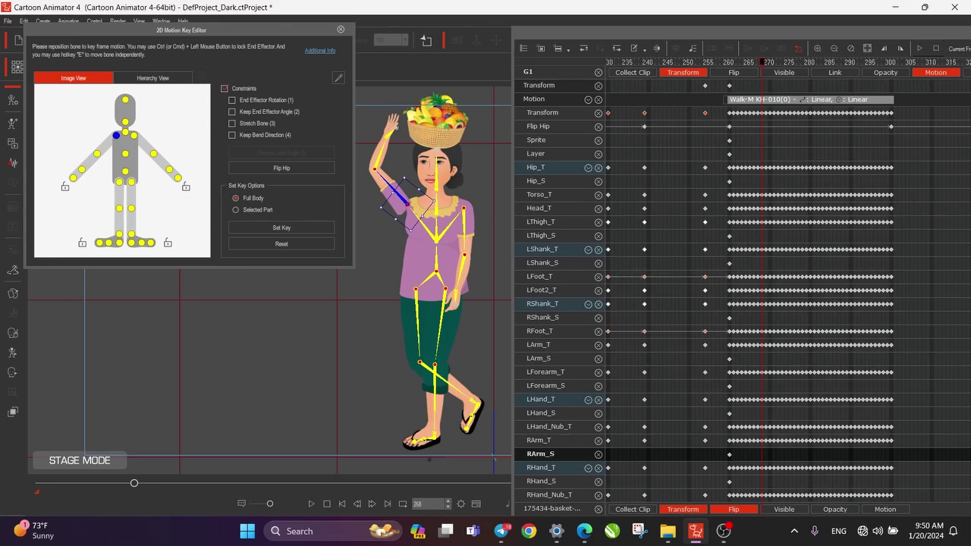
{"action": "left_click", "coordinate": [378, 161]}
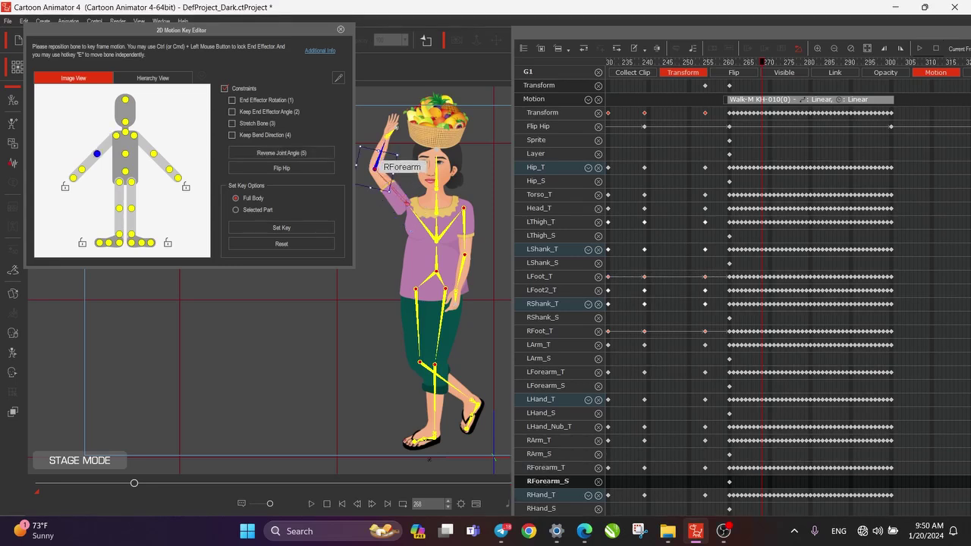
{"action": "left_click", "coordinate": [548, 468]}
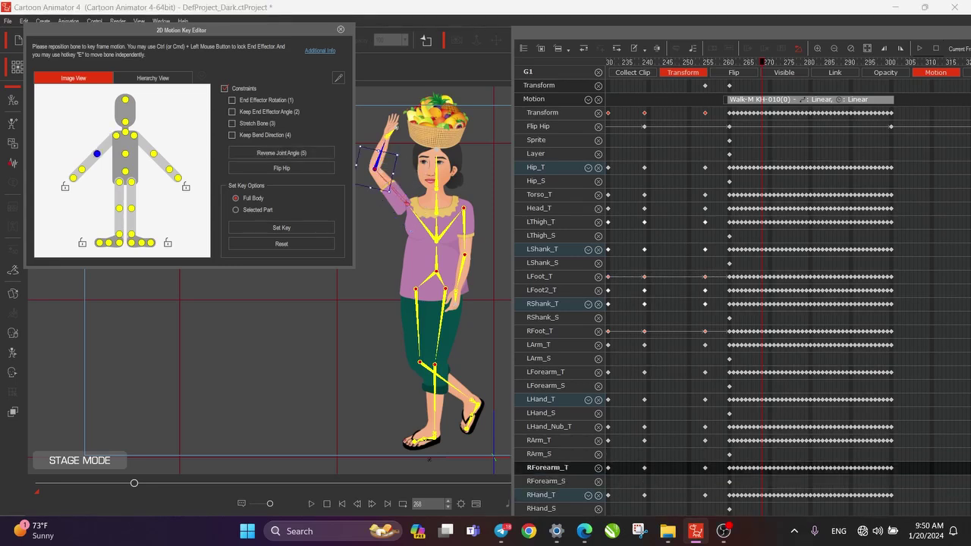
{"action": "left_click", "coordinate": [730, 468]}
{"action": "left_click", "coordinate": [734, 468]}
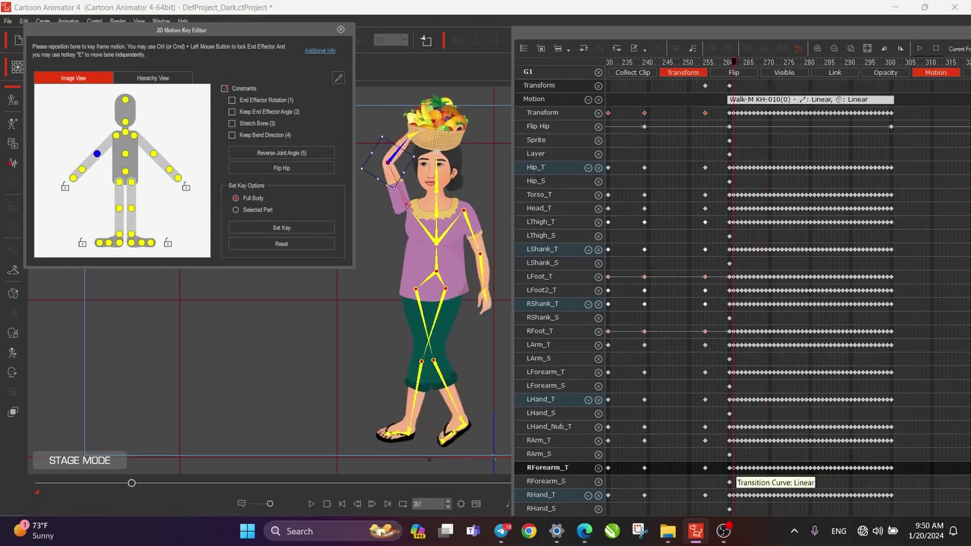
{"action": "left_click", "coordinate": [891, 468], "text": "shift"}
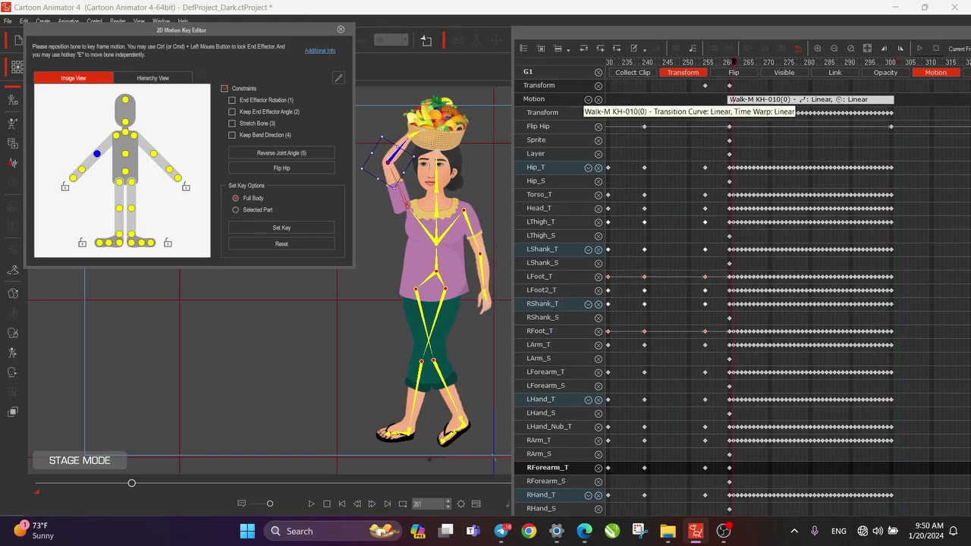
- Delete the right hand's sampled transform keys from frame 261 to the end of the walk clip
{"action": "left_click_drag", "start_coordinate": [734, 63], "coordinate": [766, 63]}
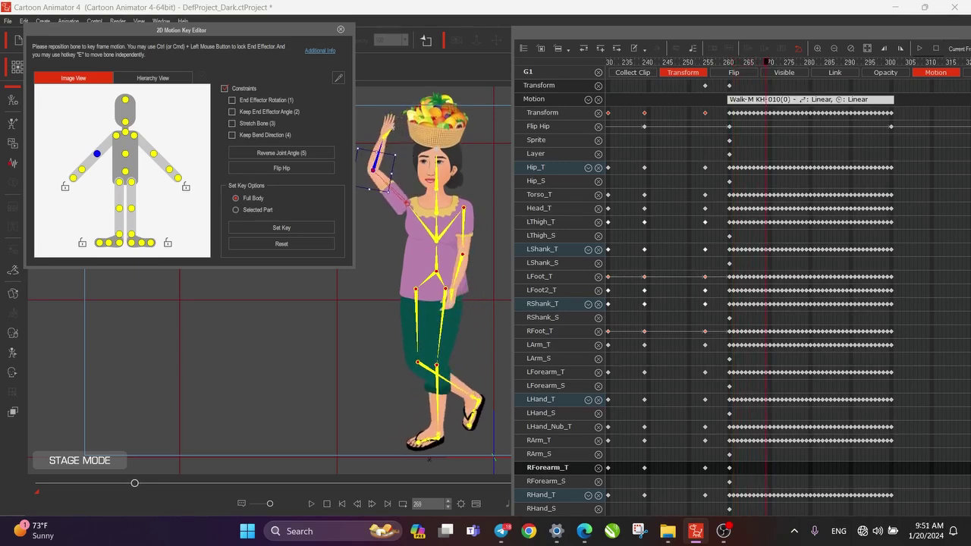
{"action": "left_click", "coordinate": [384, 136]}
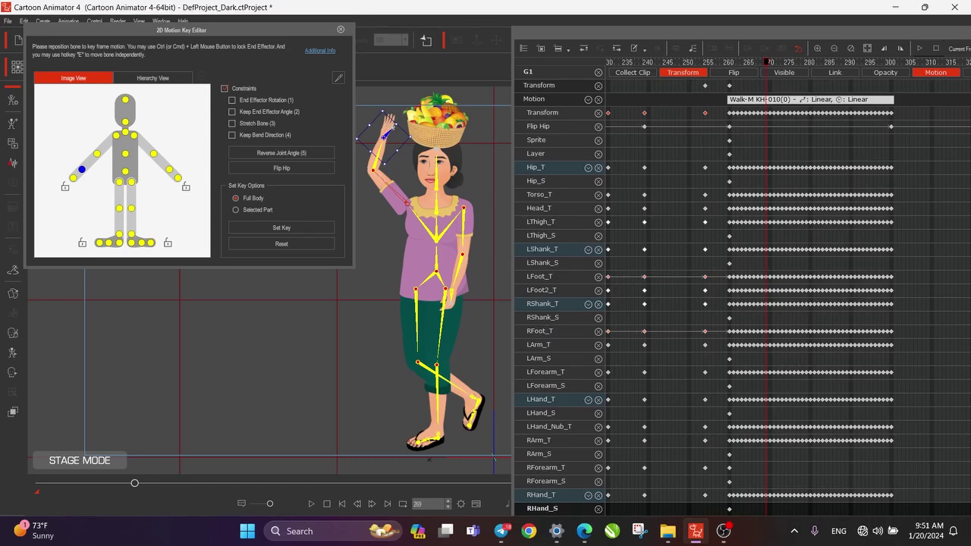
{"action": "scroll", "coordinate": [758, 292], "scroll_direction": "down", "scroll_amount": 1}
{"action": "left_click", "coordinate": [607, 490]}
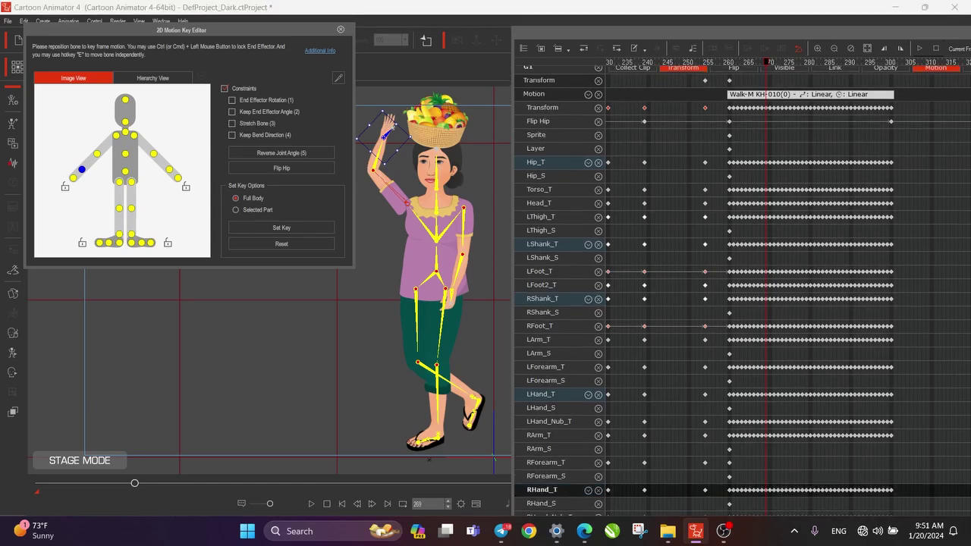
{"action": "double_click", "coordinate": [734, 490]}
{"action": "left_click_drag", "start_coordinate": [900, 491], "coordinate": [733, 490]}
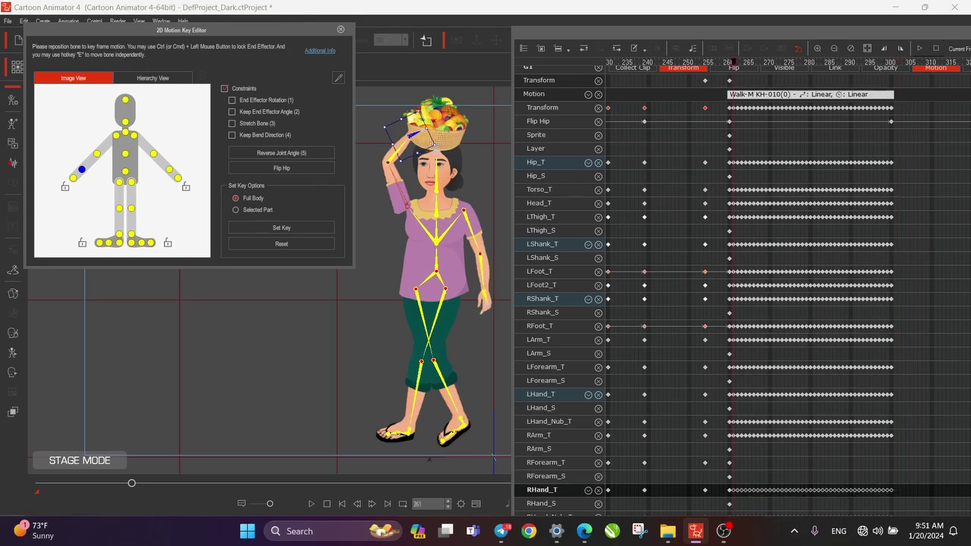
{"action": "key", "text": "Delete"}
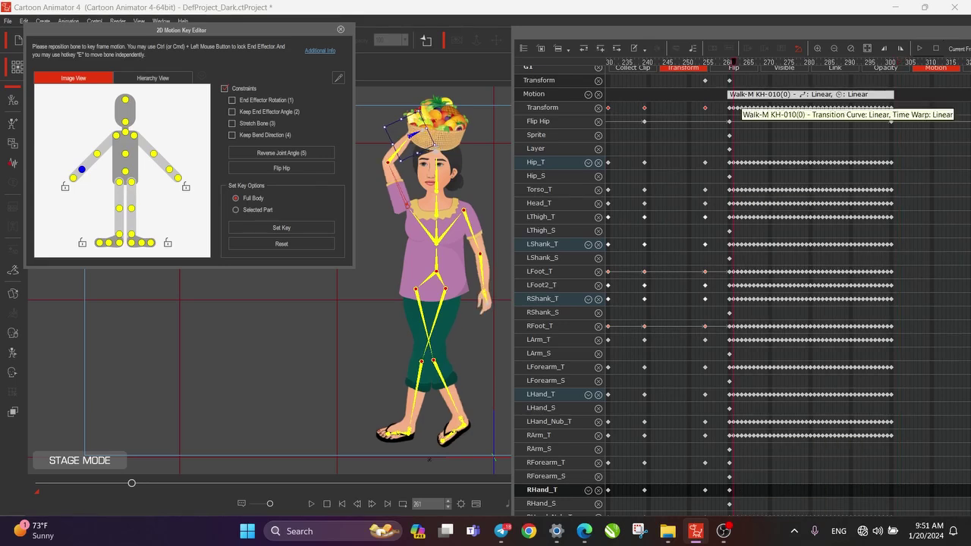
- Delete the right upper arm's sampled transform keys from frame 261 to the end of the walk clip
{"action": "left_click", "coordinate": [758, 63]}
{"action": "left_click_drag", "start_coordinate": [754, 63], "coordinate": [758, 63]}
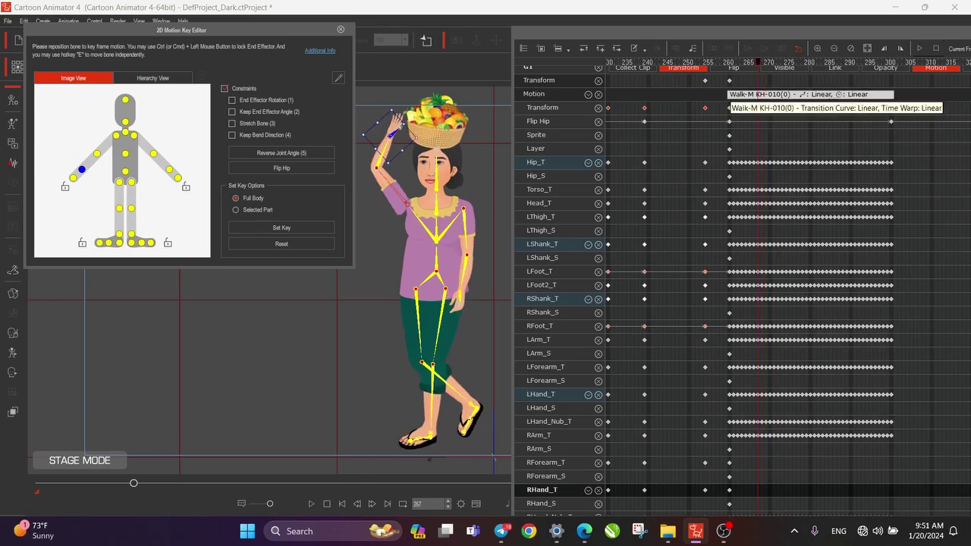
{"action": "left_click", "coordinate": [117, 135]}
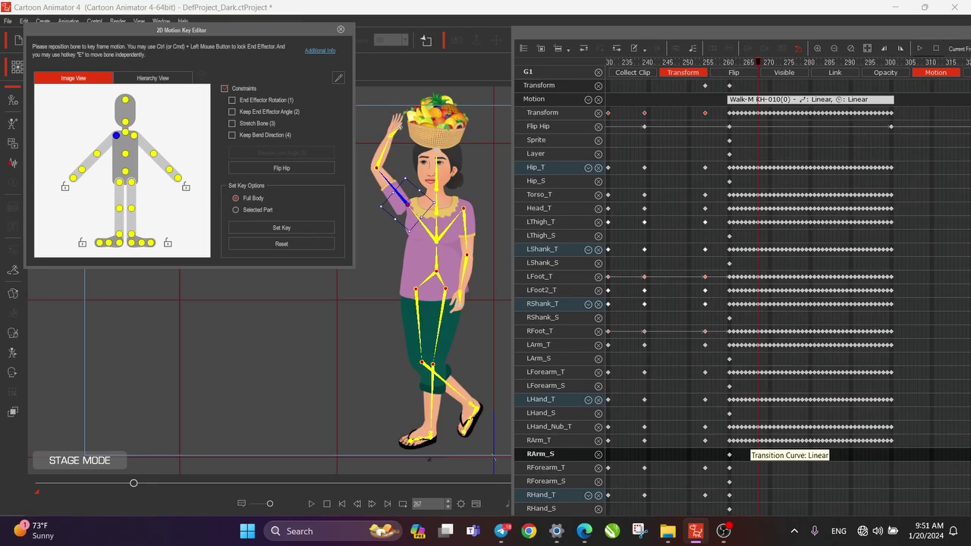
{"action": "left_click", "coordinate": [738, 441]}
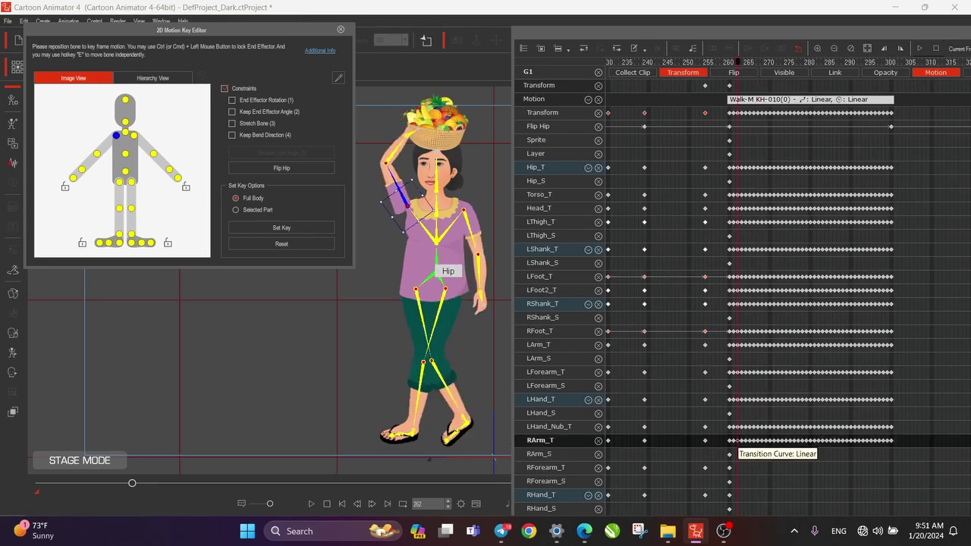
{"action": "left_click", "coordinate": [737, 427]}
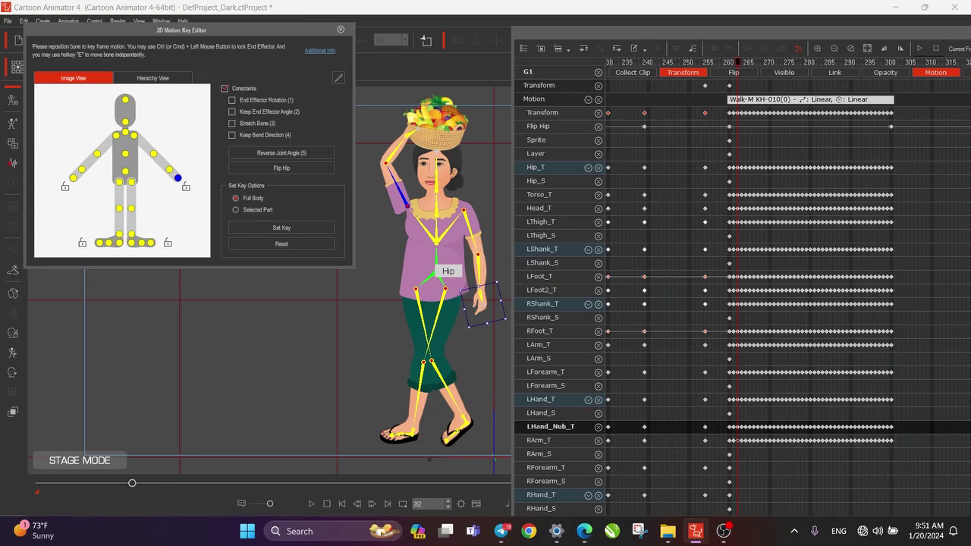
{"action": "left_click", "coordinate": [730, 440]}
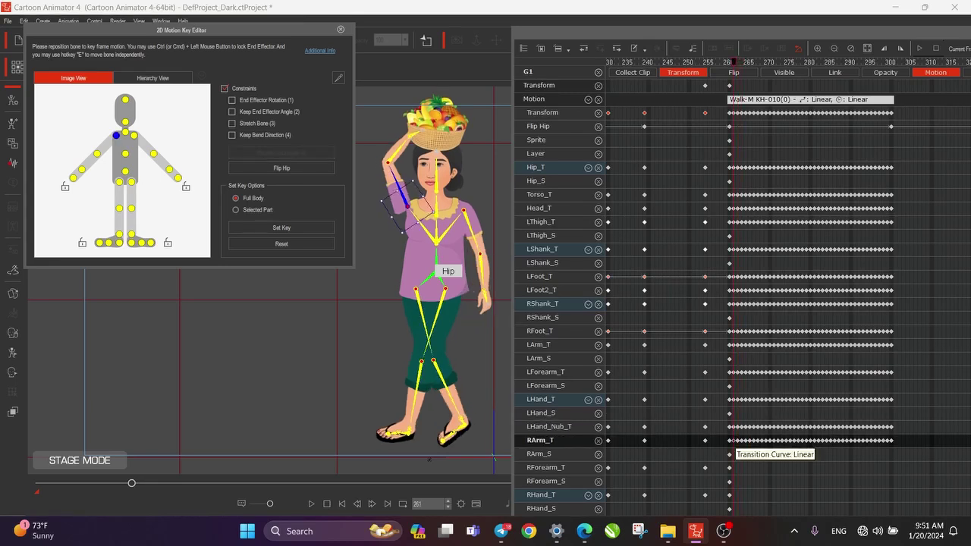
{"action": "left_click_drag", "start_coordinate": [894, 440], "coordinate": [733, 441]}
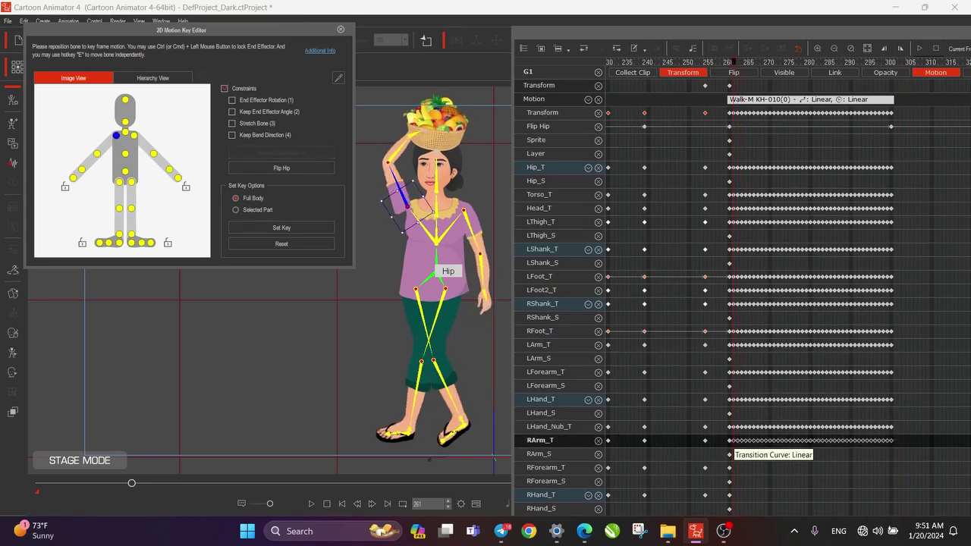
{"action": "key", "text": "Delete"}
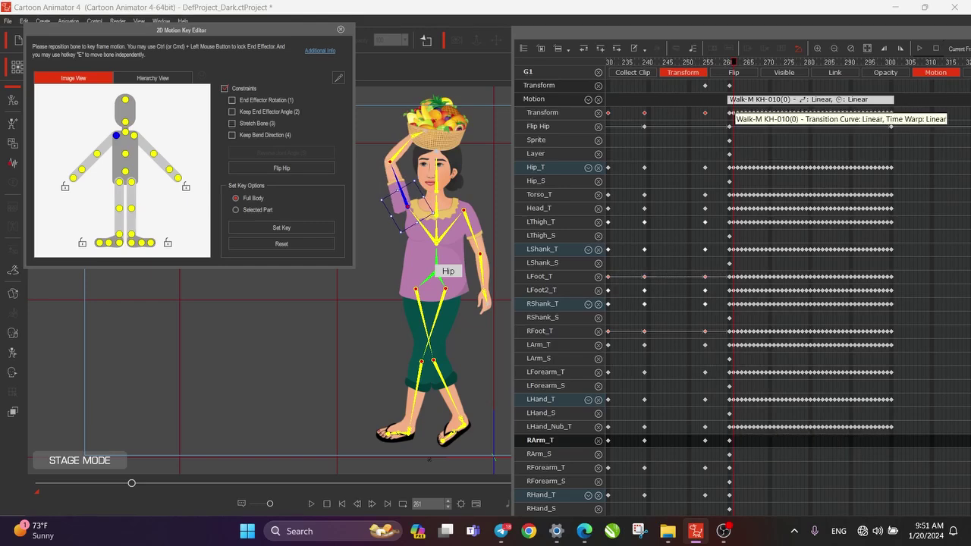
- Play back the walk from just before frame 260 to check the right arm holding the basket
{"action": "left_click_drag", "start_coordinate": [732, 62], "coordinate": [710, 63]}
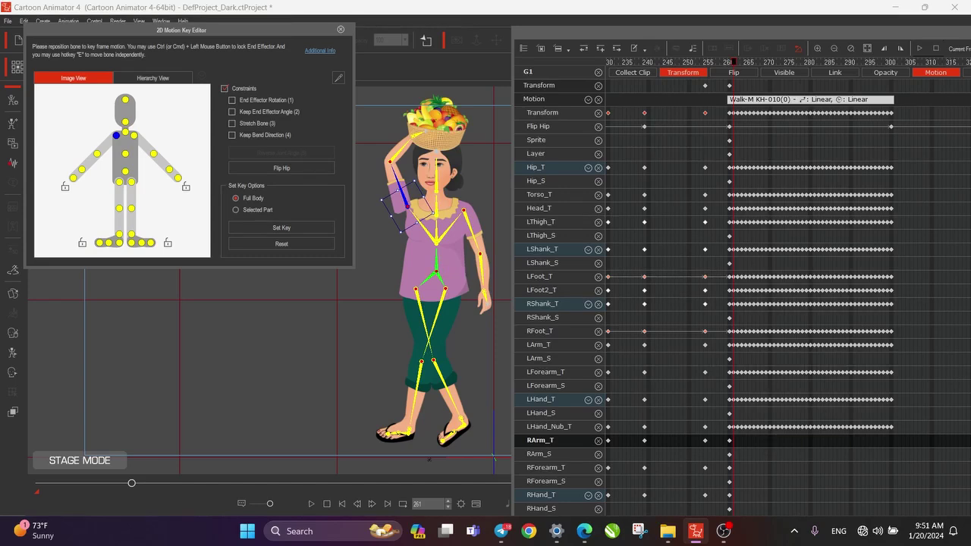
{"action": "key", "text": "space"}
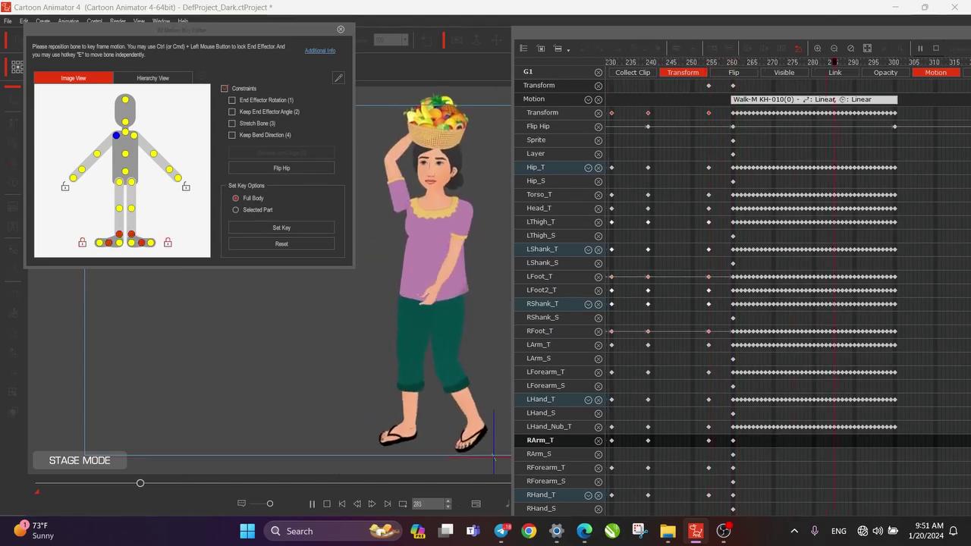
{"action": "key", "text": "space"}
{"action": "key", "text": "space"}
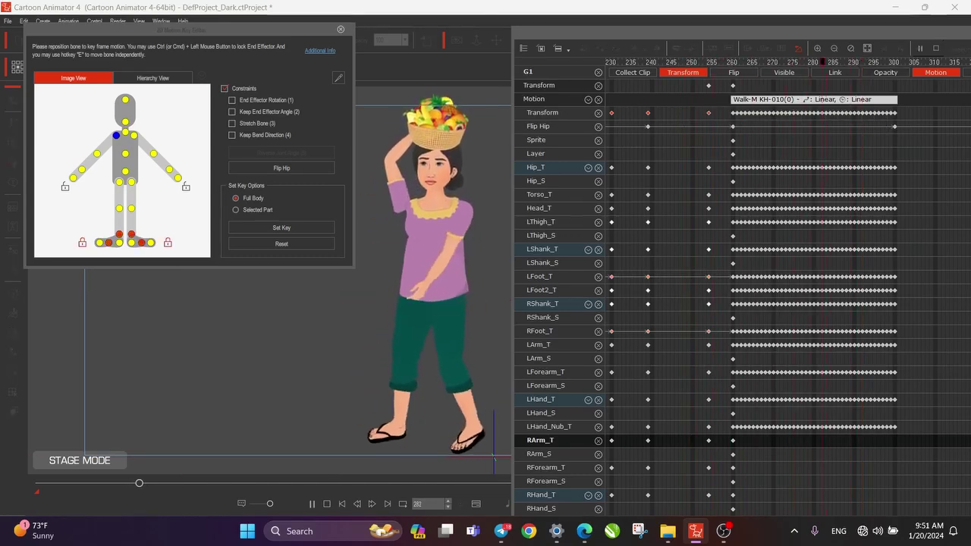
- Step back and forth between frames 255 and 259 to examine how the right arm moves into the walk
{"action": "key", "text": "space"}
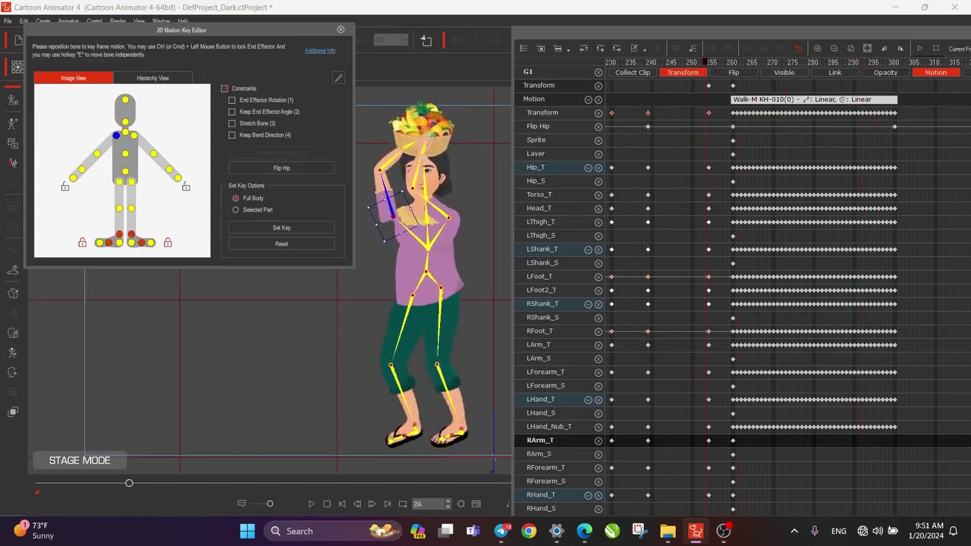
{"action": "left_click_drag", "start_coordinate": [706, 62], "coordinate": [730, 63]}
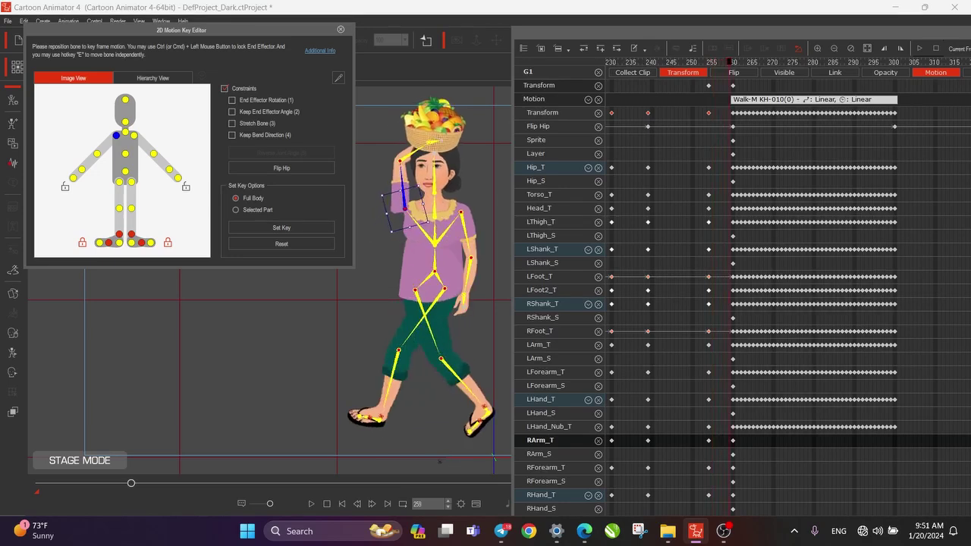
{"action": "key", "text": "comma"}
{"action": "key", "text": "comma"}
{"action": "key", "text": "comma"}
{"action": "key", "text": "comma"}
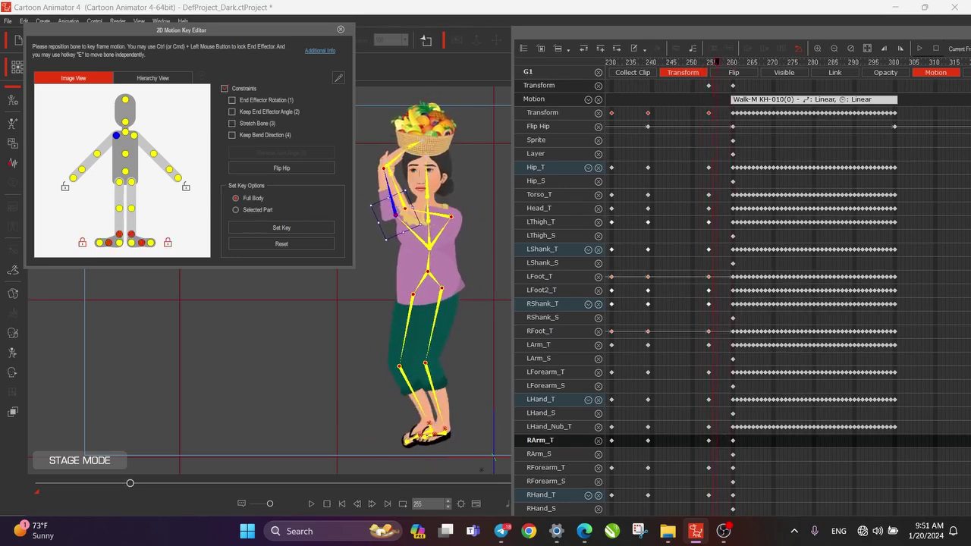
{"action": "key", "text": "period"}
{"action": "key", "text": "period"}
{"action": "key", "text": "period"}
{"action": "key", "text": "period"}
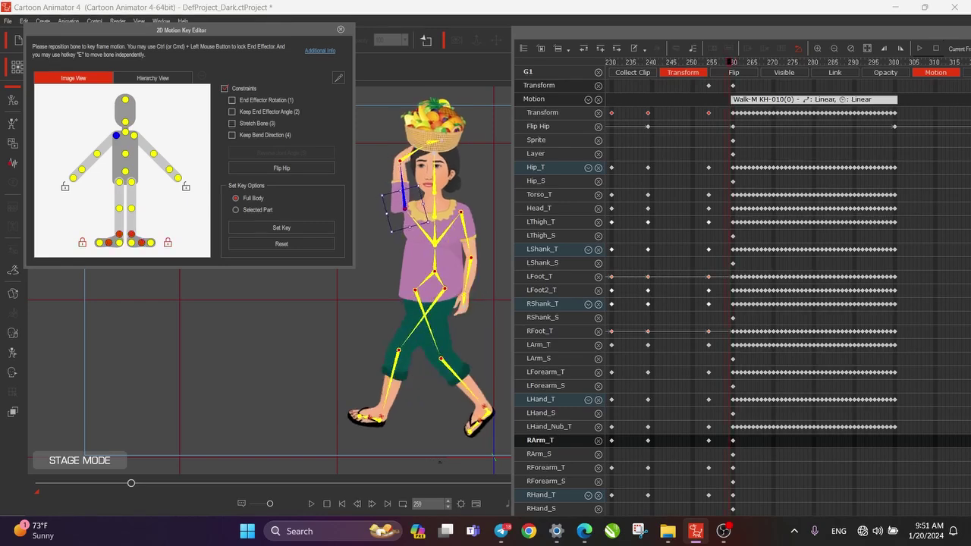
{"action": "key", "text": "comma"}
{"action": "key", "text": "comma"}
{"action": "key", "text": "comma"}
{"action": "key", "text": "comma"}
{"action": "key", "text": "comma"}
{"action": "key", "text": "comma"}
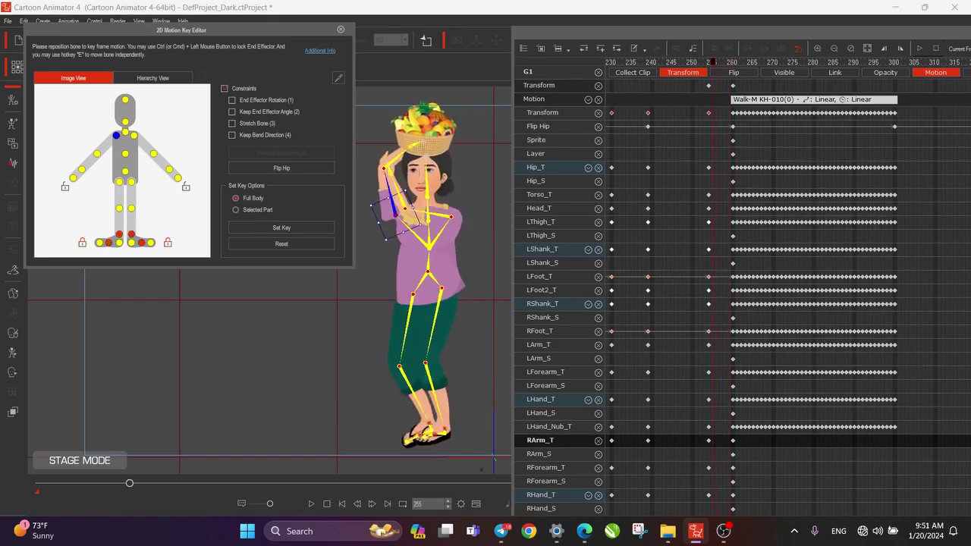
- Delete the right upper arm, forearm and hand keys at frame 260, where the walk clip begins
{"action": "key", "text": "period"}
{"action": "key", "text": "period"}
{"action": "key", "text": "period"}
{"action": "key", "text": "period"}
{"action": "key", "text": "period"}
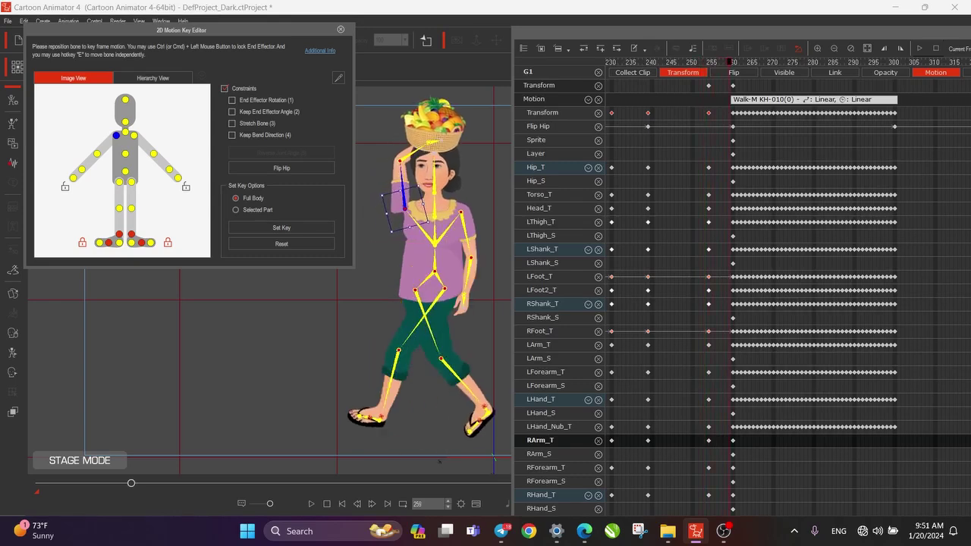
{"action": "left_click_drag", "start_coordinate": [755, 440], "coordinate": [731, 496]}
{"action": "key", "text": "Delete"}
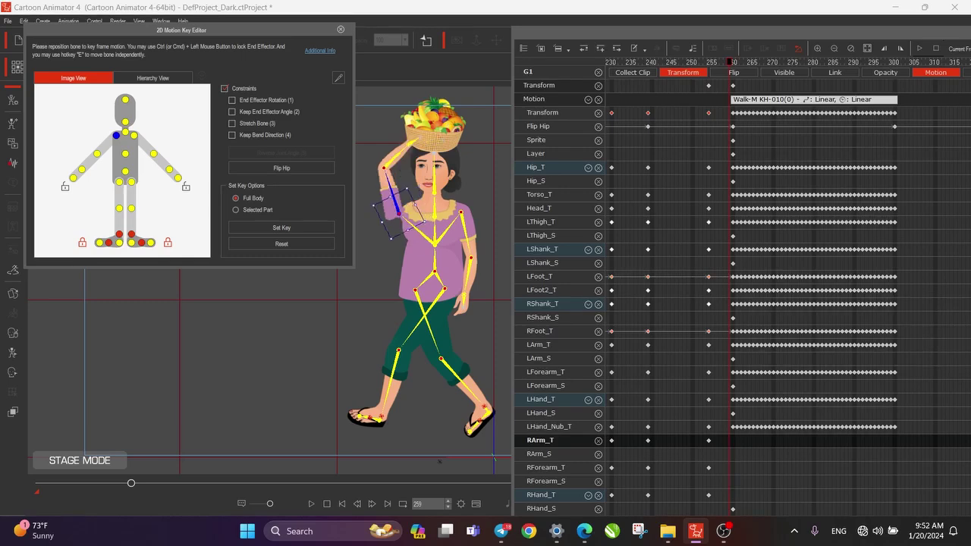
- Step through frames 252 to 261 to check the right arm's transition from standing up into the walk
{"action": "key", "text": "period"}
{"action": "key", "text": "period"}
{"action": "key", "text": "period"}
{"action": "key", "text": "period"}
{"action": "key", "text": "period"}
{"action": "key", "text": "period"}
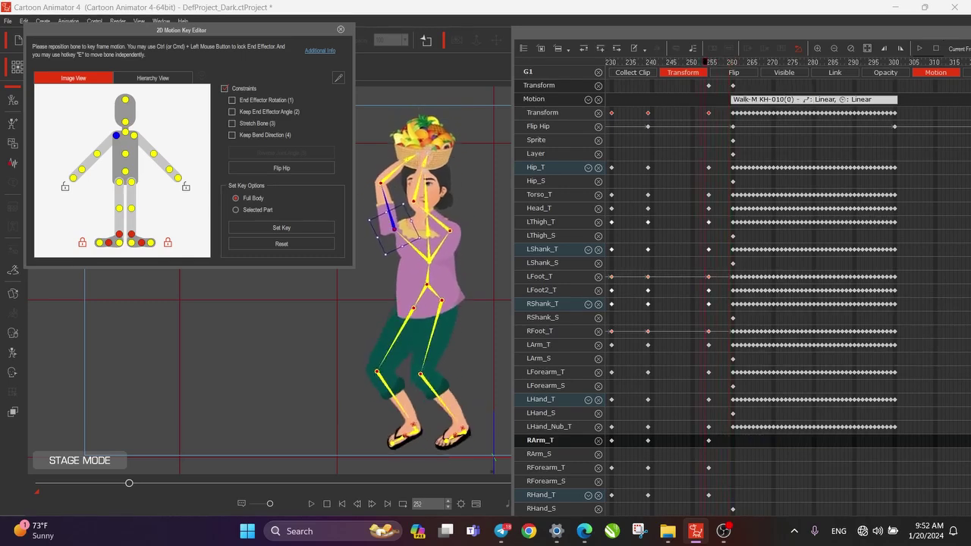
{"action": "left_click_drag", "start_coordinate": [754, 63], "coordinate": [693, 62]}
{"action": "key", "text": "period"}
{"action": "key", "text": "period"}
{"action": "key", "text": "period"}
{"action": "key", "text": "period"}
{"action": "key", "text": "period"}
{"action": "key", "text": "period"}
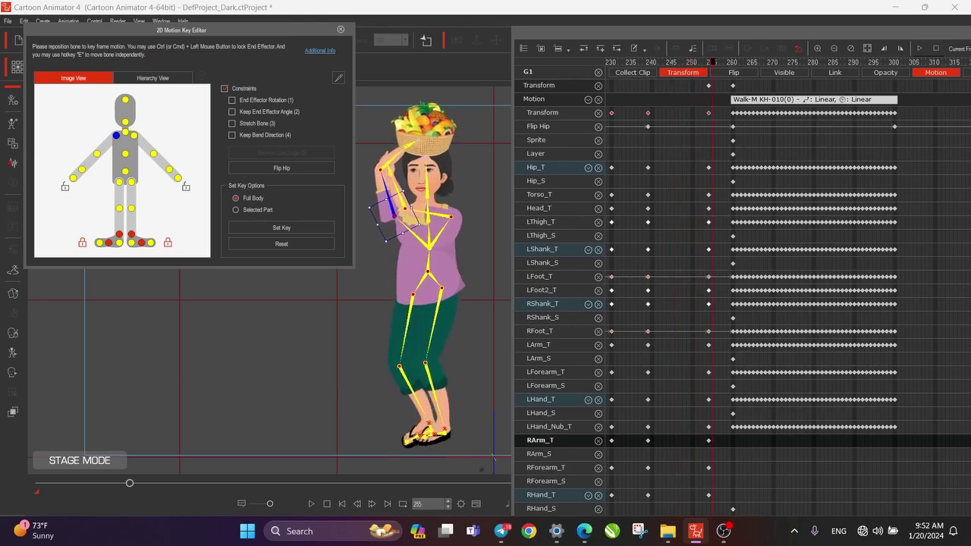
{"action": "key", "text": "period"}
{"action": "key", "text": "period"}
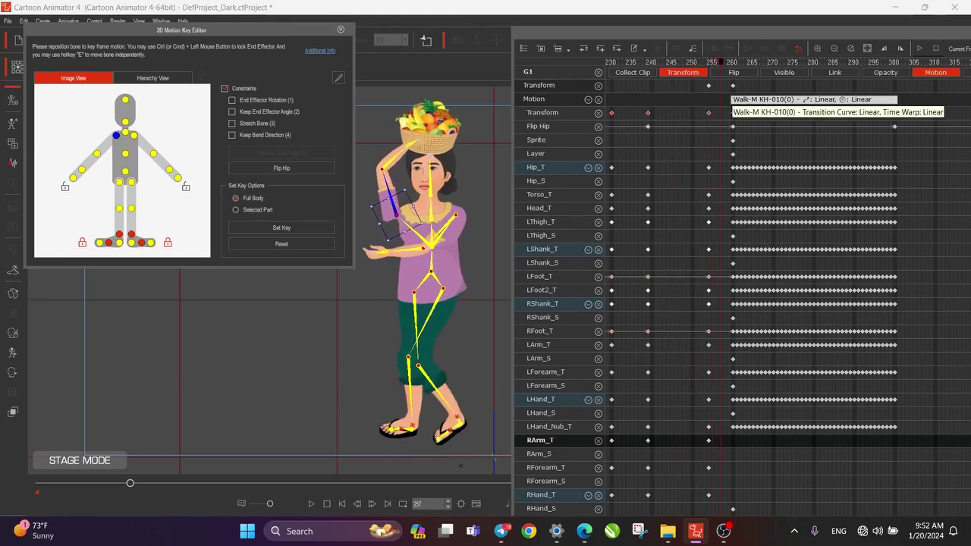
{"action": "key", "text": "period"}
{"action": "key", "text": "period"}
{"action": "key", "text": "period"}
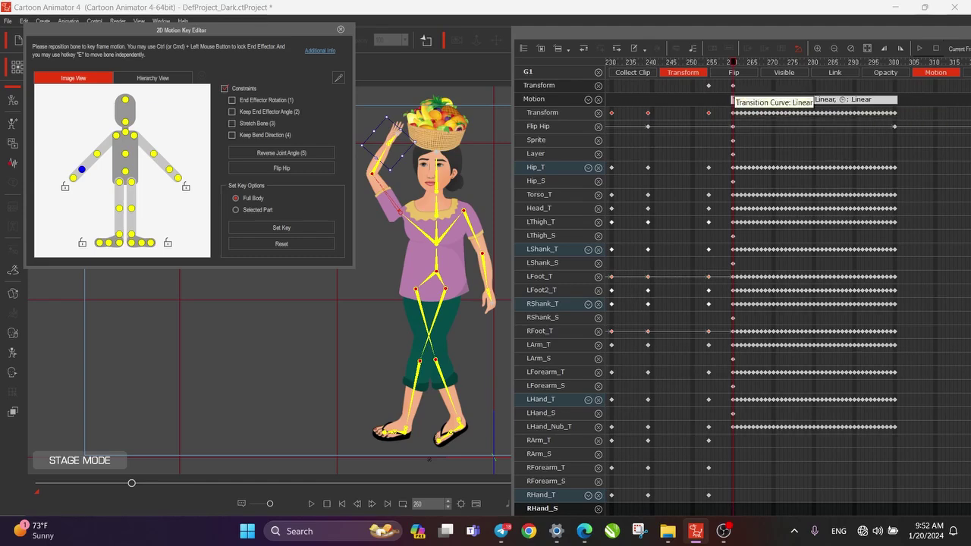
{"action": "key", "text": "period"}
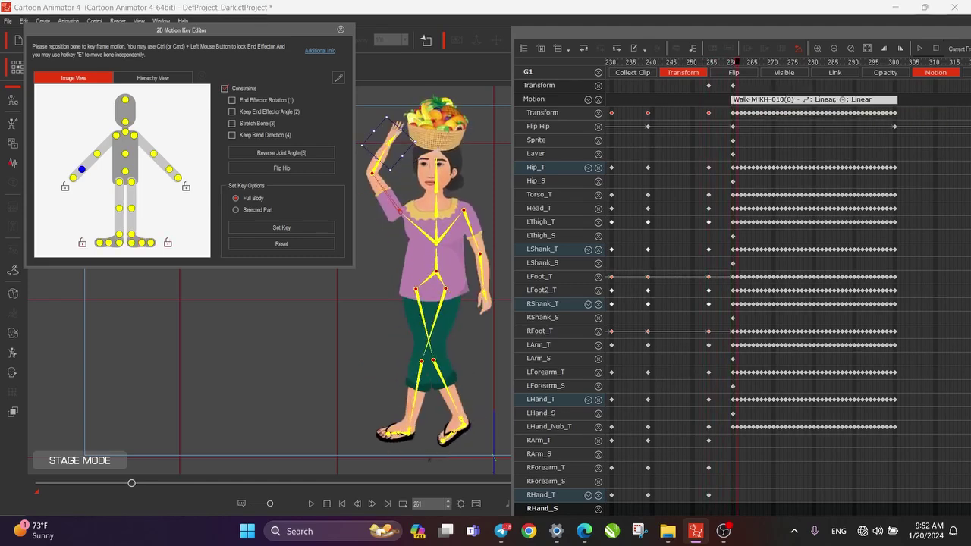
- Try to reposition the right hand against the fruit basket at frame 260
{"action": "key", "text": "comma"}
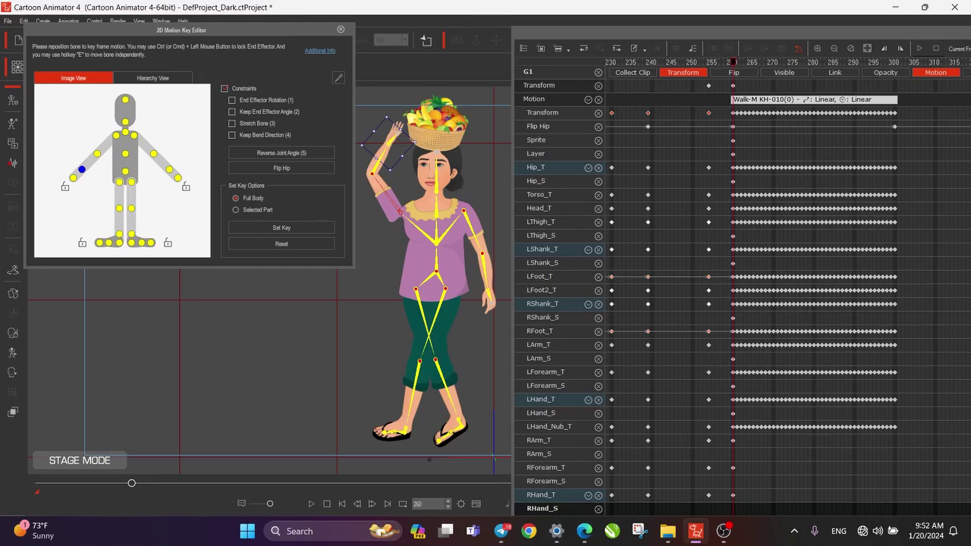
{"action": "left_click", "coordinate": [399, 210]}
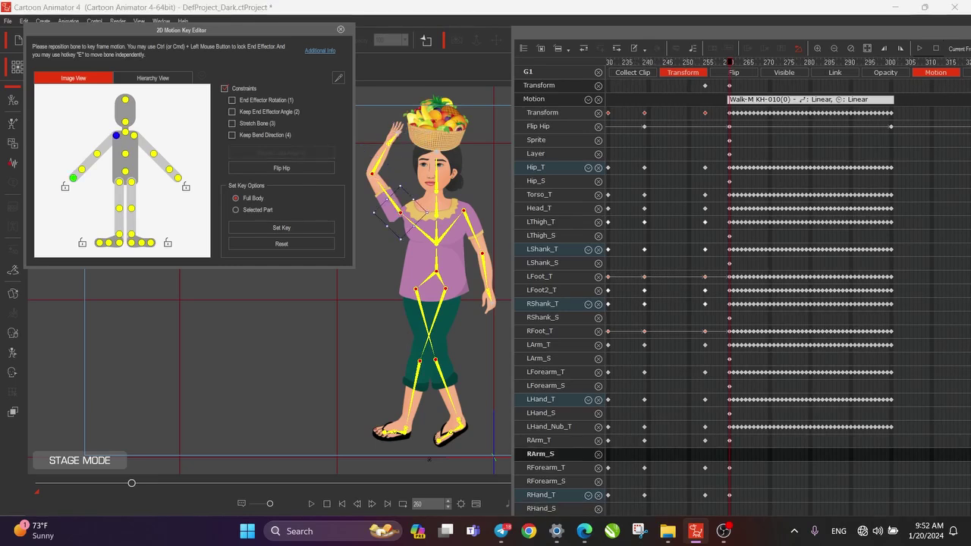
{"action": "left_click", "coordinate": [395, 133]}
{"action": "left_click_drag", "start_coordinate": [395, 133], "coordinate": [429, 140]}
- Scrub between frames 250 and 279 to check how the repositioned right hand holds the basket
{"action": "left_click_drag", "start_coordinate": [730, 62], "coordinate": [717, 62]}
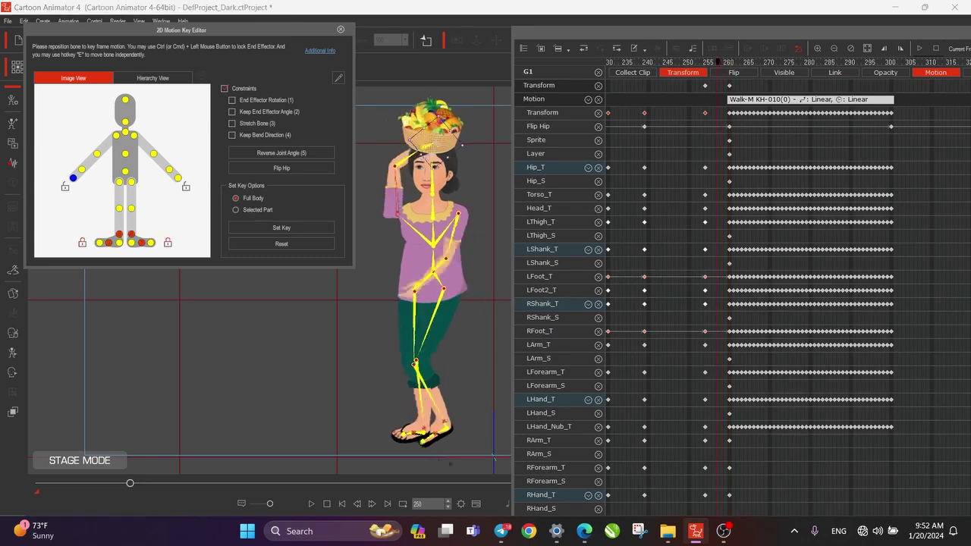
{"action": "key", "text": "Left"}
{"action": "key", "text": "Left"}
{"action": "key", "text": "Left"}
{"action": "key", "text": "Left"}
{"action": "key", "text": "Left"}
{"action": "key", "text": "Left"}
{"action": "key", "text": "Left"}
{"action": "key", "text": "Left"}
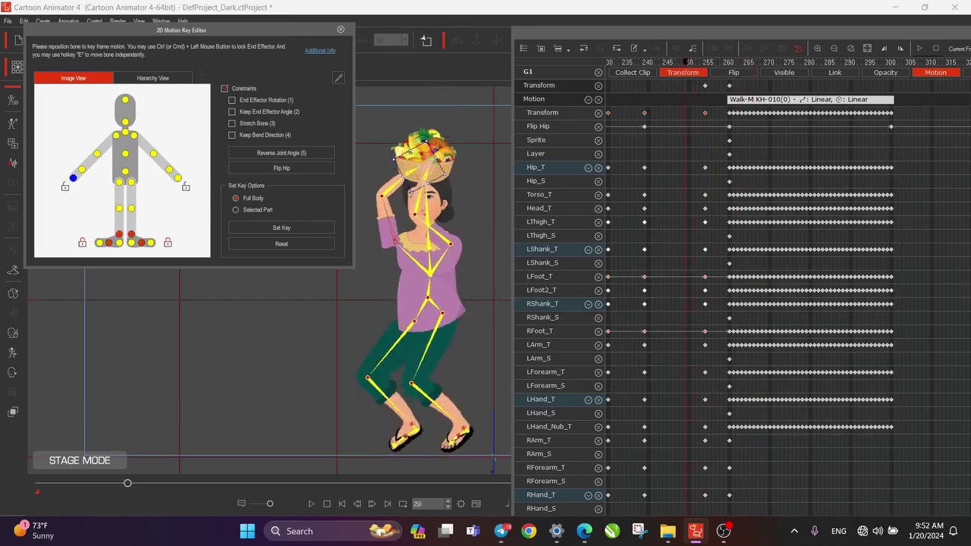
{"action": "key", "text": "Right"}
{"action": "key", "text": "Right"}
{"action": "key", "text": "Right"}
{"action": "key", "text": "Right"}
{"action": "key", "text": "Right"}
{"action": "key", "text": "Right"}
{"action": "key", "text": "Right"}
{"action": "key", "text": "Right"}
{"action": "key", "text": "Right"}
{"action": "key", "text": "Right"}
{"action": "key", "text": "Right"}
{"action": "key", "text": "Right"}
{"action": "key", "text": "Right"}
{"action": "key", "text": "Right"}
{"action": "key", "text": "Right"}
{"action": "key", "text": "Right"}
{"action": "key", "text": "Right"}
{"action": "key", "text": "Right"}
{"action": "key", "text": "Right"}
{"action": "key", "text": "Right"}
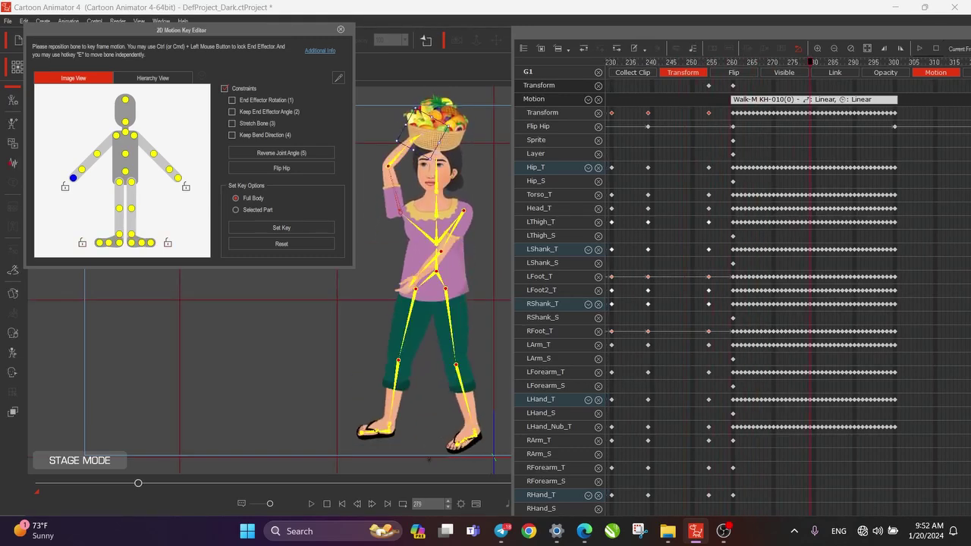
{"action": "key", "text": "Left"}
{"action": "key", "text": "Left"}
{"action": "key", "text": "Left"}
{"action": "key", "text": "Left"}
{"action": "key", "text": "Left"}
{"action": "key", "text": "Left"}
{"action": "key", "text": "Left"}
{"action": "key", "text": "Left"}
{"action": "key", "text": "Left"}
{"action": "key", "text": "Left"}
{"action": "key", "text": "Left"}
{"action": "key", "text": "Left"}
{"action": "key", "text": "Left"}
{"action": "key", "text": "Left"}
{"action": "key", "text": "Left"}
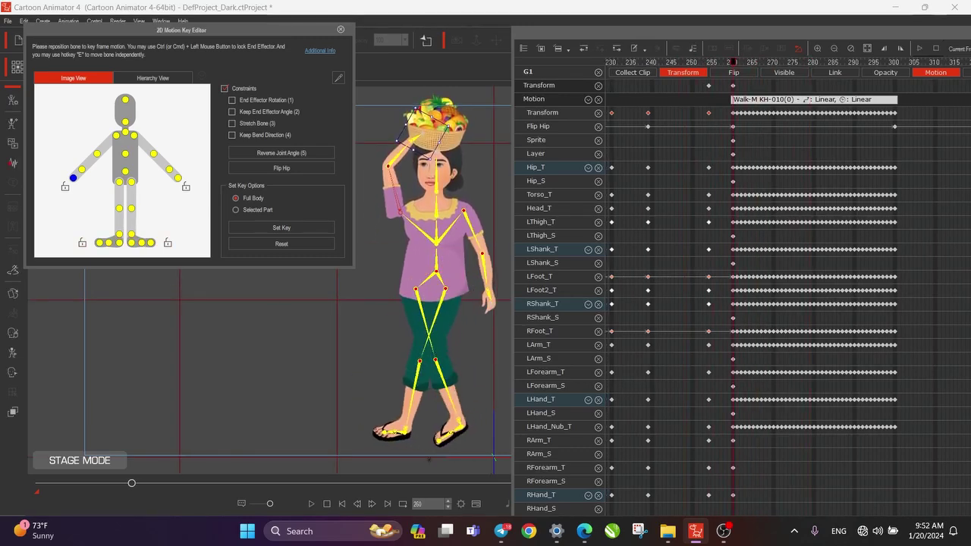
- Remove the newly set right upper arm, forearm and hand transform keys at frame 260
{"action": "left_click", "coordinate": [619, 414]}
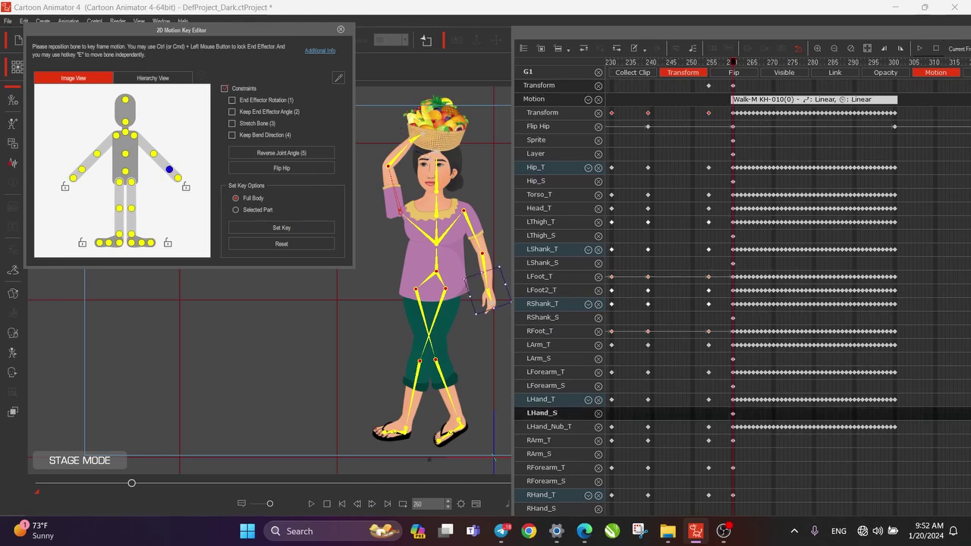
{"action": "left_click", "coordinate": [390, 163]}
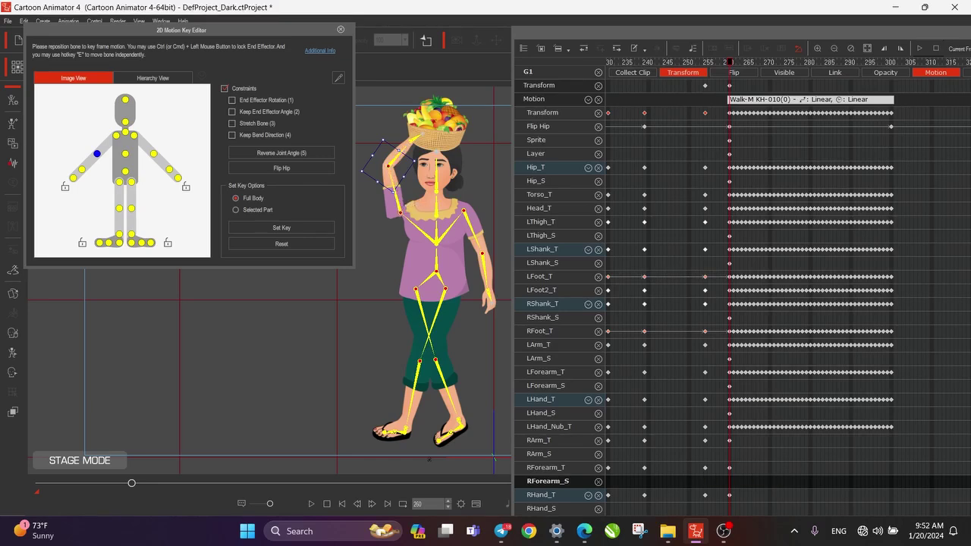
{"action": "left_click_drag", "start_coordinate": [761, 441], "coordinate": [726, 503]}
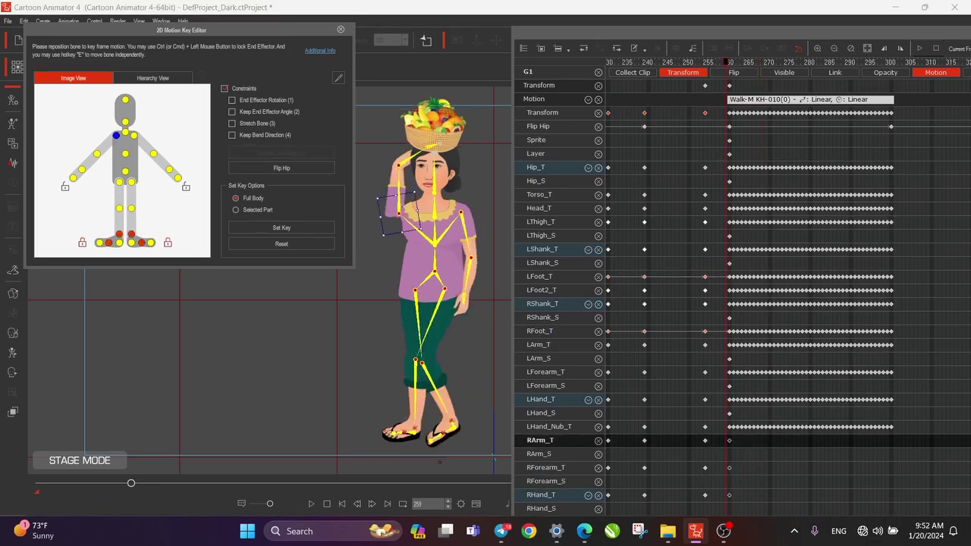
{"action": "key", "text": "Delete"}
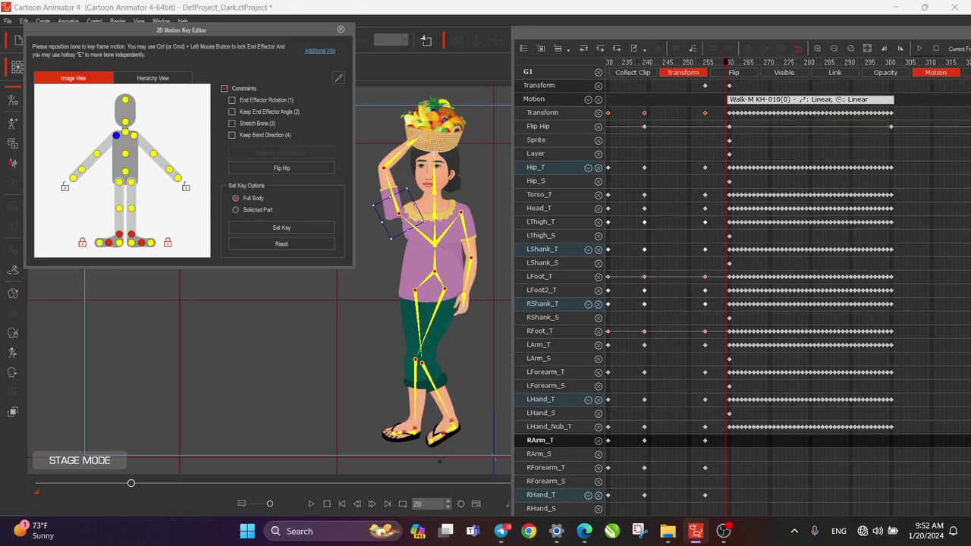
- Delete the right hand nub's transform keys from frame 260 to the end of the walk clip
{"action": "left_click_drag", "start_coordinate": [725, 63], "coordinate": [706, 0]}
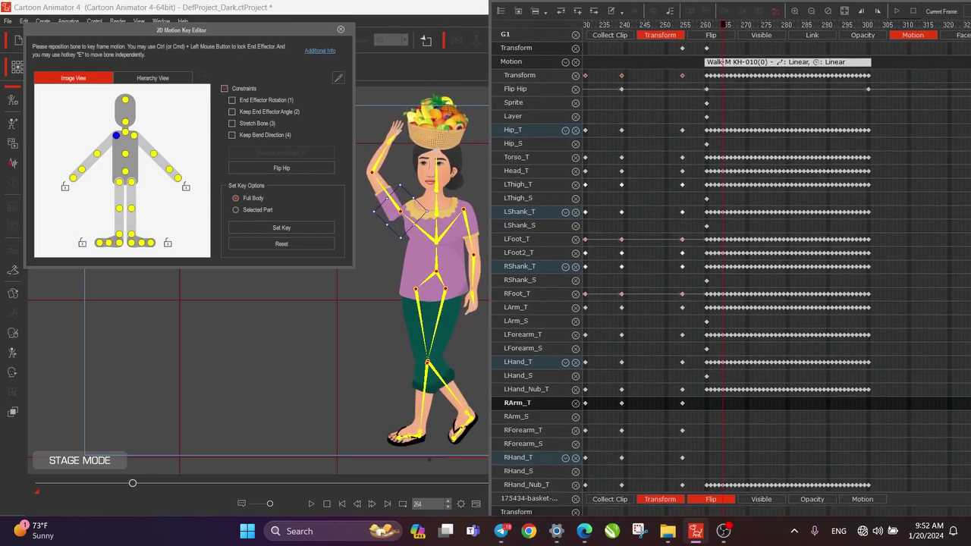
{"action": "left_click", "coordinate": [529, 485]}
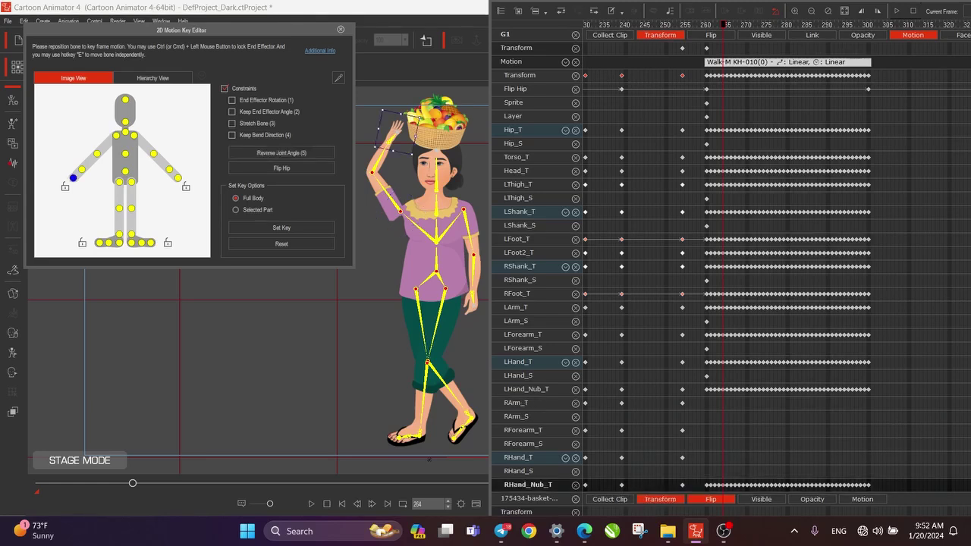
{"action": "left_click_drag", "start_coordinate": [880, 482], "coordinate": [704, 494]}
{"action": "key", "text": "Delete"}
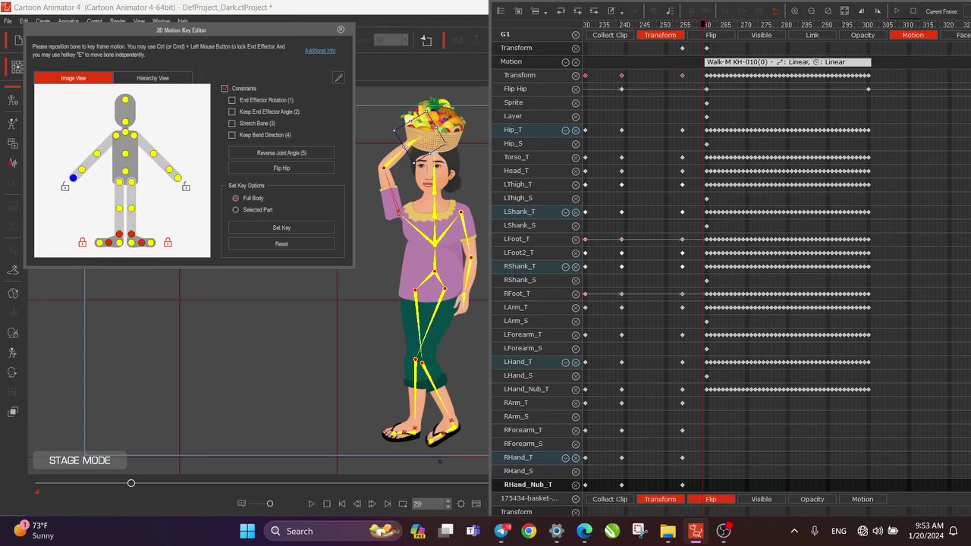
- Examine the right hand, forearm, upper arm and neck bones and their tracks at frame 266
{"action": "left_click_drag", "start_coordinate": [671, 25], "coordinate": [731, 25]}
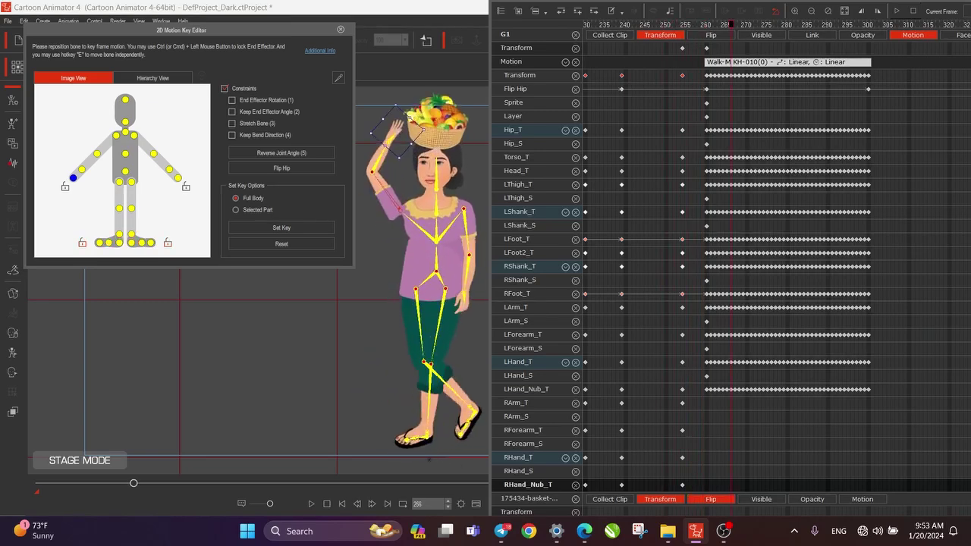
{"action": "scroll", "coordinate": [731, 266], "scroll_direction": "down", "scroll_amount": 1}
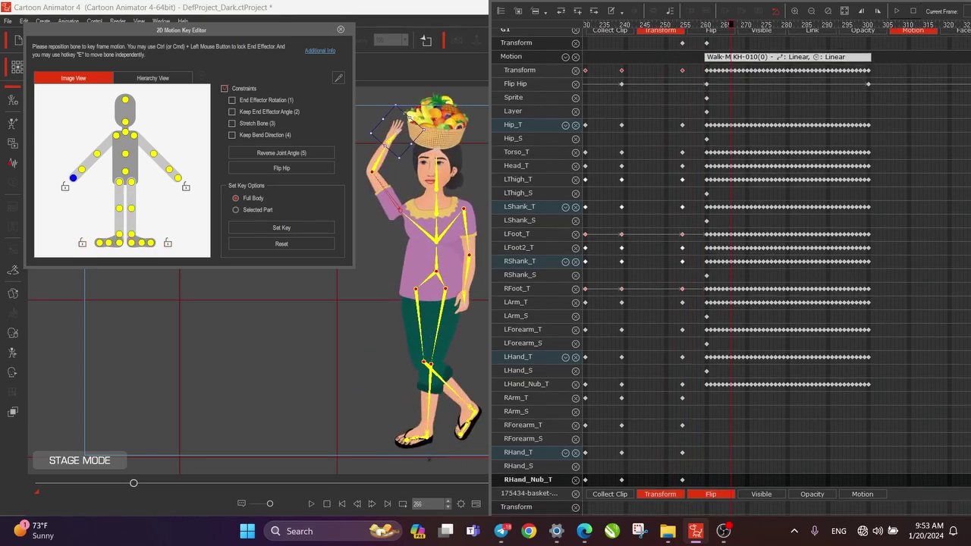
{"action": "left_click", "coordinate": [390, 140]}
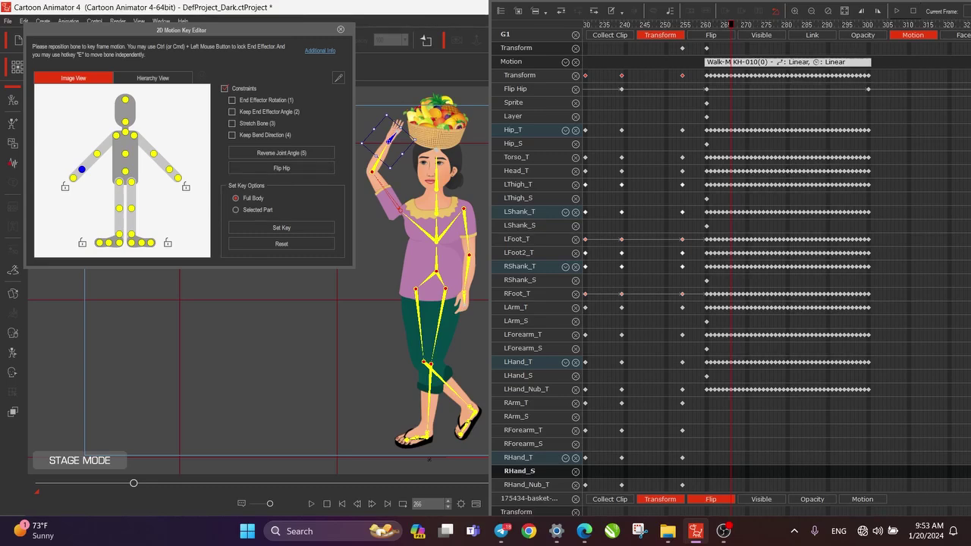
{"action": "left_click", "coordinate": [387, 143]}
{"action": "scroll", "coordinate": [682, 428], "scroll_direction": "down", "scroll_amount": 1}
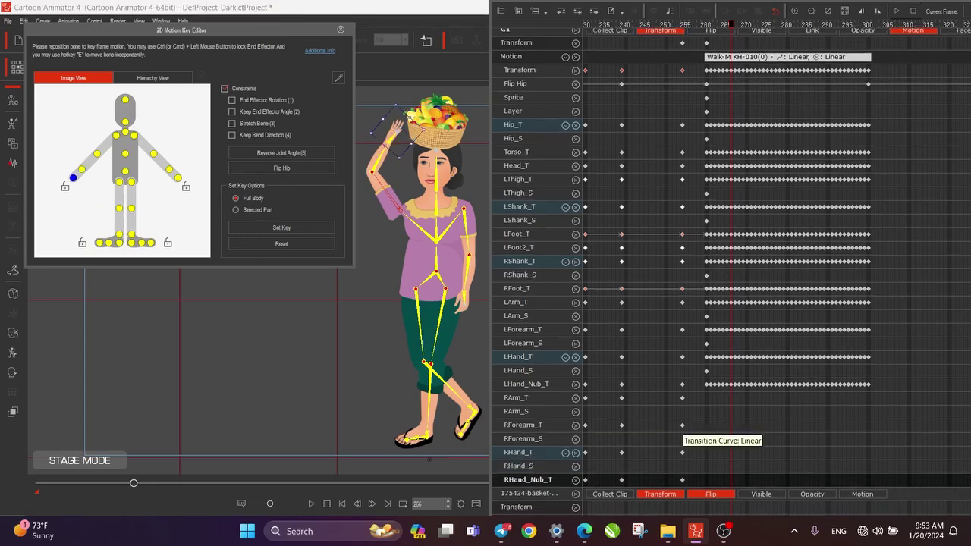
{"action": "left_click", "coordinate": [388, 142]}
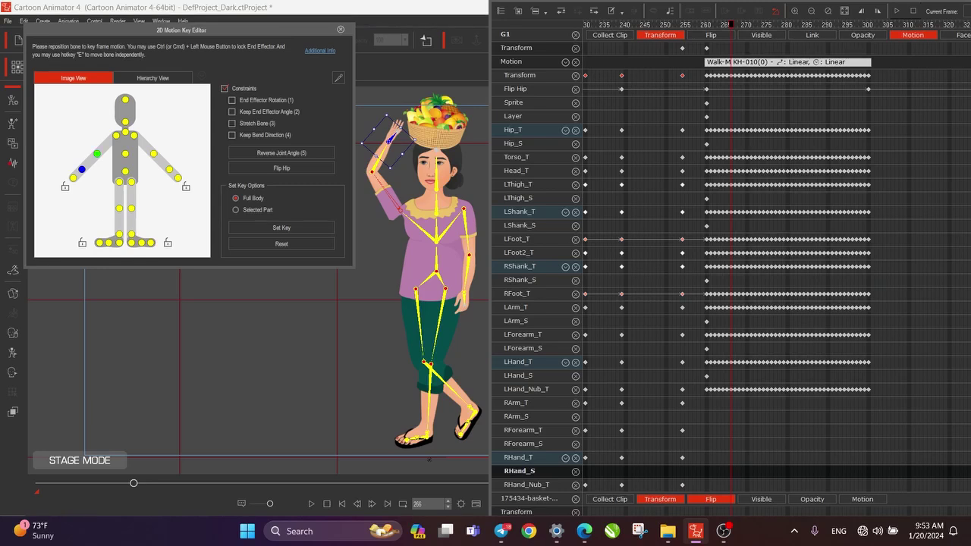
{"action": "left_click", "coordinate": [97, 154]}
{"action": "left_click", "coordinate": [117, 135]}
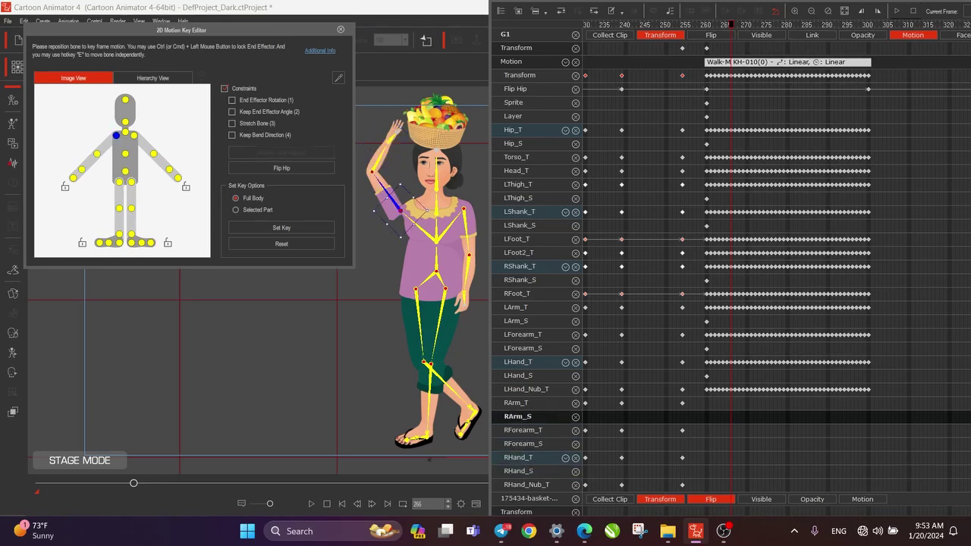
{"action": "left_click", "coordinate": [126, 132]}
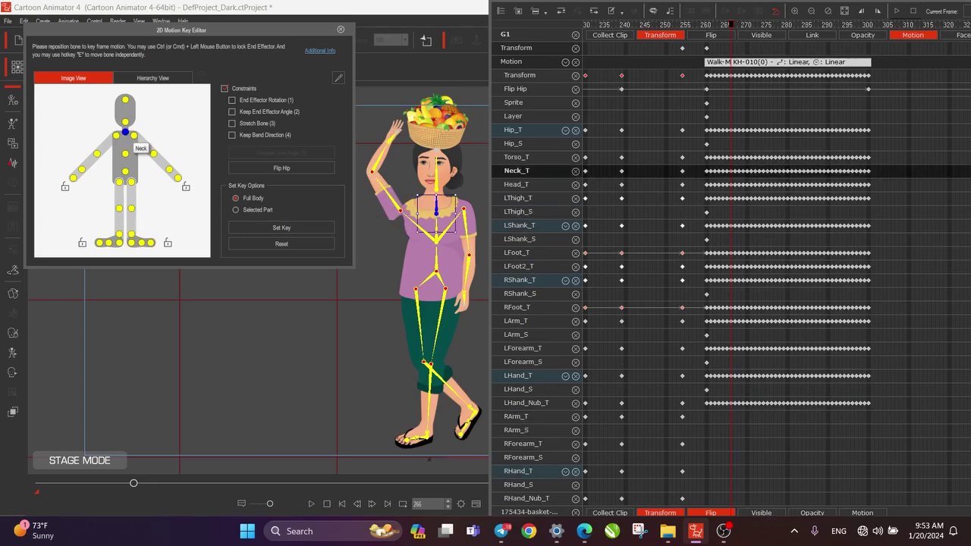
{"action": "left_click", "coordinate": [116, 135]}
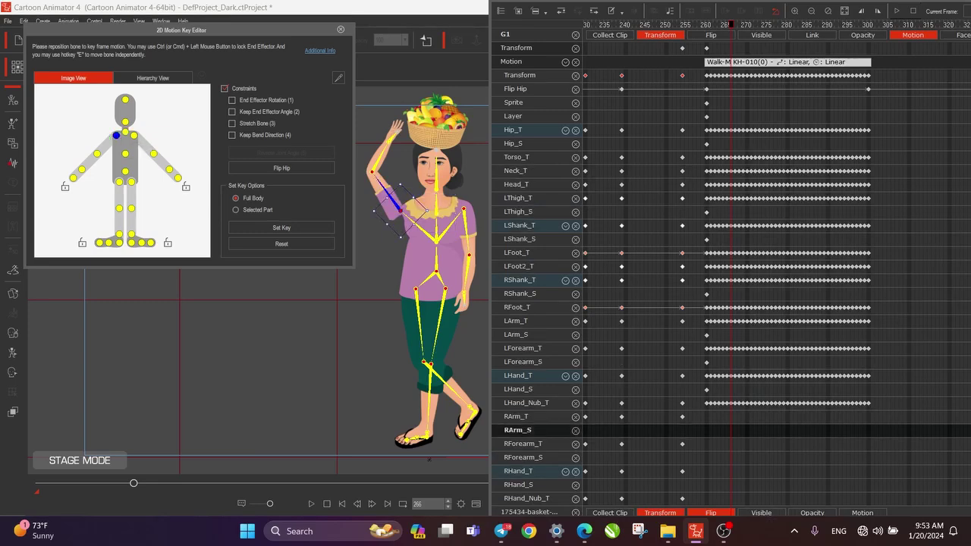
- Set a full-body pose key at frame 259, one frame before the walk clip begins
{"action": "left_click_drag", "start_coordinate": [731, 25], "coordinate": [675, 26]}
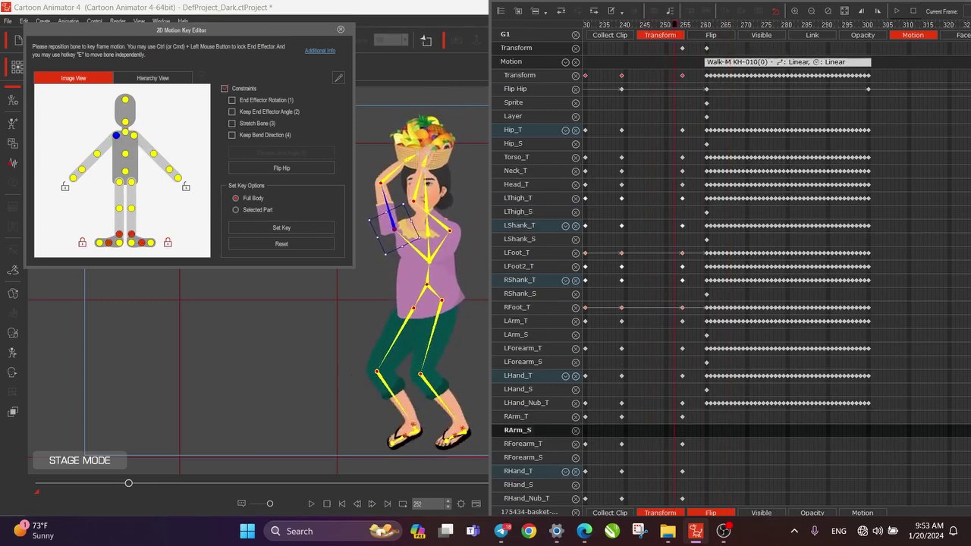
{"action": "key", "text": "Right"}
{"action": "key", "text": "Right"}
{"action": "key", "text": "Right"}
{"action": "key", "text": "Right"}
{"action": "key", "text": "Right"}
{"action": "key", "text": "Right"}
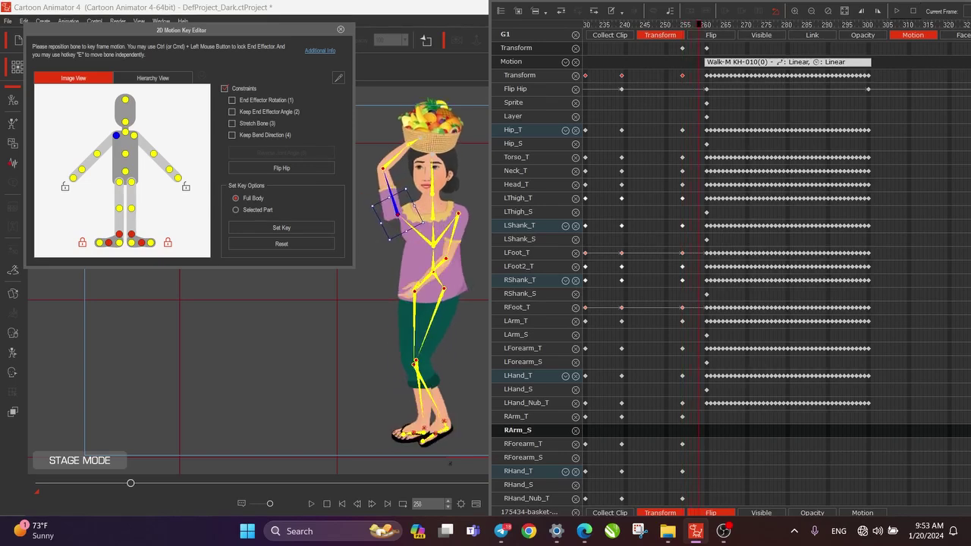
{"action": "key", "text": "Right"}
{"action": "key", "text": "Right"}
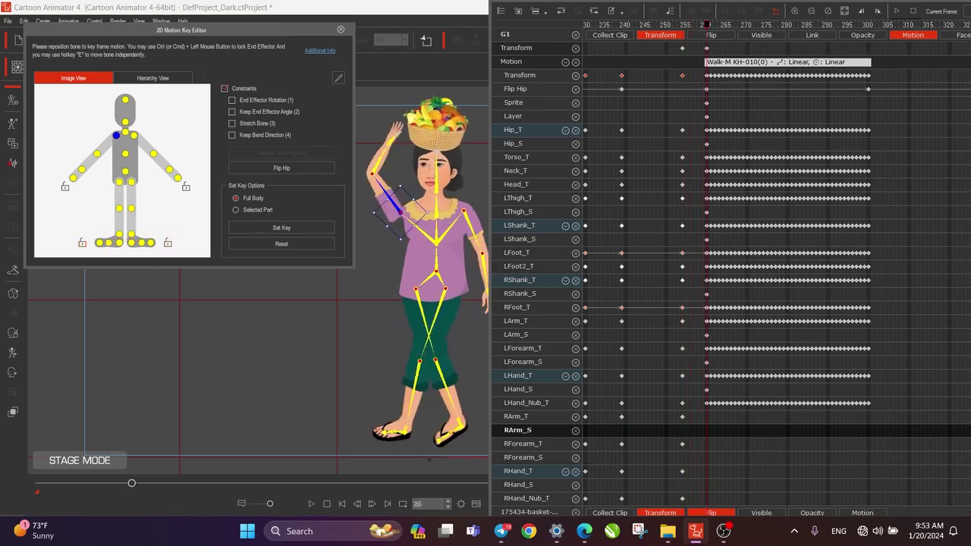
{"action": "key", "text": "Left"}
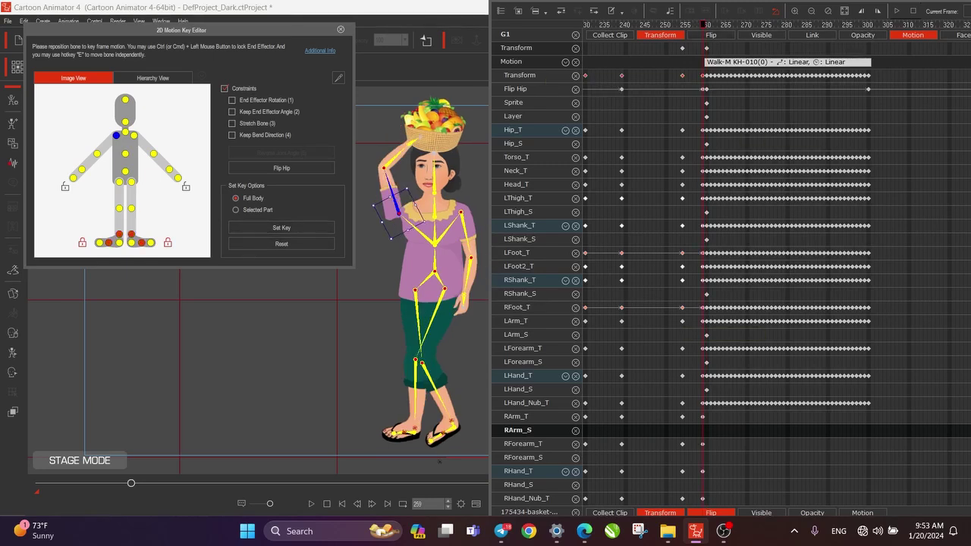
- Reposition the right arm at frame 260 by moving the elbow inward so the raised hand rests on the basket
{"action": "key", "text": "Right"}
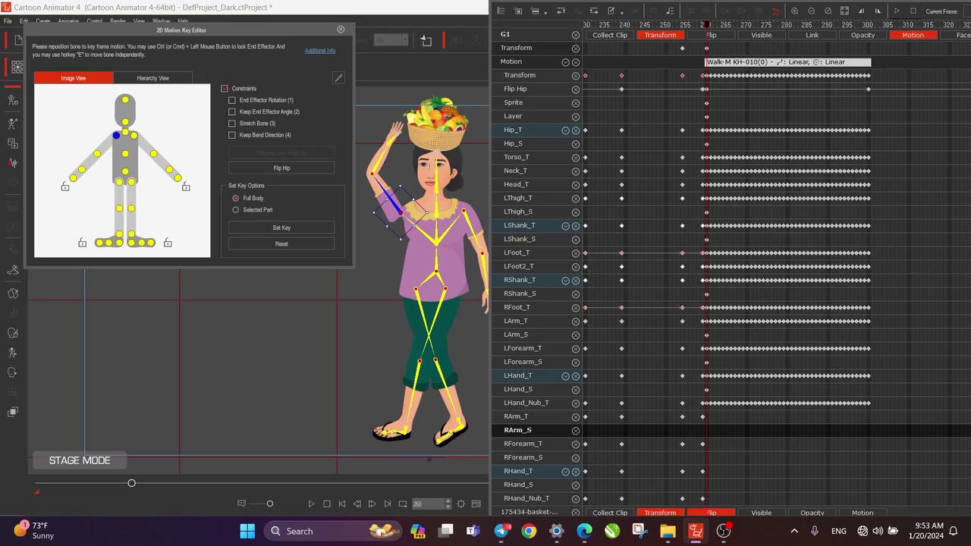
{"action": "left_click_drag", "start_coordinate": [372, 173], "coordinate": [389, 167]}
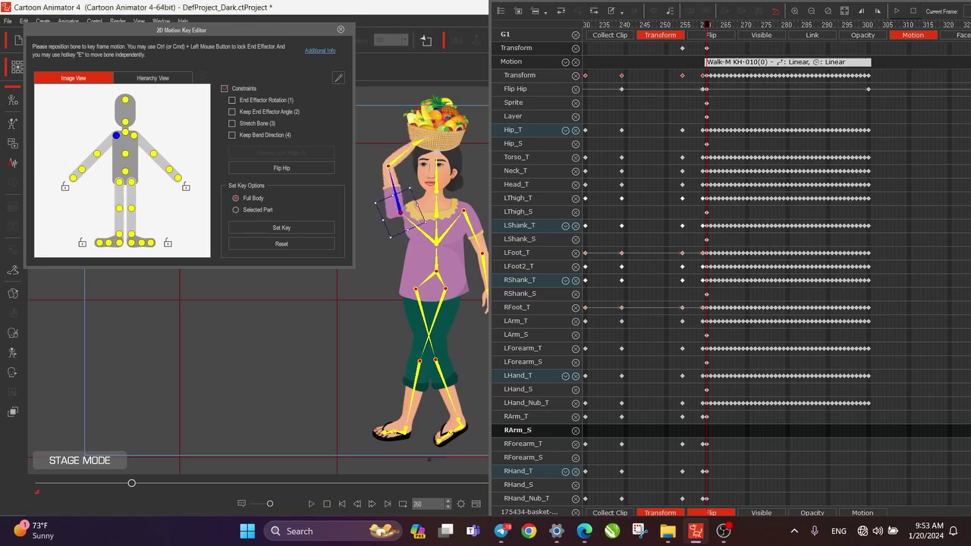
{"action": "key", "text": "Right"}
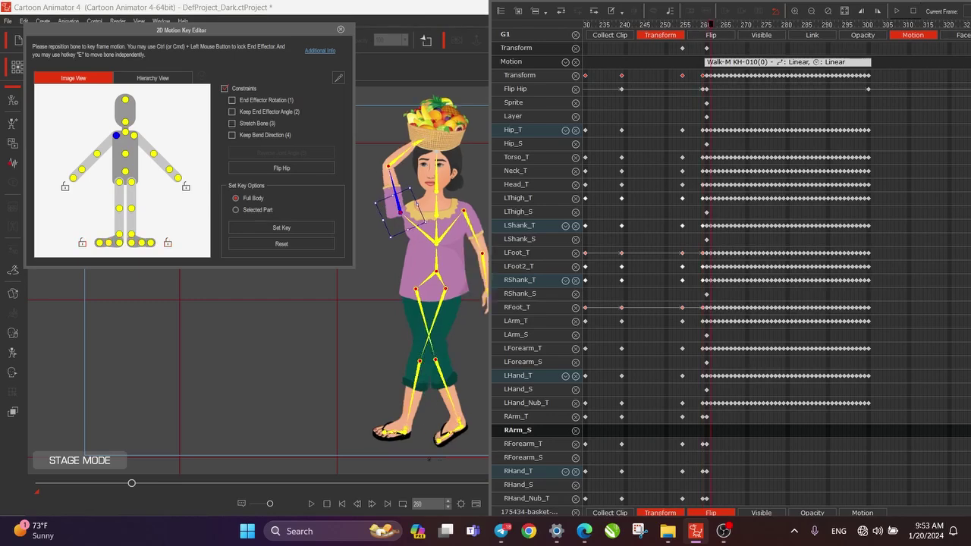
- Scrub back and forth from frame 252 into the walk clip to check the right arm's transition
{"action": "key", "text": "Left"}
{"action": "key", "text": "Left"}
{"action": "key", "text": "Left"}
{"action": "key", "text": "Left"}
{"action": "key", "text": "Left"}
{"action": "key", "text": "Left"}
{"action": "key", "text": "Left"}
{"action": "key", "text": "Left"}
{"action": "key", "text": "Left"}
{"action": "key", "text": "Left"}
{"action": "key", "text": "Left"}
{"action": "key", "text": "Left"}
{"action": "key", "text": "Left"}
{"action": "key", "text": "Left"}
{"action": "key", "text": "Left"}
{"action": "key", "text": "Right"}
{"action": "key", "text": "Right"}
{"action": "key", "text": "Right"}
{"action": "key", "text": "Right"}
{"action": "key", "text": "Right"}
{"action": "key", "text": "Right"}
{"action": "key", "text": "Right"}
{"action": "key", "text": "Right"}
{"action": "key", "text": "Right"}
{"action": "key", "text": "Right"}
{"action": "key", "text": "Right"}
{"action": "key", "text": "Right"}
{"action": "key", "text": "Right"}
{"action": "key", "text": "Right"}
{"action": "key", "text": "Right"}
{"action": "key", "text": "Right"}
{"action": "key", "text": "Right"}
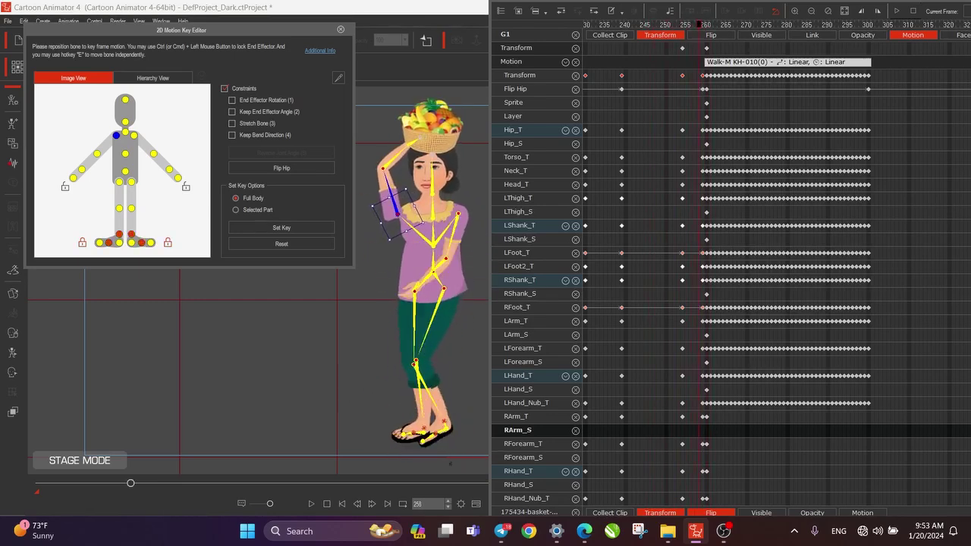
{"action": "key", "text": "Left"}
{"action": "key", "text": "Left"}
{"action": "key", "text": "Left"}
{"action": "key", "text": "Left"}
{"action": "key", "text": "Left"}
{"action": "key", "text": "Left"}
{"action": "key", "text": "Left"}
{"action": "key", "text": "Left"}
{"action": "key", "text": "Left"}
{"action": "key", "text": "Left"}
{"action": "key", "text": "Left"}
{"action": "key", "text": "Left"}
{"action": "key", "text": "Left"}
{"action": "key", "text": "Left"}
{"action": "key", "text": "Left"}
{"action": "key", "text": "Left"}
{"action": "key", "text": "Left"}
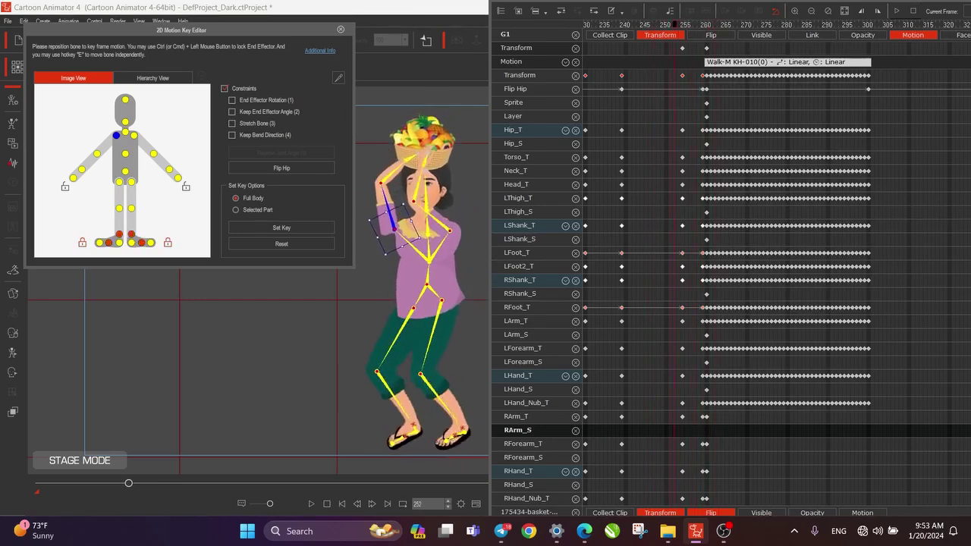
{"action": "key", "text": "Right"}
{"action": "key", "text": "Right"}
{"action": "key", "text": "Right"}
{"action": "key", "text": "Right"}
{"action": "key", "text": "Right"}
{"action": "key", "text": "Right"}
{"action": "key", "text": "Right"}
{"action": "key", "text": "Right"}
{"action": "key", "text": "Right"}
{"action": "key", "text": "Right"}
{"action": "key", "text": "Right"}
{"action": "key", "text": "Right"}
{"action": "key", "text": "Right"}
{"action": "key", "text": "Right"}
{"action": "key", "text": "Right"}
{"action": "key", "text": "Right"}
- Play and scrub the rise from kneeling into the walk up to frame 277, checking the hand on the basket
{"action": "key", "text": "space"}
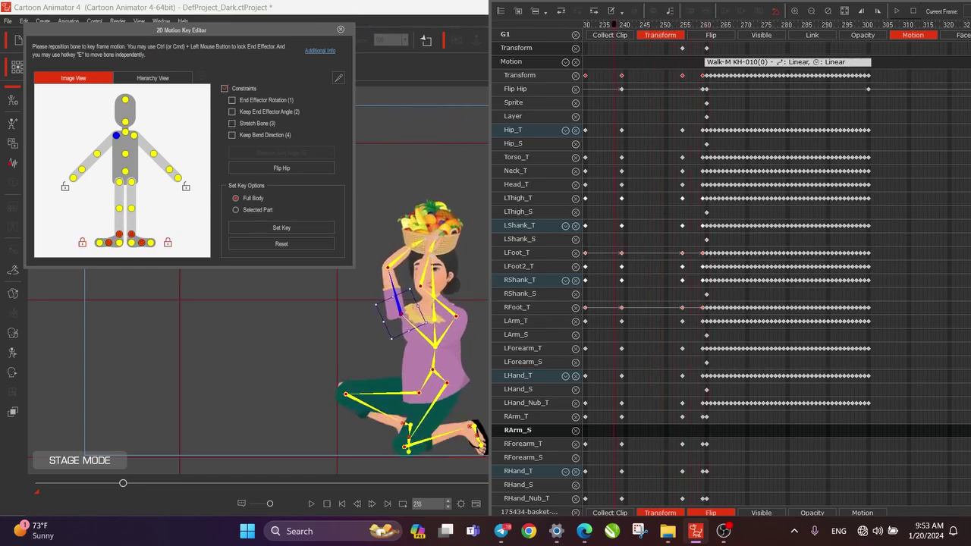
{"action": "key", "text": "space"}
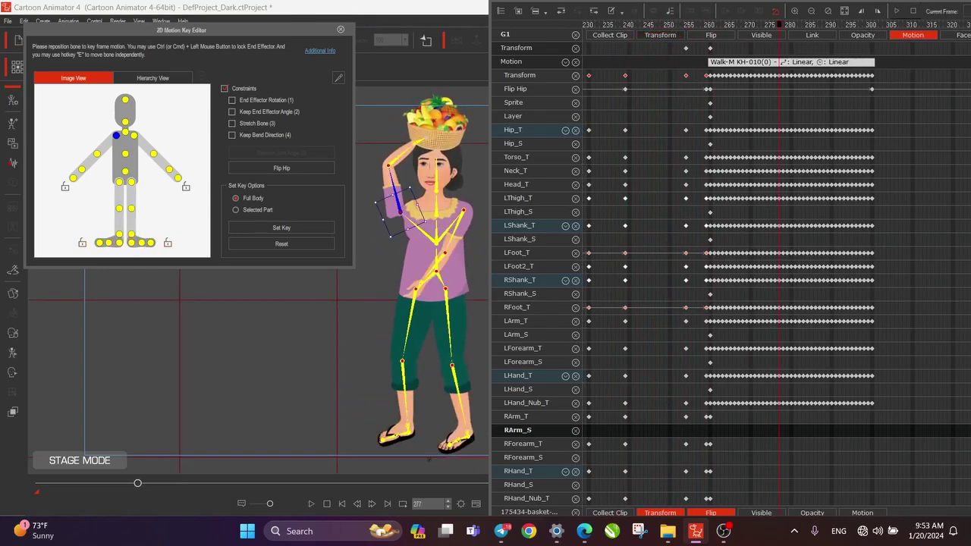
{"action": "key", "text": "Left"}
{"action": "key", "text": "Left"}
{"action": "key", "text": "Left"}
{"action": "key", "text": "Left"}
{"action": "key", "text": "Left"}
{"action": "key", "text": "Left"}
{"action": "key", "text": "Left"}
{"action": "key", "text": "Left"}
{"action": "key", "text": "Left"}
{"action": "key", "text": "Left"}
{"action": "key", "text": "Left"}
{"action": "key", "text": "Left"}
{"action": "key", "text": "Left"}
{"action": "key", "text": "Left"}
{"action": "key", "text": "Left"}
{"action": "key", "text": "Left"}
{"action": "key", "text": "Left"}
{"action": "key", "text": "Left"}
{"action": "key", "text": "Left"}
{"action": "key", "text": "Left"}
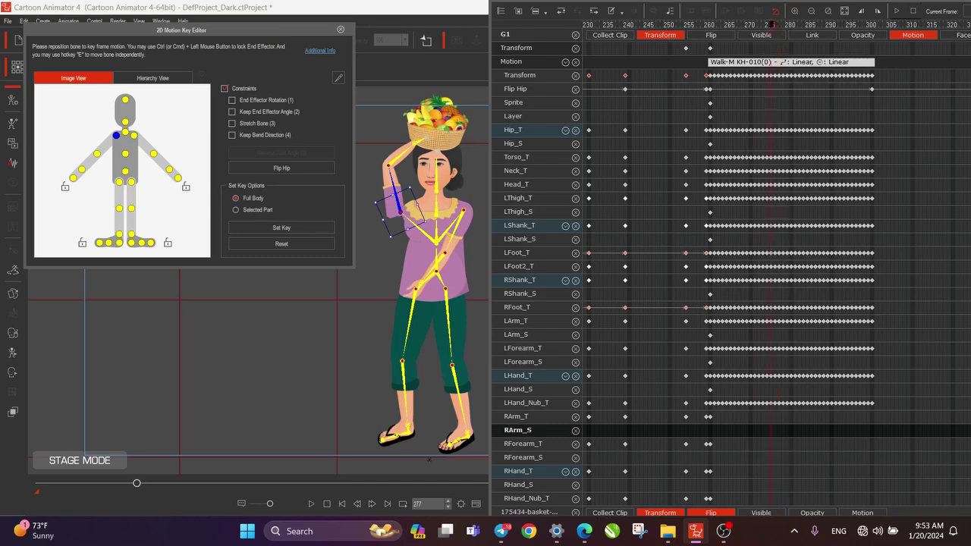
{"action": "key", "text": "Right"}
{"action": "key", "text": "Right"}
{"action": "key", "text": "Right"}
{"action": "key", "text": "Right"}
{"action": "key", "text": "Right"}
{"action": "key", "text": "Right"}
{"action": "key", "text": "Right"}
{"action": "key", "text": "Right"}
{"action": "key", "text": "Right"}
{"action": "key", "text": "Right"}
{"action": "key", "text": "Right"}
{"action": "key", "text": "Right"}
{"action": "key", "text": "Right"}
{"action": "key", "text": "Right"}
{"action": "key", "text": "Right"}
{"action": "key", "text": "Right"}
{"action": "key", "text": "Right"}
{"action": "key", "text": "Right"}
{"action": "key", "text": "Right"}
{"action": "key", "text": "Right"}
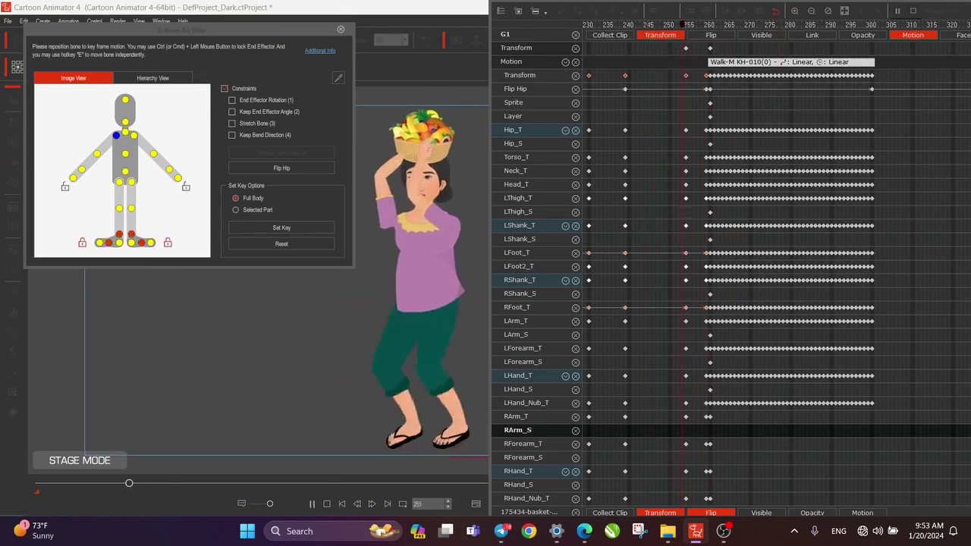
{"action": "key", "text": "Left"}
{"action": "key", "text": "Left"}
{"action": "key", "text": "Left"}
{"action": "key", "text": "Left"}
{"action": "key", "text": "Left"}
{"action": "key", "text": "Left"}
{"action": "key", "text": "Left"}
{"action": "key", "text": "Left"}
{"action": "key", "text": "Left"}
{"action": "key", "text": "Left"}
{"action": "key", "text": "Left"}
{"action": "key", "text": "Left"}
{"action": "key", "text": "Left"}
{"action": "key", "text": "Left"}
{"action": "key", "text": "Left"}
{"action": "key", "text": "Left"}
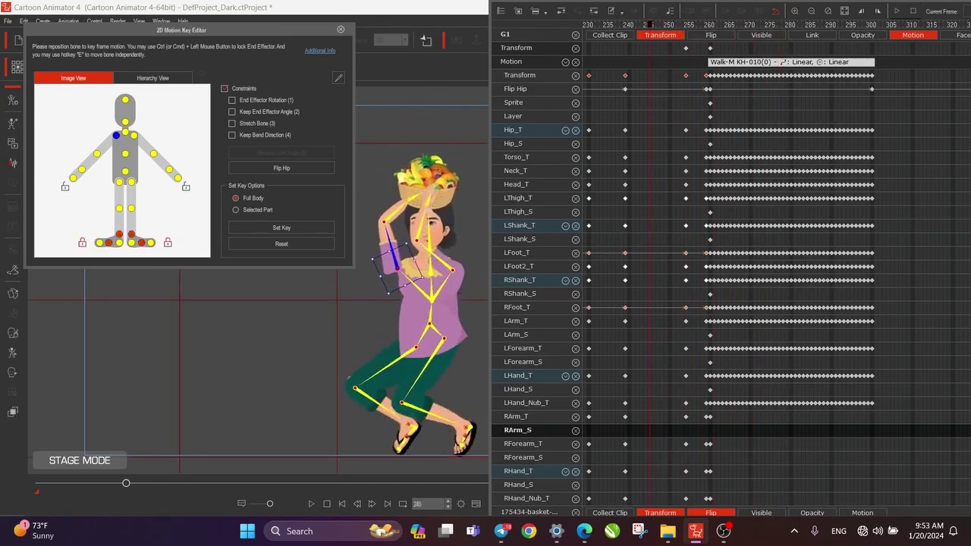
- Compare the body and arm poses at frames 259 and 260, where the walk clip begins
{"action": "key", "text": "Right"}
{"action": "key", "text": "Right"}
{"action": "key", "text": "Right"}
{"action": "key", "text": "Right"}
{"action": "key", "text": "Right"}
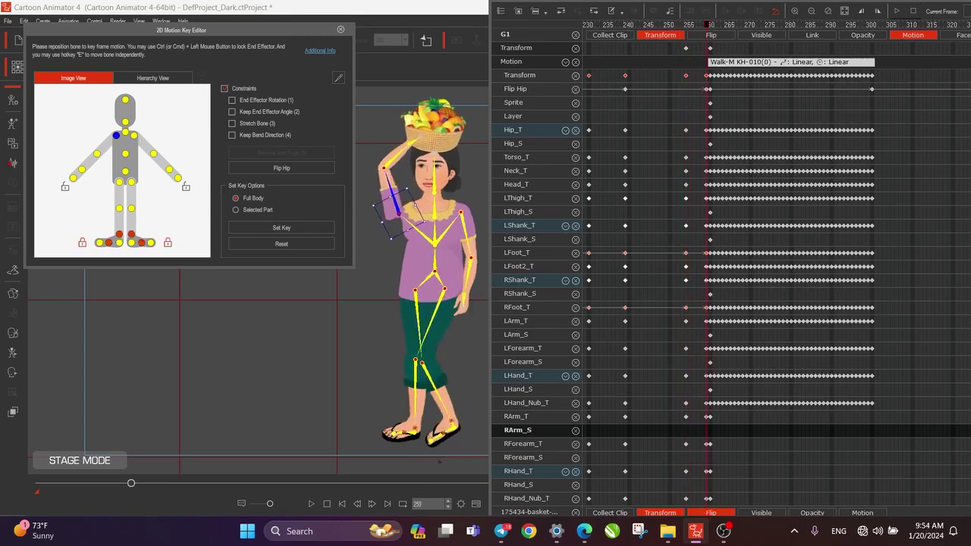
{"action": "key", "text": "Left"}
{"action": "key", "text": "Right"}
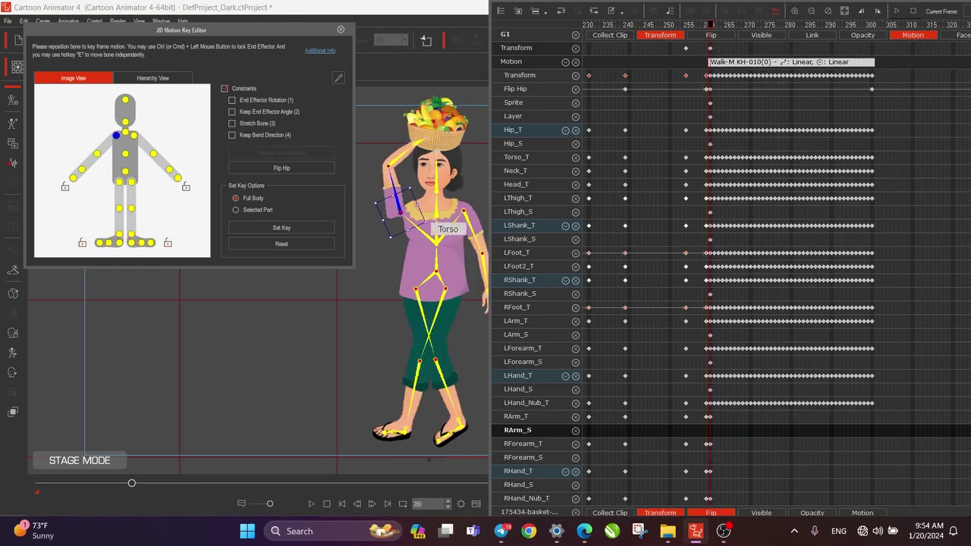
{"action": "key", "text": "Left"}
{"action": "key", "text": "Left"}
{"action": "key", "text": "Left"}
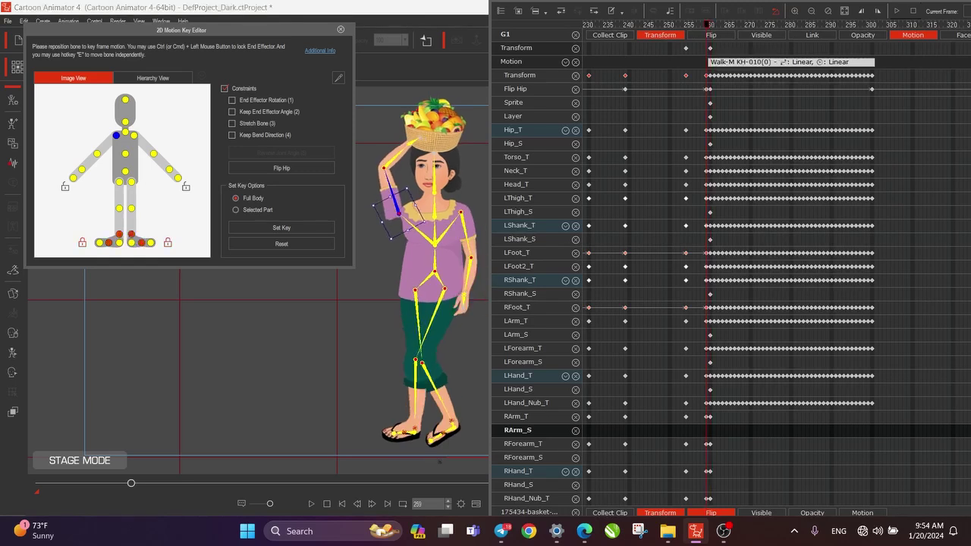
- Scrub from frame 259 back to frame 240 and forward again to frame 275, checking the right arm and basket during the rise
{"action": "key", "text": "Left"}
{"action": "key", "text": "Left"}
{"action": "key", "text": "Left"}
{"action": "key", "text": "Left"}
{"action": "key", "text": "Left"}
{"action": "key", "text": "Left"}
{"action": "key", "text": "Left"}
{"action": "key", "text": "Left"}
{"action": "key", "text": "Left"}
{"action": "key", "text": "Left"}
{"action": "key", "text": "Left"}
{"action": "key", "text": "Left"}
{"action": "key", "text": "Left"}
{"action": "key", "text": "Left"}
{"action": "key", "text": "Left"}
{"action": "key", "text": "Left"}
{"action": "key", "text": "Left"}
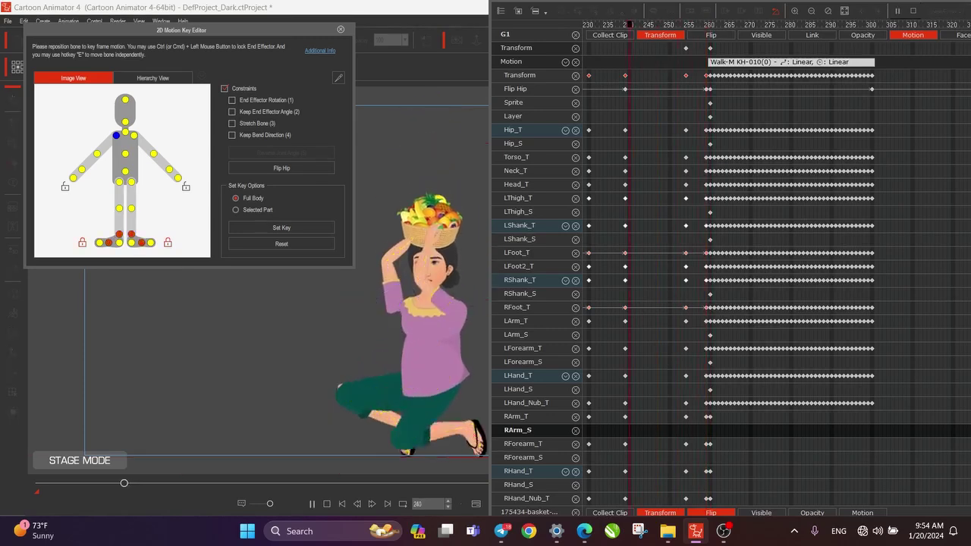
{"action": "key", "text": "Right"}
{"action": "key", "text": "Right"}
{"action": "key", "text": "Right"}
{"action": "key", "text": "Right"}
{"action": "key", "text": "Right"}
{"action": "key", "text": "Right"}
{"action": "key", "text": "Right"}
{"action": "key", "text": "Right"}
{"action": "key", "text": "Right"}
{"action": "key", "text": "Right"}
{"action": "key", "text": "Right"}
{"action": "key", "text": "Right"}
{"action": "key", "text": "Right"}
{"action": "key", "text": "Right"}
{"action": "key", "text": "Right"}
{"action": "key", "text": "Right"}
{"action": "key", "text": "Right"}
{"action": "key", "text": "Right"}
{"action": "key", "text": "Right"}
{"action": "key", "text": "Right"}
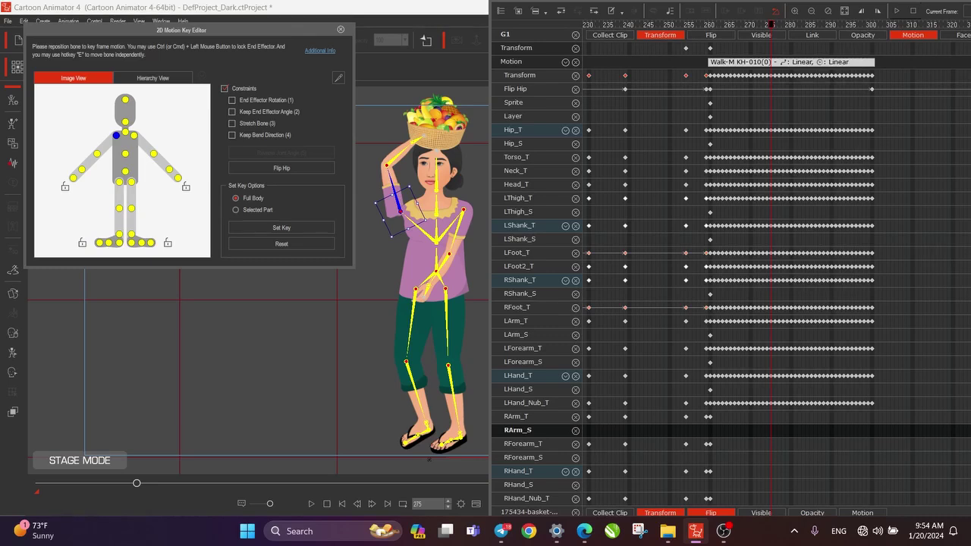
- Close the 2D Motion Key Editor and arrange the Timeline window and stage view so that the whole woman can be seen
{"action": "left_click", "coordinate": [340, 30]}
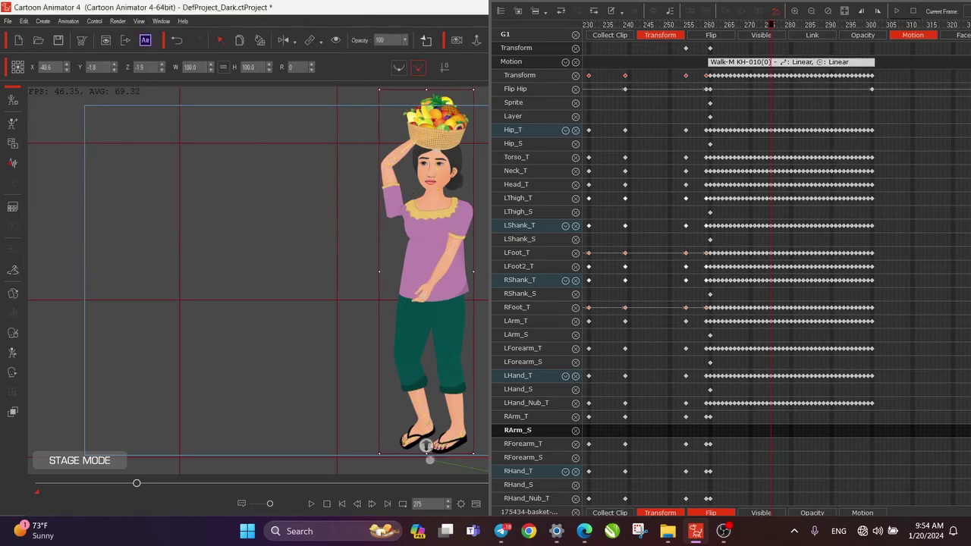
{"action": "left_click", "coordinate": [262, 281]}
{"action": "scroll", "coordinate": [261, 281], "scroll_direction": "down", "scroll_amount": 6}
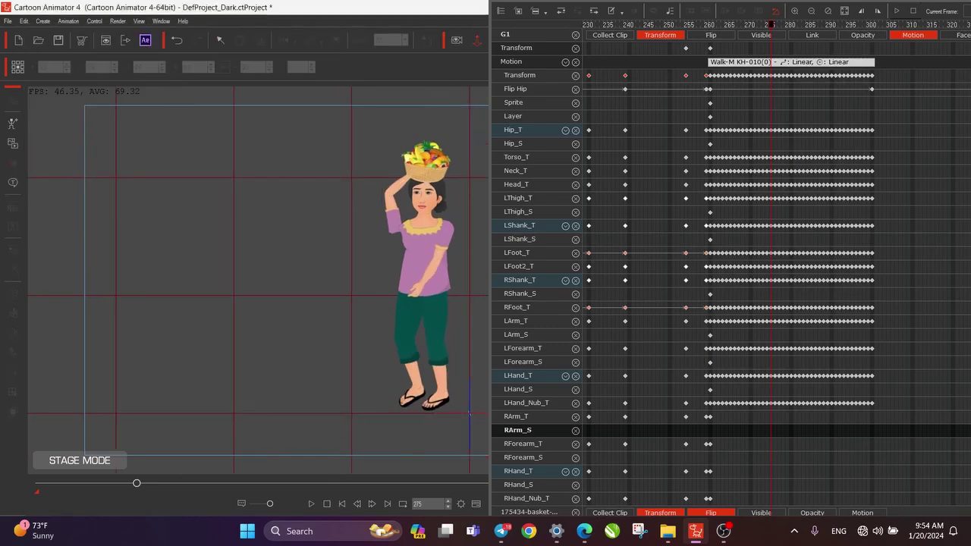
{"action": "left_click_drag", "start_coordinate": [262, 281], "coordinate": [185, 275]}
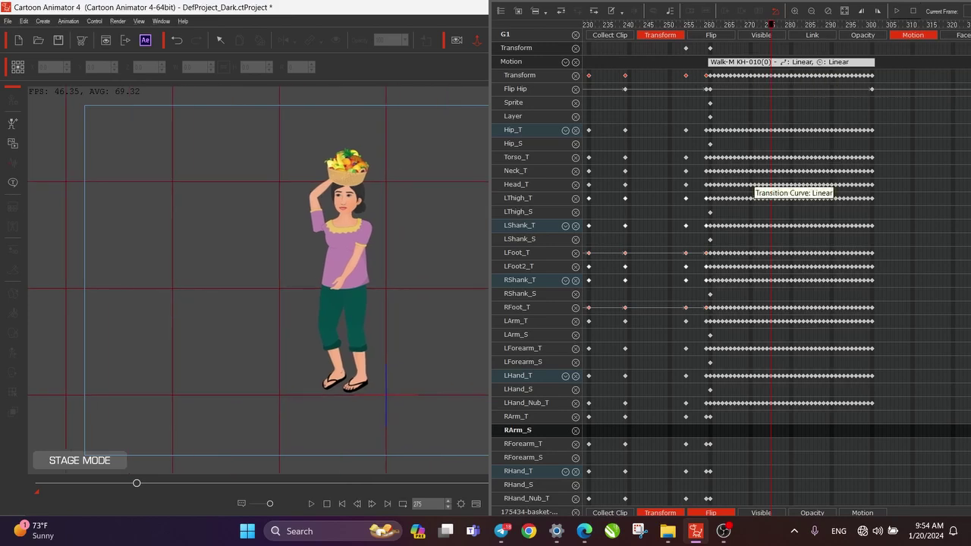
{"action": "left_click_drag", "start_coordinate": [615, 1], "coordinate": [481, 81]}
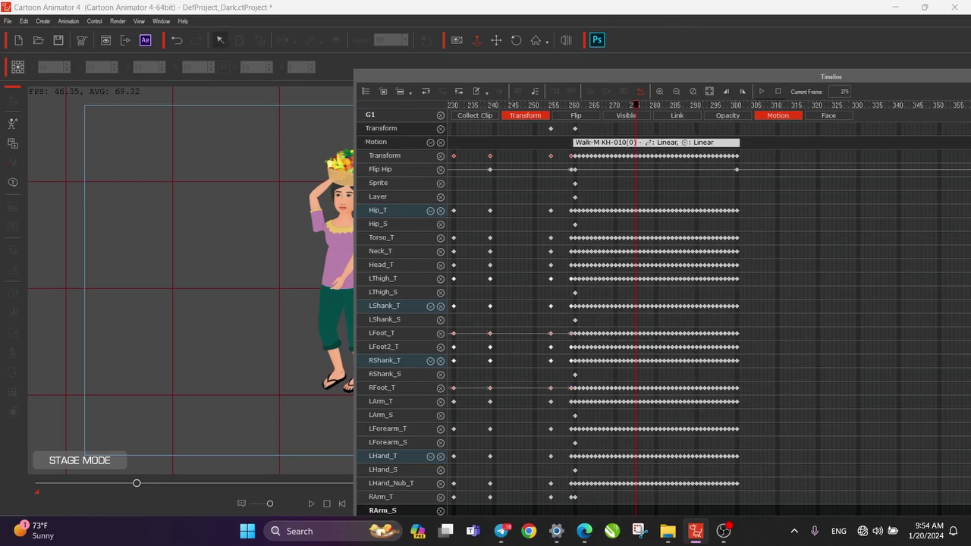
{"action": "left_click", "coordinate": [340, 164]}
{"action": "left_click_drag", "start_coordinate": [481, 76], "coordinate": [555, 14]}
{"action": "left_click", "coordinate": [401, 318]}
{"action": "scroll", "coordinate": [341, 273], "scroll_direction": "up", "scroll_amount": 3}
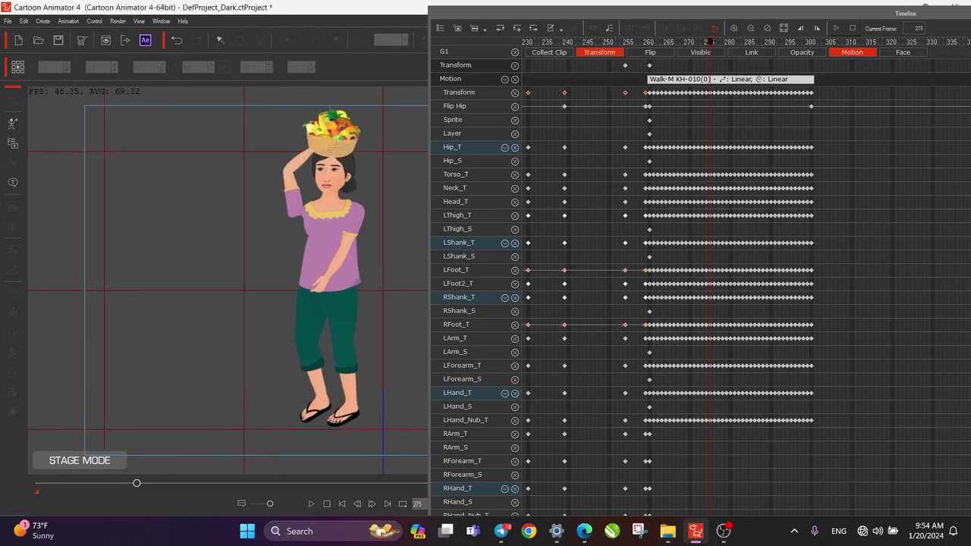
{"action": "left_click_drag", "start_coordinate": [342, 228], "coordinate": [331, 269]}
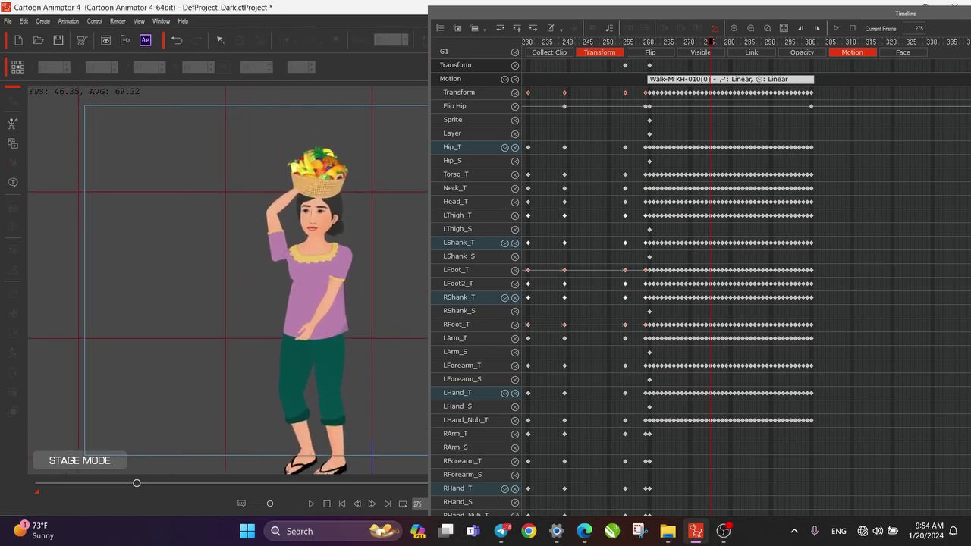
{"action": "left_click", "coordinate": [317, 285]}
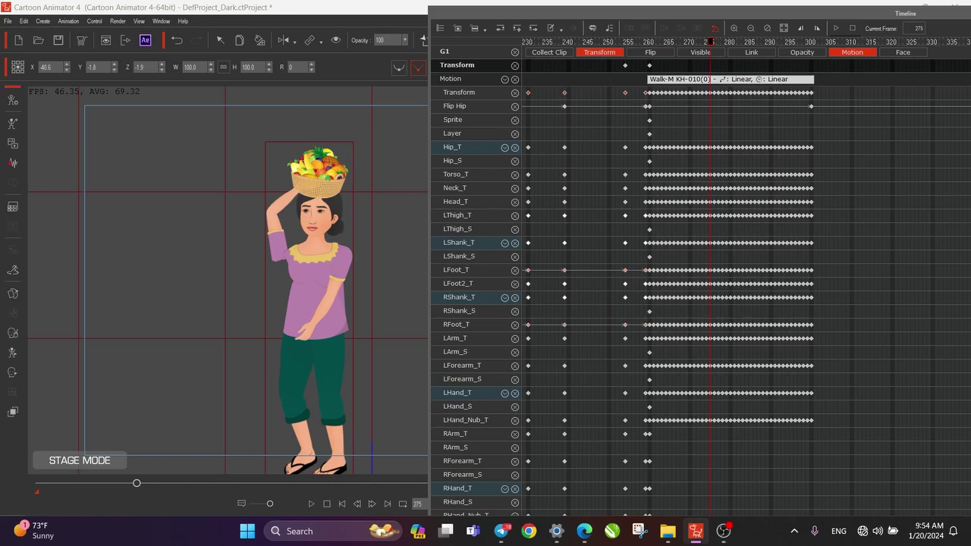
- Hide the woman's Transform and Motion tracks in the timeline and show the fruit basket's Transform track
{"action": "left_click", "coordinate": [599, 52]}
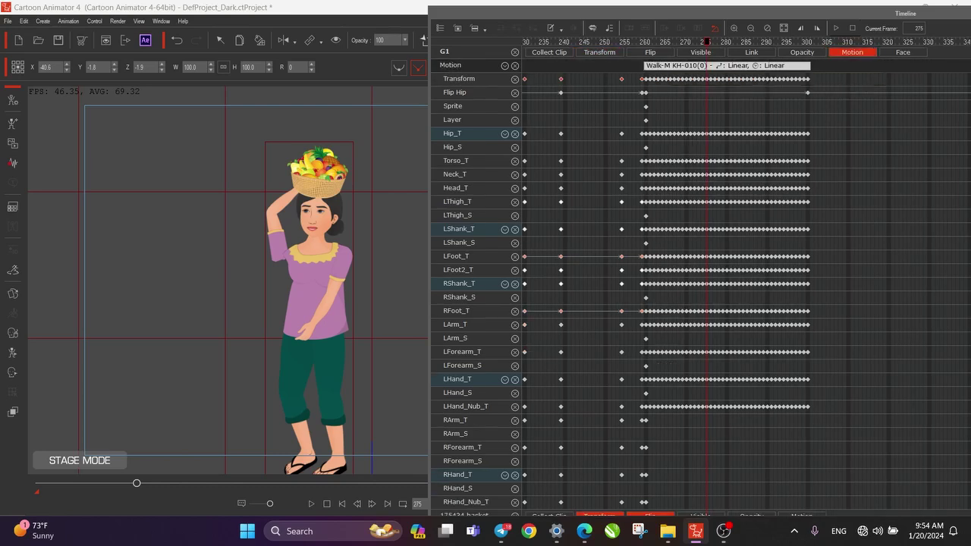
{"action": "left_click", "coordinate": [515, 66]}
{"action": "left_click", "coordinate": [515, 67]}
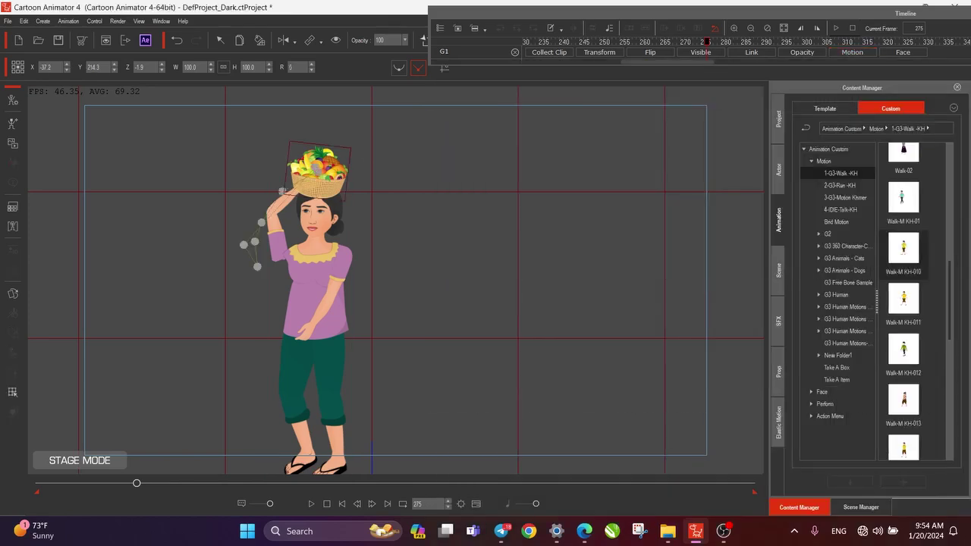
{"action": "left_click_drag", "start_coordinate": [136, 484], "coordinate": [117, 483]}
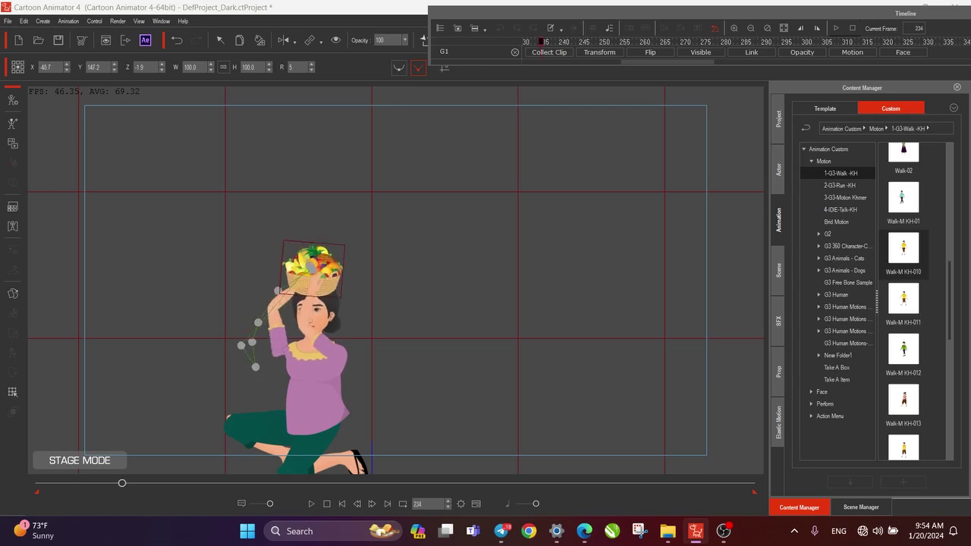
{"action": "left_click", "coordinate": [220, 41]}
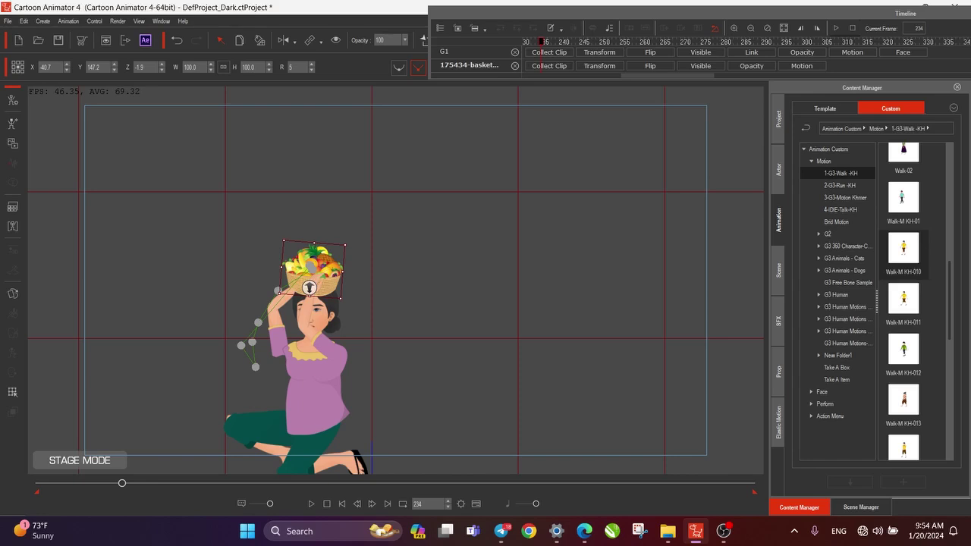
{"action": "left_click", "coordinate": [600, 66]}
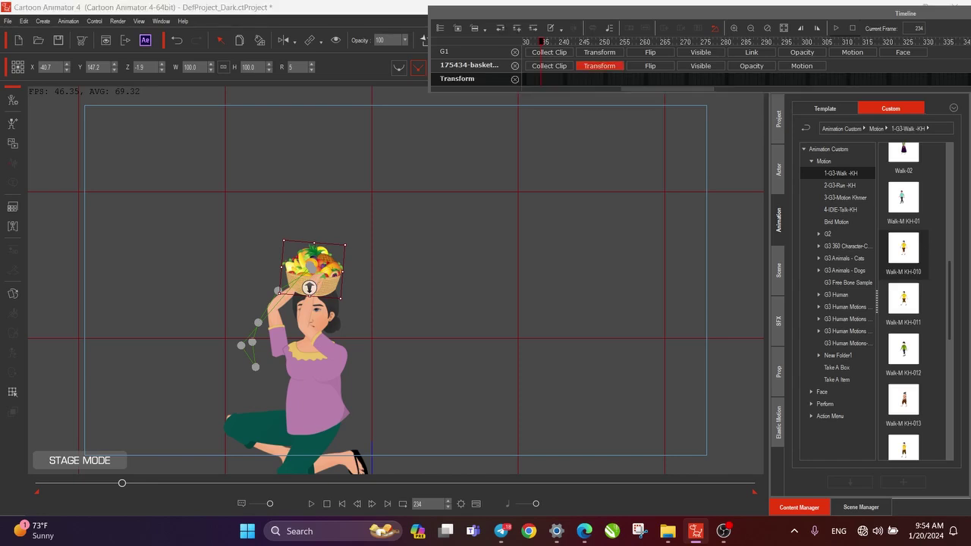
{"action": "left_click", "coordinate": [608, 79]}
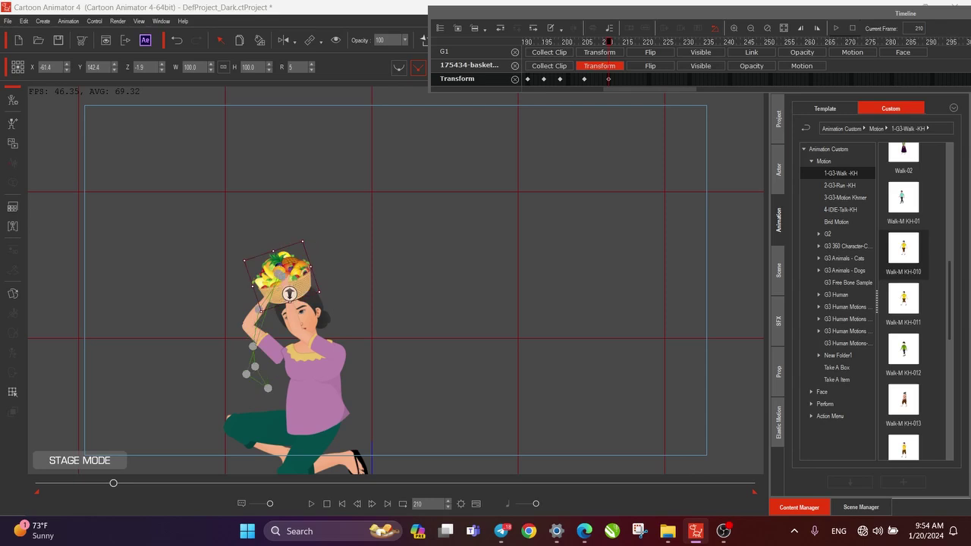
- Straighten the tilted fruit basket on the kneeling woman's head at frame 230 by reducing its rotation
{"action": "left_click_drag", "start_coordinate": [625, 42], "coordinate": [632, 41]}
{"action": "key", "text": "Left"}
{"action": "key", "text": "Left"}
{"action": "key", "text": "Left"}
{"action": "key", "text": "Right"}
{"action": "key", "text": "Right"}
{"action": "key", "text": "Right"}
{"action": "key", "text": "Right"}
{"action": "key", "text": "Right"}
{"action": "key", "text": "Right"}
{"action": "key", "text": "Right"}
{"action": "key", "text": "Right"}
{"action": "key", "text": "Right"}
{"action": "key", "text": "Right"}
{"action": "key", "text": "Right"}
{"action": "key", "text": "Right"}
{"action": "key", "text": "Right"}
{"action": "key", "text": "Right"}
{"action": "key", "text": "Right"}
{"action": "key", "text": "Right"}
{"action": "key", "text": "Right"}
{"action": "key", "text": "Right"}
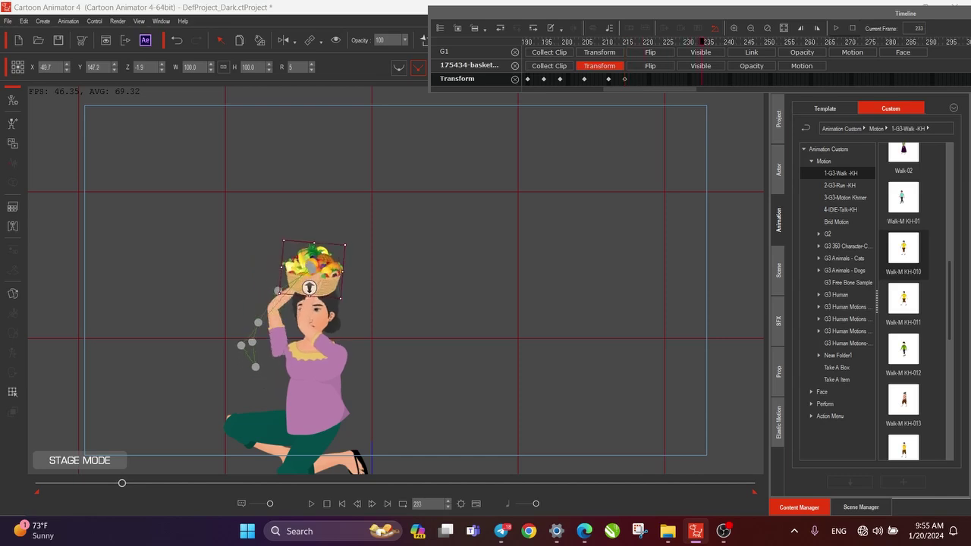
{"action": "key", "text": "Right"}
{"action": "key", "text": "Right"}
{"action": "left_click", "coordinate": [310, 69]}
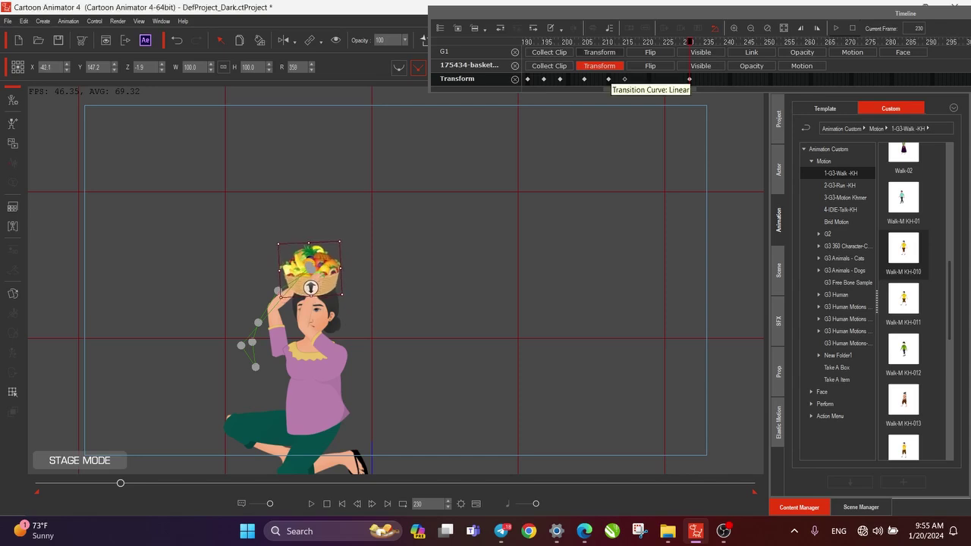
- Play the rise from kneeling and the walk to check how the straightened basket follows the head and hand
{"action": "key", "text": "space"}
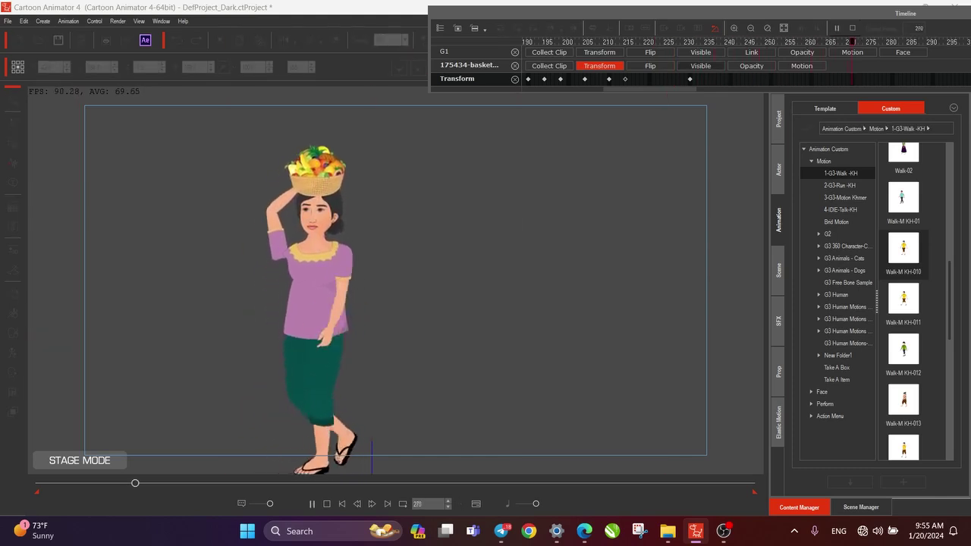
{"action": "key", "text": "space"}
{"action": "mouse_move", "coordinate": [809, 41]}
{"action": "left_mouse_down"}
{"action": "mouse_move", "coordinate": [646, 42]}
{"action": "mouse_move", "coordinate": [846, 42]}
{"action": "mouse_move", "coordinate": [770, 42]}
{"action": "mouse_move", "coordinate": [809, 41]}
{"action": "left_mouse_up"}
{"action": "key", "text": "space"}
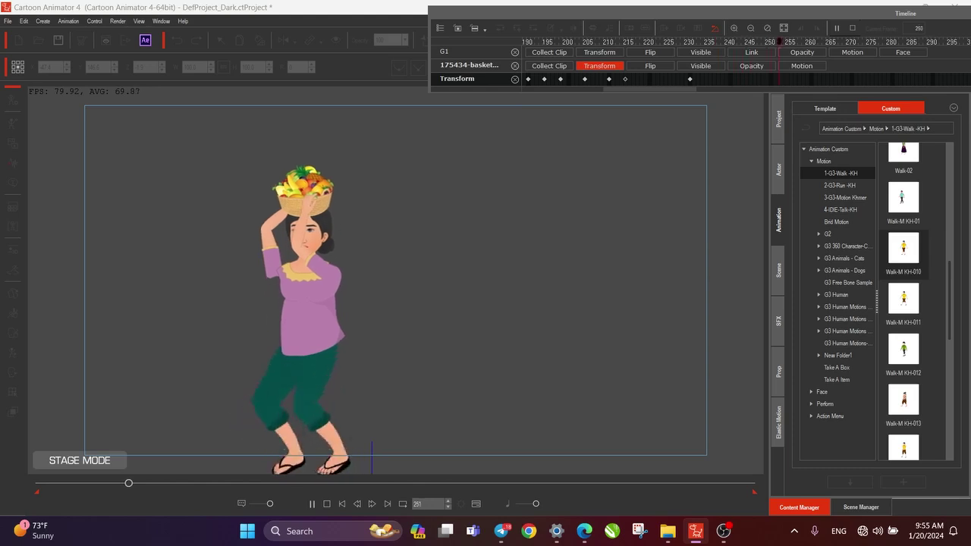
{"action": "key", "text": "space"}
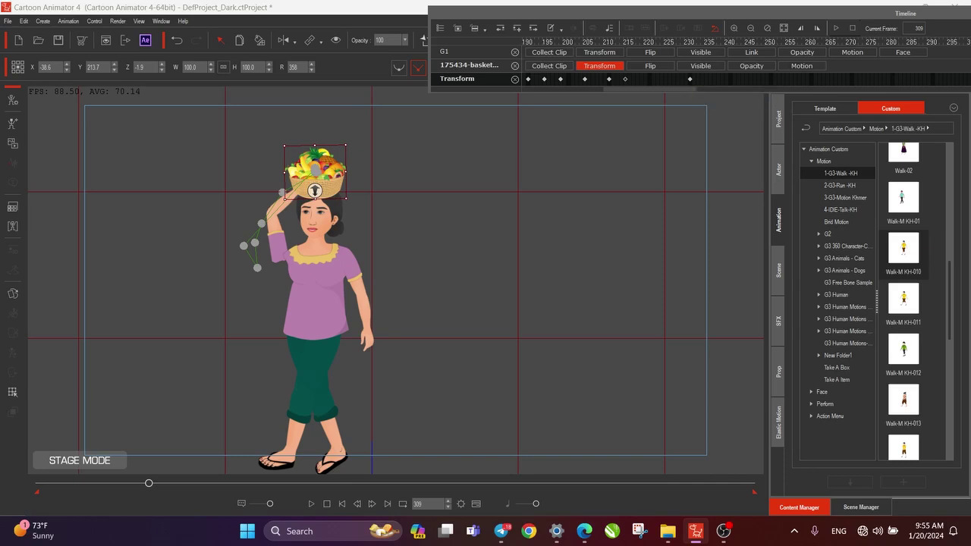
- Show the Motion tracks of the basket and the woman, with the playhead at frame 260 where the walk clip begins
{"action": "left_click", "coordinate": [319, 296]}
{"action": "left_click", "coordinate": [802, 66]}
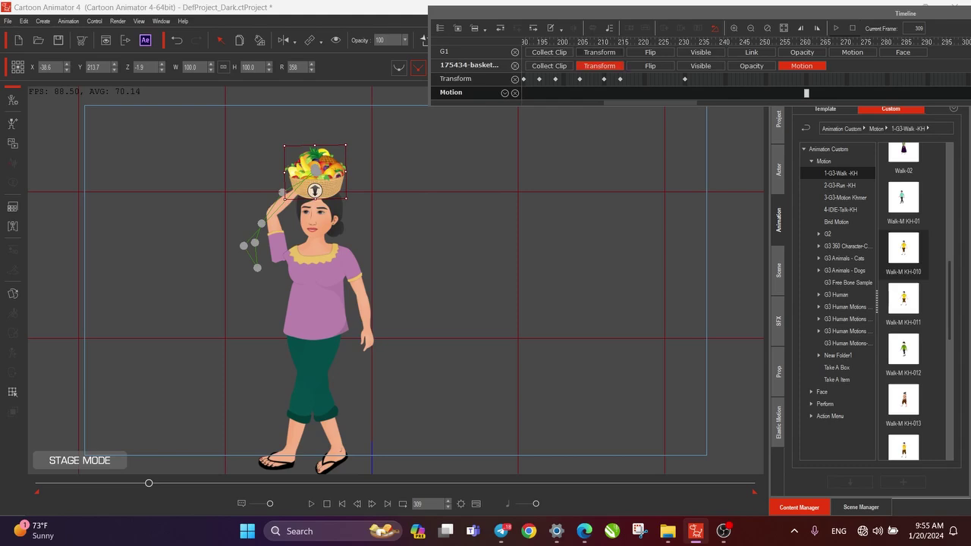
{"action": "key", "text": "space"}
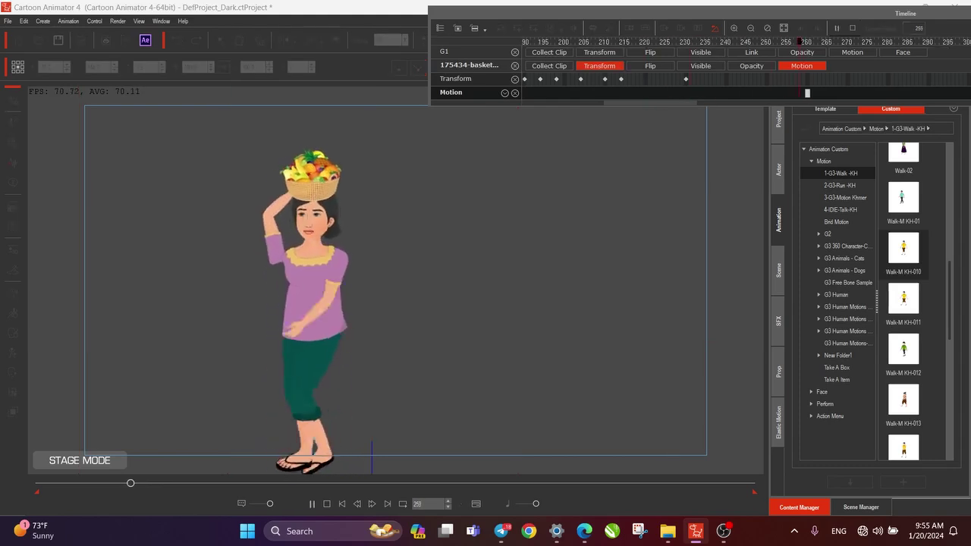
{"action": "key", "text": "space"}
{"action": "key", "text": "Left"}
{"action": "key", "text": "Left"}
{"action": "key", "text": "Left"}
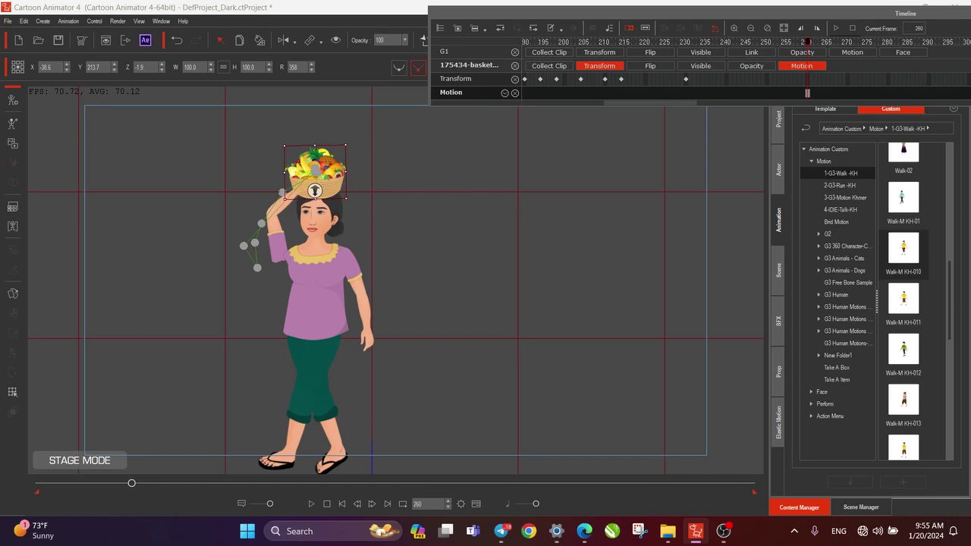
{"action": "left_click_drag", "start_coordinate": [605, 103], "coordinate": [622, 103]}
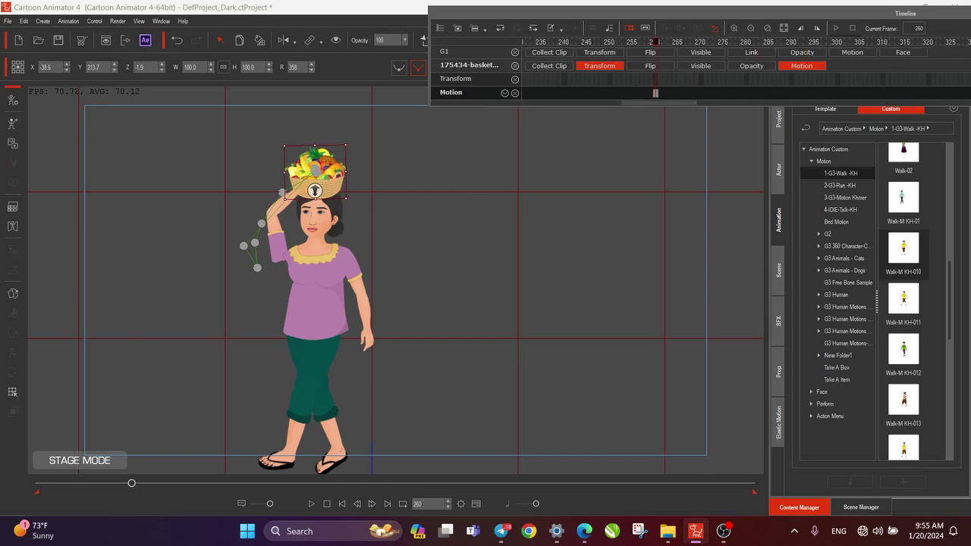
{"action": "left_click", "coordinate": [852, 53]}
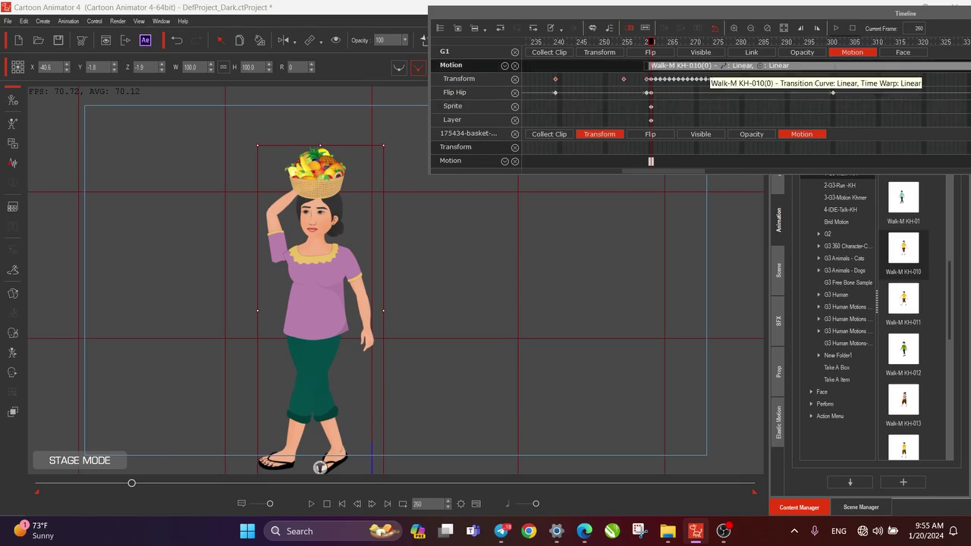
- Try extending the Walk-M KH-010(0) clip to about frame 340, and undo the extension after playing and scrubbing through it
{"action": "key", "text": "space"}
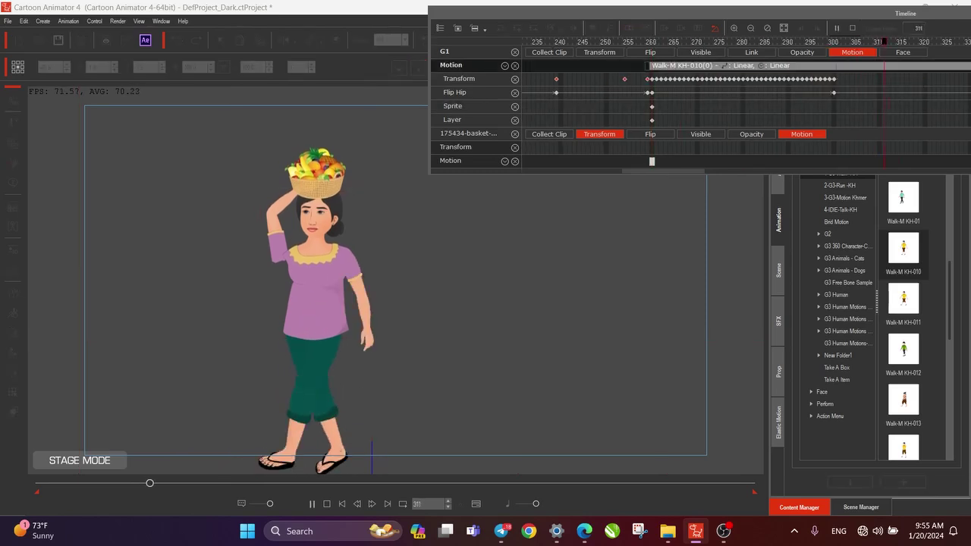
{"action": "key", "text": "space"}
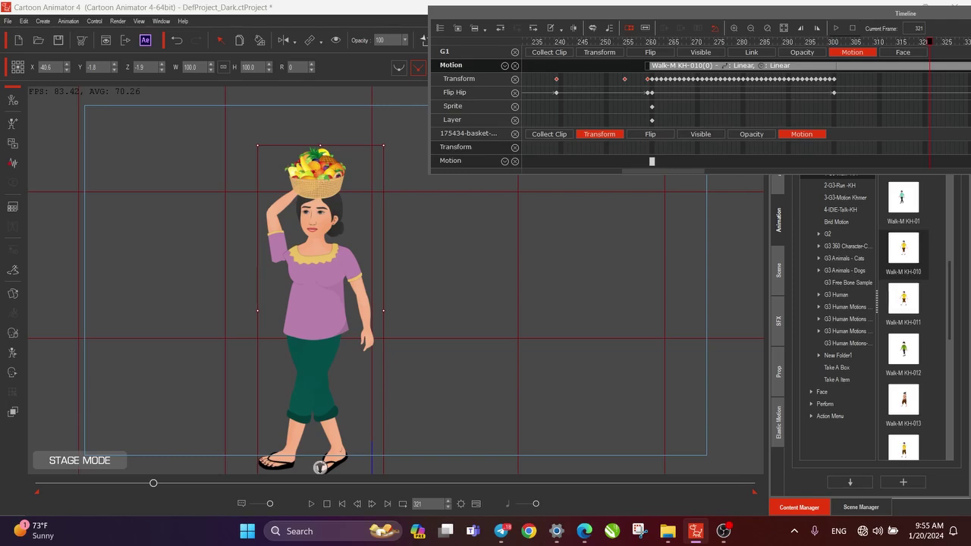
{"action": "scroll", "coordinate": [667, 66], "scroll_direction": "down", "scroll_amount": 5}
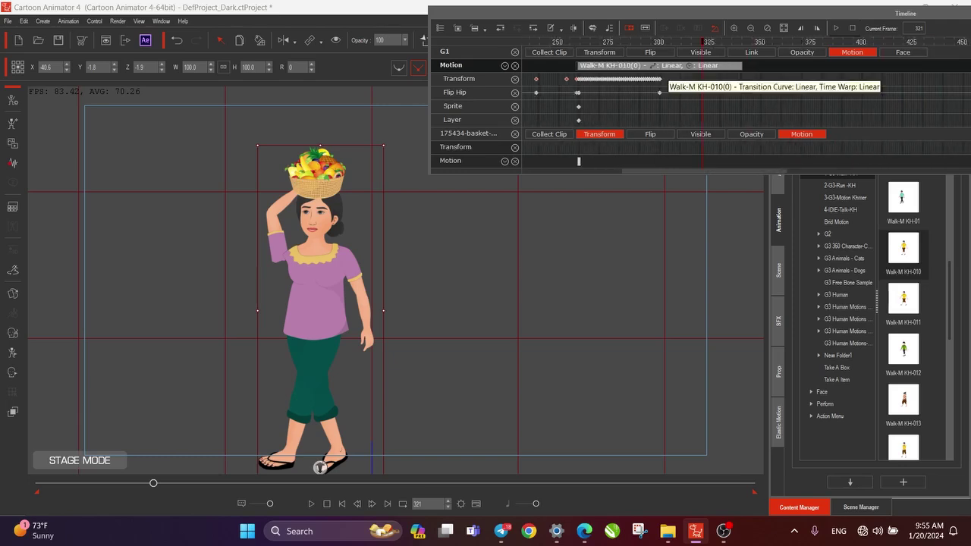
{"action": "left_click", "coordinate": [646, 42]}
{"action": "left_click_drag", "start_coordinate": [646, 42], "coordinate": [678, 41]}
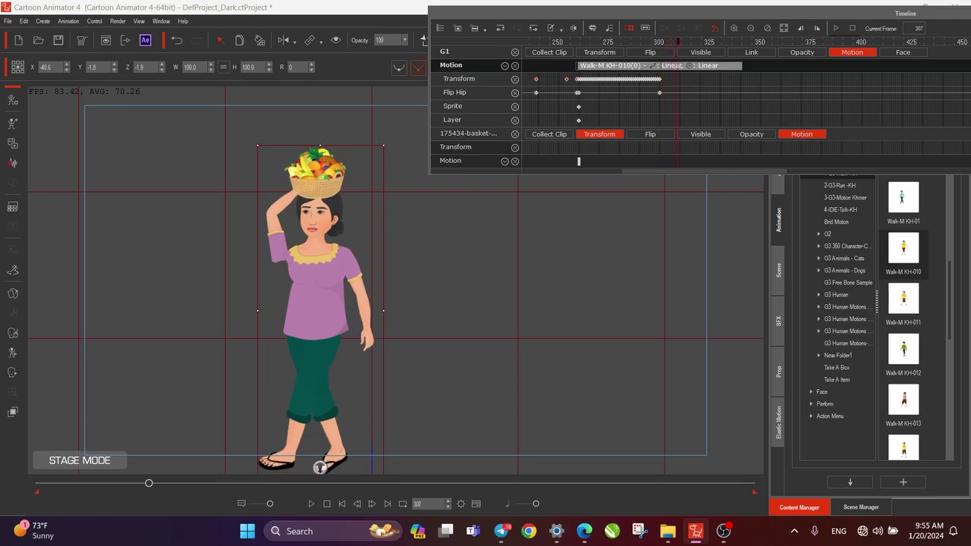
{"action": "key", "text": "Left"}
{"action": "key", "text": "Left"}
{"action": "key", "text": "Left"}
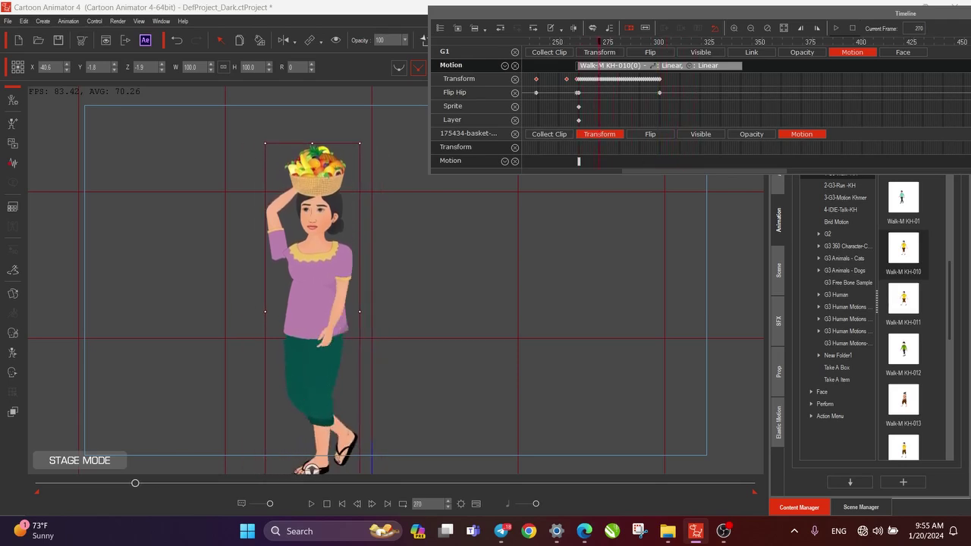
{"action": "key", "text": "ctrl+z"}
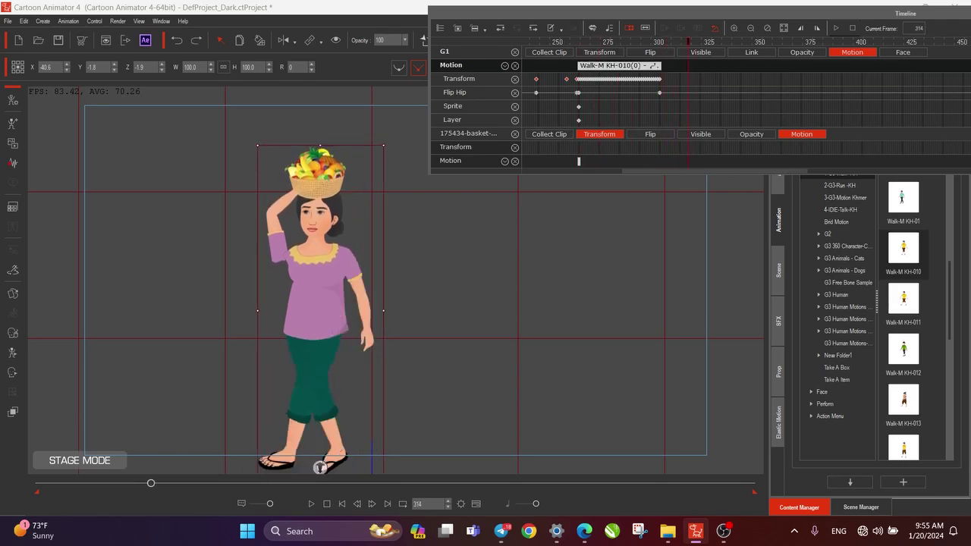
- Try to sample all body parts of the Walk-M KH-010(0) motion clip through Sample Selected Parts
{"action": "left_click", "coordinate": [650, 66]}
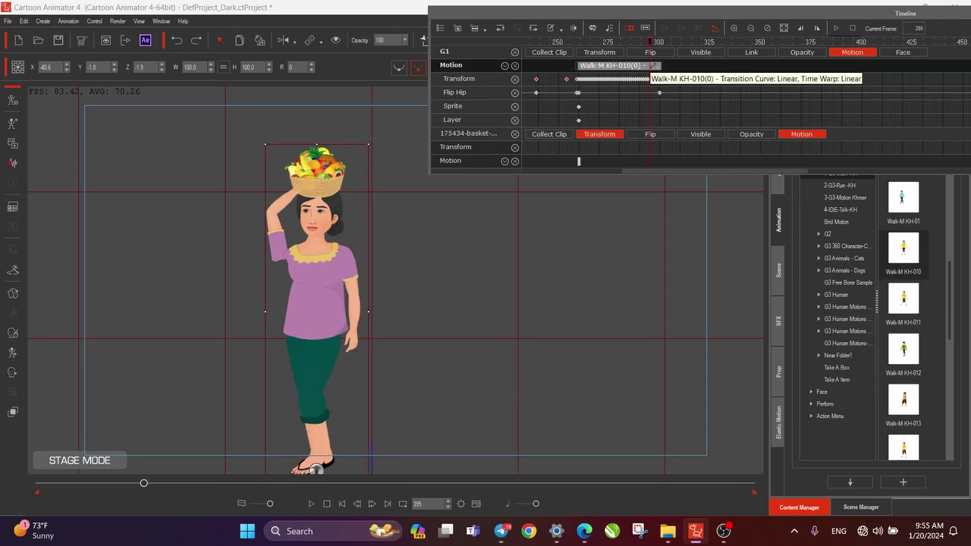
{"action": "right_click", "coordinate": [632, 67]}
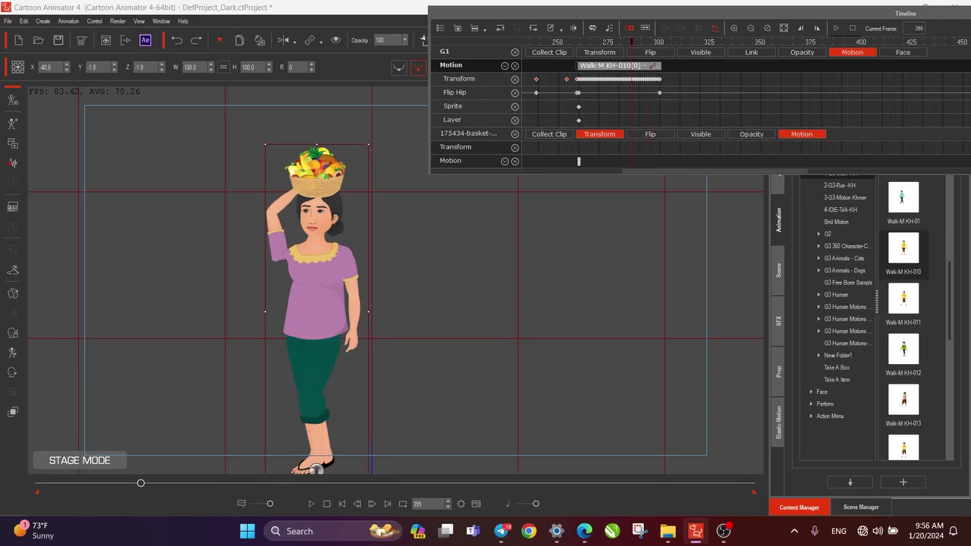
{"action": "mouse_move", "coordinate": [683, 247]}
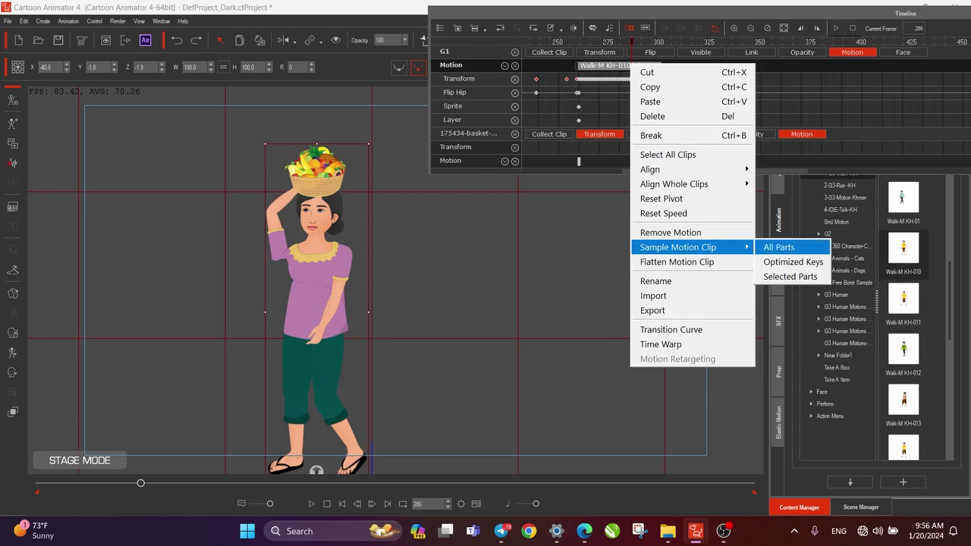
{"action": "left_click", "coordinate": [790, 276]}
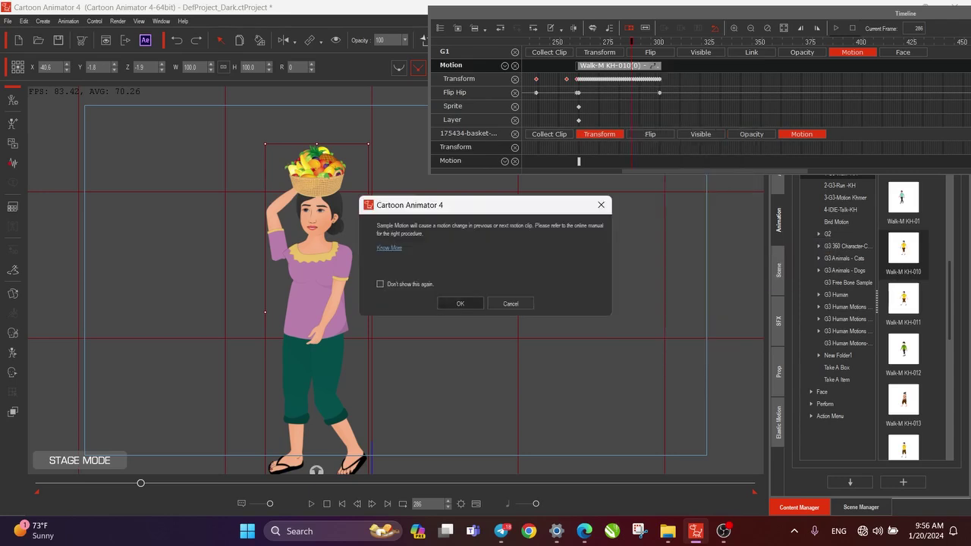
{"action": "left_click", "coordinate": [460, 304]}
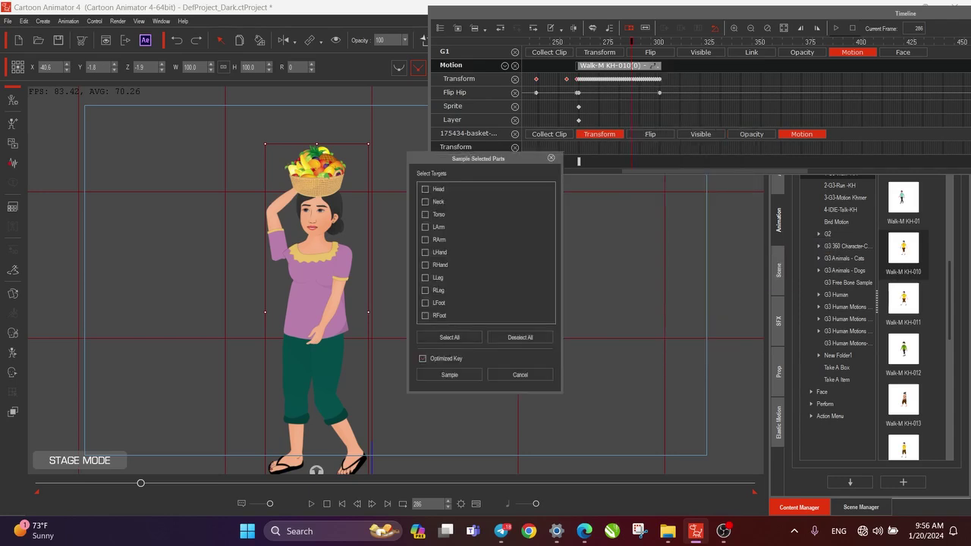
{"action": "left_click", "coordinate": [449, 338]}
{"action": "left_click", "coordinate": [521, 374]}
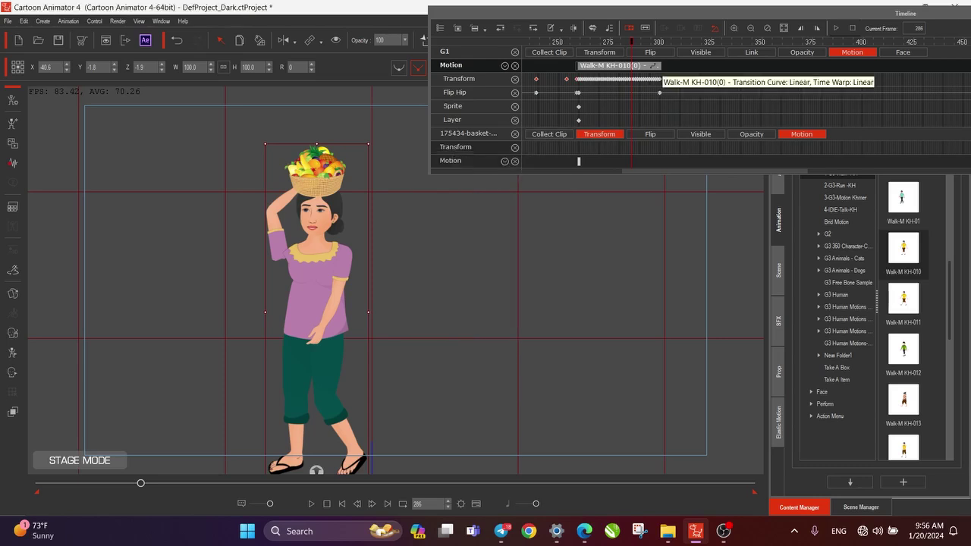
- Try to extend the end of the Walk-M KH-010(0) clip to about frame 356 and play the walk
{"action": "left_click_drag", "start_coordinate": [660, 66], "coordinate": [773, 65]}
{"action": "key", "text": "space"}
{"action": "key", "text": "space"}
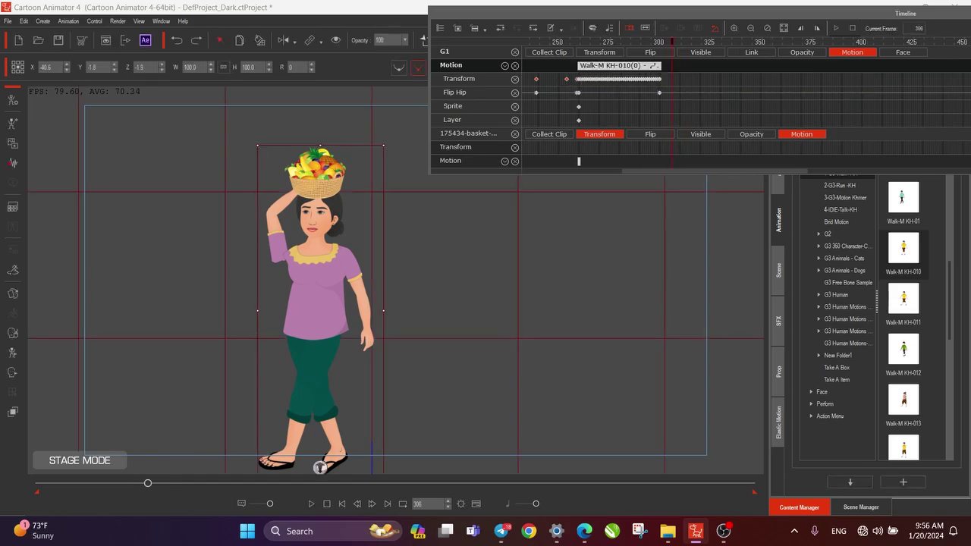
- Paste a copy of the Walk-M KH-010(0) clip after the original on the Motion track, and undo the paste
{"action": "right_click", "coordinate": [617, 66]}
{"action": "left_click", "coordinate": [636, 87]}
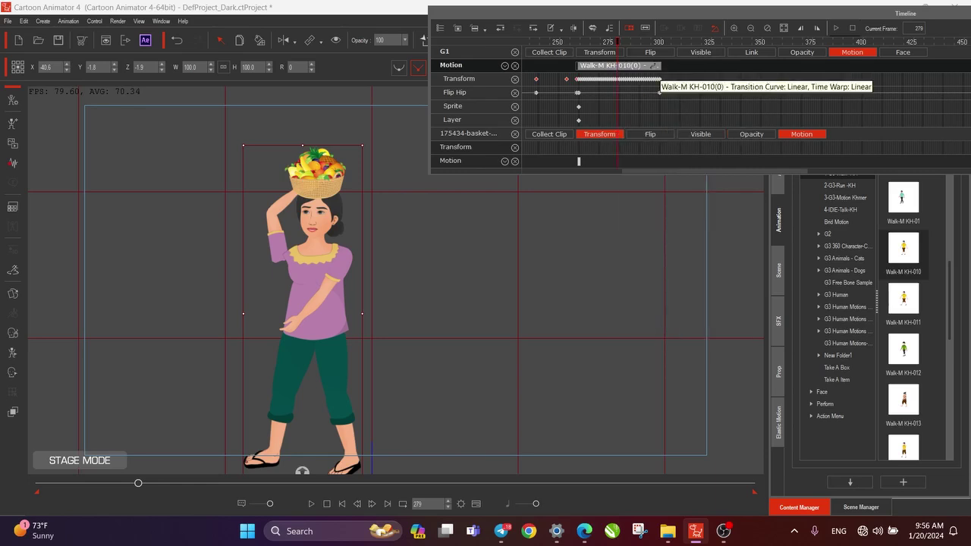
{"action": "key", "text": "ctrl+v"}
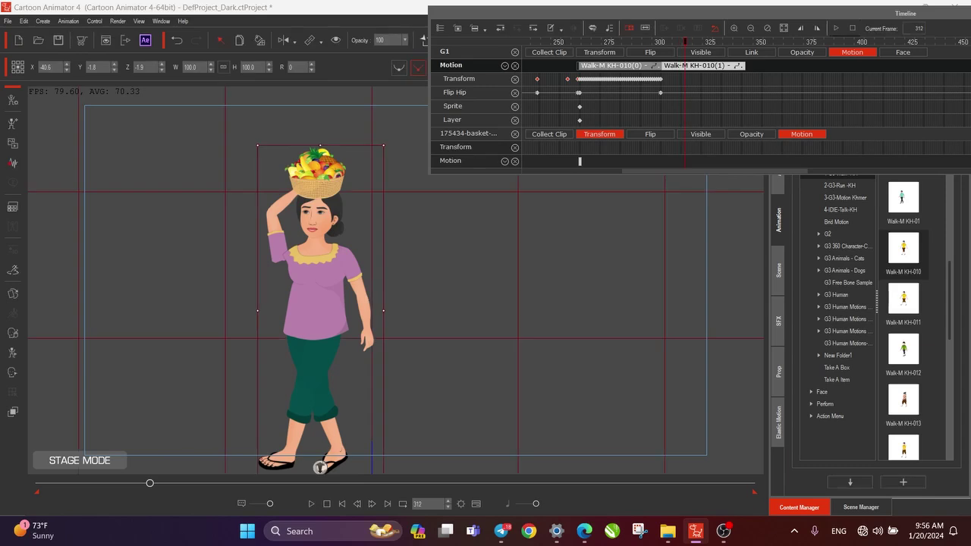
{"action": "key", "text": "ctrl+z"}
- Try duplicating the walk clip together with its Transform keys after the original, play it from about frame 260, and undo the duplication
{"action": "left_click_drag", "start_coordinate": [699, 65], "coordinate": [583, 79]}
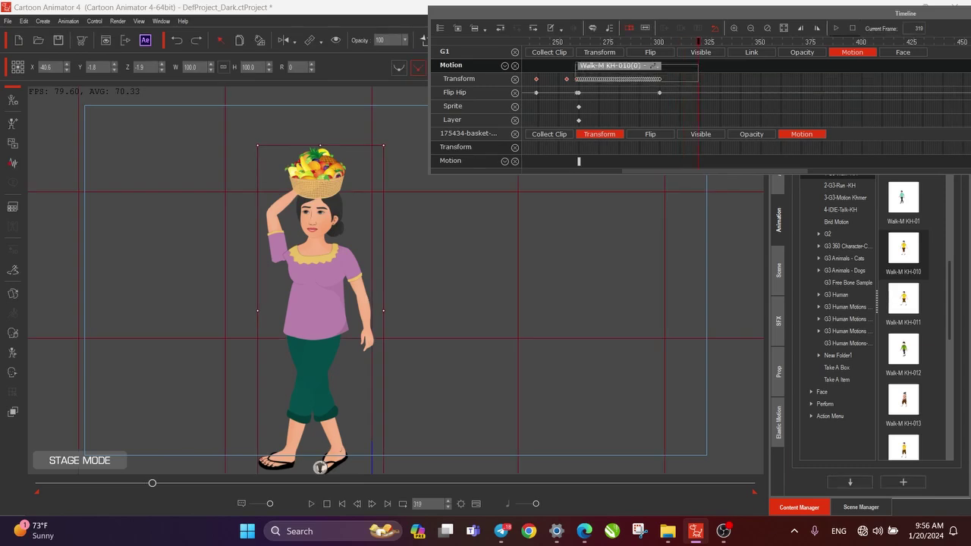
{"action": "left_click", "coordinate": [577, 79]}
{"action": "left_click_drag", "start_coordinate": [578, 79], "coordinate": [686, 66]}
{"action": "left_click", "coordinate": [577, 43]}
{"action": "key", "text": "space"}
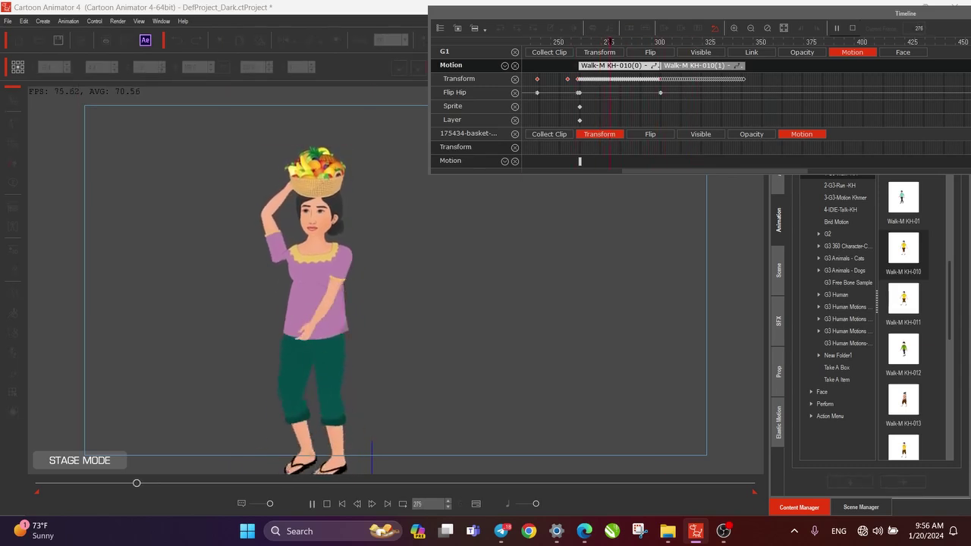
{"action": "key", "text": "space"}
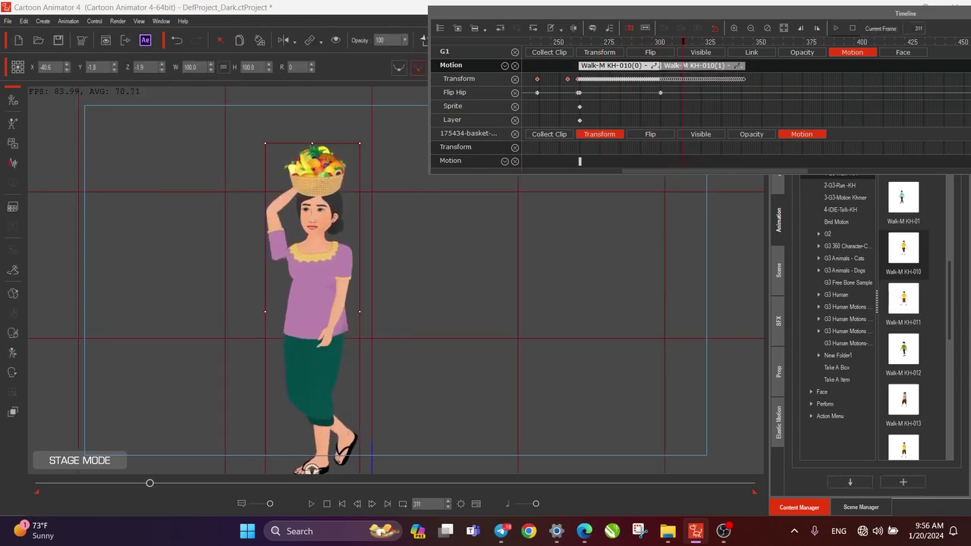
{"action": "key", "text": "ctrl+z"}
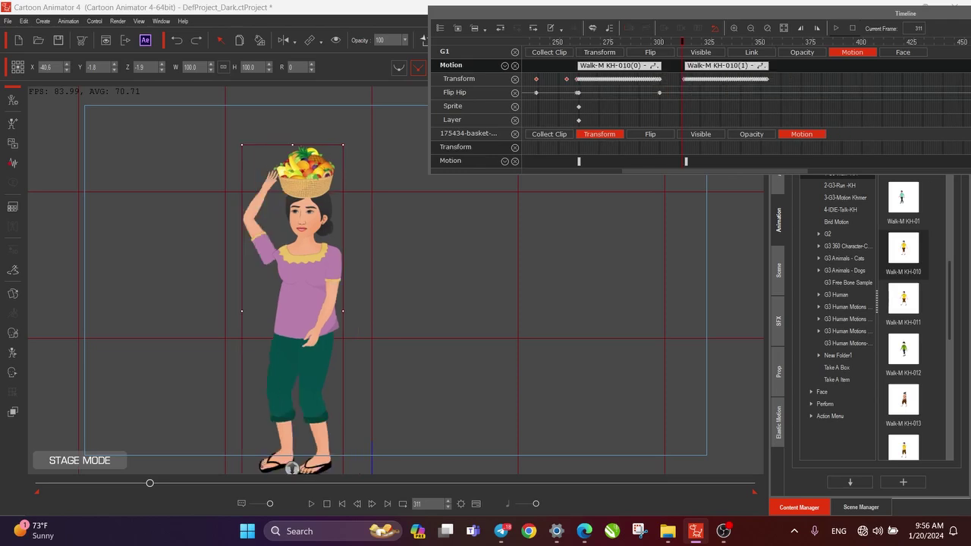
{"action": "key", "text": "ctrl+z"}
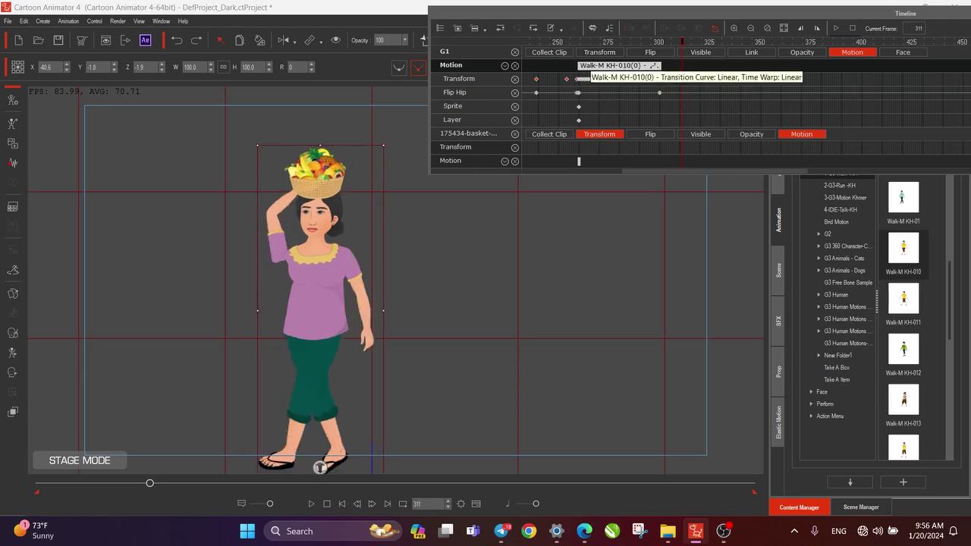
- Shift the fruit basket slightly on the woman's head at frame 261, to X -37.2 and Y 213.8
{"action": "left_click", "coordinate": [803, 134]}
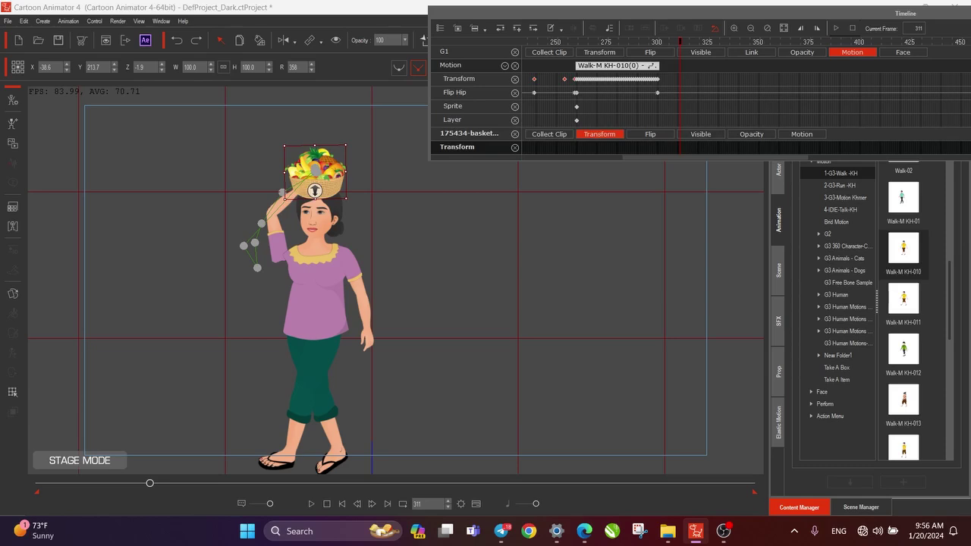
{"action": "left_click", "coordinate": [514, 135]}
{"action": "left_click", "coordinate": [578, 42]}
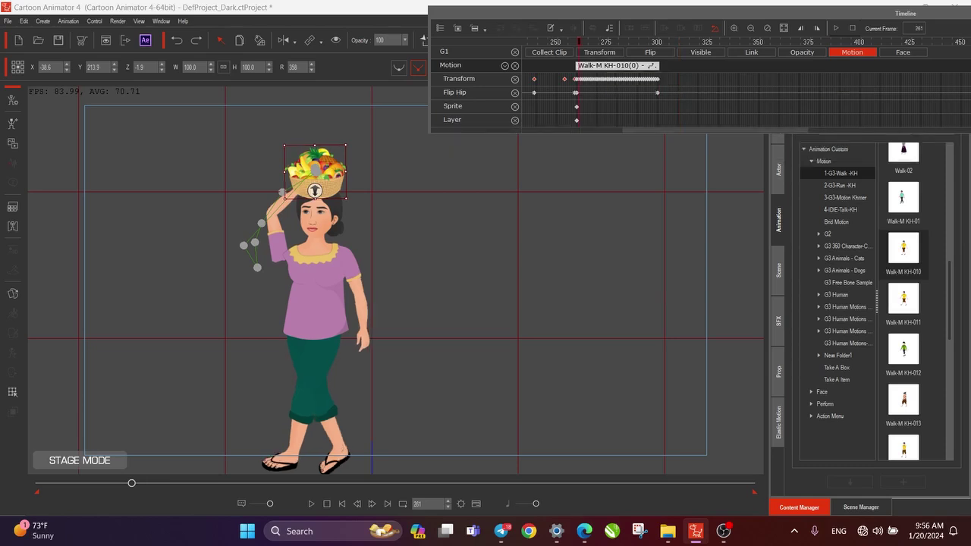
{"action": "left_click", "coordinate": [315, 172]}
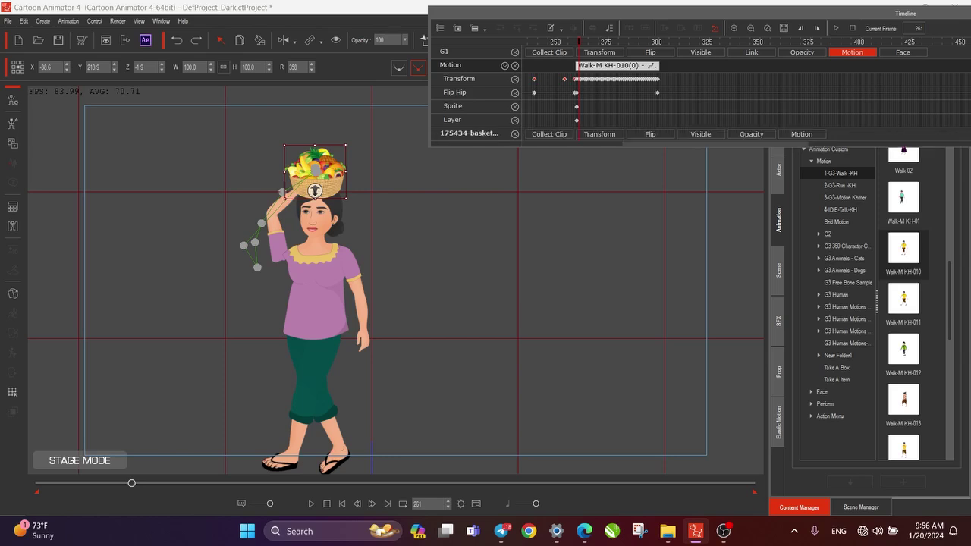
{"action": "left_click_drag", "start_coordinate": [716, 143], "coordinate": [717, 143]}
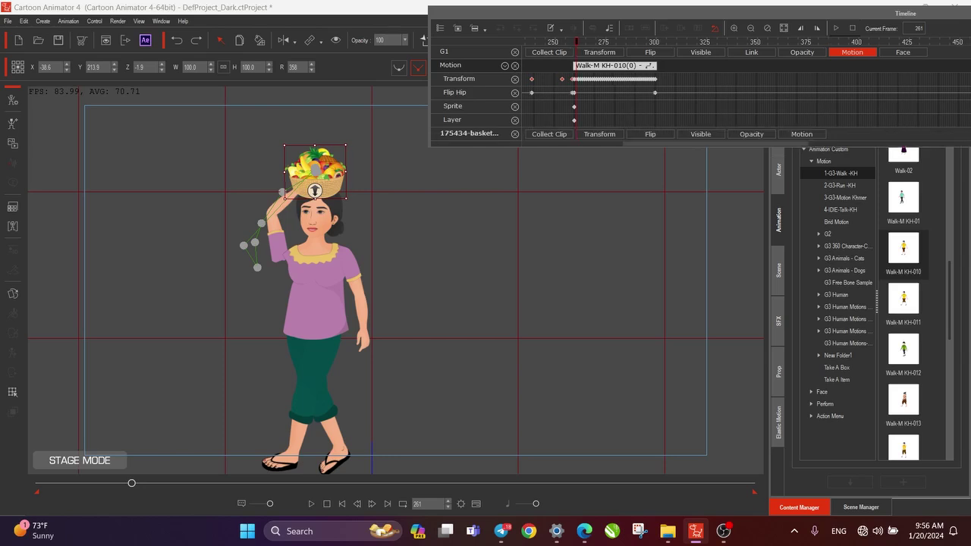
{"action": "left_click_drag", "start_coordinate": [315, 190], "coordinate": [317, 189]}
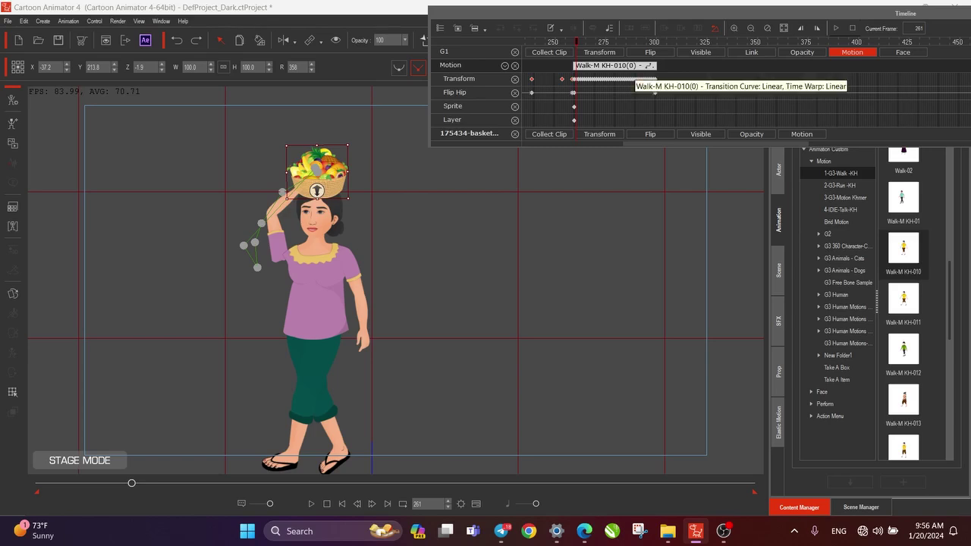
- Delete the Walk-M KH-010(0) clip from the woman's Motion track and undo the deletion
{"action": "left_click", "coordinate": [625, 66]}
{"action": "right_click", "coordinate": [625, 65]}
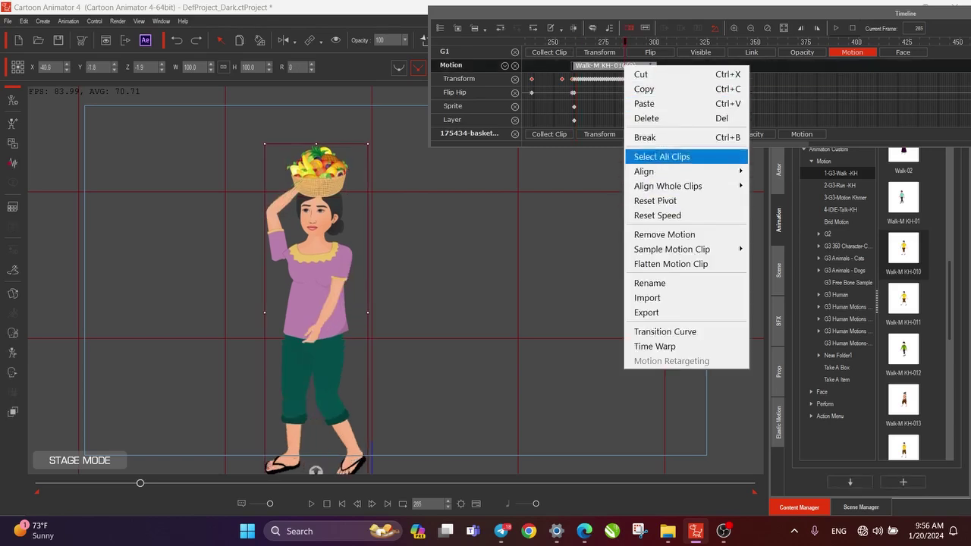
{"action": "left_click", "coordinate": [646, 118]}
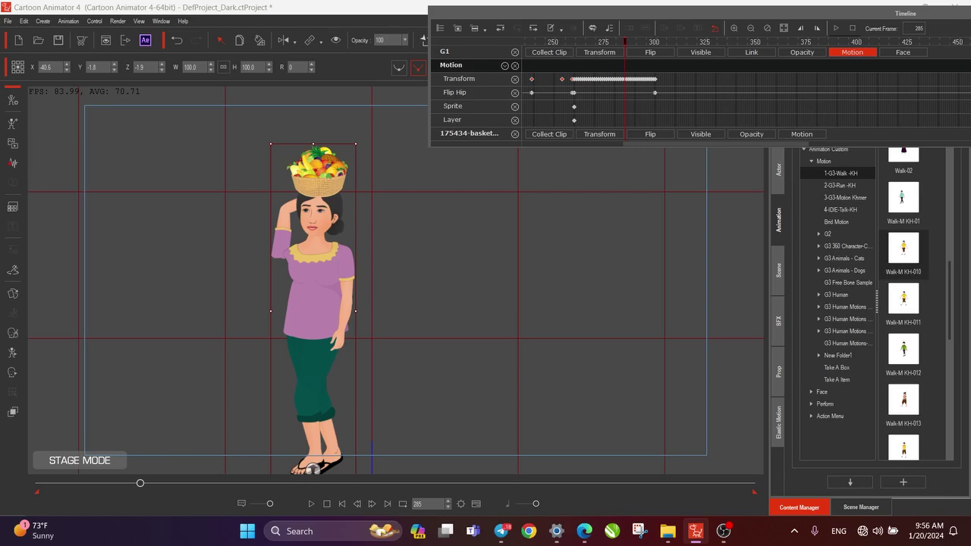
{"action": "key", "text": "ctrl+z"}
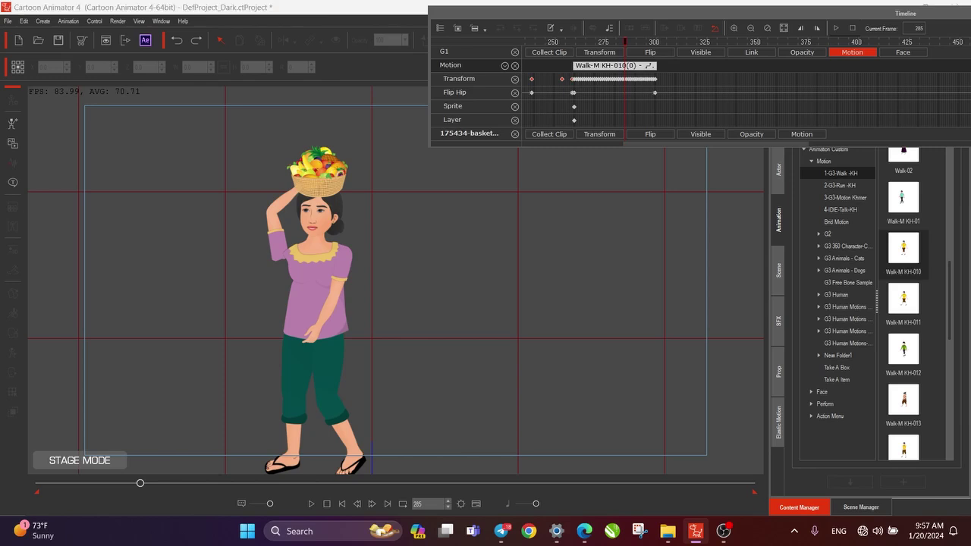
- Hide the fruit basket's tracks in the timeline and turn off the Windows Night light
{"action": "left_click", "coordinate": [516, 134]}
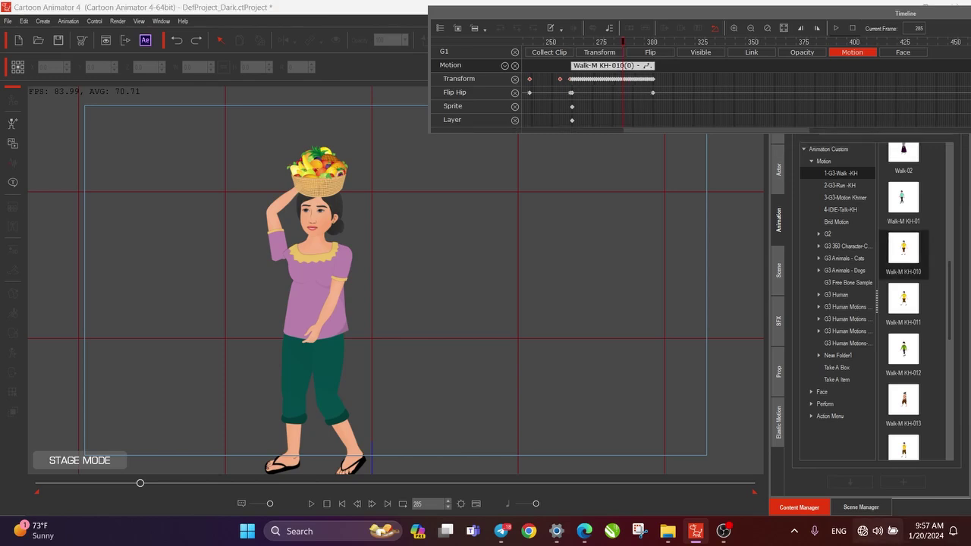
{"action": "left_click", "coordinate": [878, 531]}
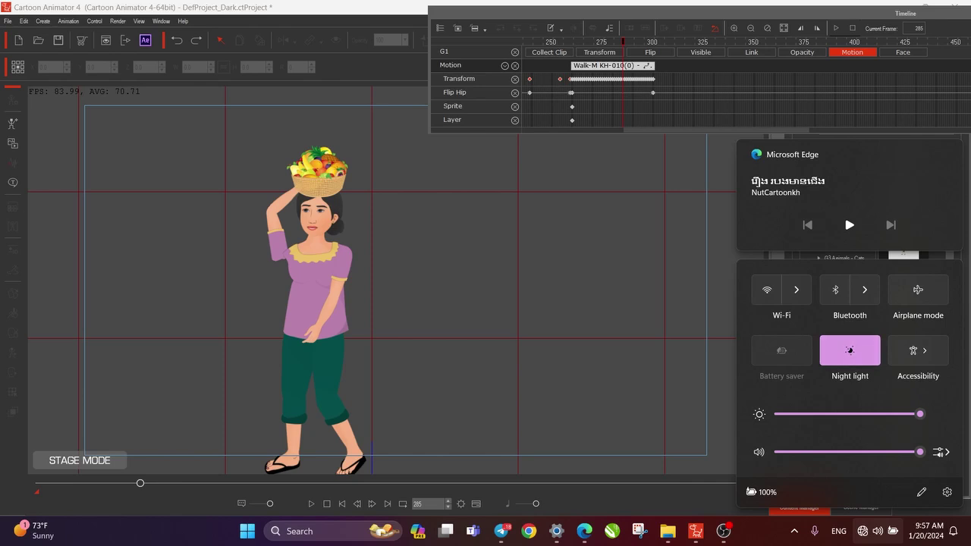
{"action": "left_click", "coordinate": [850, 351]}
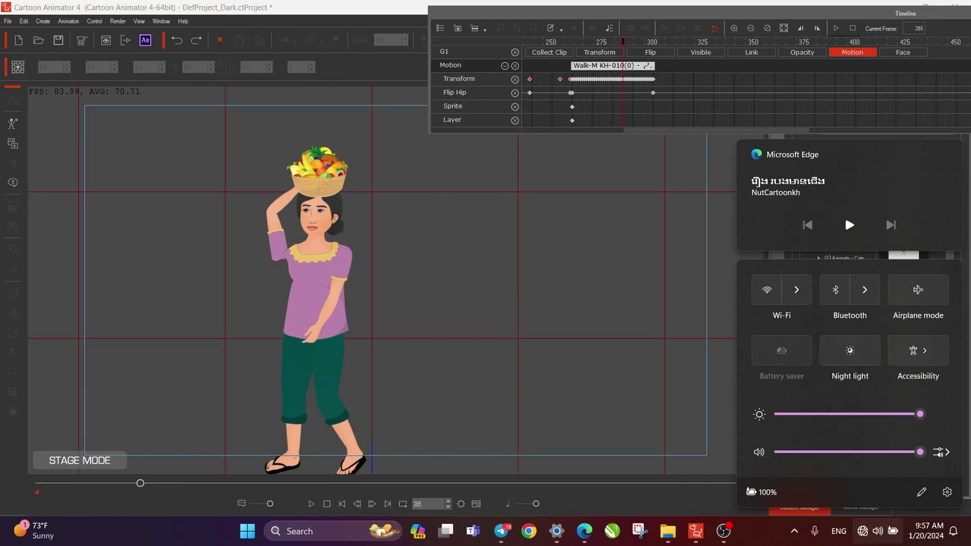
{"action": "key", "text": "Escape"}
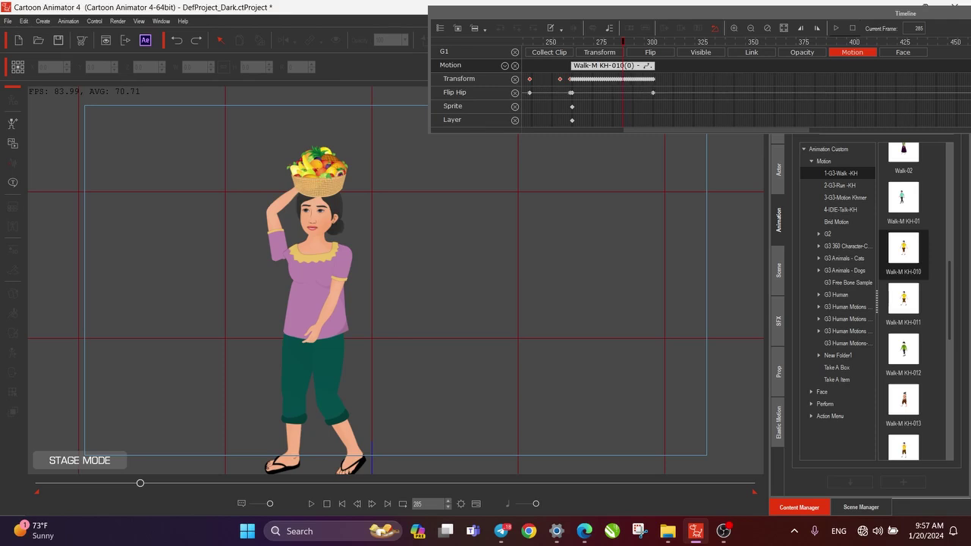
- Play the walk and step through it frame by frame from about frame 275 to check the raised hand and basket
{"action": "key", "text": "space"}
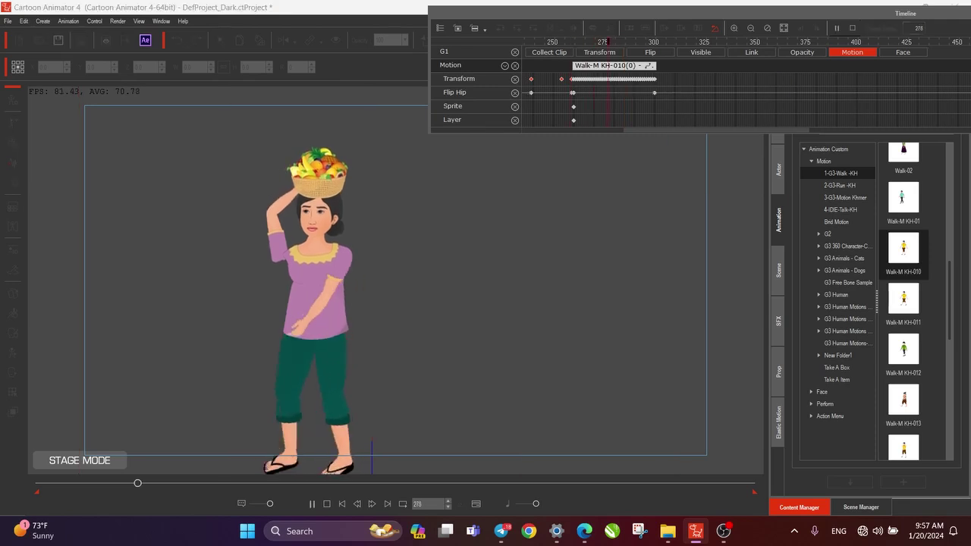
{"action": "key", "text": "space"}
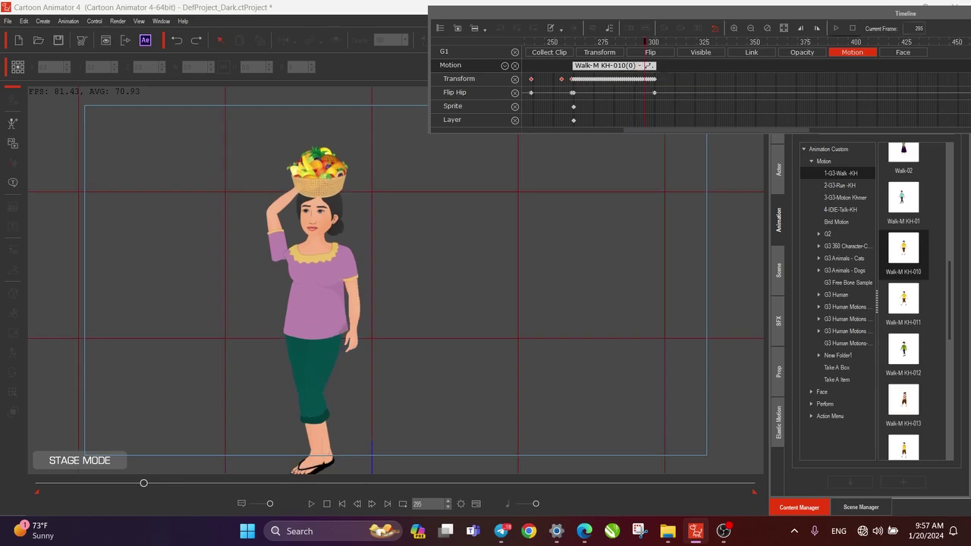
{"action": "key", "text": "space"}
{"action": "key", "text": "space"}
{"action": "left_click_drag", "start_coordinate": [688, 42], "coordinate": [603, 42]}
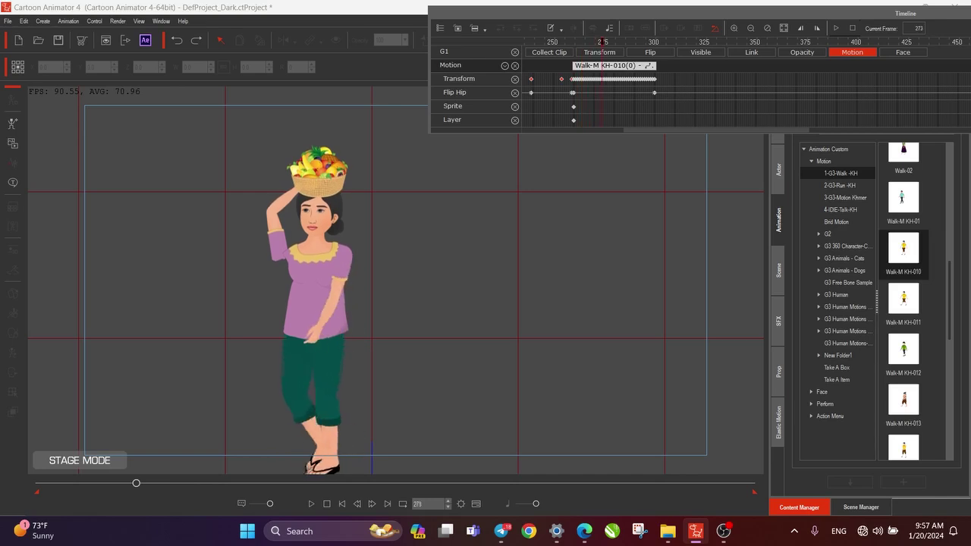
{"action": "key", "text": "Right"}
{"action": "key", "text": "Right"}
{"action": "key", "text": "Right"}
{"action": "key", "text": "Right"}
{"action": "key", "text": "Right"}
{"action": "key", "text": "Right"}
{"action": "key", "text": "Right"}
{"action": "key", "text": "Right"}
{"action": "key", "text": "Right"}
{"action": "key", "text": "Right"}
{"action": "key", "text": "Right"}
{"action": "key", "text": "Right"}
{"action": "key", "text": "Right"}
{"action": "key", "text": "Right"}
{"action": "key", "text": "Right"}
{"action": "key", "text": "Right"}
{"action": "key", "text": "Right"}
{"action": "key", "text": "Right"}
{"action": "key", "text": "Right"}
{"action": "key", "text": "Right"}
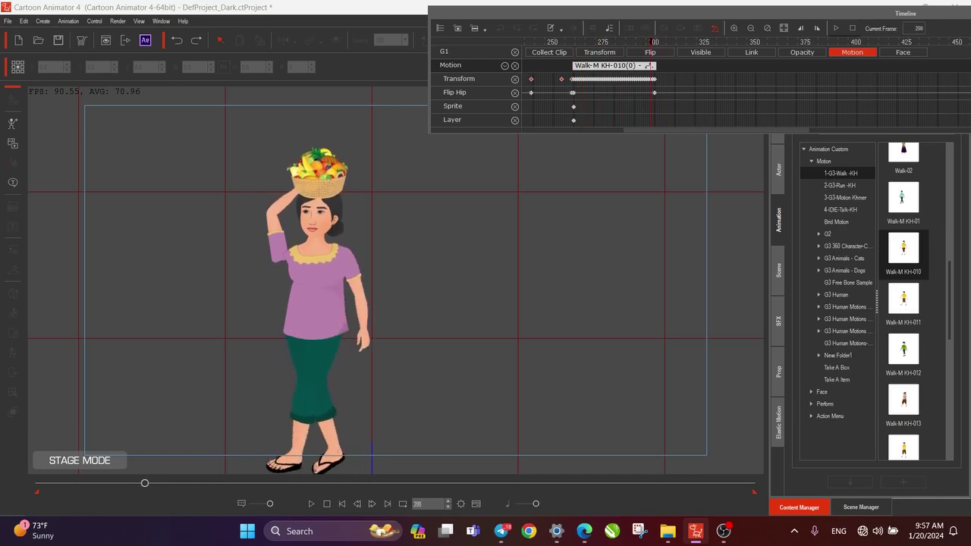
- Try extending the Walk-M KH-010(0) clip to about frame 341, and bring its end back to about frame 300
{"action": "left_click", "coordinate": [628, 66]}
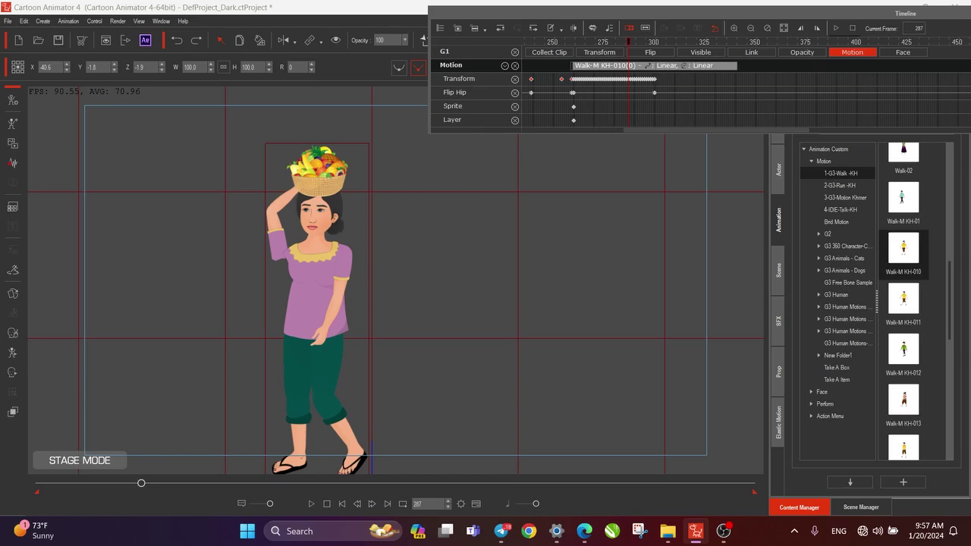
{"action": "left_click_drag", "start_coordinate": [628, 42], "coordinate": [655, 42]}
{"action": "left_click_drag", "start_coordinate": [736, 66], "coordinate": [653, 66]}
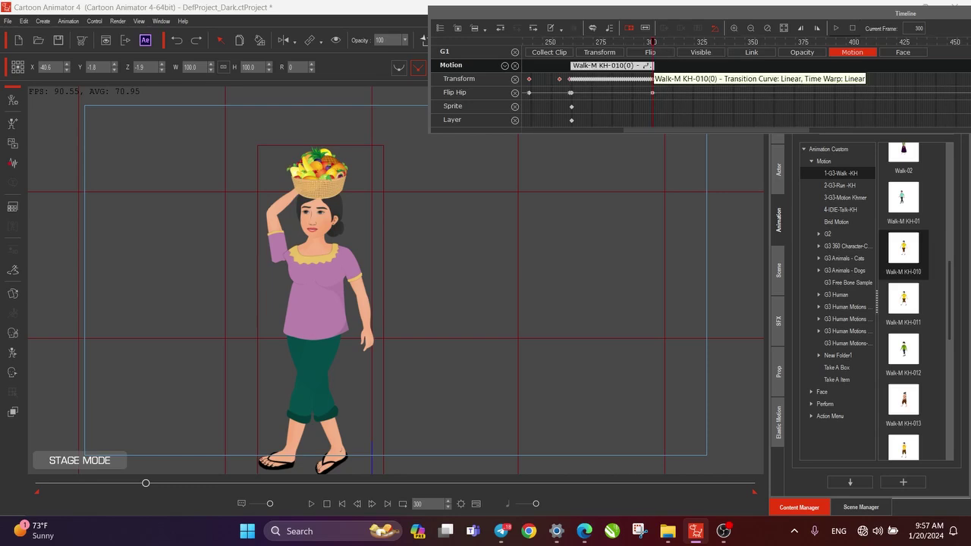
- Flatten the Walk-M KH-010(0) motion clip, extend its end to about frame 381 and play the walk
{"action": "left_click", "coordinate": [638, 65]}
{"action": "right_click", "coordinate": [640, 67]}
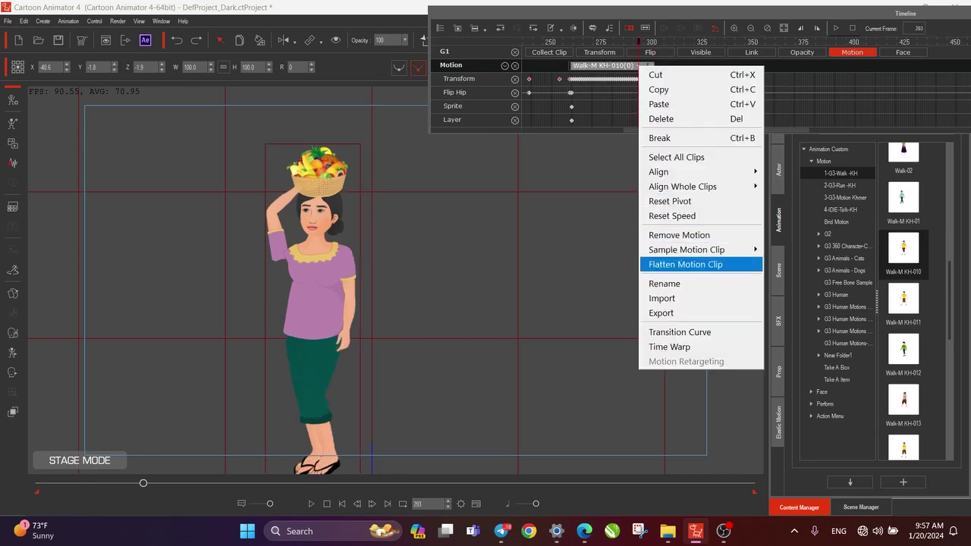
{"action": "left_click", "coordinate": [686, 265]}
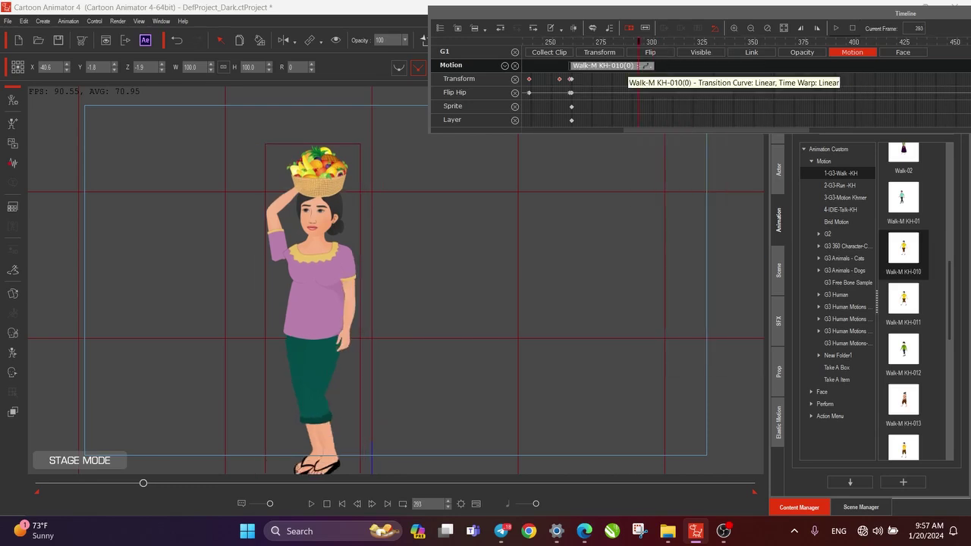
{"action": "left_click_drag", "start_coordinate": [653, 66], "coordinate": [817, 66]}
{"action": "key", "text": "space"}
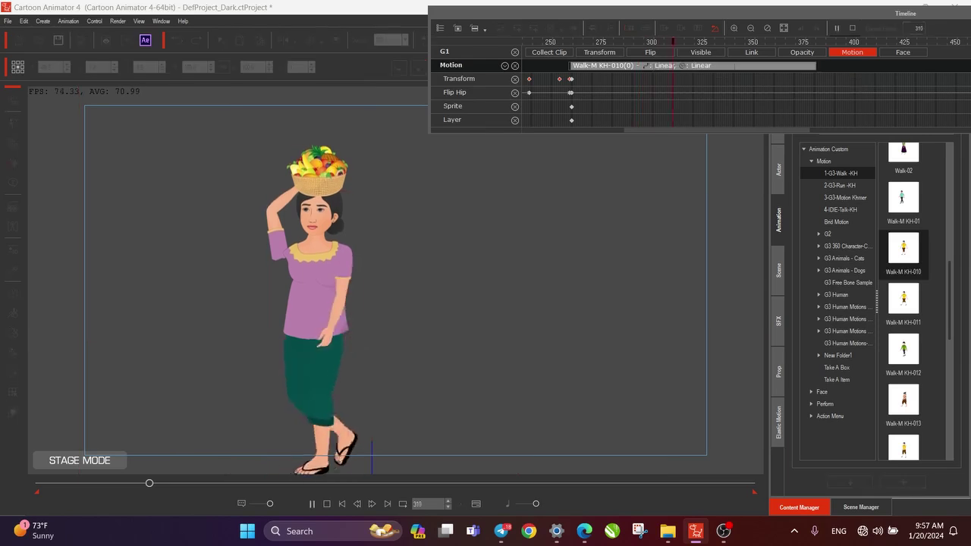
- Stop playback and try extending the unflattened Walk-M KH-010(0) motion clip to about frame 381
{"action": "key", "text": "space"}
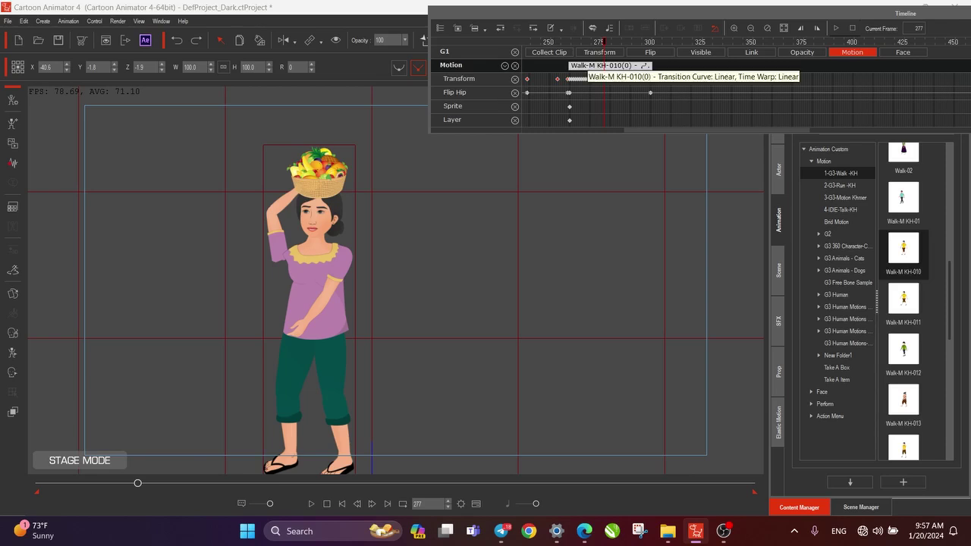
{"action": "right_click", "coordinate": [591, 67]}
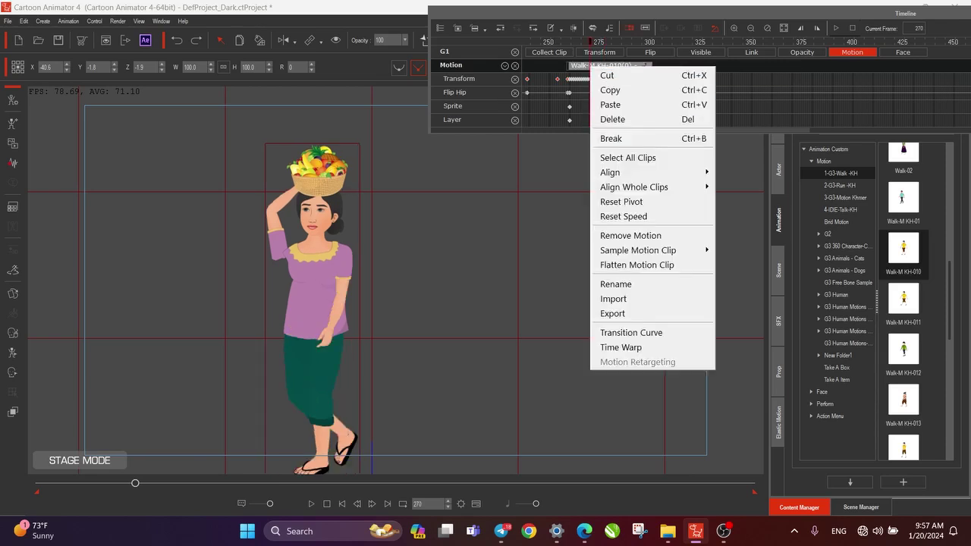
{"action": "mouse_move", "coordinate": [652, 251]}
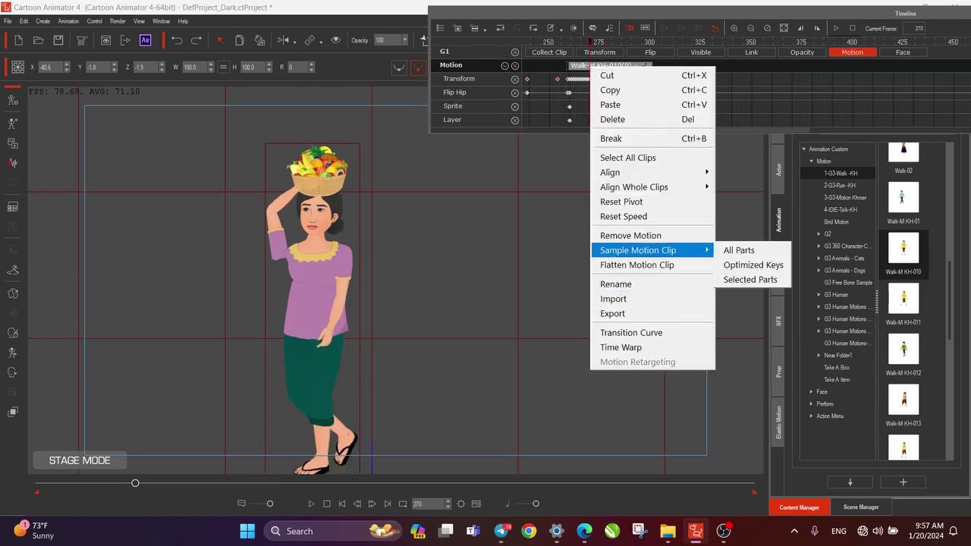
{"action": "left_click", "coordinate": [576, 66]}
{"action": "left_click_drag", "start_coordinate": [651, 66], "coordinate": [734, 66]}
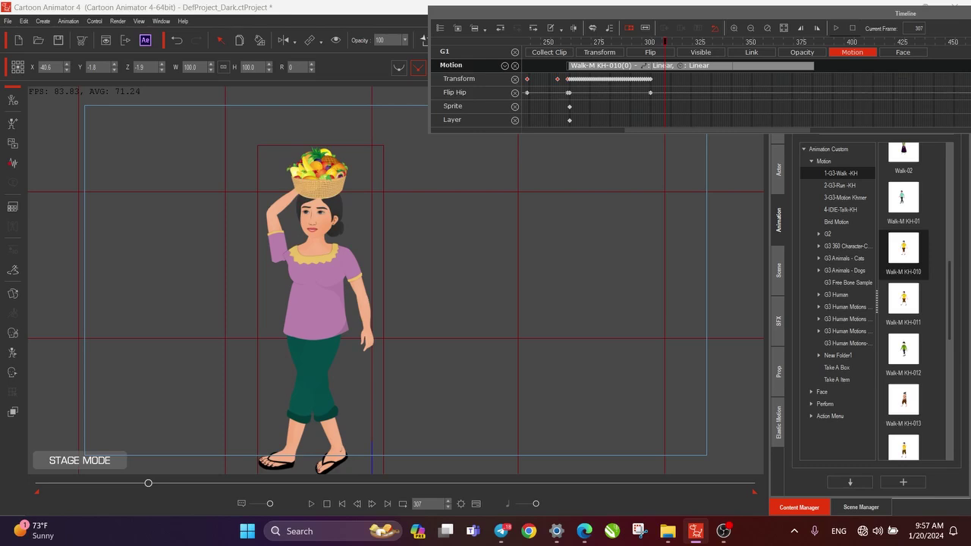
{"action": "left_click_drag", "start_coordinate": [717, 131], "coordinate": [740, 131]}
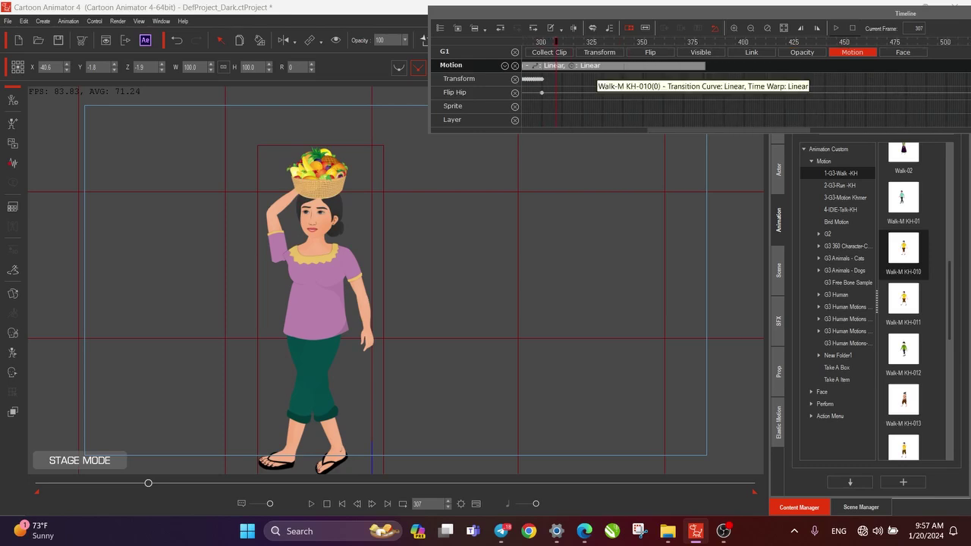
{"action": "scroll", "coordinate": [599, 85], "scroll_direction": "left", "scroll_amount": 3}
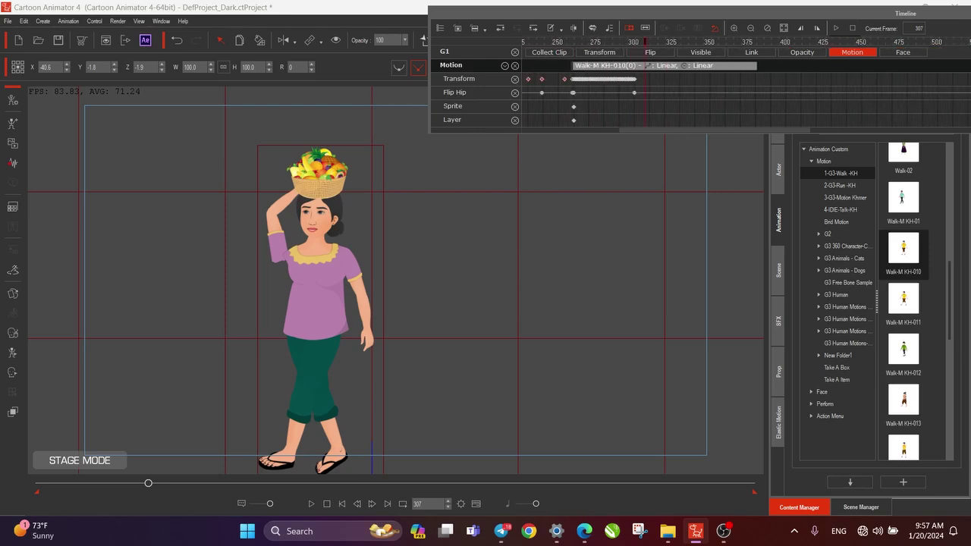
- Flatten the Walk-M KH-010(0) motion clip, extend its end to about frame 420 and play the walk
{"action": "left_click", "coordinate": [608, 66]}
{"action": "right_click", "coordinate": [608, 66]}
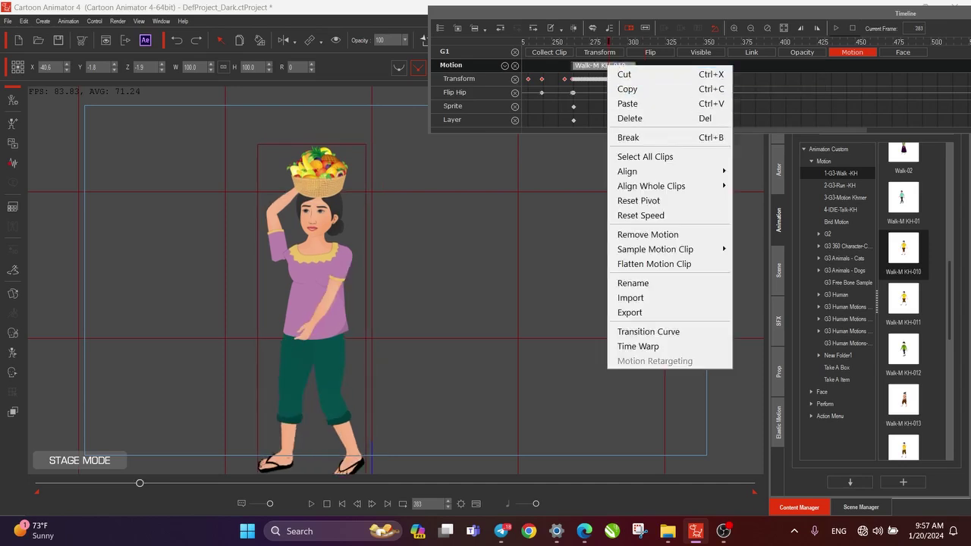
{"action": "left_click", "coordinate": [654, 263]}
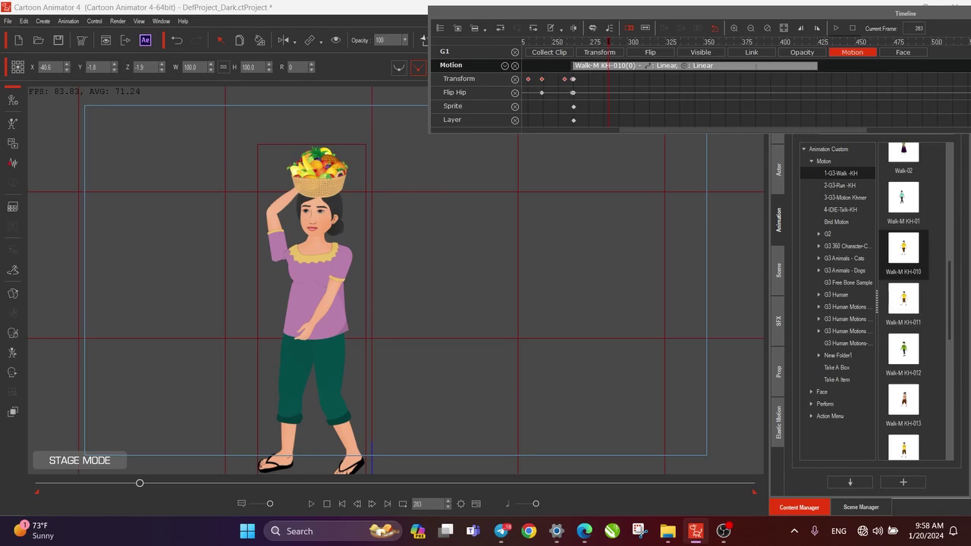
{"action": "key", "text": "space"}
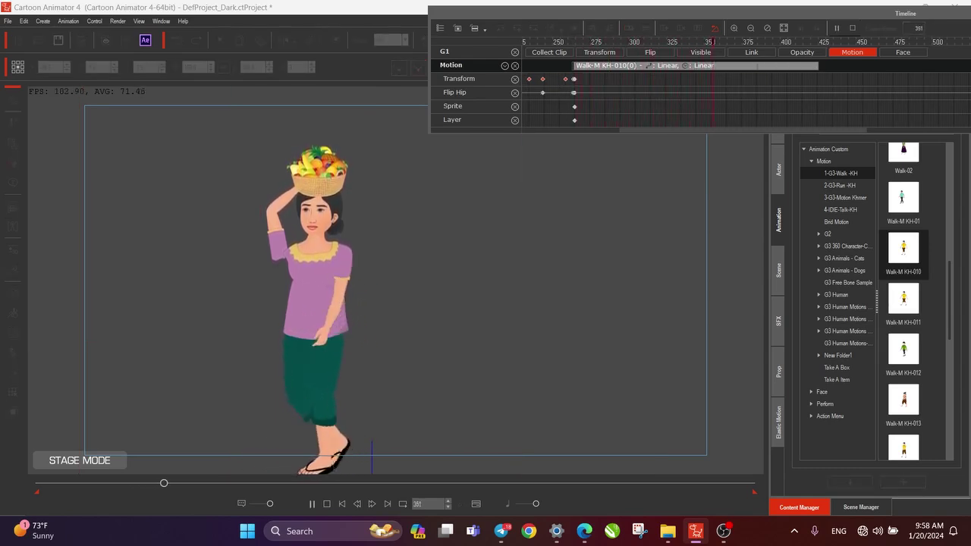
{"action": "key", "text": "space"}
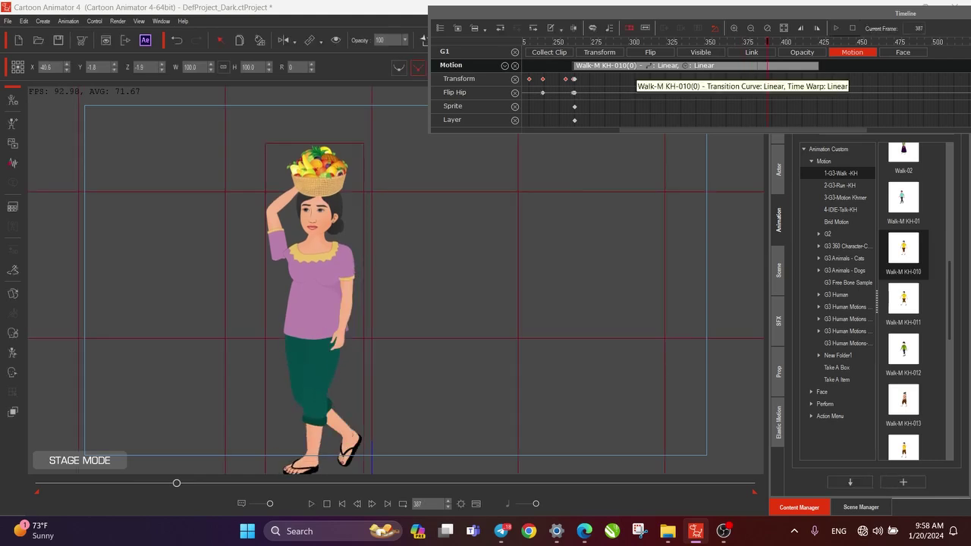
- Add a Transform key at frame 420 that moves the woman to the stage's left edge at about X -102.3, and preview the walk
{"action": "left_click", "coordinate": [575, 42]}
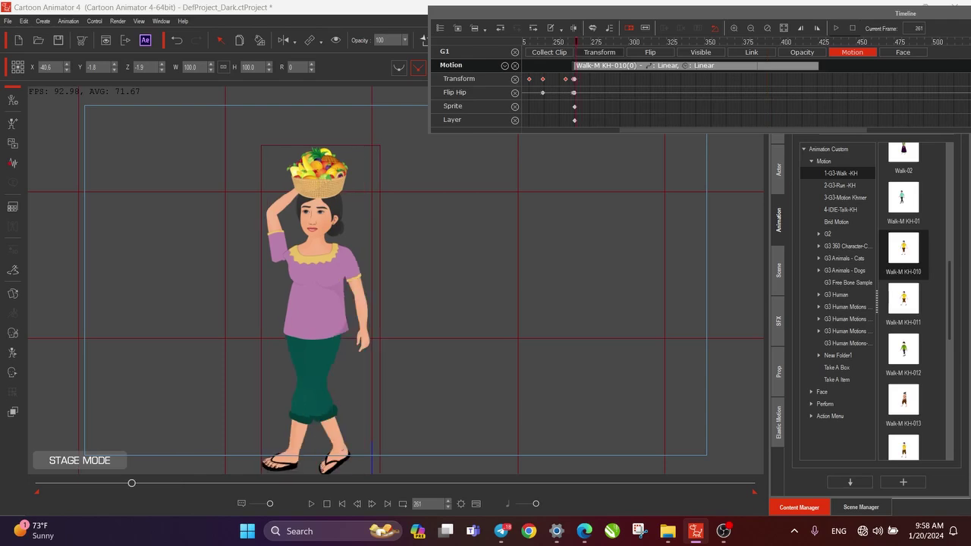
{"action": "left_click", "coordinate": [600, 52]}
{"action": "double_click", "coordinate": [573, 66]}
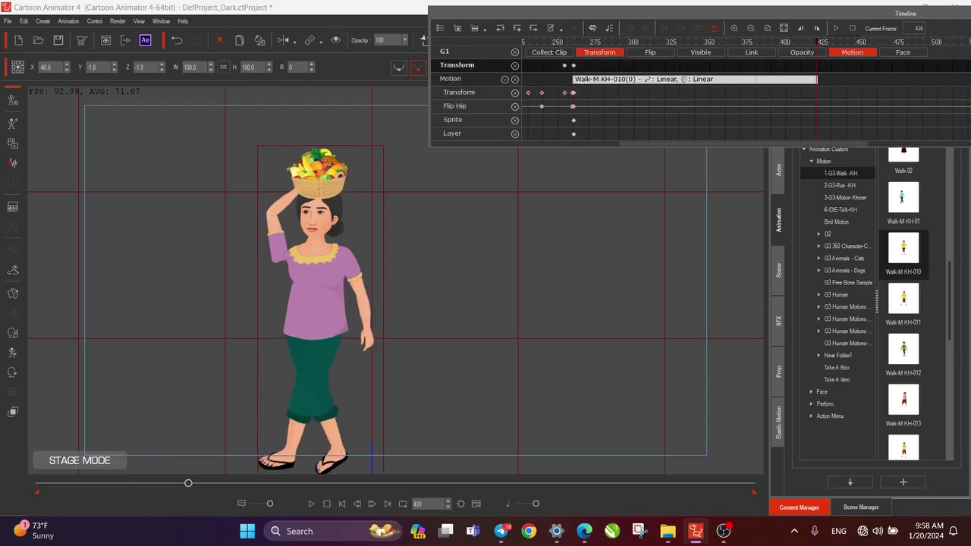
{"action": "left_click_drag", "start_coordinate": [320, 467], "coordinate": [143, 467]}
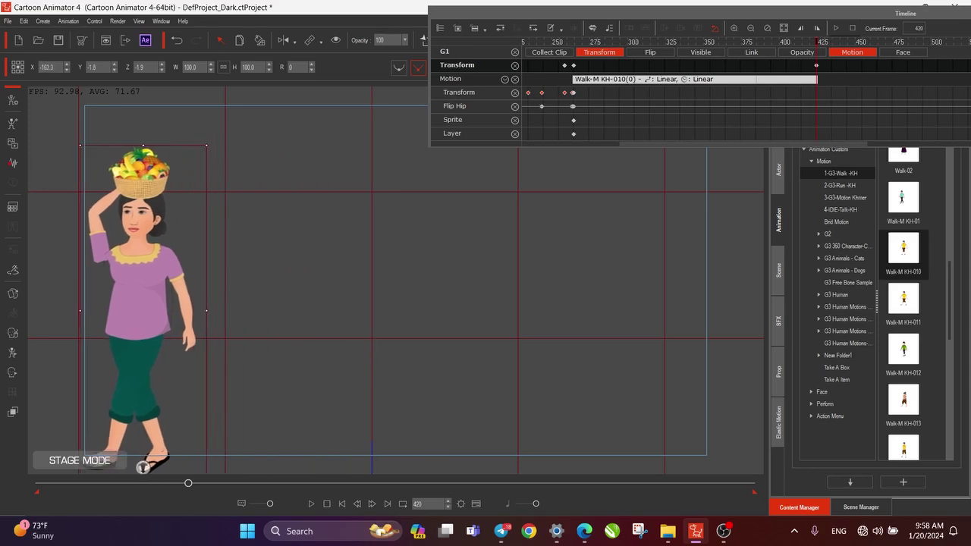
{"action": "key", "text": "space"}
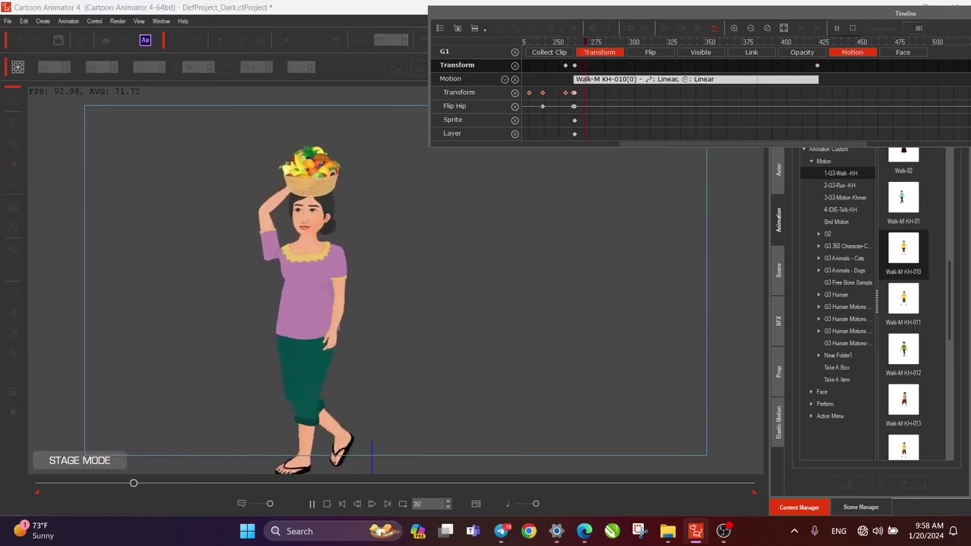
{"action": "left_click", "coordinate": [273, 467]}
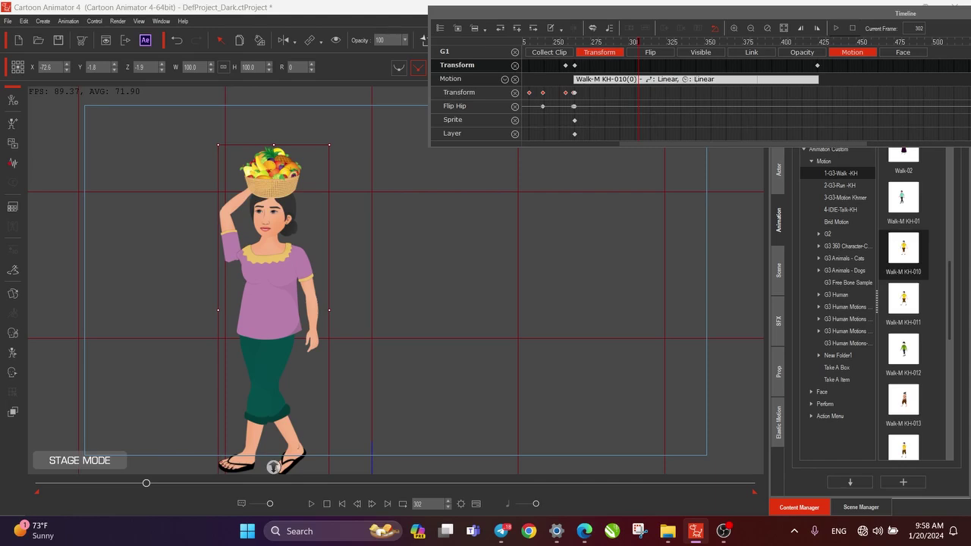
- Return to frame 1, hide the timeline and play the animation from the approach to the walk with the basket
{"action": "left_click", "coordinate": [456, 281]}
{"action": "scroll", "coordinate": [396, 280], "scroll_direction": "down", "scroll_amount": 3}
{"action": "left_click_drag", "start_coordinate": [397, 280], "coordinate": [529, 242]}
{"action": "left_click_drag", "start_coordinate": [147, 483], "coordinate": [38, 483]}
{"action": "left_click_drag", "start_coordinate": [455, 281], "coordinate": [397, 270]}
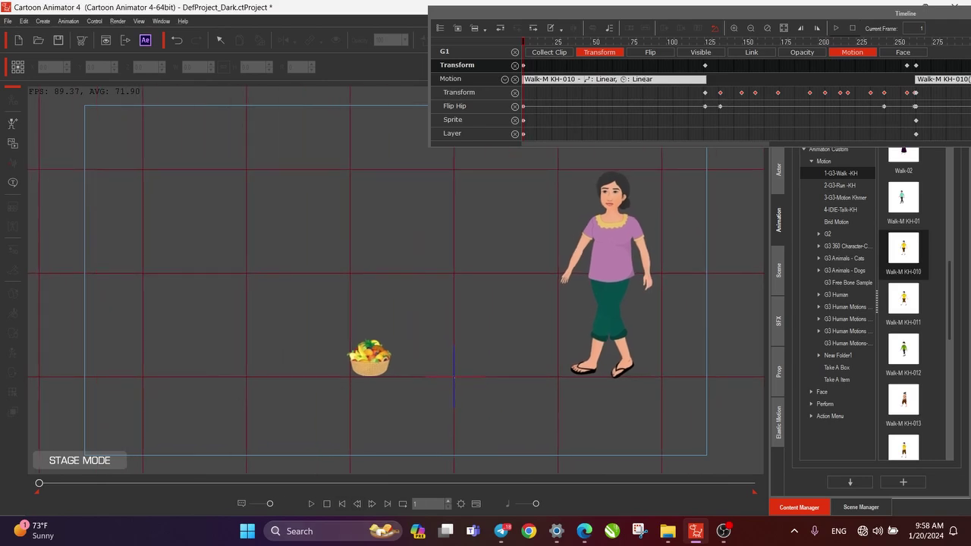
{"action": "left_click_drag", "start_coordinate": [906, 13], "coordinate": [278, 51]}
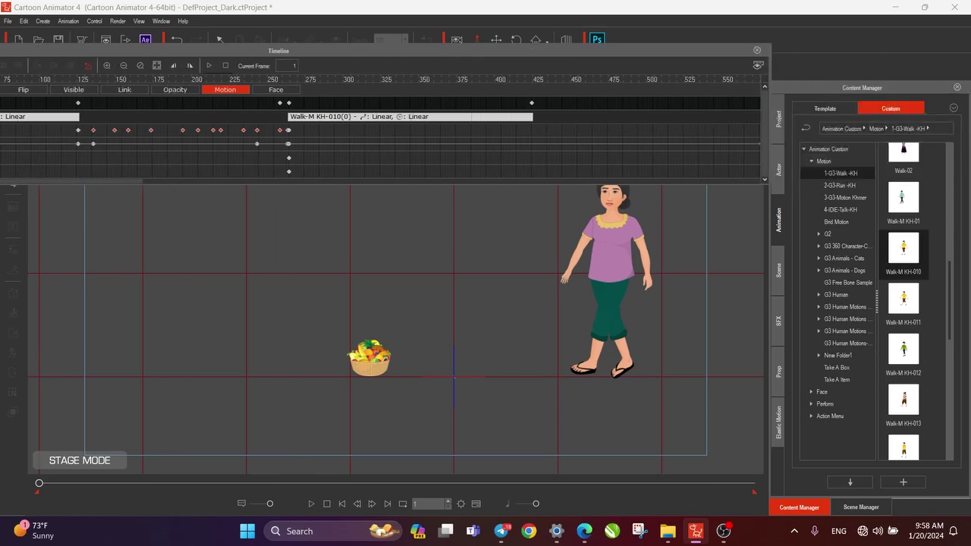
{"action": "left_click", "coordinate": [757, 50]}
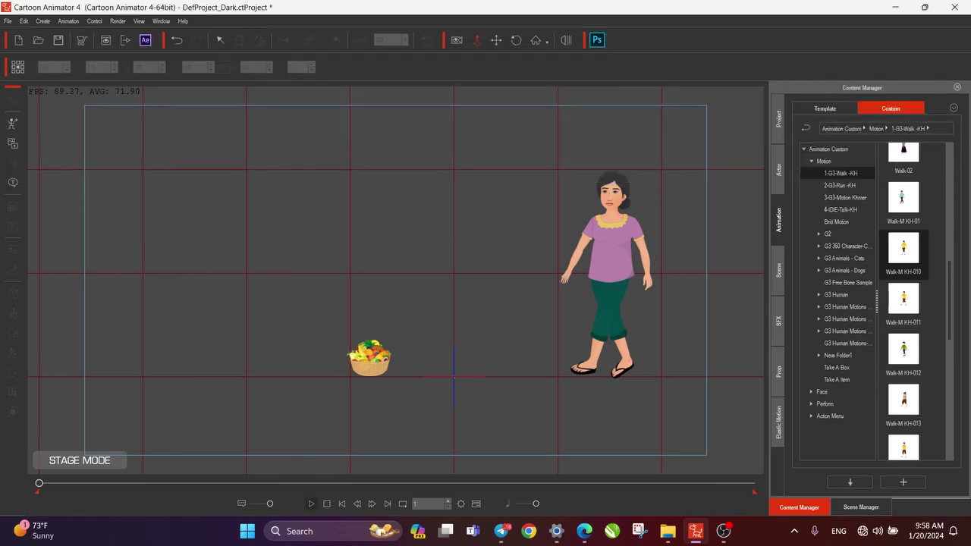
{"action": "key", "text": "space"}
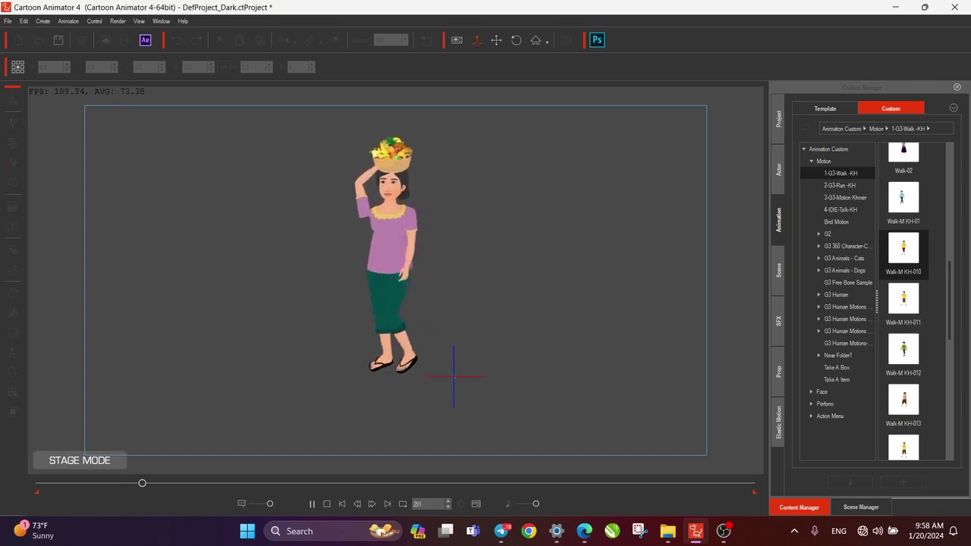
{"action": "key", "text": "space"}
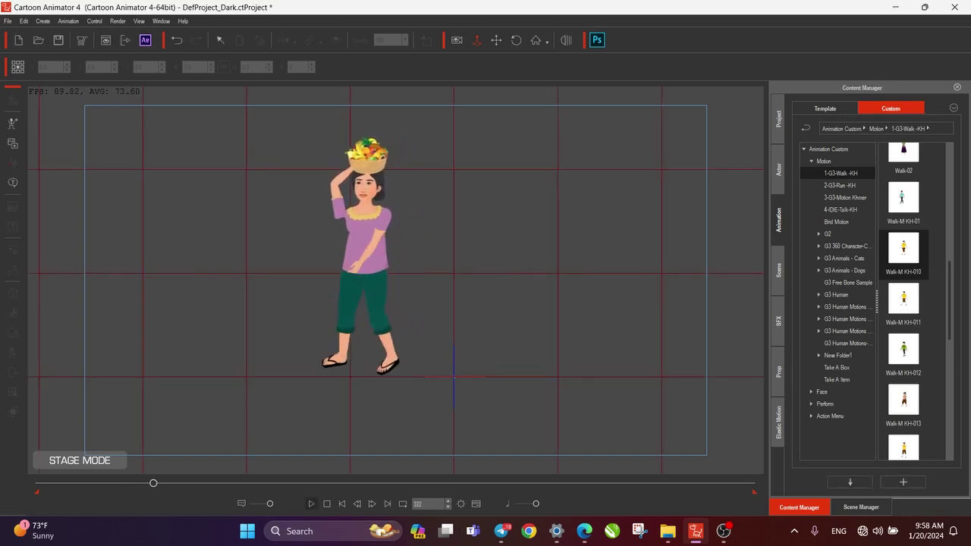
- Replay the animation from frame 1 several times to check the approach, basket lift and final walk, ending back at frame 1
{"action": "left_click_drag", "start_coordinate": [153, 483], "coordinate": [38, 483]}
{"action": "key", "text": "space"}
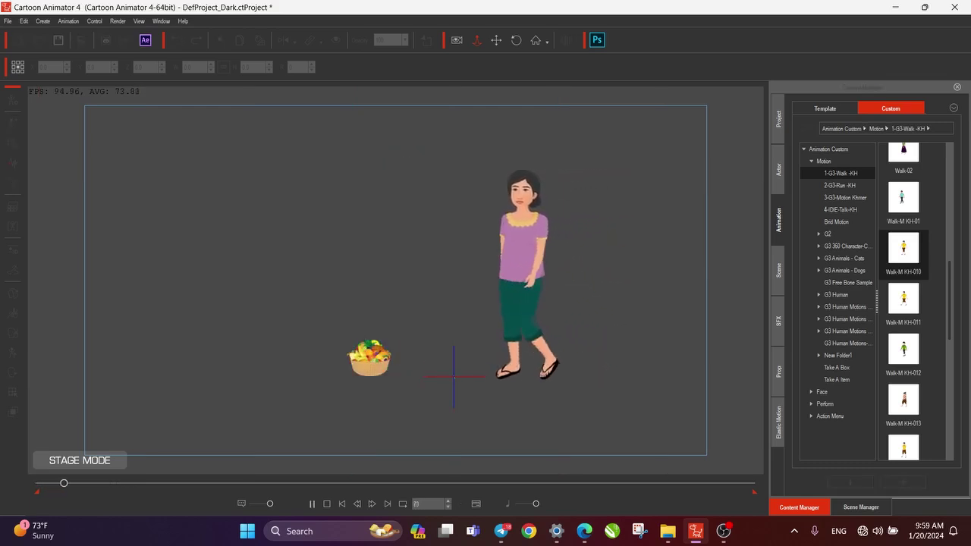
{"action": "key", "text": "space"}
{"action": "left_click_drag", "start_coordinate": [74, 484], "coordinate": [39, 484]}
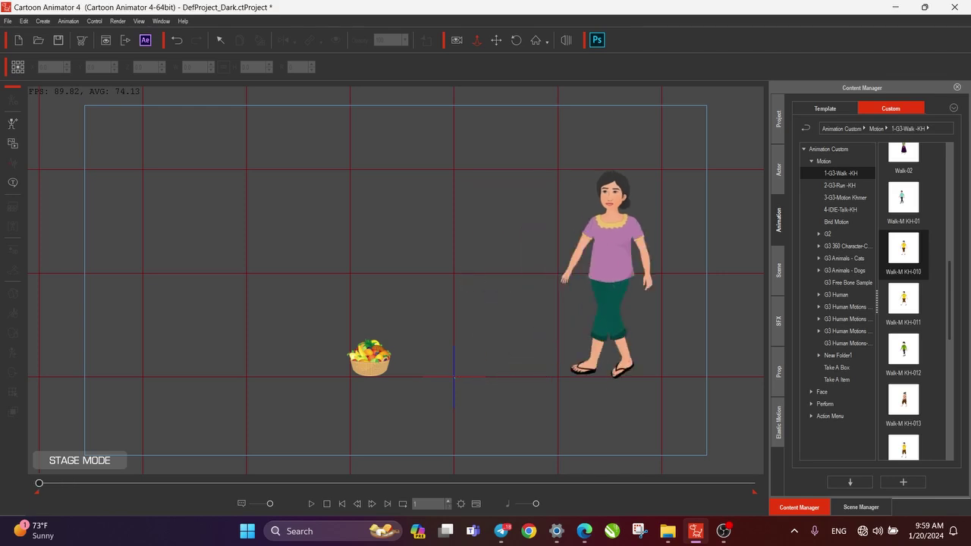
{"action": "key", "text": "space"}
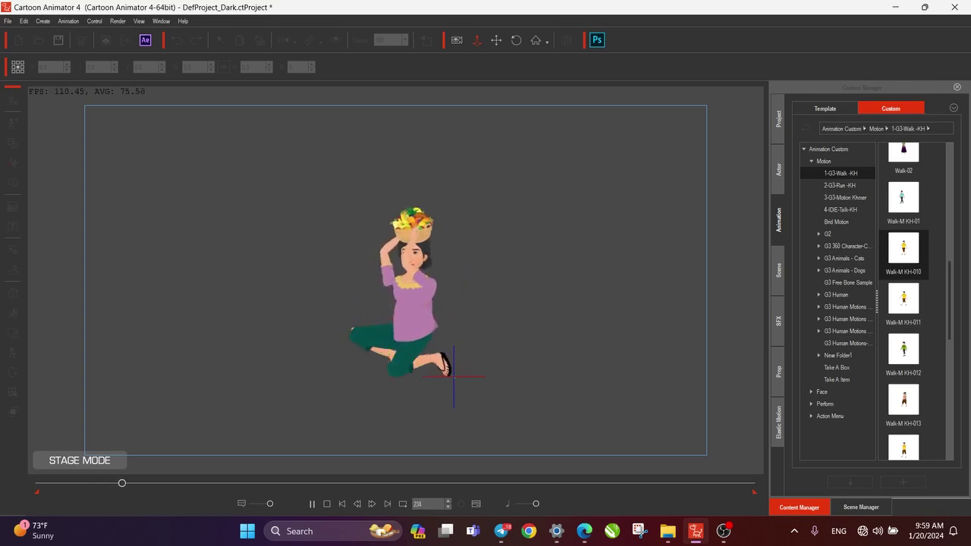
{"action": "key", "text": "space"}
{"action": "left_click_drag", "start_coordinate": [119, 484], "coordinate": [38, 483]}
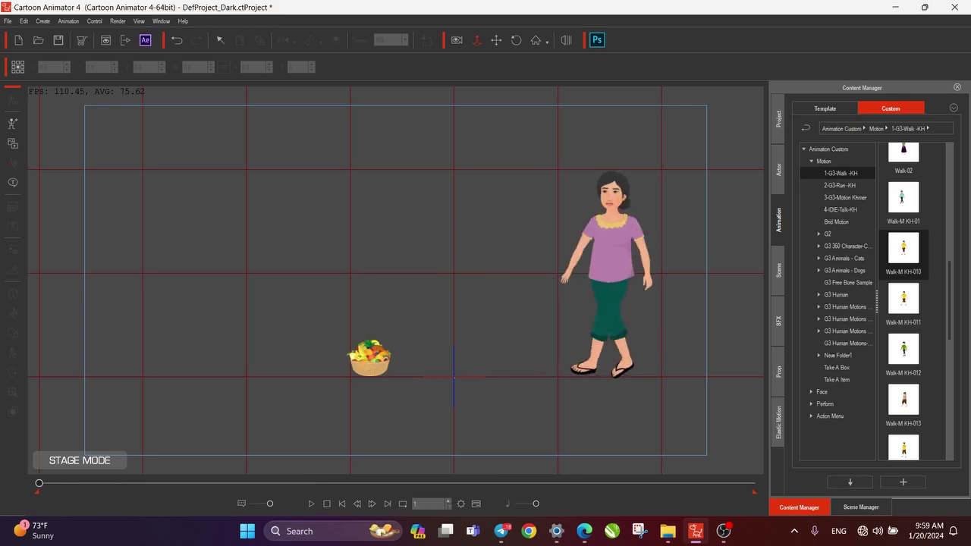
{"action": "key", "text": "space"}
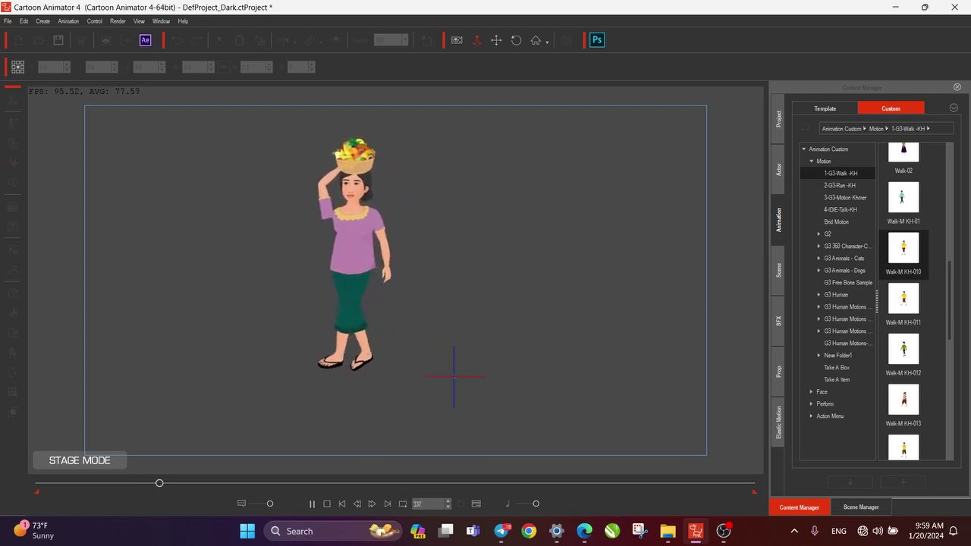
{"action": "key", "text": "space"}
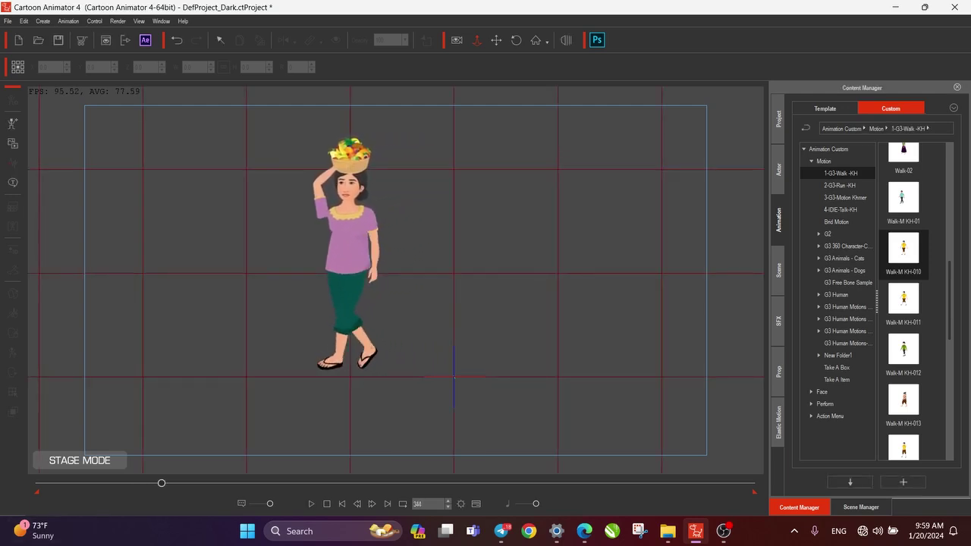
{"action": "left_click_drag", "start_coordinate": [162, 483], "coordinate": [38, 483]}
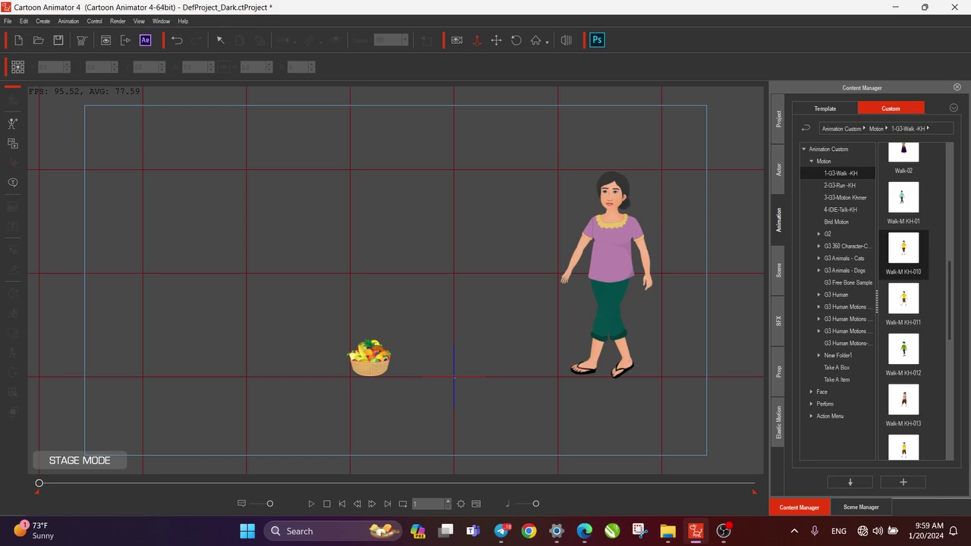
- Reopen the timeline, show the project's Camera track and hide the G1 character's tracks
{"action": "key", "text": "F3"}
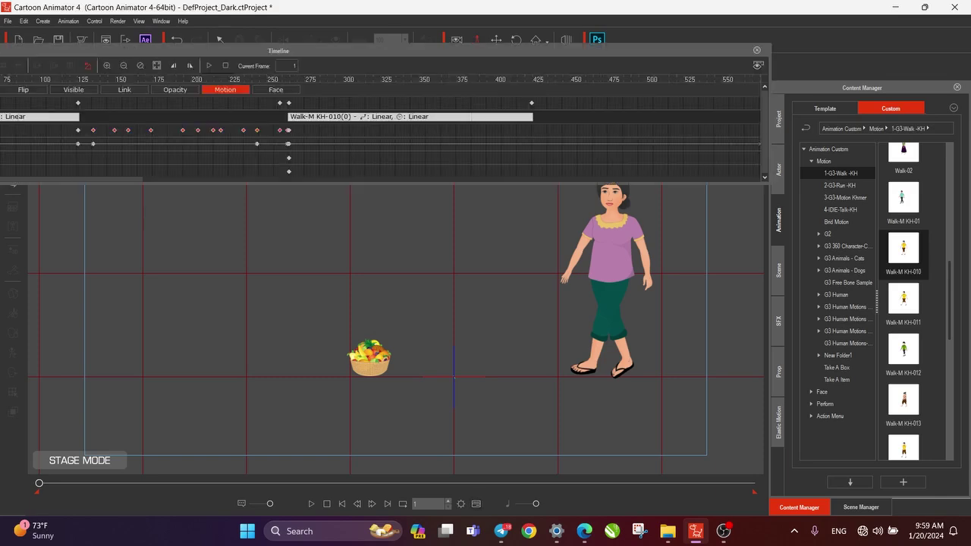
{"action": "left_click_drag", "start_coordinate": [334, 51], "coordinate": [589, 29]}
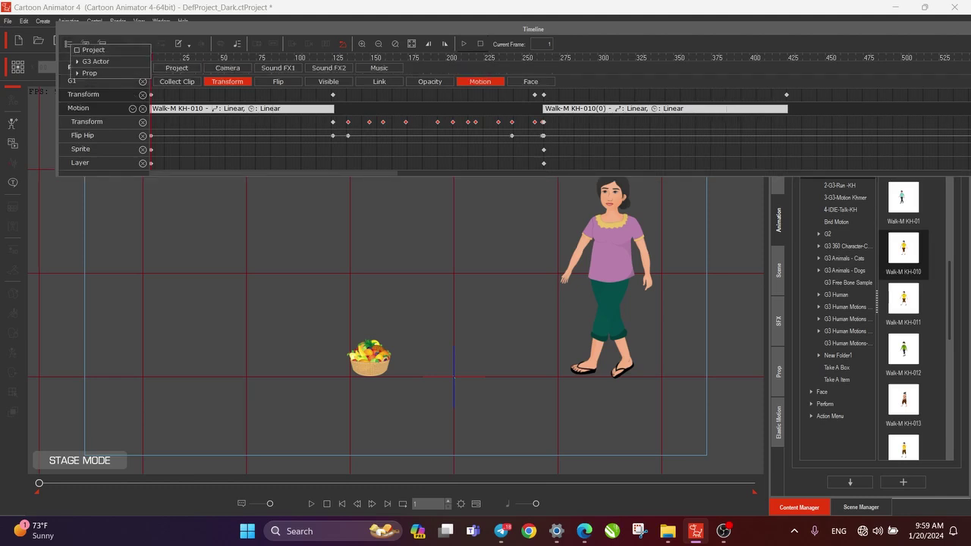
{"action": "left_click", "coordinate": [228, 68]}
{"action": "left_click", "coordinate": [142, 95]}
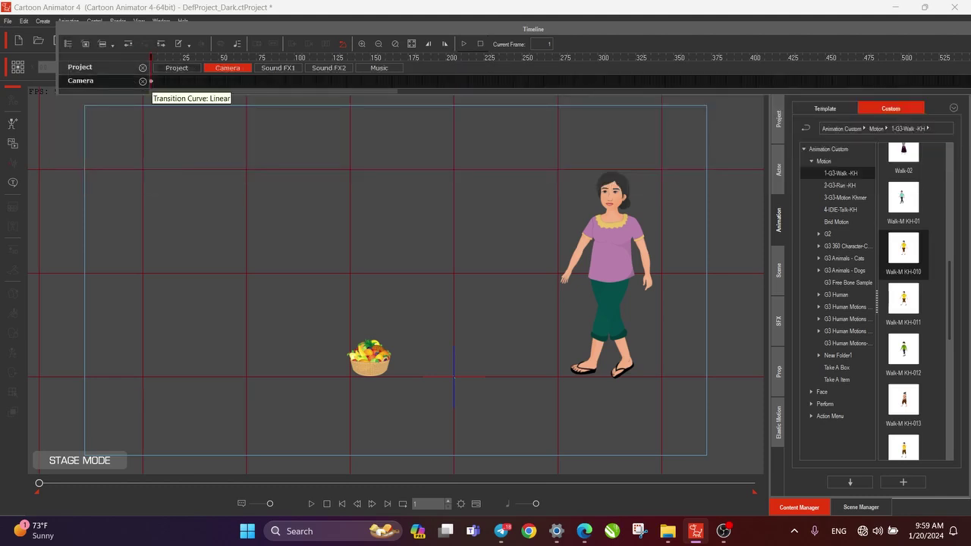
{"action": "left_click_drag", "start_coordinate": [534, 29], "coordinate": [491, 21]}
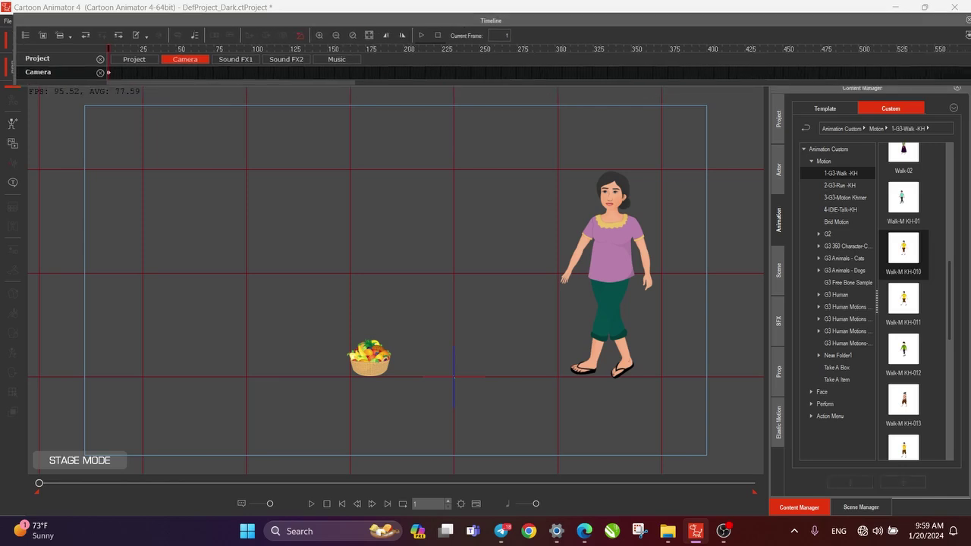
{"action": "left_click_drag", "start_coordinate": [491, 21], "coordinate": [460, 11]}
- Turn on camera recording at frame 1, reframe the shot closer around the woman and basket, and preview the opening walk
{"action": "left_click", "coordinate": [457, 40]}
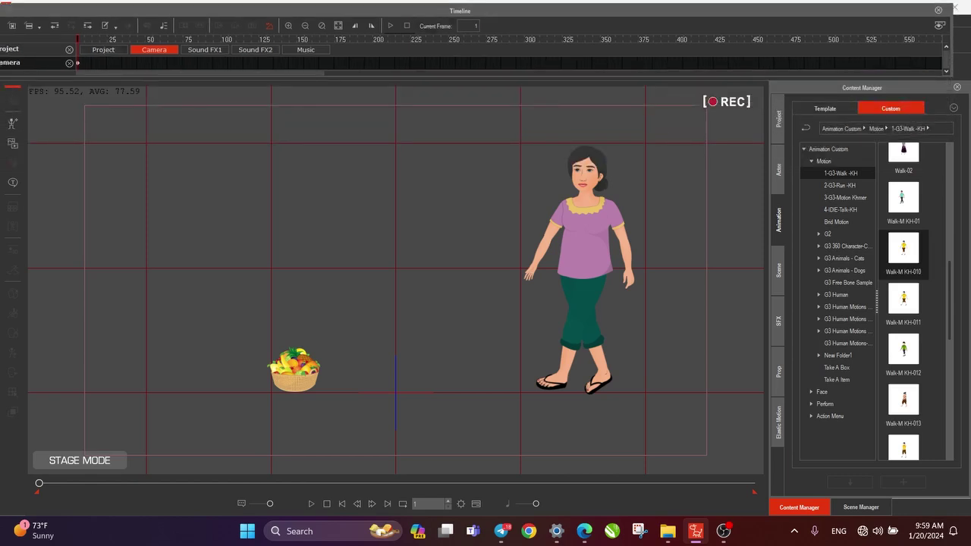
{"action": "scroll", "coordinate": [395, 281], "scroll_direction": "up", "scroll_amount": 2}
{"action": "left_click_drag", "start_coordinate": [395, 281], "coordinate": [345, 284]}
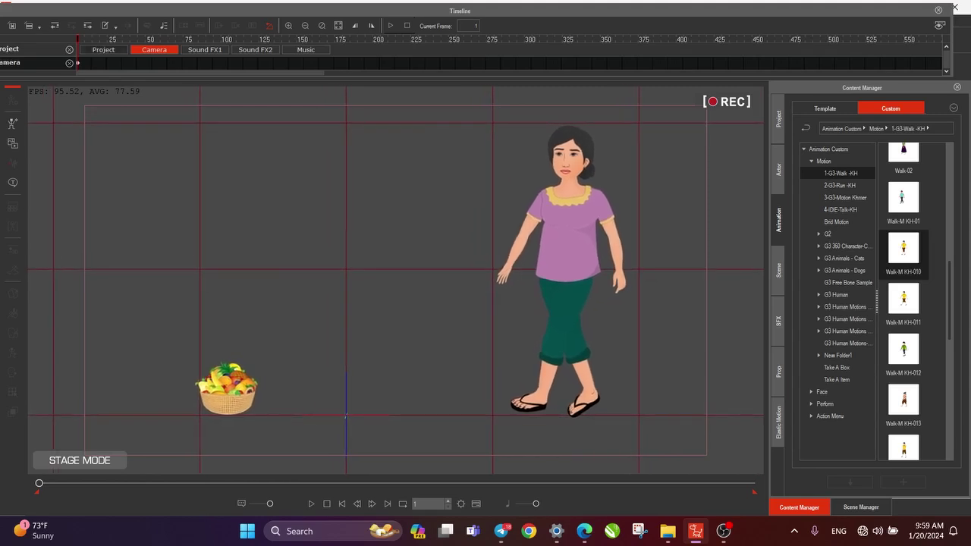
{"action": "key", "text": "space"}
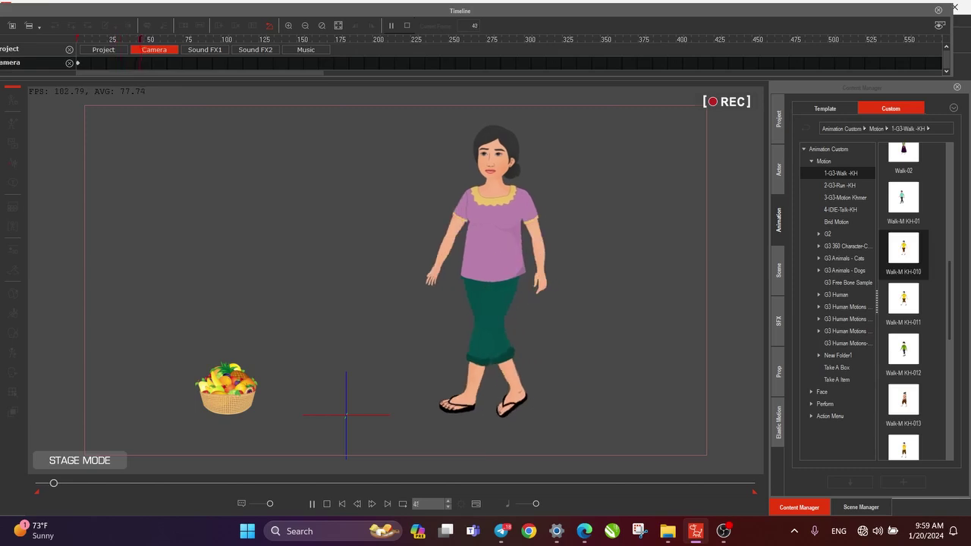
{"action": "key", "text": "space"}
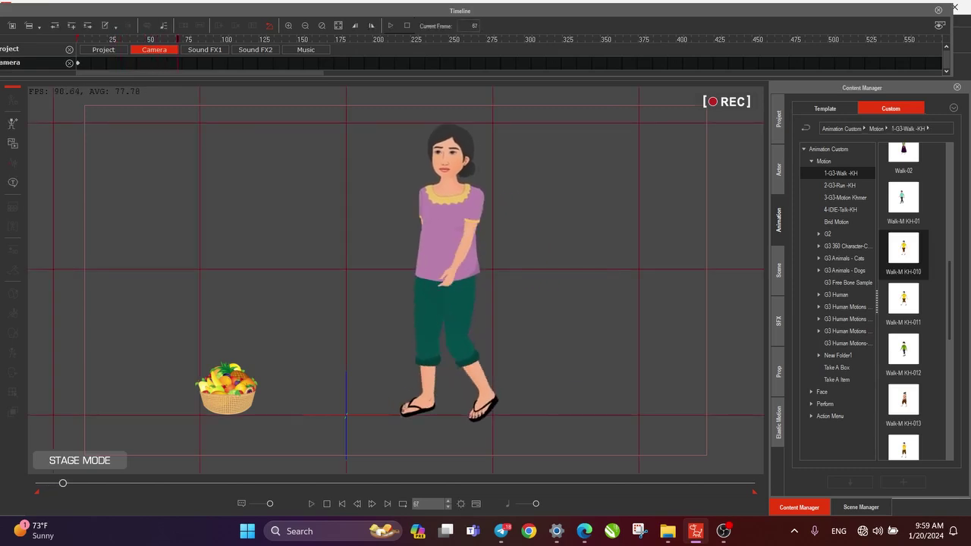
- Hold the opening camera view with a key at frame 66 and cut to a close-up of the woman's upper body at frame 67
{"action": "key", "text": "Left"}
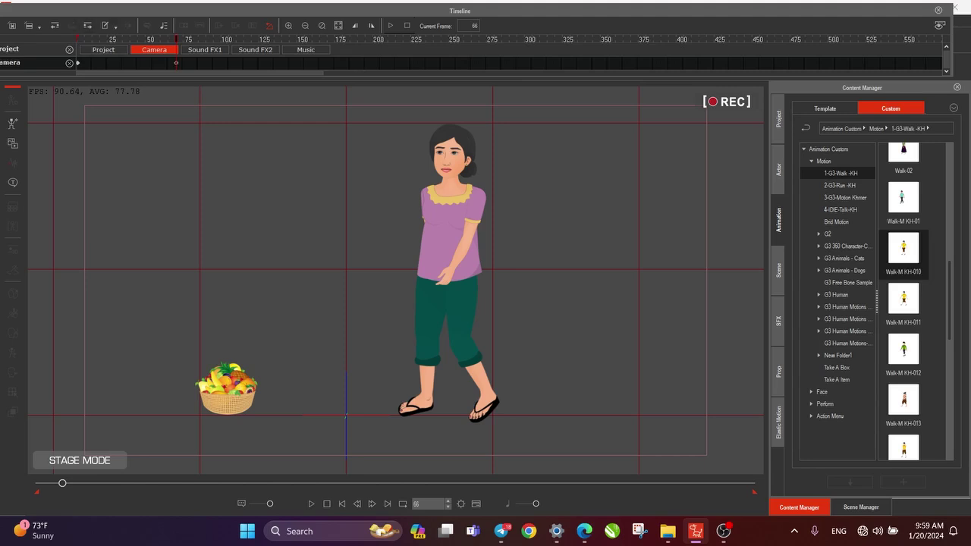
{"action": "key", "text": "period"}
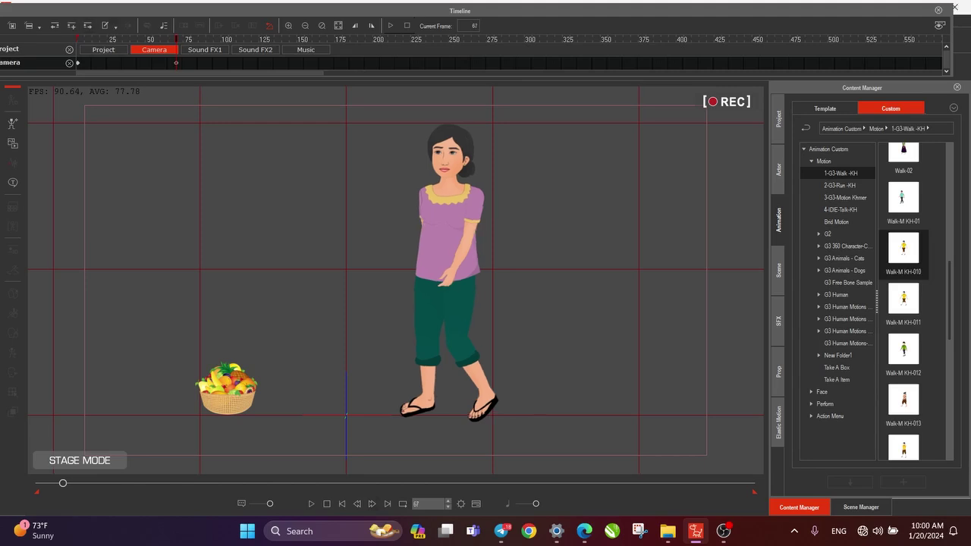
{"action": "scroll", "coordinate": [395, 281], "scroll_direction": "up", "scroll_amount": 5}
{"action": "left_click_drag", "start_coordinate": [396, 280], "coordinate": [328, 430]}
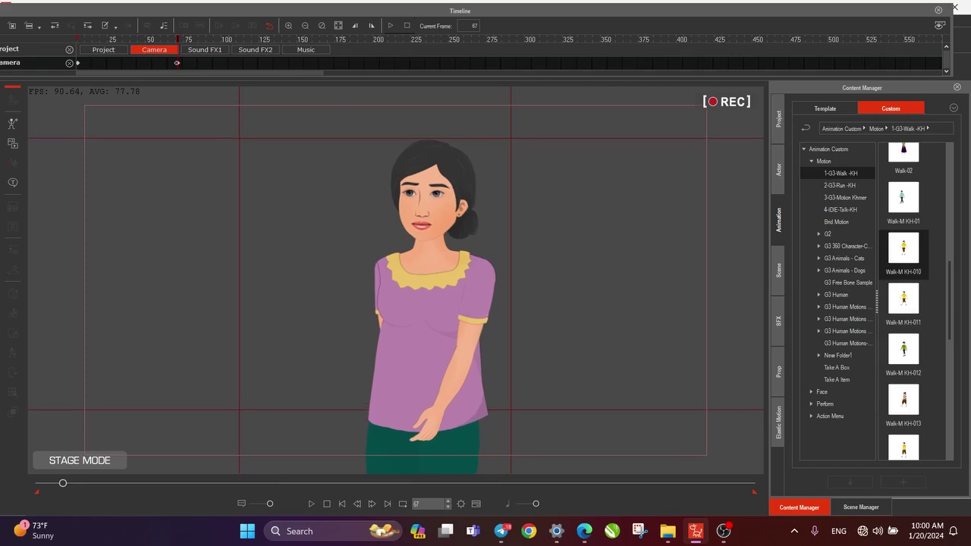
{"action": "scroll", "coordinate": [395, 281], "scroll_direction": "up", "scroll_amount": 2}
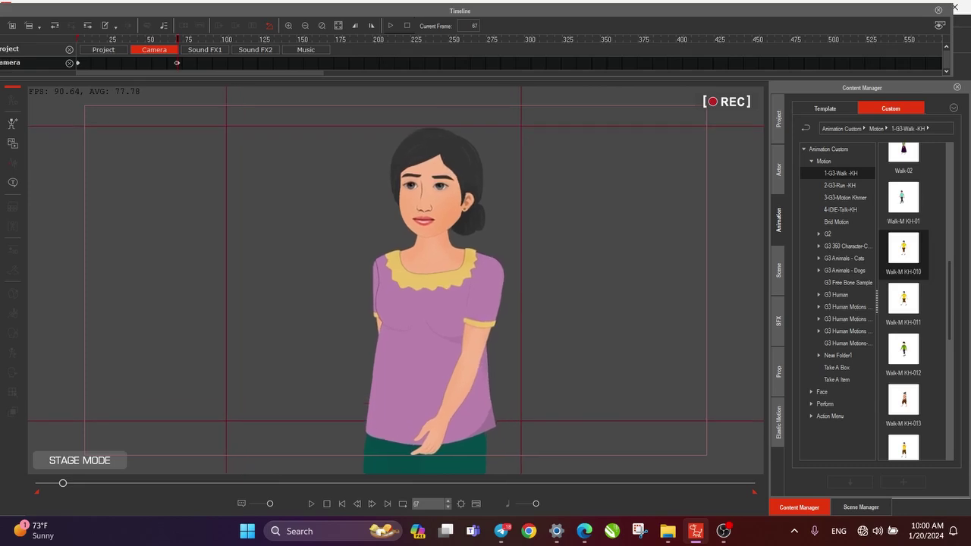
- Play on to frame 106, key the close-up there, and cut to the fruit basket and the woman's legs at frame 107
{"action": "key", "text": "space"}
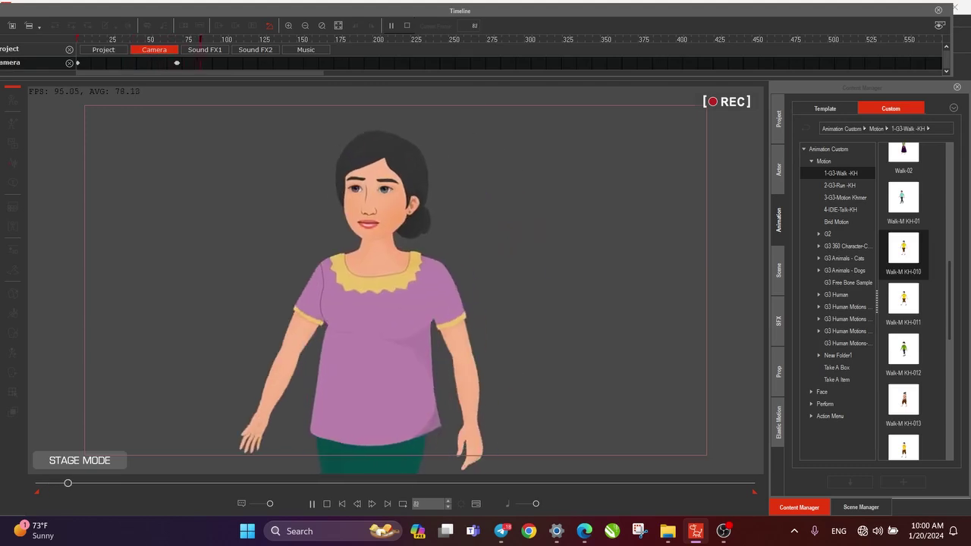
{"action": "key", "text": "space"}
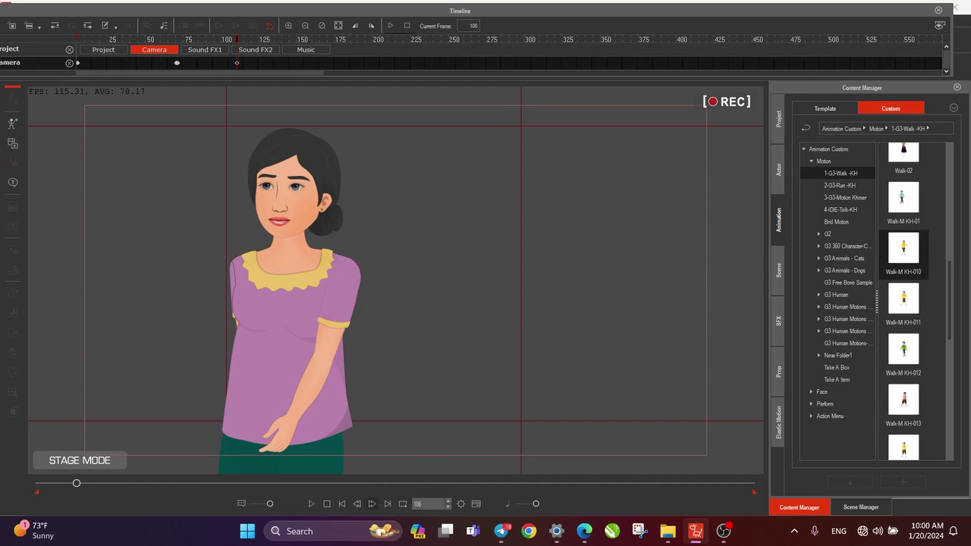
{"action": "left_click", "coordinate": [372, 504]}
{"action": "left_click_drag", "start_coordinate": [251, 432], "coordinate": [549, 107]}
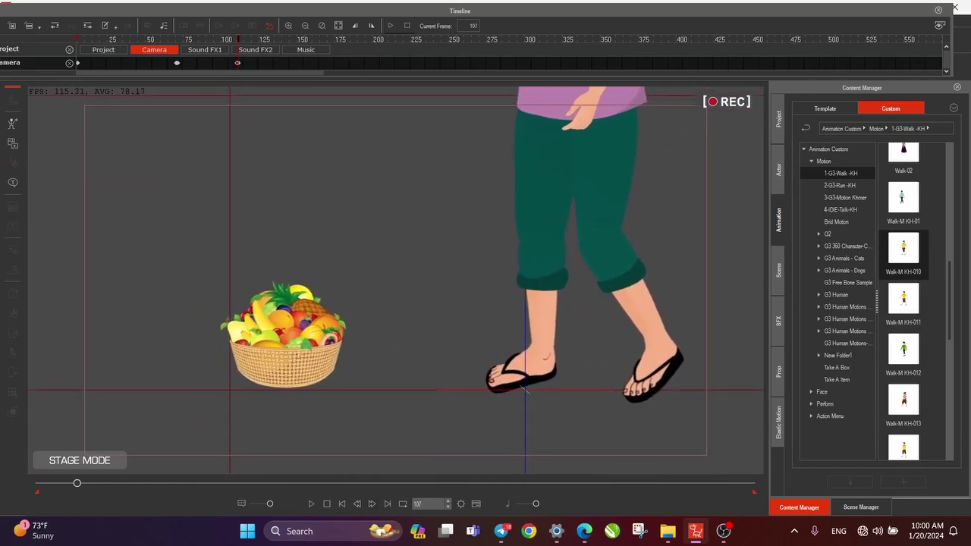
- Play on to frame 132, key the leg shot there, and cut to a full-body view of the woman and basket at frame 133
{"action": "key", "text": "space"}
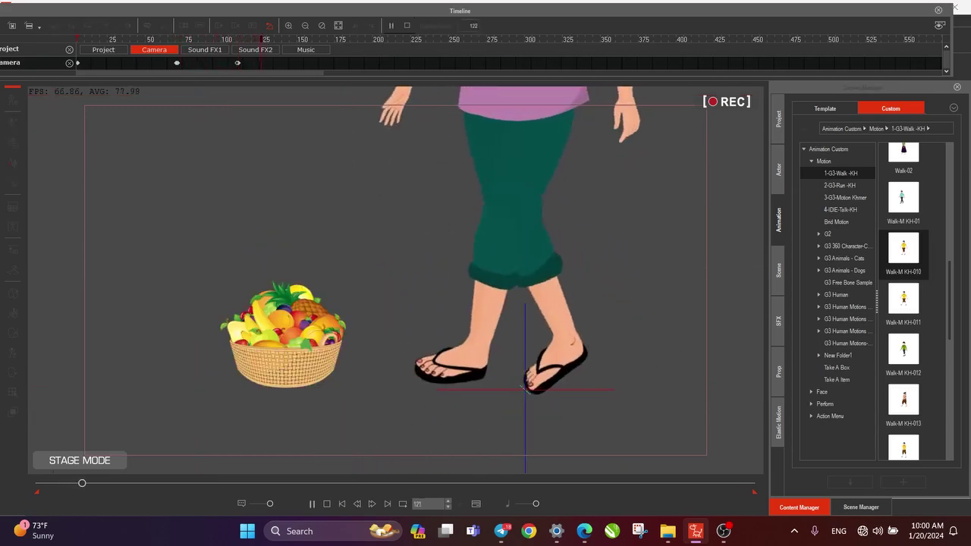
{"action": "key", "text": "space"}
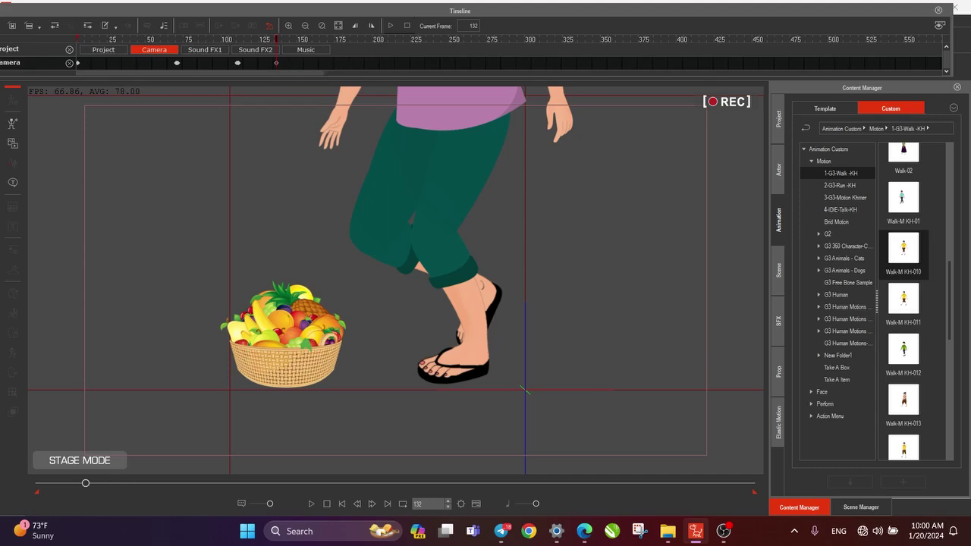
{"action": "left_click", "coordinate": [372, 504]}
{"action": "scroll", "coordinate": [395, 281], "scroll_direction": "down", "scroll_amount": 5}
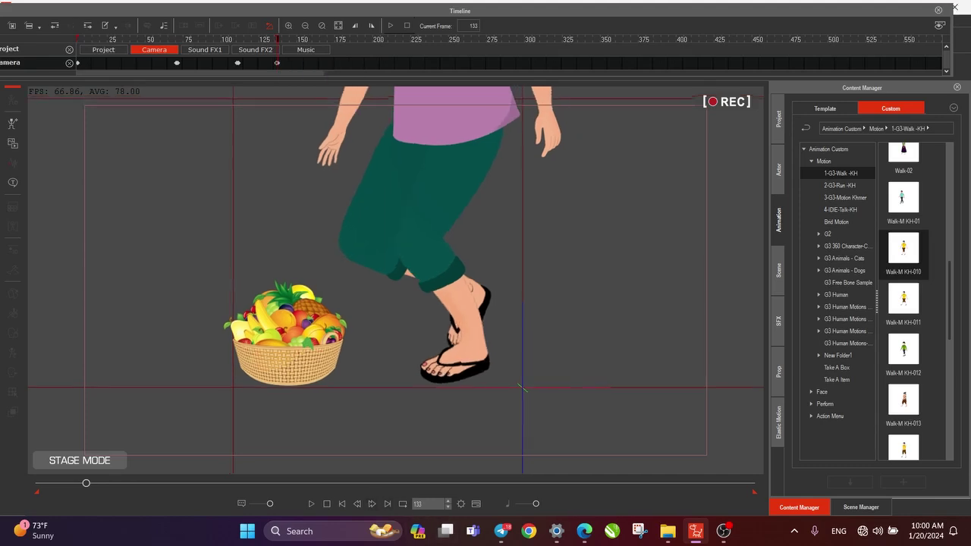
{"action": "left_click_drag", "start_coordinate": [395, 281], "coordinate": [418, 377]}
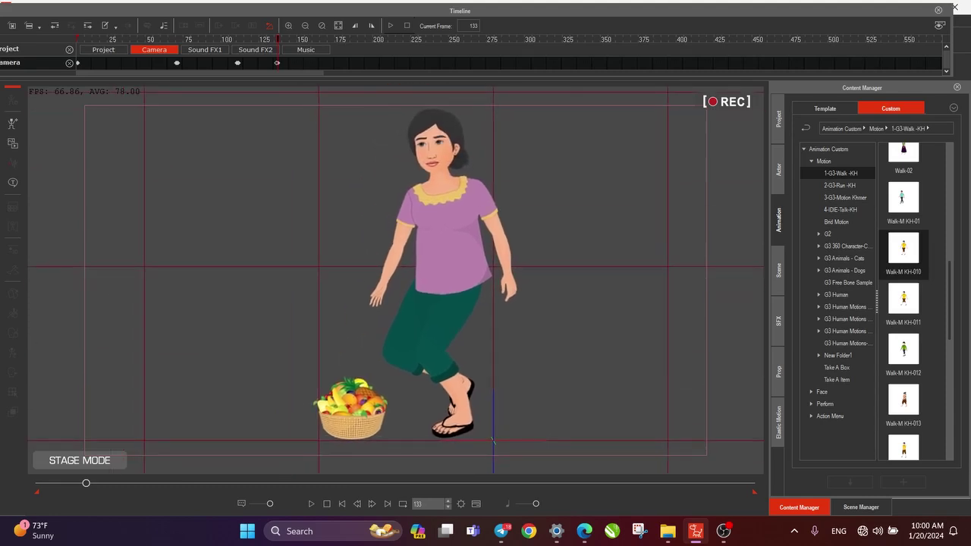
- Play and step through the crouch up to frame 173 to examine when the woman reaches for the fruit basket
{"action": "key", "text": "space"}
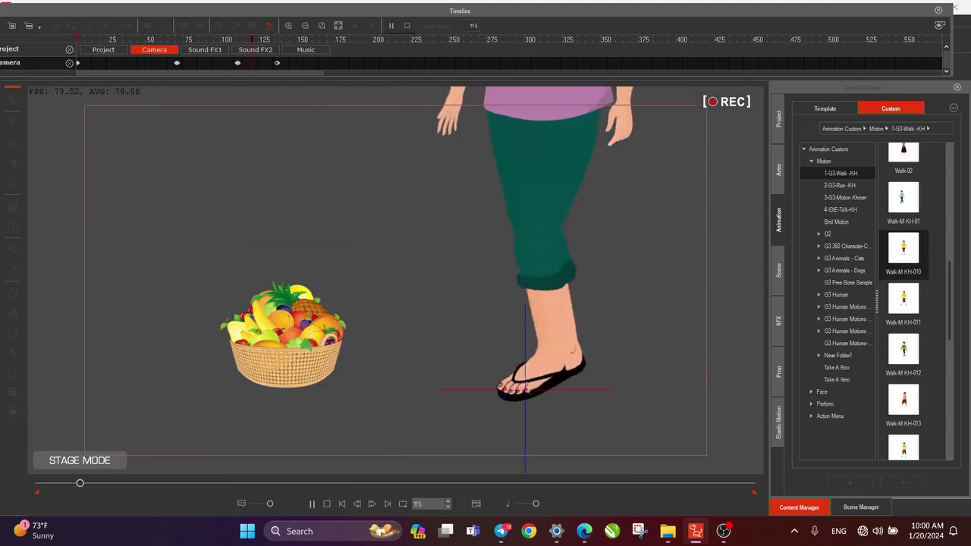
{"action": "key", "text": "space"}
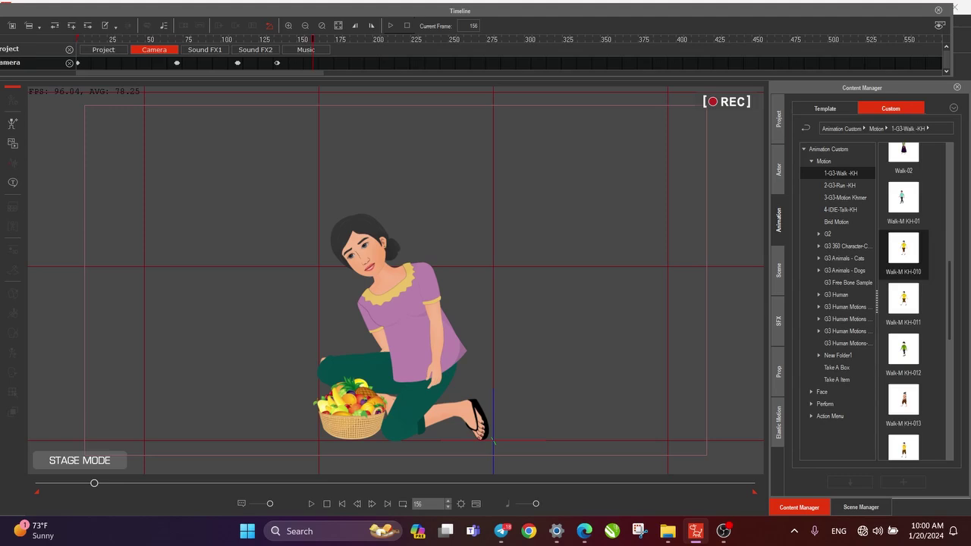
{"action": "key", "text": "Right"}
{"action": "key", "text": "Right"}
{"action": "key", "text": "Right"}
{"action": "key", "text": "Right"}
{"action": "key", "text": "Right"}
{"action": "key", "text": "Left"}
{"action": "key", "text": "Left"}
{"action": "key", "text": "Left"}
{"action": "key", "text": "Left"}
{"action": "key", "text": "Left"}
{"action": "key", "text": "Left"}
{"action": "key", "text": "Left"}
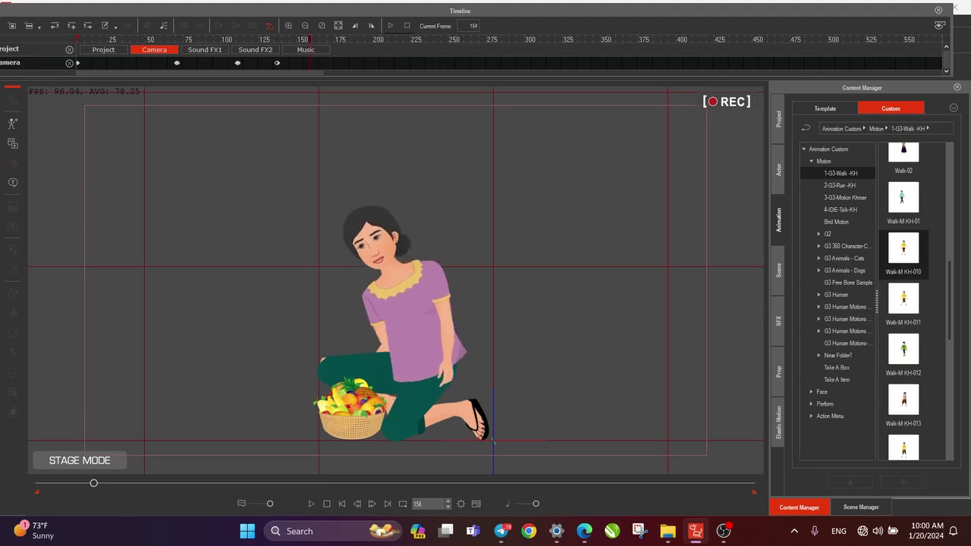
{"action": "key", "text": "Right"}
{"action": "key", "text": "Right"}
{"action": "key", "text": "Right"}
{"action": "key", "text": "Right"}
{"action": "key", "text": "Right"}
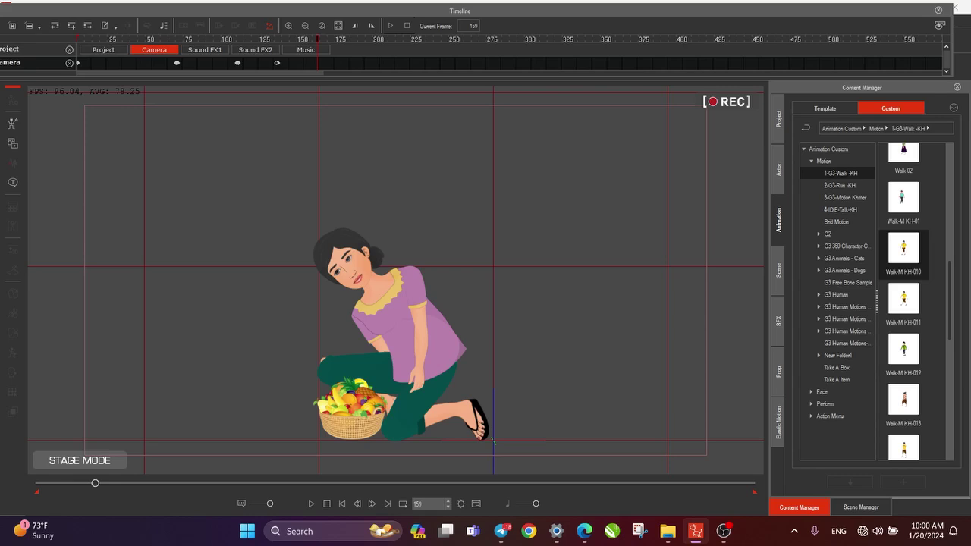
{"action": "key", "text": "space"}
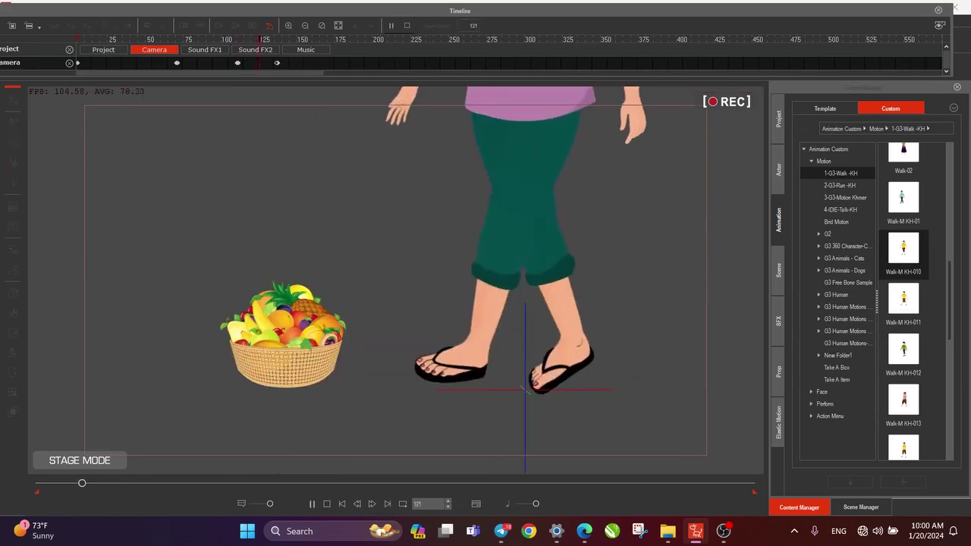
{"action": "key", "text": "space"}
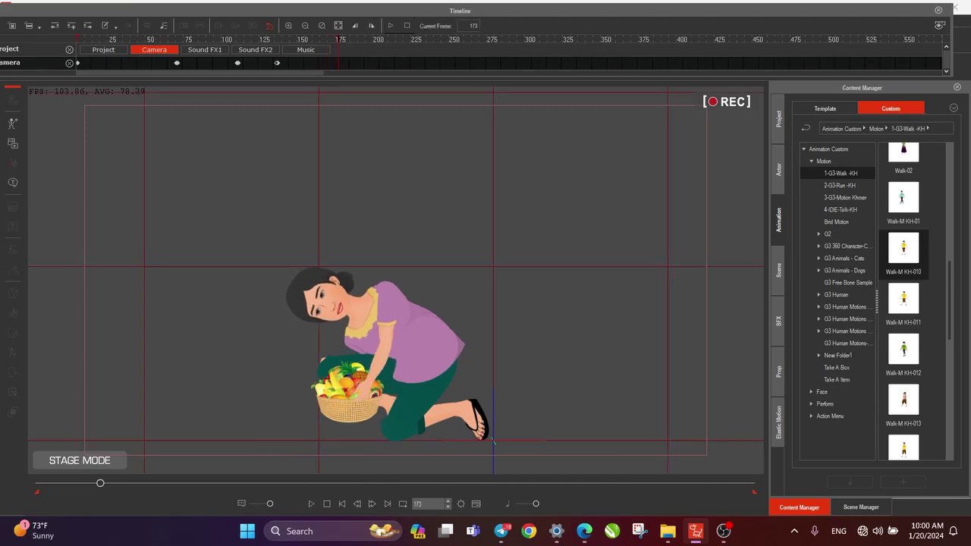
- Key the wide view at frame 169 and cut to a closer shot of the basket and kneeling woman at frame 170
{"action": "mouse_move", "coordinate": [338, 39]}
{"action": "left_mouse_down"}
{"action": "mouse_move", "coordinate": [286, 39]}
{"action": "mouse_move", "coordinate": [326, 39]}
{"action": "left_mouse_up"}
{"action": "left_click_drag", "start_coordinate": [98, 483], "coordinate": [99, 483]}
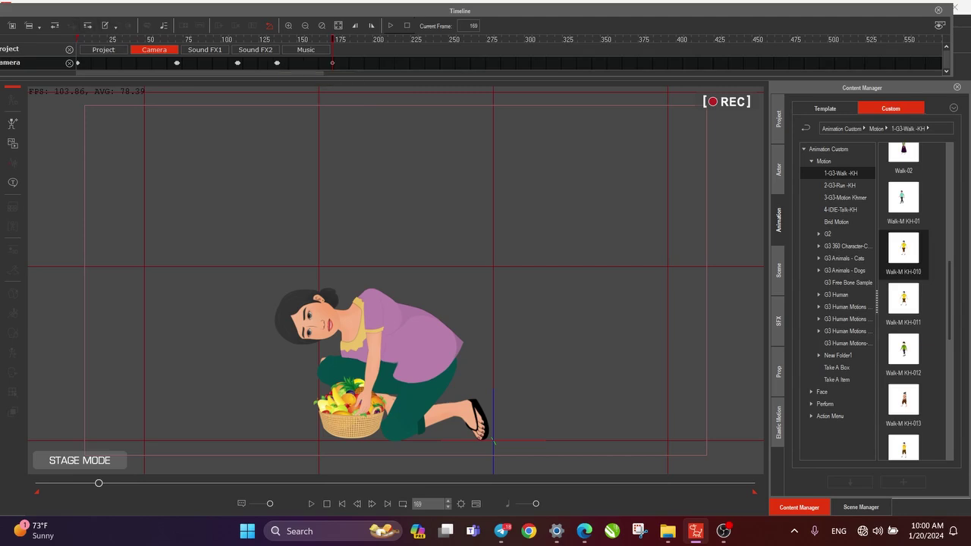
{"action": "left_click", "coordinate": [372, 504]}
{"action": "scroll", "coordinate": [396, 304], "scroll_direction": "up", "scroll_amount": 4}
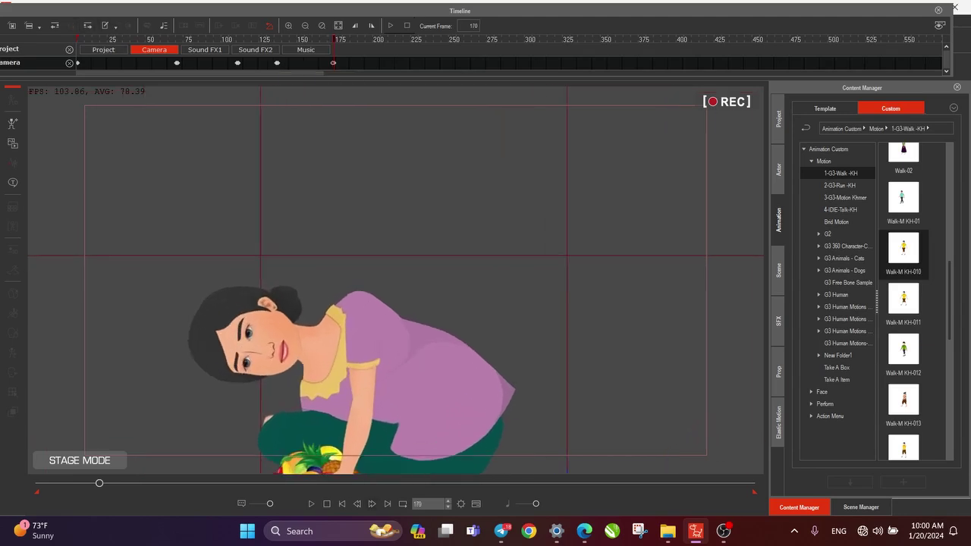
{"action": "left_click_drag", "start_coordinate": [396, 379], "coordinate": [417, 212]}
{"action": "scroll", "coordinate": [417, 212], "scroll_direction": "up", "scroll_amount": 3}
{"action": "scroll", "coordinate": [395, 292], "scroll_direction": "up", "scroll_amount": 3}
{"action": "left_click_drag", "start_coordinate": [395, 304], "coordinate": [490, 269]}
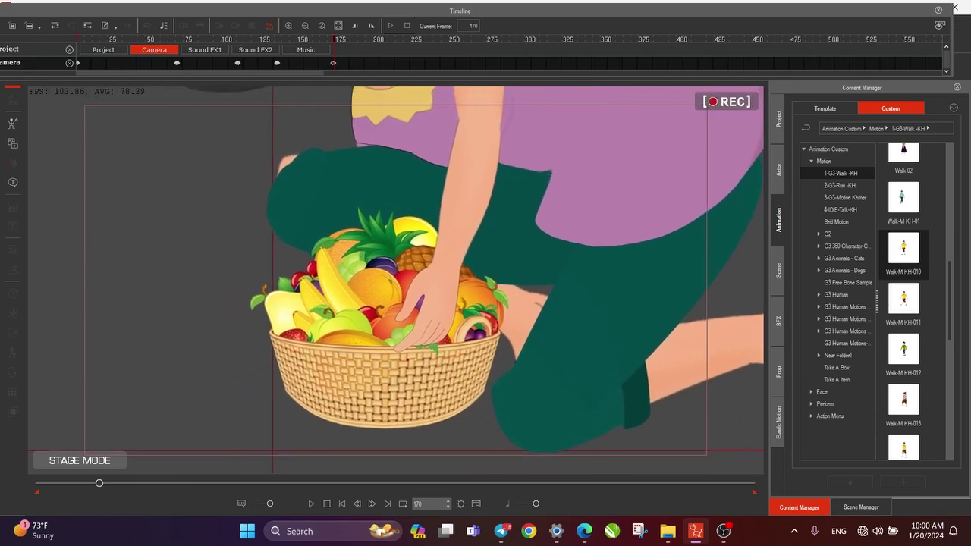
{"action": "scroll", "coordinate": [396, 281], "scroll_direction": "down", "scroll_amount": 3}
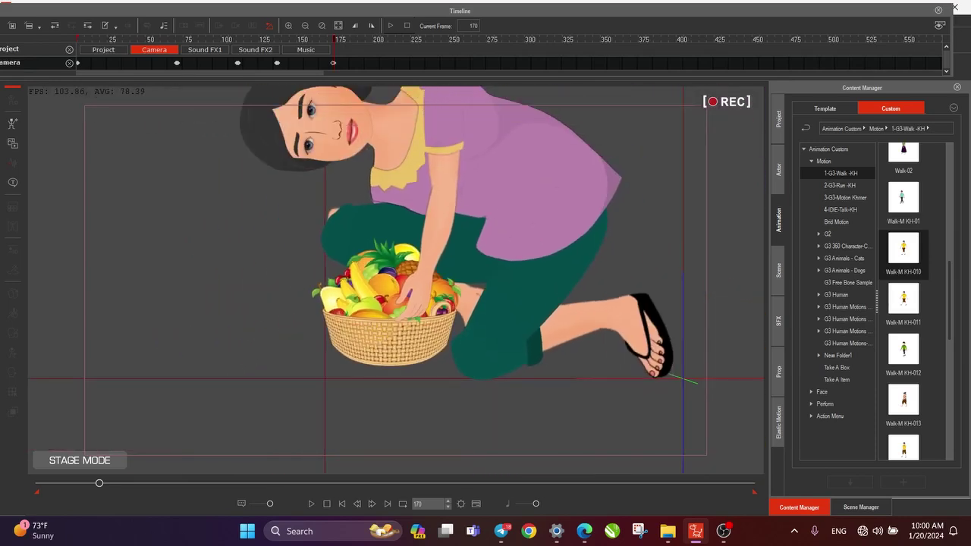
{"action": "left_click_drag", "start_coordinate": [396, 280], "coordinate": [388, 292]}
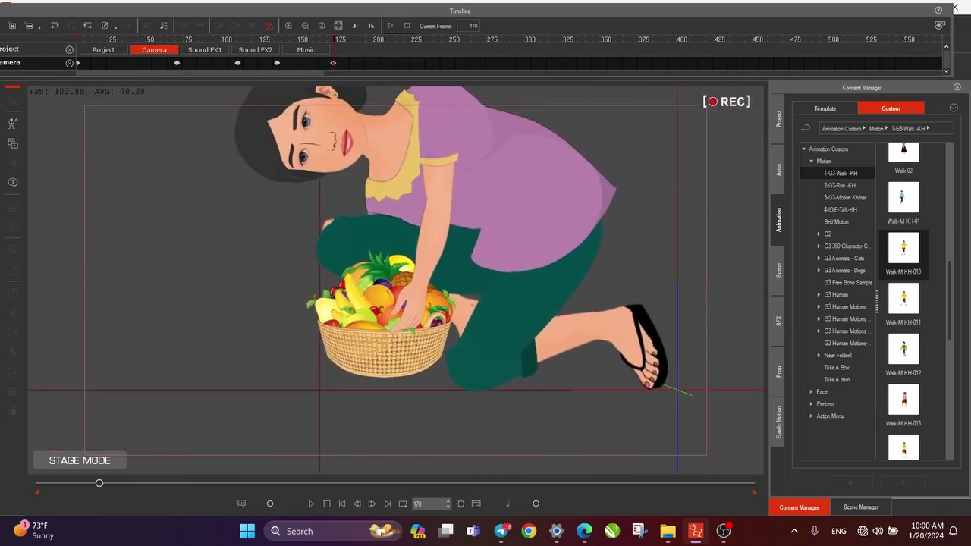
- Play on to frame 183, key the basket shot there, and move the camera to the woman's face and basket at frame 184
{"action": "key", "text": "space"}
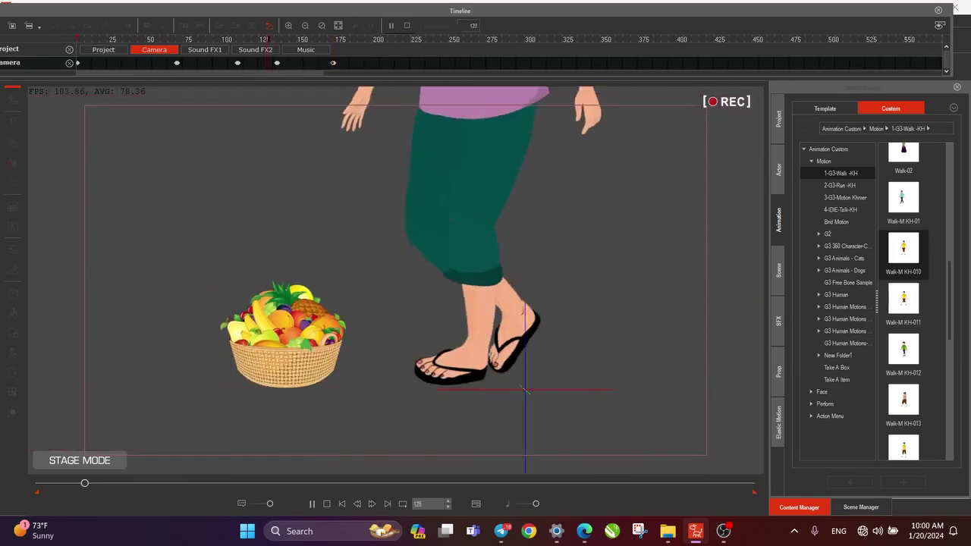
{"action": "key", "text": "space"}
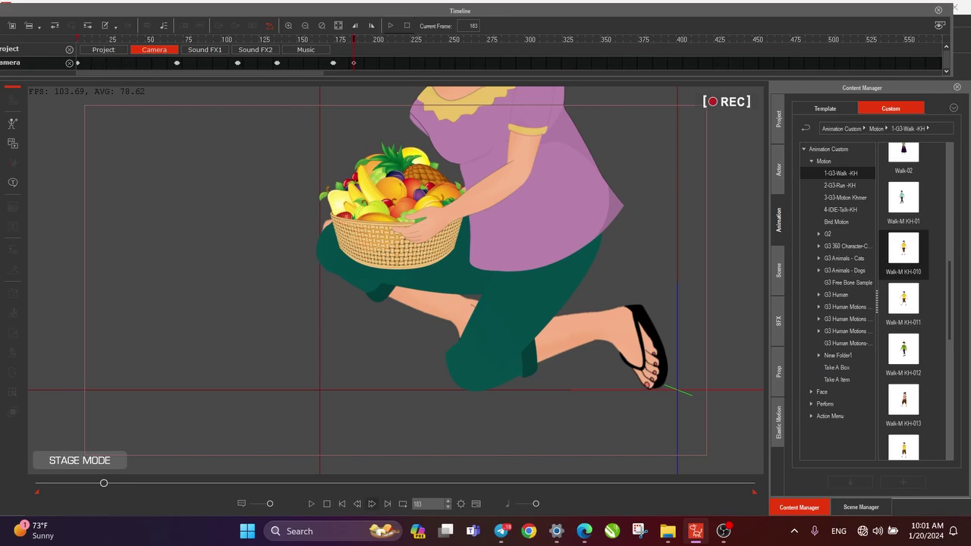
{"action": "left_click", "coordinate": [372, 504]}
{"action": "left_click_drag", "start_coordinate": [410, 235], "coordinate": [342, 414]}
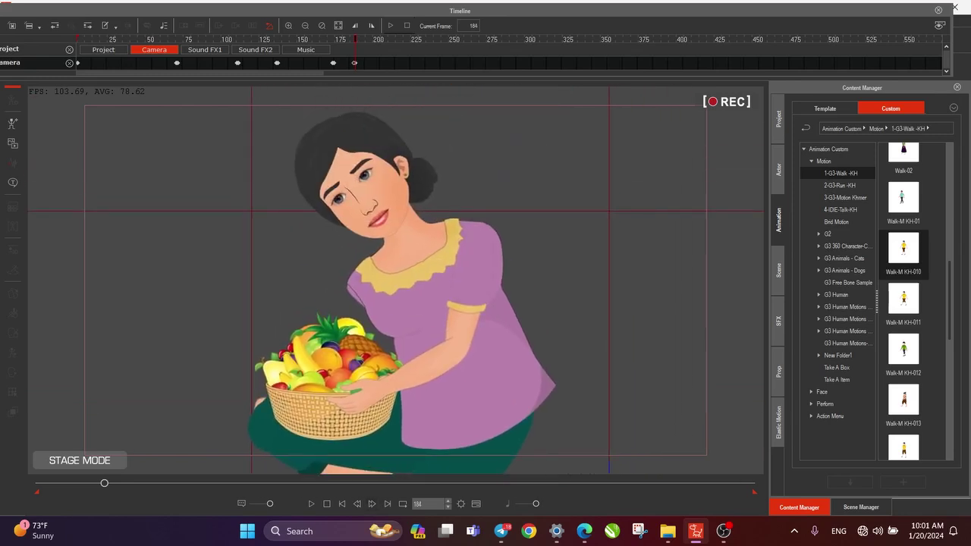
- Play on to frame 208 and pull the camera back to fit the raised basket and the woman's upper body in the frame
{"action": "key", "text": "space"}
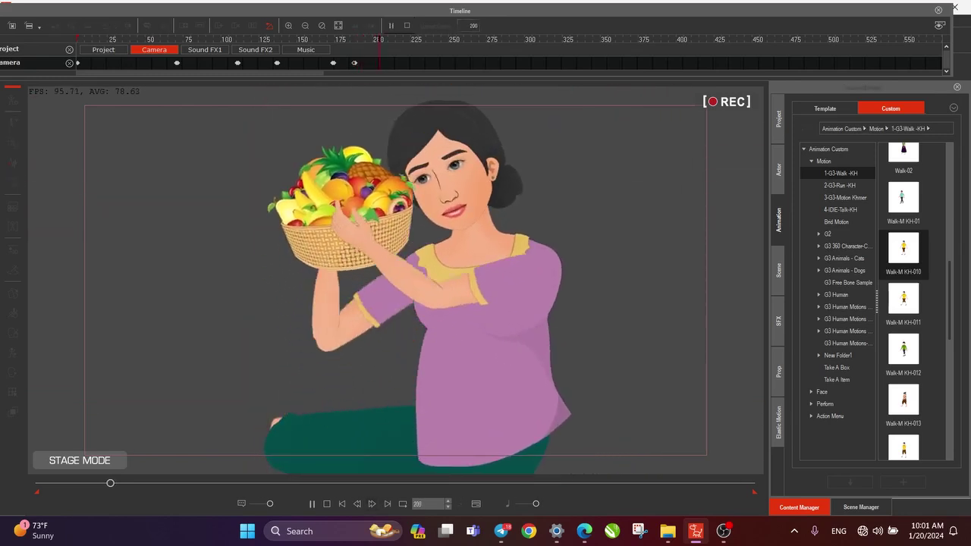
{"action": "key", "text": "space"}
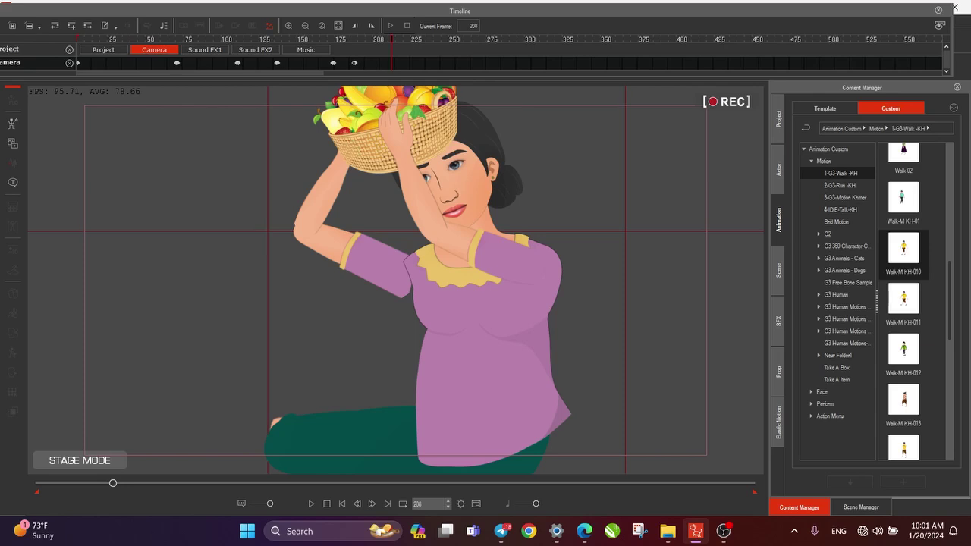
{"action": "scroll", "coordinate": [396, 280], "scroll_direction": "down", "scroll_amount": 3}
{"action": "left_click_drag", "start_coordinate": [396, 280], "coordinate": [353, 330]}
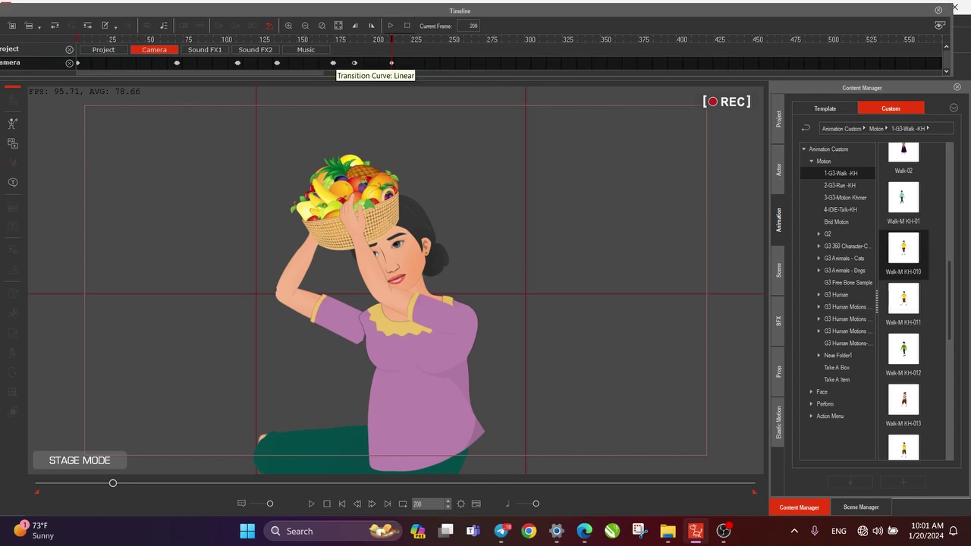
- Preview the camera pull-back during the basket lift, replaying it from frame 159 to frame 204
{"action": "key", "text": "space"}
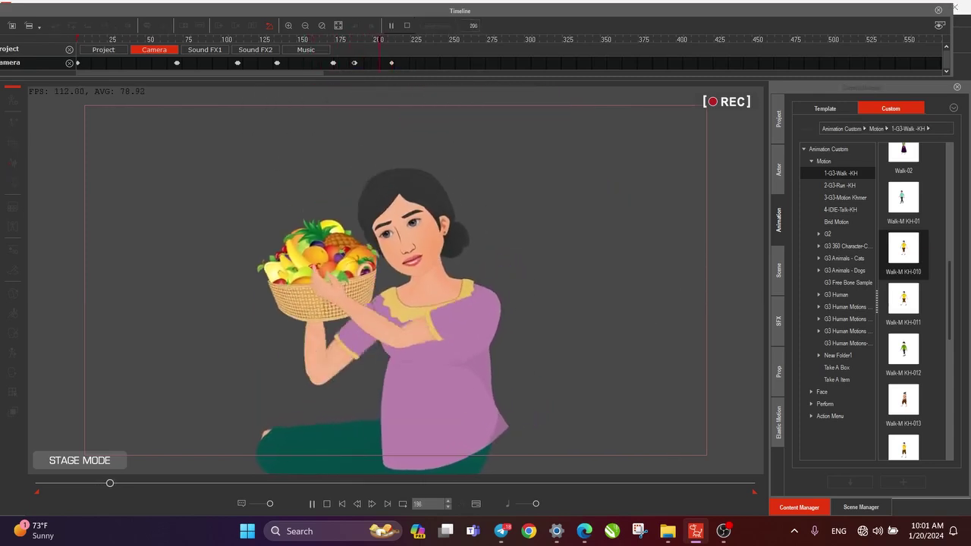
{"action": "key", "text": "space"}
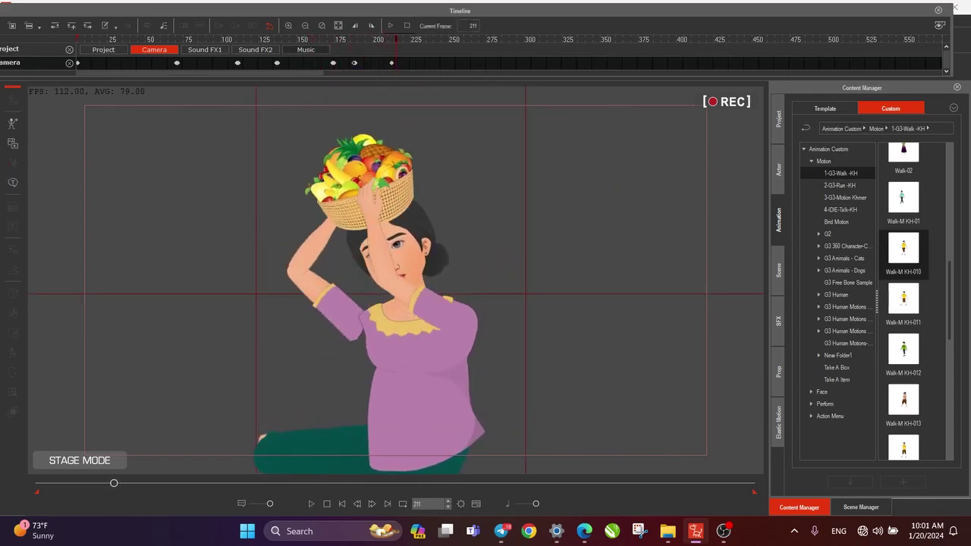
{"action": "scroll", "coordinate": [396, 280], "scroll_direction": "down", "scroll_amount": 1}
{"action": "left_click", "coordinate": [317, 38]}
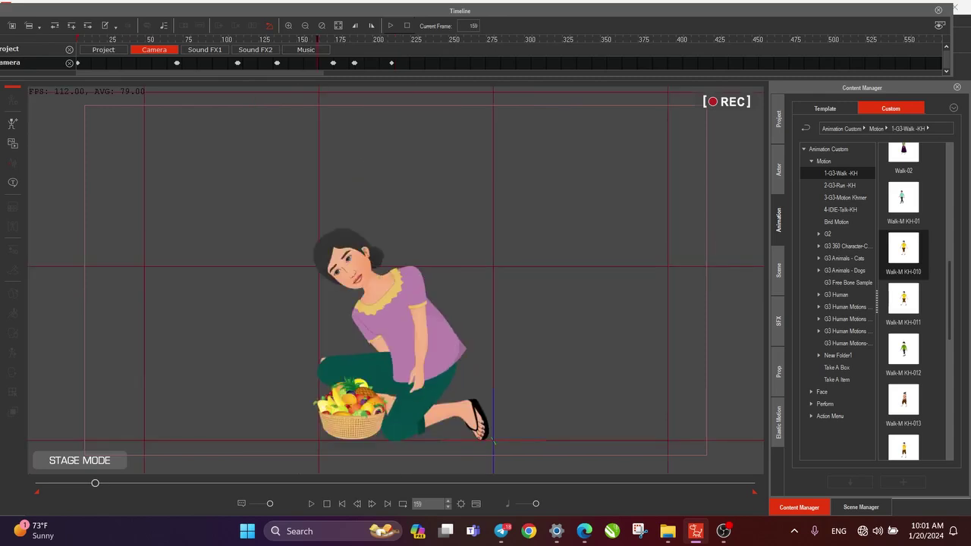
{"action": "key", "text": "space"}
{"action": "key", "text": "space"}
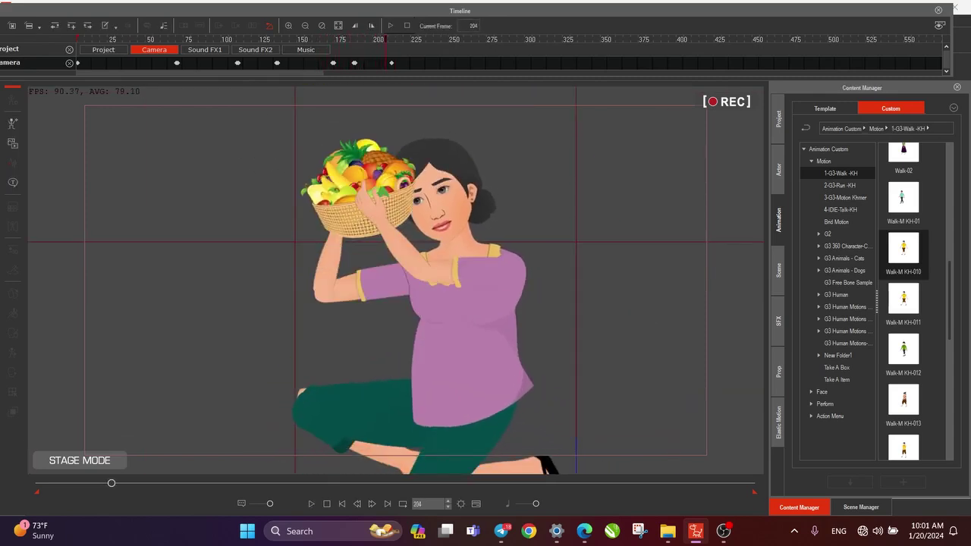
- Delete the camera key at frame 208
{"action": "left_click", "coordinate": [392, 63]}
{"action": "right_click", "coordinate": [392, 63]}
{"action": "left_click", "coordinate": [410, 115]}
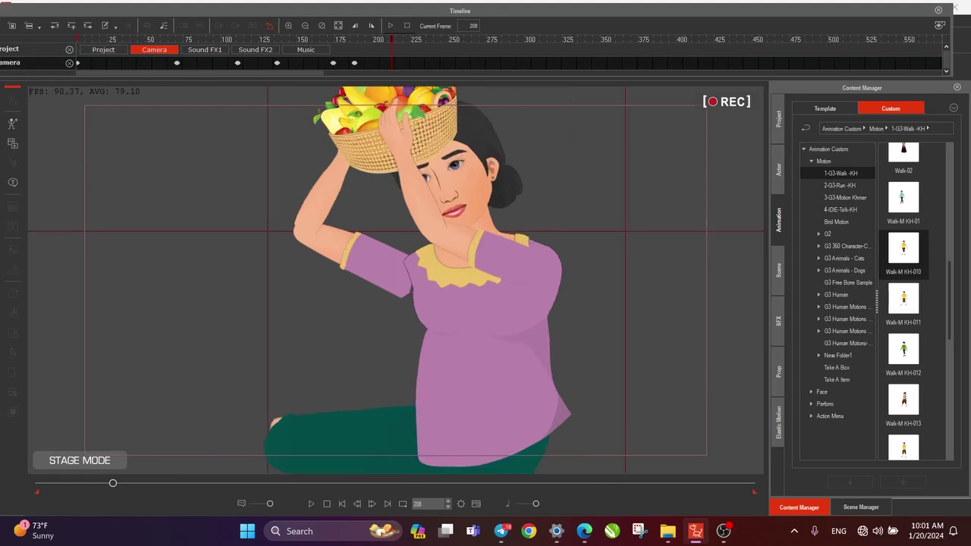
- Replay the basket lift from the kneeling shot and stop at frame 204
{"action": "left_click", "coordinate": [339, 39]}
{"action": "key", "text": "space"}
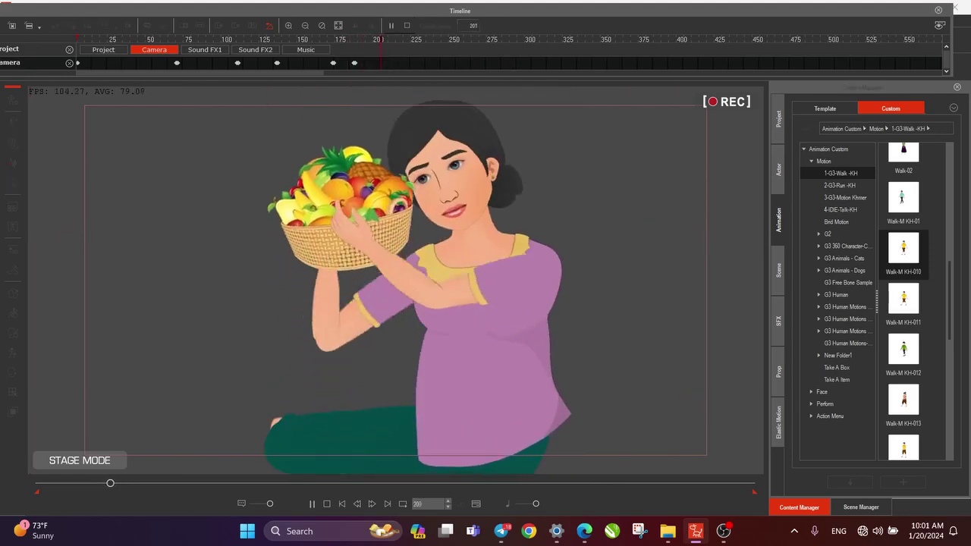
{"action": "key", "text": "space"}
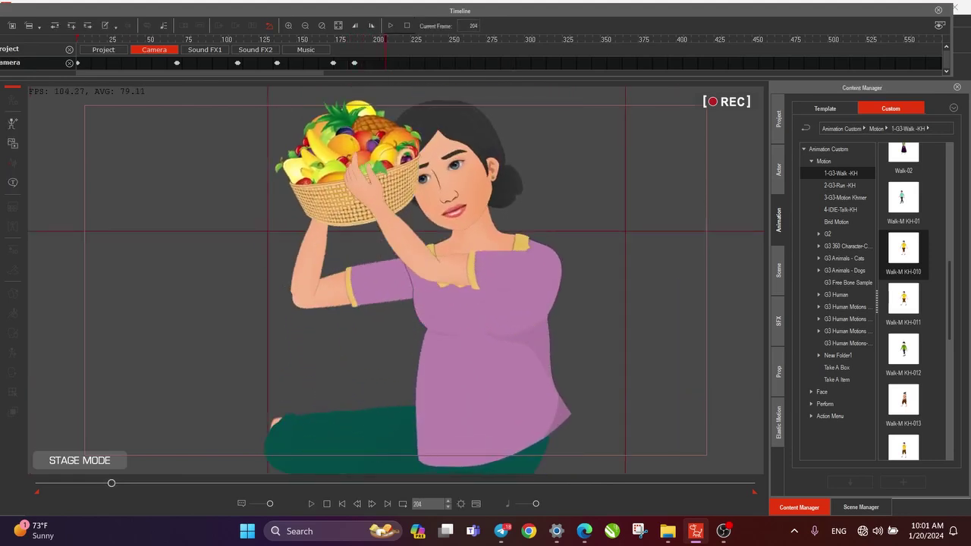
- Advance to frame 208 and reframe the camera on the raised basket and the woman's upper body
{"action": "left_click_drag", "start_coordinate": [385, 39], "coordinate": [390, 39]}
{"action": "key", "text": "Left"}
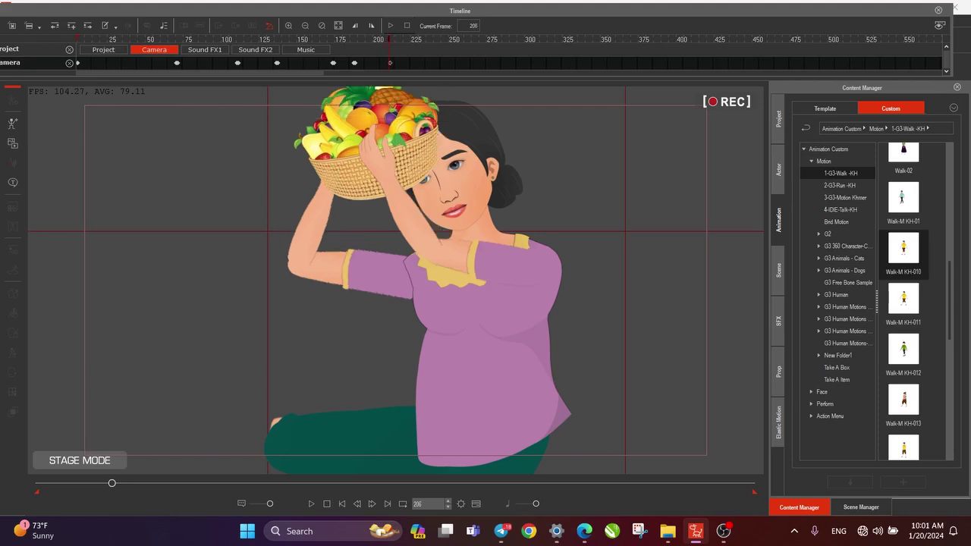
{"action": "key", "text": "Right"}
{"action": "key", "text": "Right"}
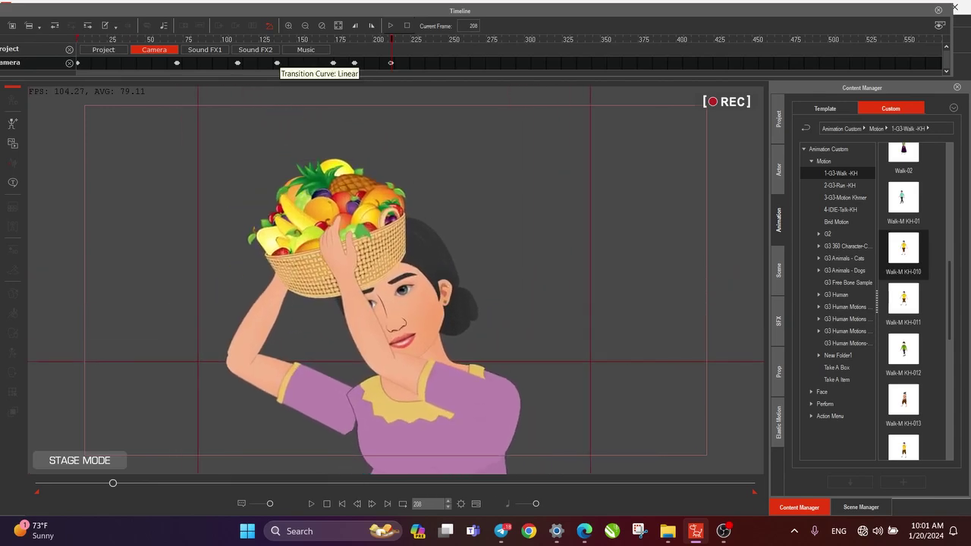
- Preview the basket lift twice with the camera key at frame 208, stopping at frame 200
{"action": "key", "text": "space"}
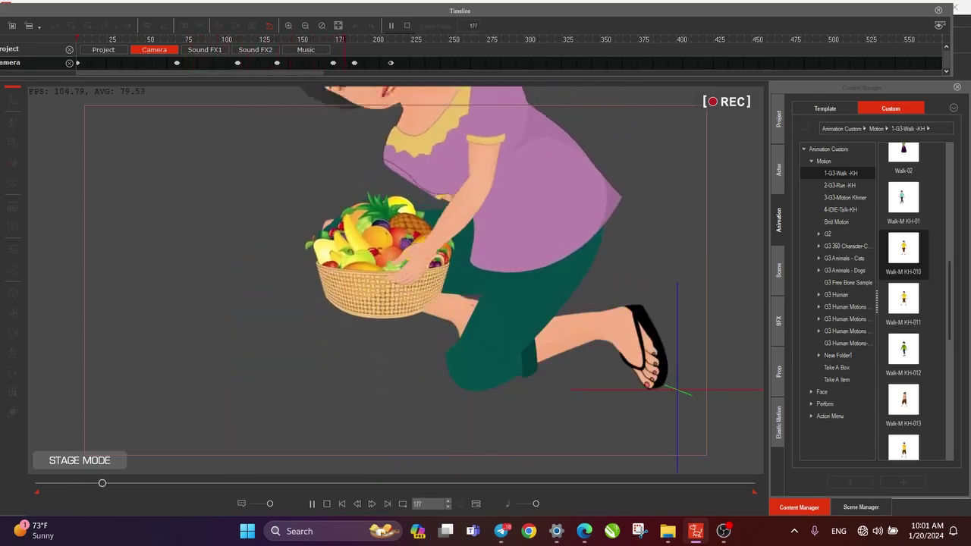
{"action": "key", "text": "space"}
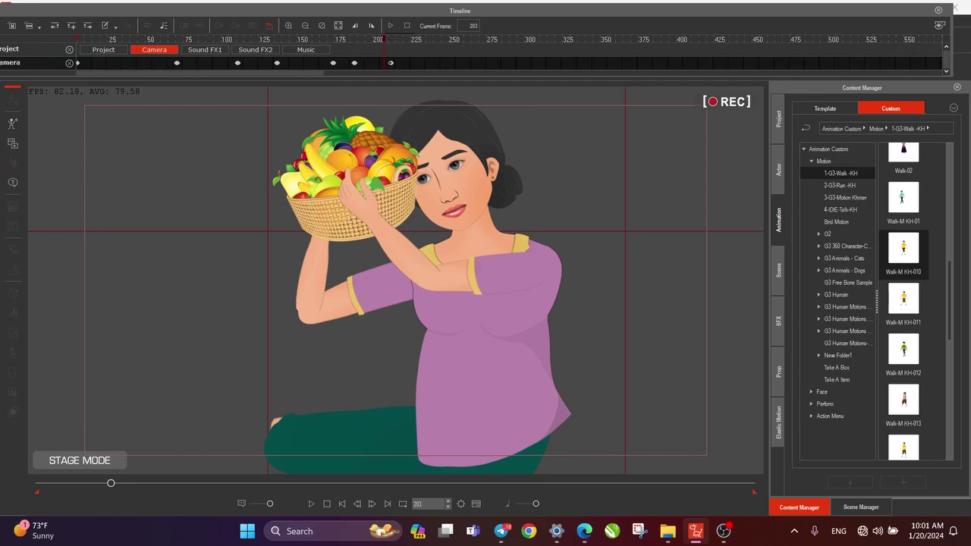
{"action": "key", "text": "space"}
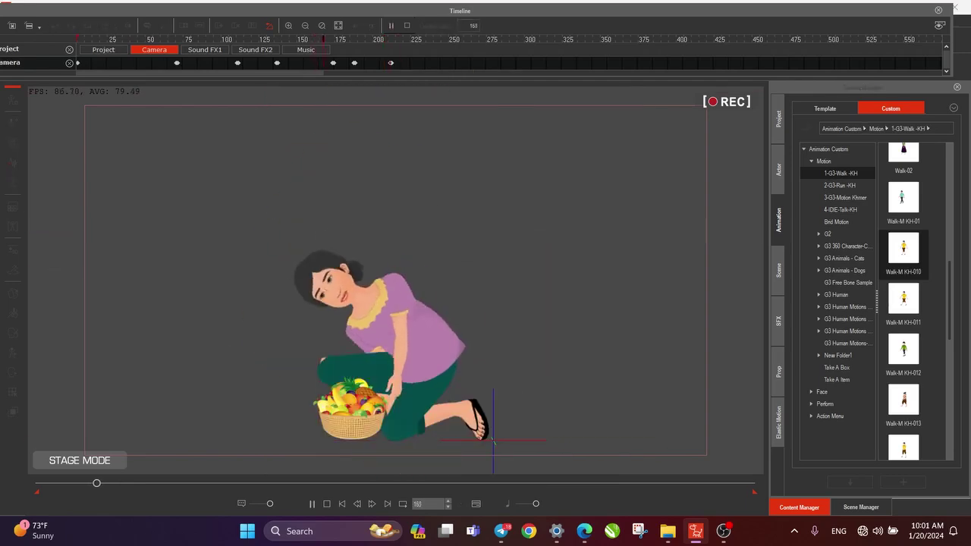
{"action": "key", "text": "space"}
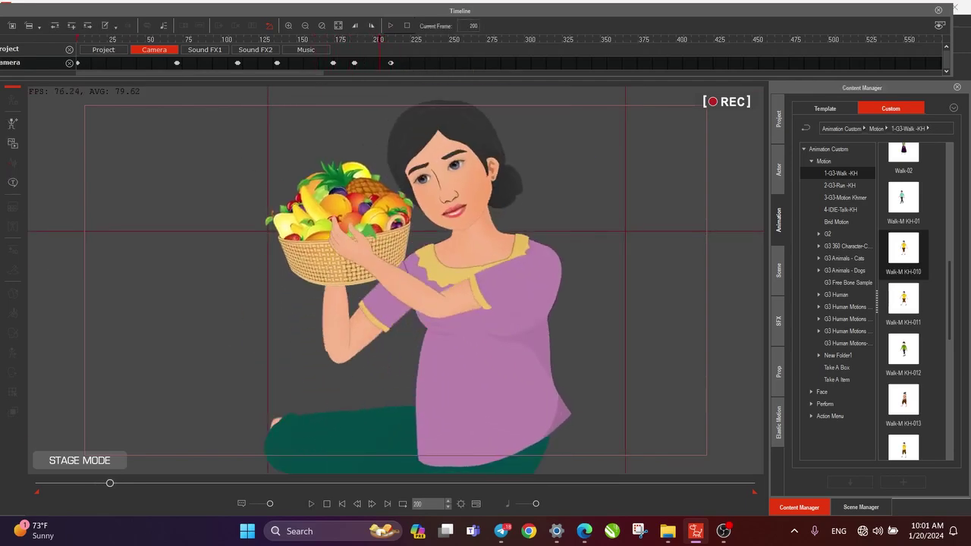
- Move the last two camera keys to frames 199 and 224, and preview the animation through to frame 244
{"action": "left_click_drag", "start_coordinate": [441, 62], "coordinate": [379, 63]}
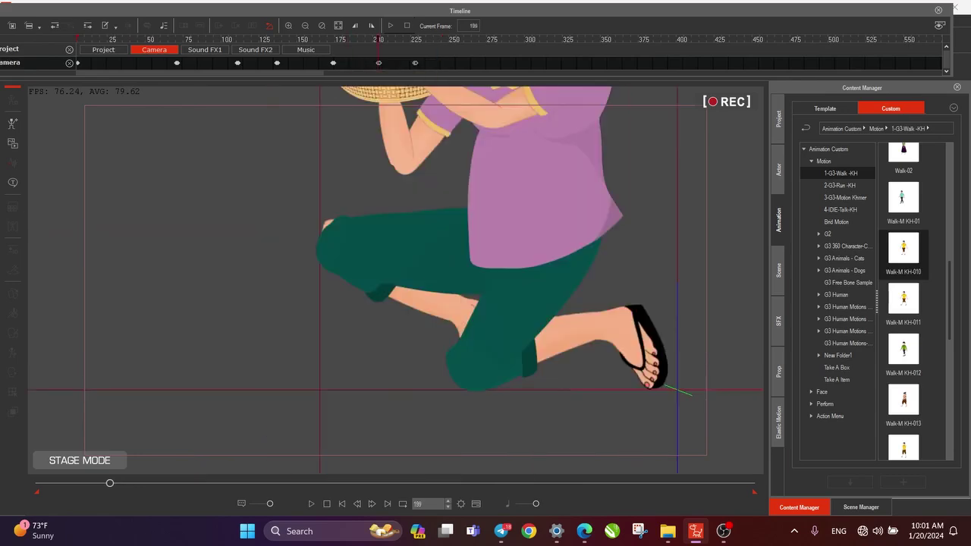
{"action": "left_click_drag", "start_coordinate": [332, 39], "coordinate": [385, 39]}
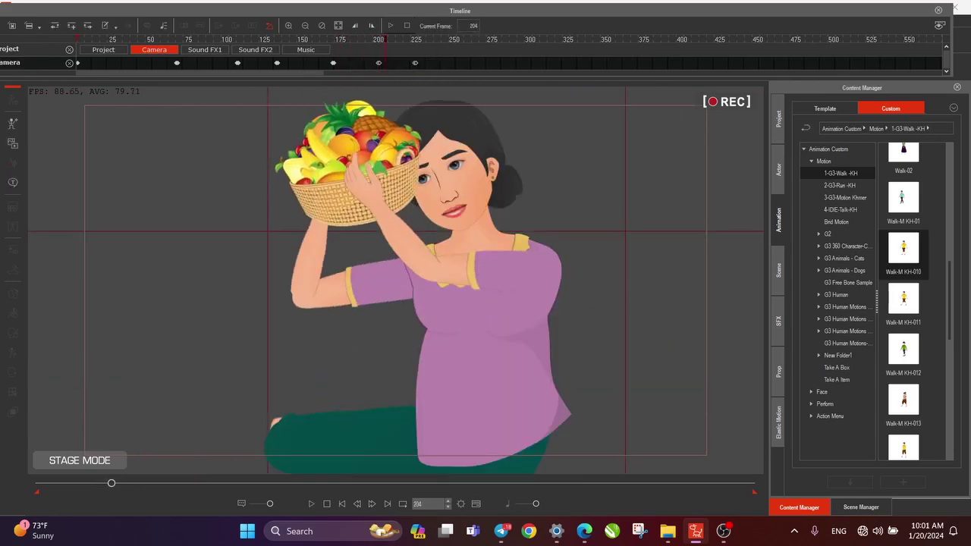
{"action": "key", "text": "space"}
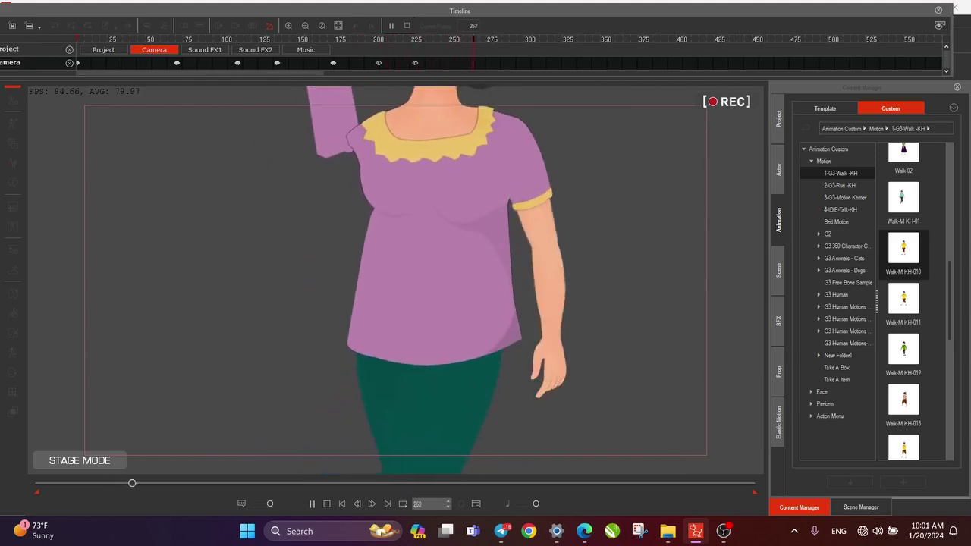
{"action": "key", "text": "space"}
{"action": "key", "text": "space"}
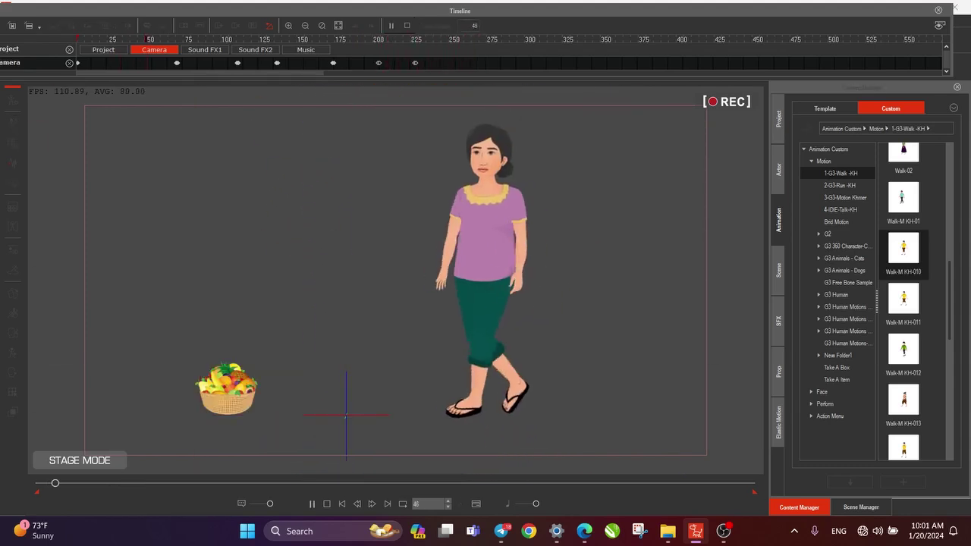
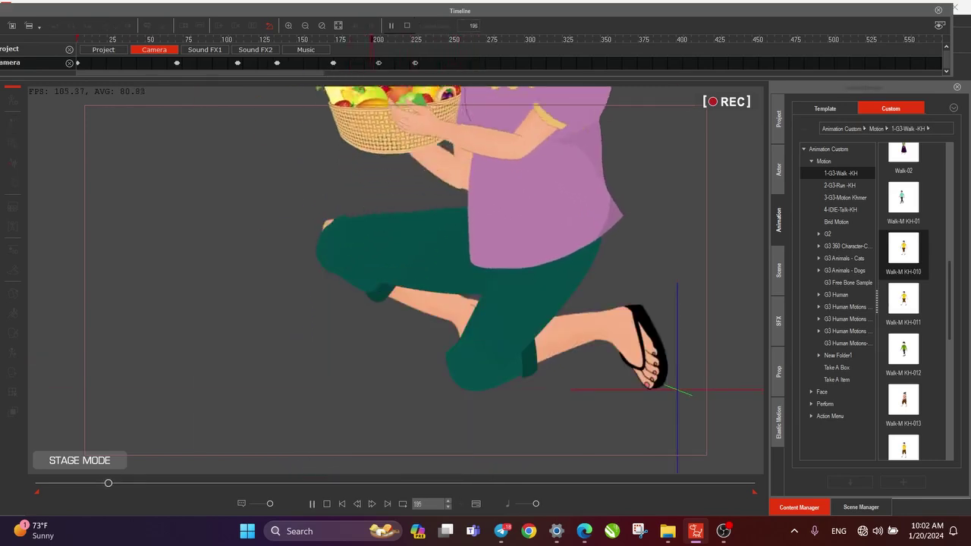
{"action": "key", "text": "space"}
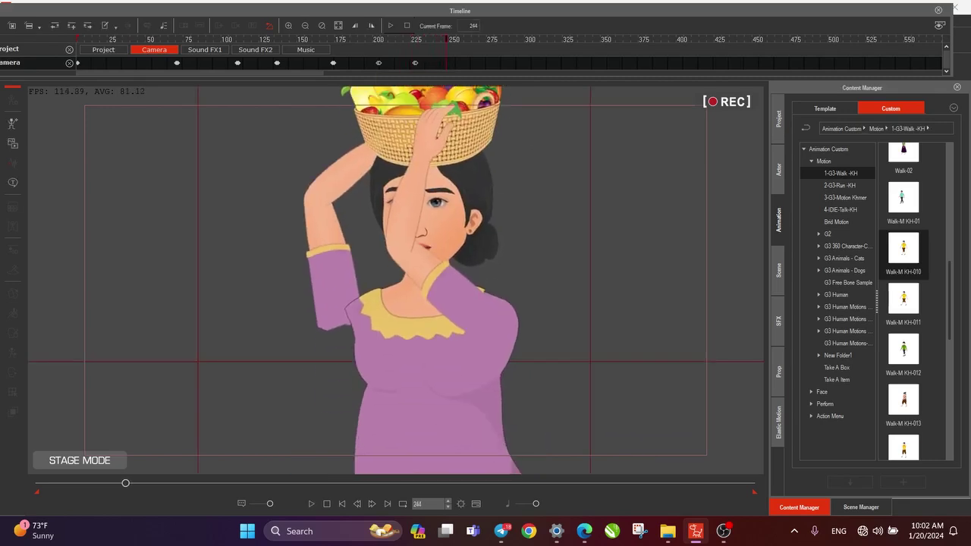
- Delete the camera key at frame 224, move the remaining upper-body key close to that frame, and preview to frame 243
{"action": "right_click", "coordinate": [415, 63]}
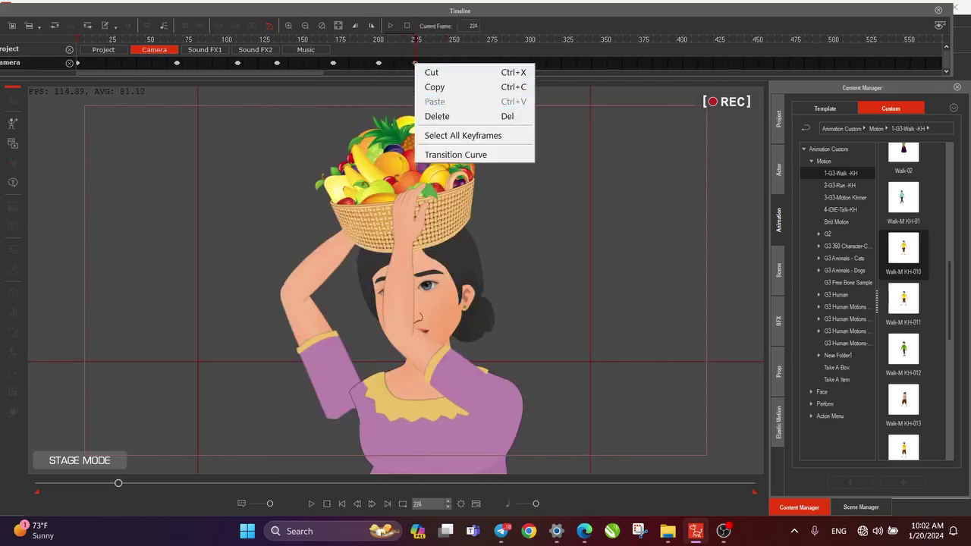
{"action": "key", "text": "Delete"}
{"action": "left_click_drag", "start_coordinate": [309, 62], "coordinate": [414, 63]}
{"action": "key", "text": "space"}
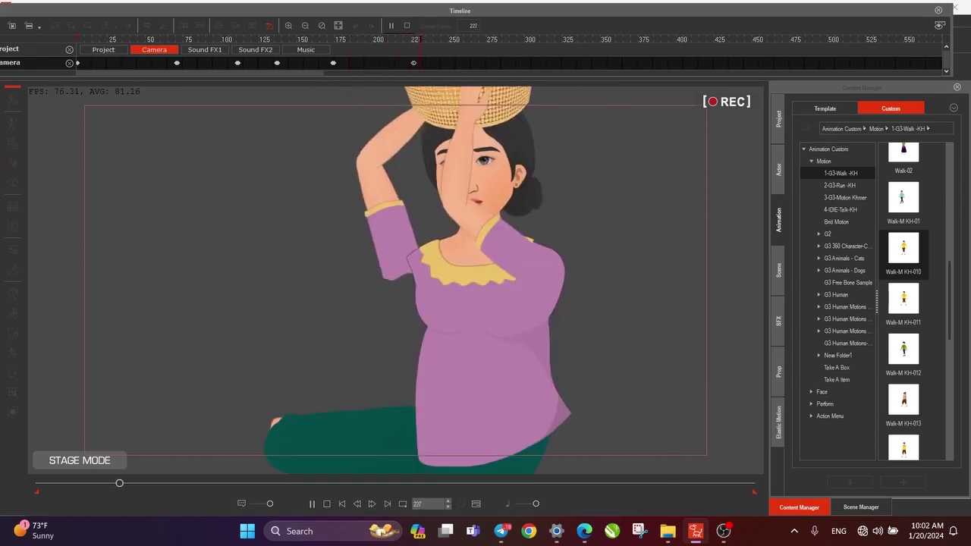
{"action": "key", "text": "space"}
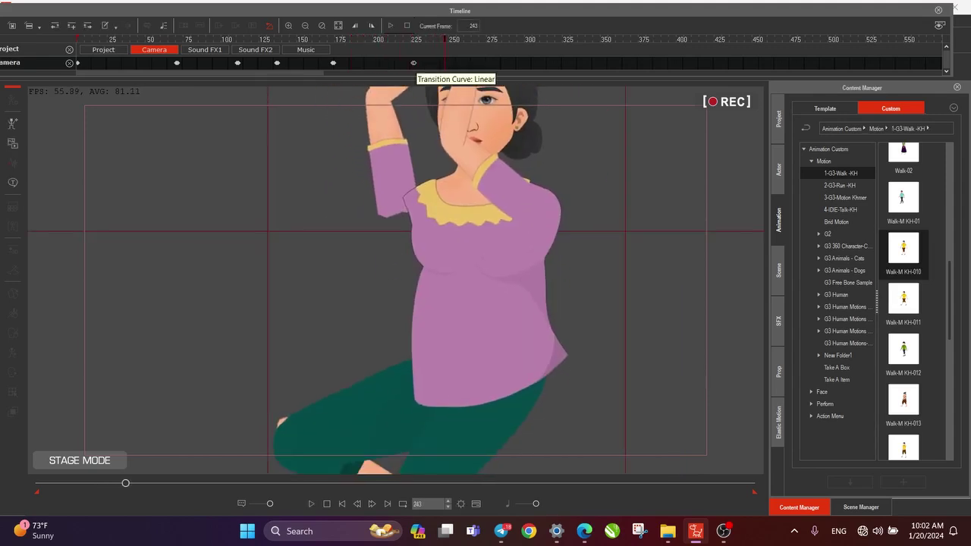
- Move the last camera key back to frame 209 and replay the basket lift up to it
{"action": "left_click_drag", "start_coordinate": [402, 64], "coordinate": [422, 65]}
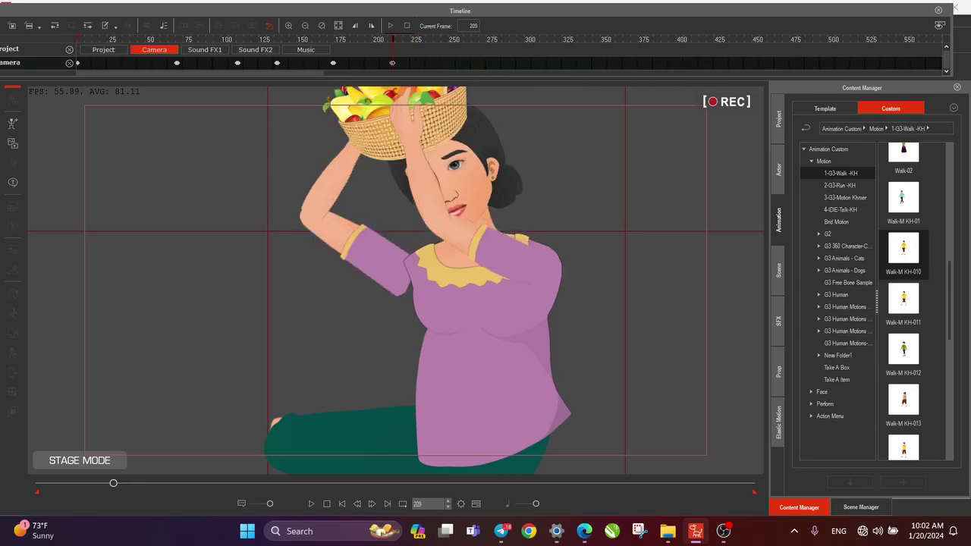
{"action": "key", "text": "space"}
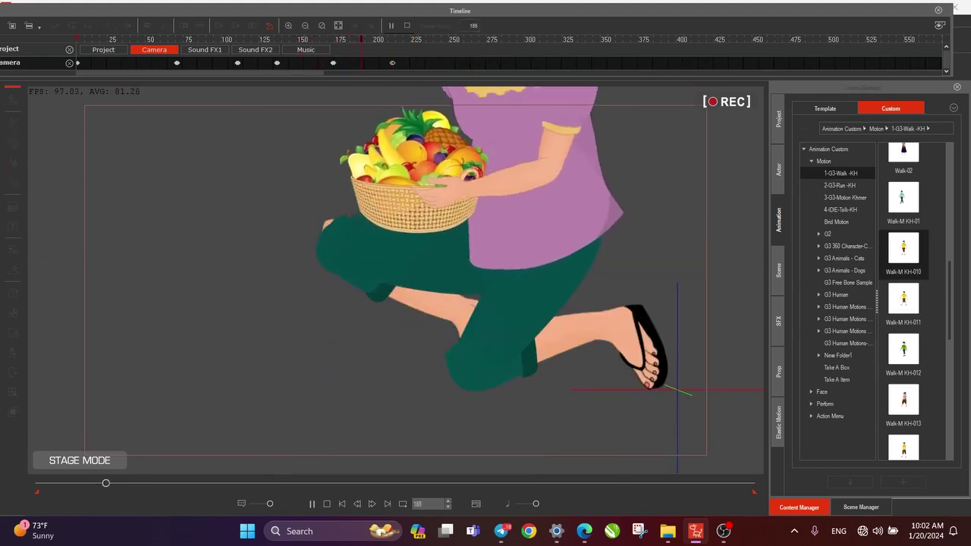
{"action": "key", "text": "space"}
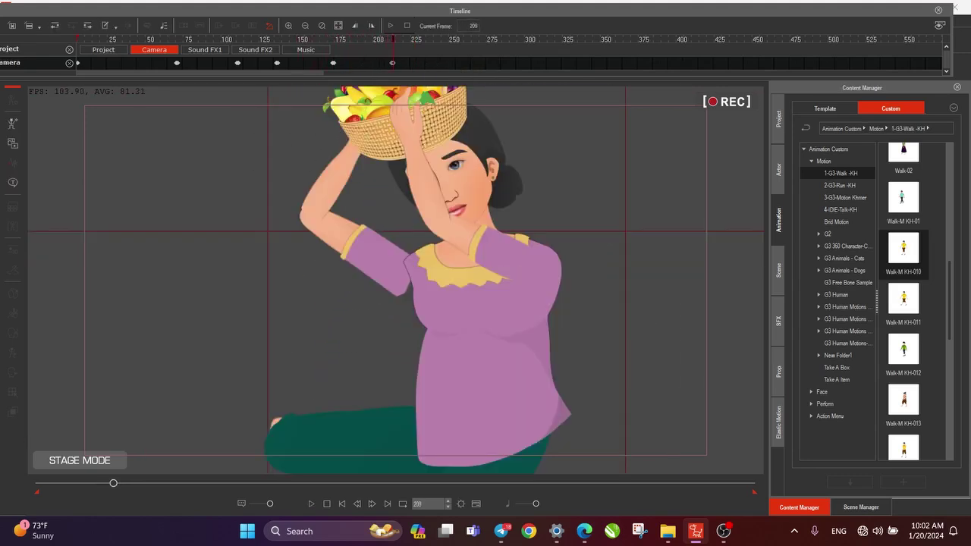
- Reframe the camera slightly at frame 208 and preview the change during the basket lift twice
{"action": "mouse_move", "coordinate": [393, 64]}
{"action": "left_mouse_down"}
{"action": "mouse_move", "coordinate": [332, 64]}
{"action": "mouse_move", "coordinate": [390, 63]}
{"action": "left_mouse_up"}
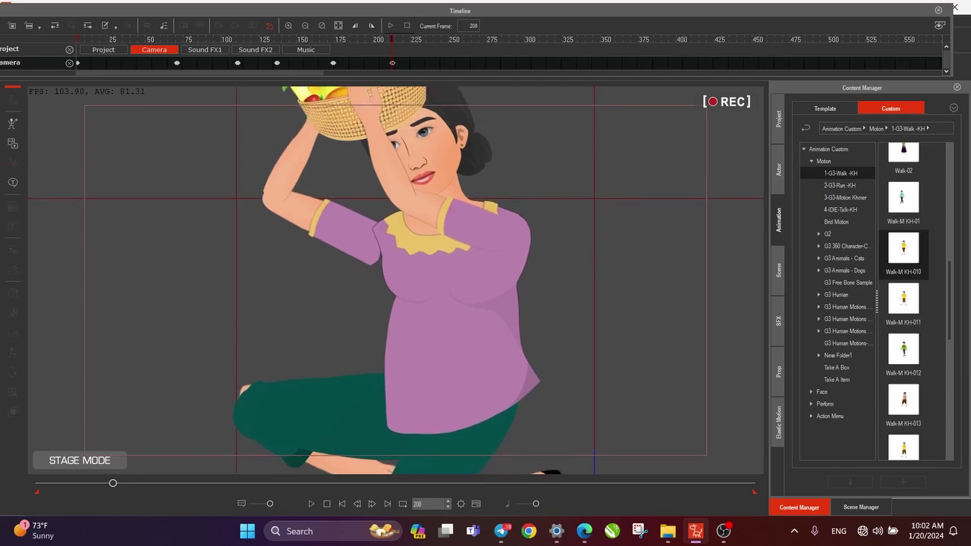
{"action": "scroll", "coordinate": [425, 250], "scroll_direction": "down", "scroll_amount": 2}
{"action": "left_click", "coordinate": [278, 40]}
{"action": "key", "text": "space"}
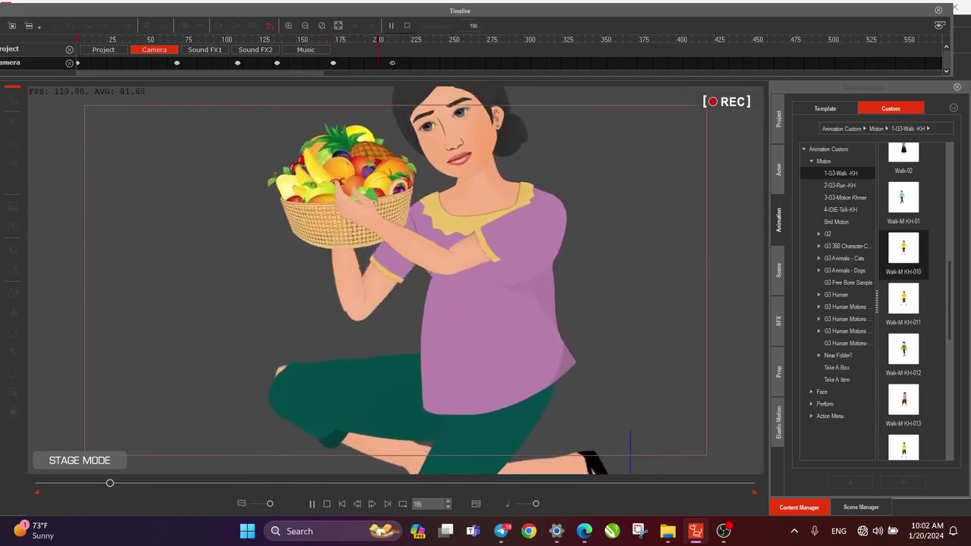
{"action": "key", "text": "space"}
{"action": "left_click", "coordinate": [286, 40]}
{"action": "key", "text": "space"}
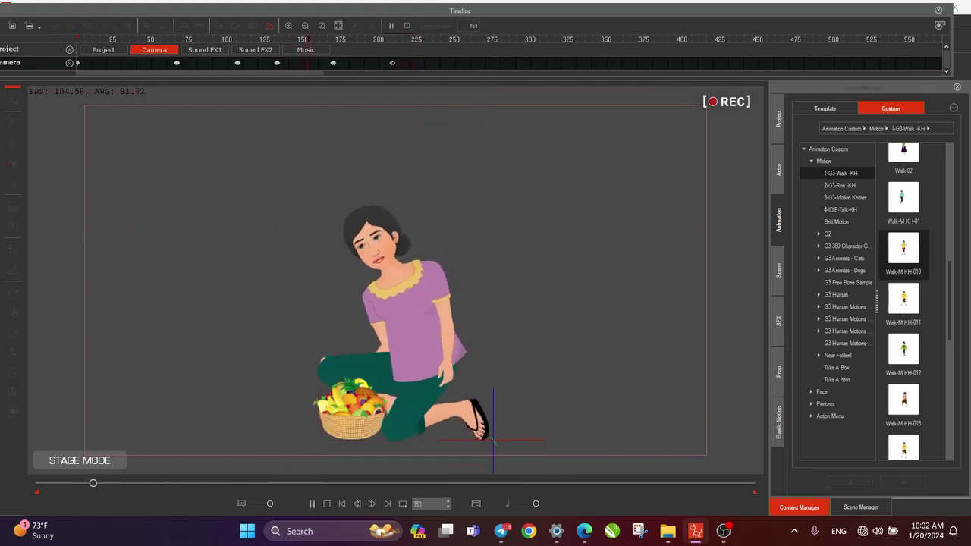
{"action": "key", "text": "space"}
- Delete the camera key at frame 209
{"action": "left_click", "coordinate": [392, 63]}
{"action": "right_click", "coordinate": [393, 63]}
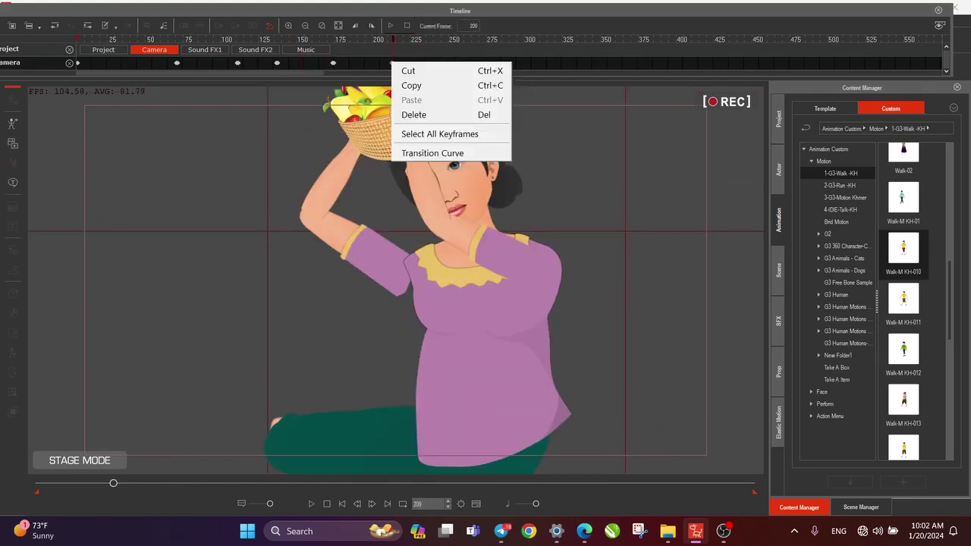
{"action": "left_click", "coordinate": [415, 114]}
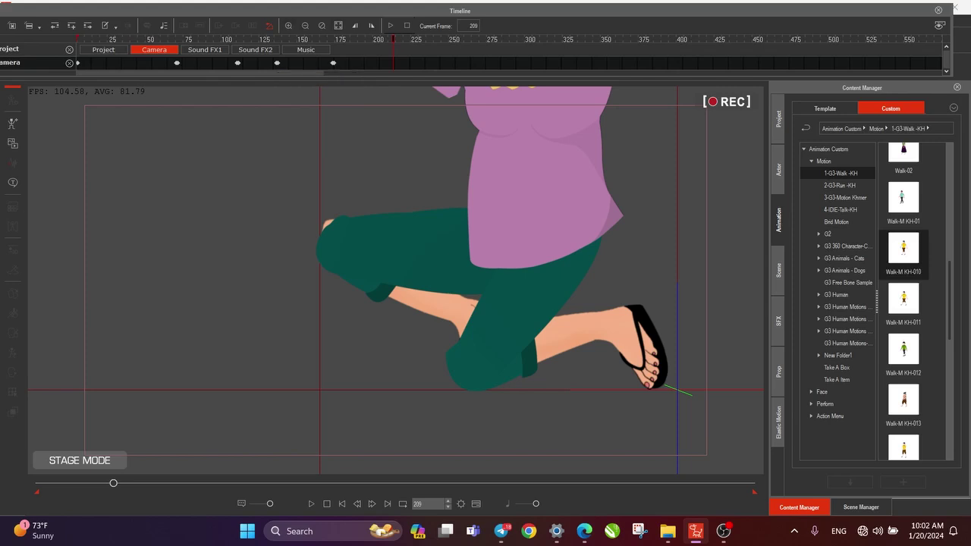
- Pull the camera back at the frame 170 key to fit the whole kneeling woman, and preview to frame 201
{"action": "left_click", "coordinate": [333, 63]}
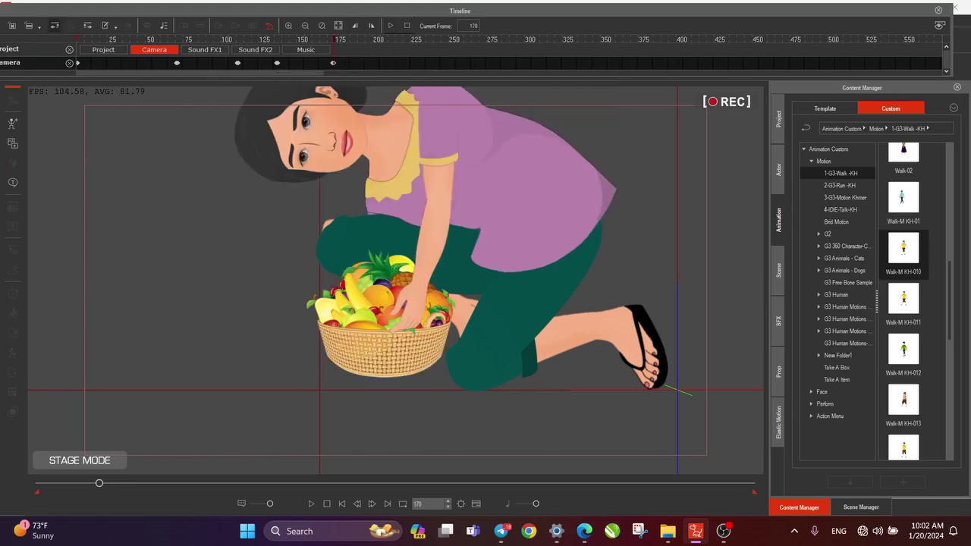
{"action": "scroll", "coordinate": [396, 281], "scroll_direction": "down", "scroll_amount": 3}
{"action": "left_click_drag", "start_coordinate": [395, 281], "coordinate": [371, 340]}
{"action": "key", "text": "space"}
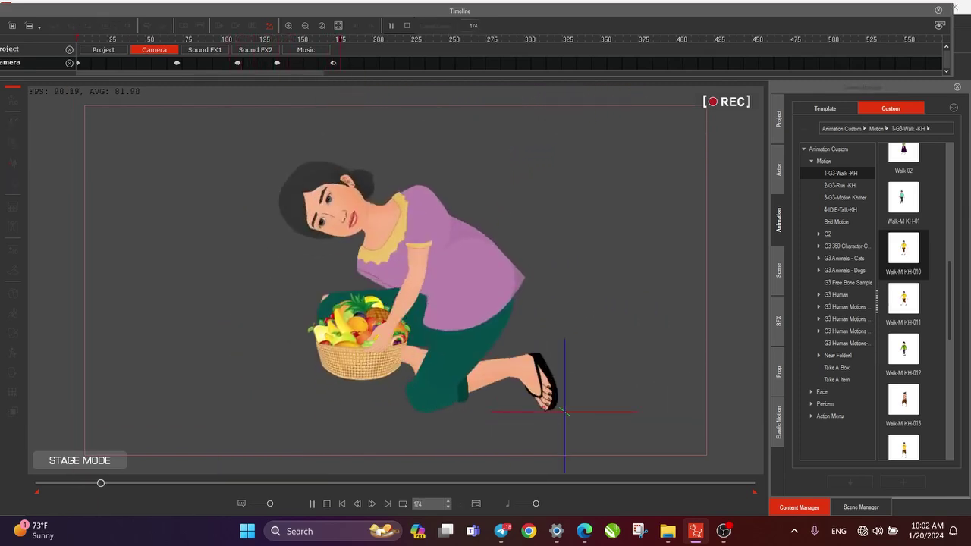
{"action": "key", "text": "space"}
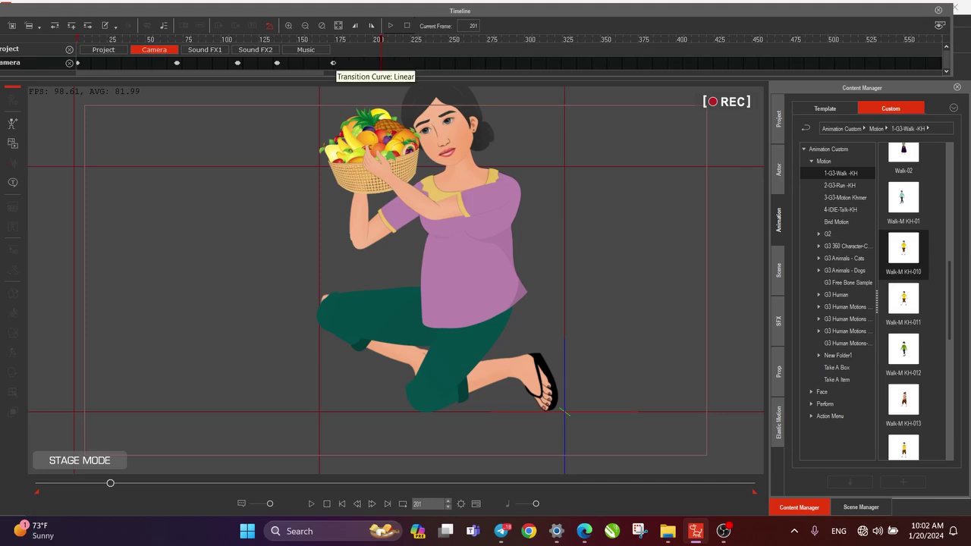
- Widen and recentre the frame 170 shot to leave room above the woman for the raised basket, and preview the rise to standing
{"action": "left_click", "coordinate": [333, 63]}
{"action": "left_click_drag", "start_coordinate": [395, 281], "coordinate": [380, 308]}
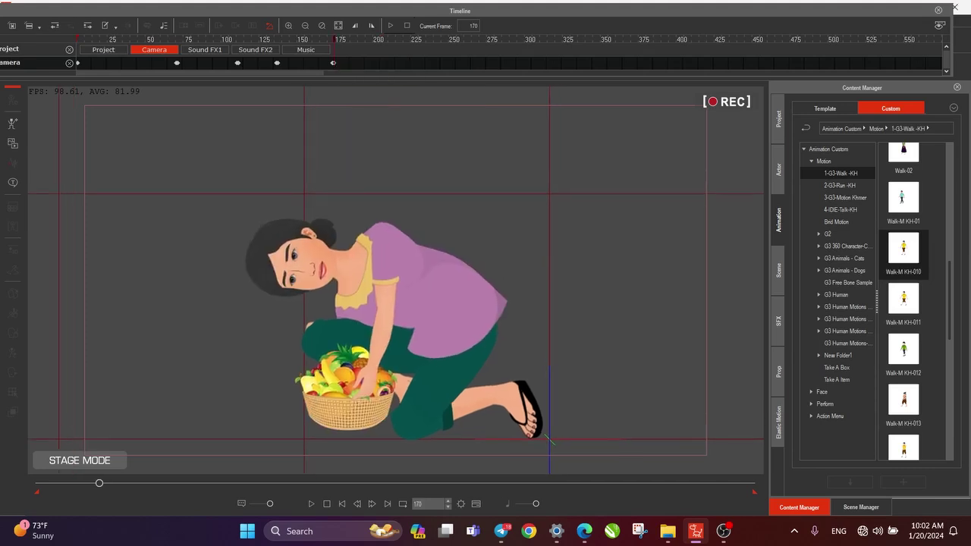
{"action": "scroll", "coordinate": [395, 280], "scroll_direction": "down", "scroll_amount": 5}
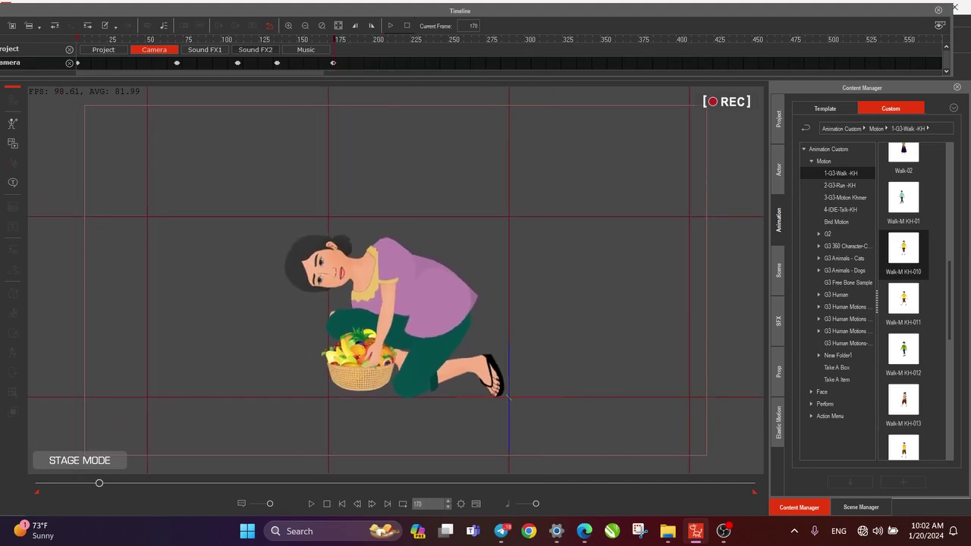
{"action": "key", "text": "space"}
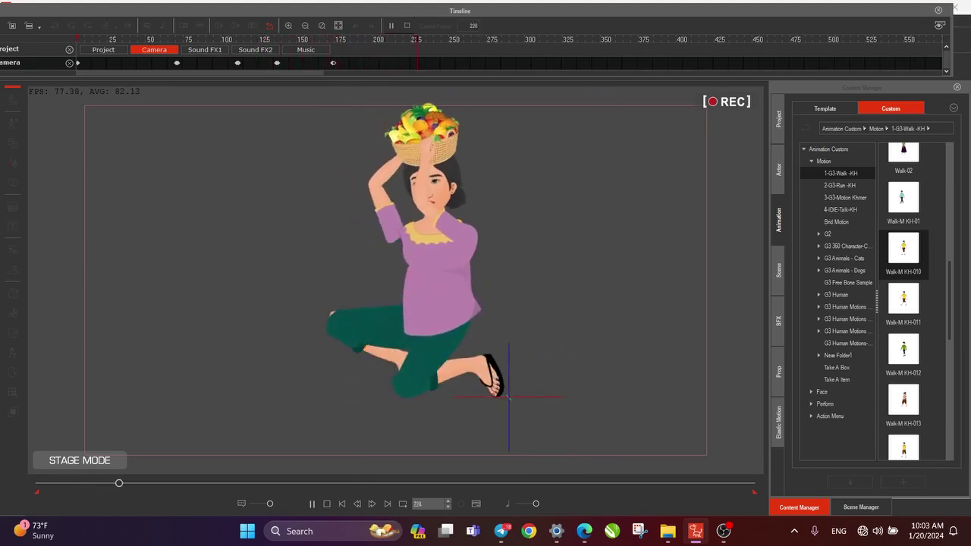
{"action": "key", "text": "space"}
{"action": "key", "text": "space"}
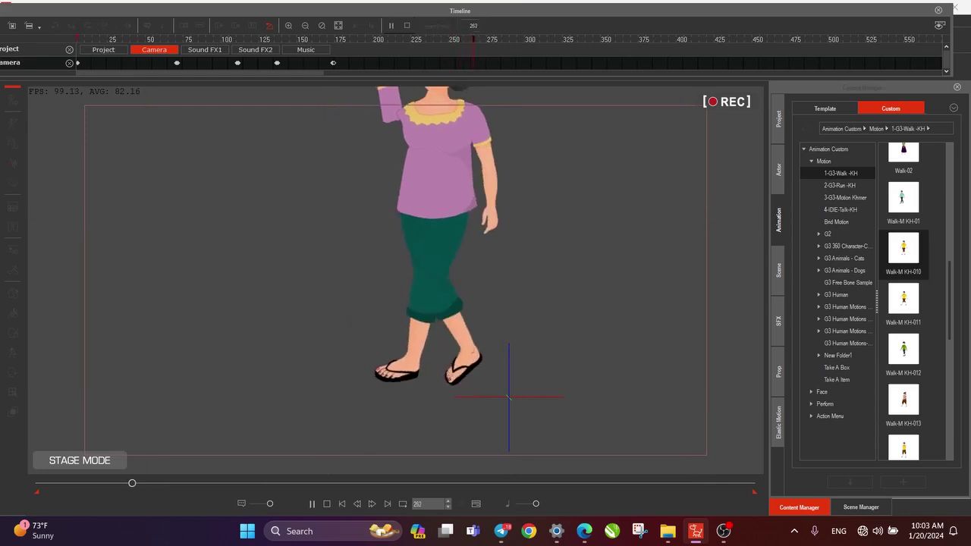
{"action": "key", "text": "space"}
- Examine the frames around 255 to 257, where the woman has risen out of the top of the shot
{"action": "left_click_drag", "start_coordinate": [475, 39], "coordinate": [466, 39]}
{"action": "key", "text": "Left"}
{"action": "key", "text": "Left"}
{"action": "key", "text": "Left"}
{"action": "key", "text": "Left"}
{"action": "key", "text": "Left"}
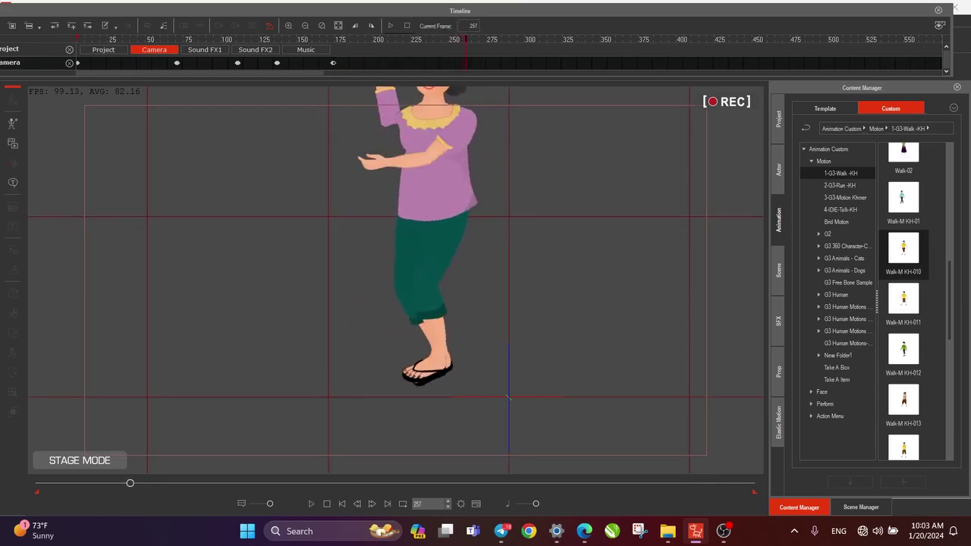
{"action": "key", "text": "Right"}
{"action": "key", "text": "Right"}
{"action": "key", "text": "Right"}
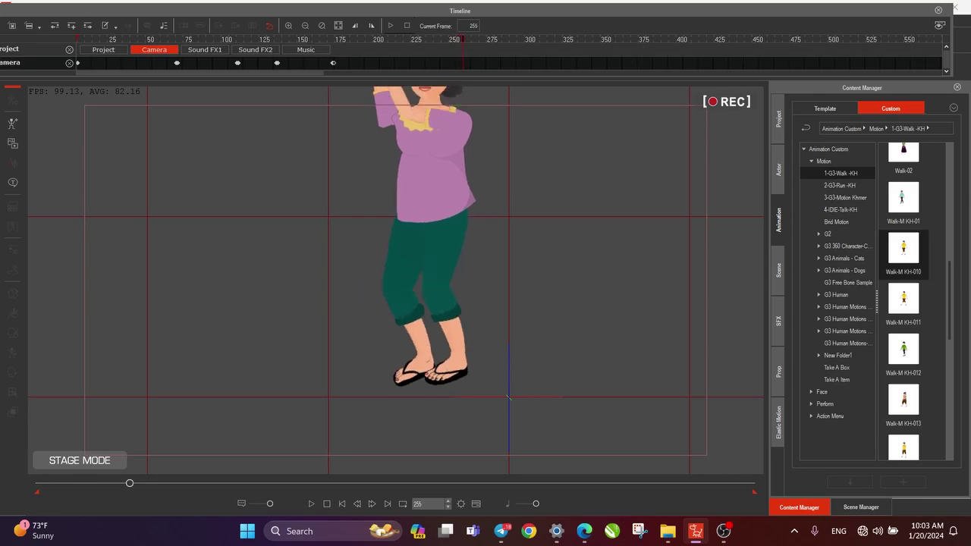
{"action": "key", "text": "Right"}
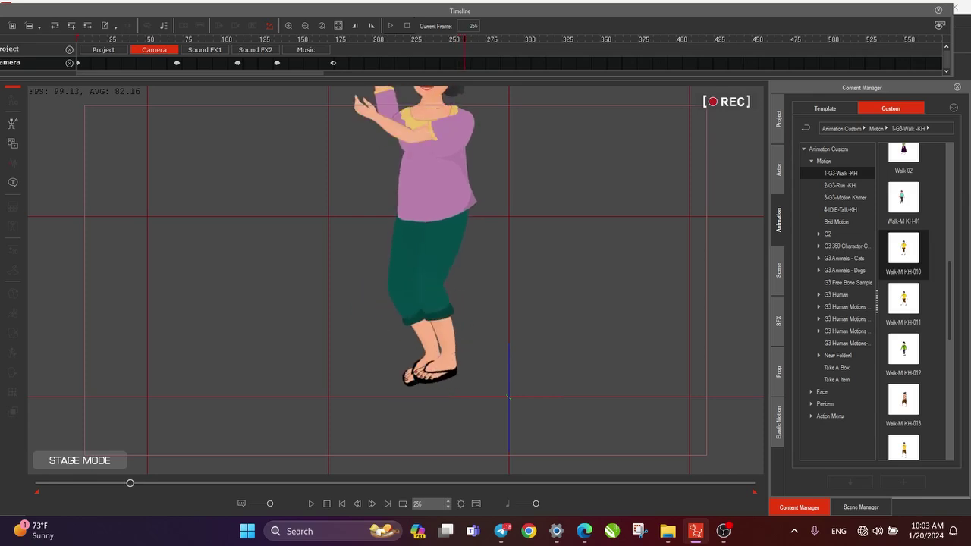
- Step back to the kneeling pose at frame 237 and forward through the rise to frame 255
{"action": "key", "text": "Left"}
{"action": "key", "text": "Left"}
{"action": "key", "text": "Left"}
{"action": "key", "text": "Left"}
{"action": "key", "text": "Left"}
{"action": "key", "text": "Left"}
{"action": "key", "text": "Left"}
{"action": "key", "text": "Left"}
{"action": "key", "text": "Left"}
{"action": "key", "text": "Left"}
{"action": "key", "text": "Left"}
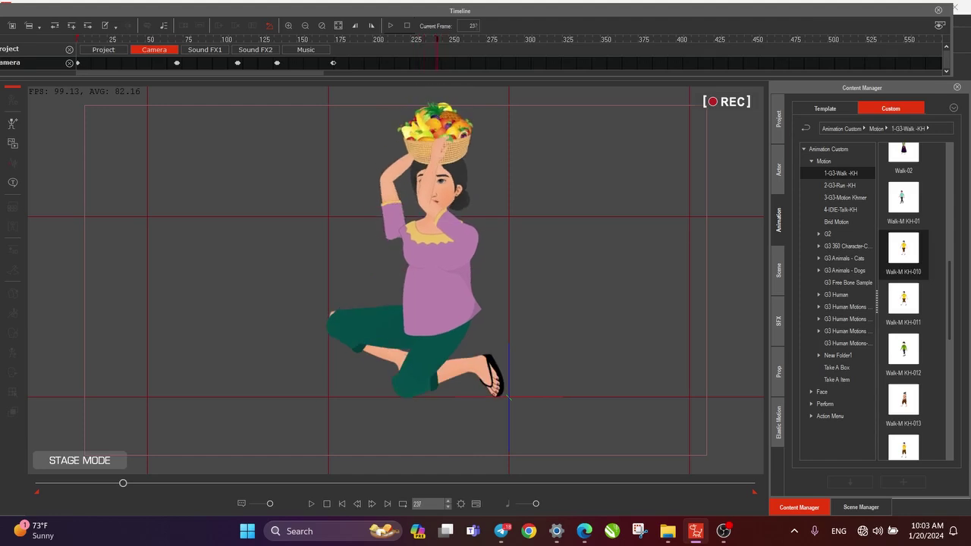
{"action": "key", "text": "Right"}
{"action": "key", "text": "Right"}
{"action": "key", "text": "Right"}
{"action": "key", "text": "Right"}
{"action": "key", "text": "Right"}
{"action": "key", "text": "Right"}
{"action": "key", "text": "Right"}
{"action": "key", "text": "Right"}
{"action": "key", "text": "Right"}
{"action": "key", "text": "Right"}
{"action": "key", "text": "Right"}
{"action": "key", "text": "Right"}
{"action": "key", "text": "Right"}
{"action": "key", "text": "Right"}
{"action": "key", "text": "Right"}
{"action": "key", "text": "Right"}
{"action": "key", "text": "Right"}
{"action": "key", "text": "Right"}
{"action": "key", "text": "Right"}
{"action": "key", "text": "Right"}
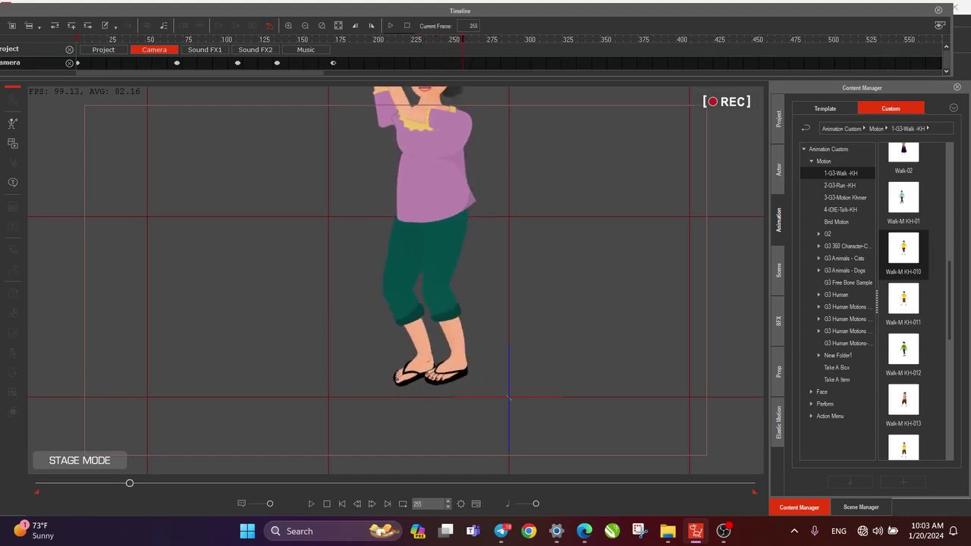
- Step back from frame 255, key the camera at frame 244, and widen the shot at frame 245 around the kneeling woman and basket
{"action": "key", "text": "Left"}
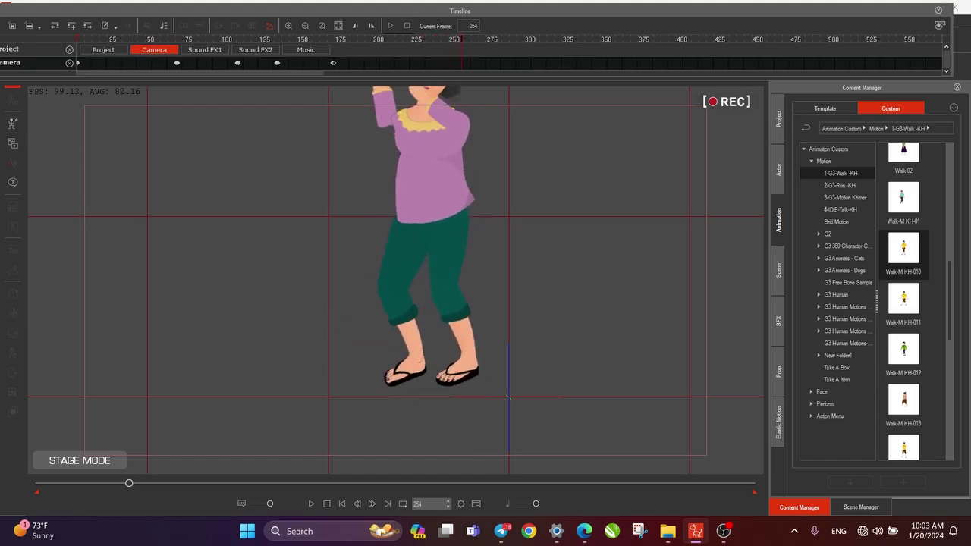
{"action": "key", "text": "Left"}
{"action": "key", "text": "Left"}
{"action": "key", "text": "Left"}
{"action": "key", "text": "Left"}
{"action": "key", "text": "Left"}
{"action": "key", "text": "Left"}
{"action": "key", "text": "Left"}
{"action": "key", "text": "Left"}
{"action": "key", "text": "Left"}
{"action": "key", "text": "Left"}
{"action": "key", "text": "Left"}
{"action": "key", "text": "Left"}
{"action": "key", "text": "Left"}
{"action": "key", "text": "Left"}
{"action": "key", "text": "Left"}
{"action": "key", "text": "Left"}
{"action": "key", "text": "Left"}
{"action": "key", "text": "Left"}
{"action": "key", "text": "Left"}
{"action": "key", "text": "Left"}
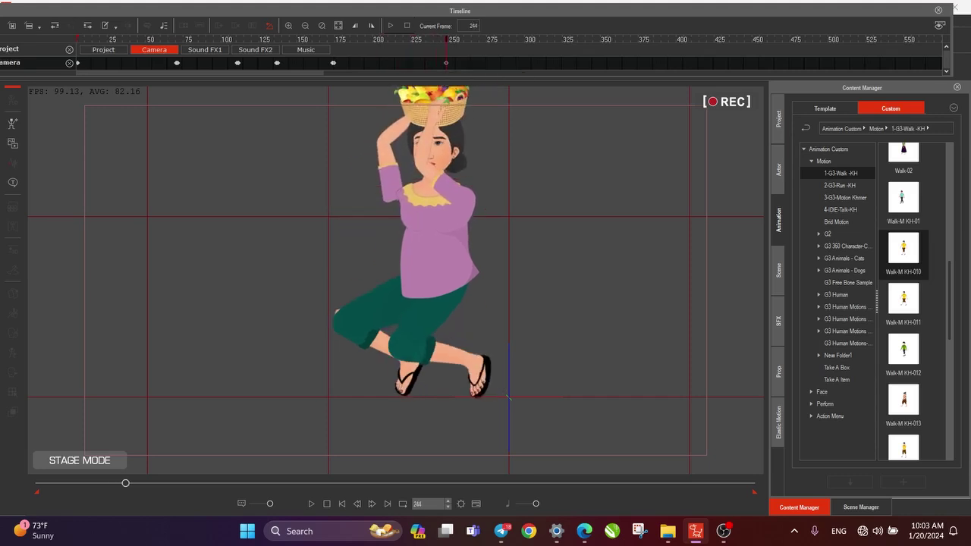
{"action": "key", "text": "Right"}
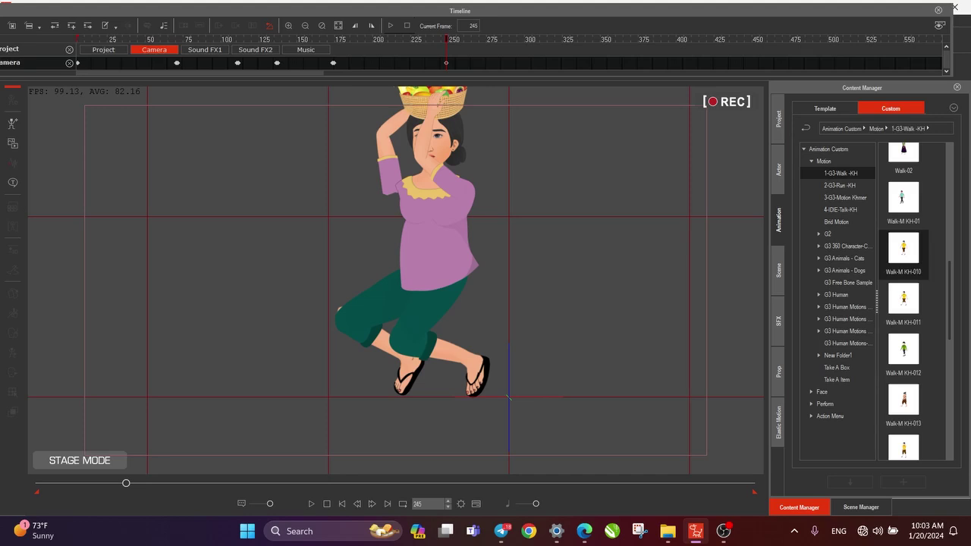
{"action": "scroll", "coordinate": [396, 280], "scroll_direction": "down", "scroll_amount": 3}
{"action": "left_click_drag", "start_coordinate": [396, 280], "coordinate": [370, 341]}
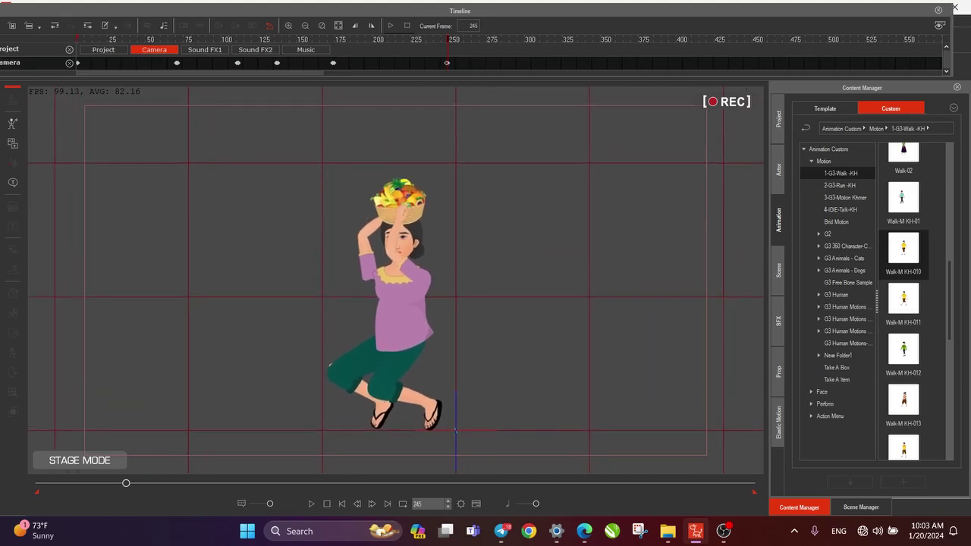
- Preview the camera cut at frame 245 through the rise into walking, and return to frame 244
{"action": "key", "text": "space"}
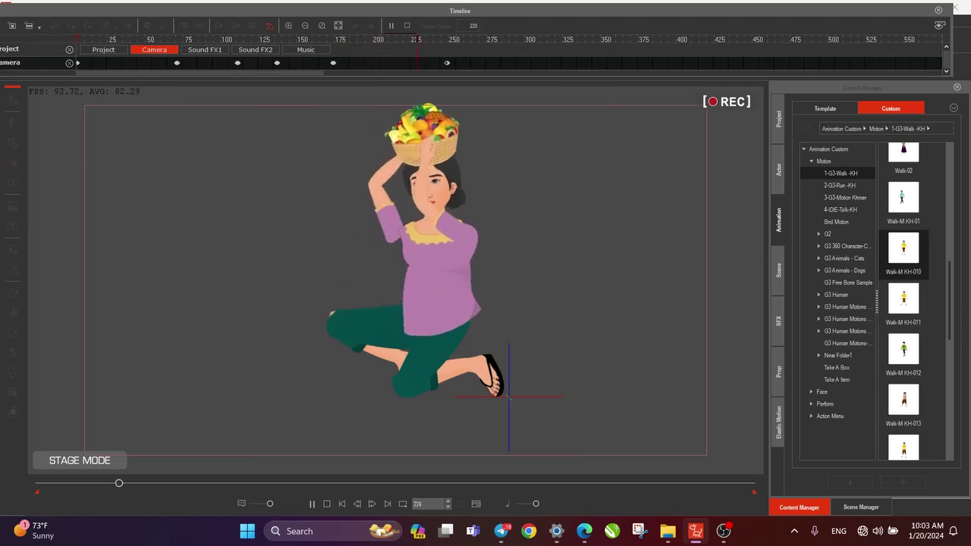
{"action": "key", "text": "space"}
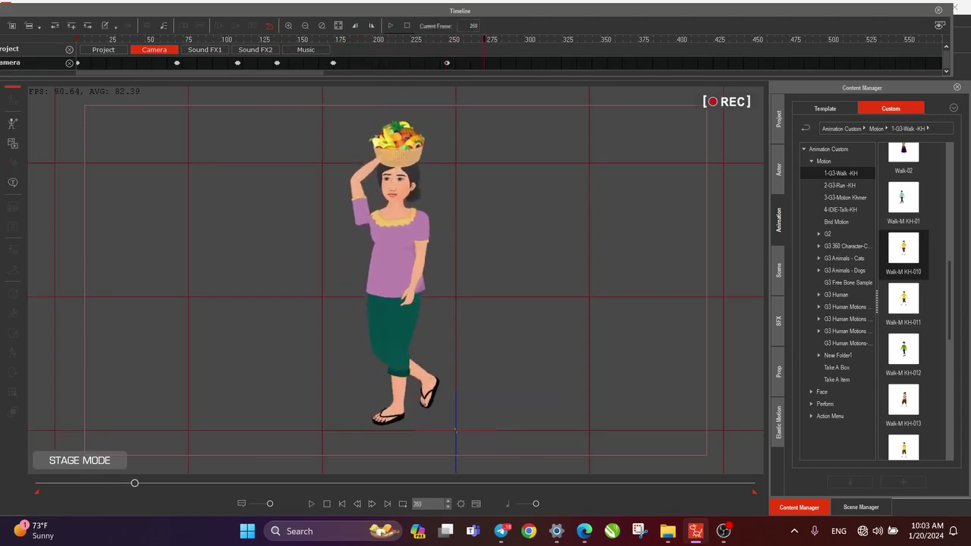
{"action": "left_click", "coordinate": [327, 39]}
{"action": "left_click_drag", "start_coordinate": [326, 39], "coordinate": [447, 39]}
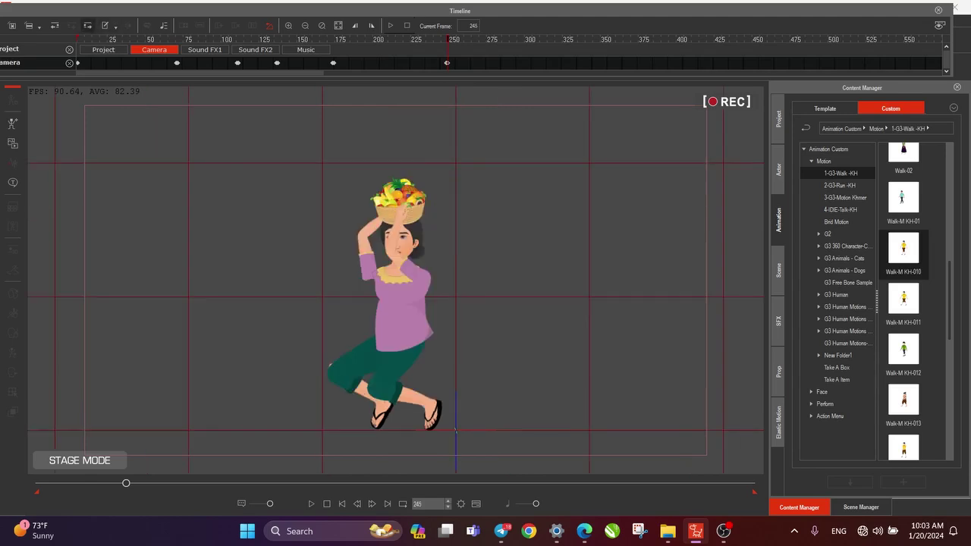
{"action": "key", "text": "comma"}
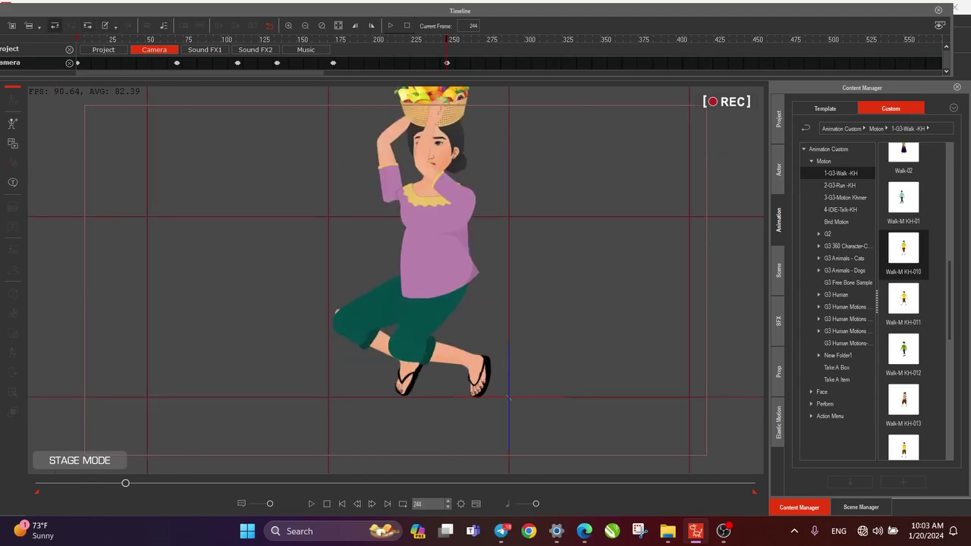
- Delete the camera keys at frames 244 and 245
{"action": "left_click", "coordinate": [473, 63]}
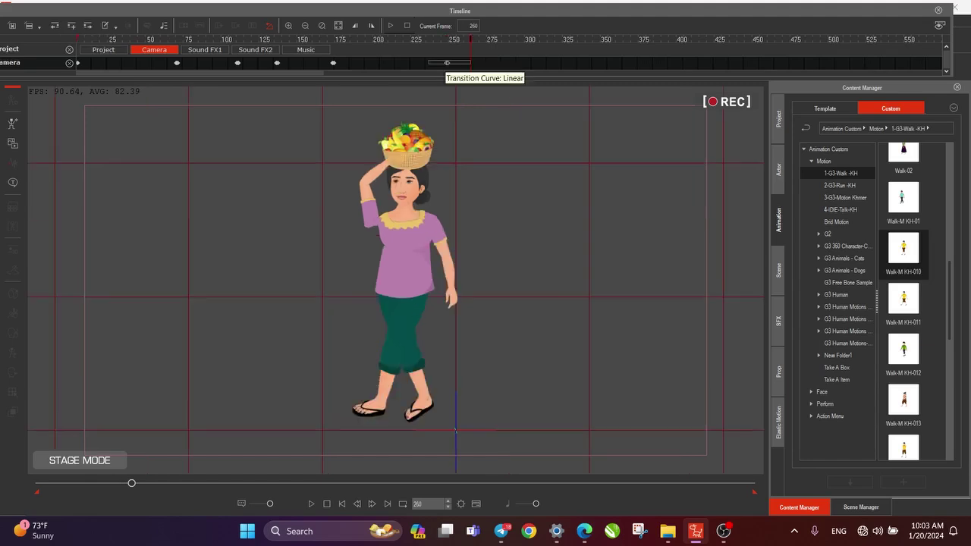
{"action": "left_click", "coordinate": [427, 63]}
{"action": "right_click", "coordinate": [442, 62]}
{"action": "left_click", "coordinate": [447, 63]}
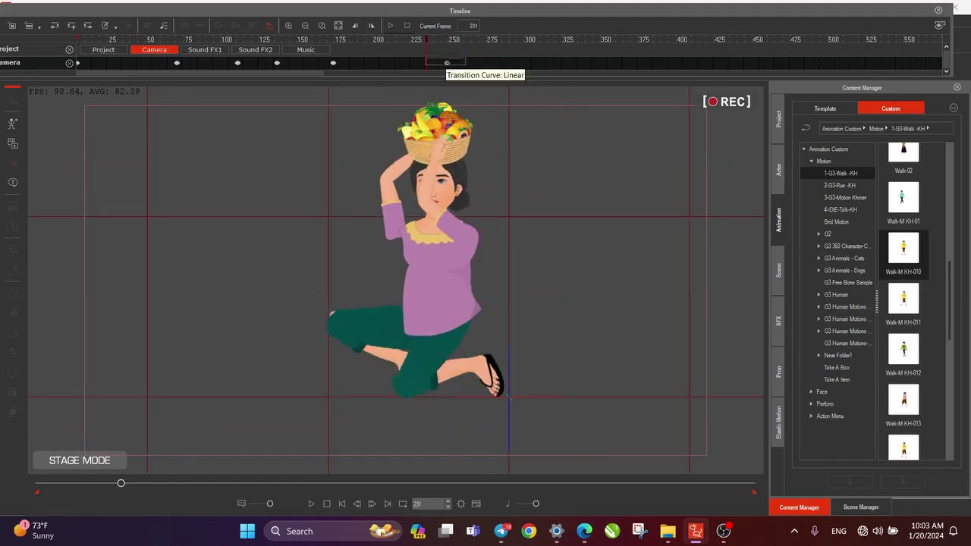
{"action": "right_click", "coordinate": [447, 62]}
{"action": "left_click", "coordinate": [471, 114]}
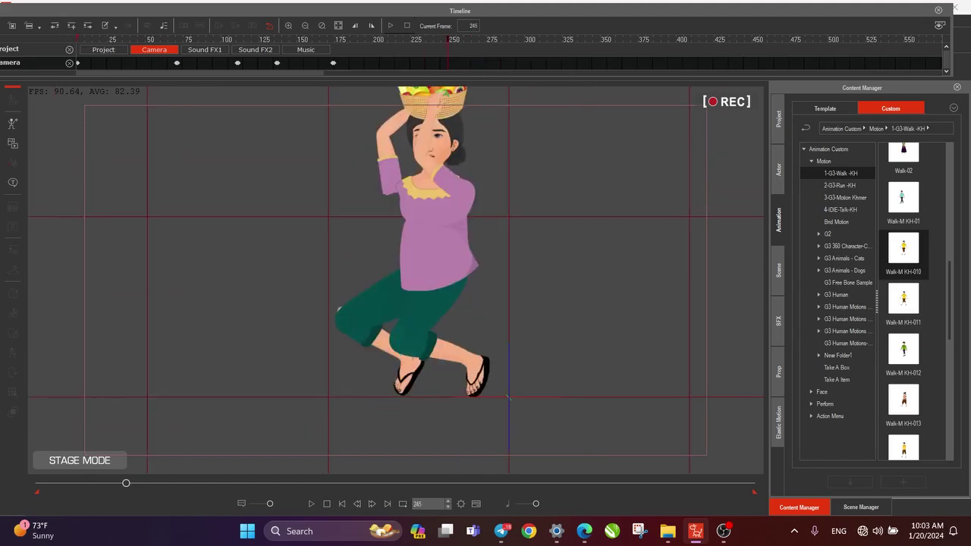
- Preview the rise from around frame 170 and step back to frame 255
{"action": "left_click", "coordinate": [327, 63]}
{"action": "key", "text": "space"}
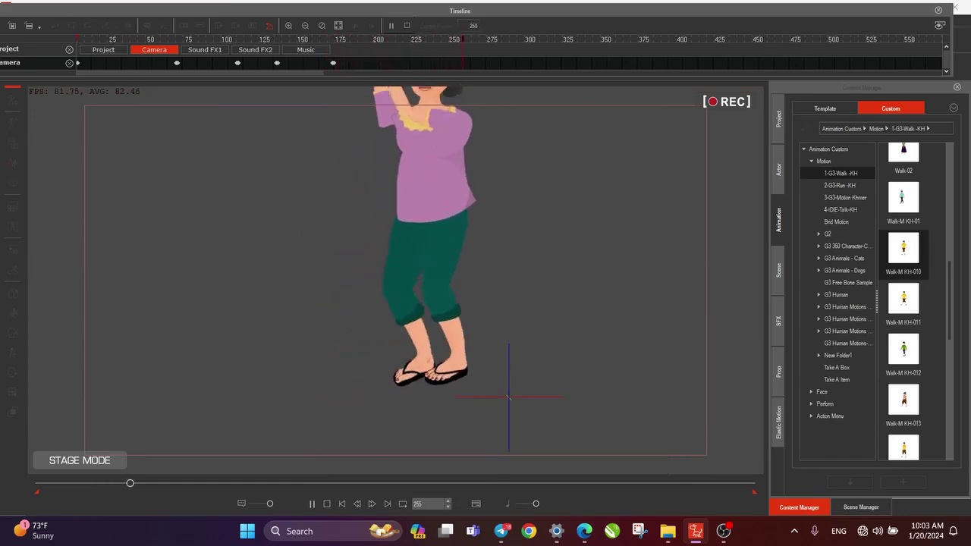
{"action": "key", "text": "space"}
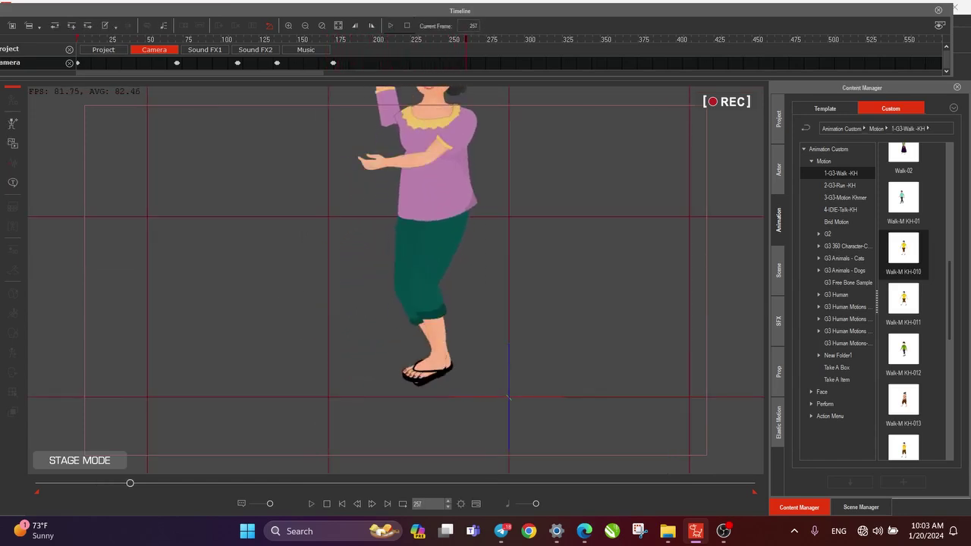
{"action": "key", "text": "Left"}
{"action": "key", "text": "Left"}
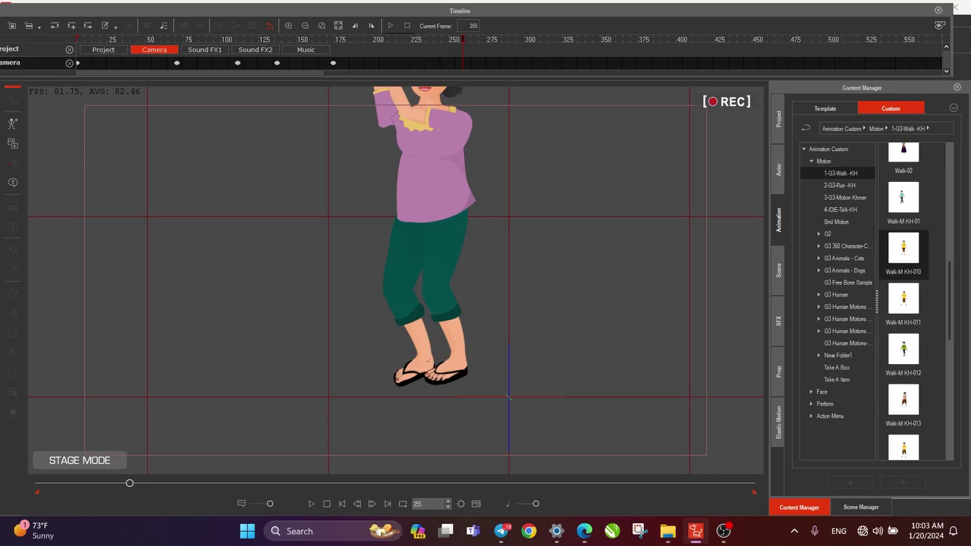
- Replay the scene from the first frame and examine the woman's rise between frames 241 and 262
{"action": "key", "text": "Home"}
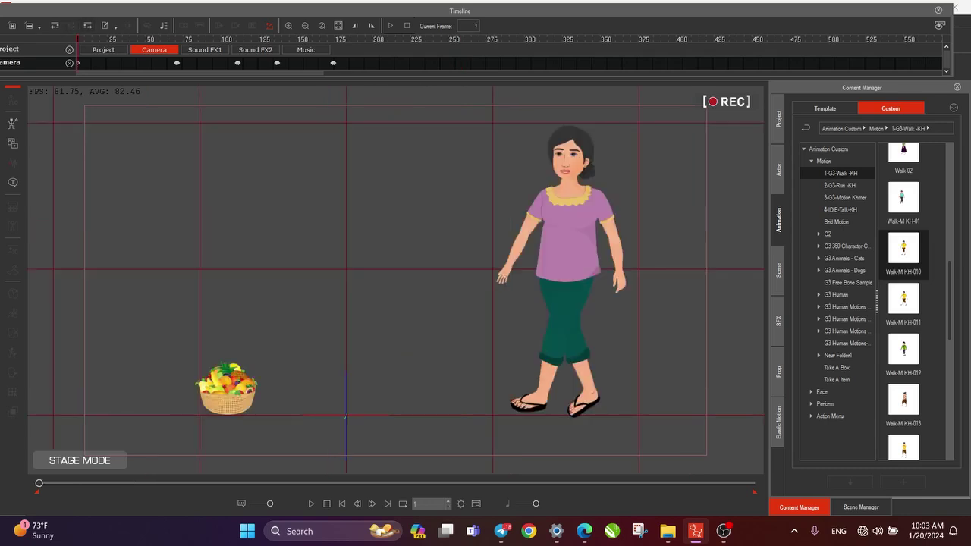
{"action": "key", "text": "space"}
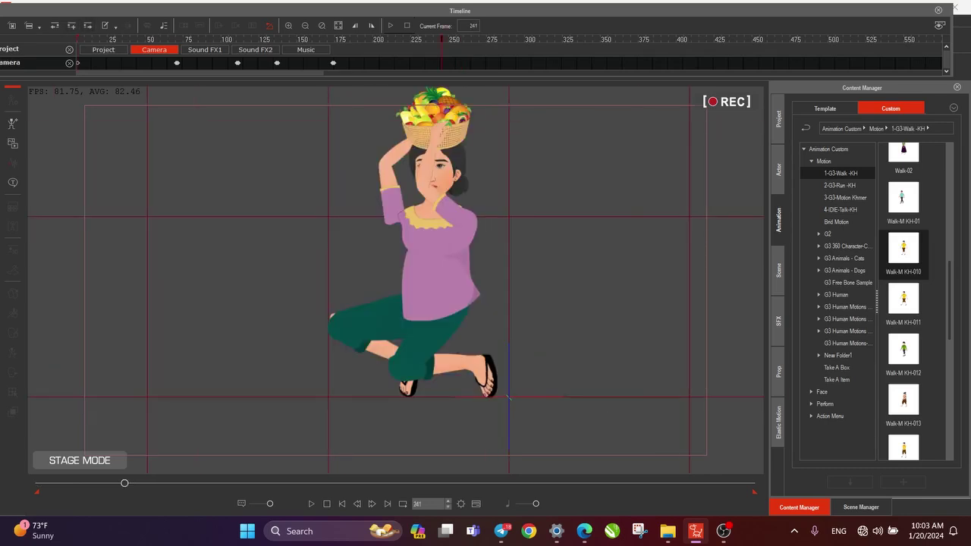
{"action": "key", "text": "Left"}
{"action": "key", "text": "Left"}
{"action": "key", "text": "Left"}
{"action": "key", "text": "Left"}
{"action": "key", "text": "Left"}
{"action": "key", "text": "Left"}
{"action": "key", "text": "Left"}
{"action": "key", "text": "Left"}
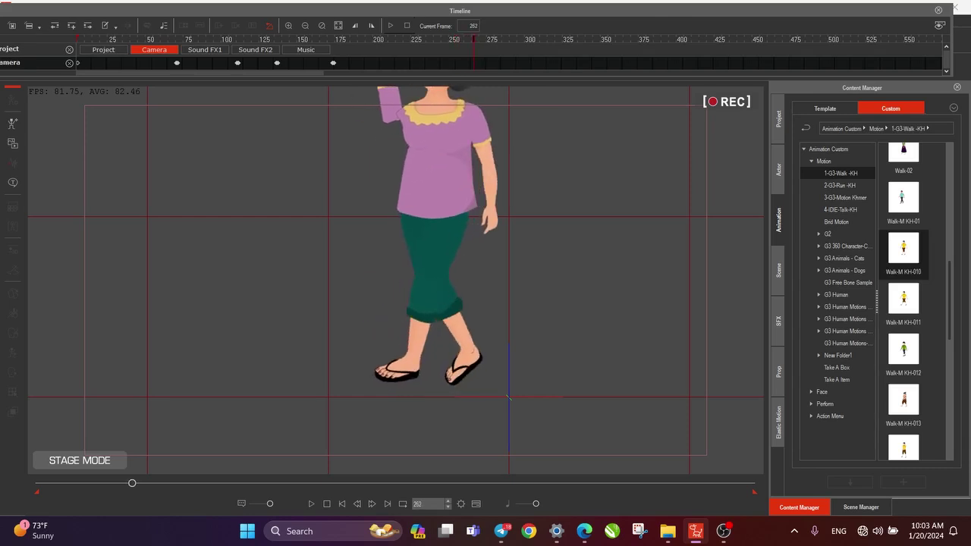
- Key the camera at frame 255 and widen the shot at frame 256 to place the whole standing woman right of centre
{"action": "key", "text": "Right"}
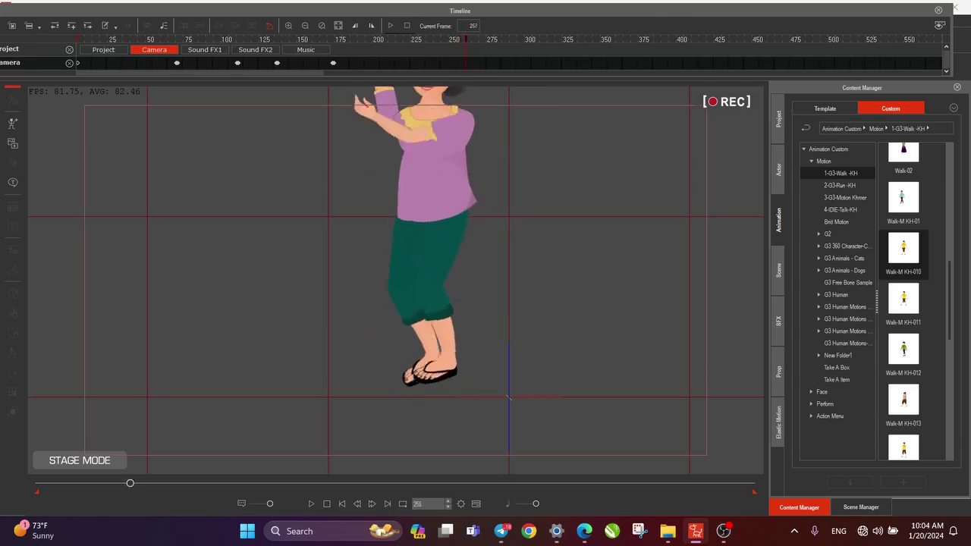
{"action": "key", "text": "Right"}
{"action": "key", "text": "Left"}
{"action": "key", "text": "Left"}
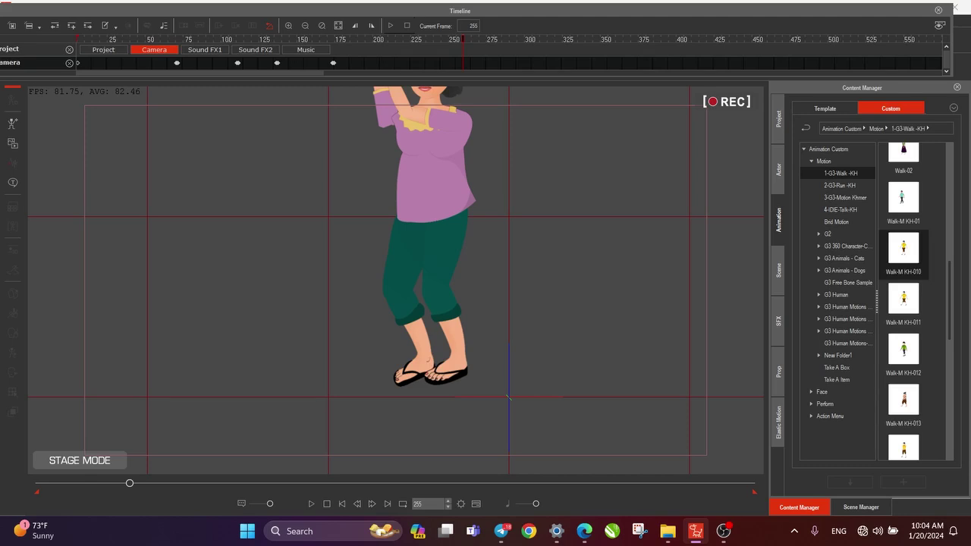
{"action": "key", "text": "Right"}
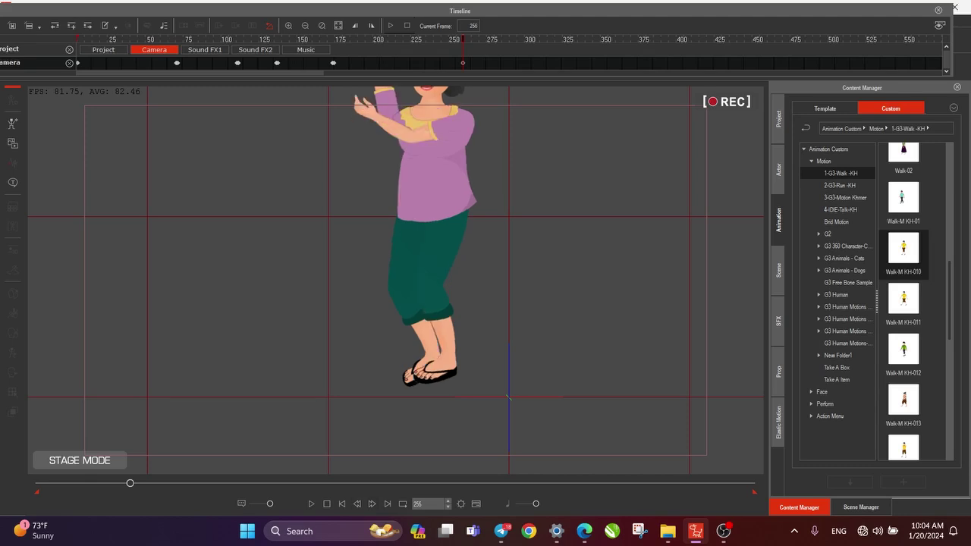
{"action": "scroll", "coordinate": [395, 281], "scroll_direction": "down", "scroll_amount": 2}
{"action": "left_click_drag", "start_coordinate": [395, 280], "coordinate": [425, 370]}
{"action": "scroll", "coordinate": [395, 281], "scroll_direction": "down", "scroll_amount": 2}
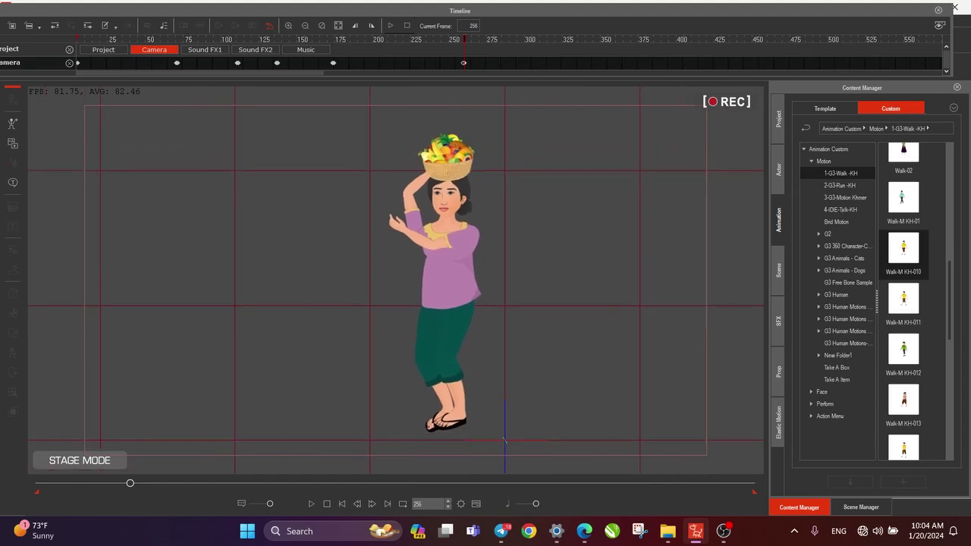
{"action": "left_click_drag", "start_coordinate": [395, 280], "coordinate": [467, 265]}
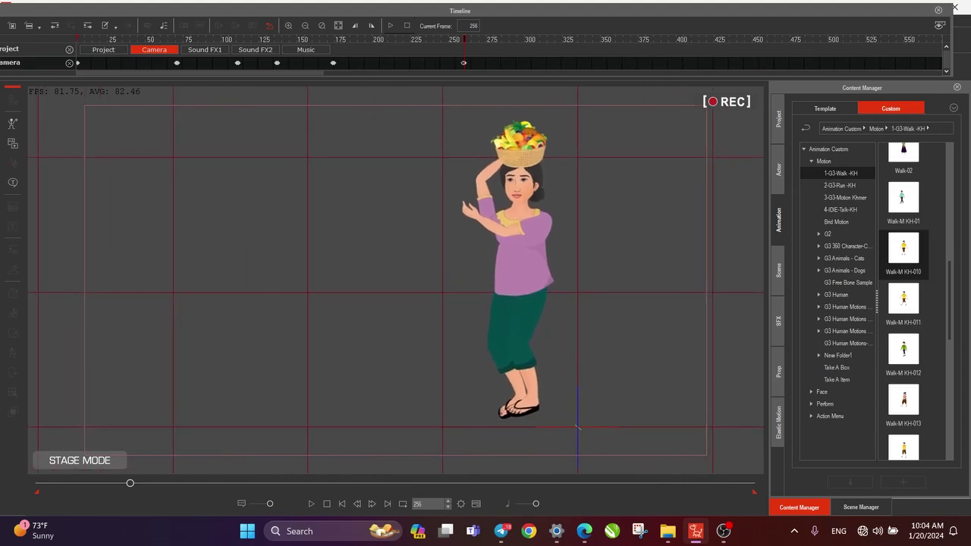
- Preview the cut at frame 256, and replay the scene from its beginning to frame 362
{"action": "left_click_drag", "start_coordinate": [464, 39], "coordinate": [123, 39]}
{"action": "key", "text": "space"}
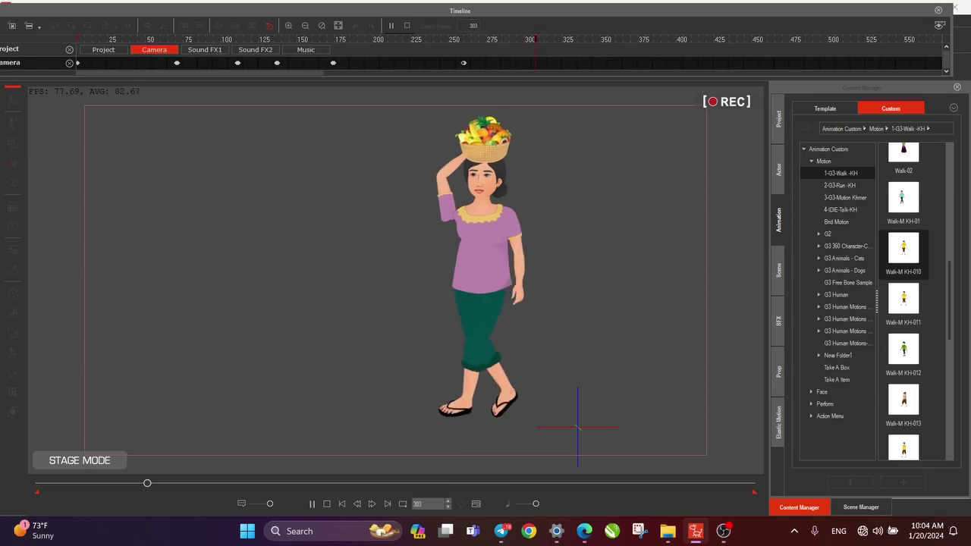
{"action": "key", "text": "space"}
{"action": "key", "text": "Home"}
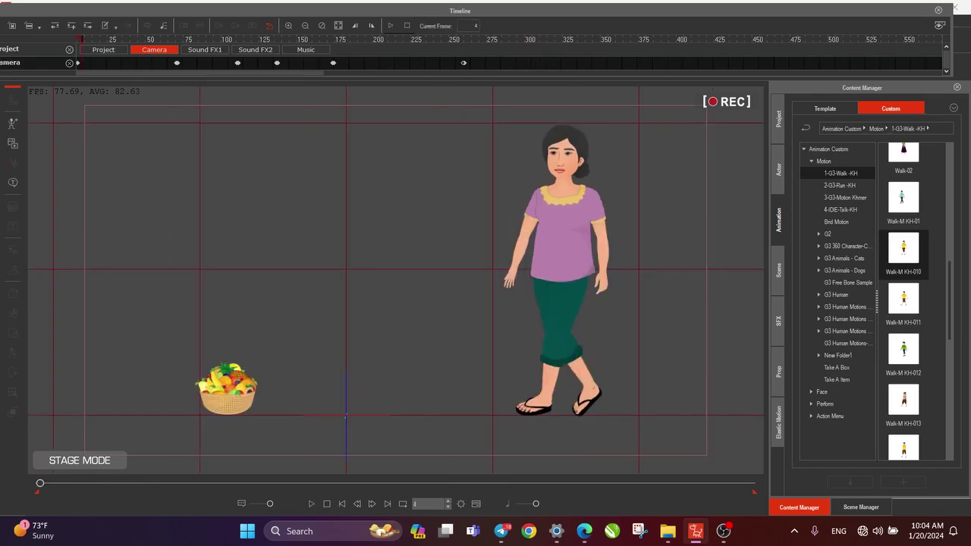
{"action": "key", "text": "space"}
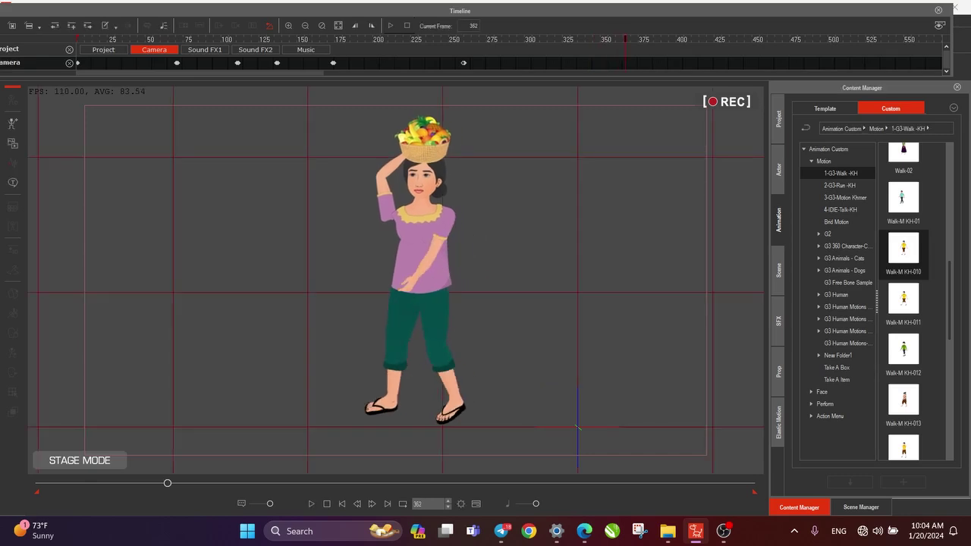
- Review the walk-off up to about frame 316 and add a camera key at frame 289 that holds the current framing
{"action": "left_click_drag", "start_coordinate": [167, 484], "coordinate": [157, 484]}
{"action": "key", "text": "space"}
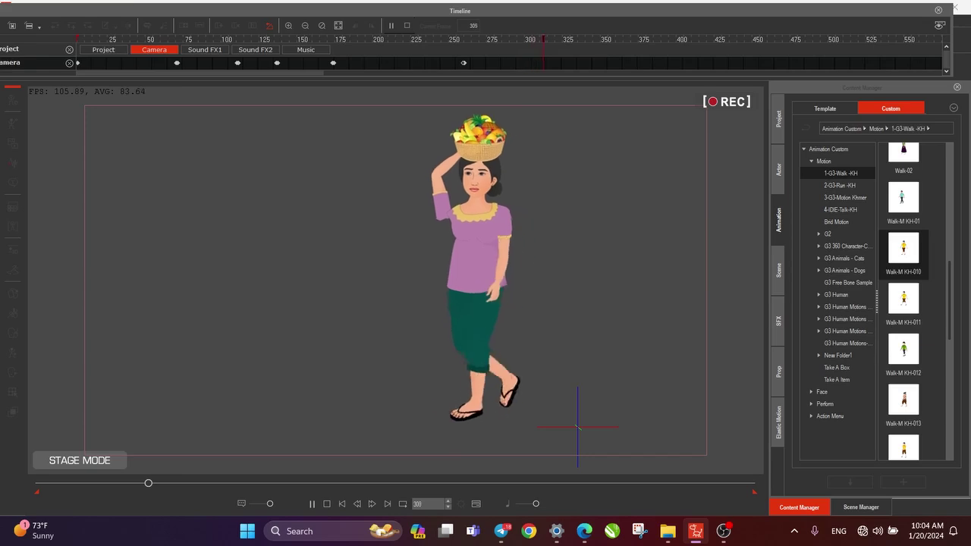
{"action": "key", "text": "space"}
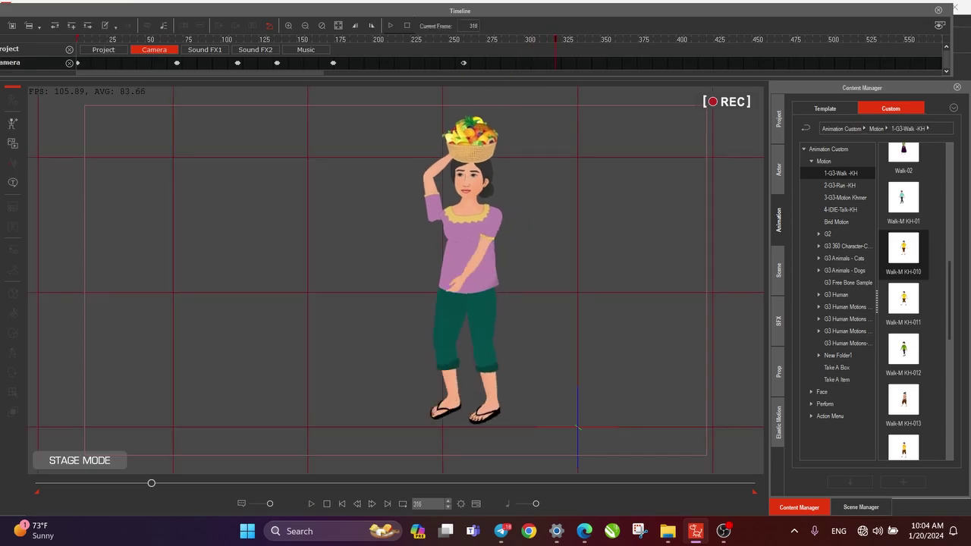
{"action": "left_click_drag", "start_coordinate": [152, 484], "coordinate": [142, 483]}
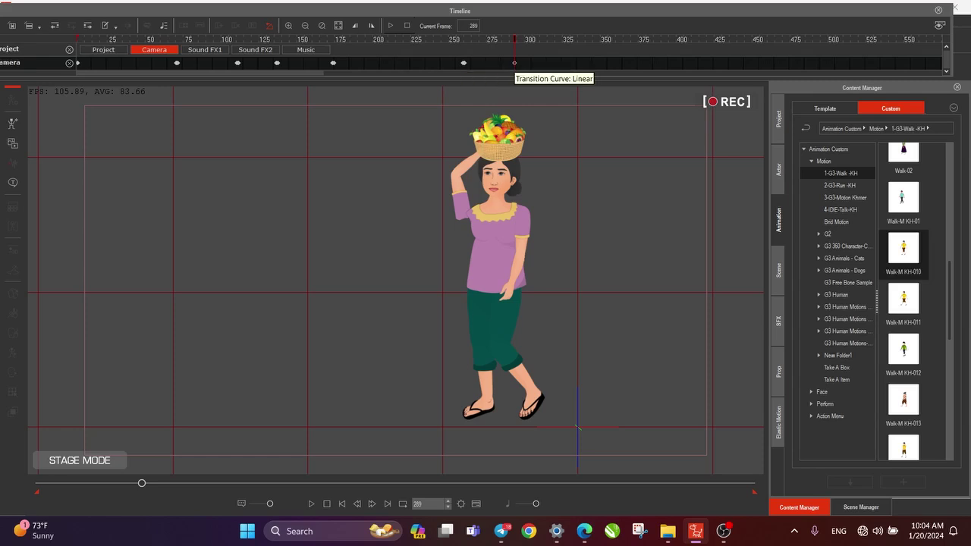
- Move the camera closer to the walking woman at frame 335, and preview the move to frame 358
{"action": "key", "text": "space"}
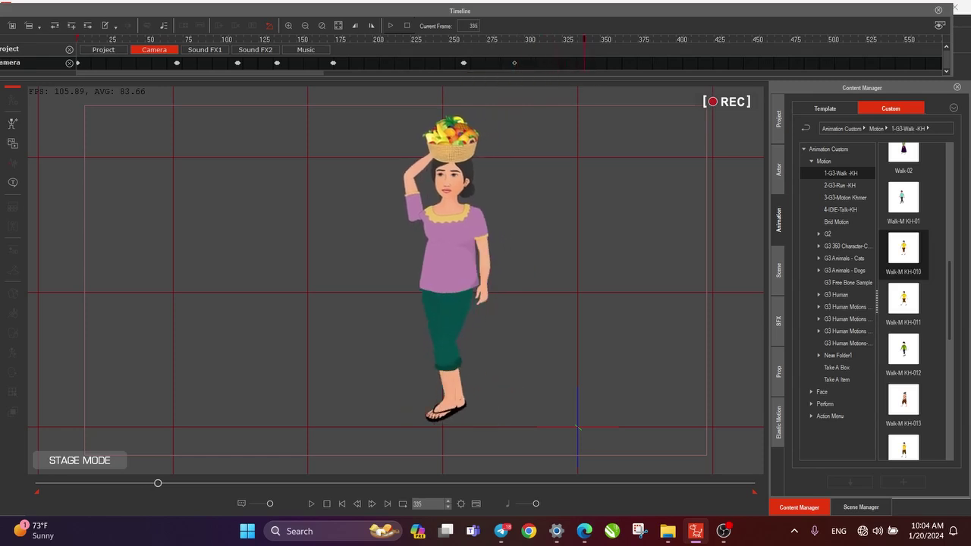
{"action": "scroll", "coordinate": [395, 281], "scroll_direction": "up", "scroll_amount": 4}
{"action": "left_click_drag", "start_coordinate": [396, 281], "coordinate": [392, 301]}
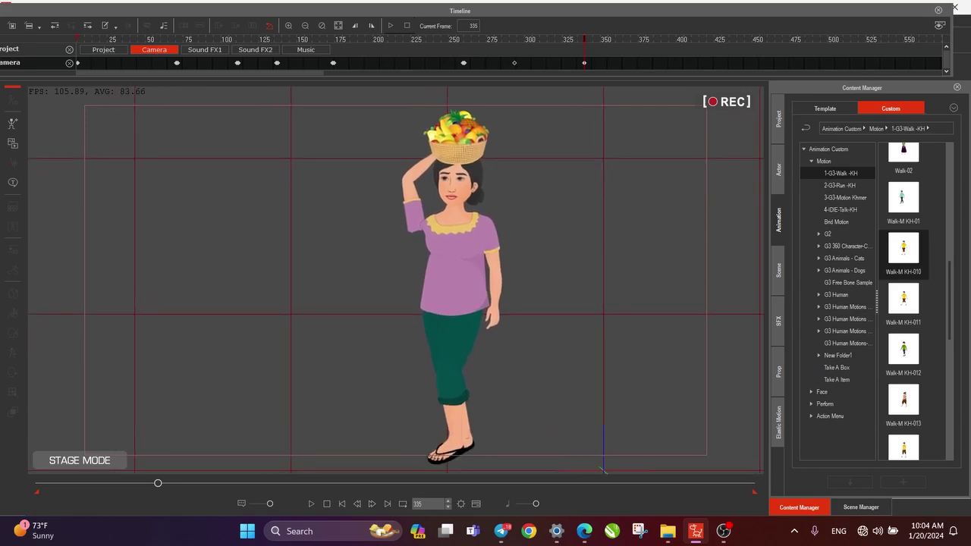
{"action": "key", "text": "space"}
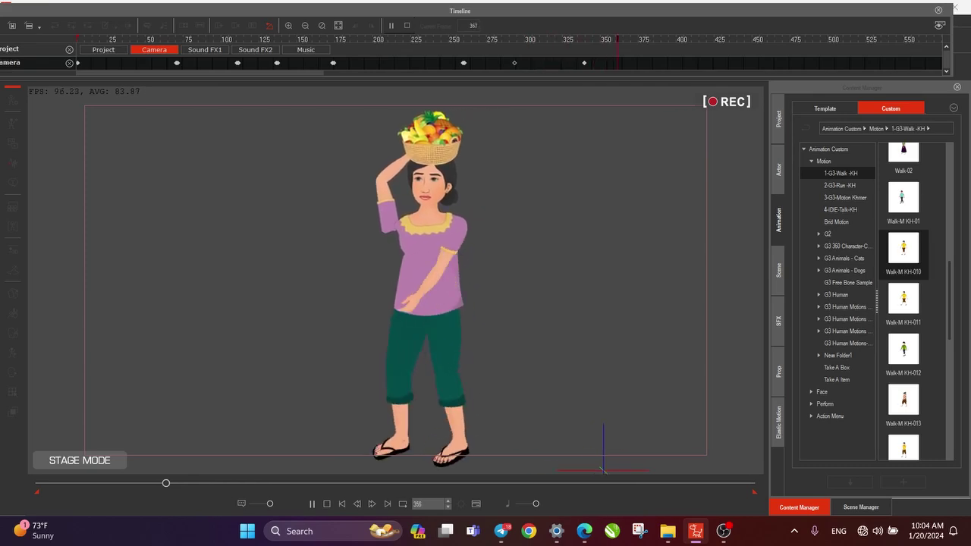
{"action": "key", "text": "space"}
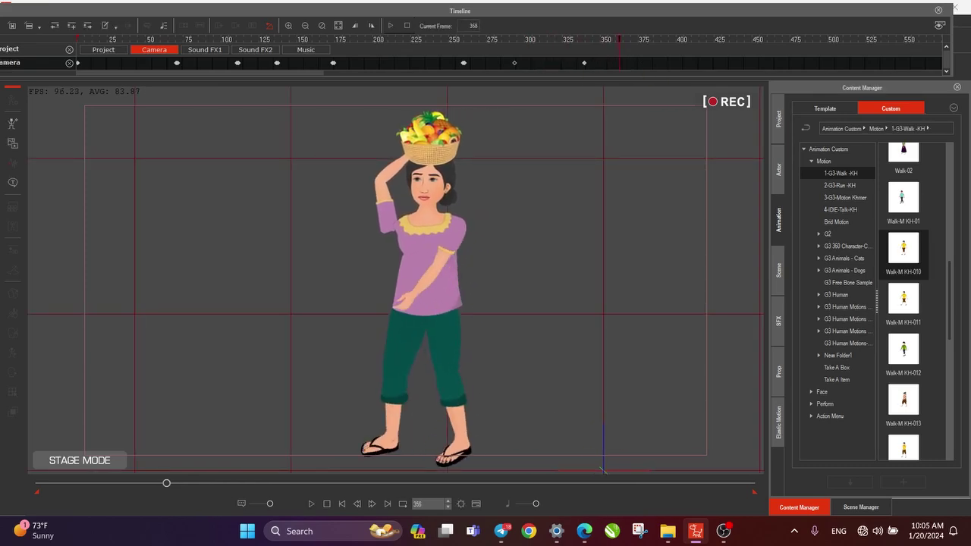
- Shift the shot at frame 412 to keep the walking woman near the centre, preview to frame 442, and return to frame 412
{"action": "left_click_drag", "start_coordinate": [620, 39], "coordinate": [701, 39]}
{"action": "left_click_drag", "start_coordinate": [603, 471], "coordinate": [700, 469]}
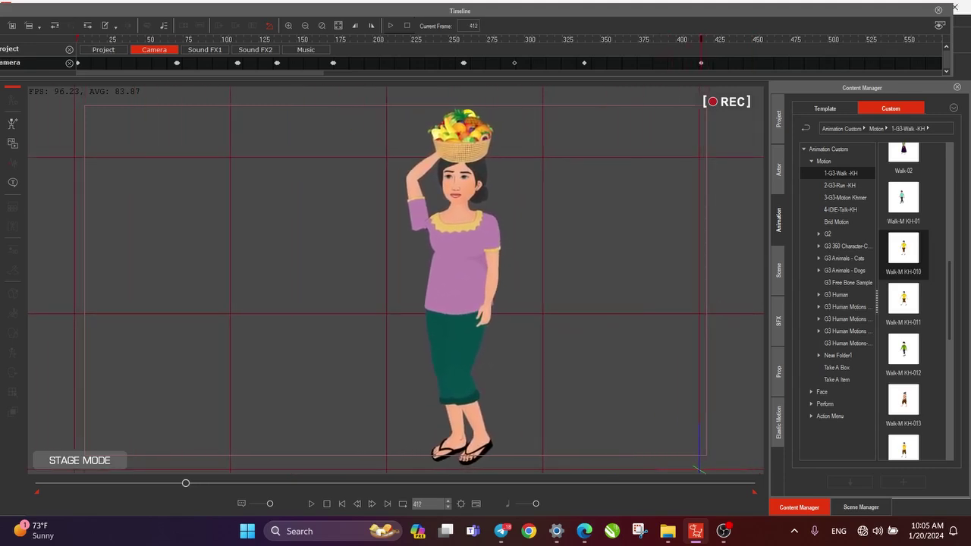
{"action": "key", "text": "space"}
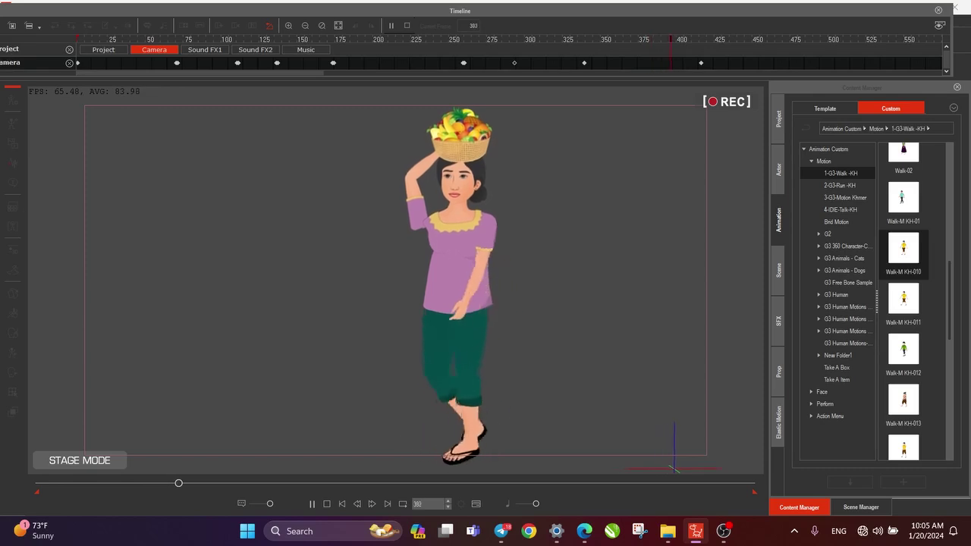
{"action": "key", "text": "space"}
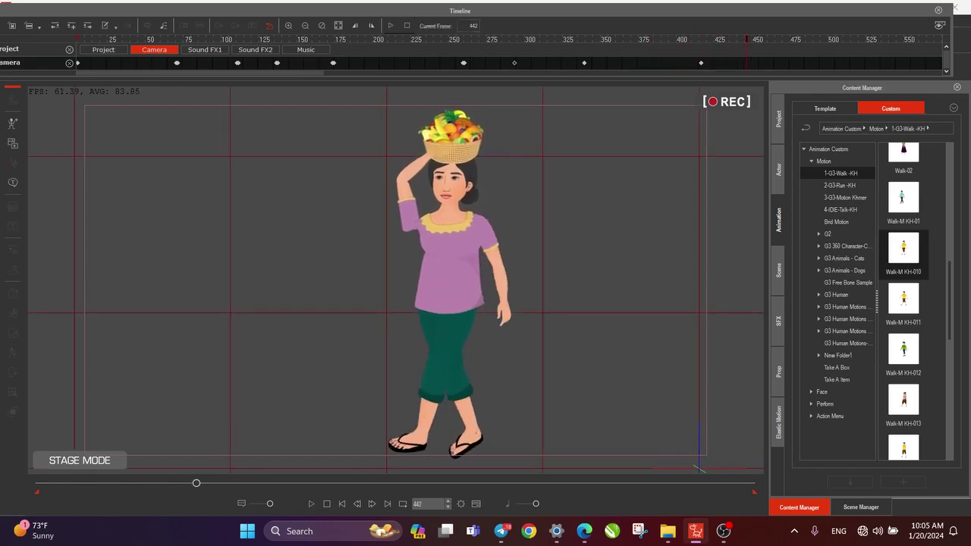
{"action": "left_click_drag", "start_coordinate": [747, 40], "coordinate": [702, 39]}
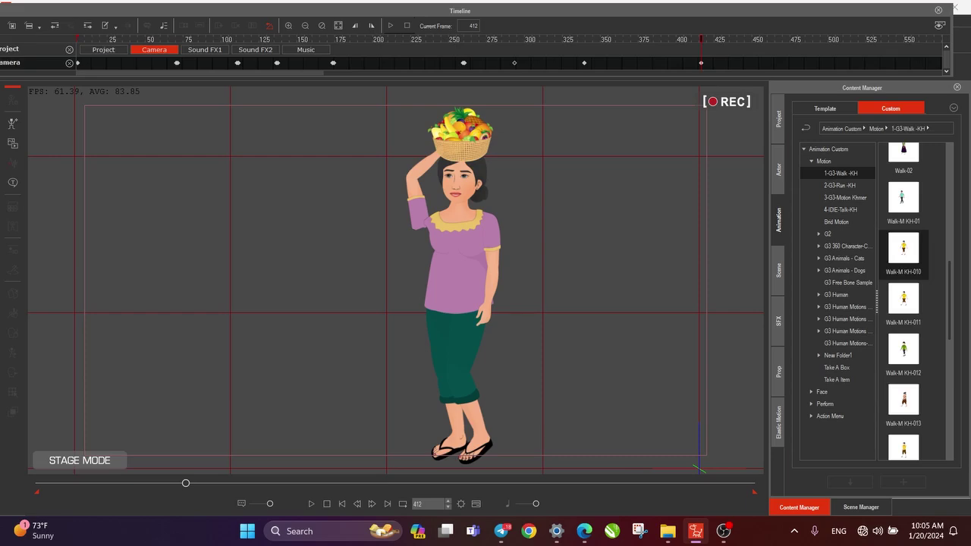
- Check the tracking shot at frame 359 and replay the scene from the first frame
{"action": "left_click_drag", "start_coordinate": [185, 484], "coordinate": [166, 483]}
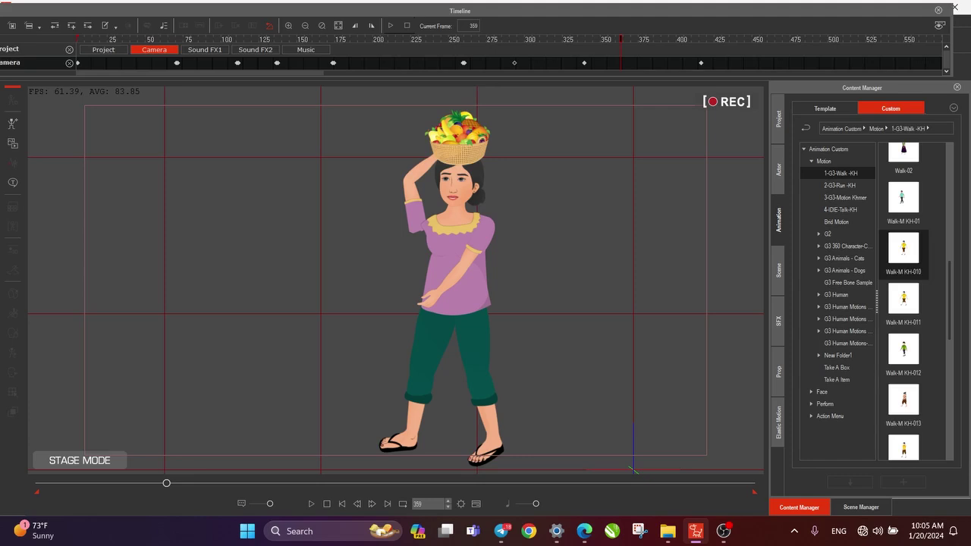
{"action": "left_click_drag", "start_coordinate": [168, 483], "coordinate": [64, 483]}
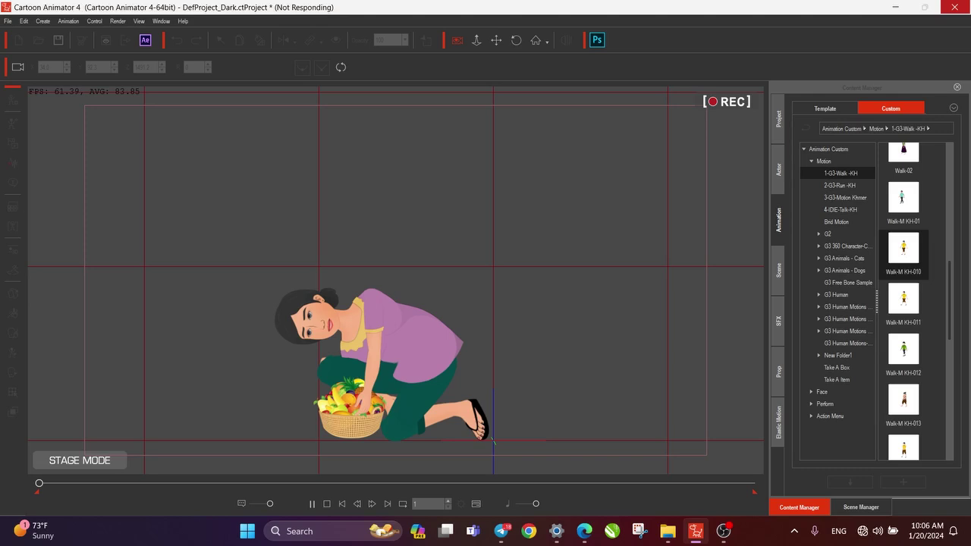
{"action": "mouse_move", "coordinate": [724, 531]}
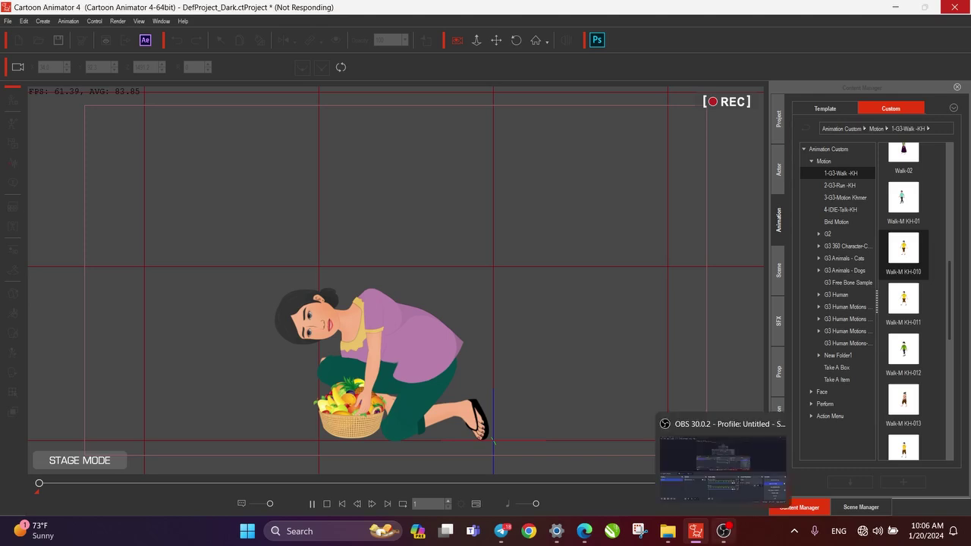